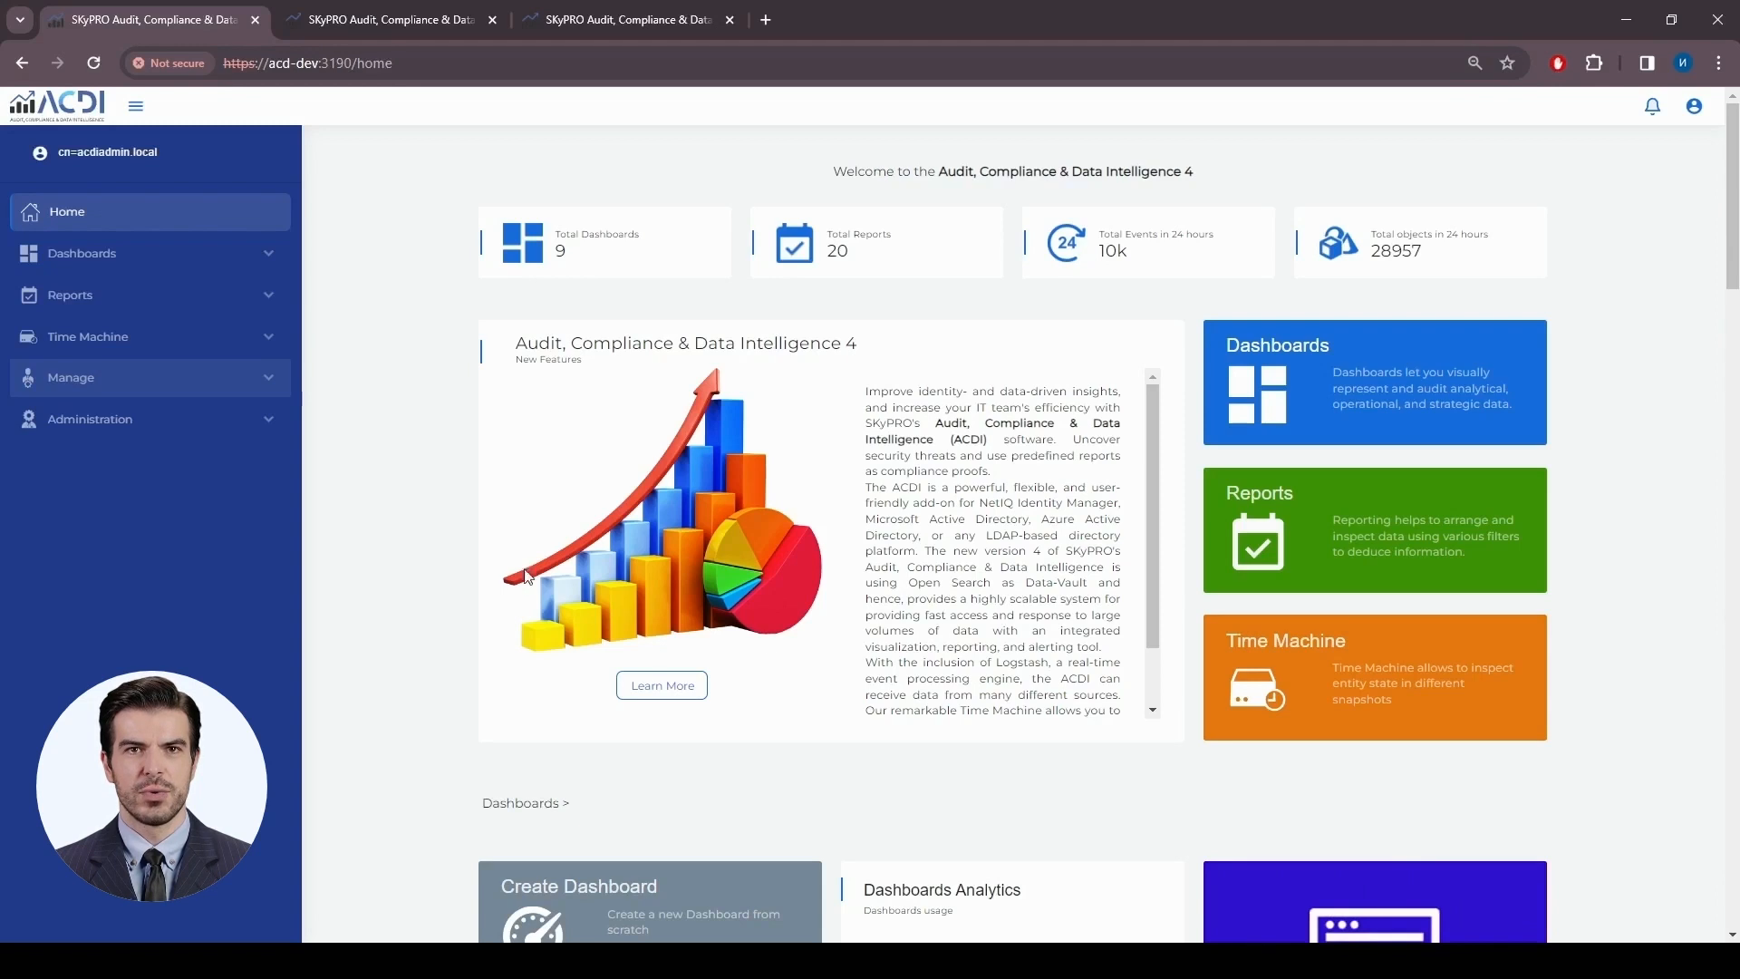
Open Report Editor 4x from the ACDI management modules
click(262, 422)
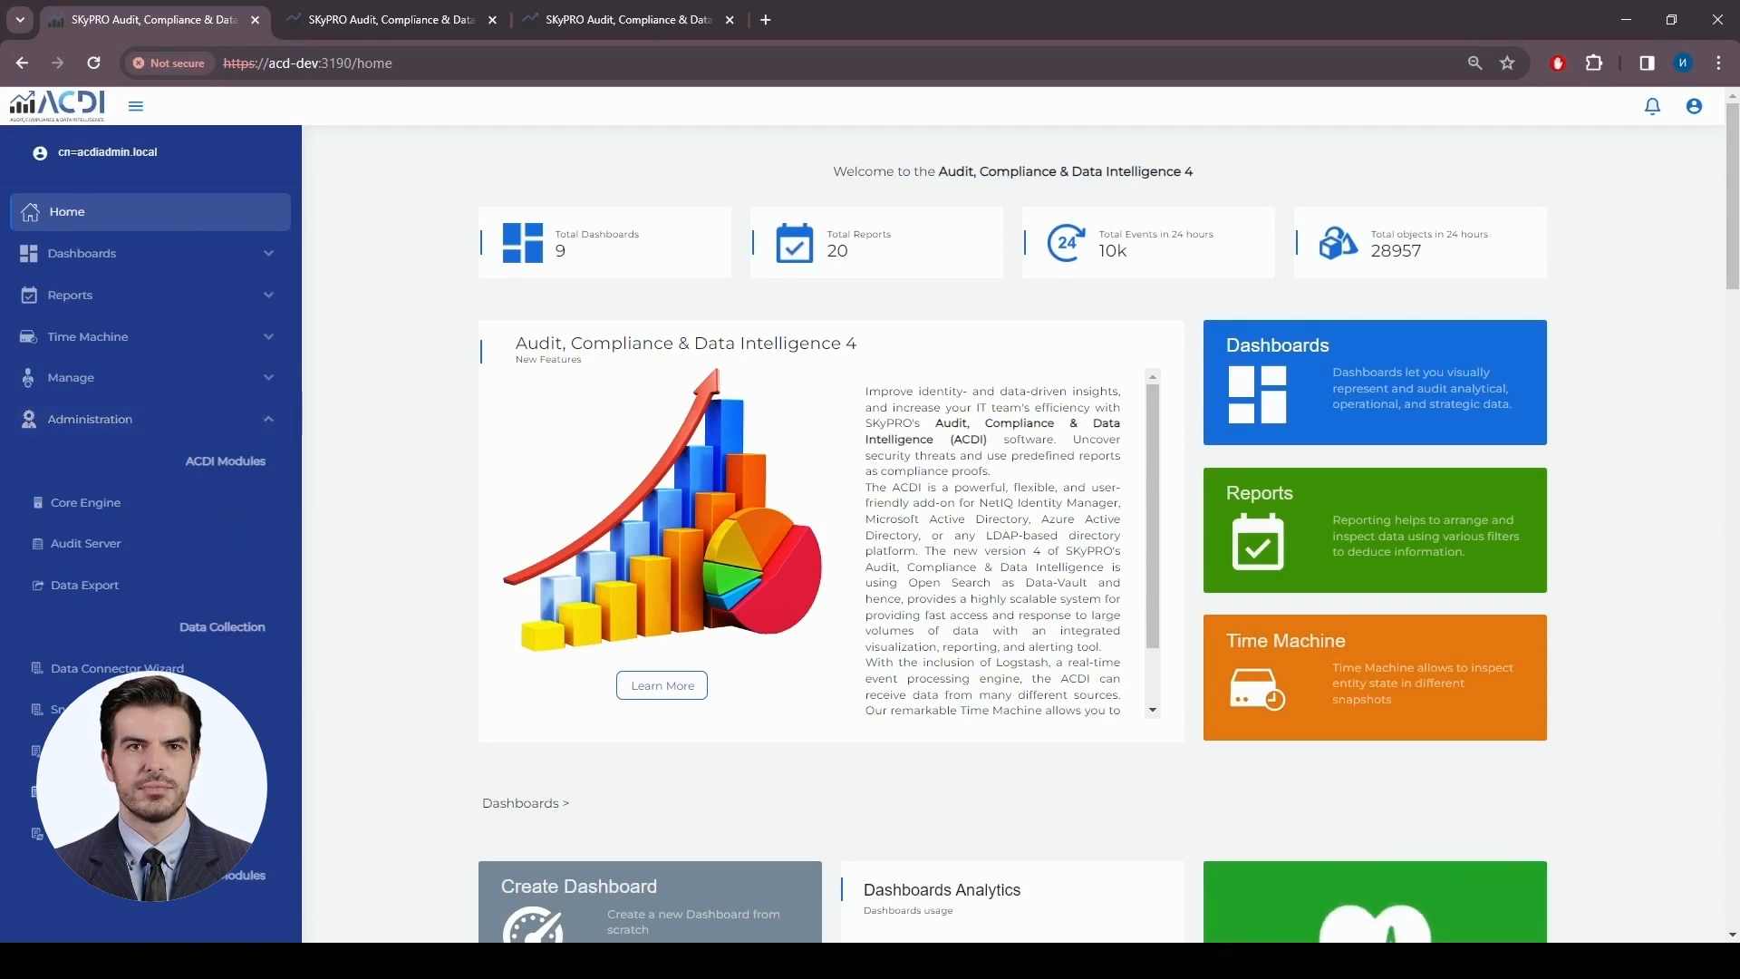
scroll(260, 425, down, 1)
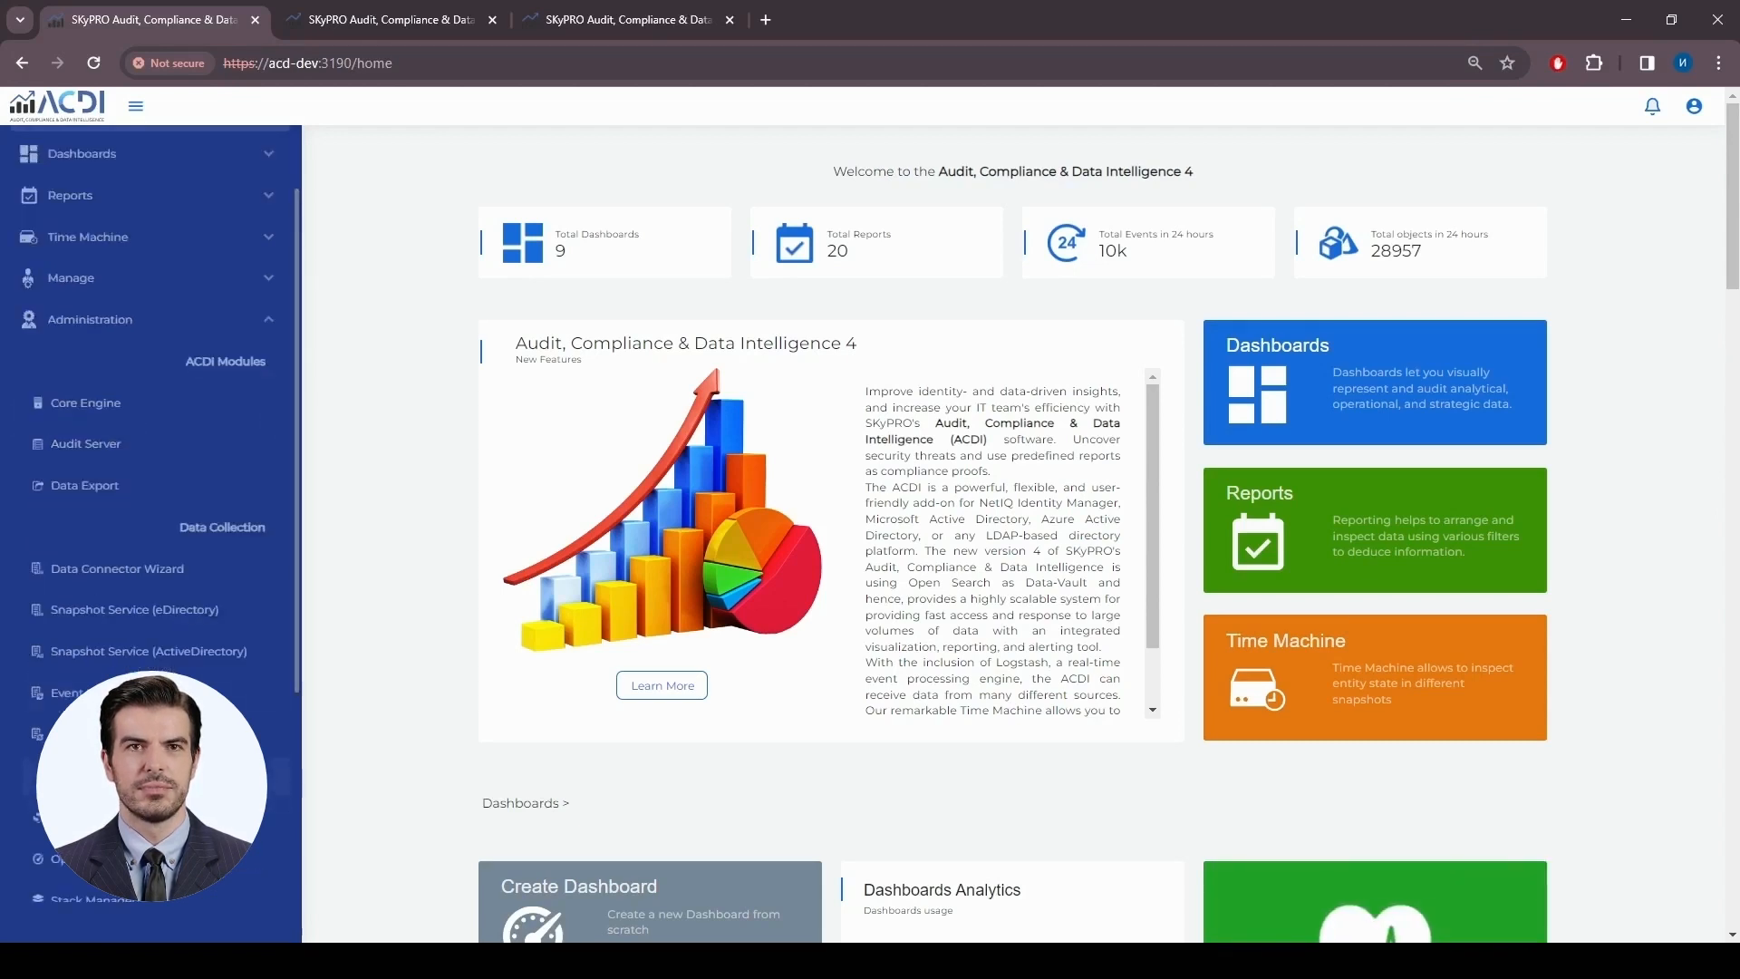
click(268, 277)
click(136, 492)
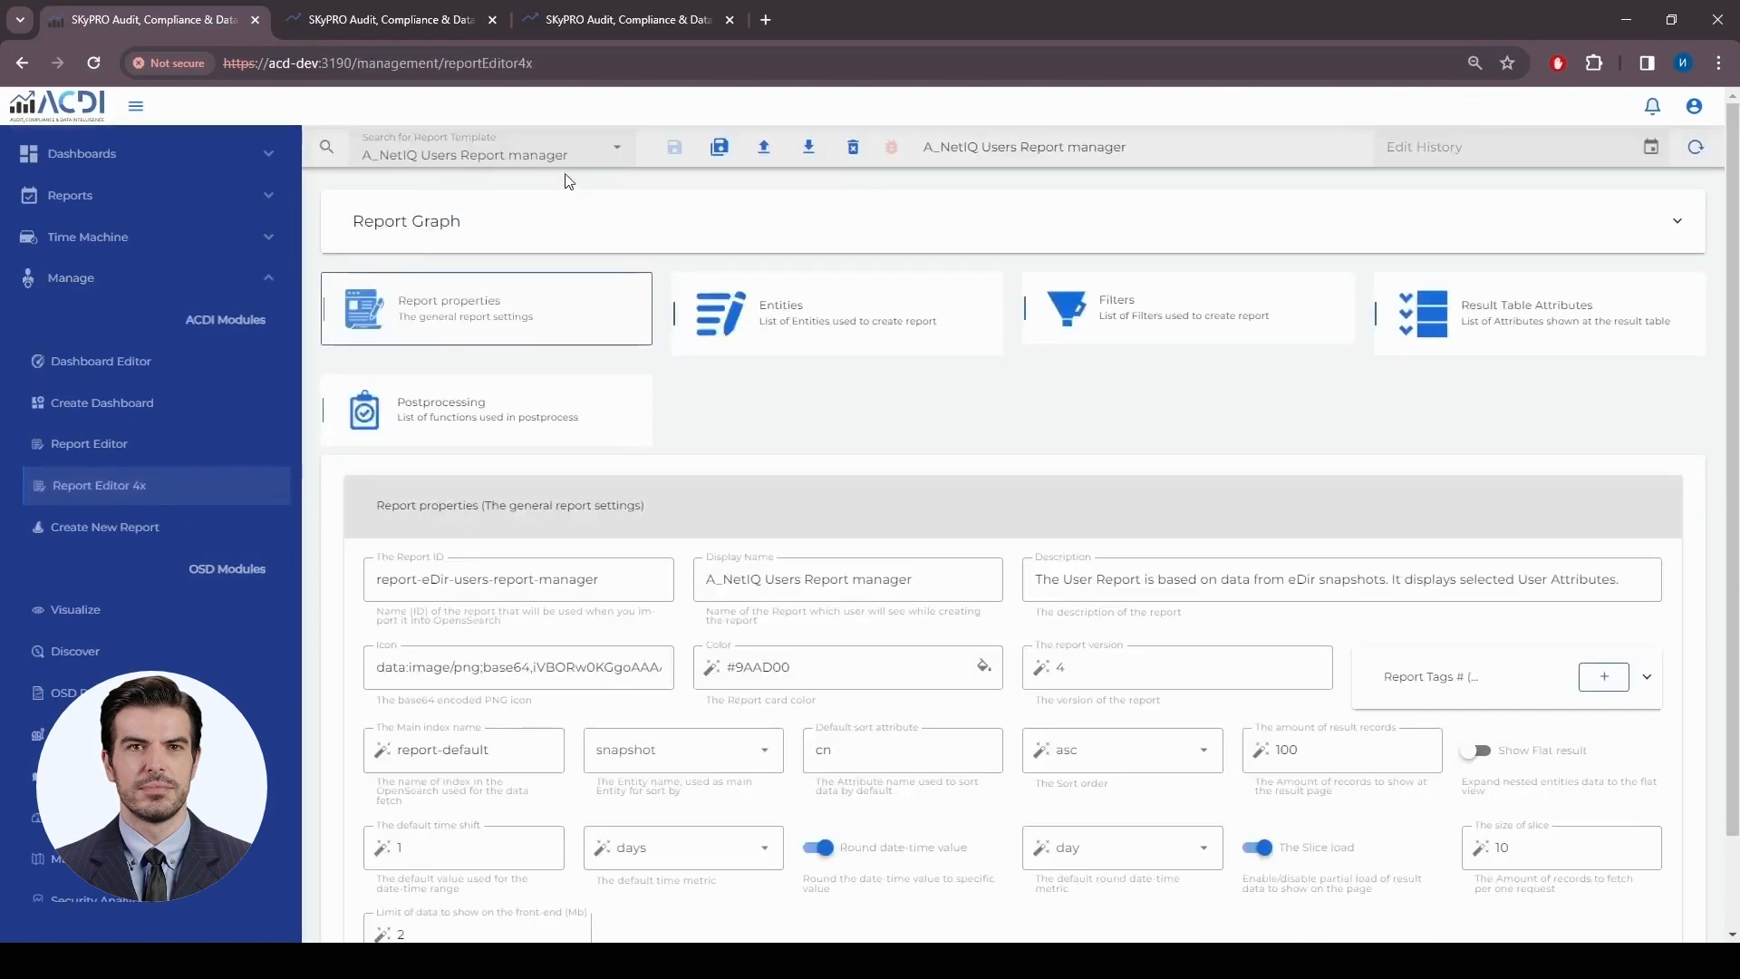
Load the NetIQ Role Request Report template and examine how its entities are related in the report graph
click(614, 143)
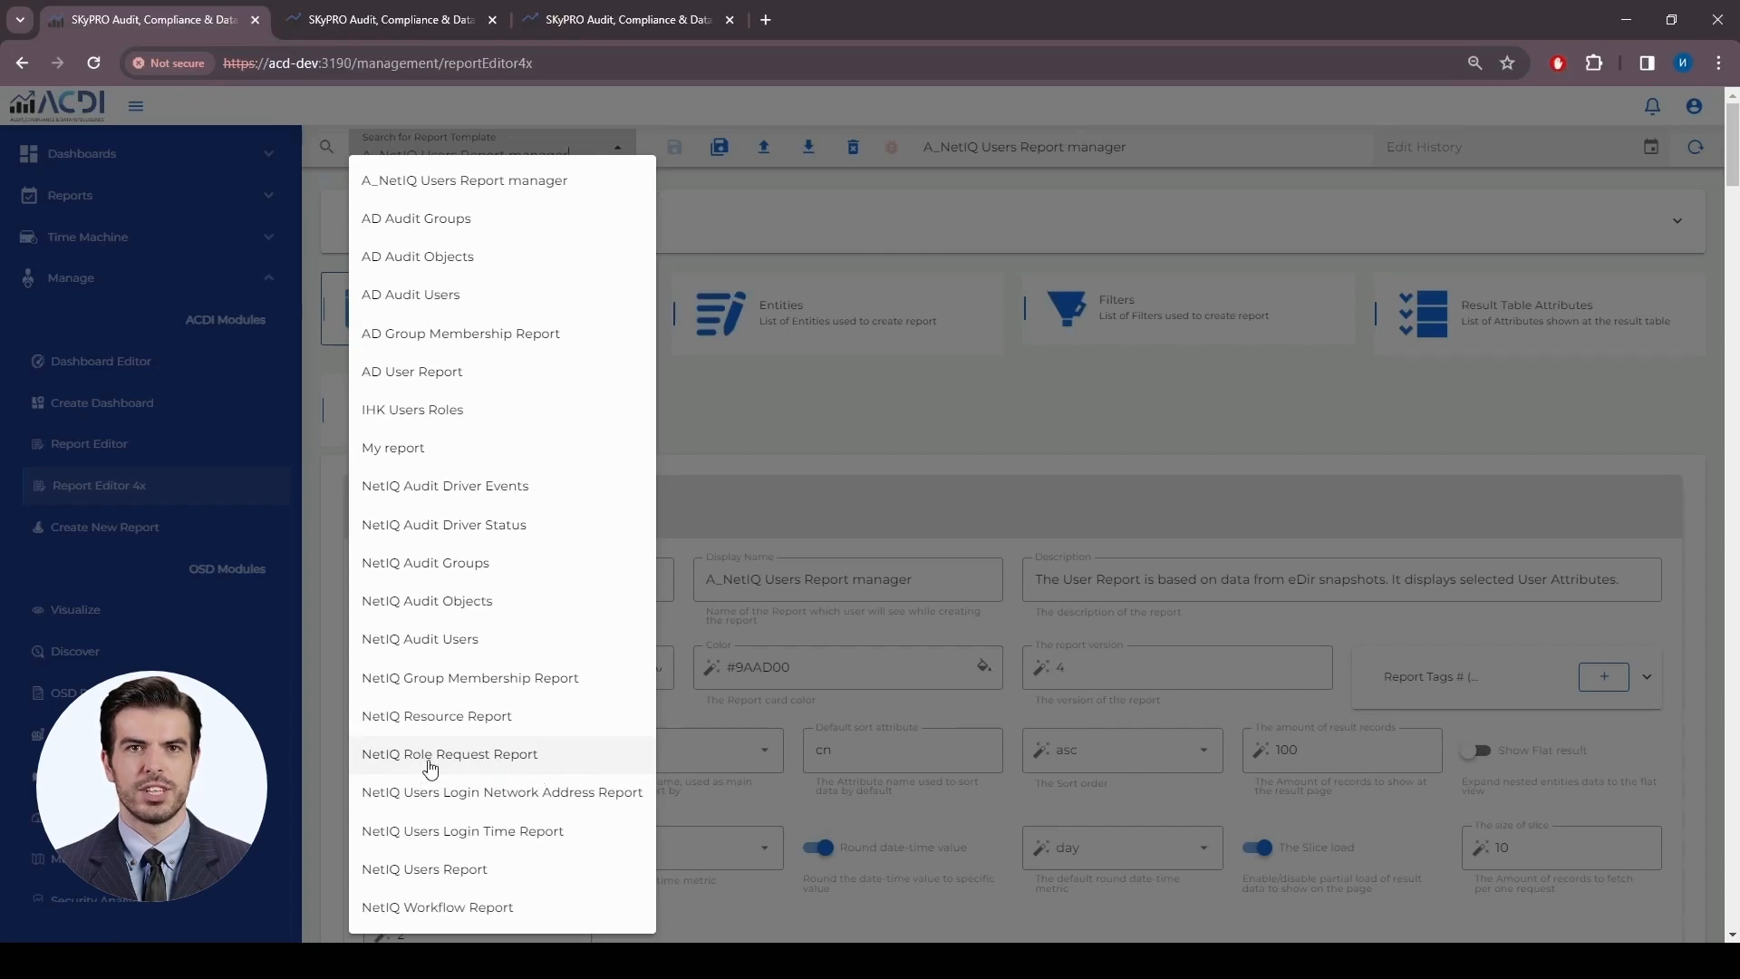
click(430, 757)
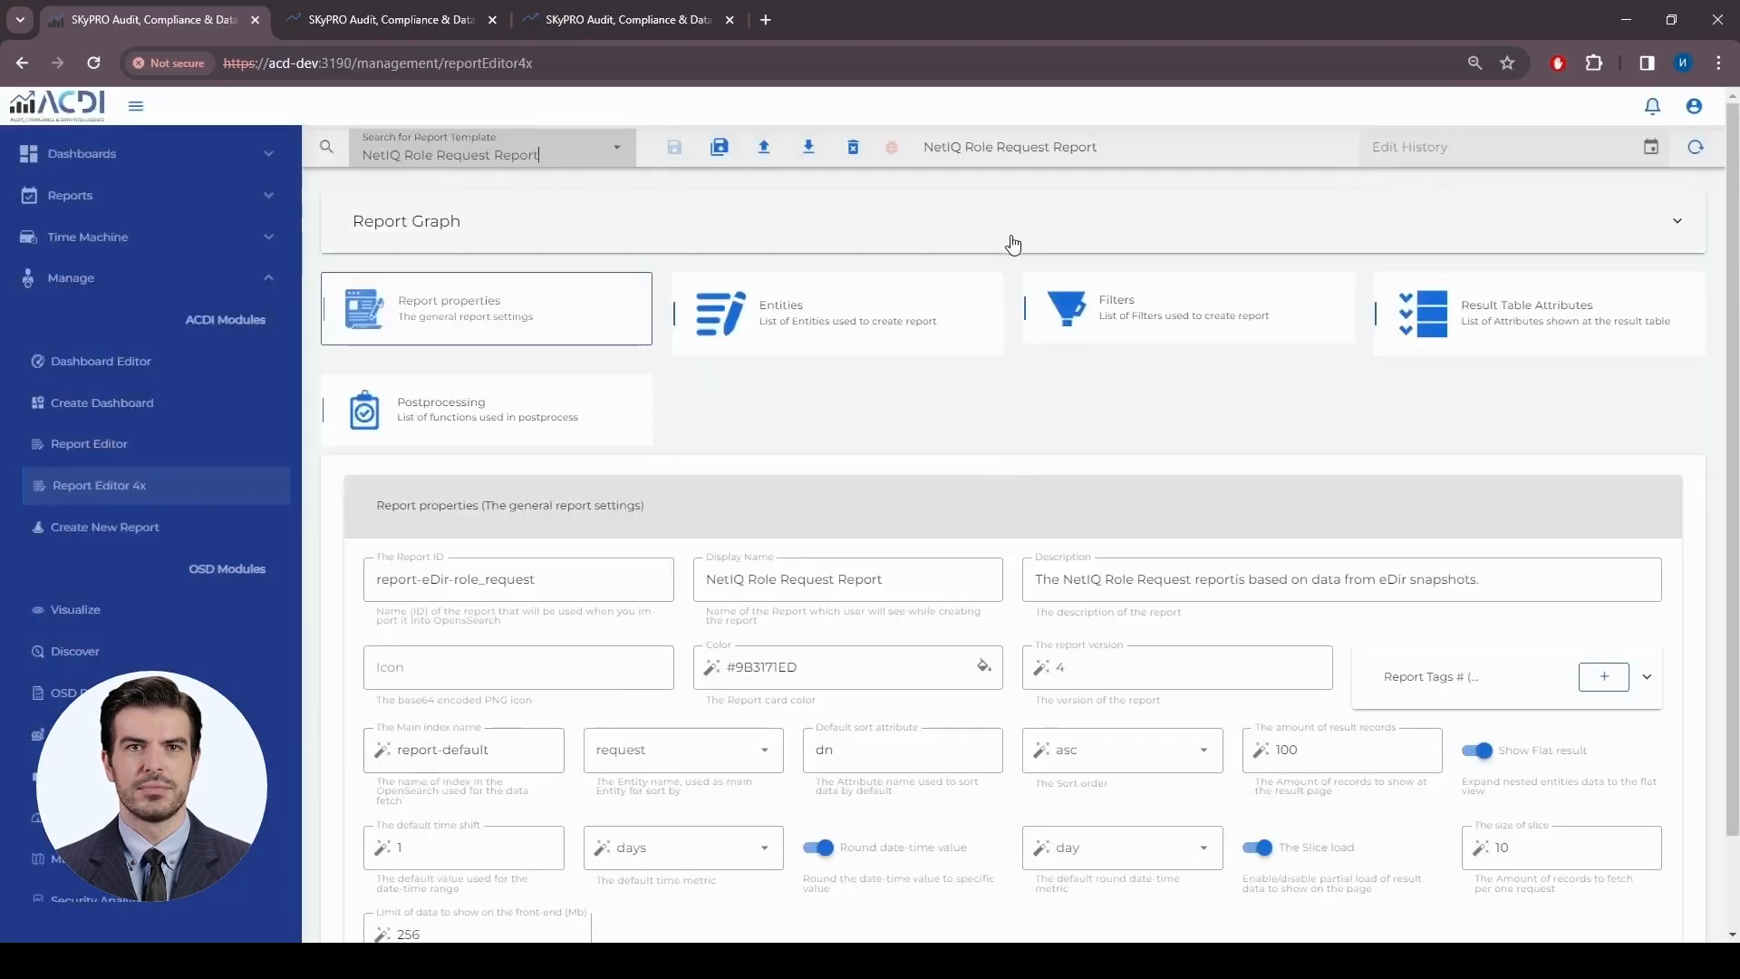
click(1013, 243)
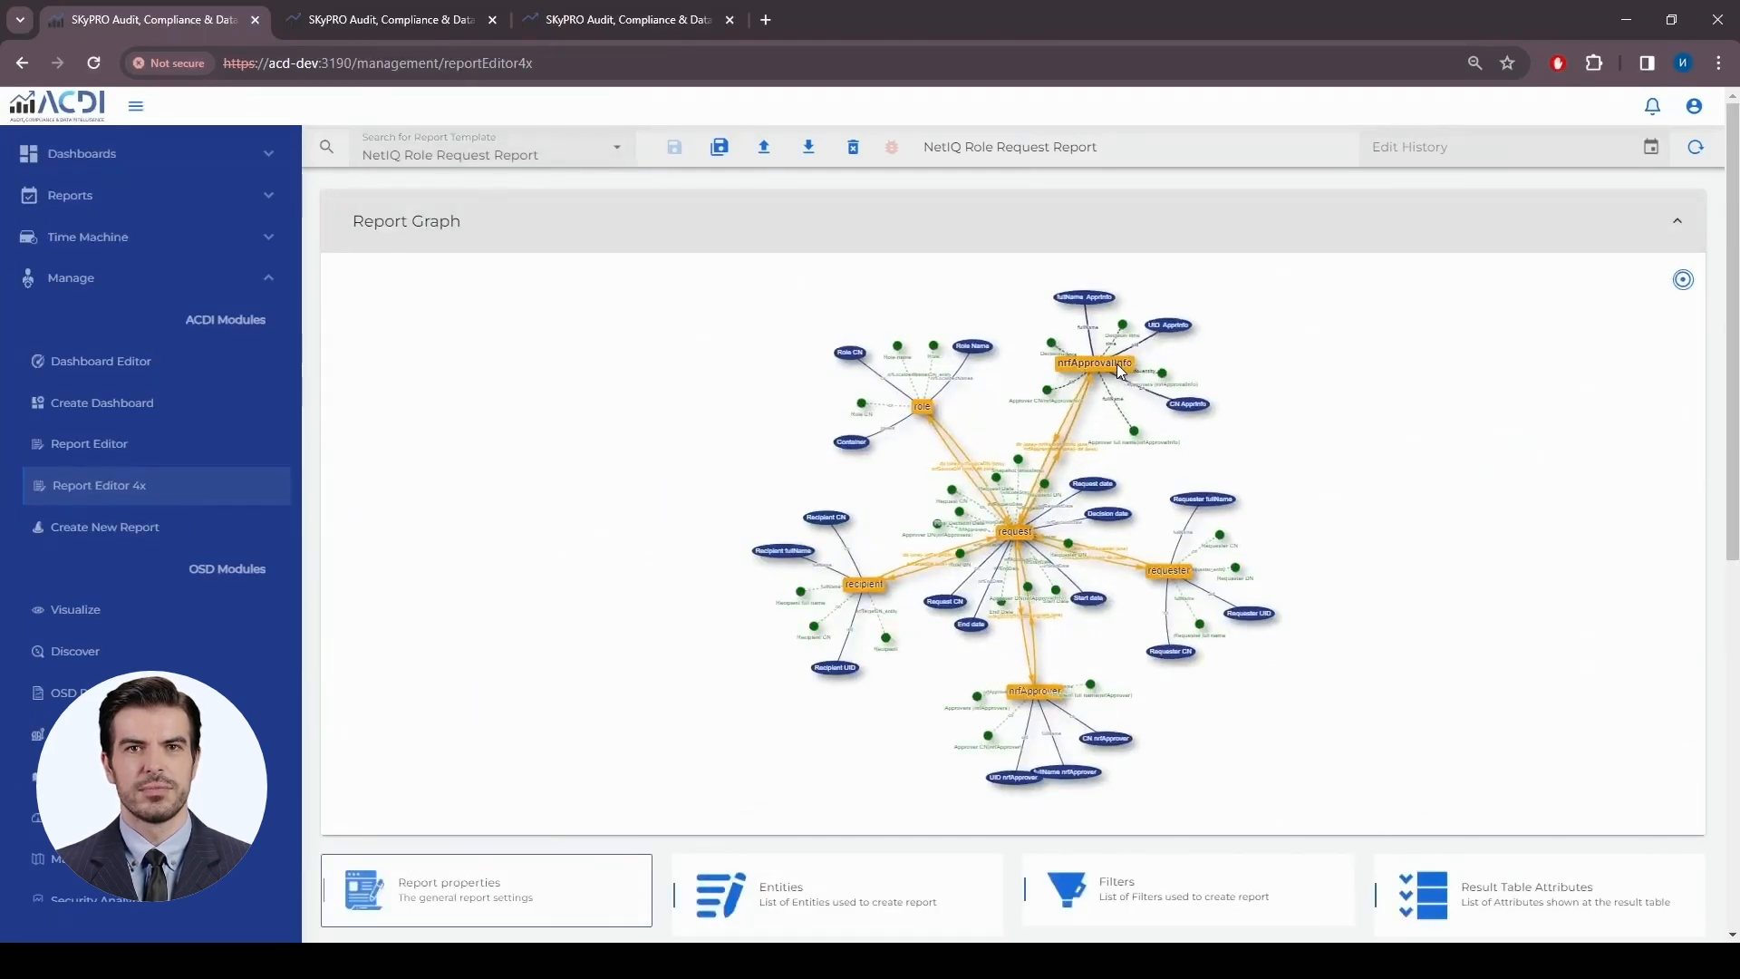
drag(1180, 576, 1180, 521)
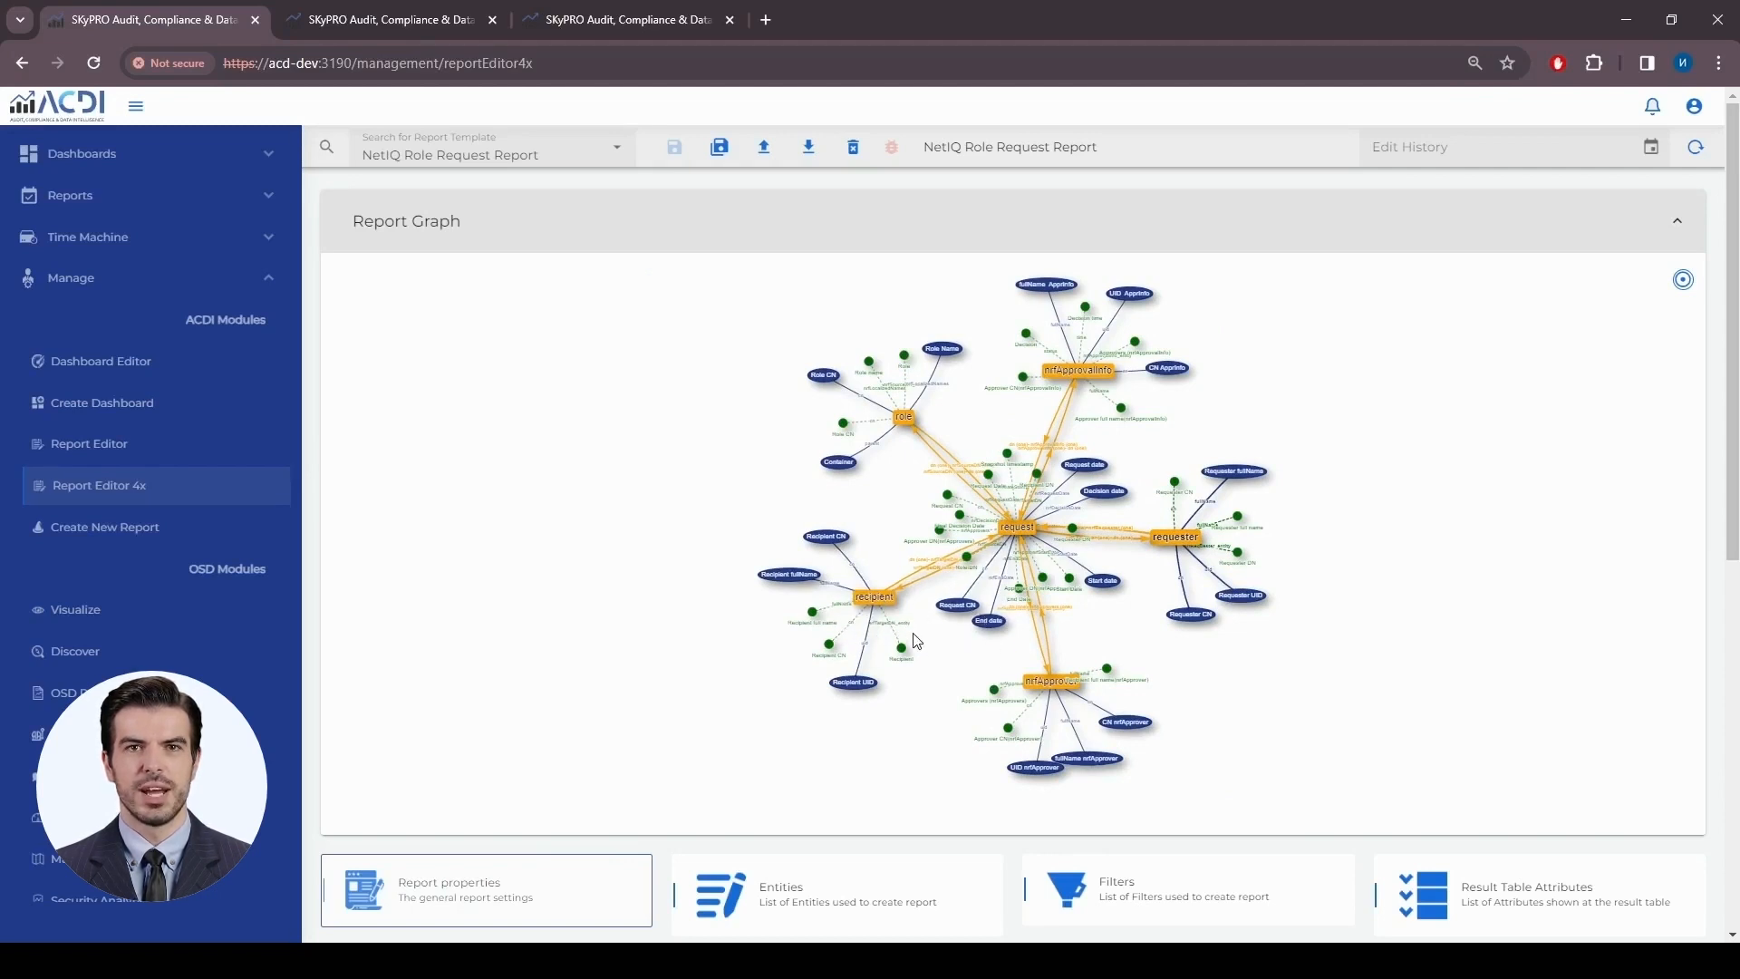
click(761, 234)
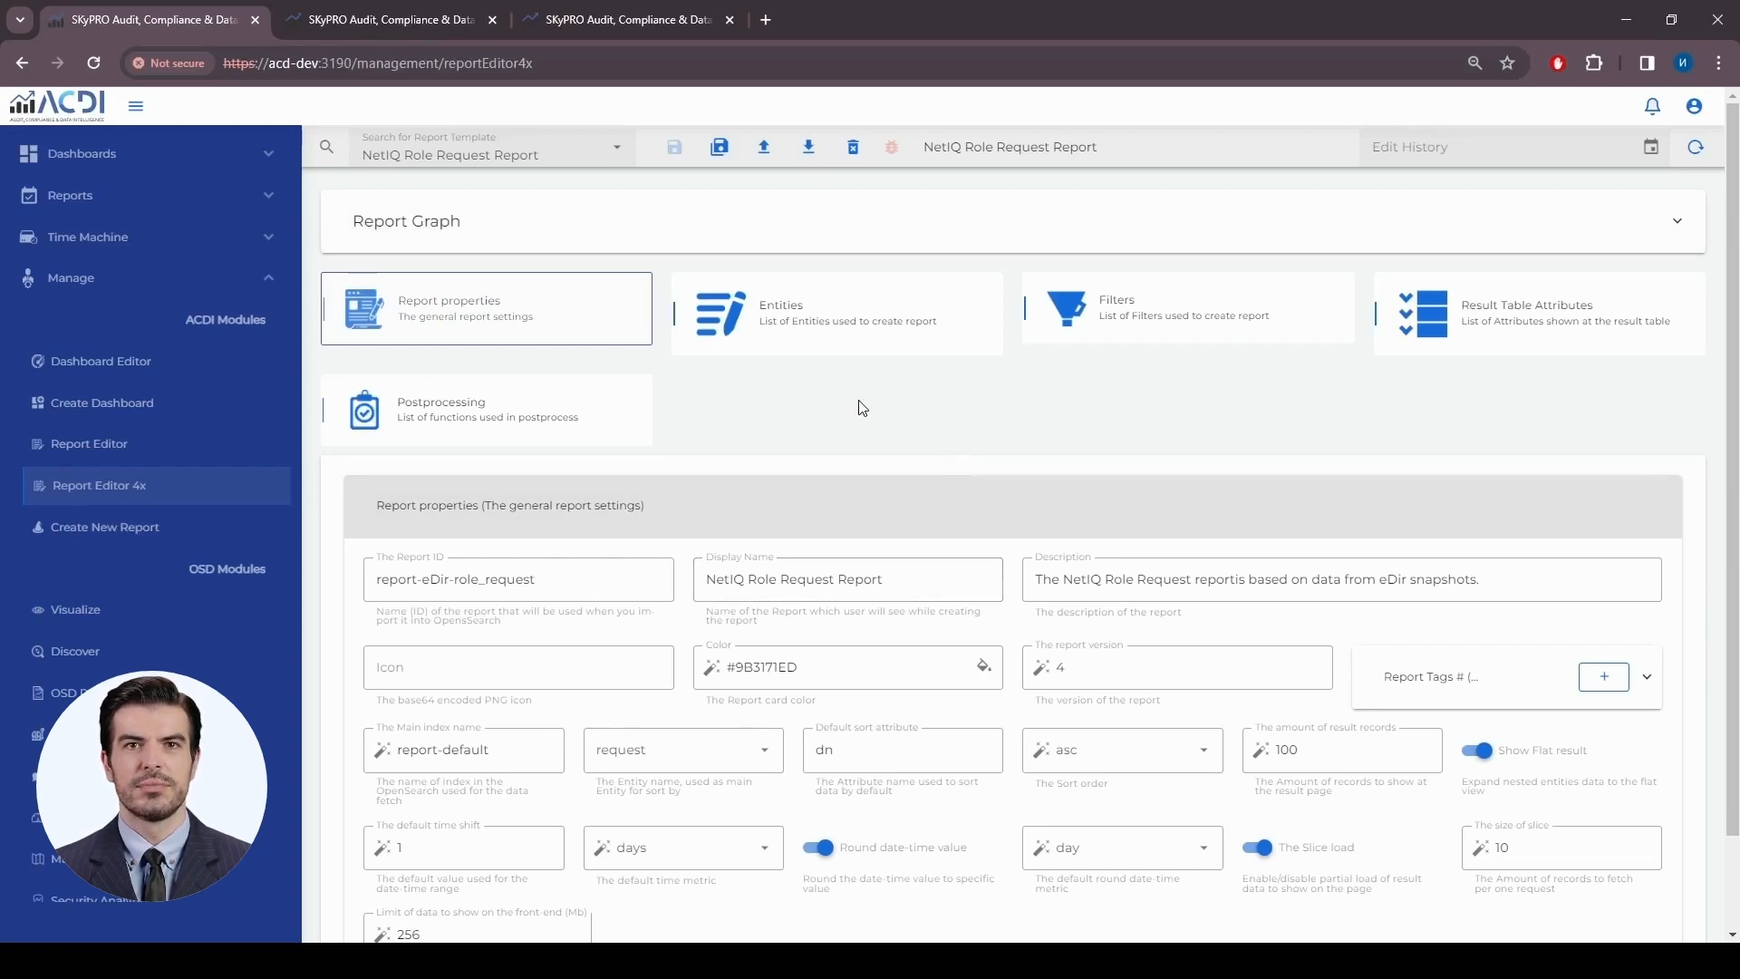
Load the NetIQ Users Report template and inspect the filter query of its snapshot entity
click(562, 159)
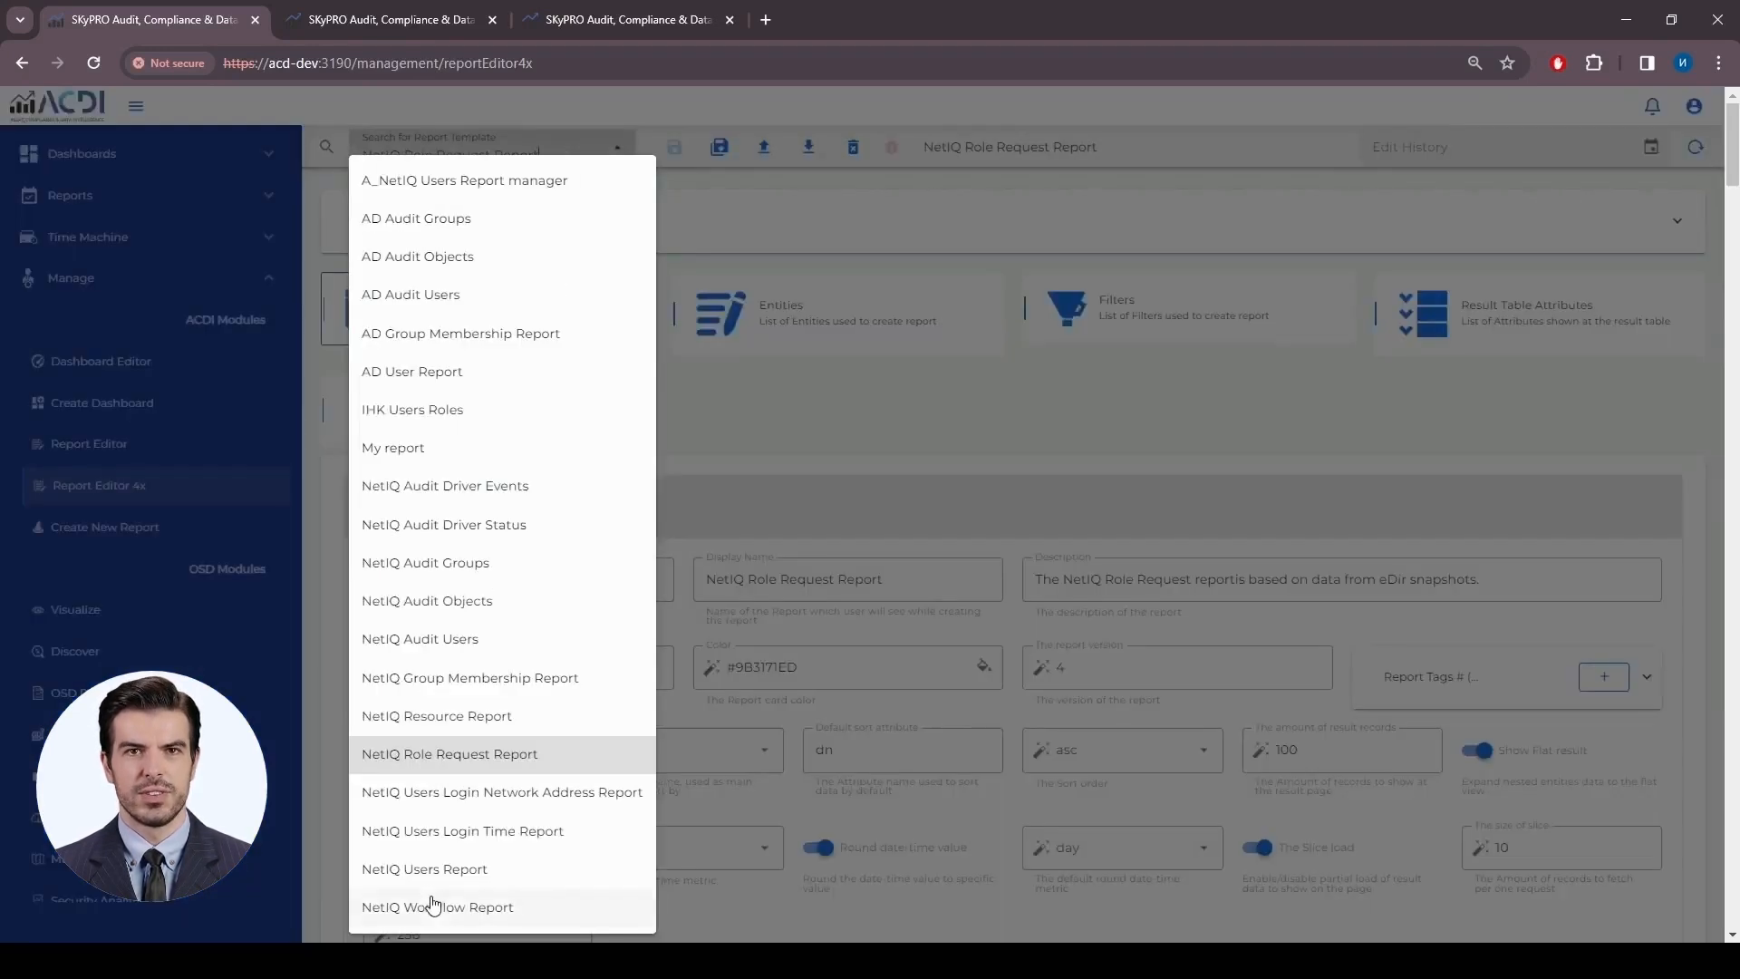
click(427, 869)
click(843, 324)
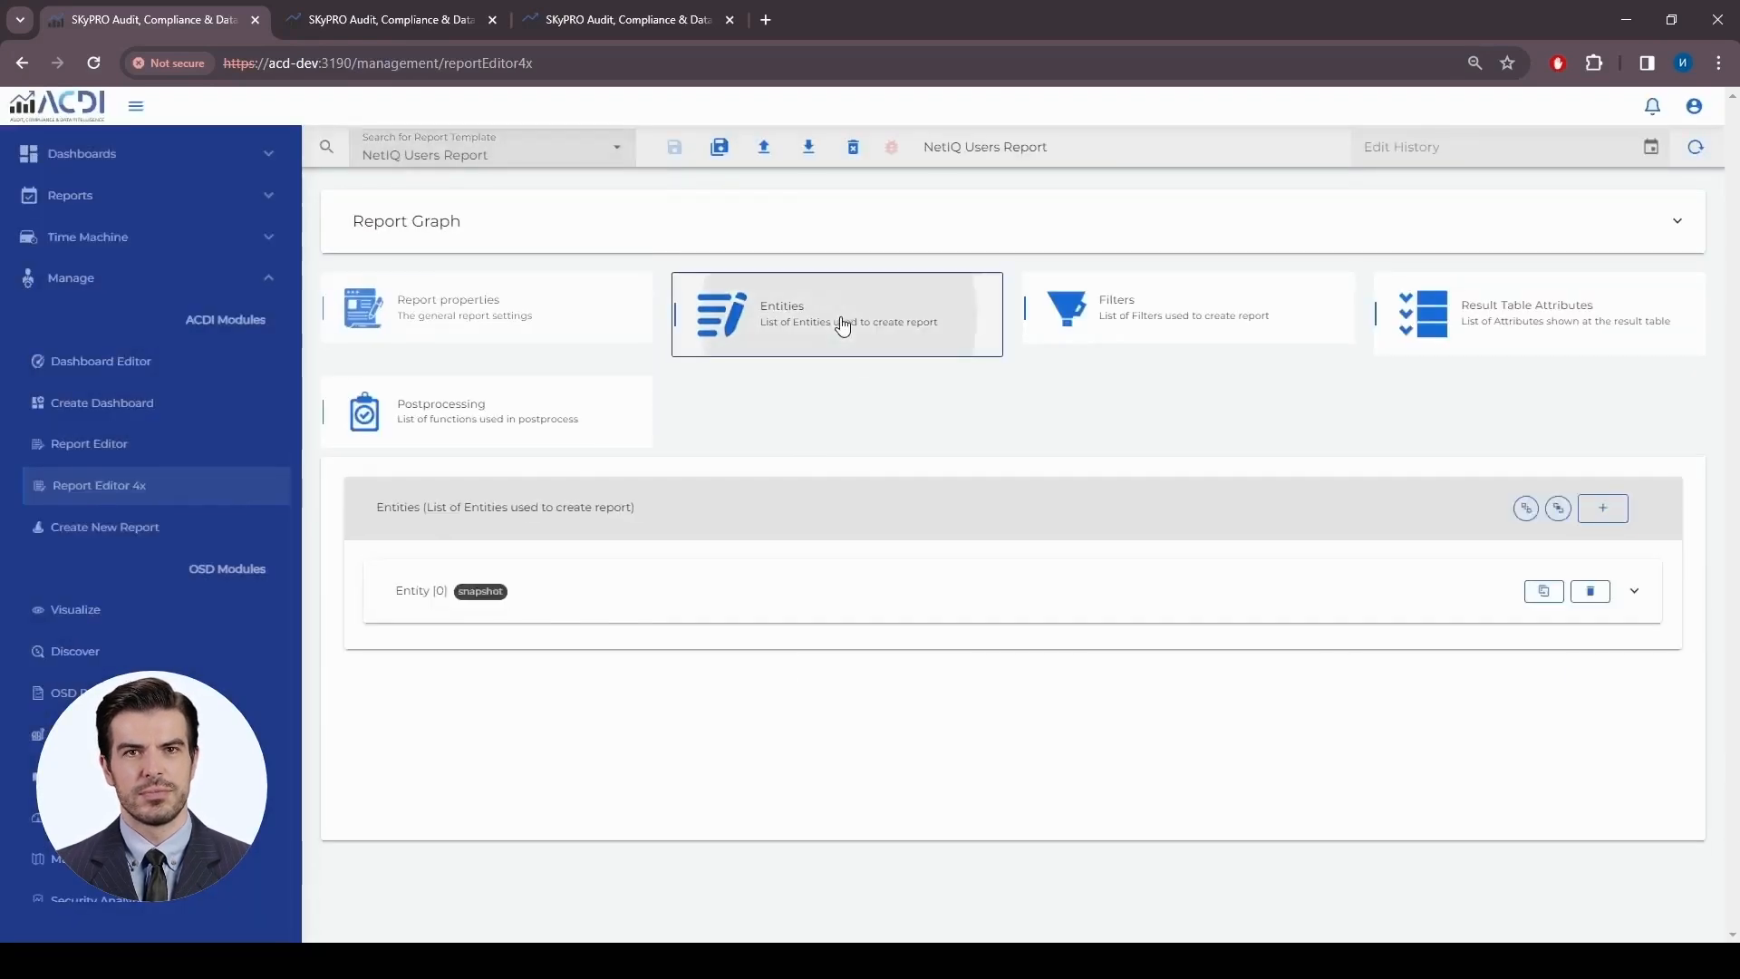
click(661, 603)
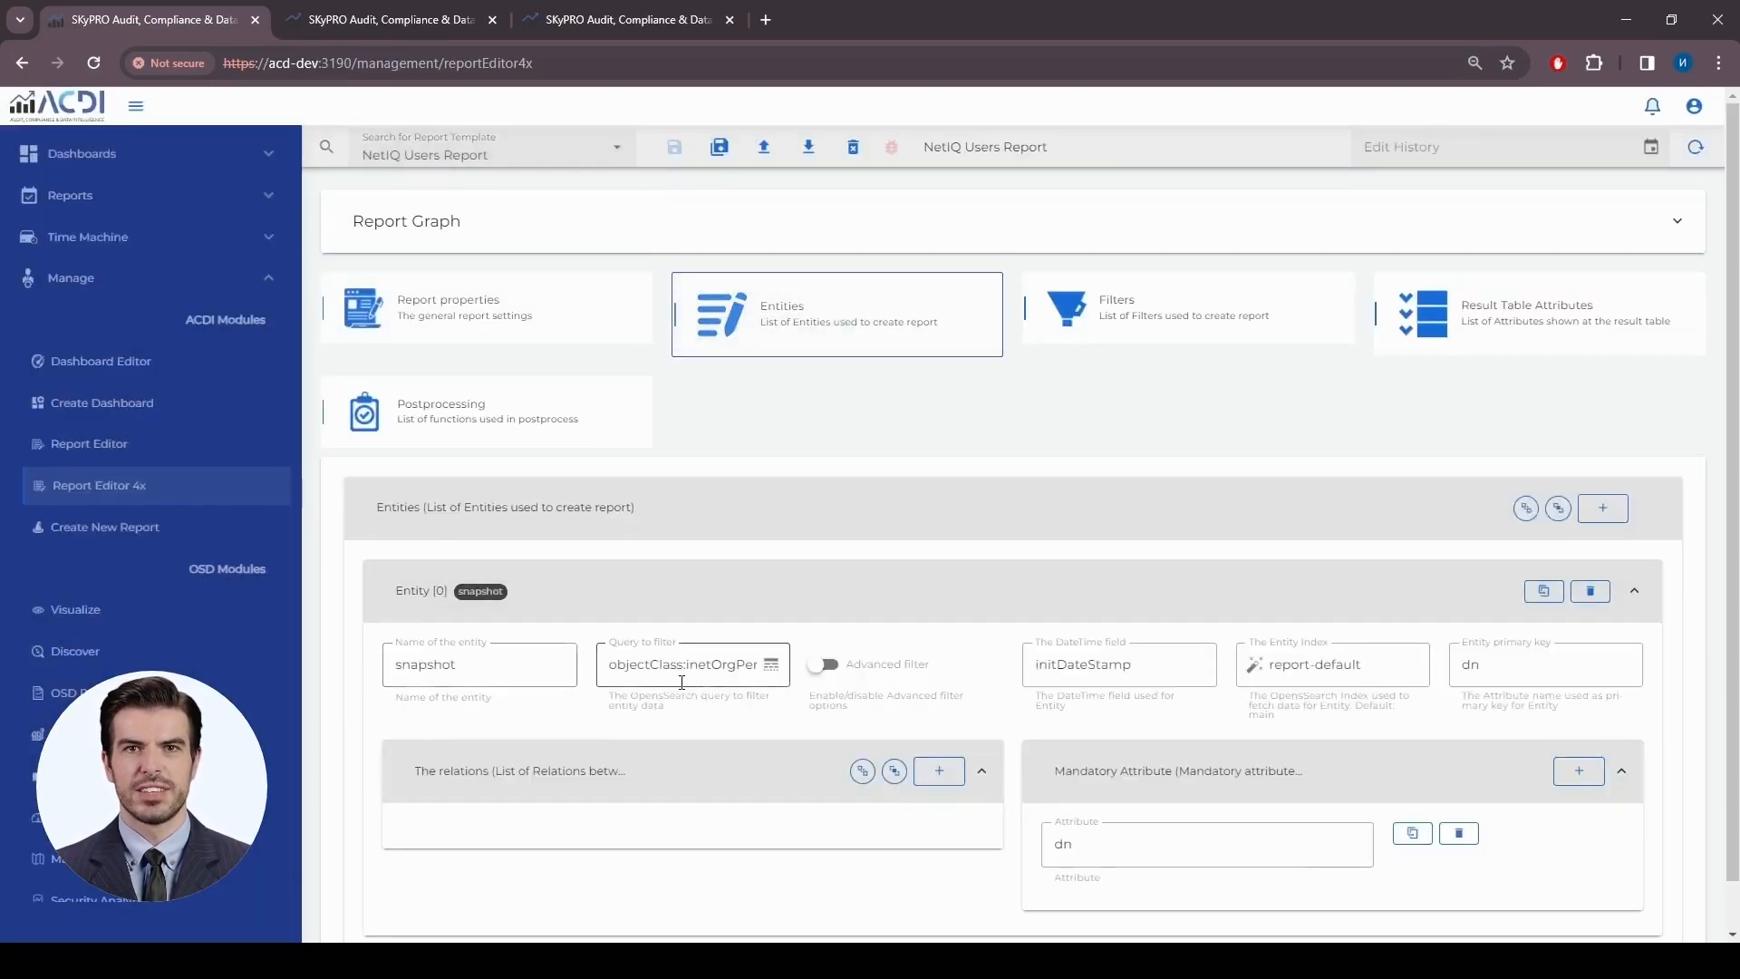
click(772, 667)
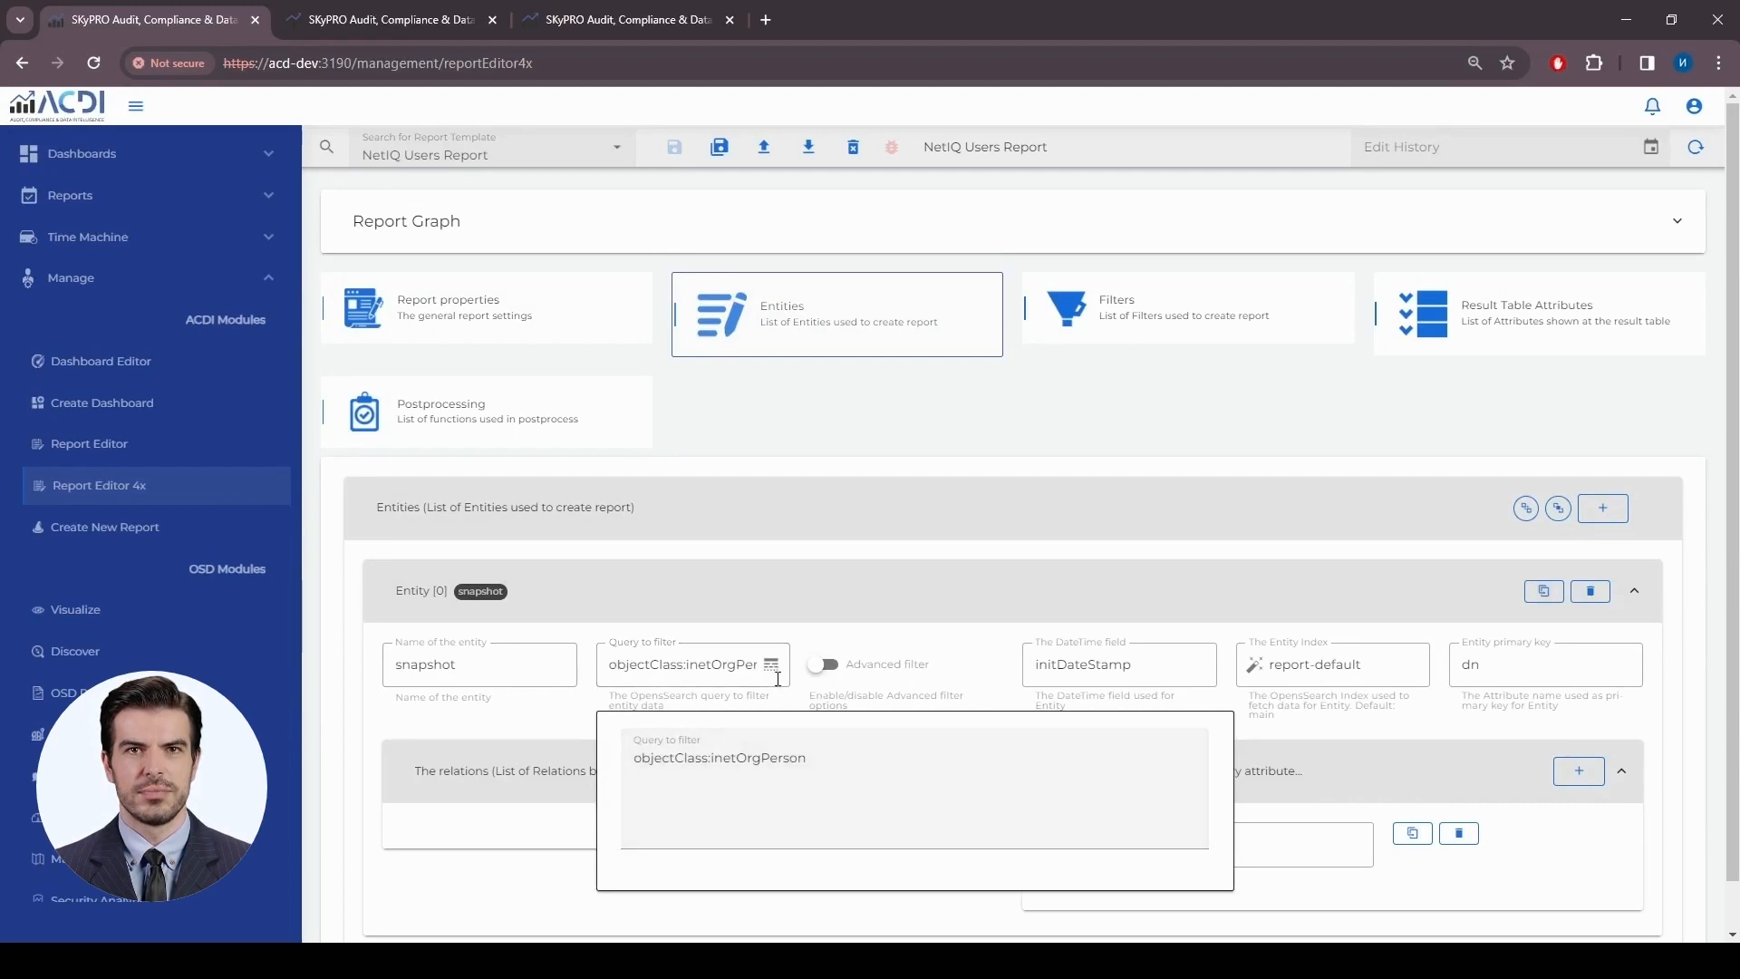
click(773, 667)
Review the filters and the result table attributes of the NetIQ Users Report
click(1209, 307)
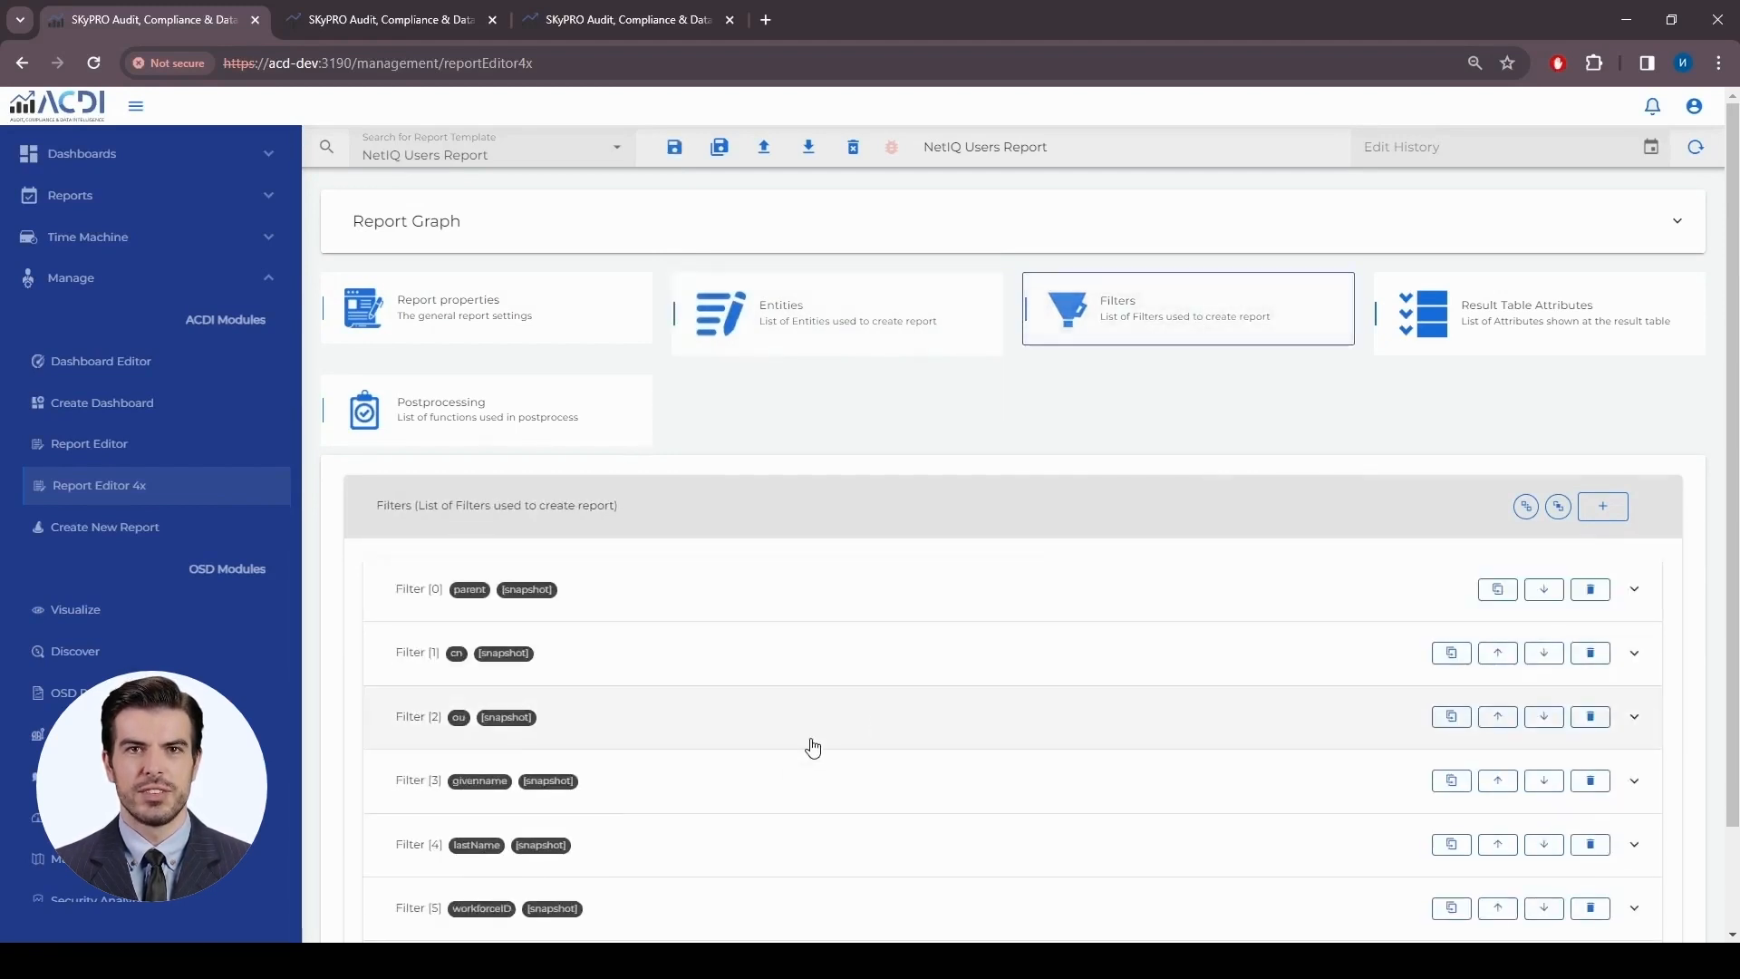
scroll(805, 771, down, 2)
click(1562, 161)
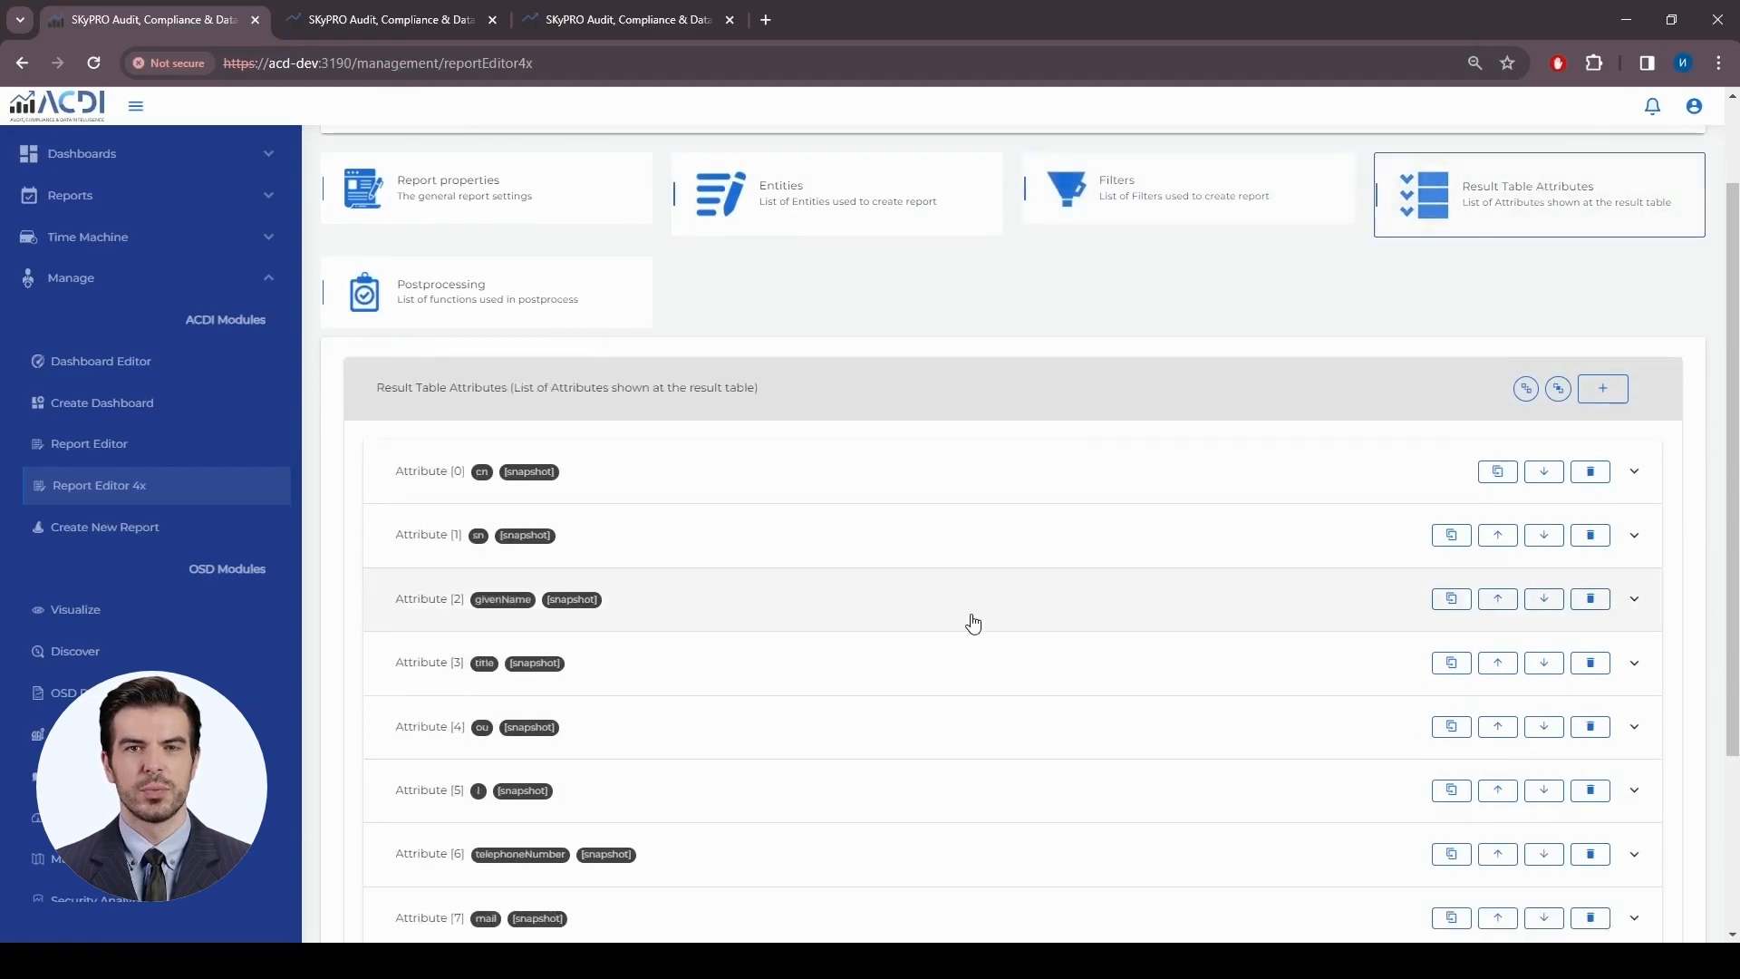
scroll(997, 580, down, 3)
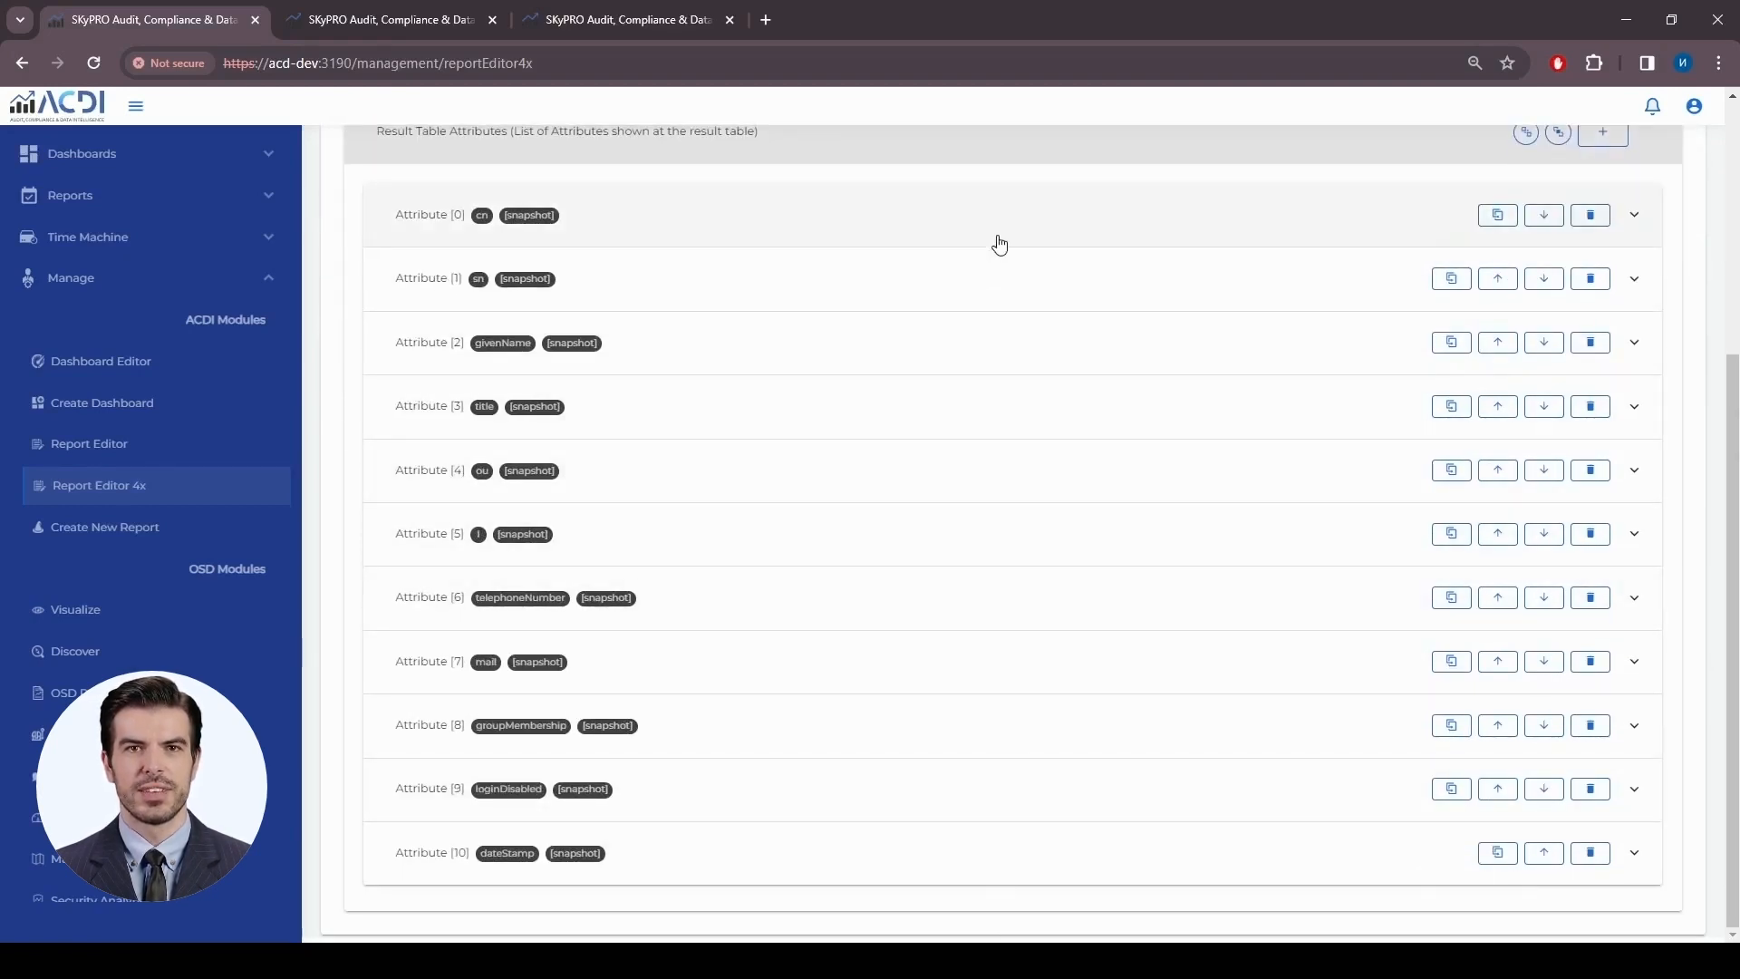
scroll(1029, 829, up, 4)
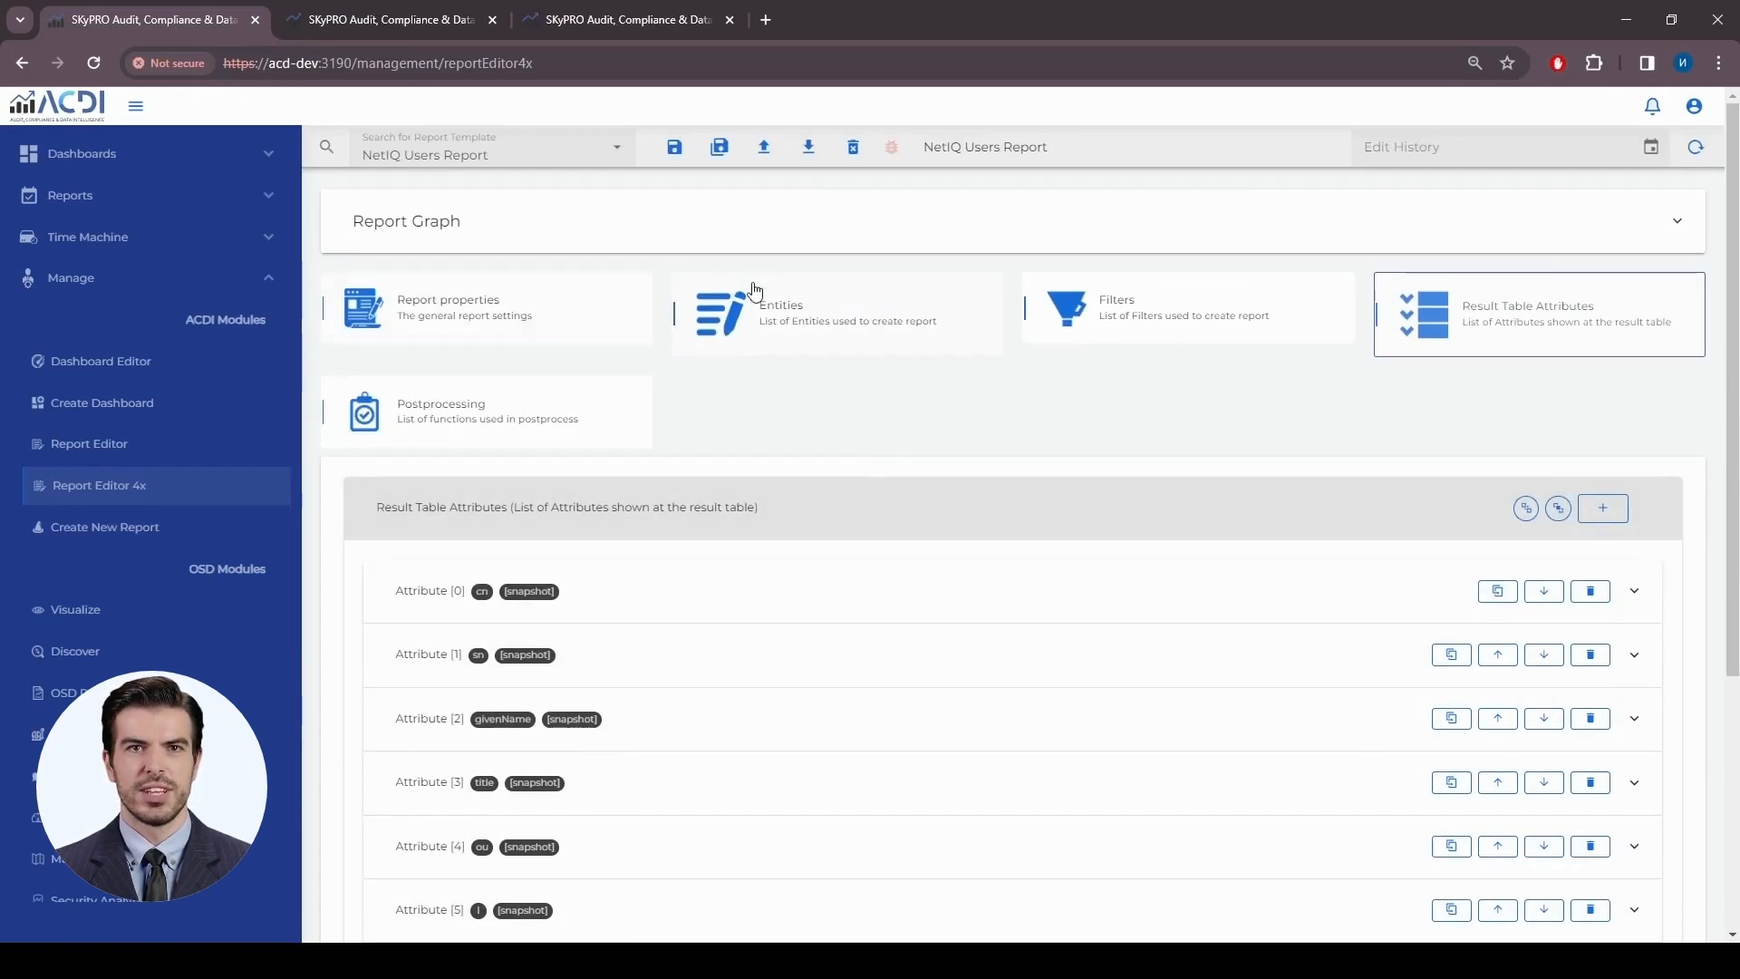
Examine the NetIQ Users Report graph around the snapshot entity, and collapse the graph again
click(829, 233)
drag(1016, 533, 945, 480)
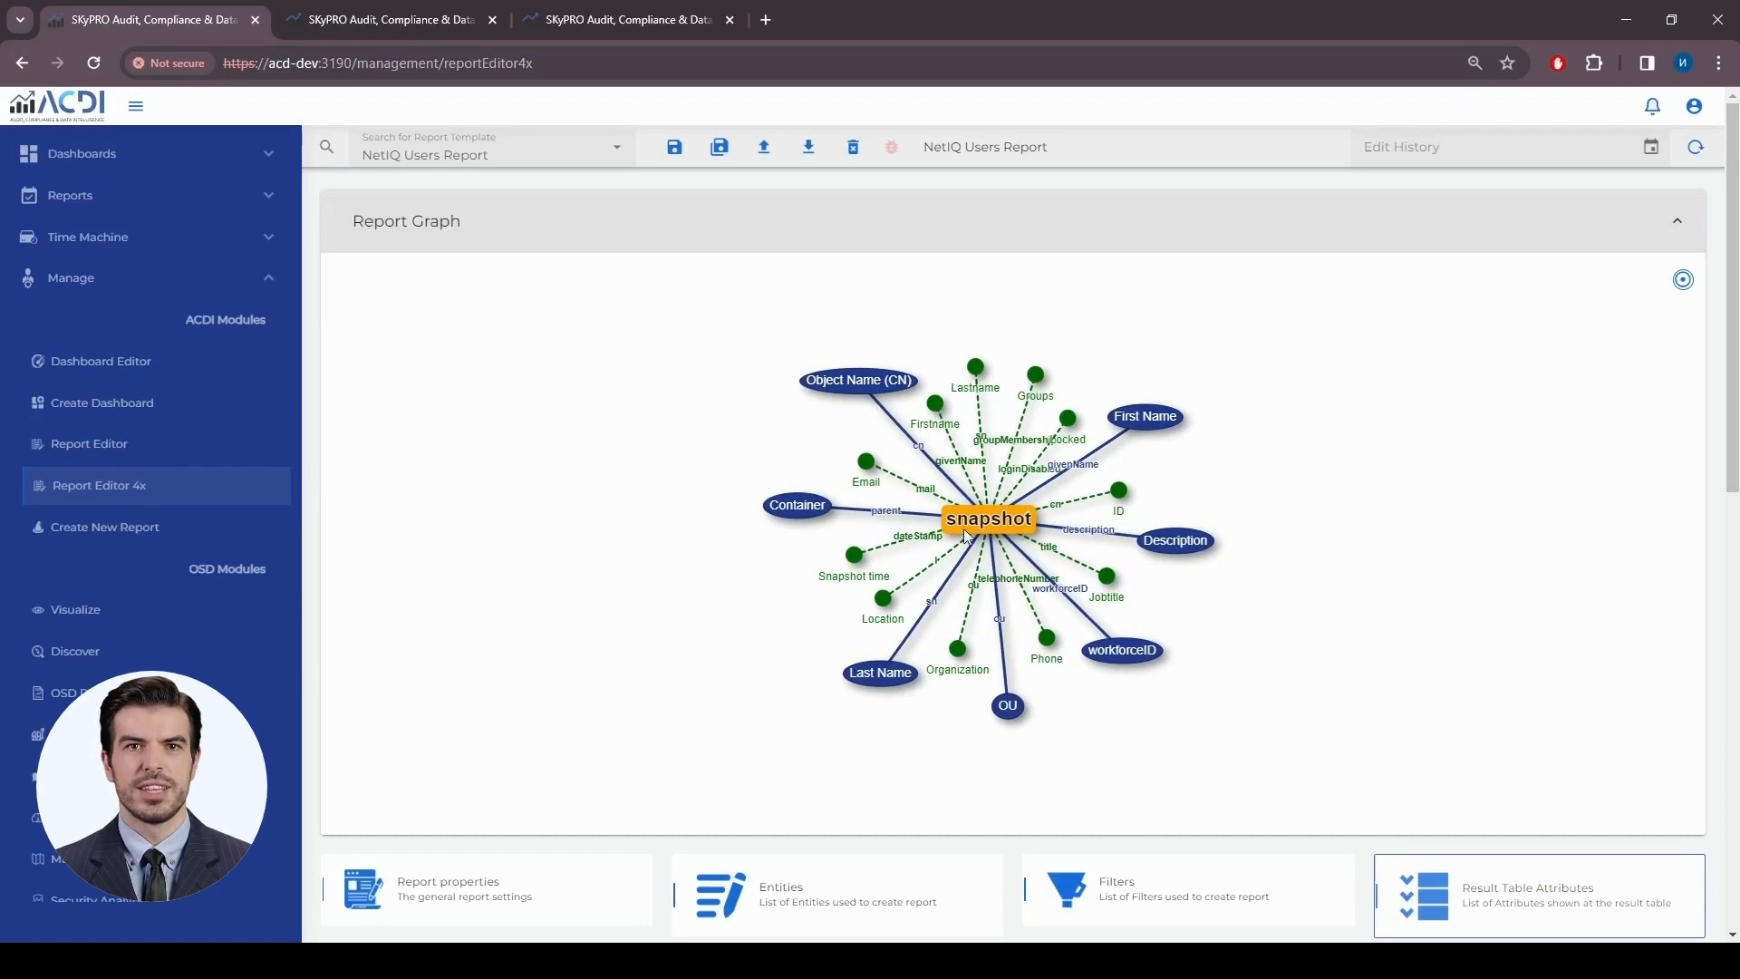
click(847, 234)
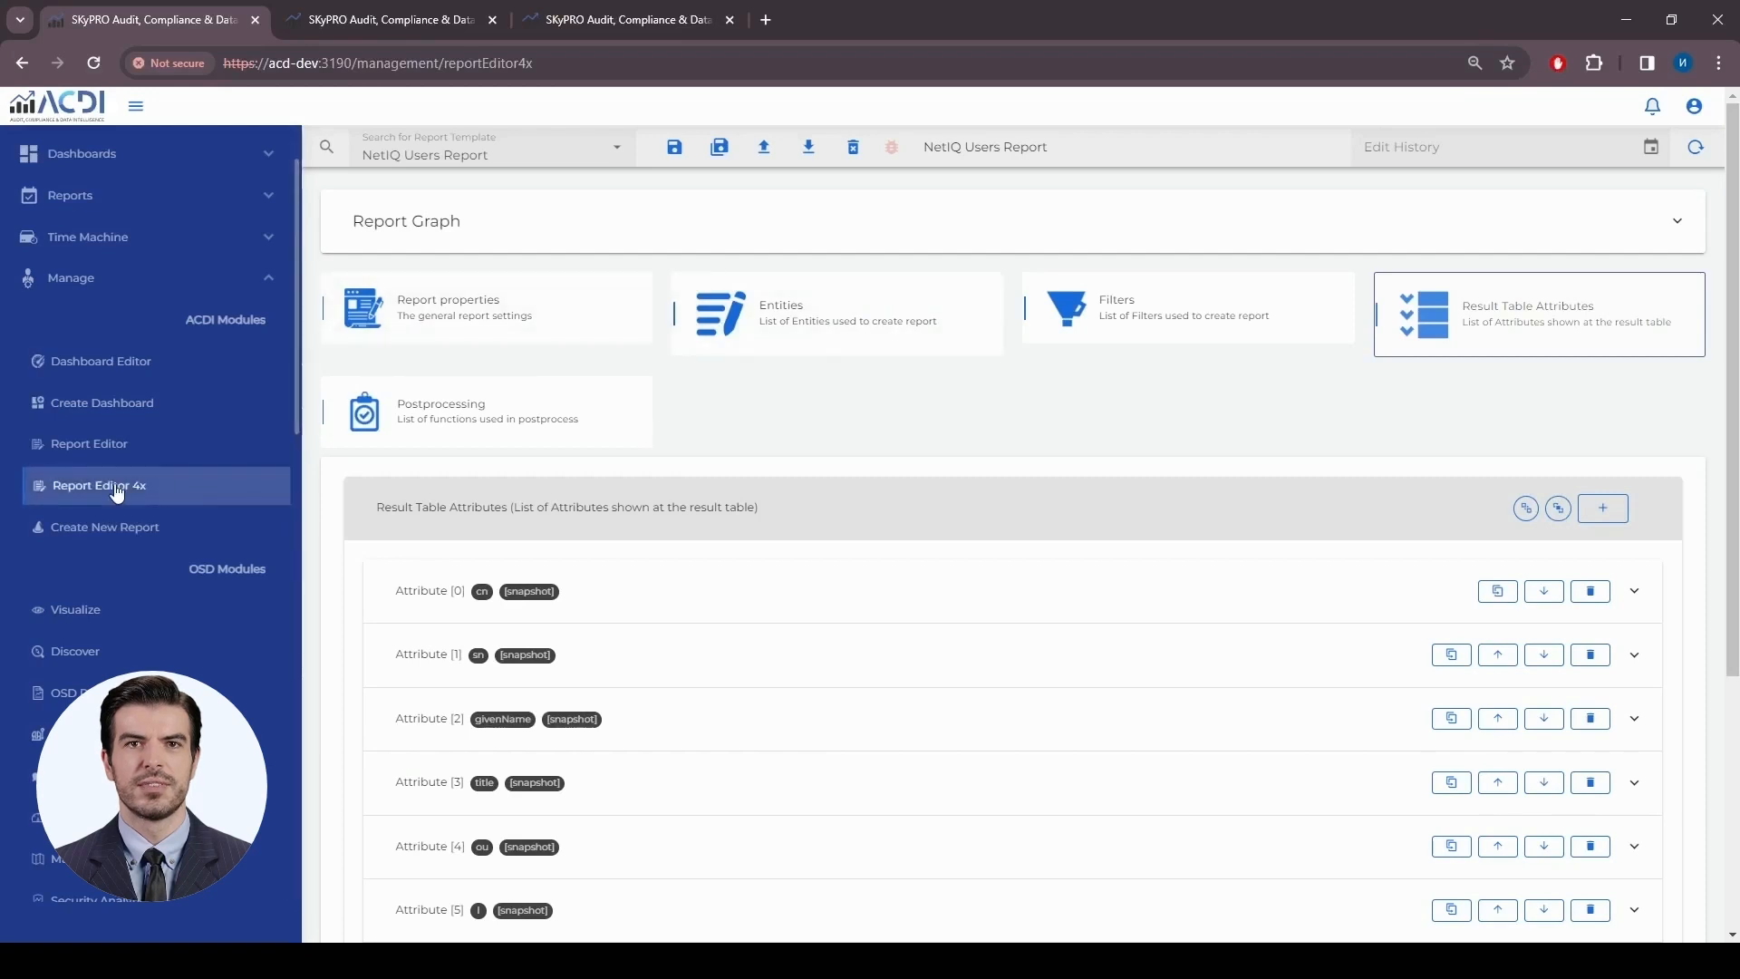
Save a copy of the NetIQ Users Report template with ID report-eDir-users-report-role1 and name Custom User Role Report
click(466, 152)
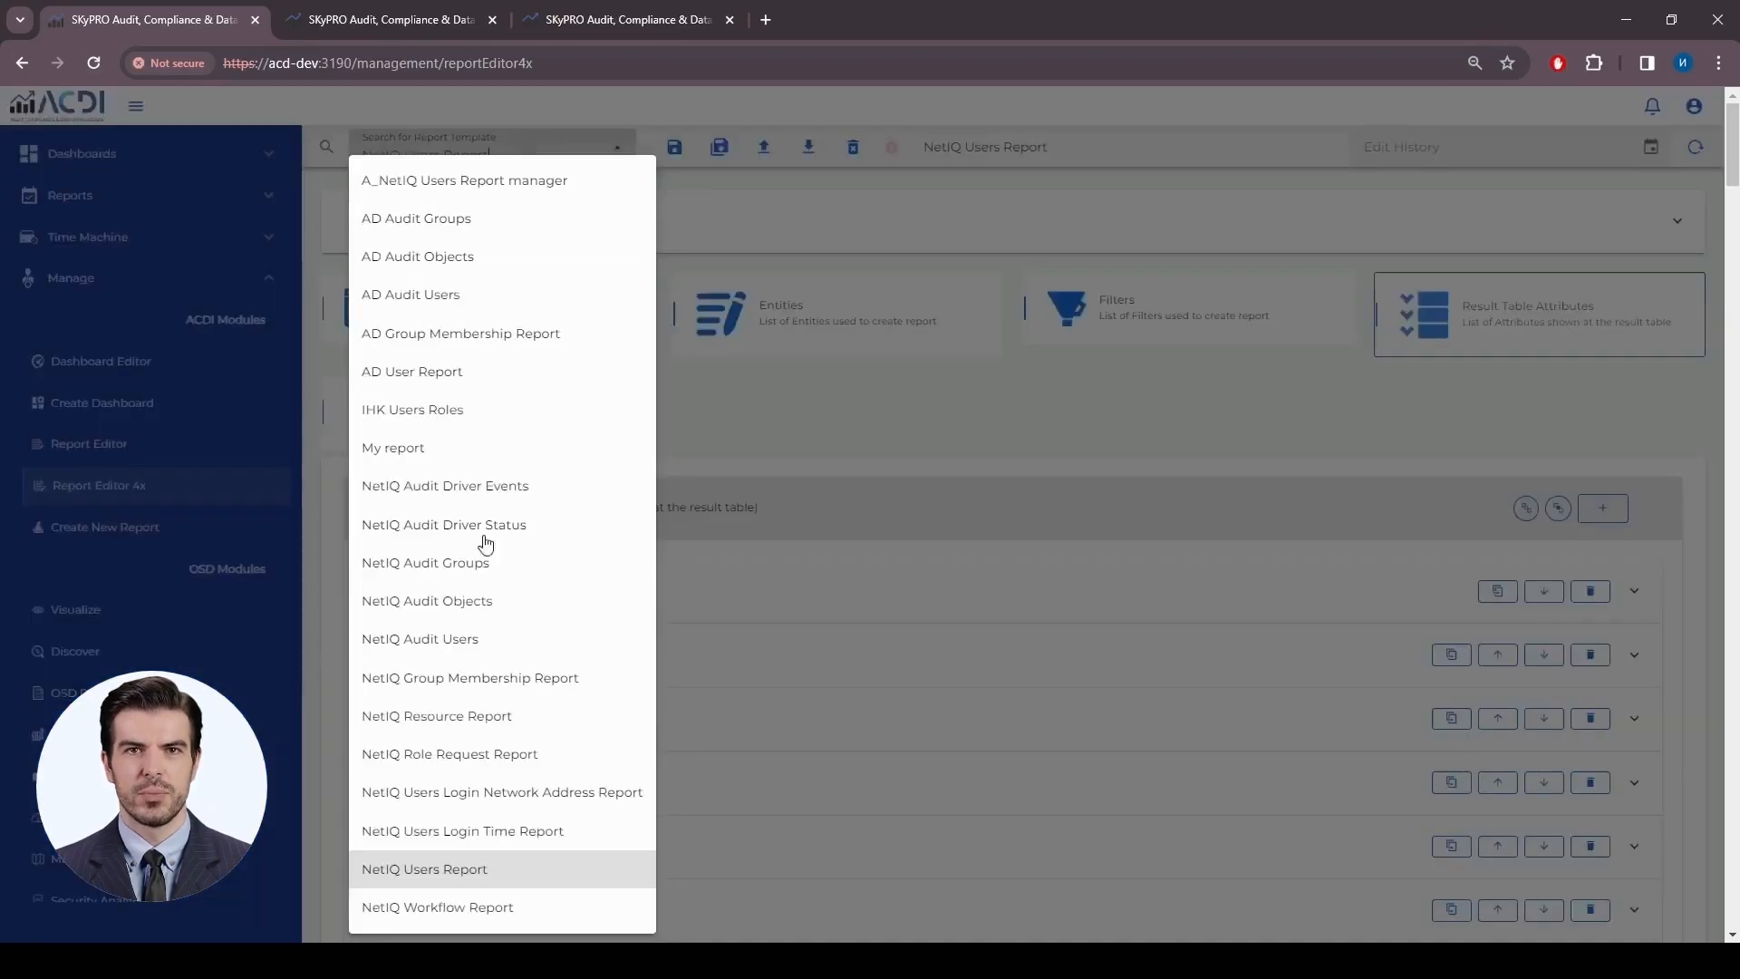
click(444, 869)
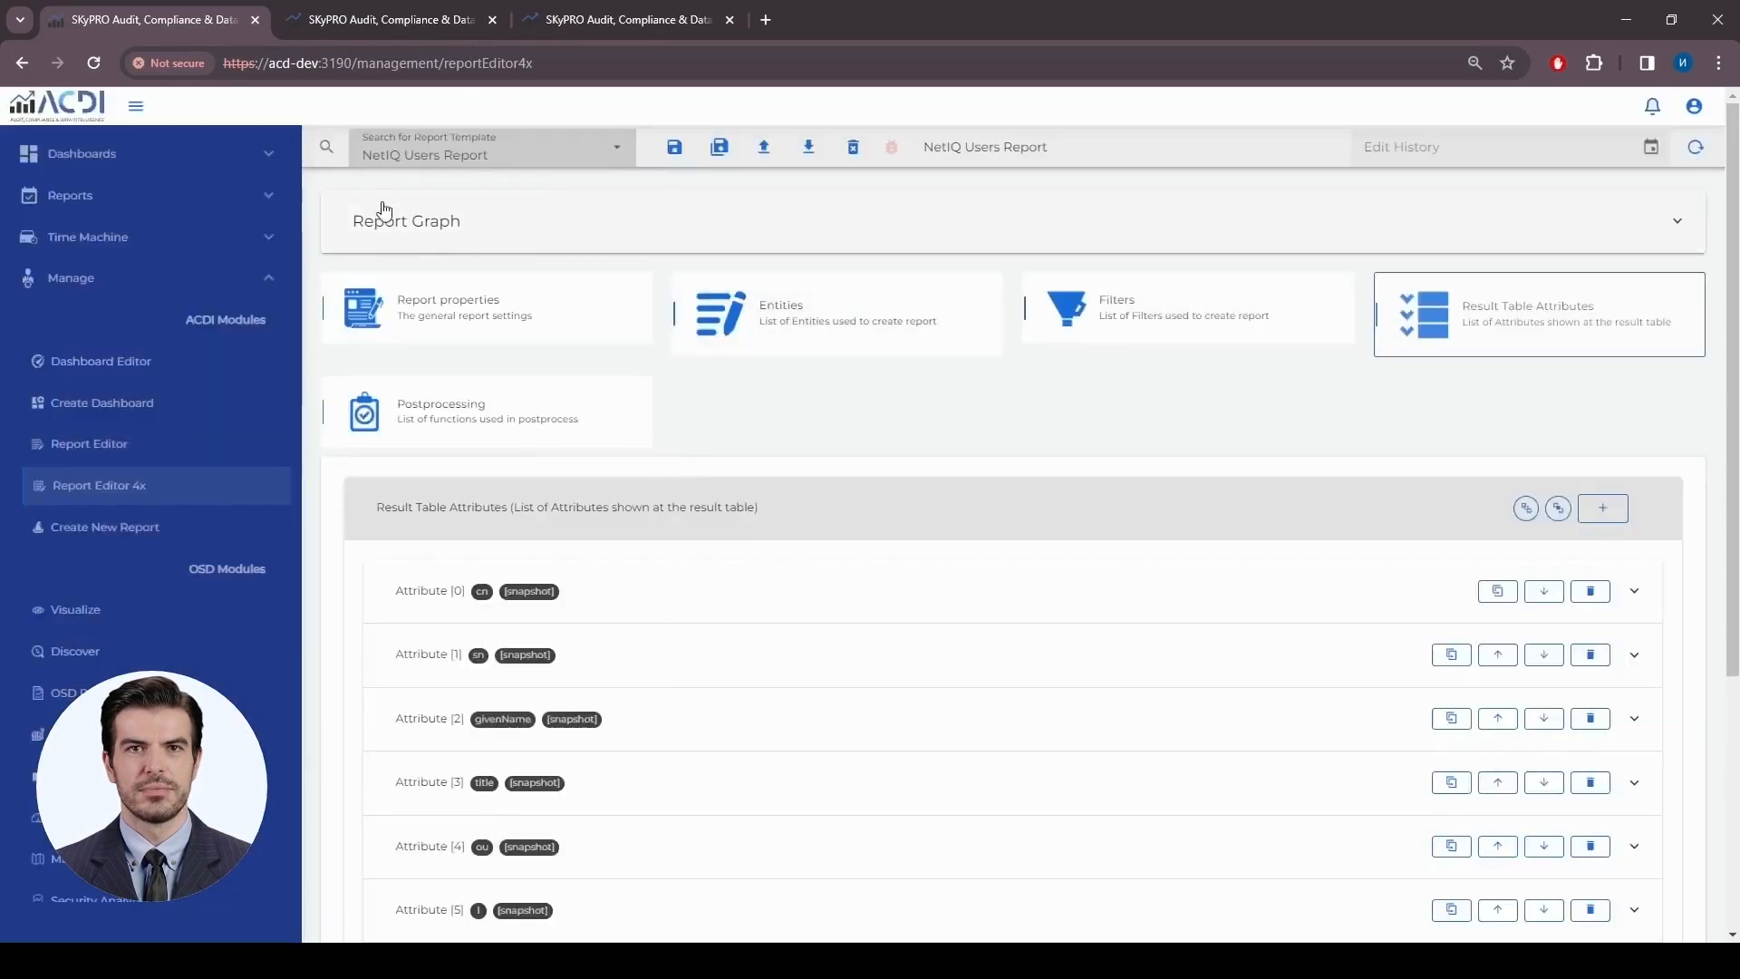
click(719, 150)
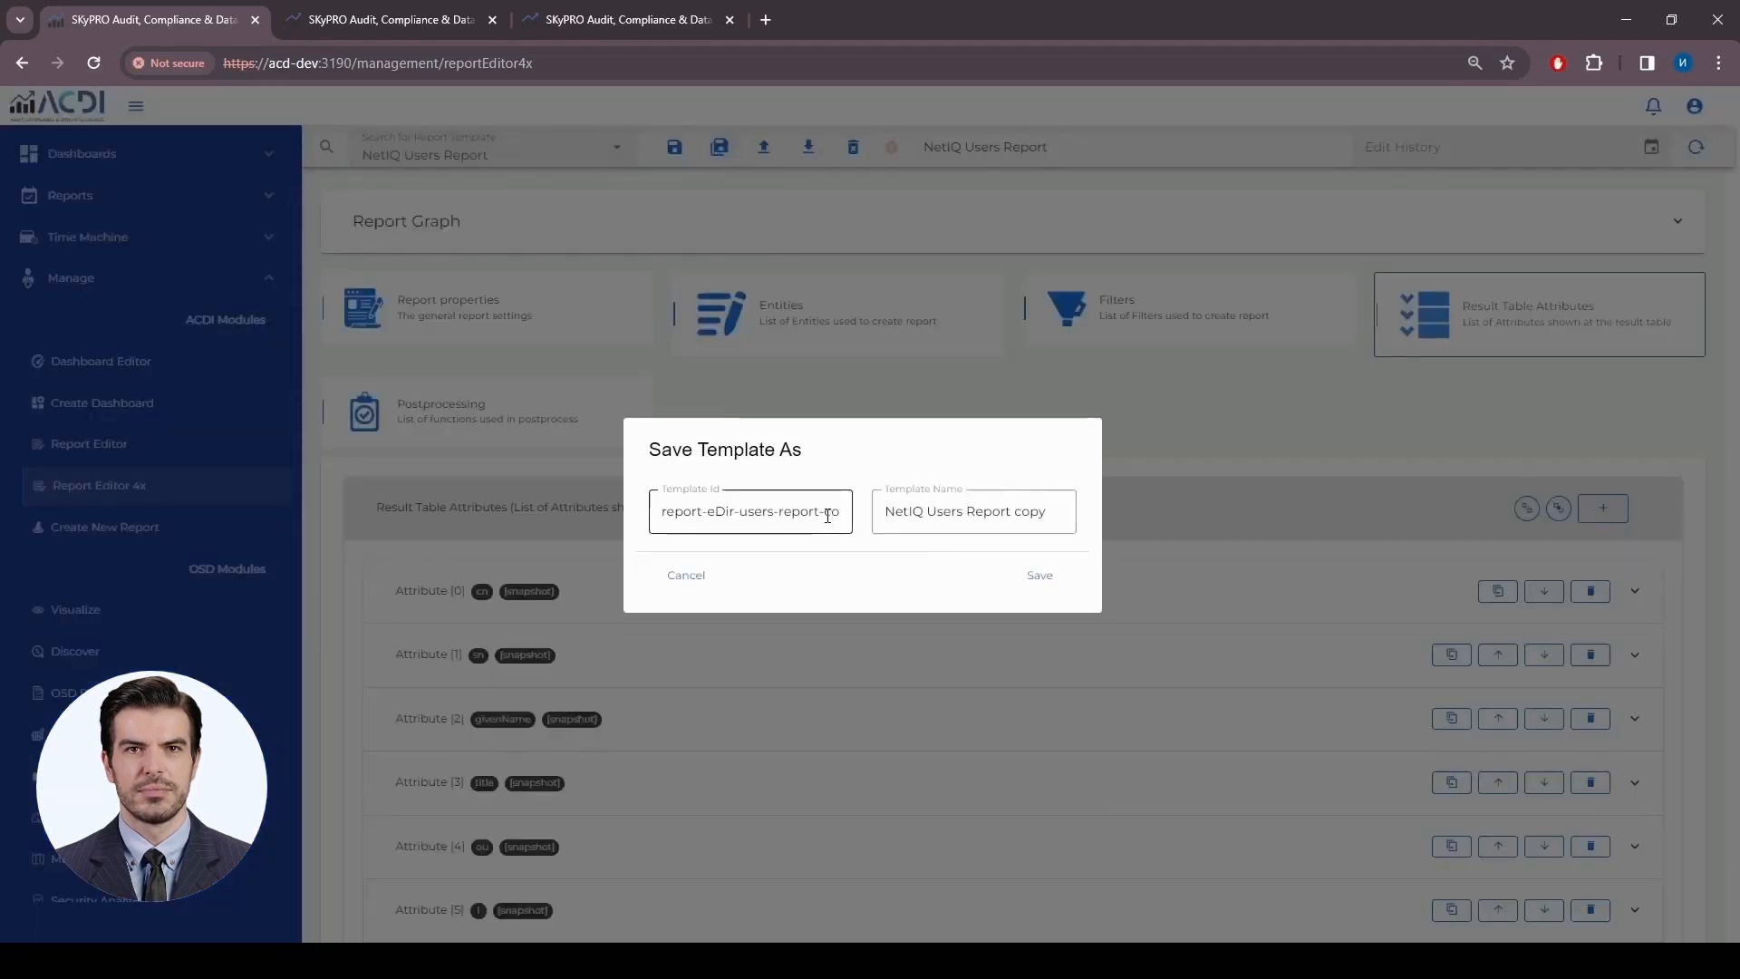
drag(826, 516, 862, 523)
text(role)
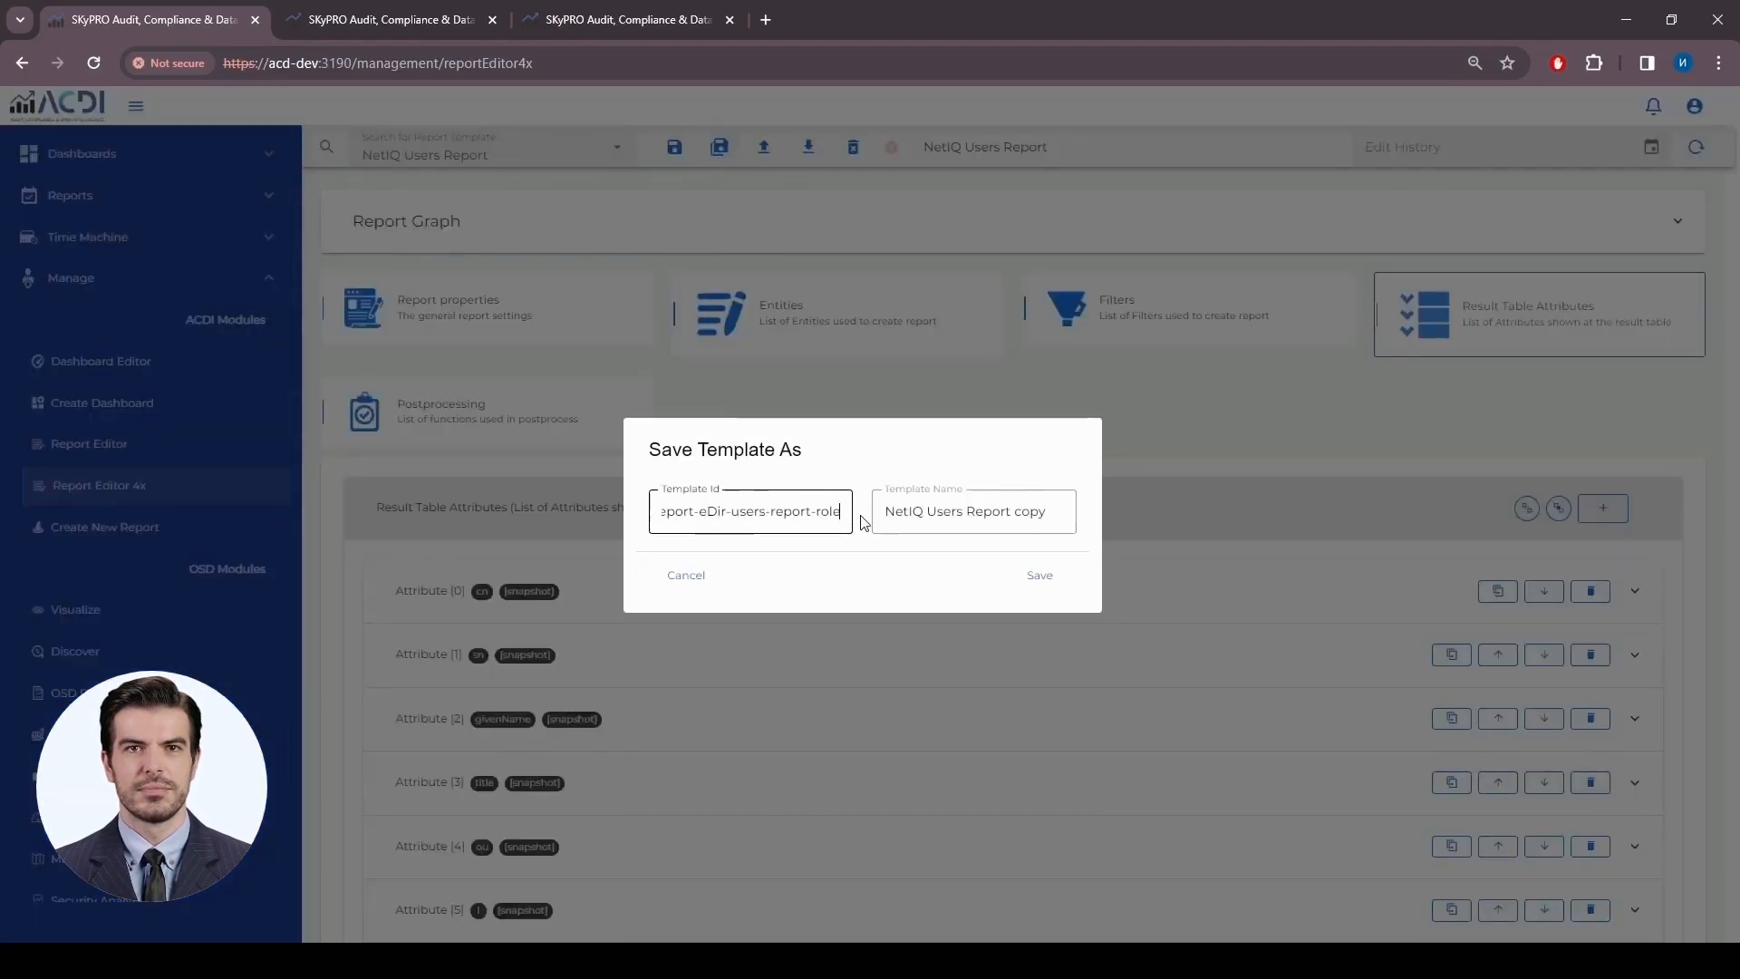
text(1)
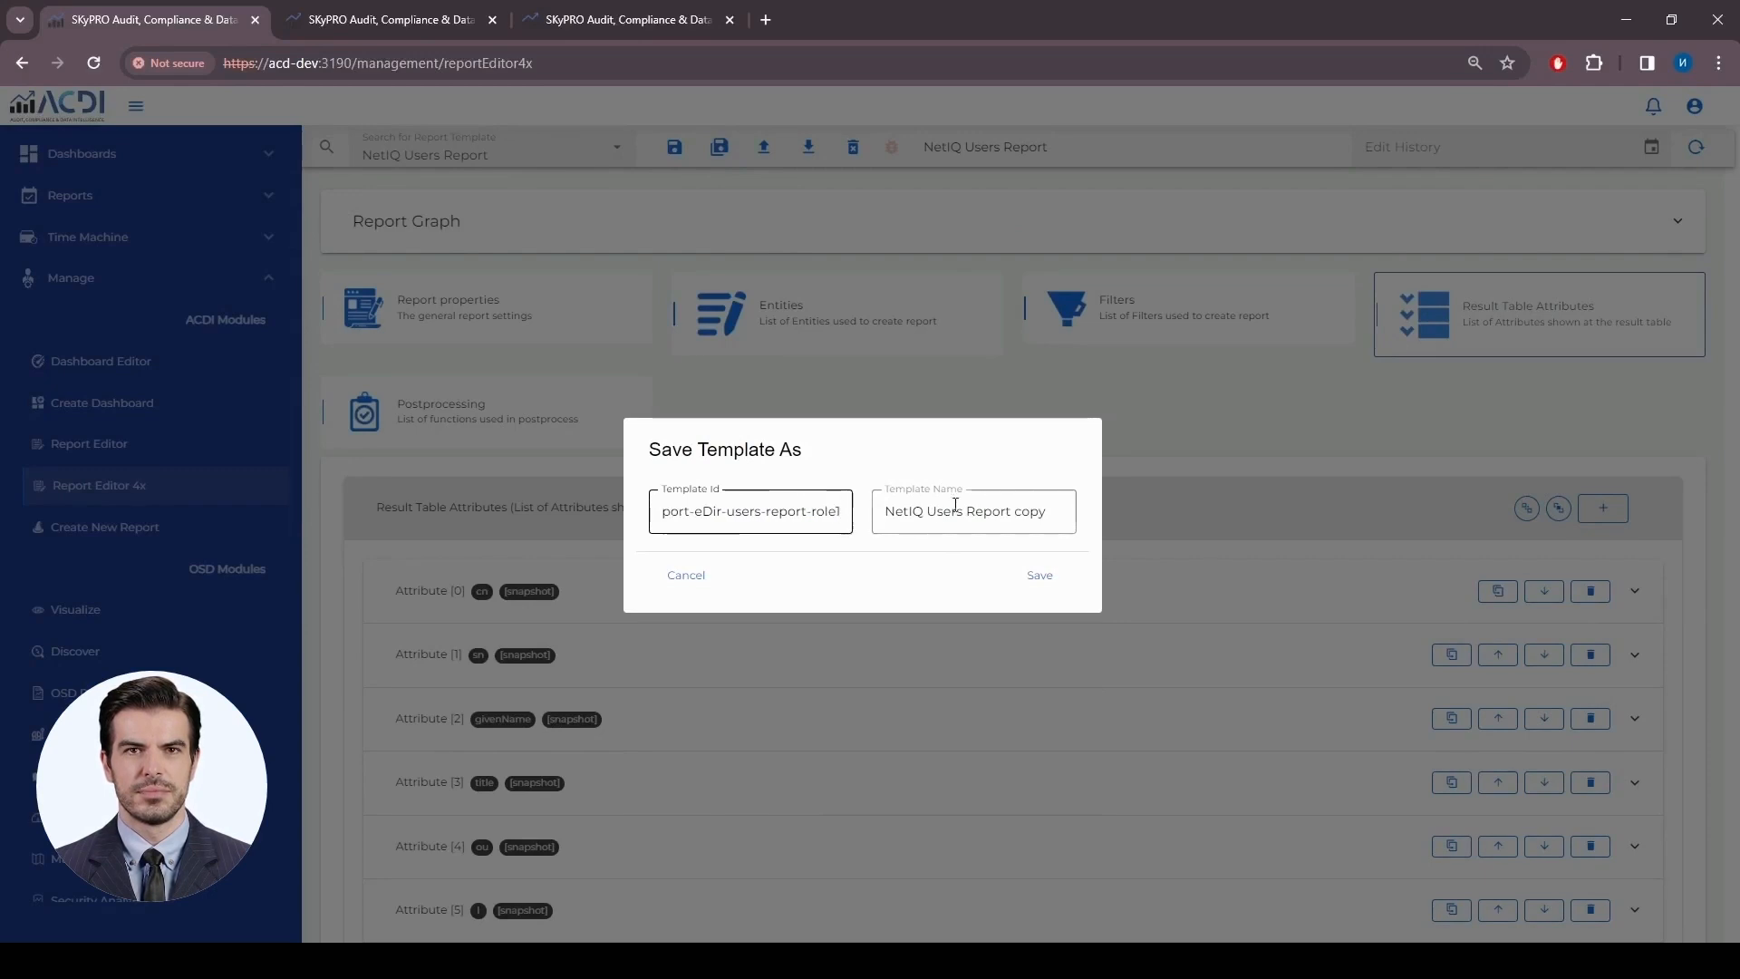
drag(887, 510, 1064, 509)
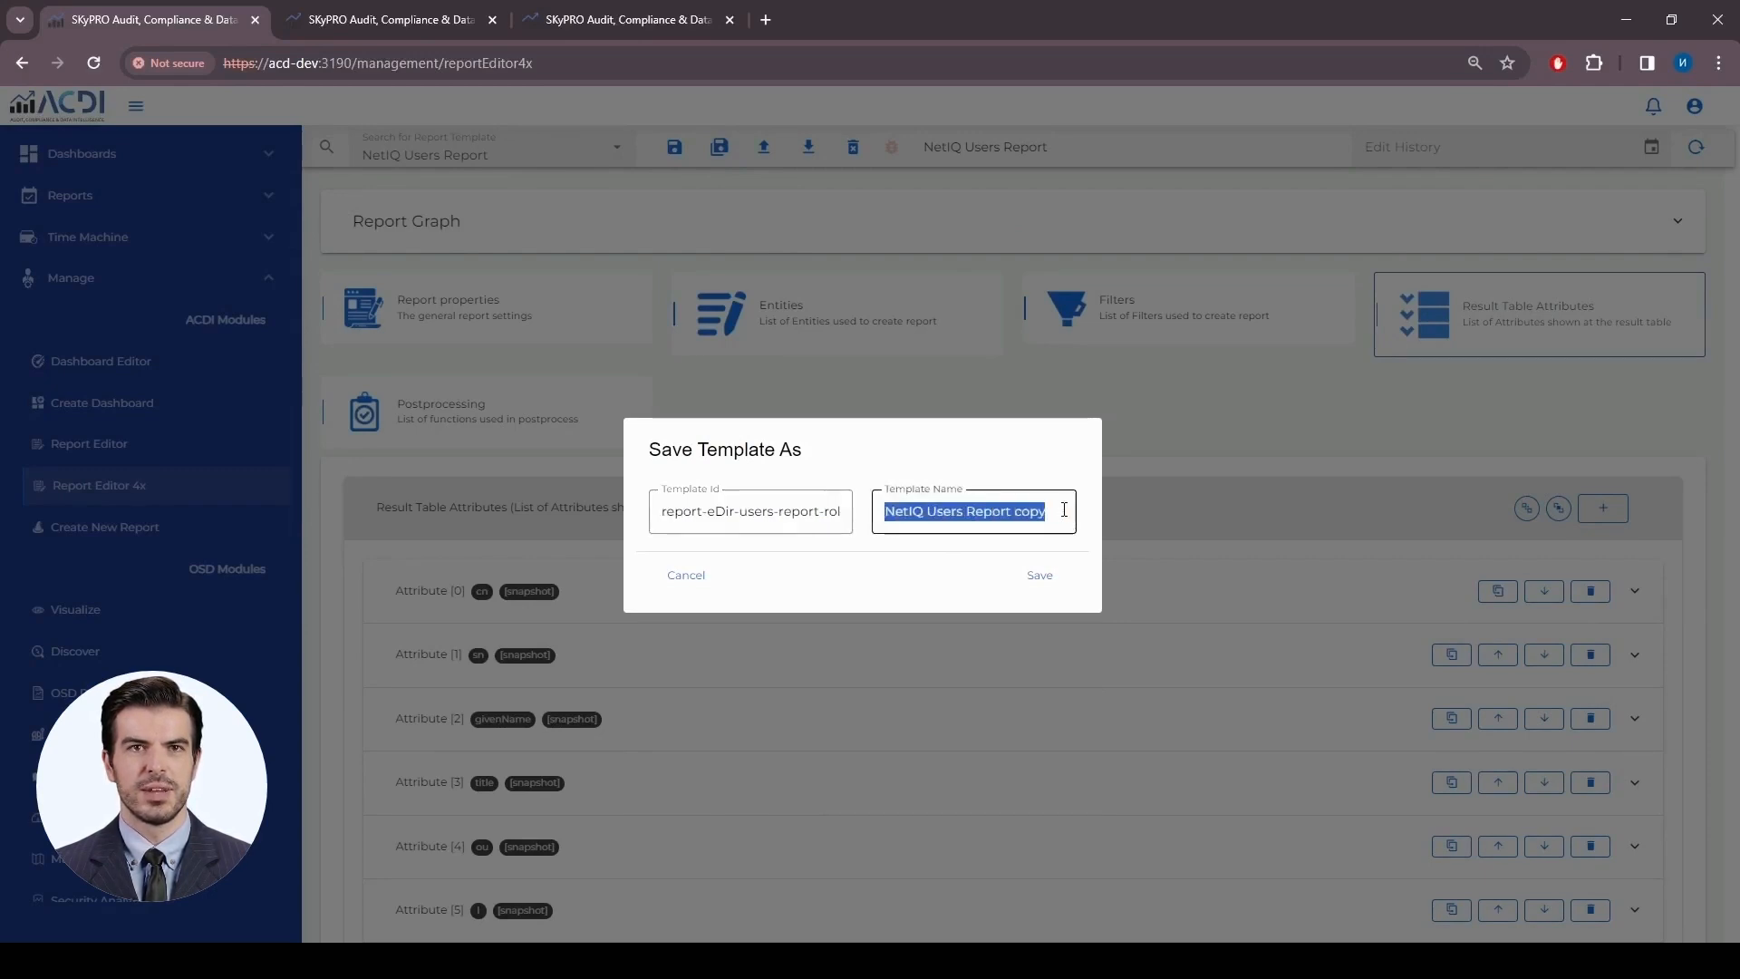
text(Cust)
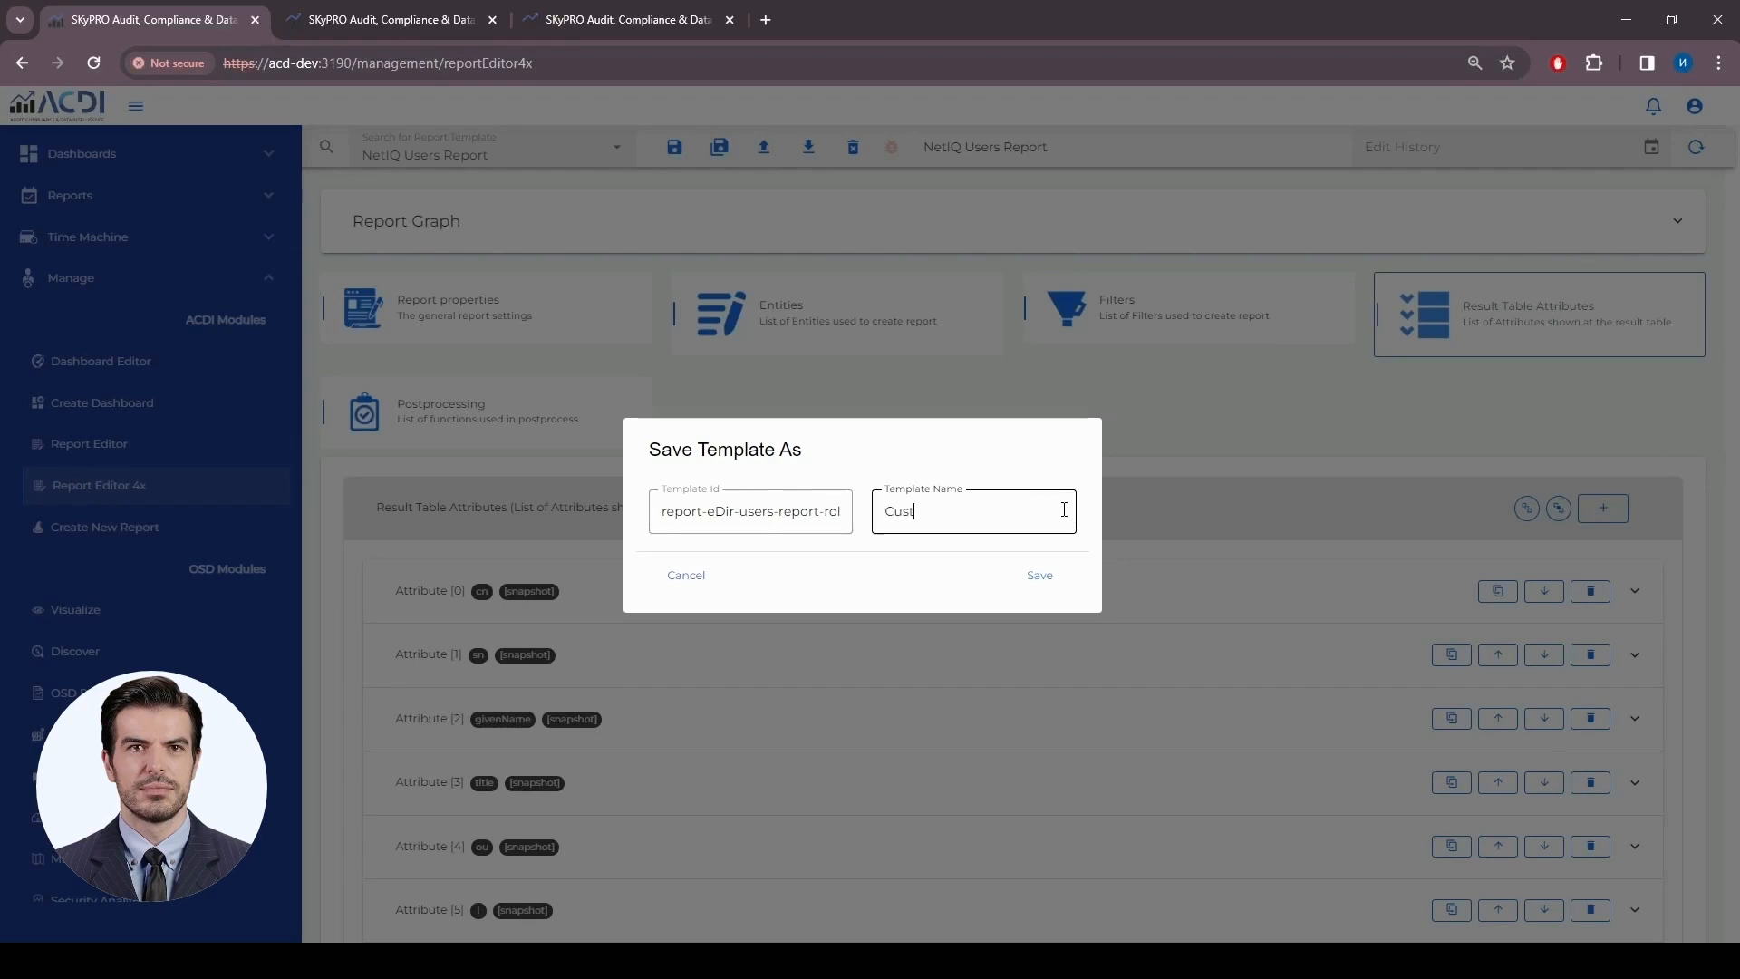
text(om User Role Report)
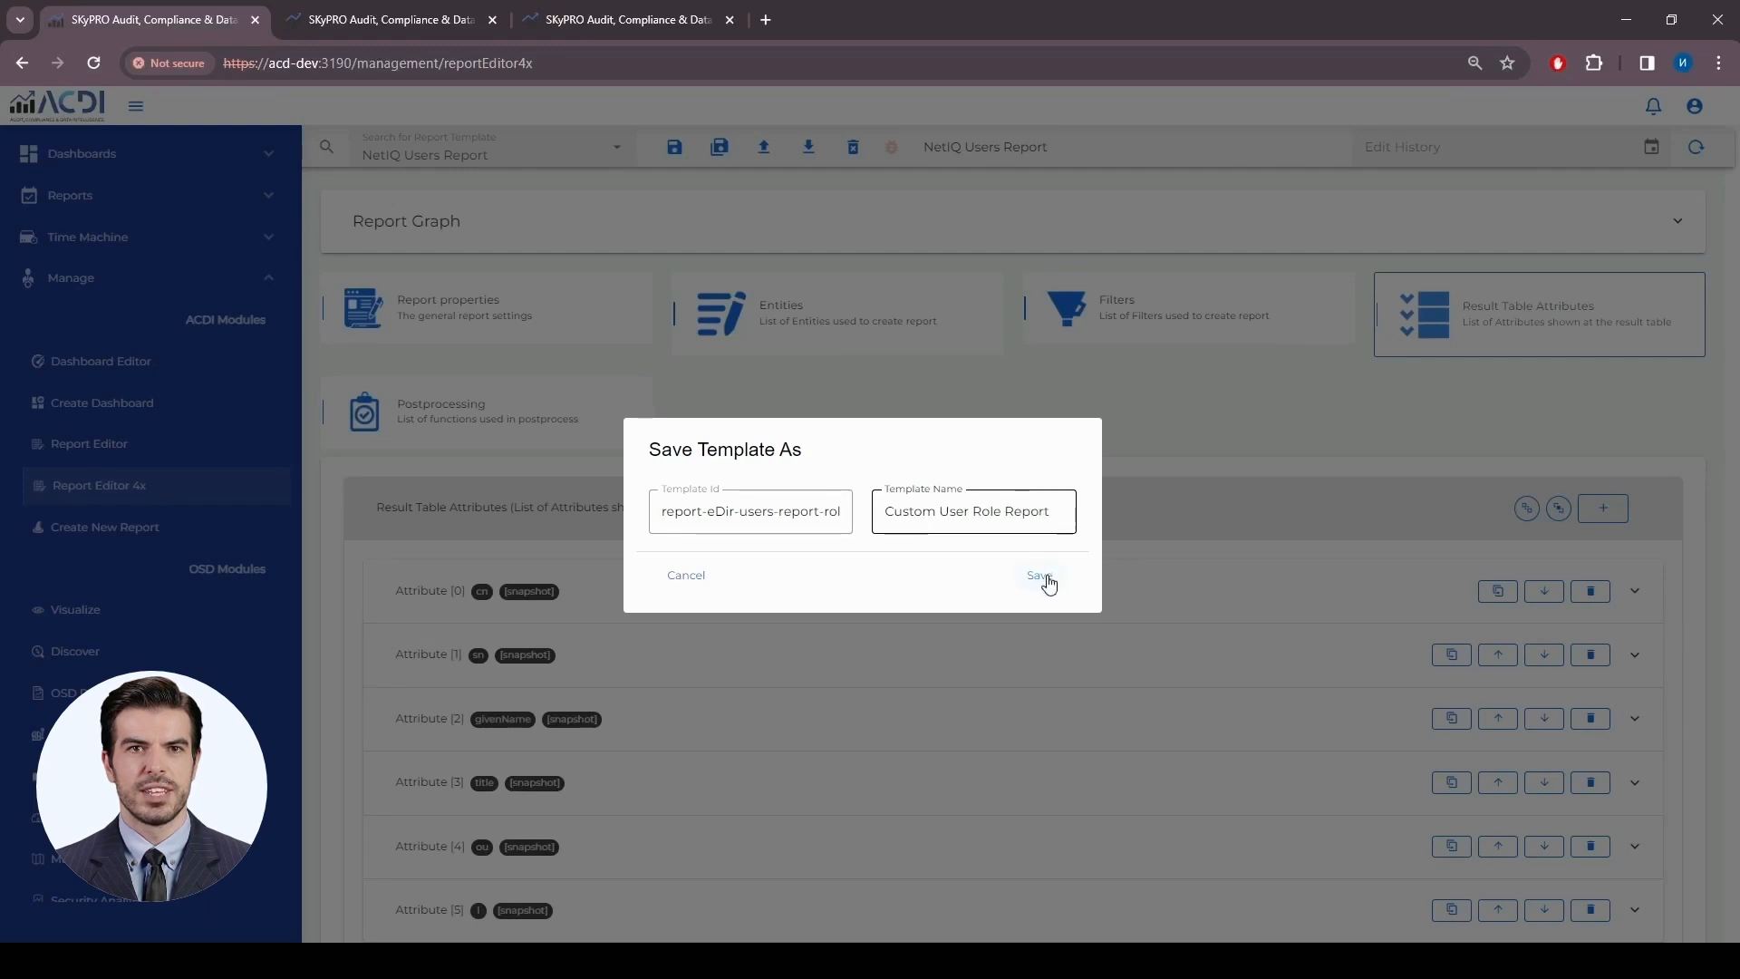
click(1043, 576)
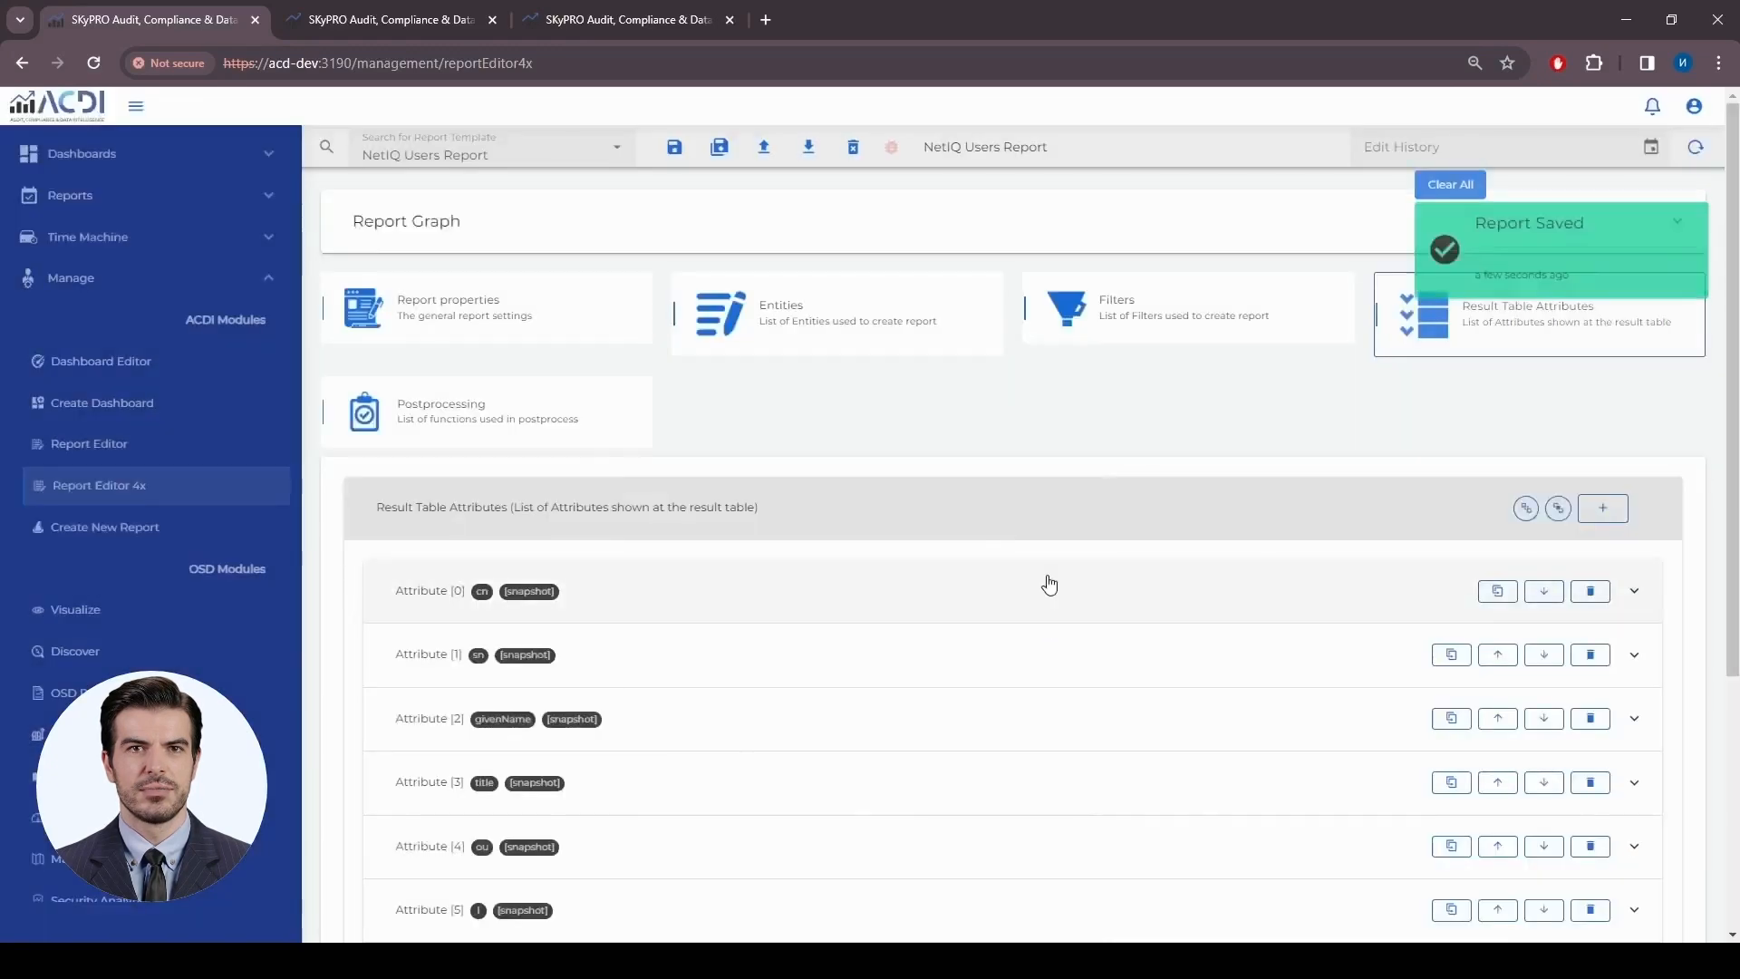
In the Custom User Role Report template, change the "default" report tag to "custom" and save the report
click(563, 148)
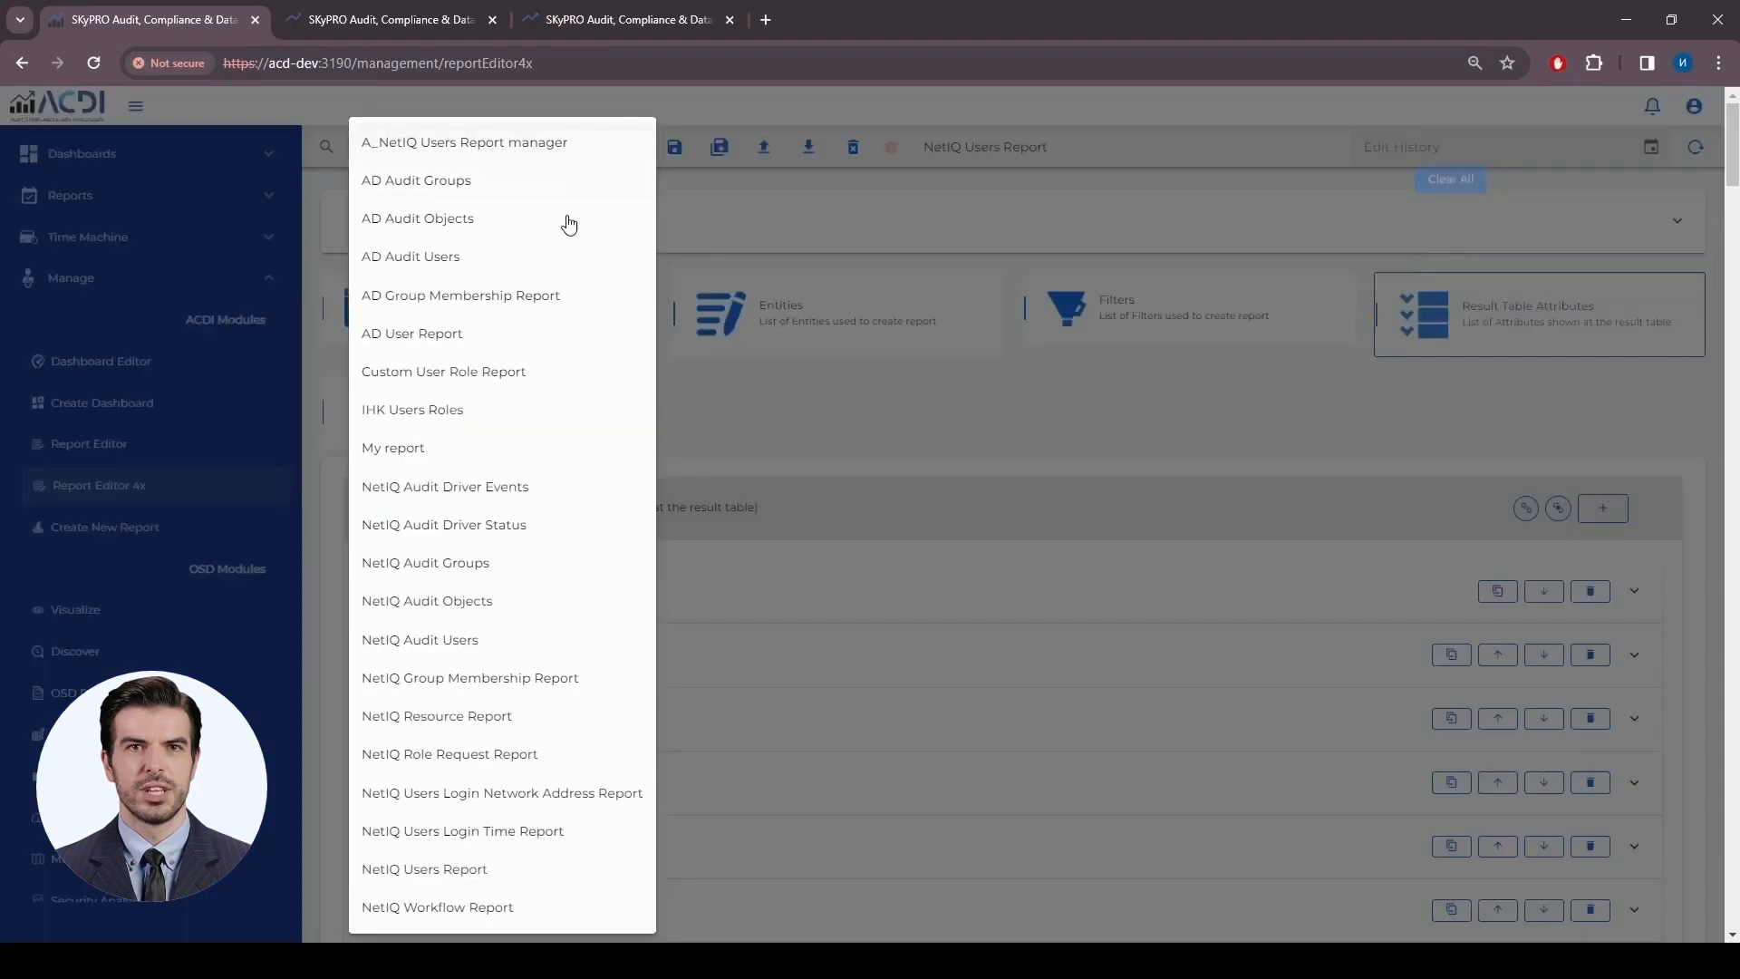
click(467, 380)
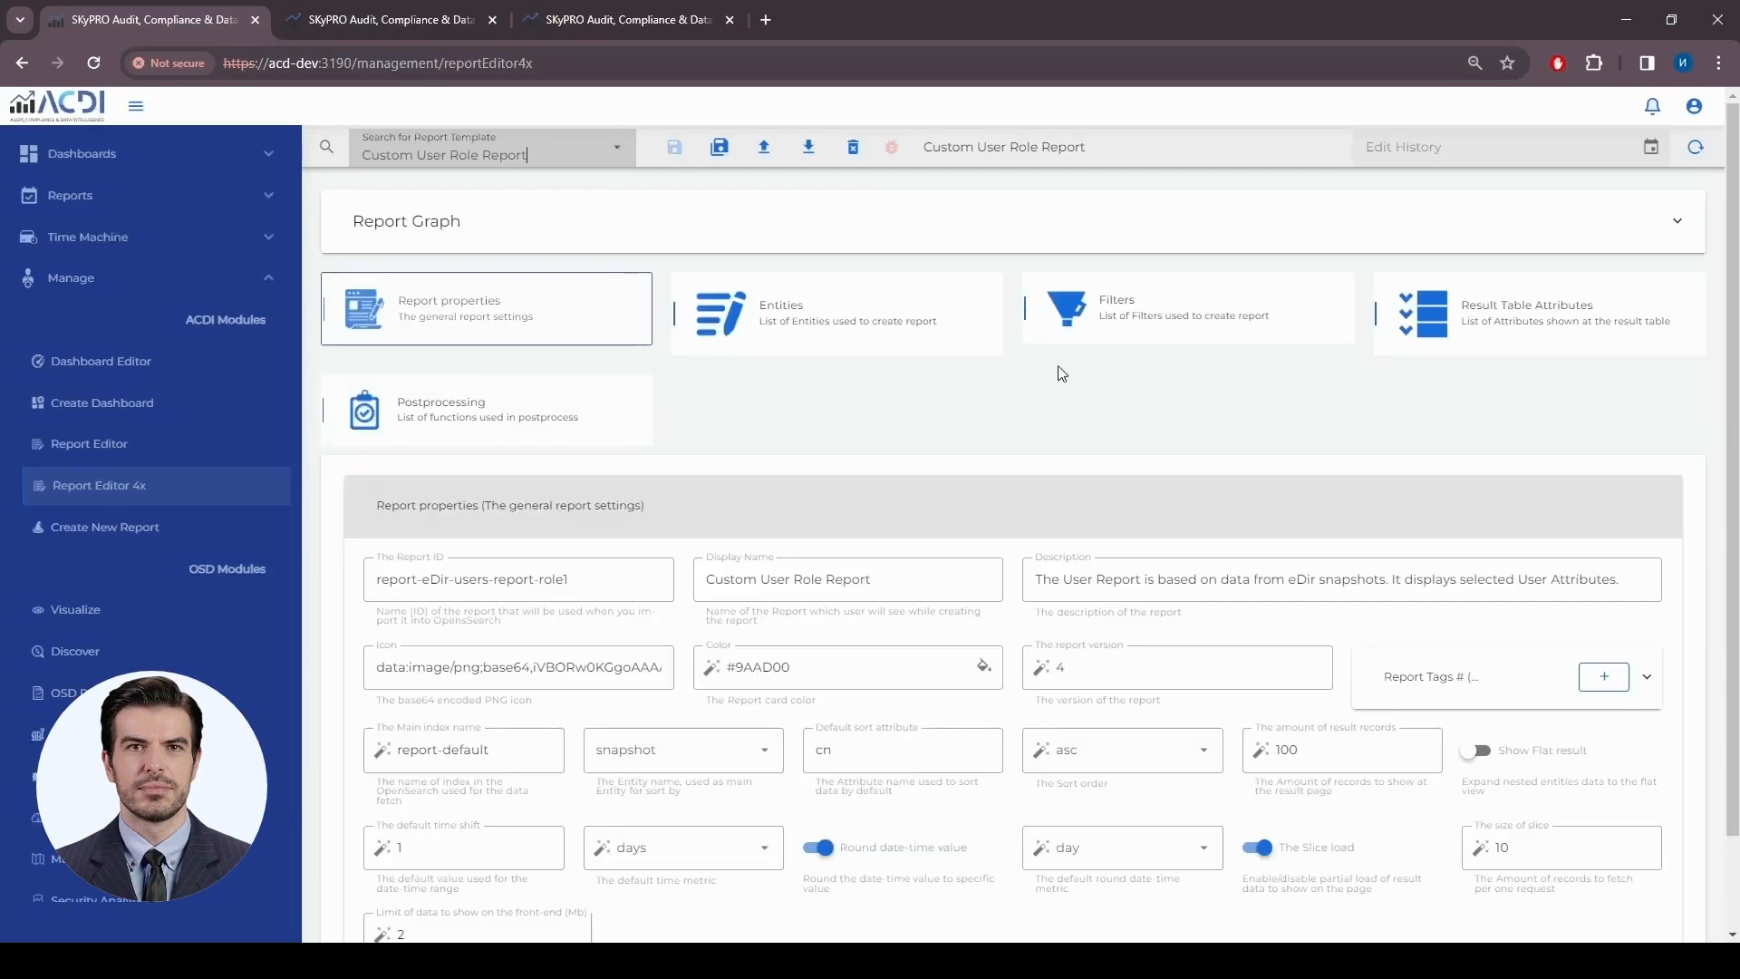
click(1436, 693)
scroll(1453, 368, down, 3)
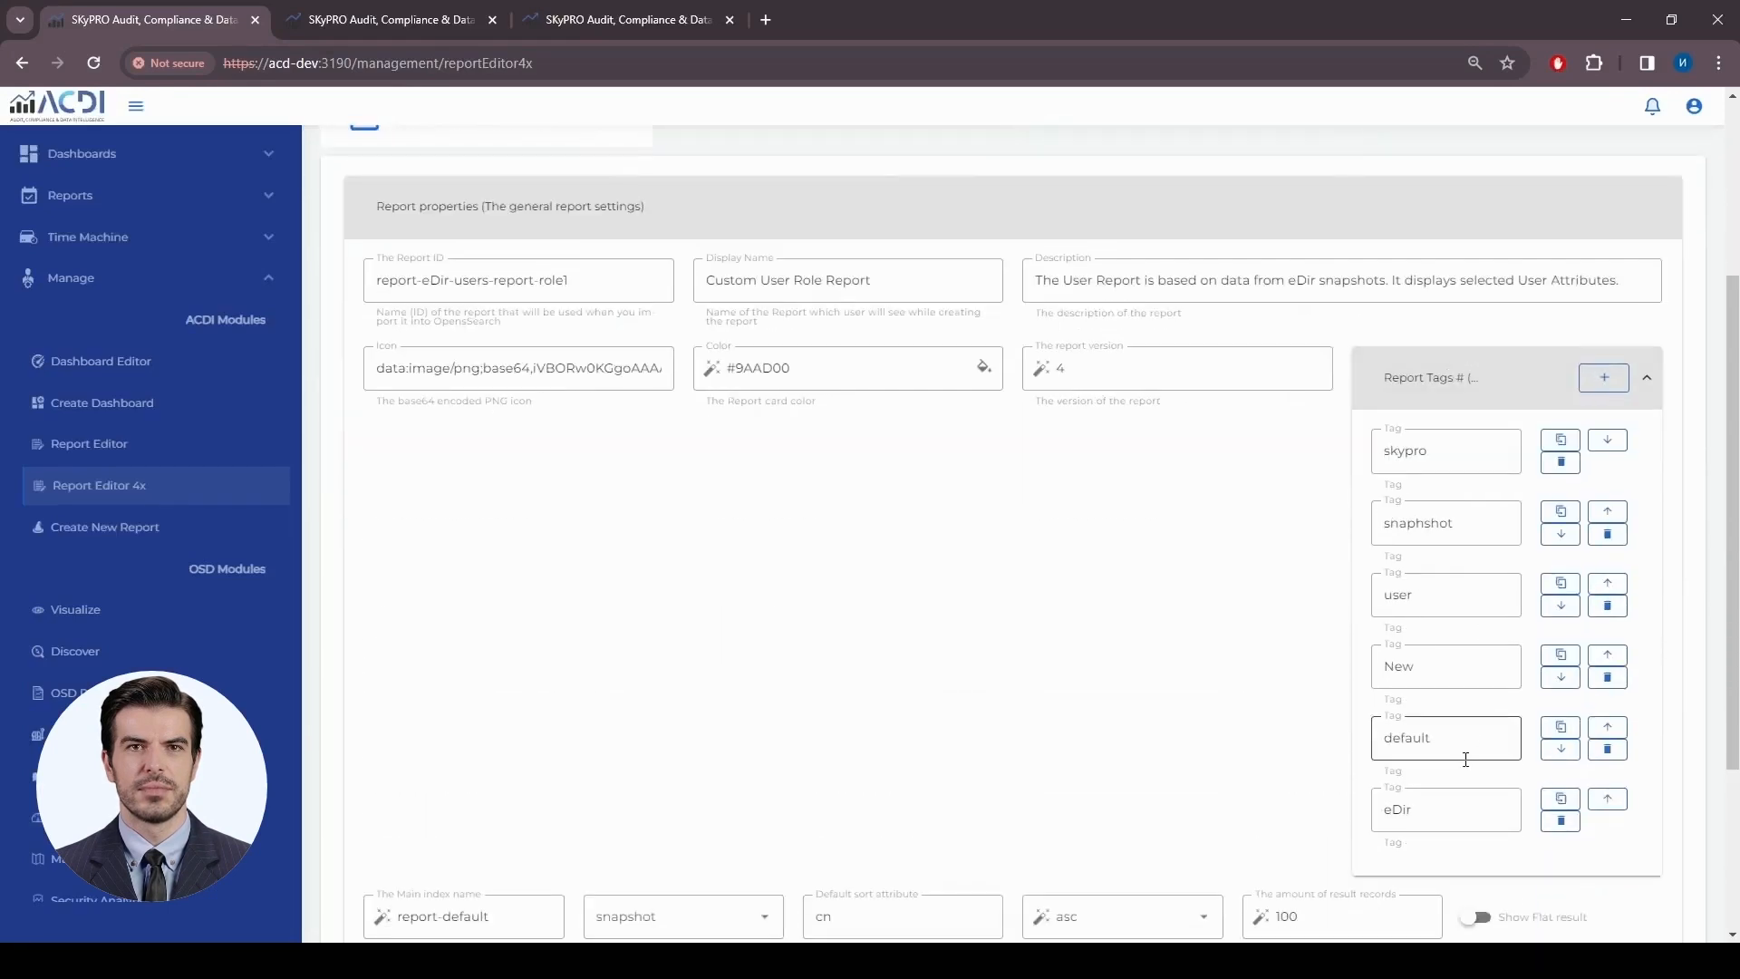
drag(1465, 748, 1307, 733)
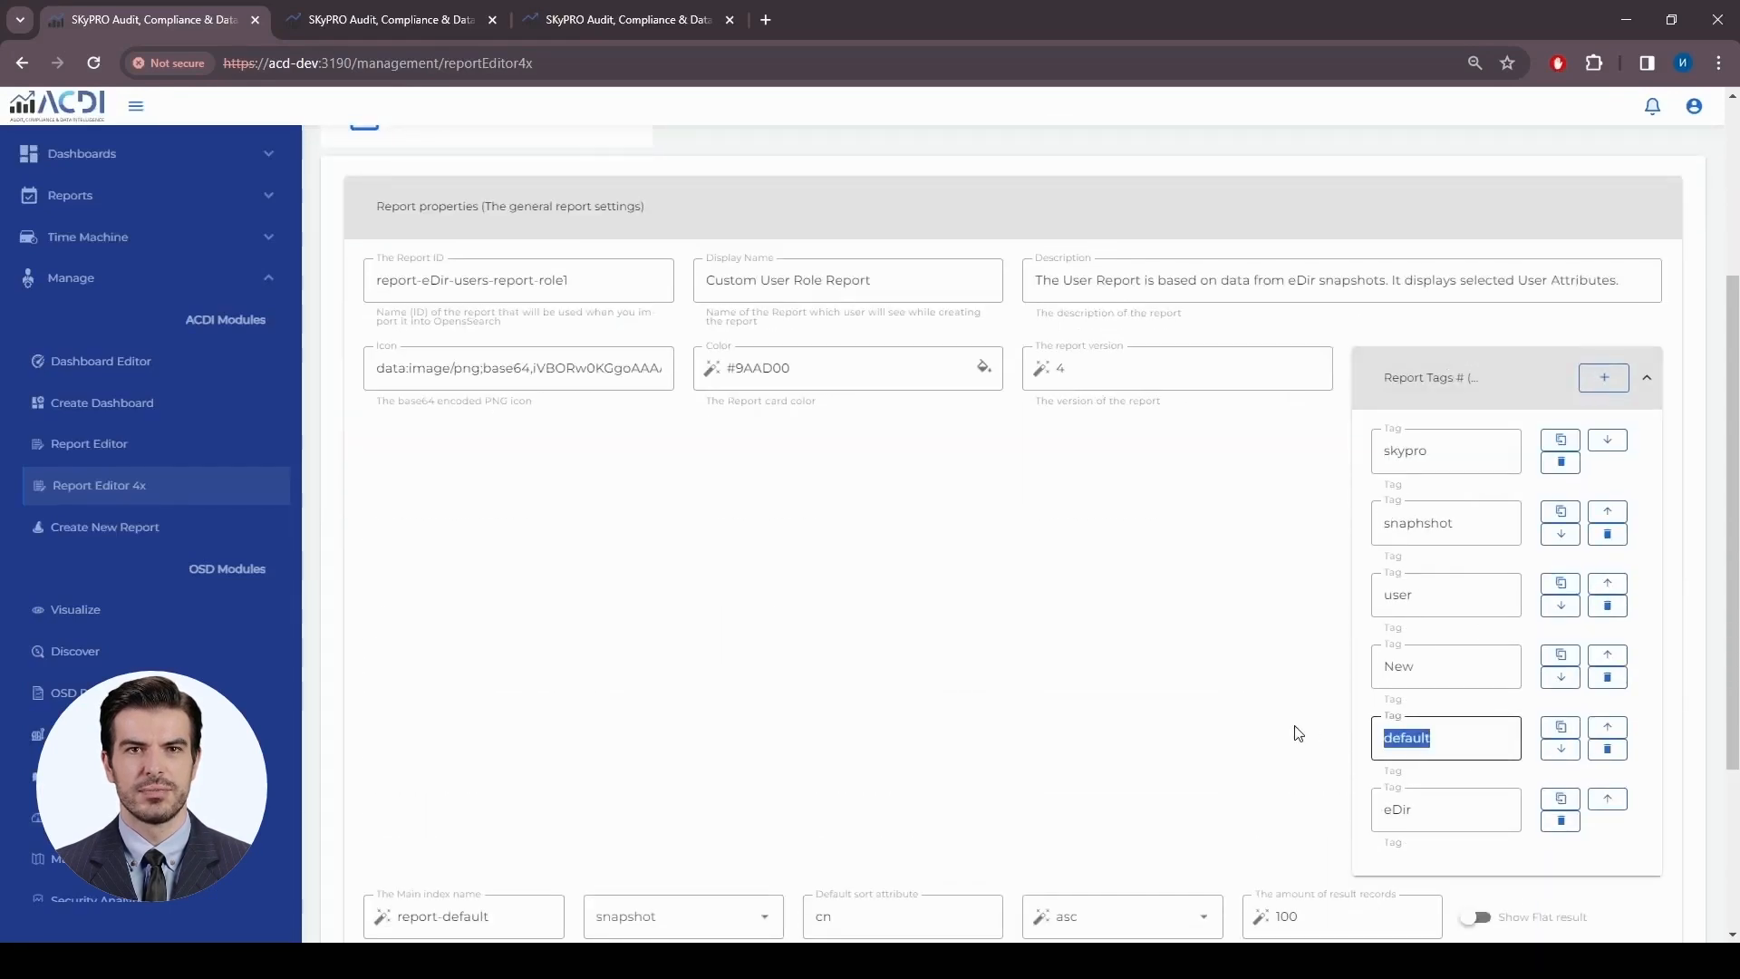
text(custom)
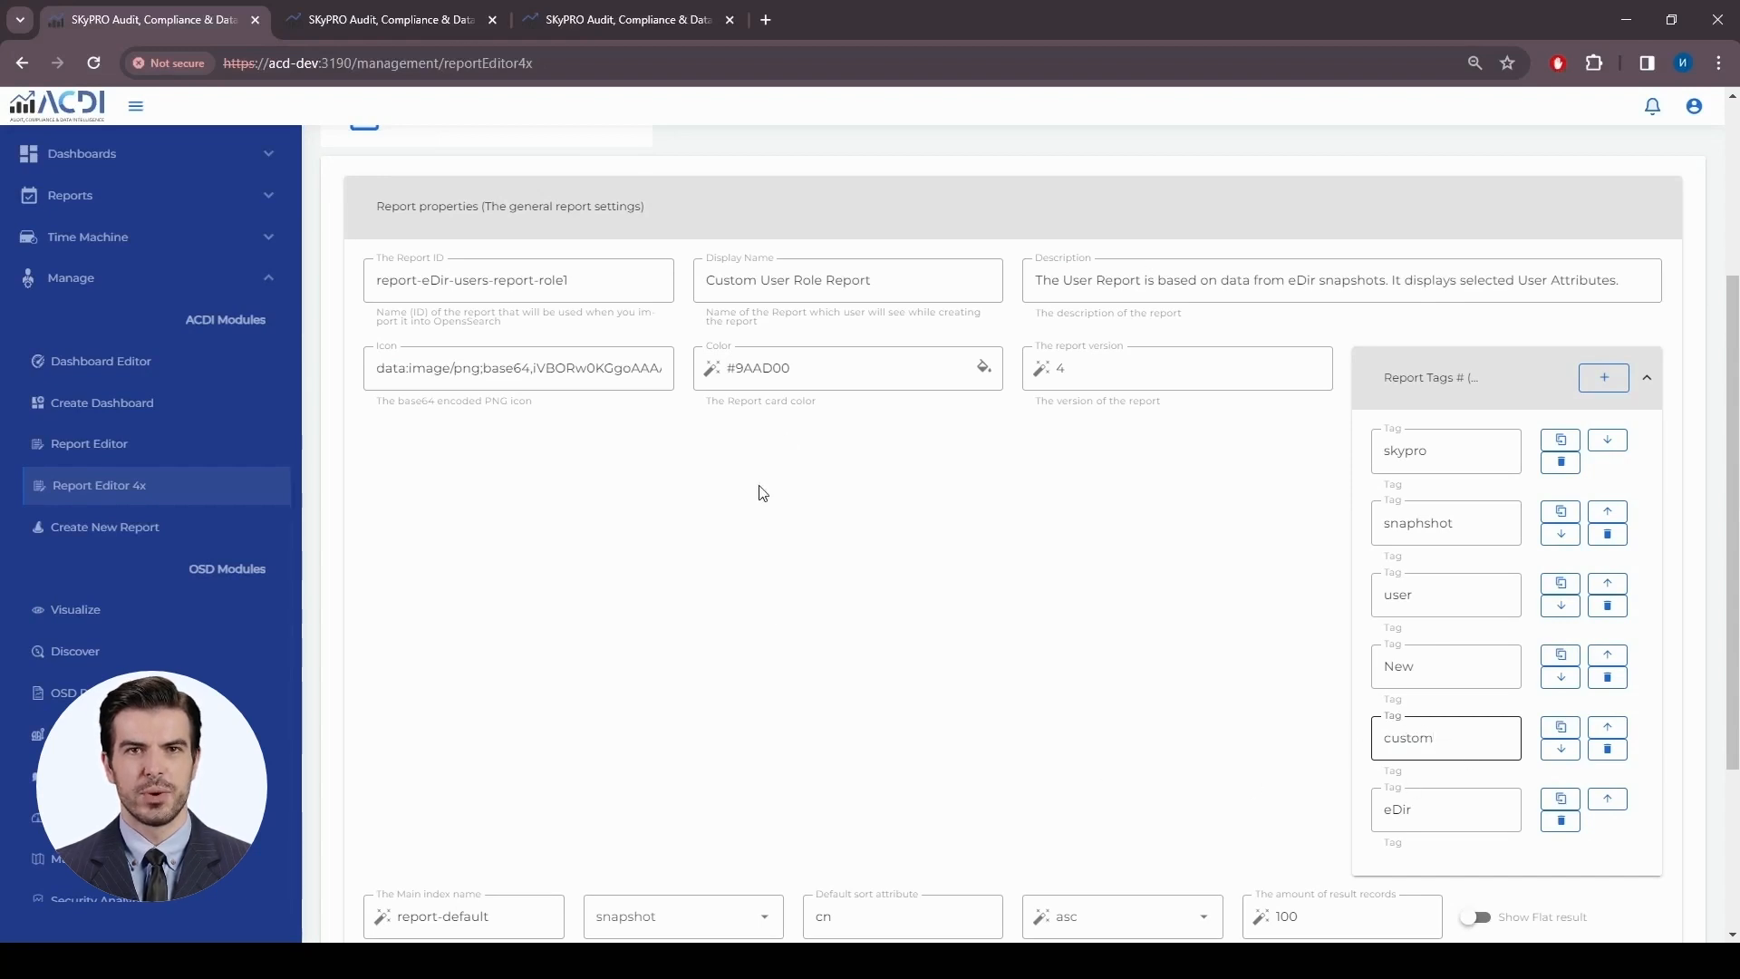
scroll(1227, 641, up, 4)
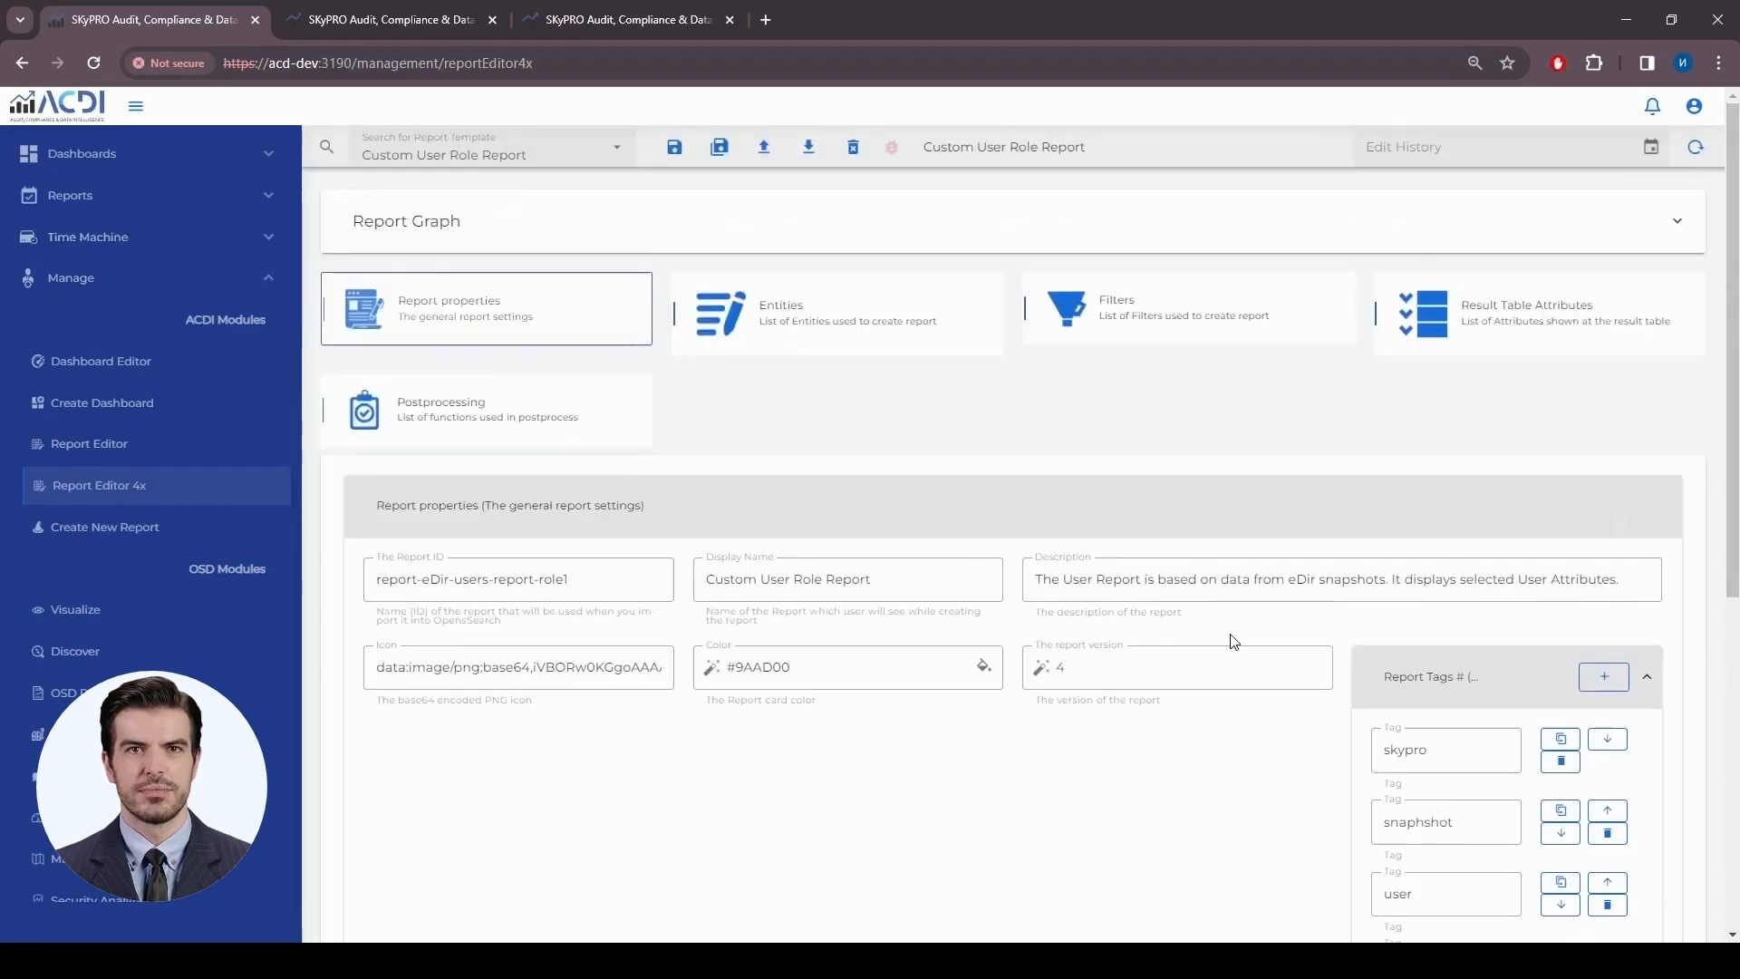
click(673, 148)
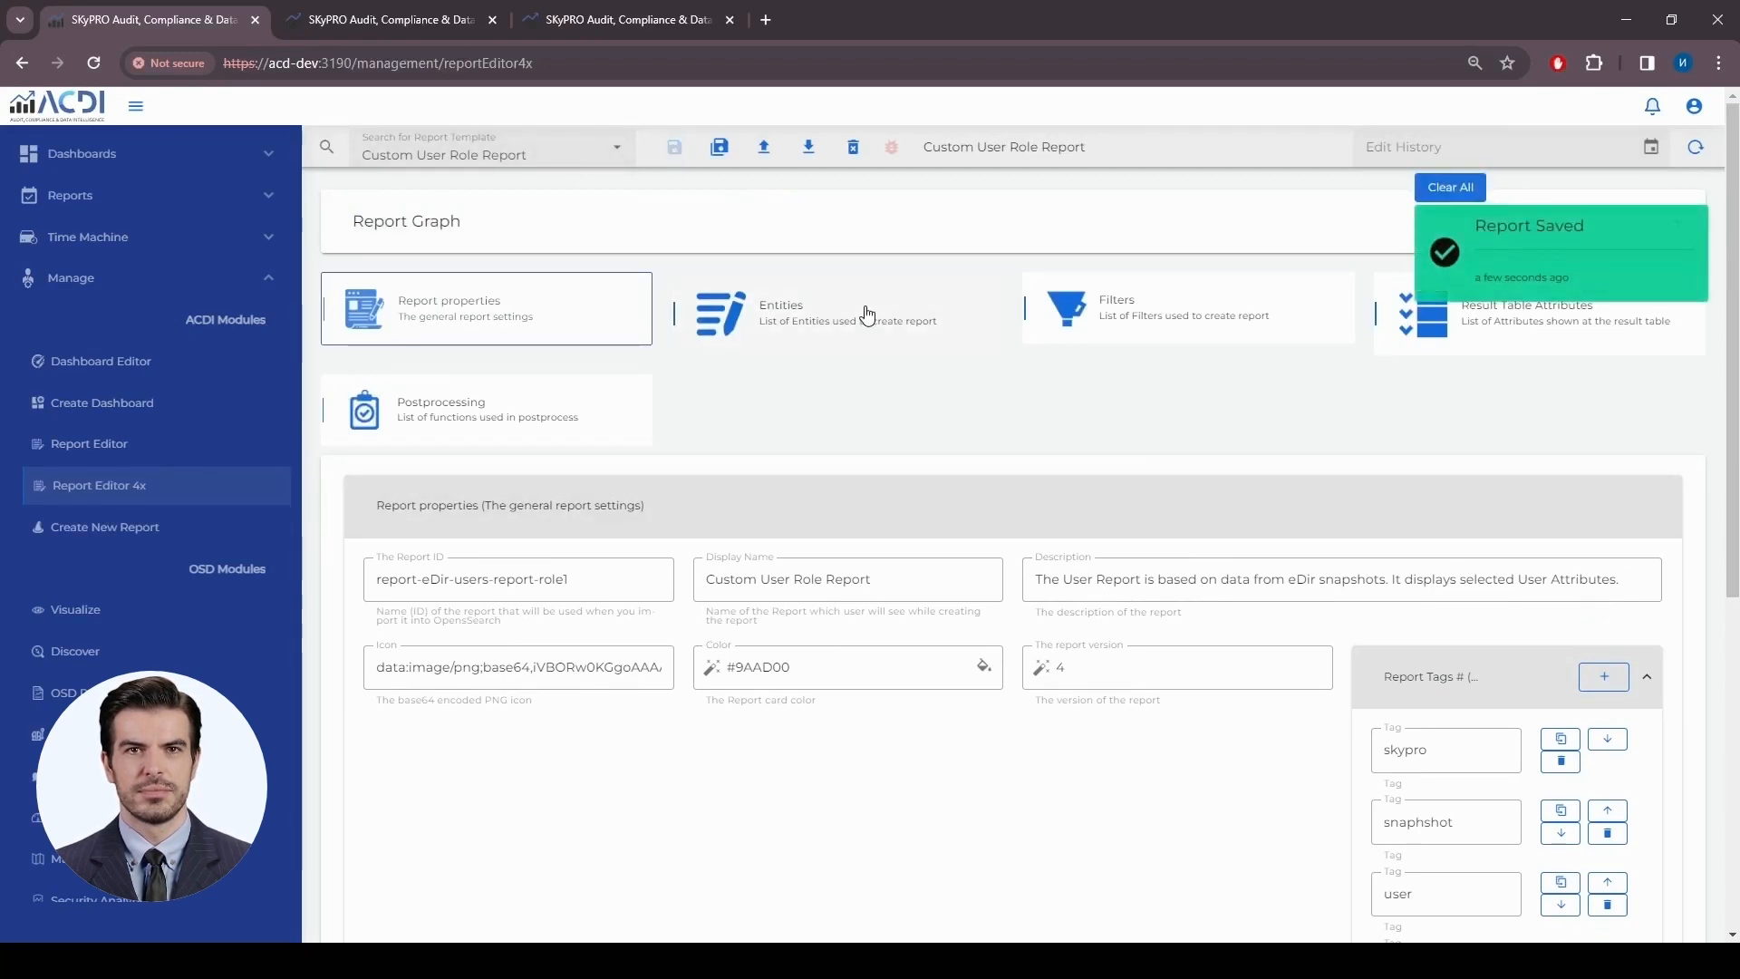
click(1455, 689)
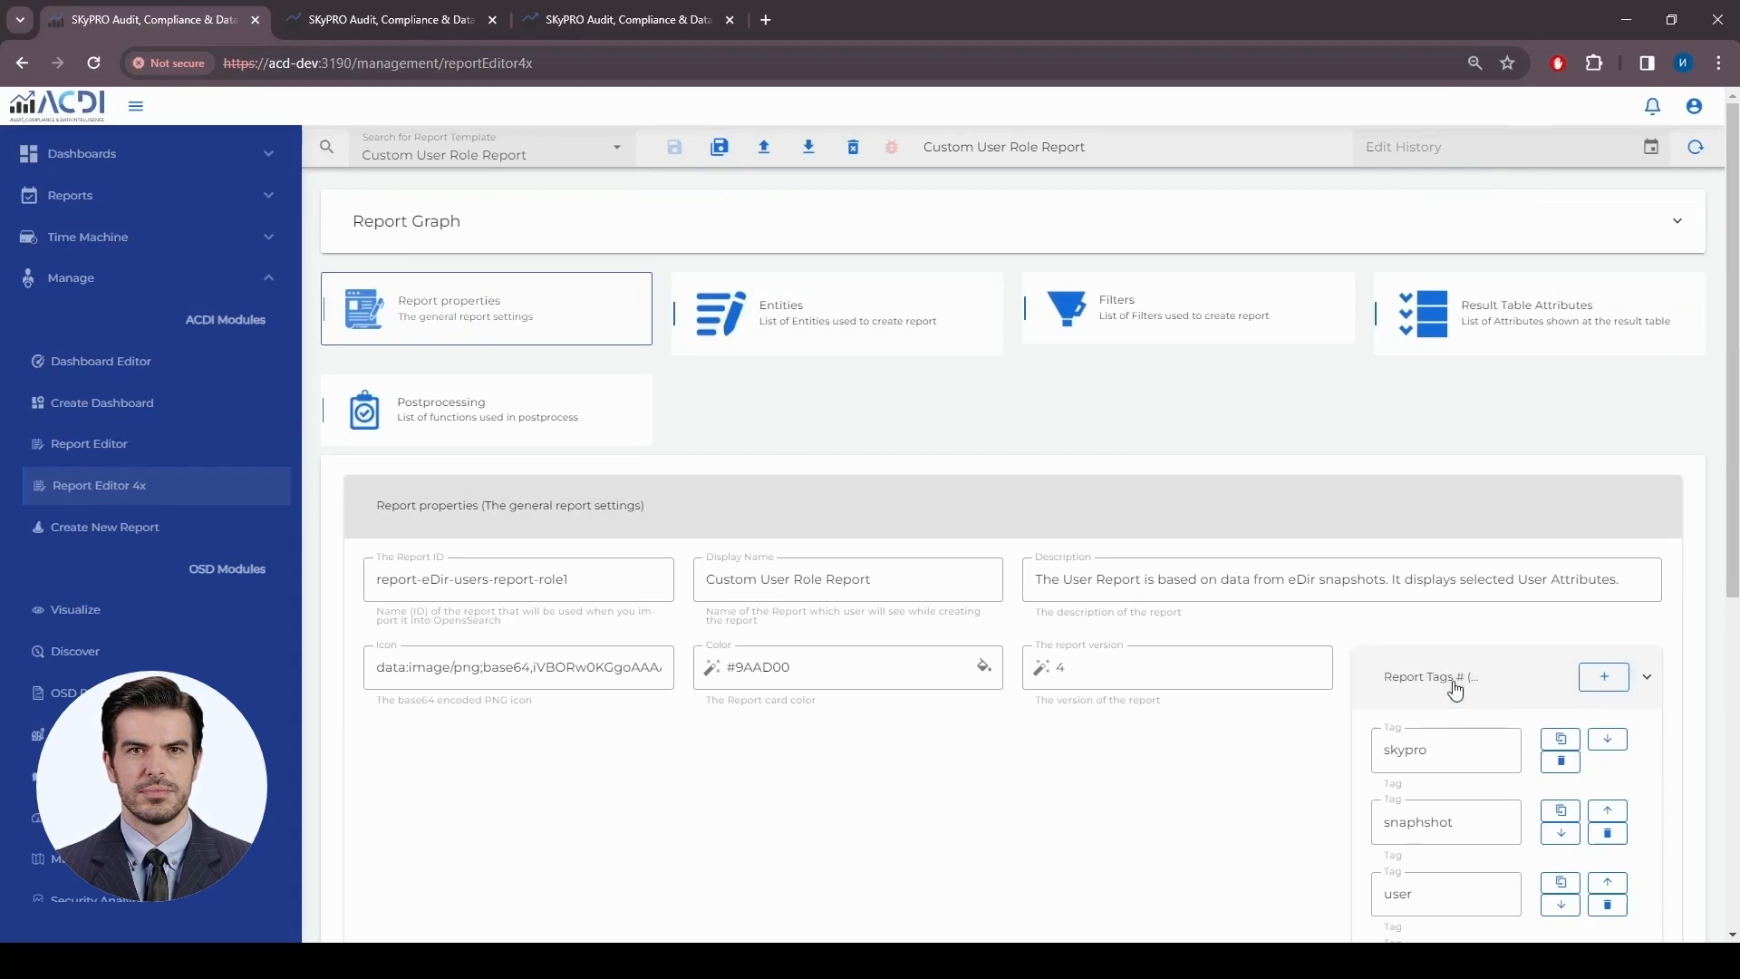
Examine the filter query and the entity index of the snapshot entity in the Custom User Role Report
click(818, 311)
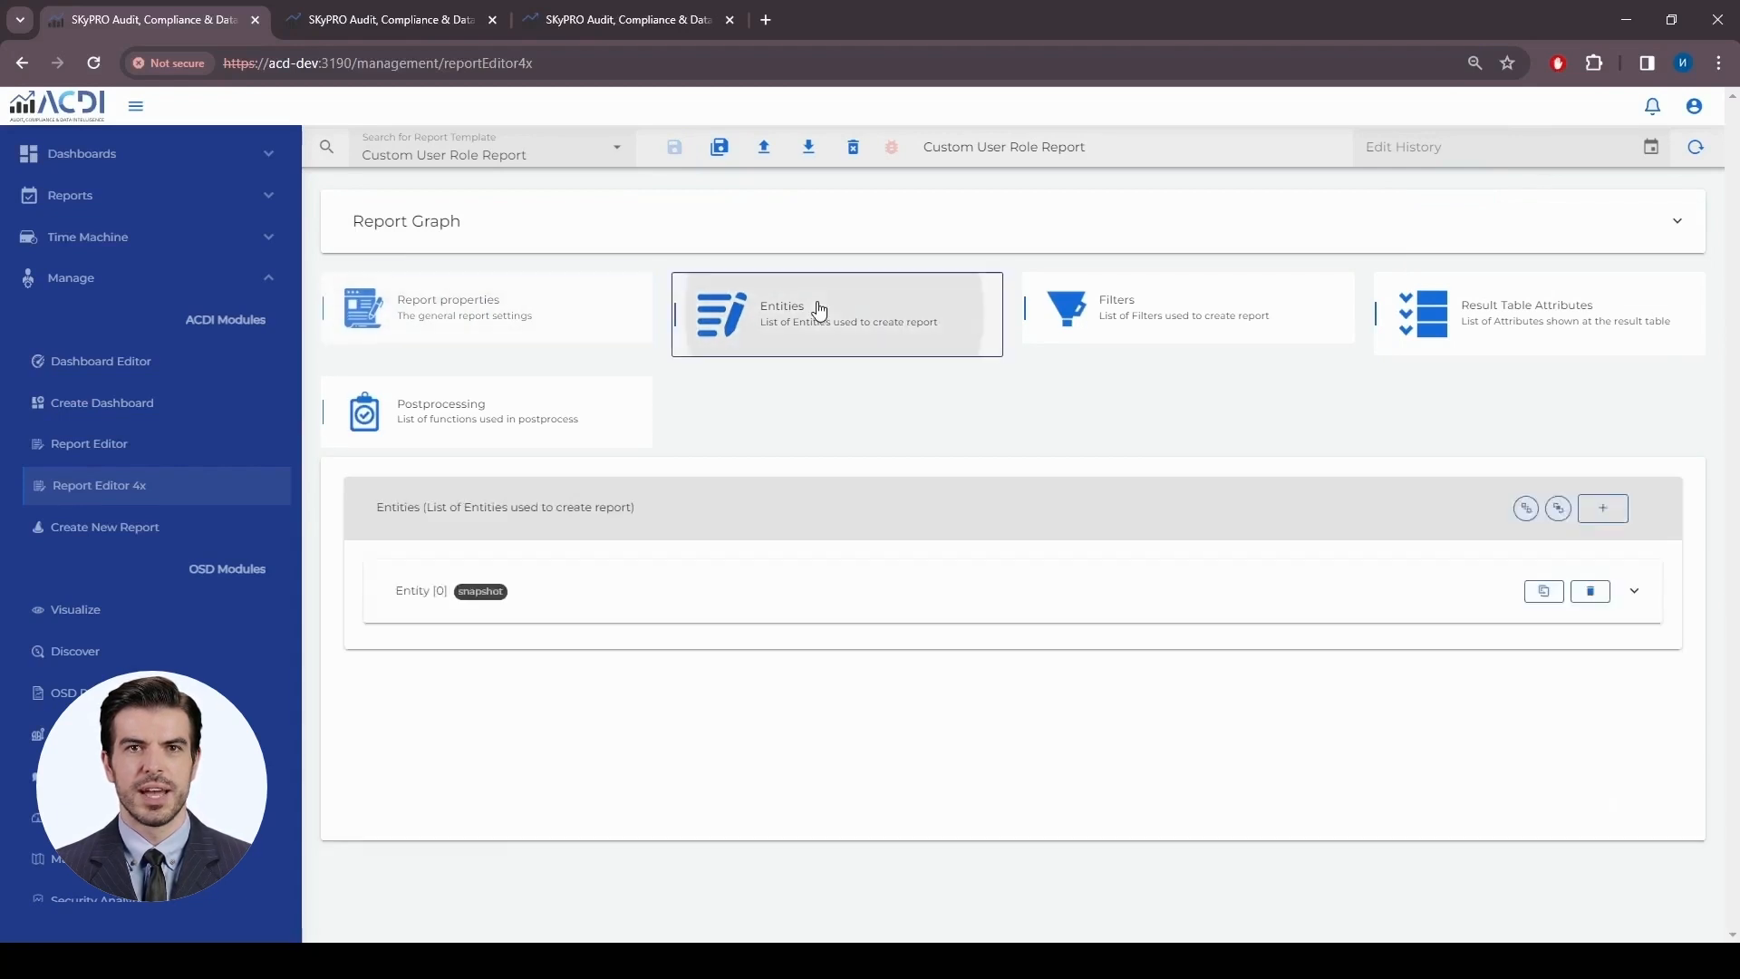
click(599, 603)
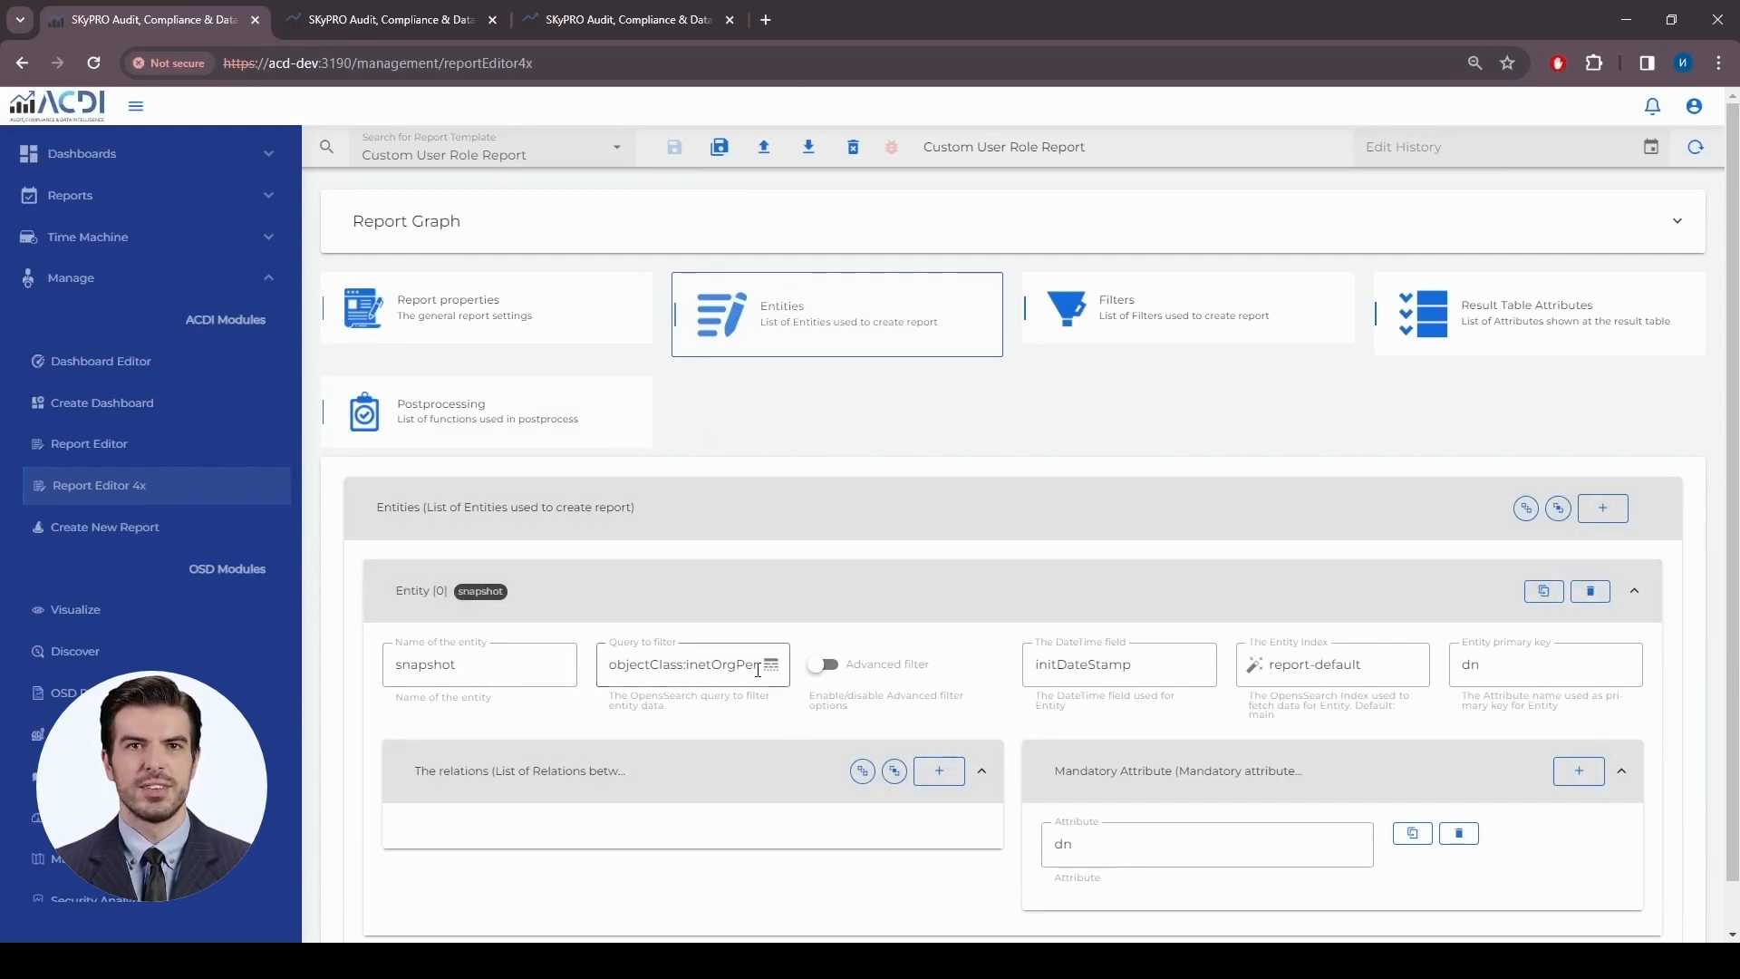
click(771, 665)
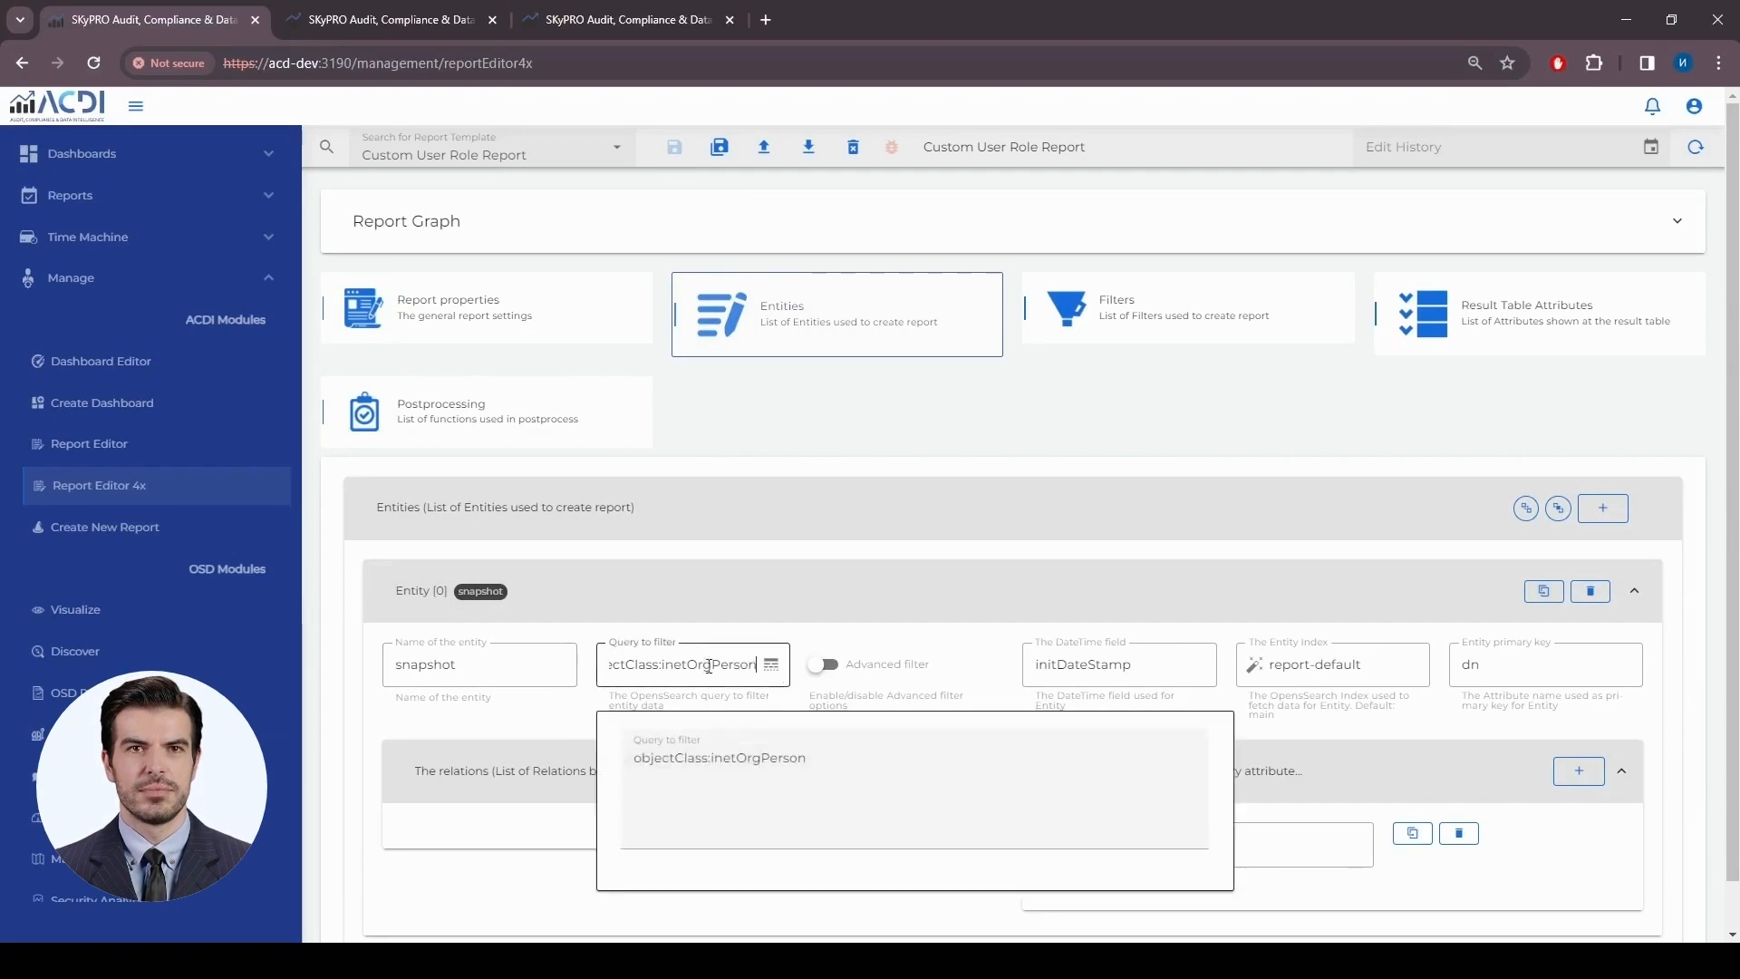
click(649, 764)
drag(823, 759, 629, 765)
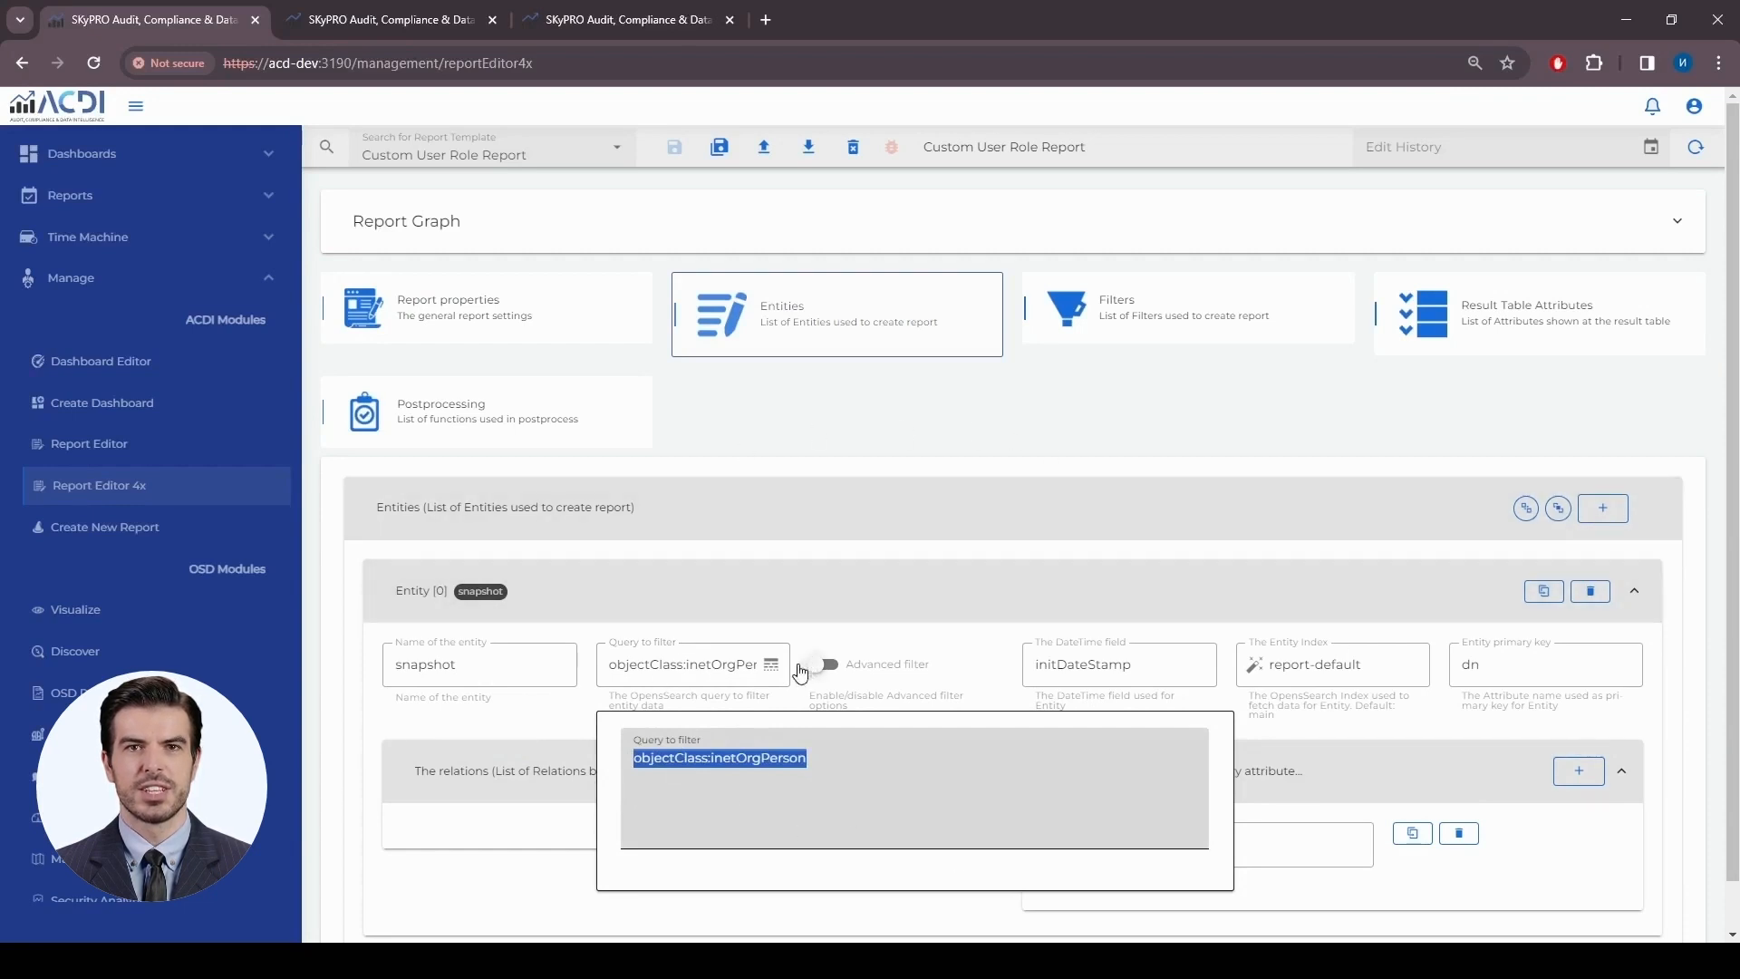
click(777, 670)
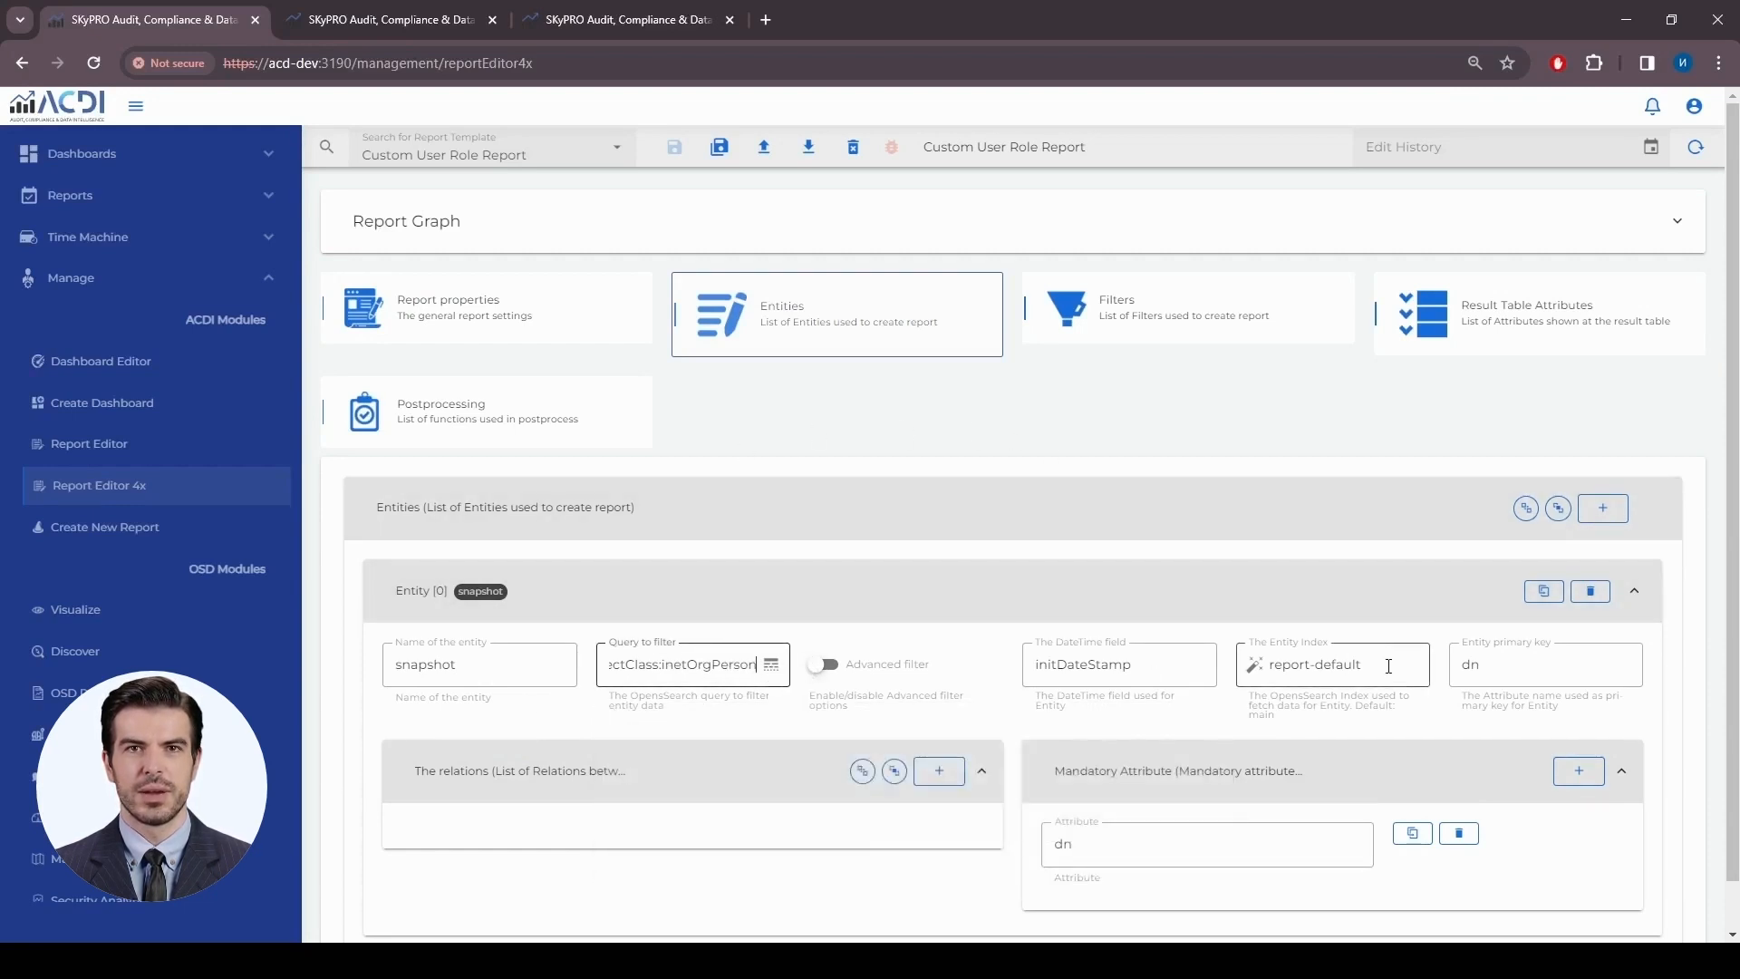
drag(1368, 668, 1272, 675)
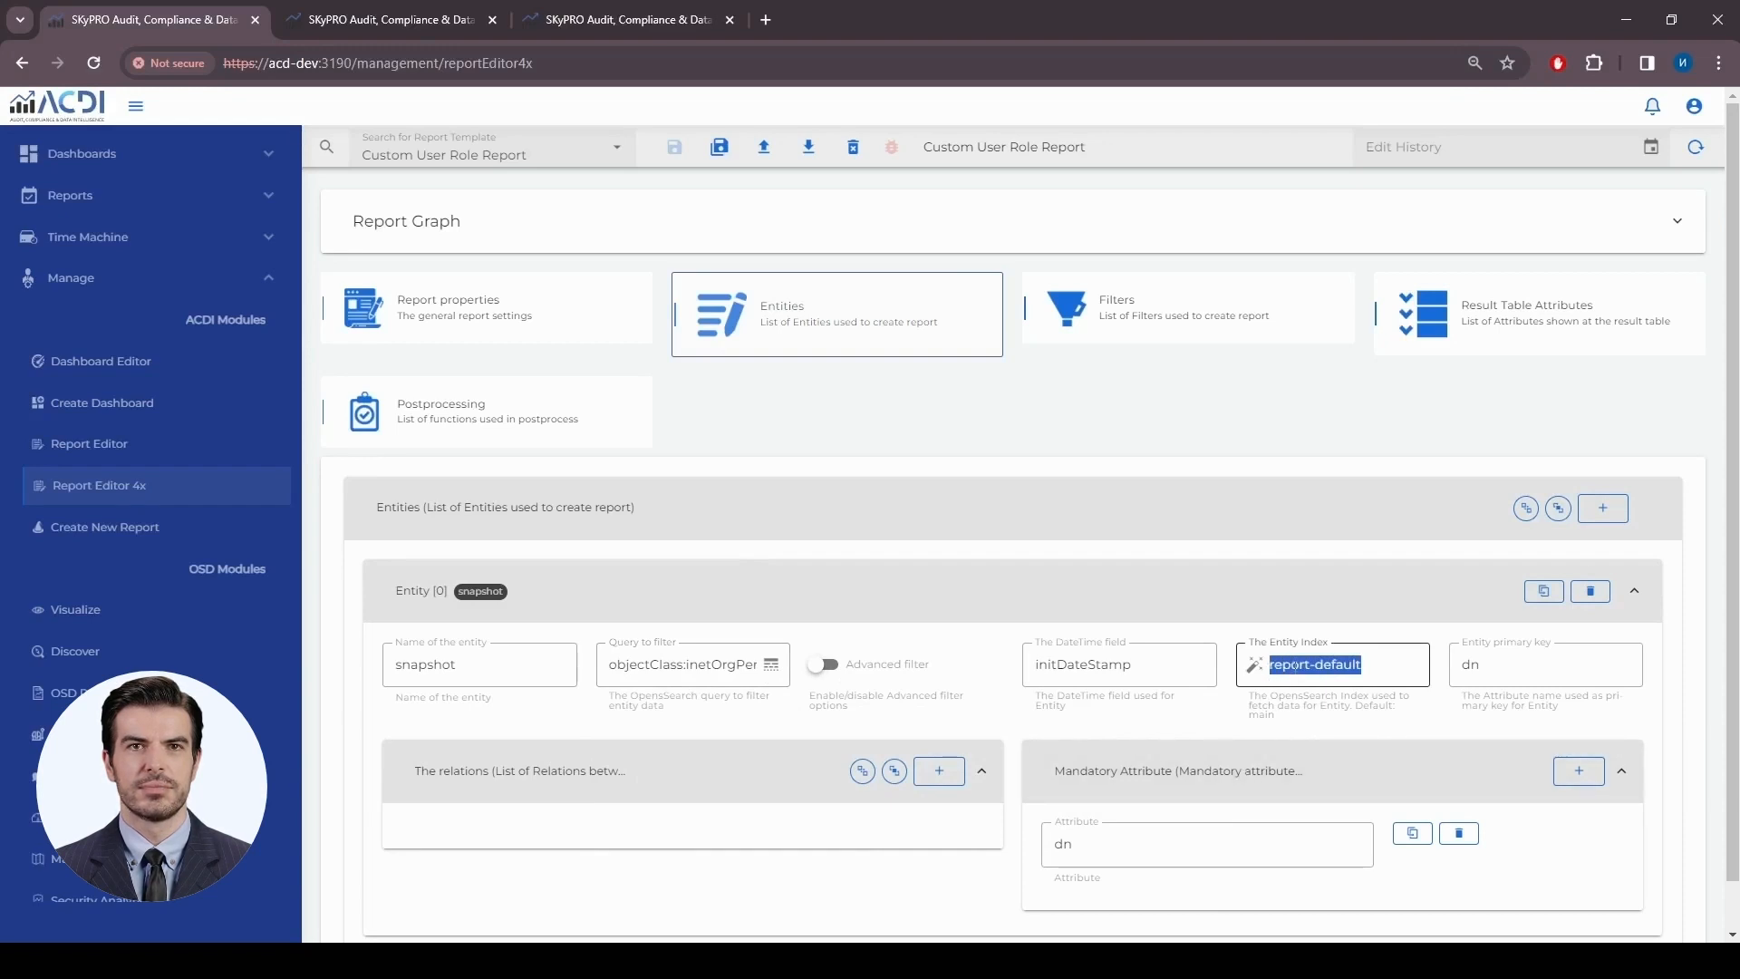
click(1316, 668)
drag(1307, 666, 1273, 671)
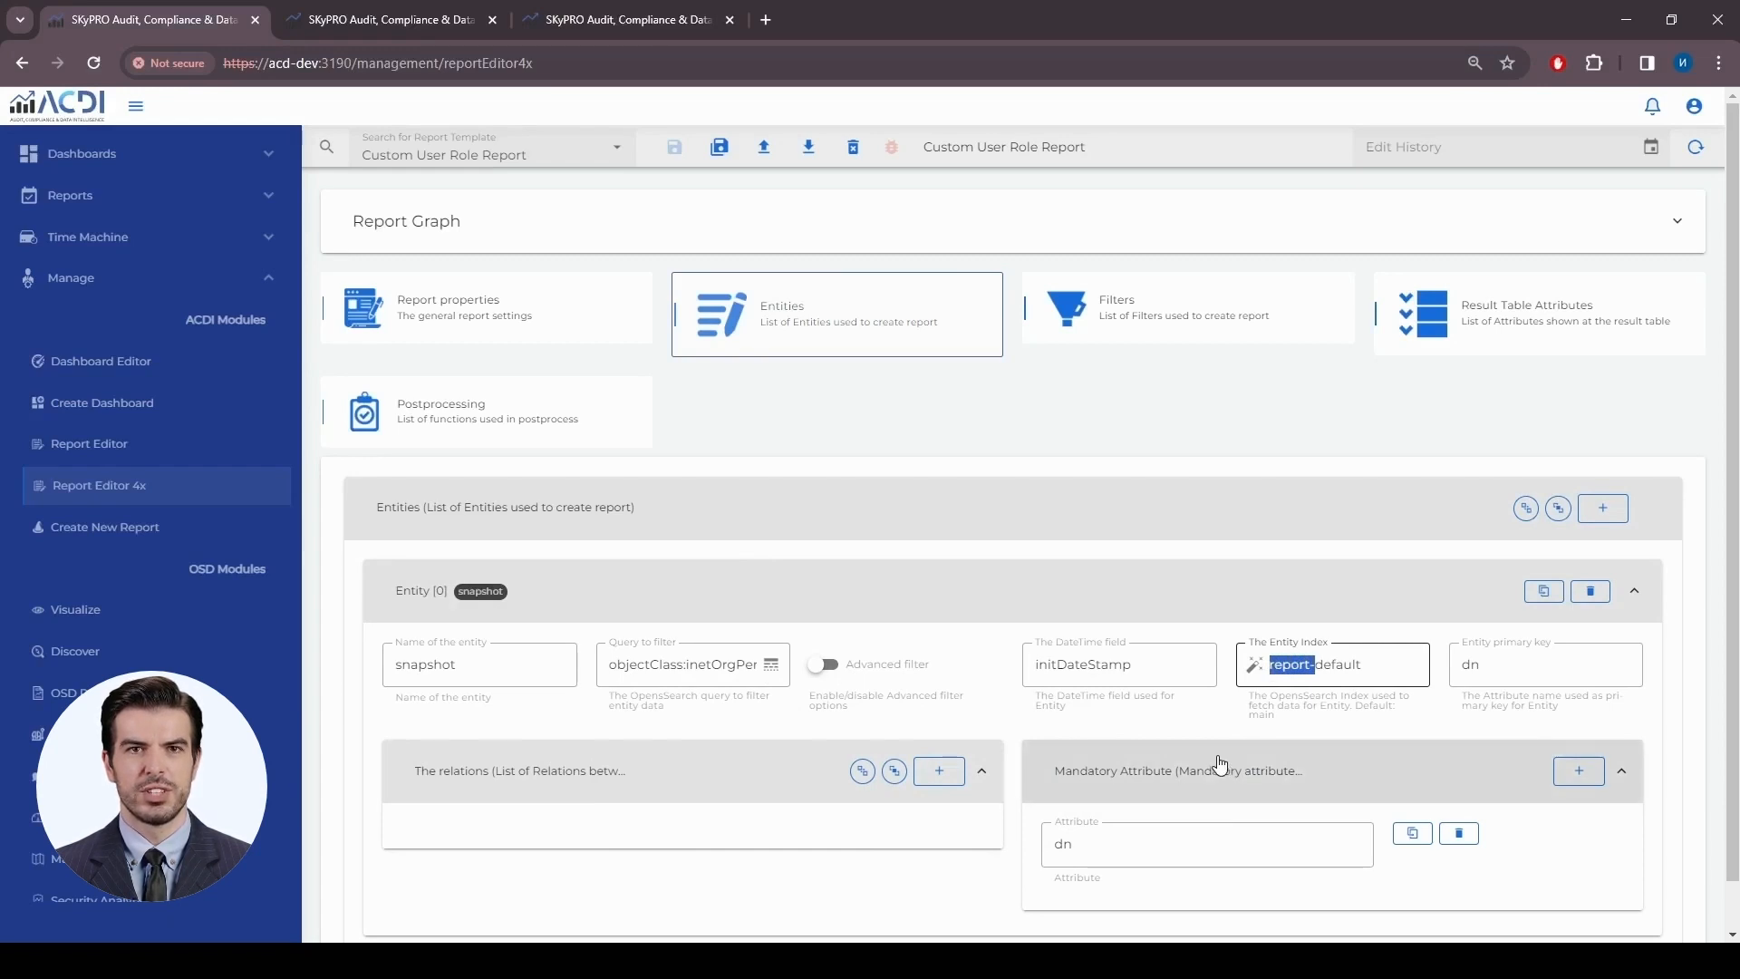
Duplicate the snapshot entity and name the copy "role"
scroll(1065, 739, down, 1)
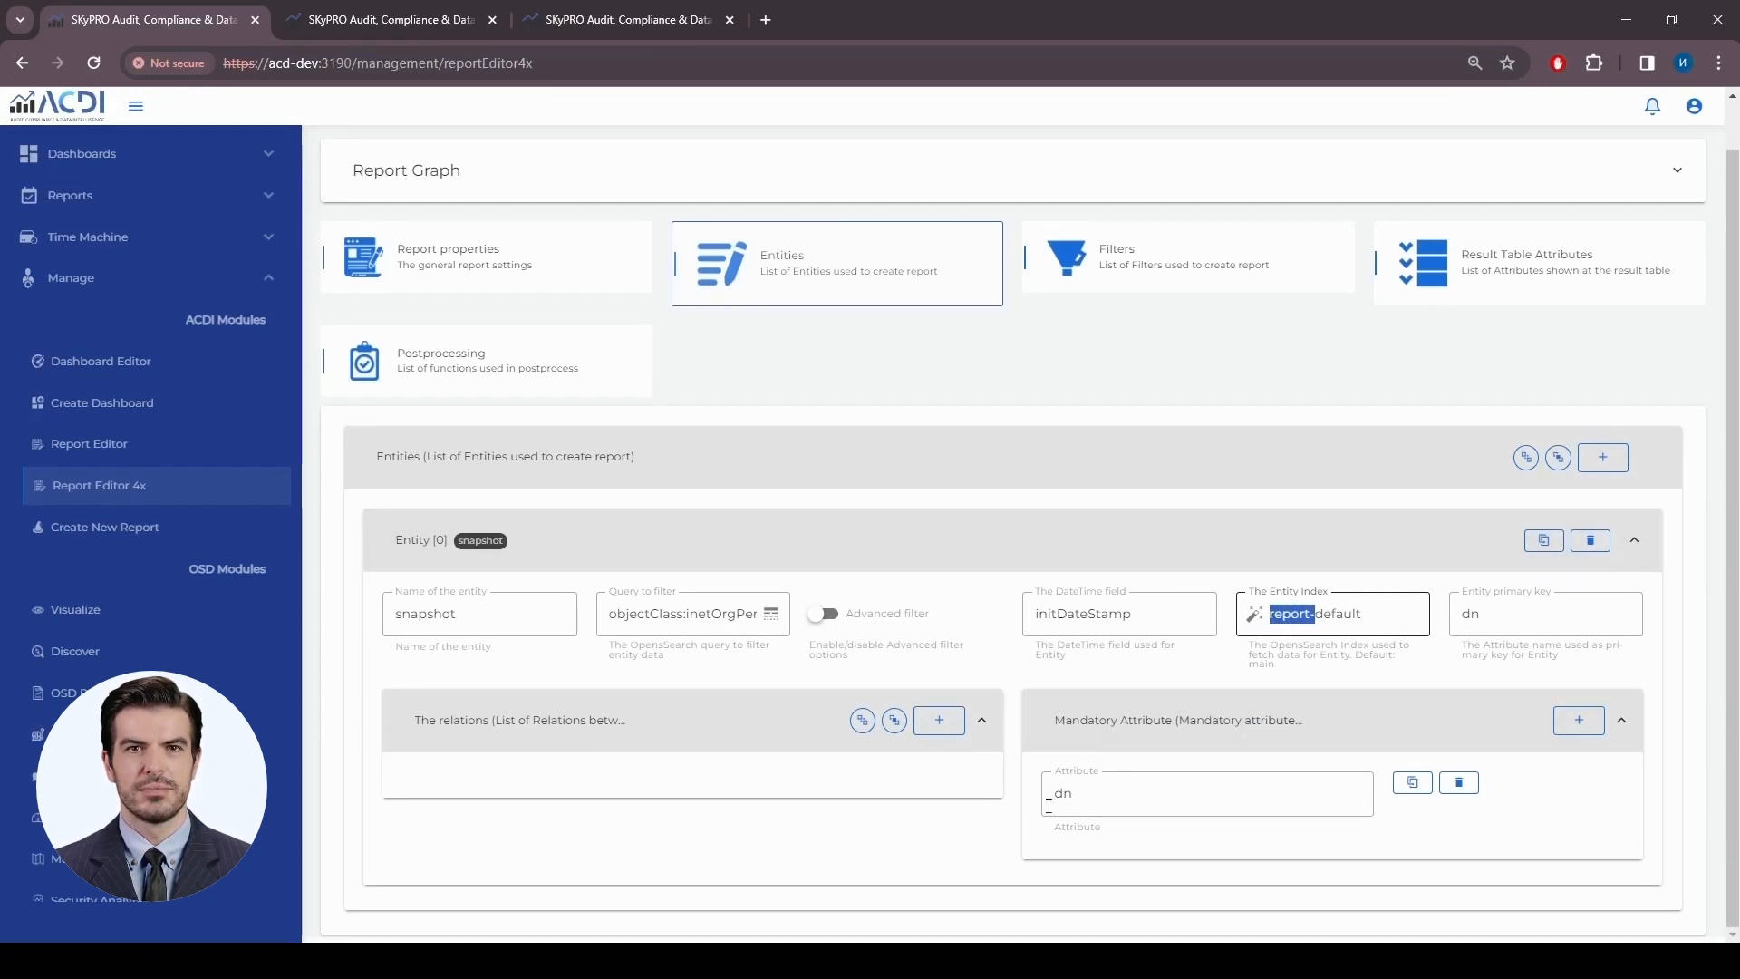
click(1545, 541)
scroll(1100, 564, down, 7)
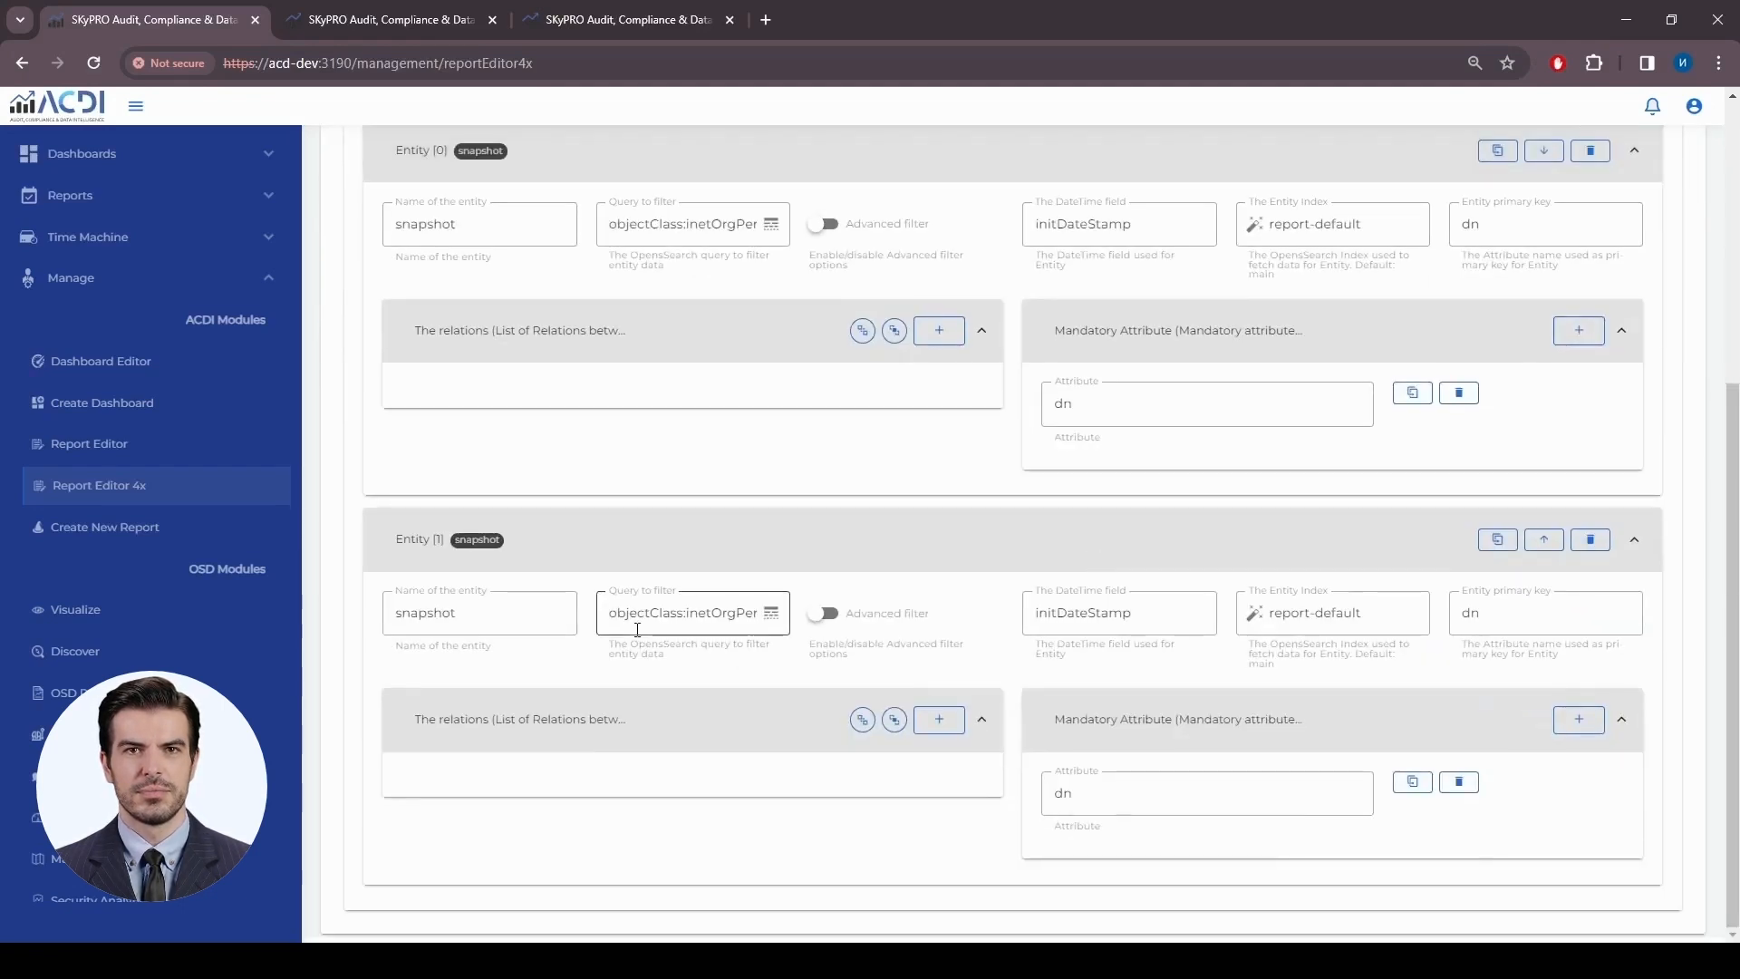
drag(497, 613, 300, 615)
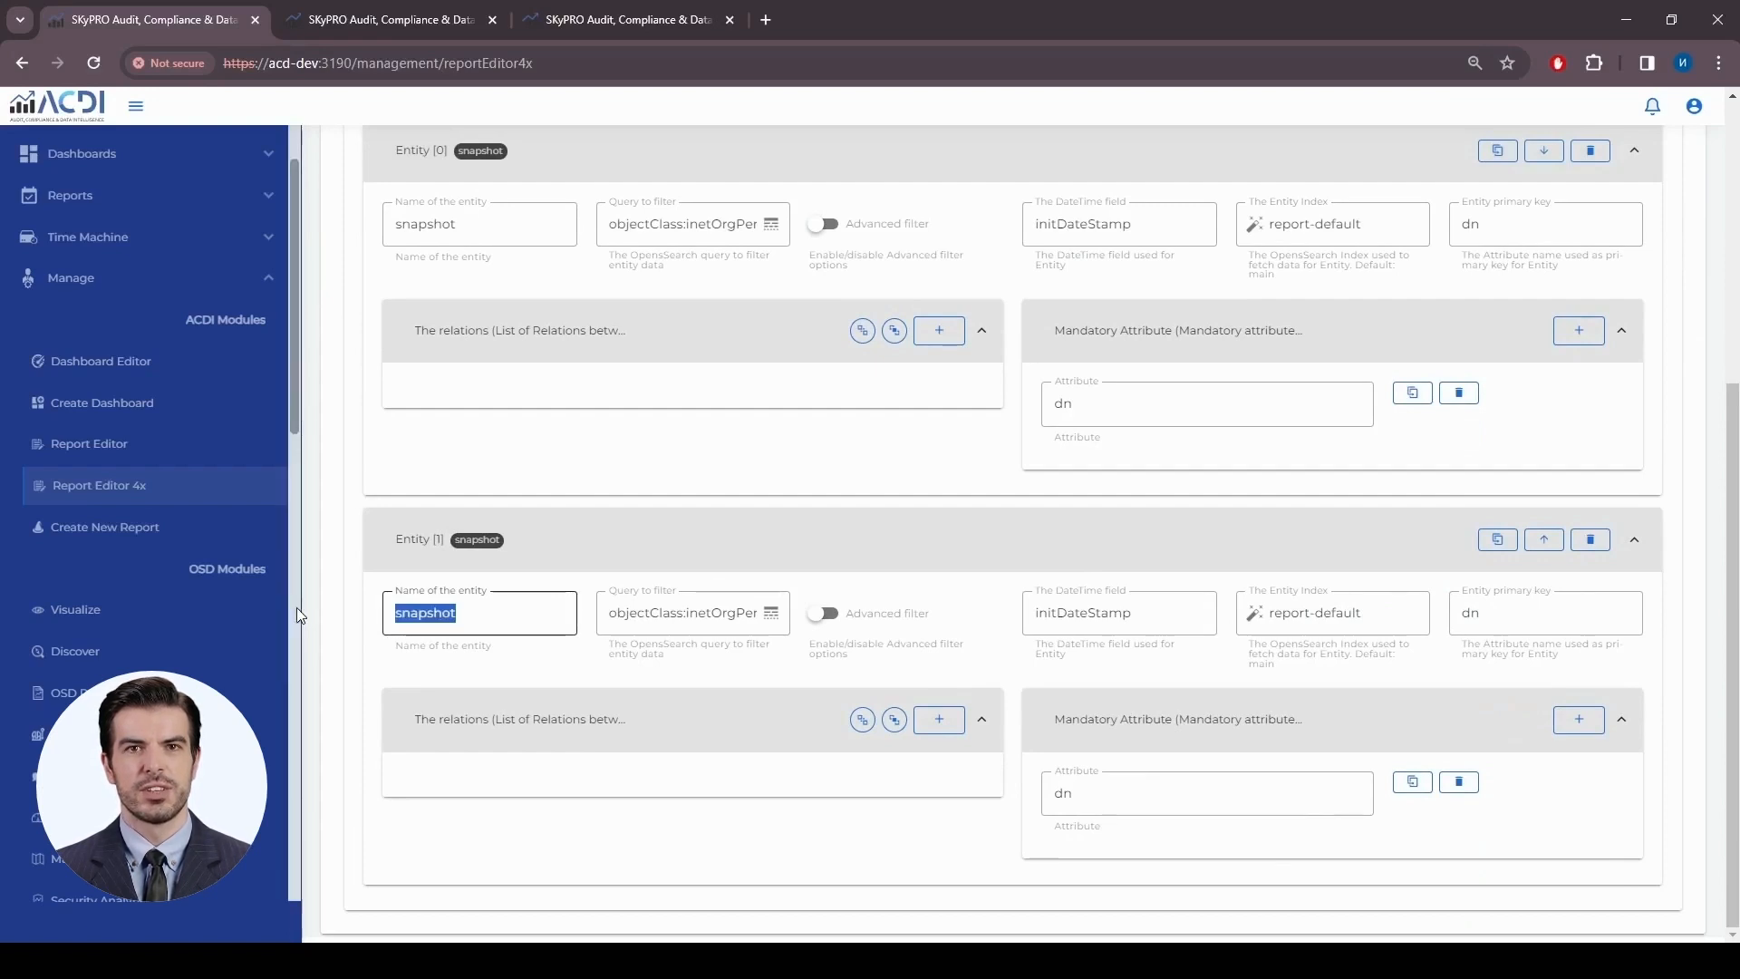
text(role)
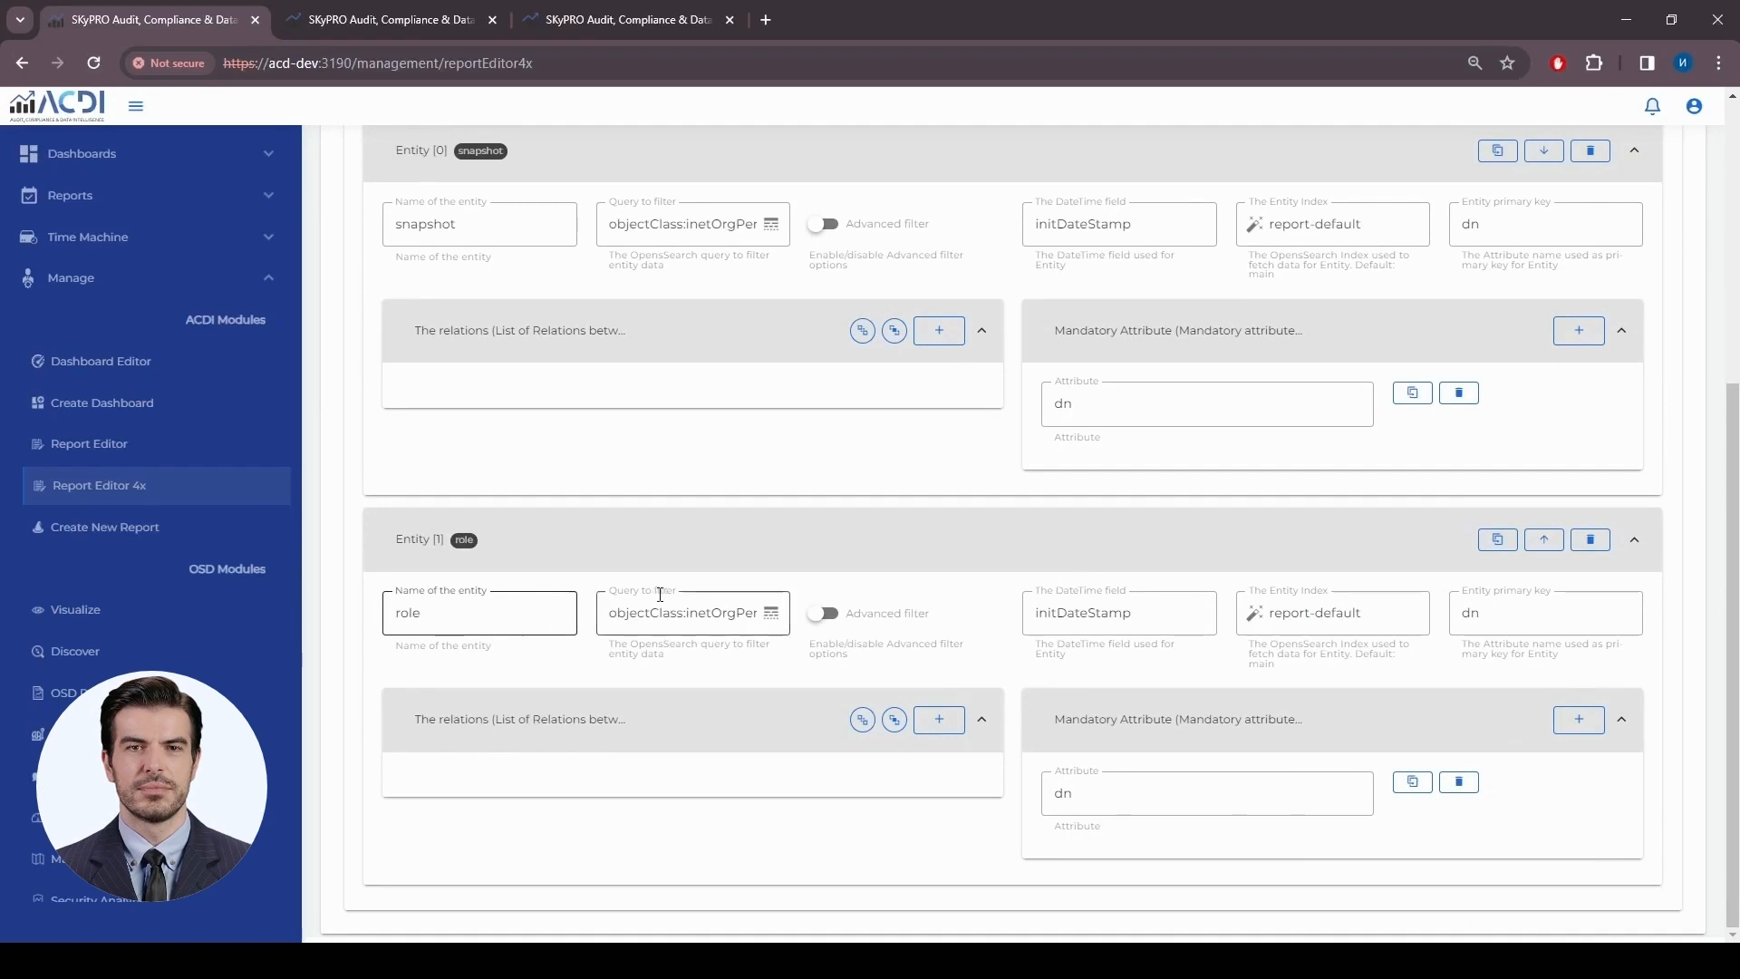
Change the role entity's filter query to objectClass:nrfRole
click(782, 616)
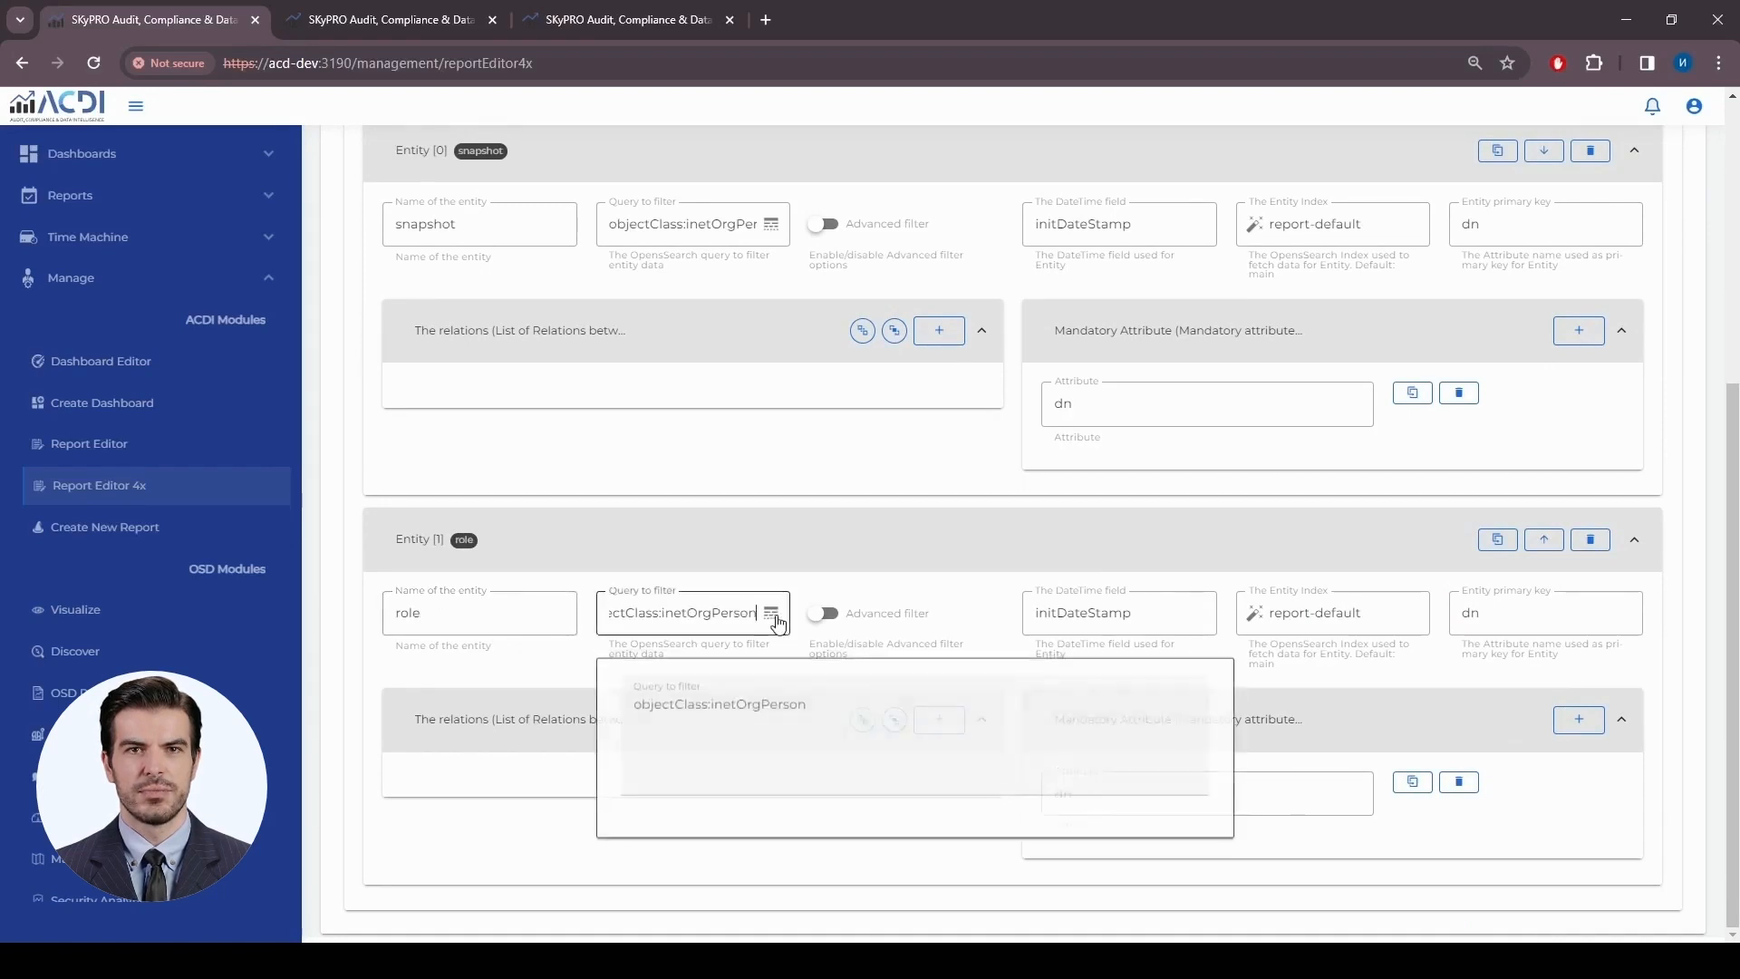
drag(809, 716, 714, 711)
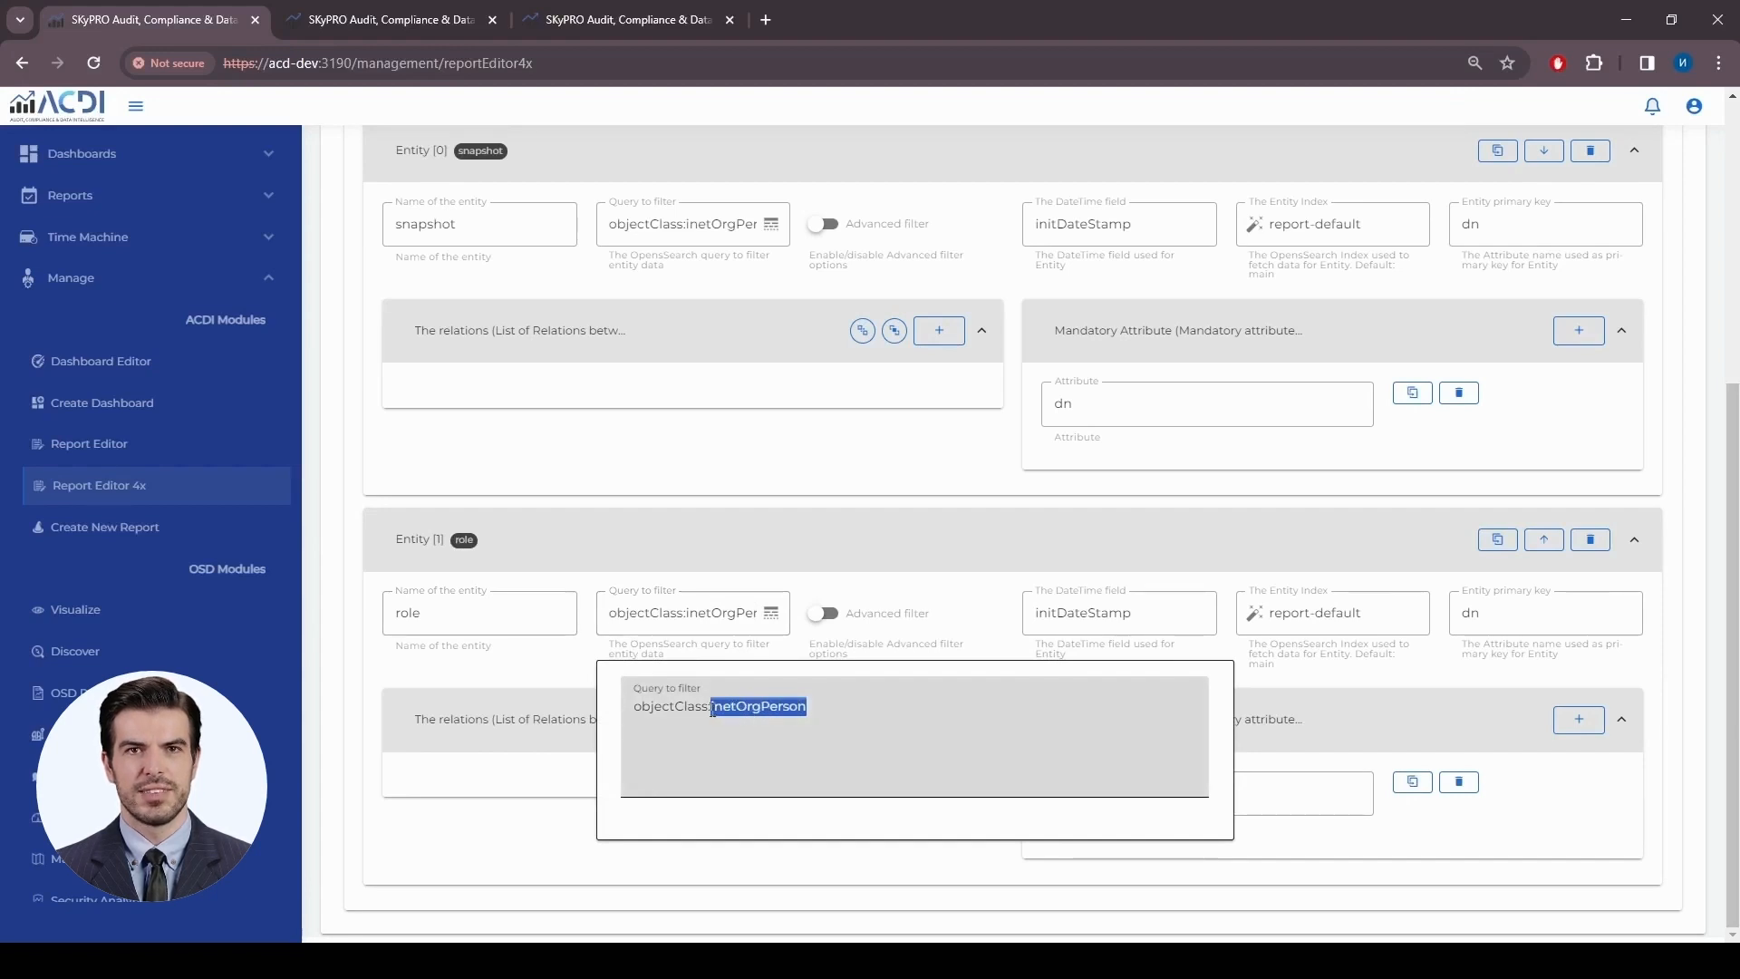
text(nrfRol)
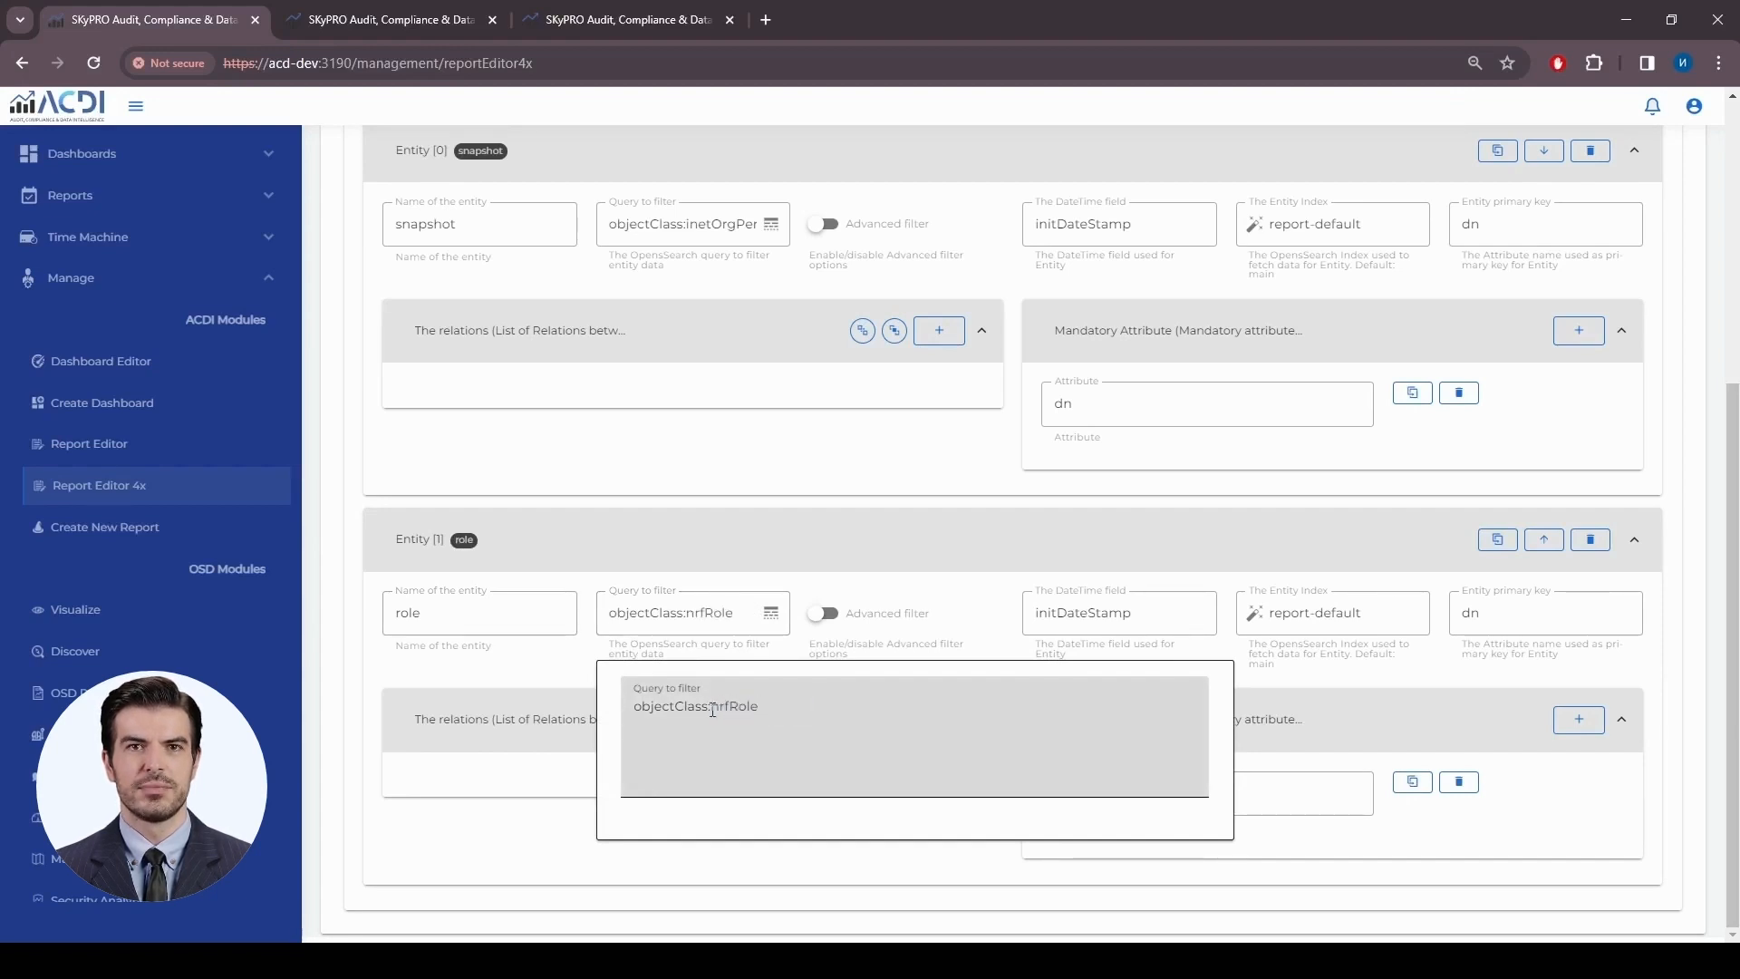
text(e)
click(776, 624)
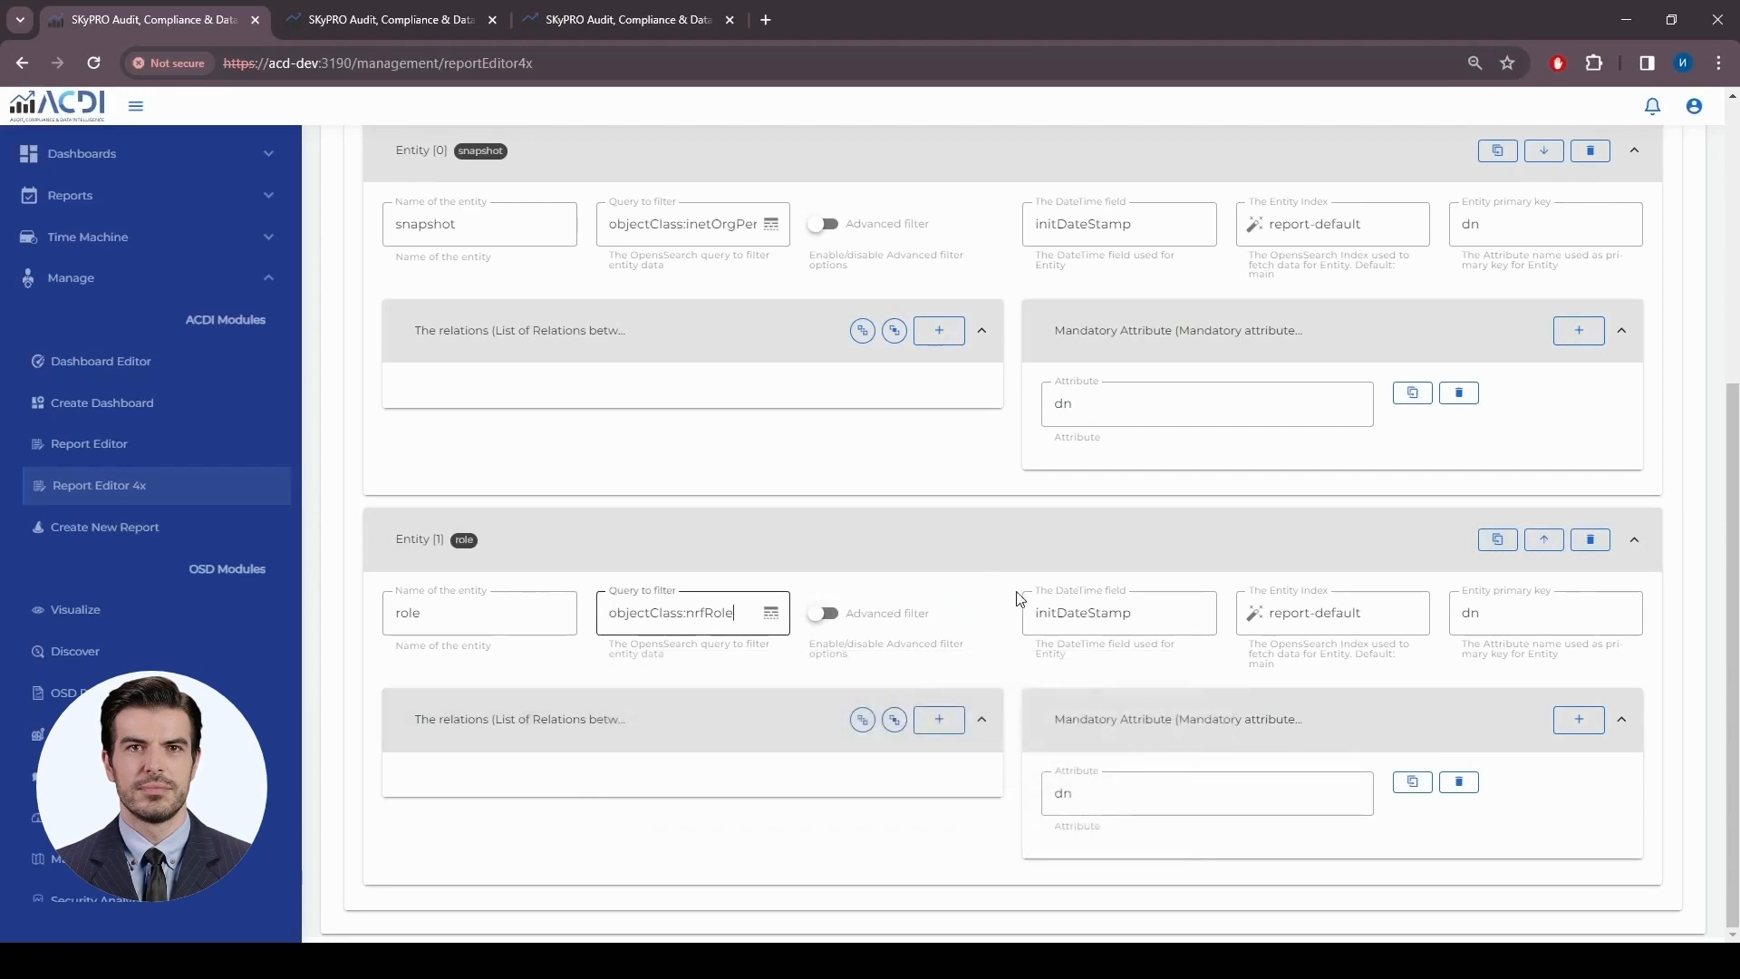
Review the role entity's DateTime field, entity index and primary key
click(1157, 612)
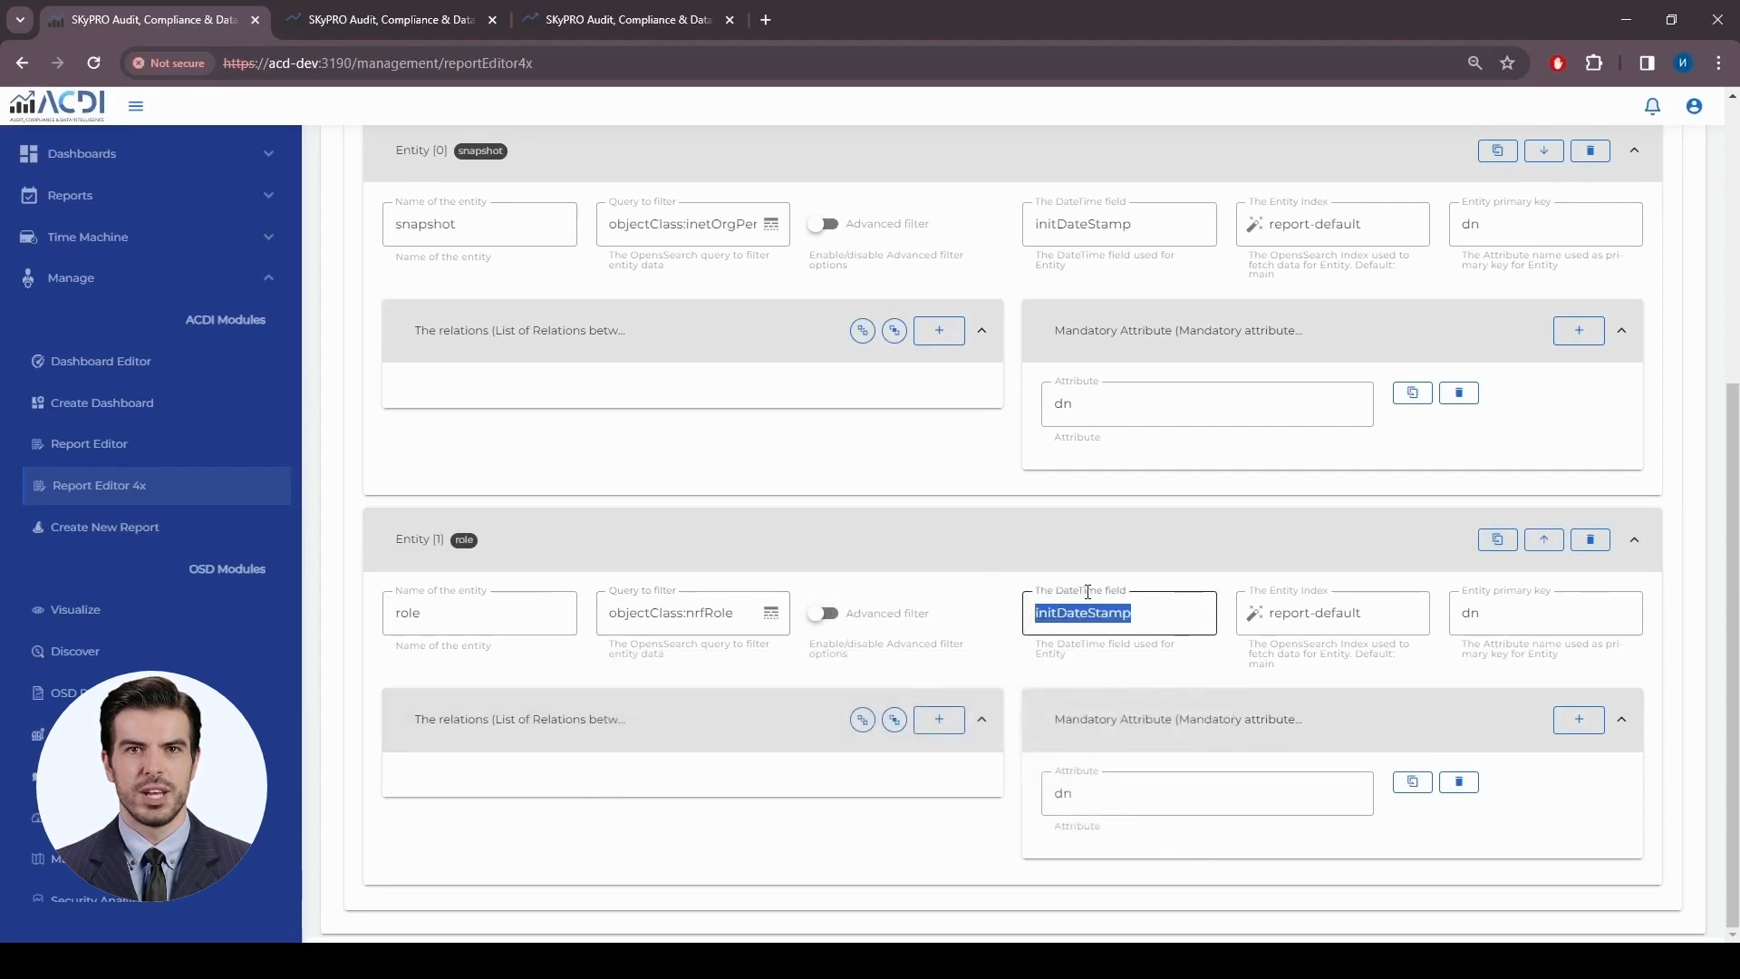
scroll(1092, 590, up, 2)
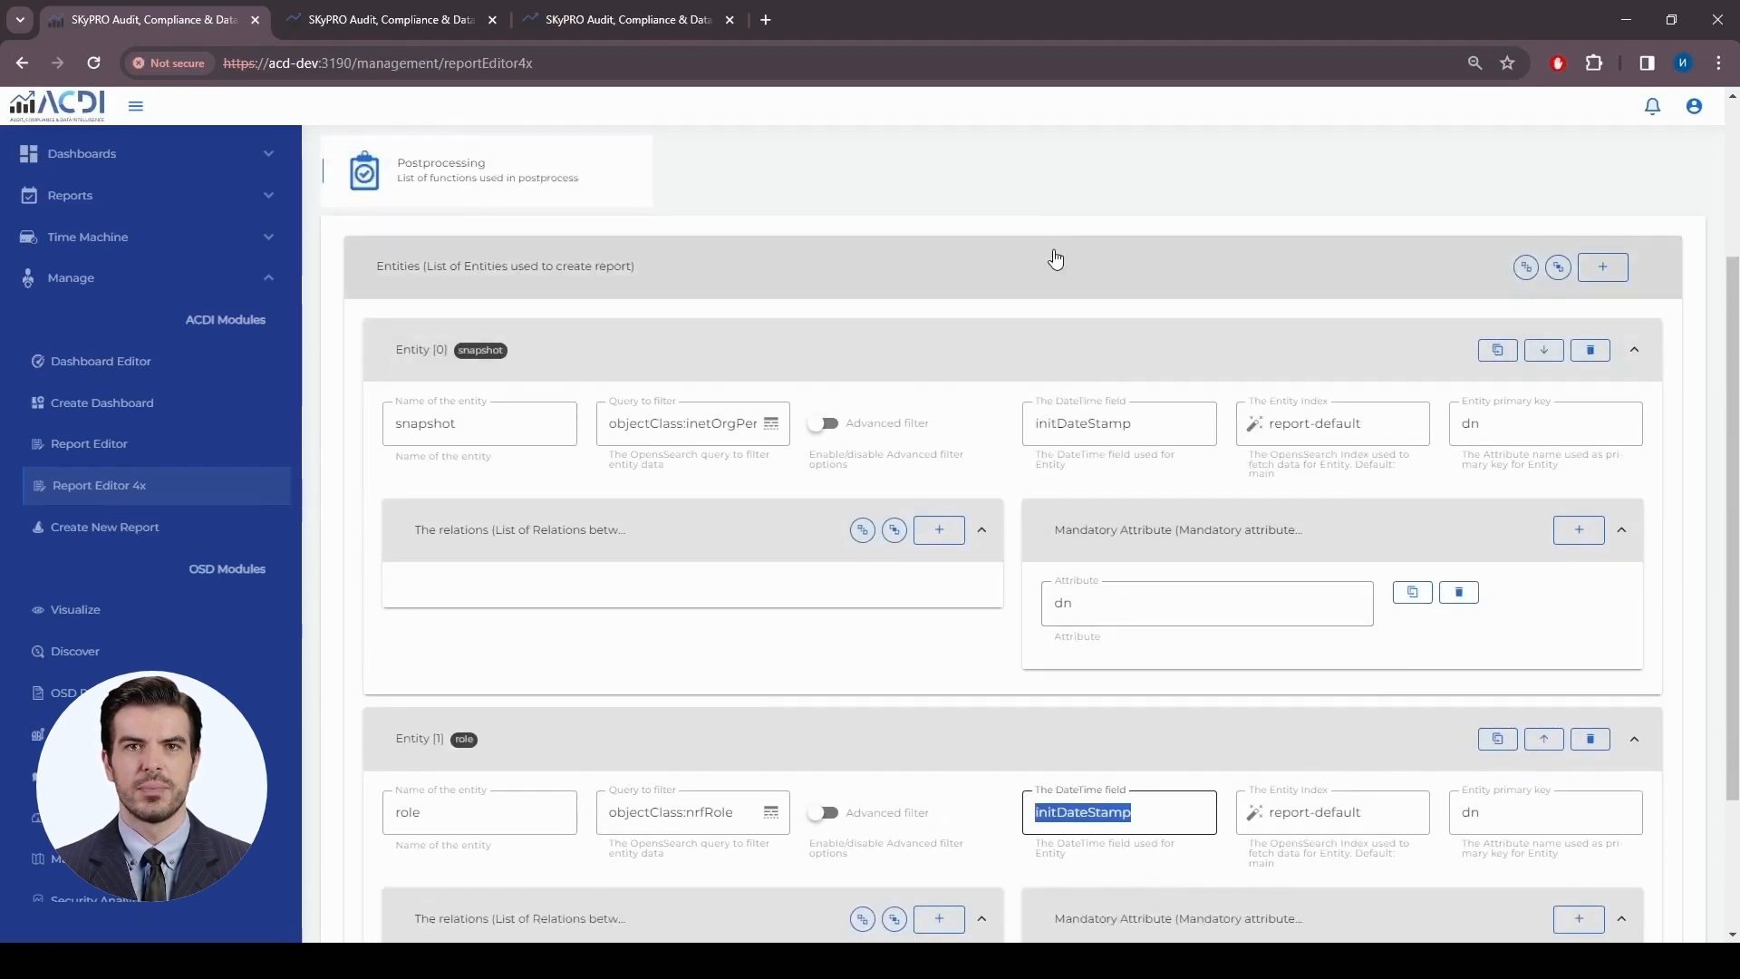
scroll(1138, 536, down, 2)
click(1381, 618)
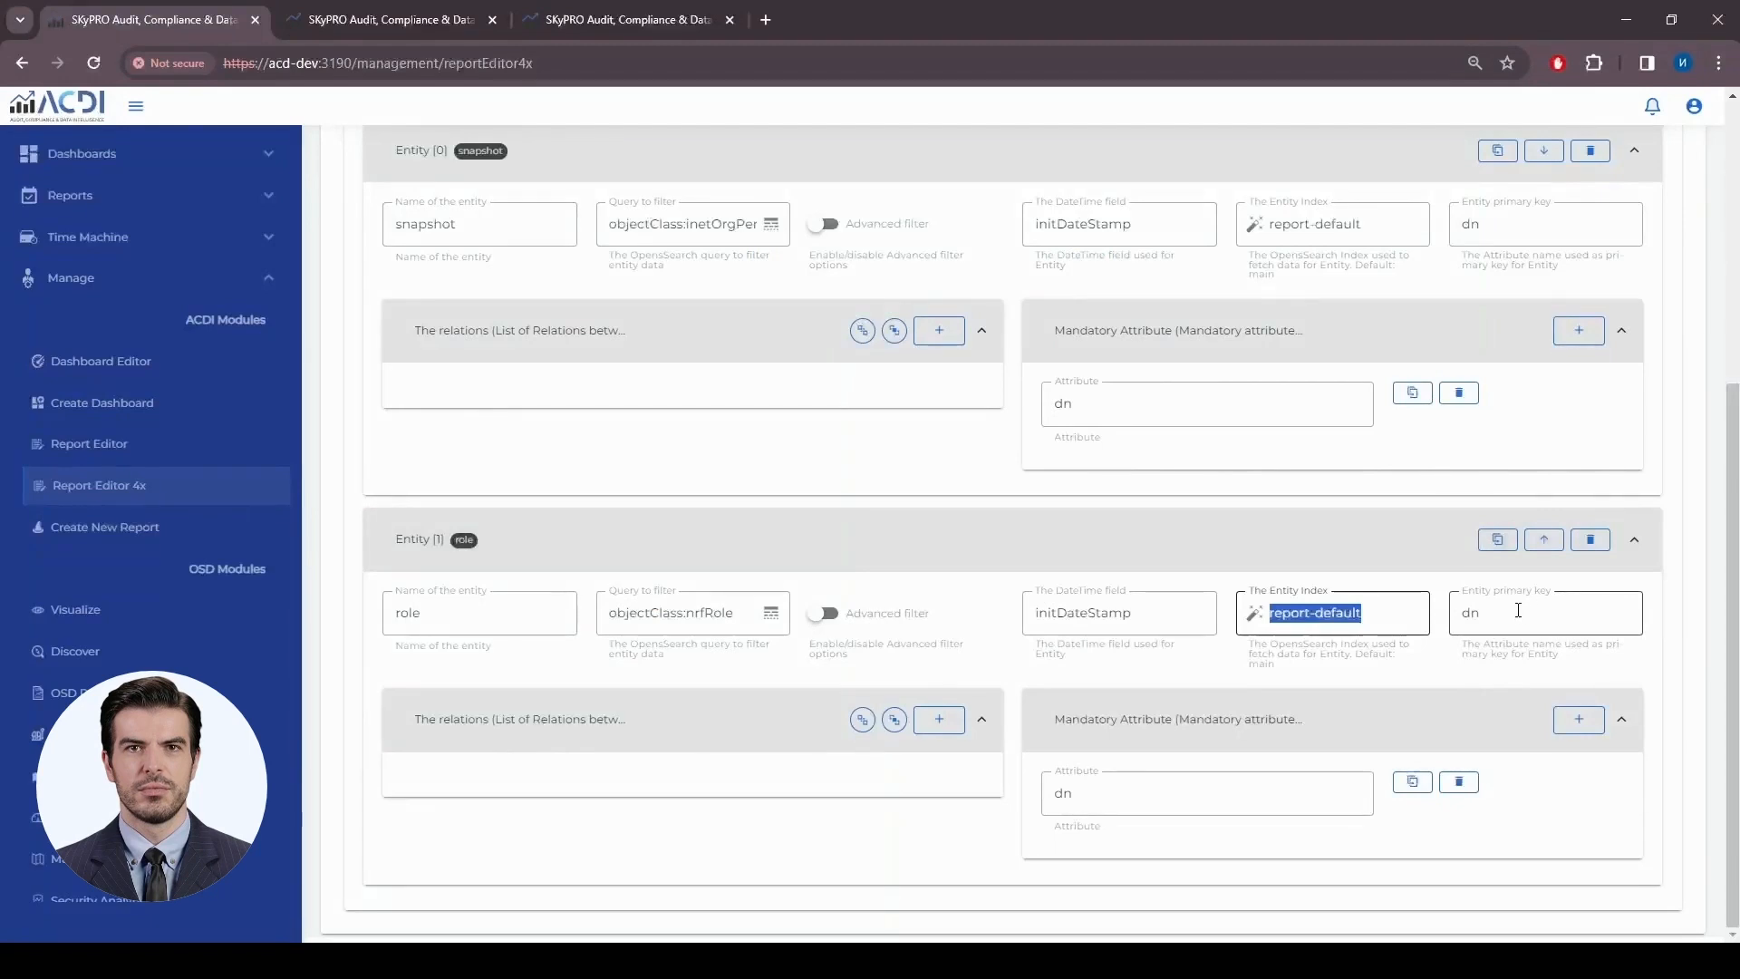
drag(1532, 607, 1461, 628)
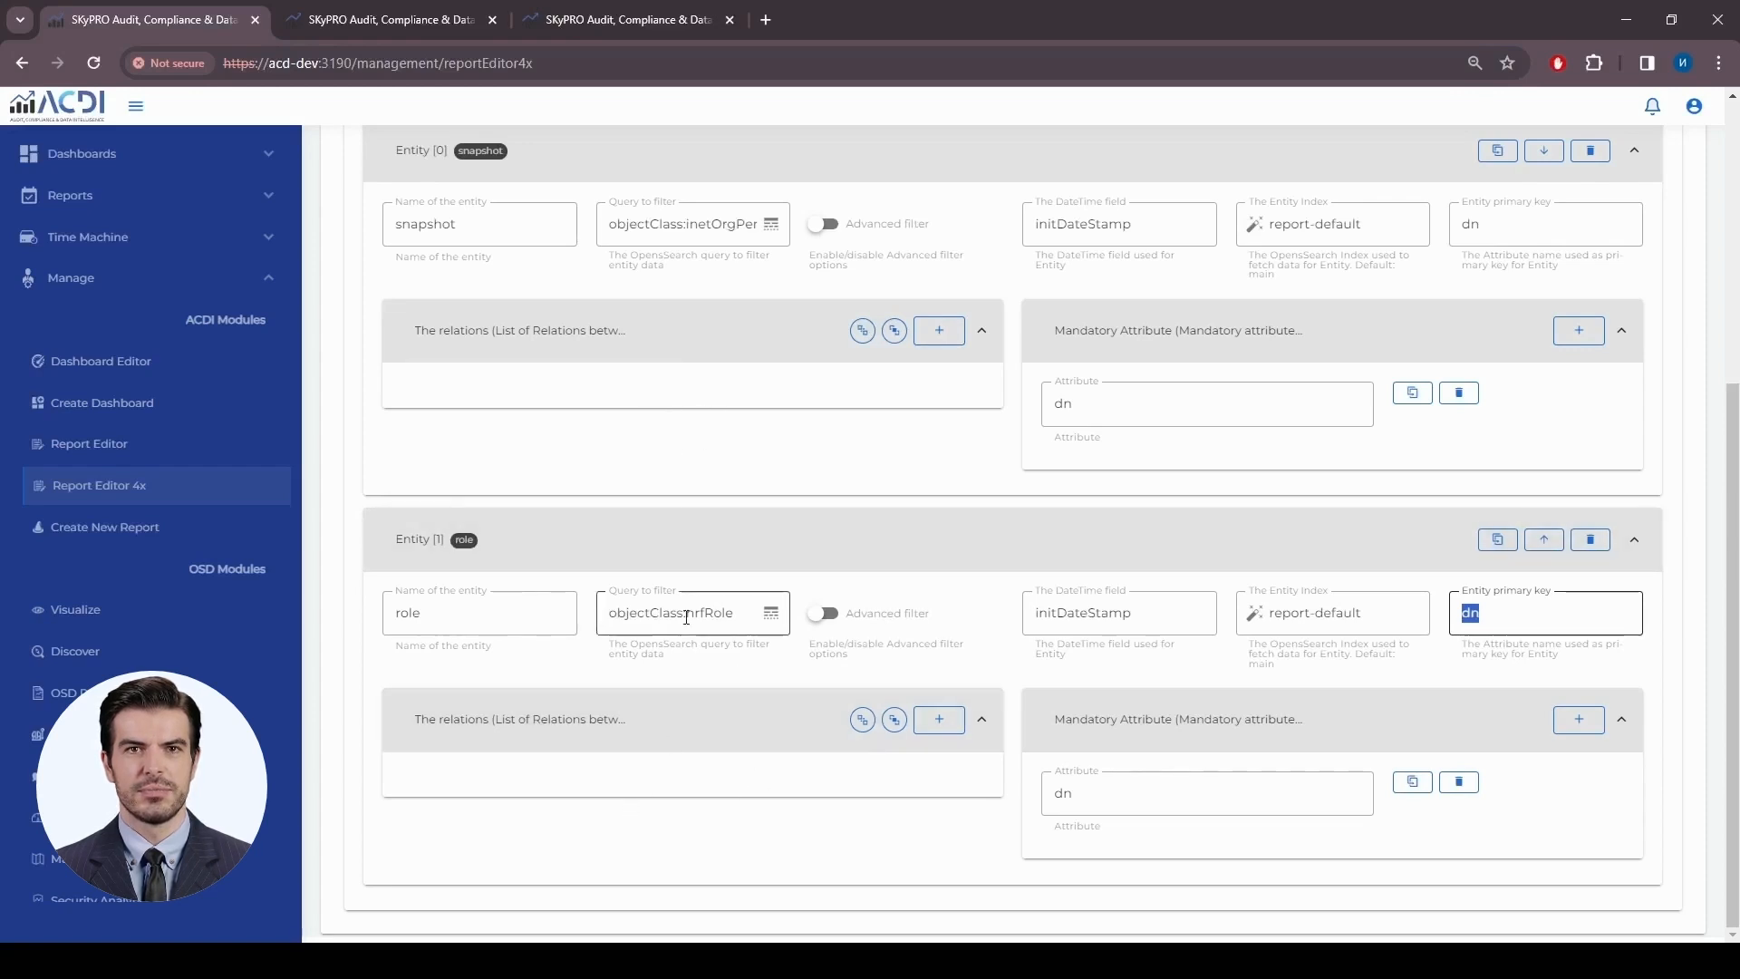
In the History Browser, examine the user's nrfassignedroles and nrfmemberof attributes and the role DN stored in nrfmemberof
click(417, 20)
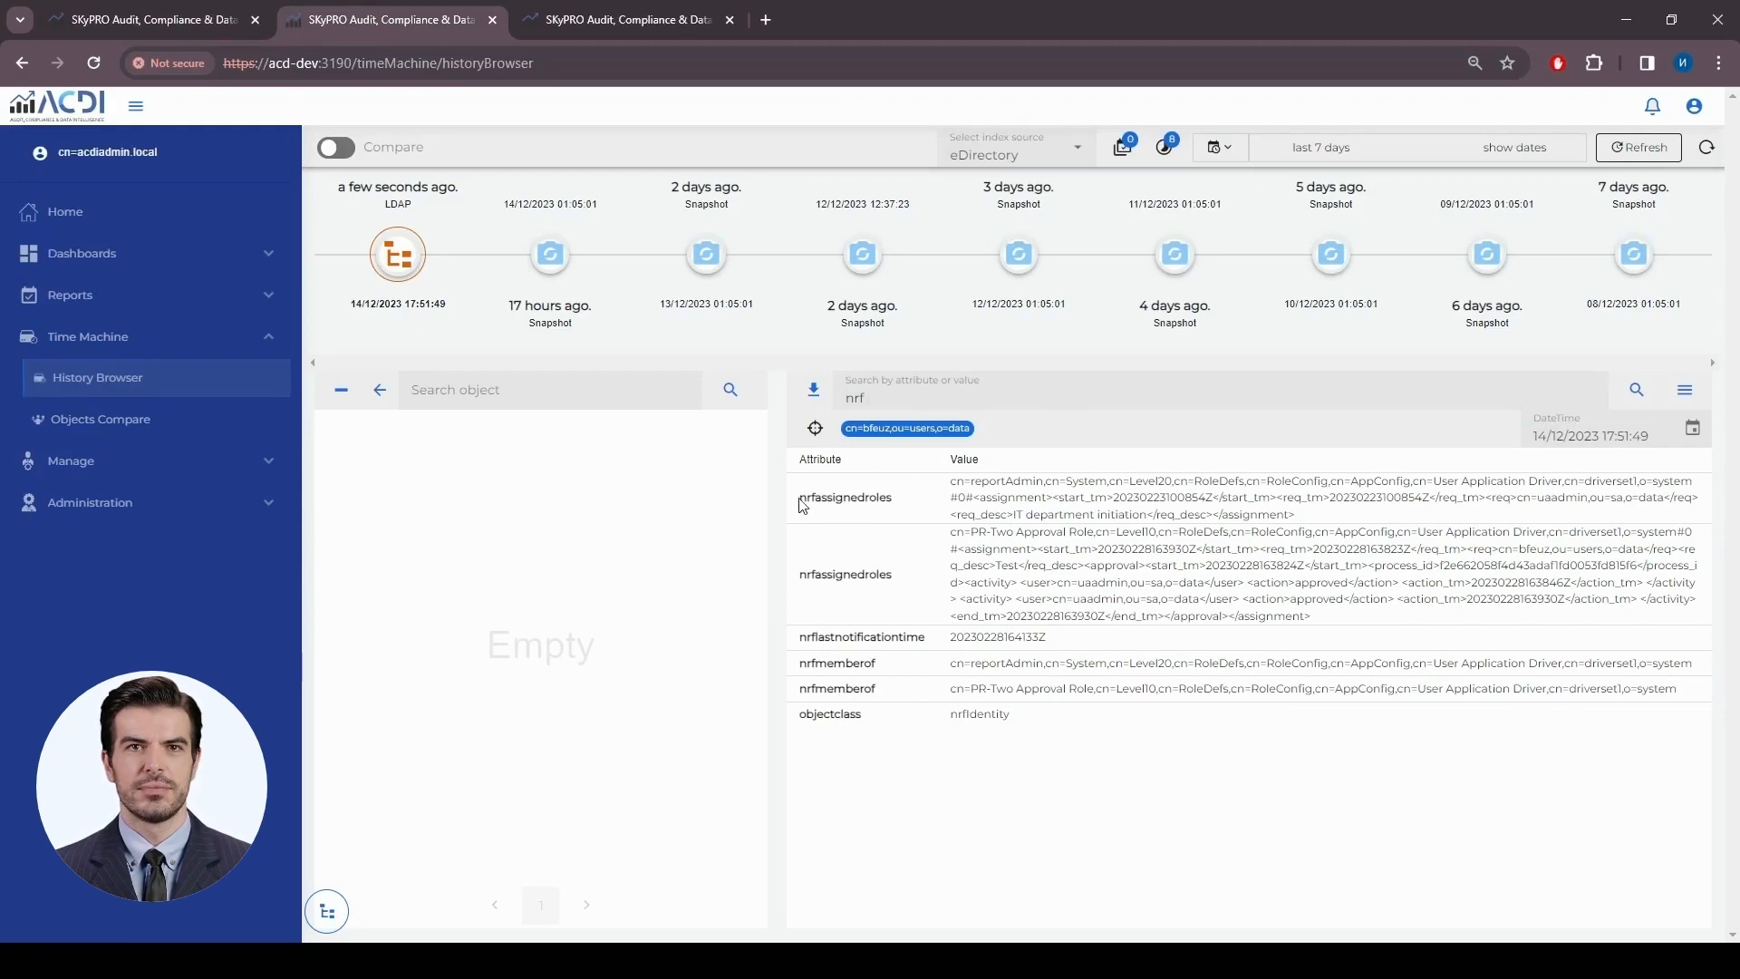
drag(802, 505, 900, 505)
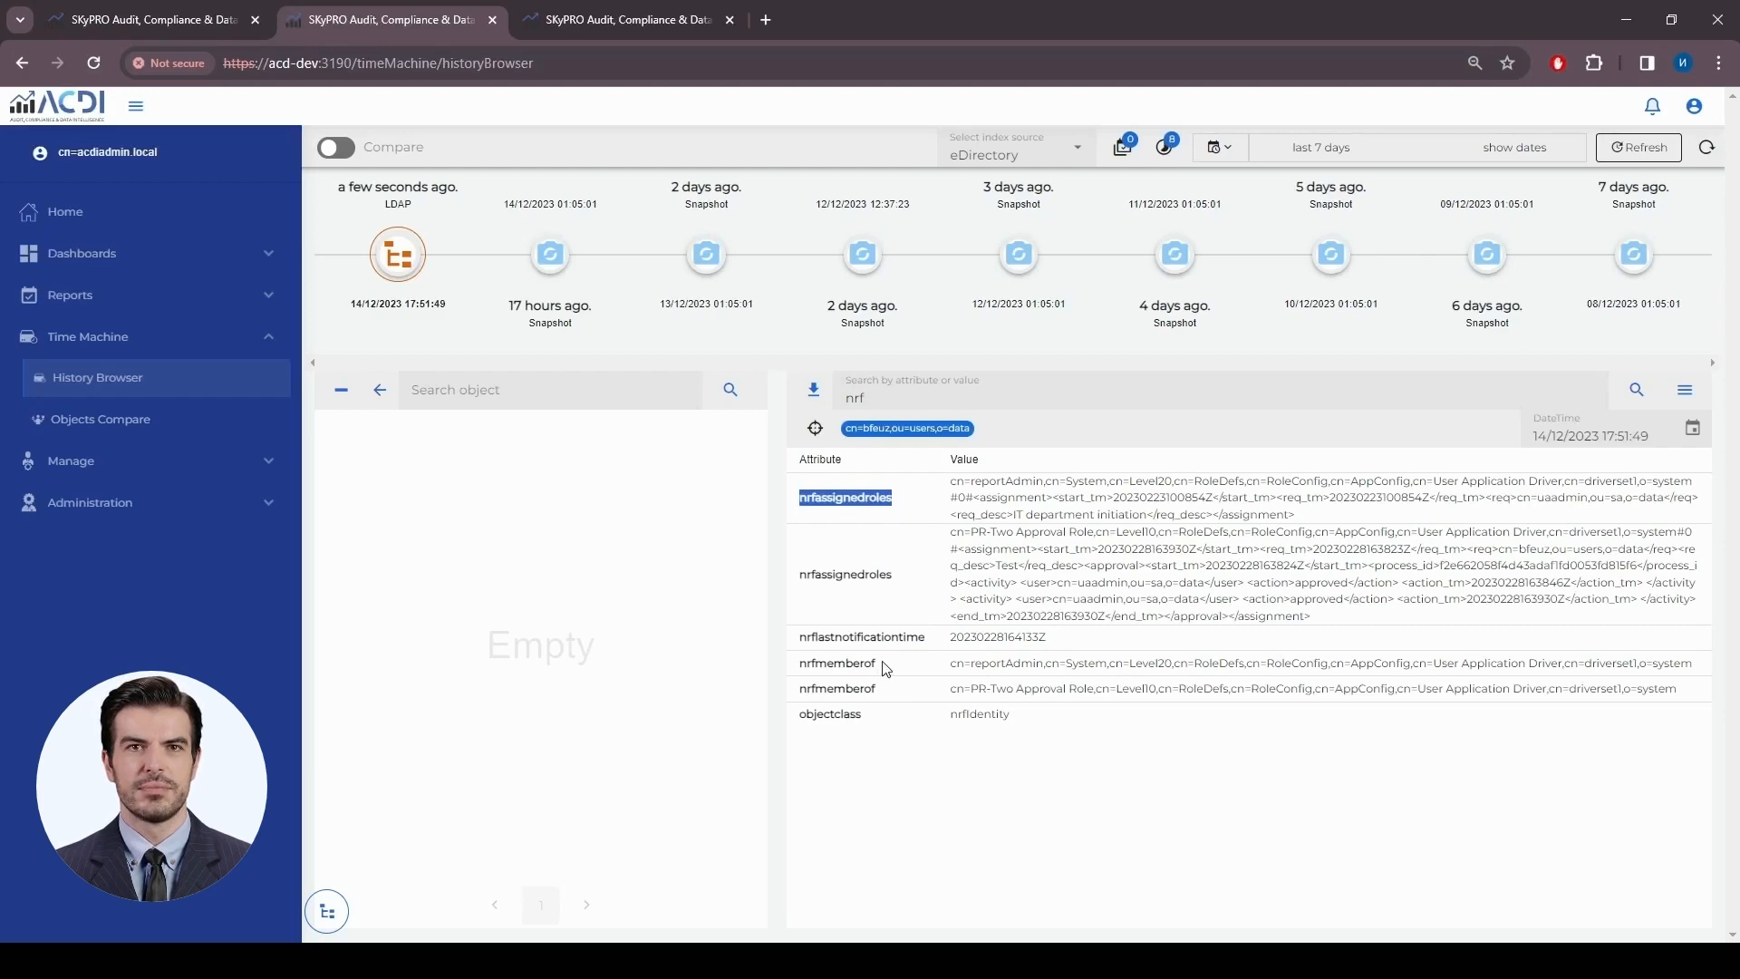
drag(886, 669, 806, 658)
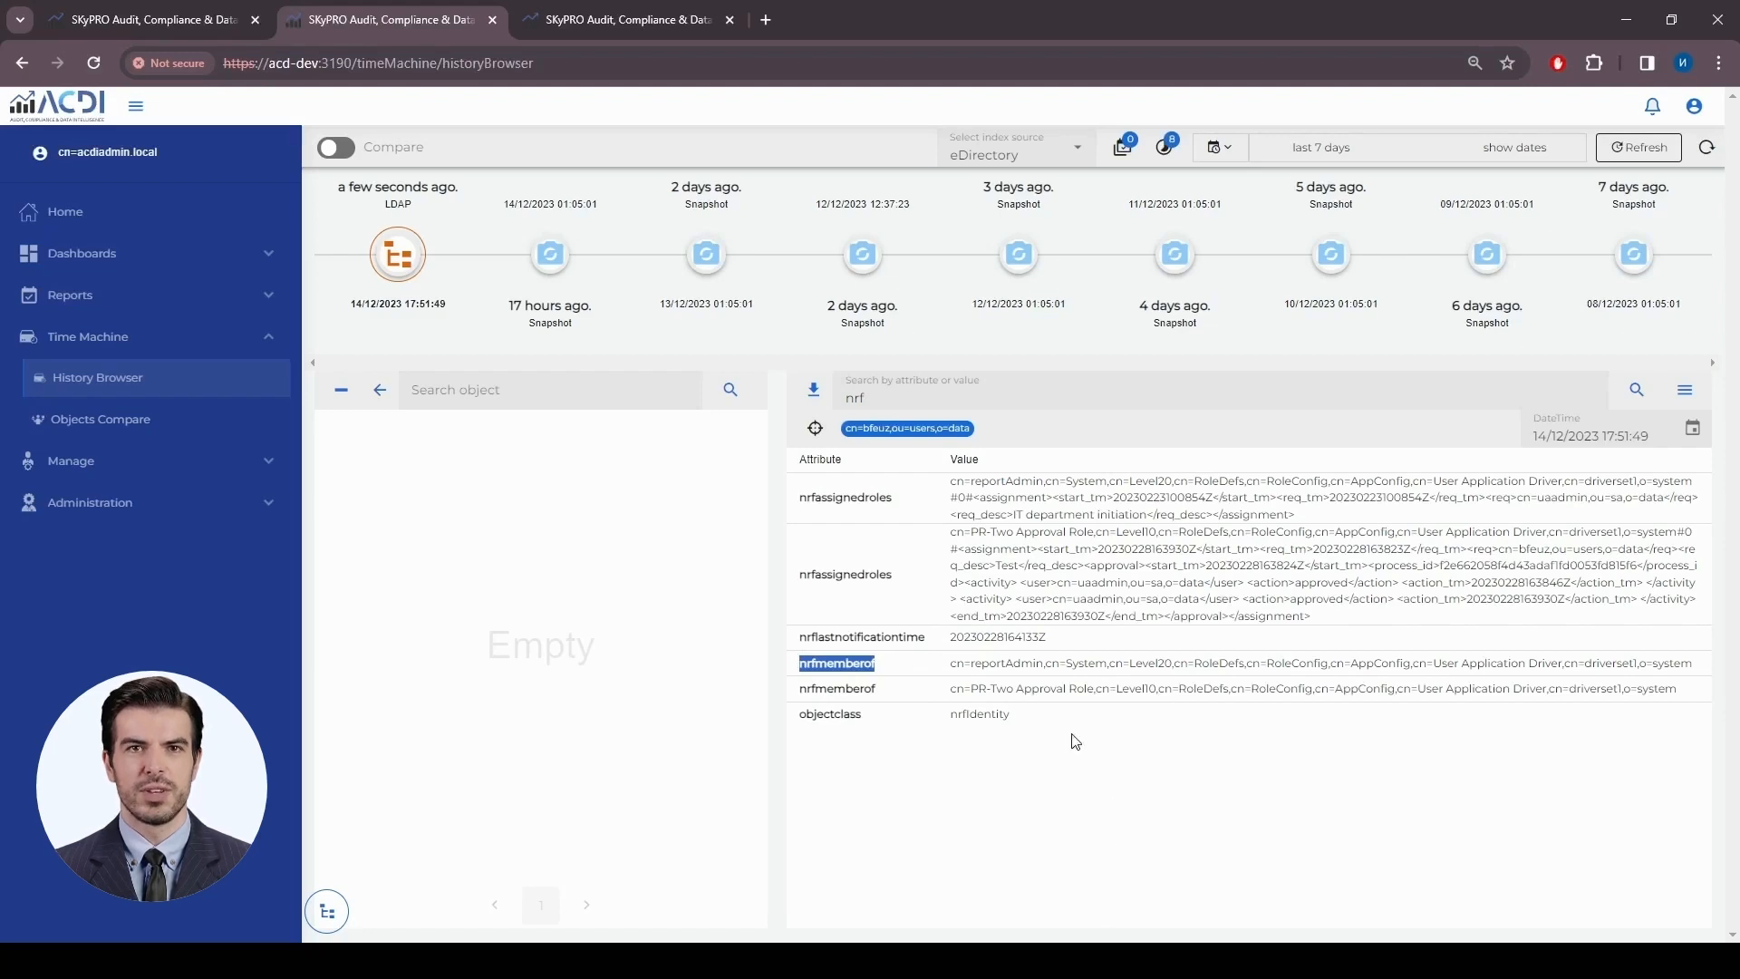
drag(953, 663, 1687, 663)
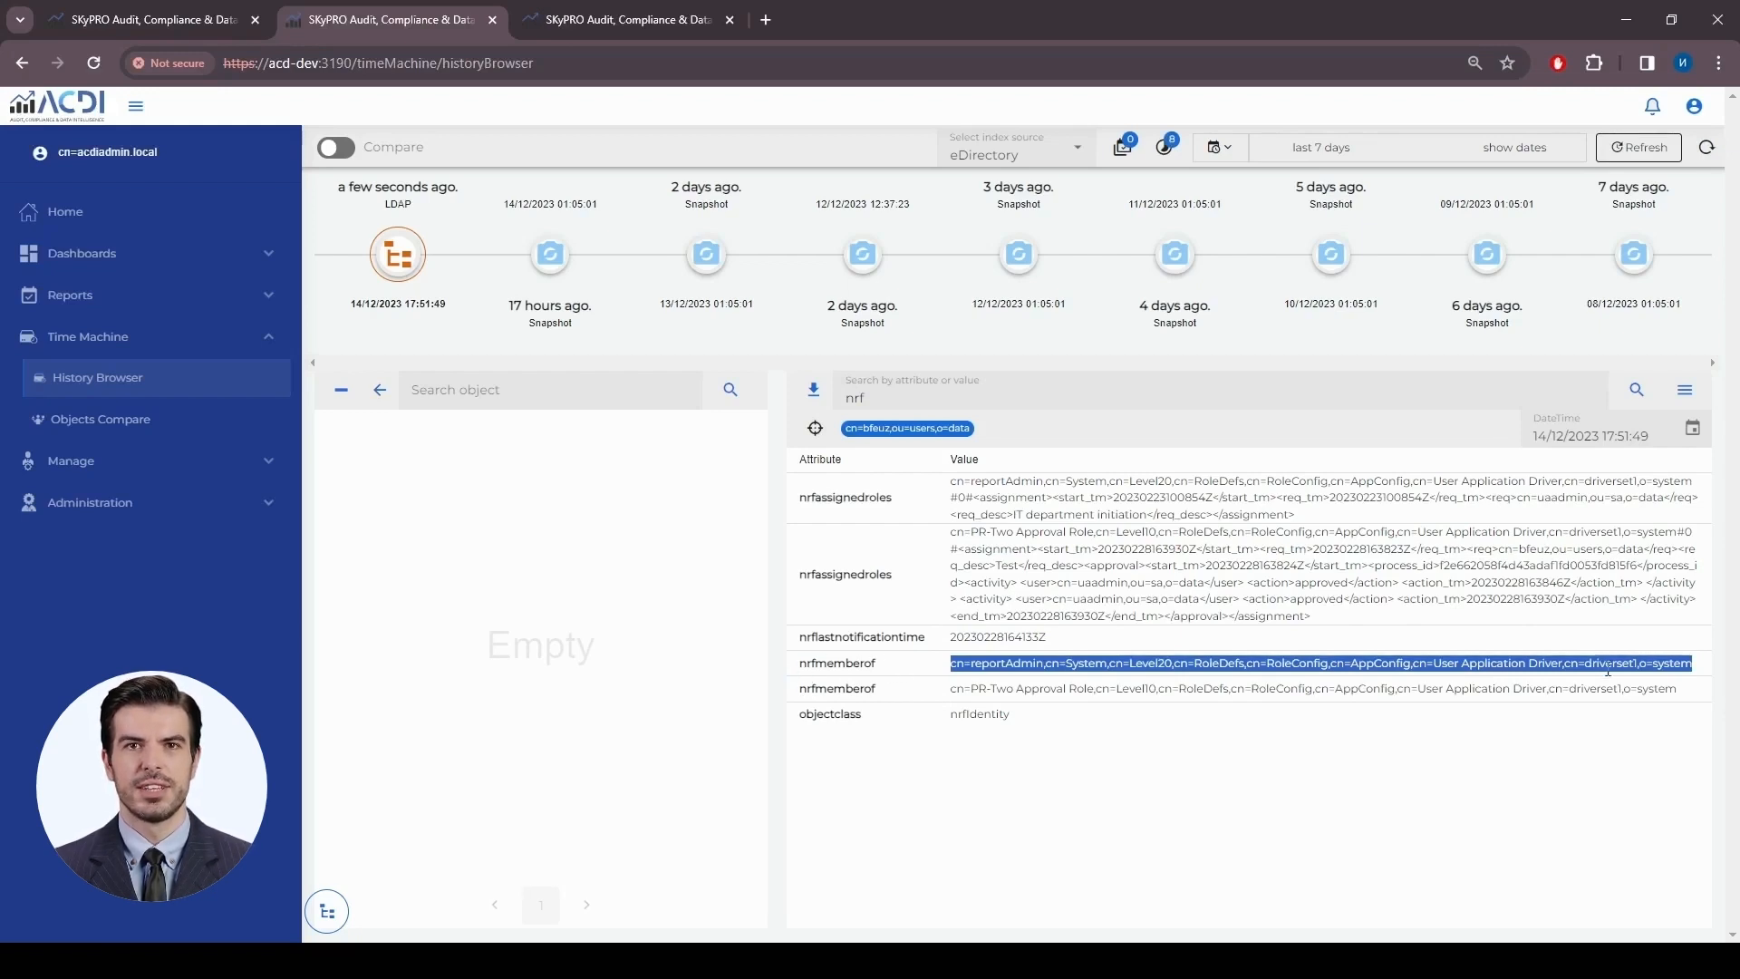
click(1691, 668)
drag(1695, 668, 954, 665)
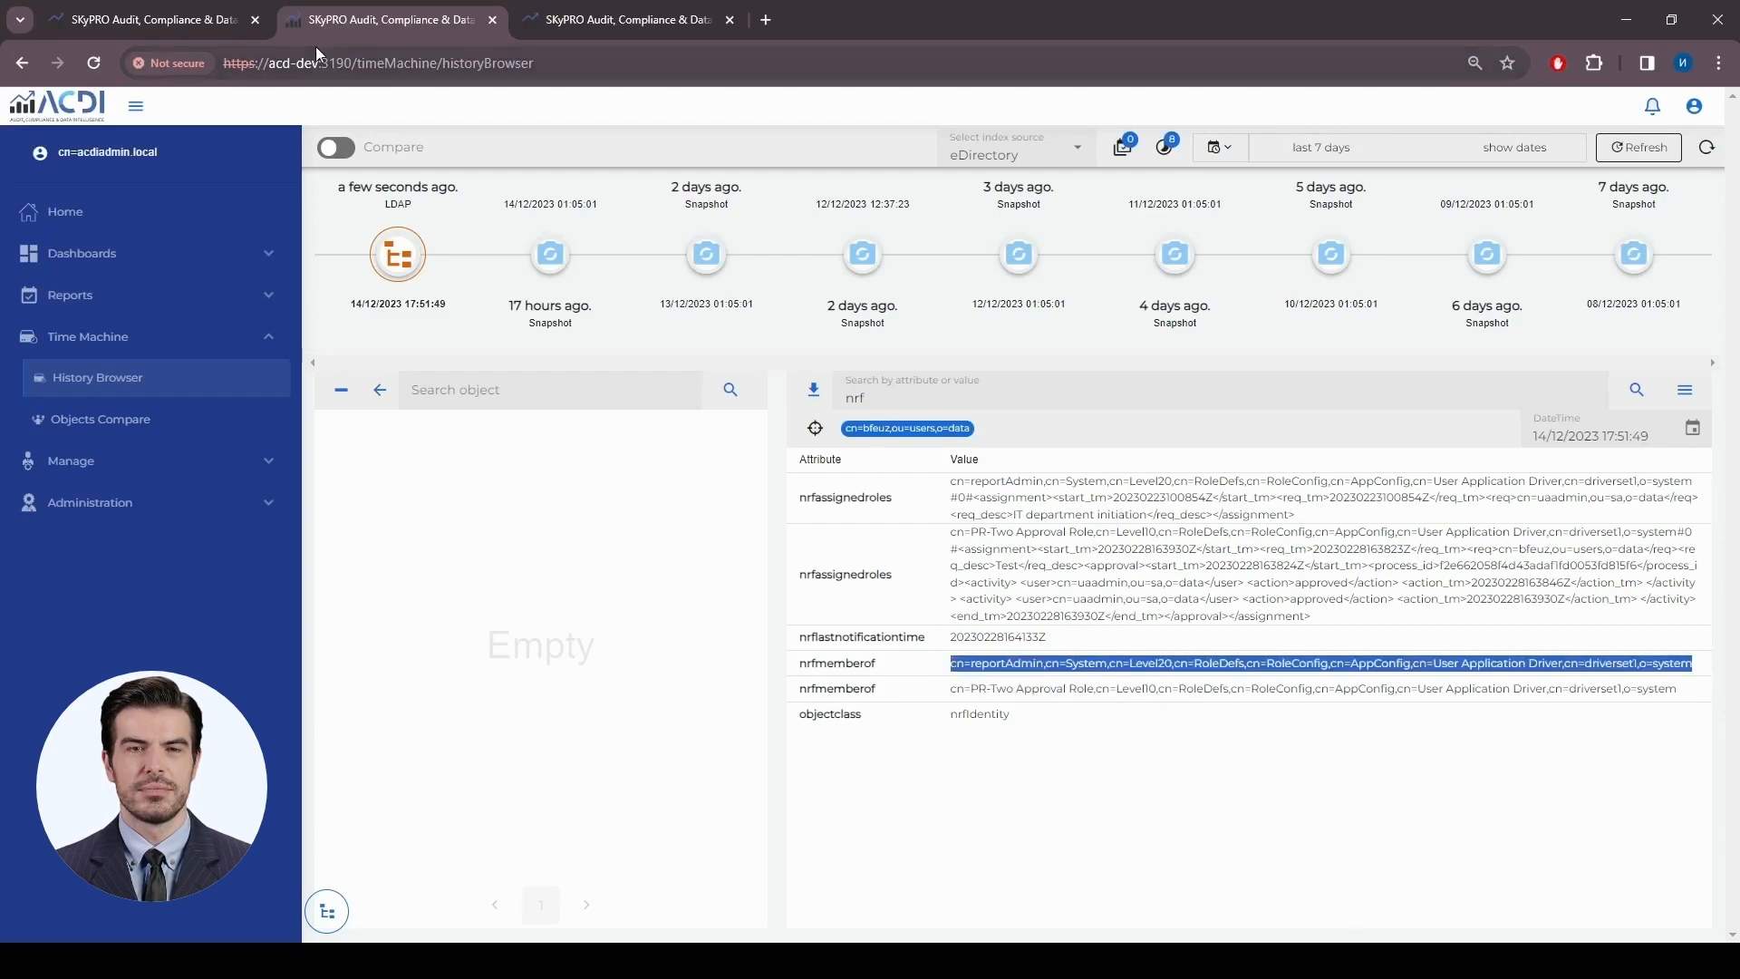
Back in the report editor, add a relation to the role entity with source attribute dn, keeping the link query type as term
click(189, 20)
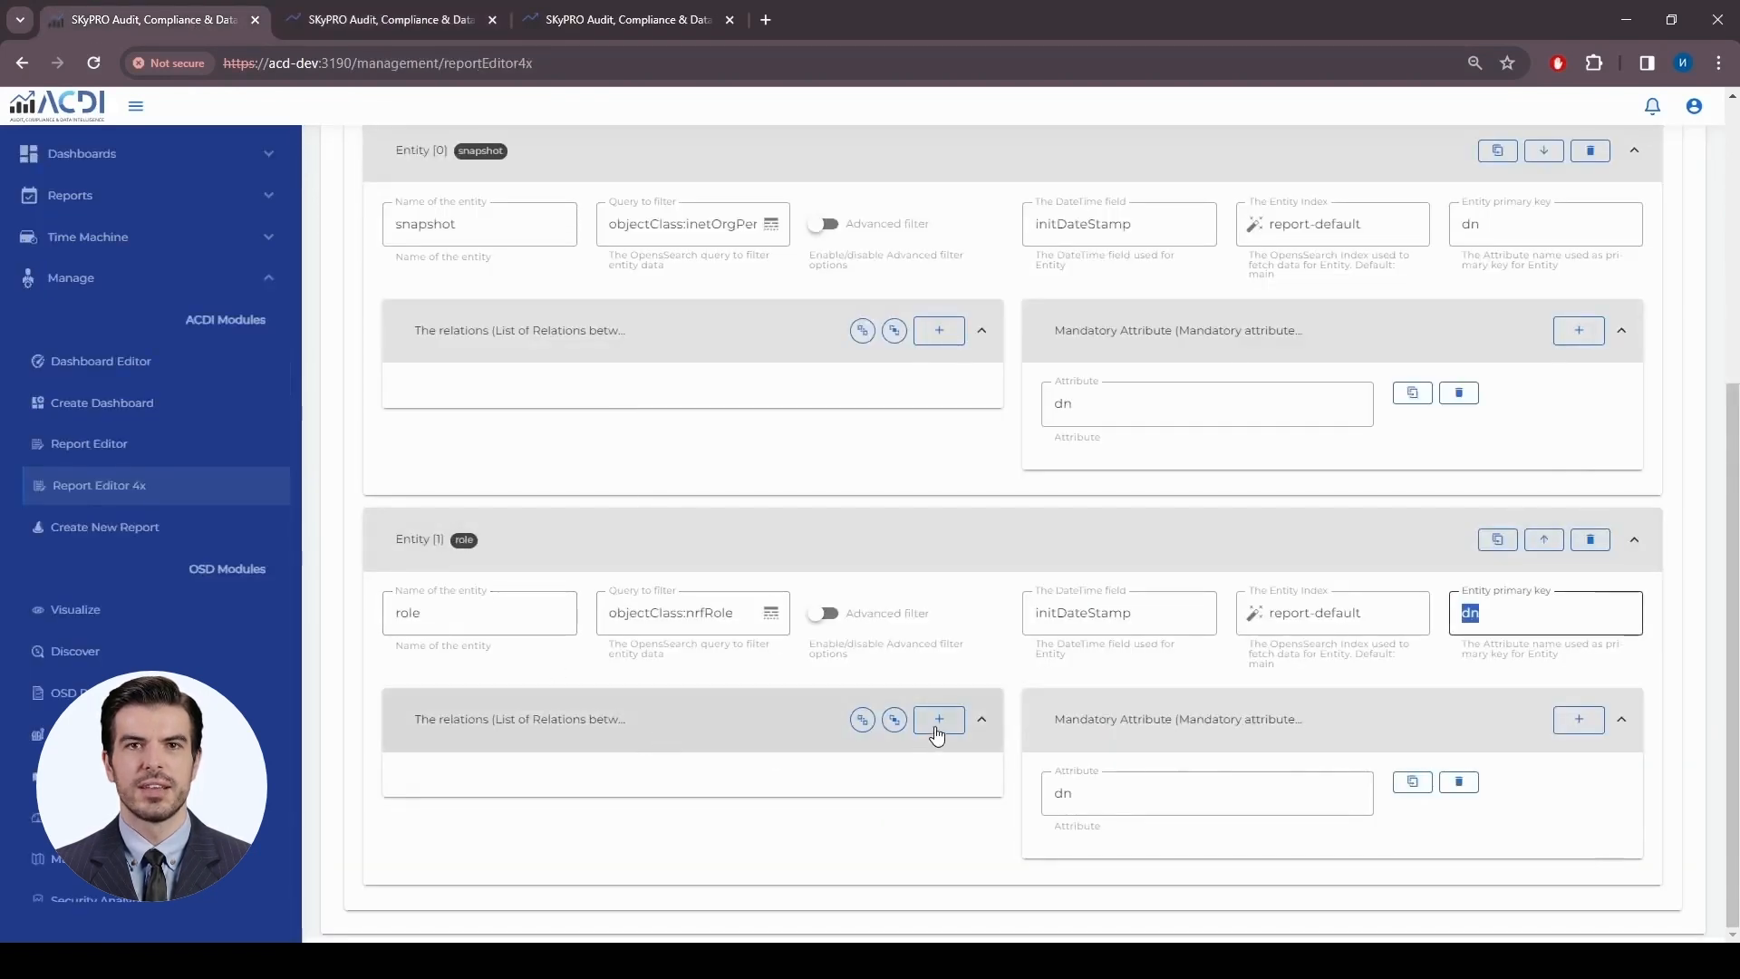
click(937, 725)
scroll(659, 682, down, 3)
click(548, 582)
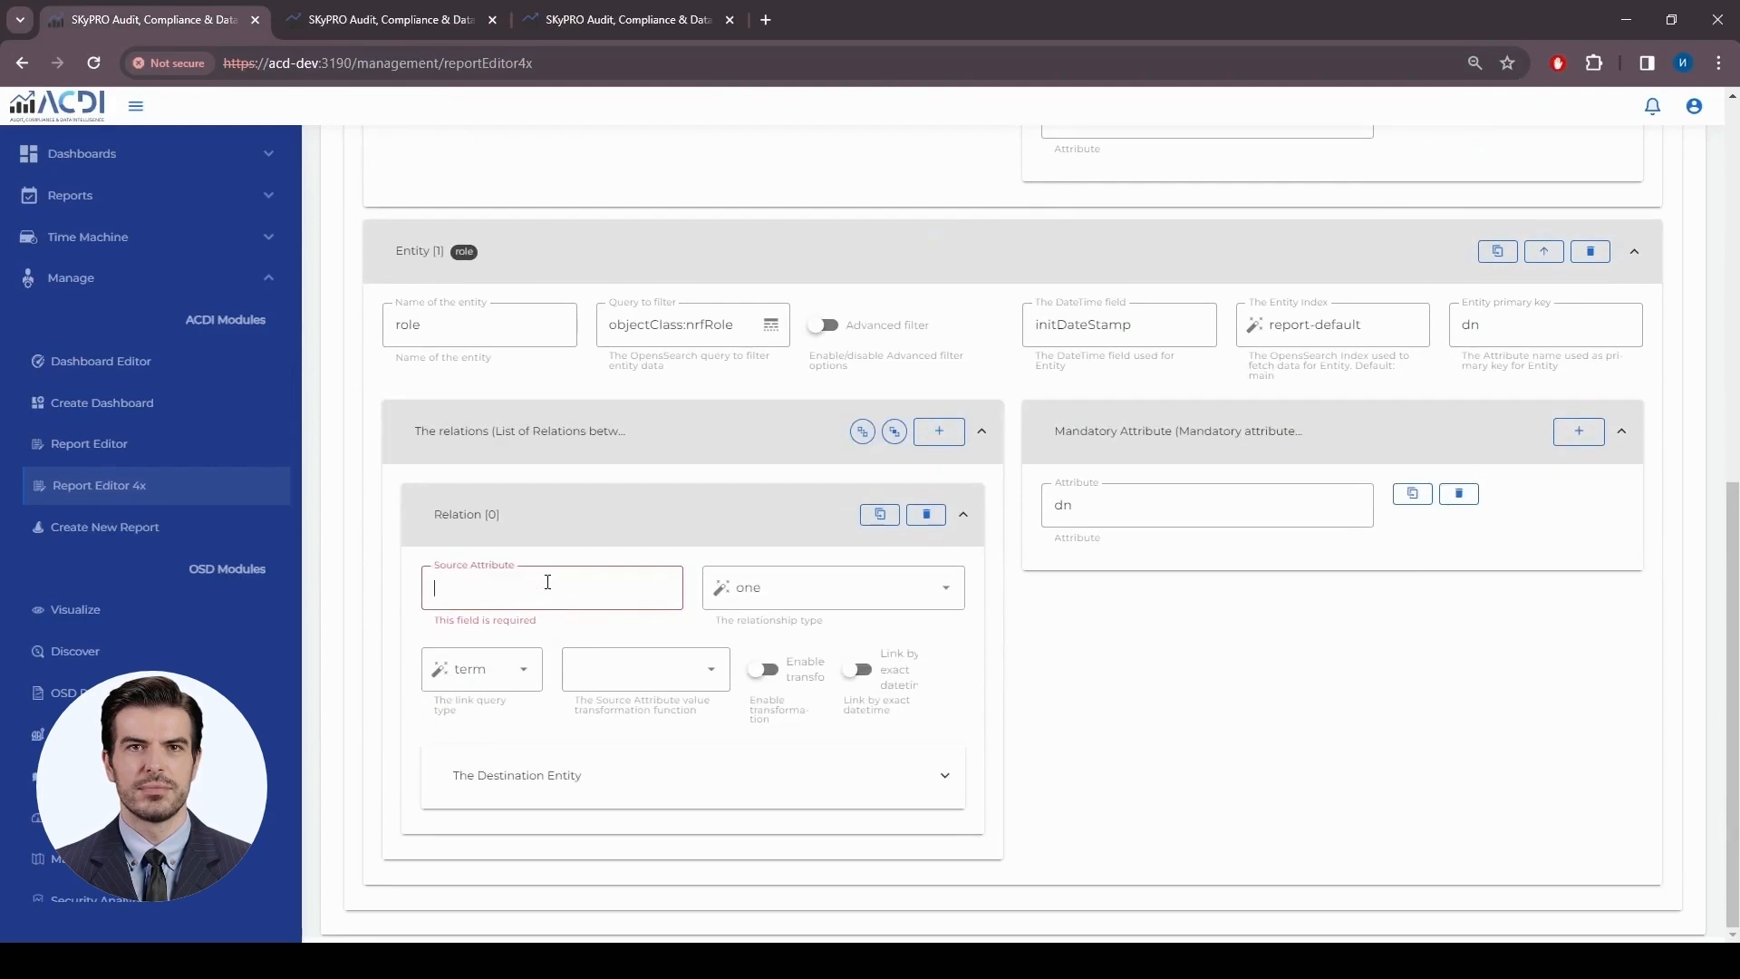
text(dn)
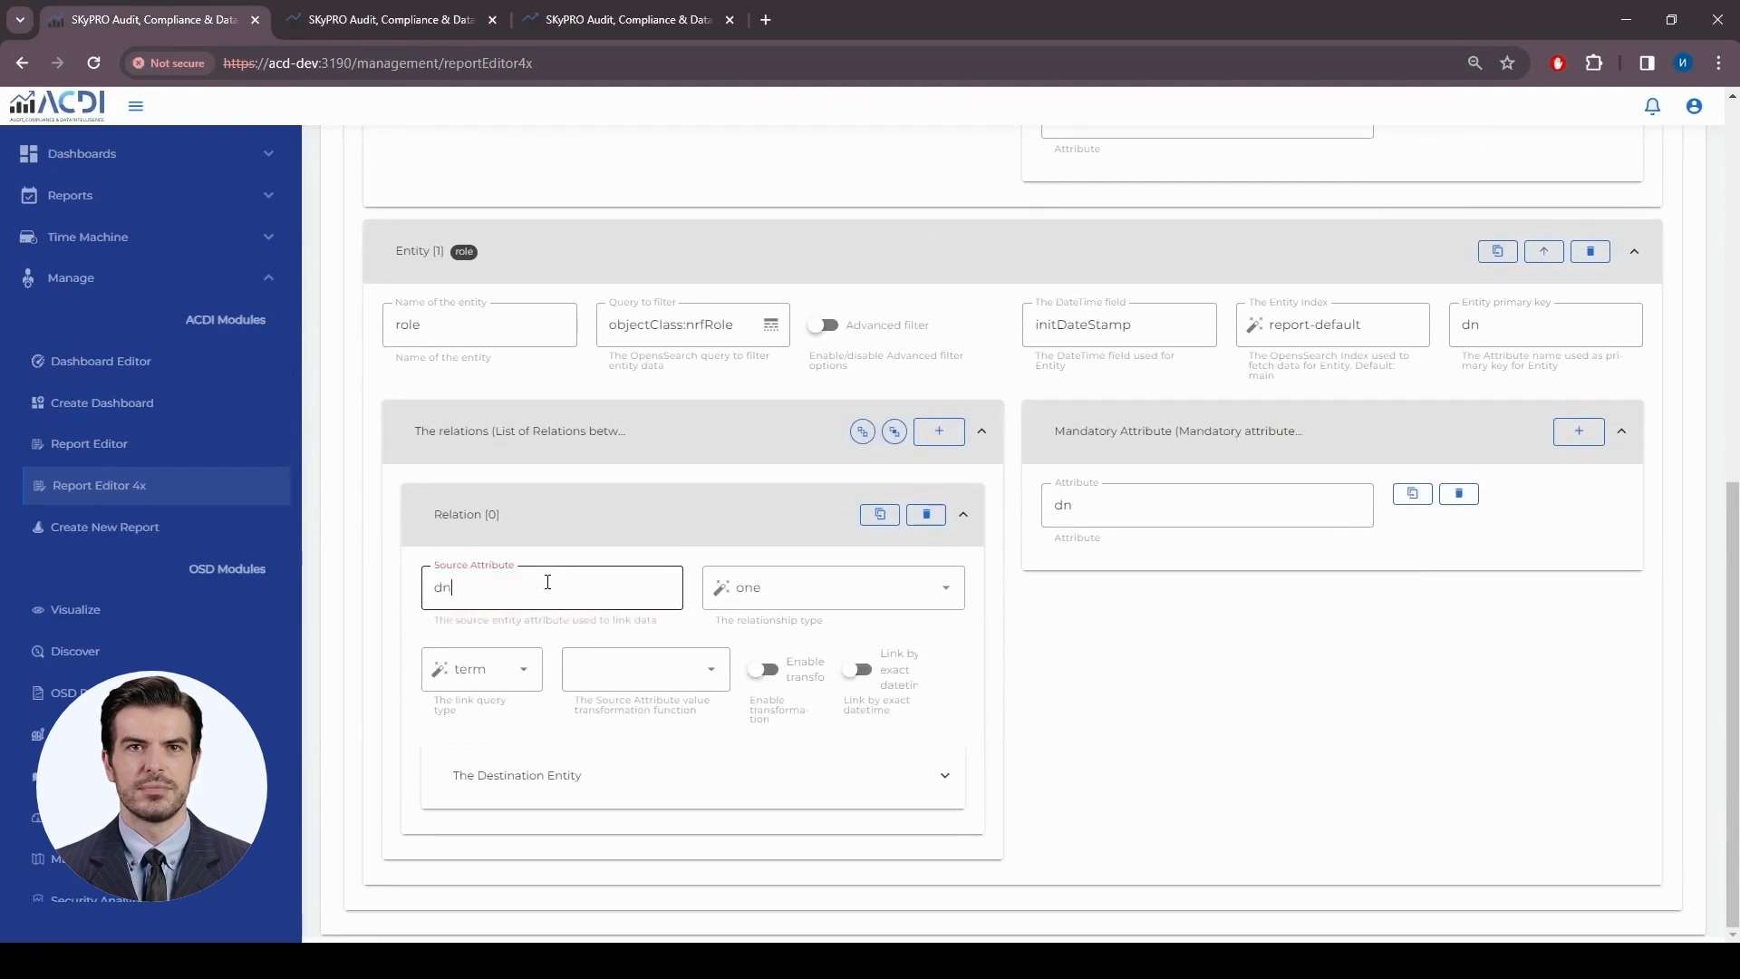
click(509, 680)
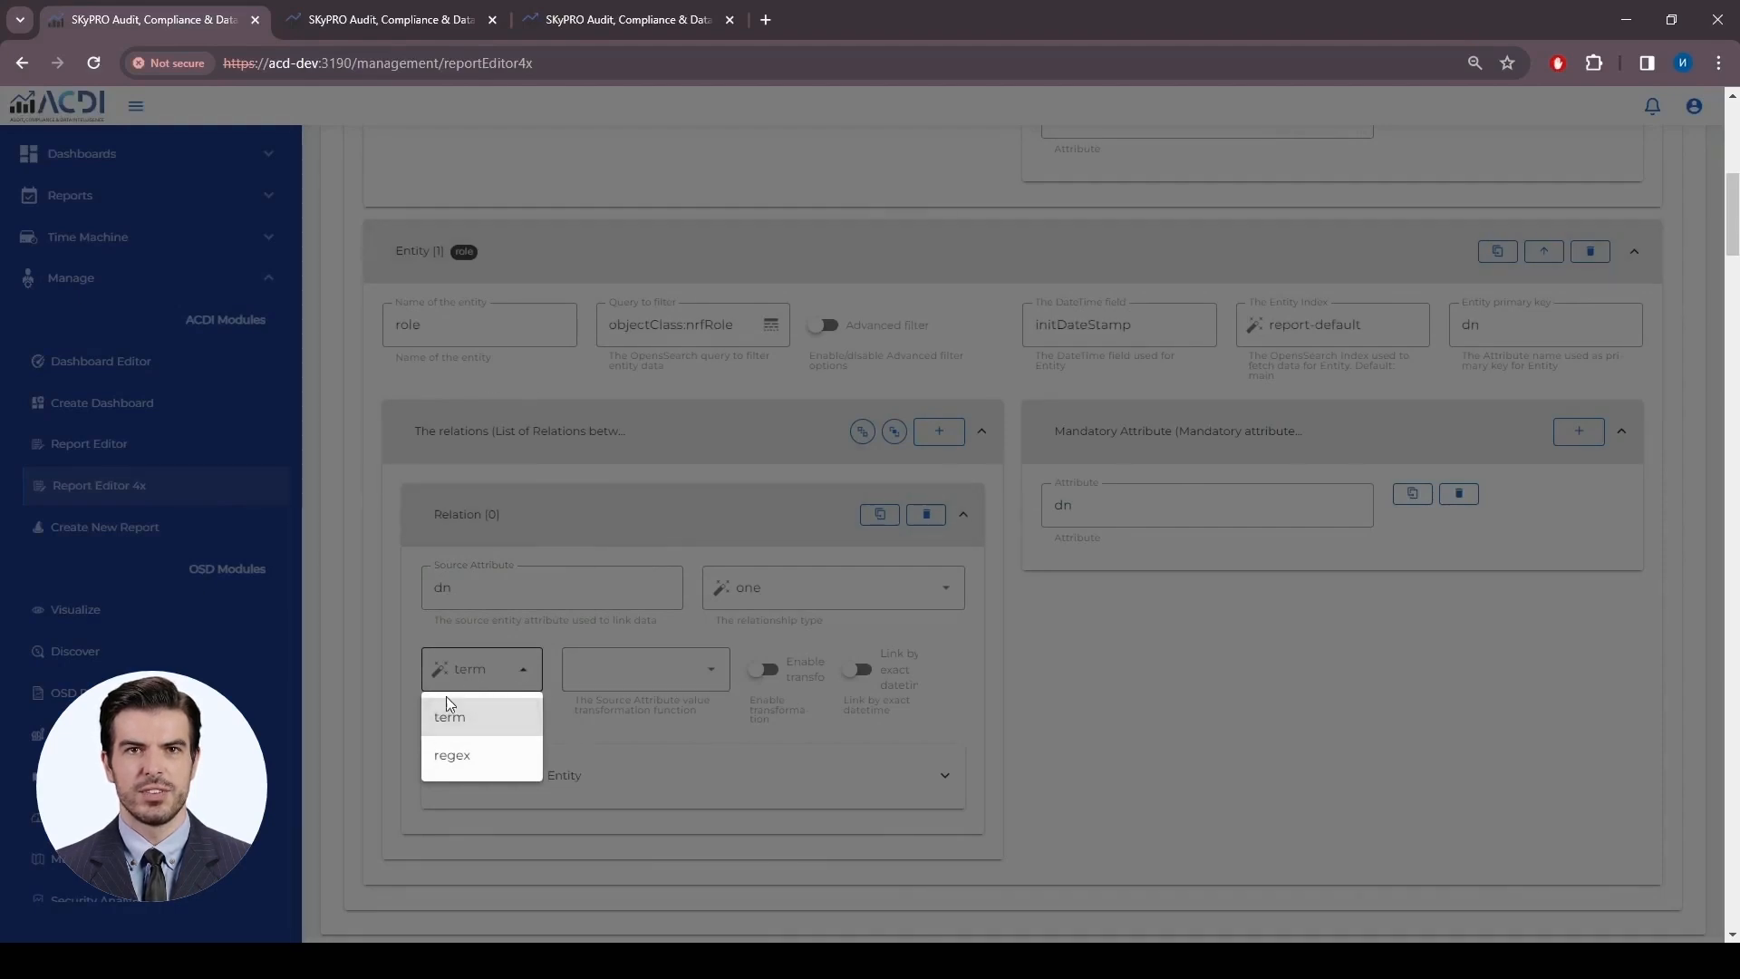
click(509, 679)
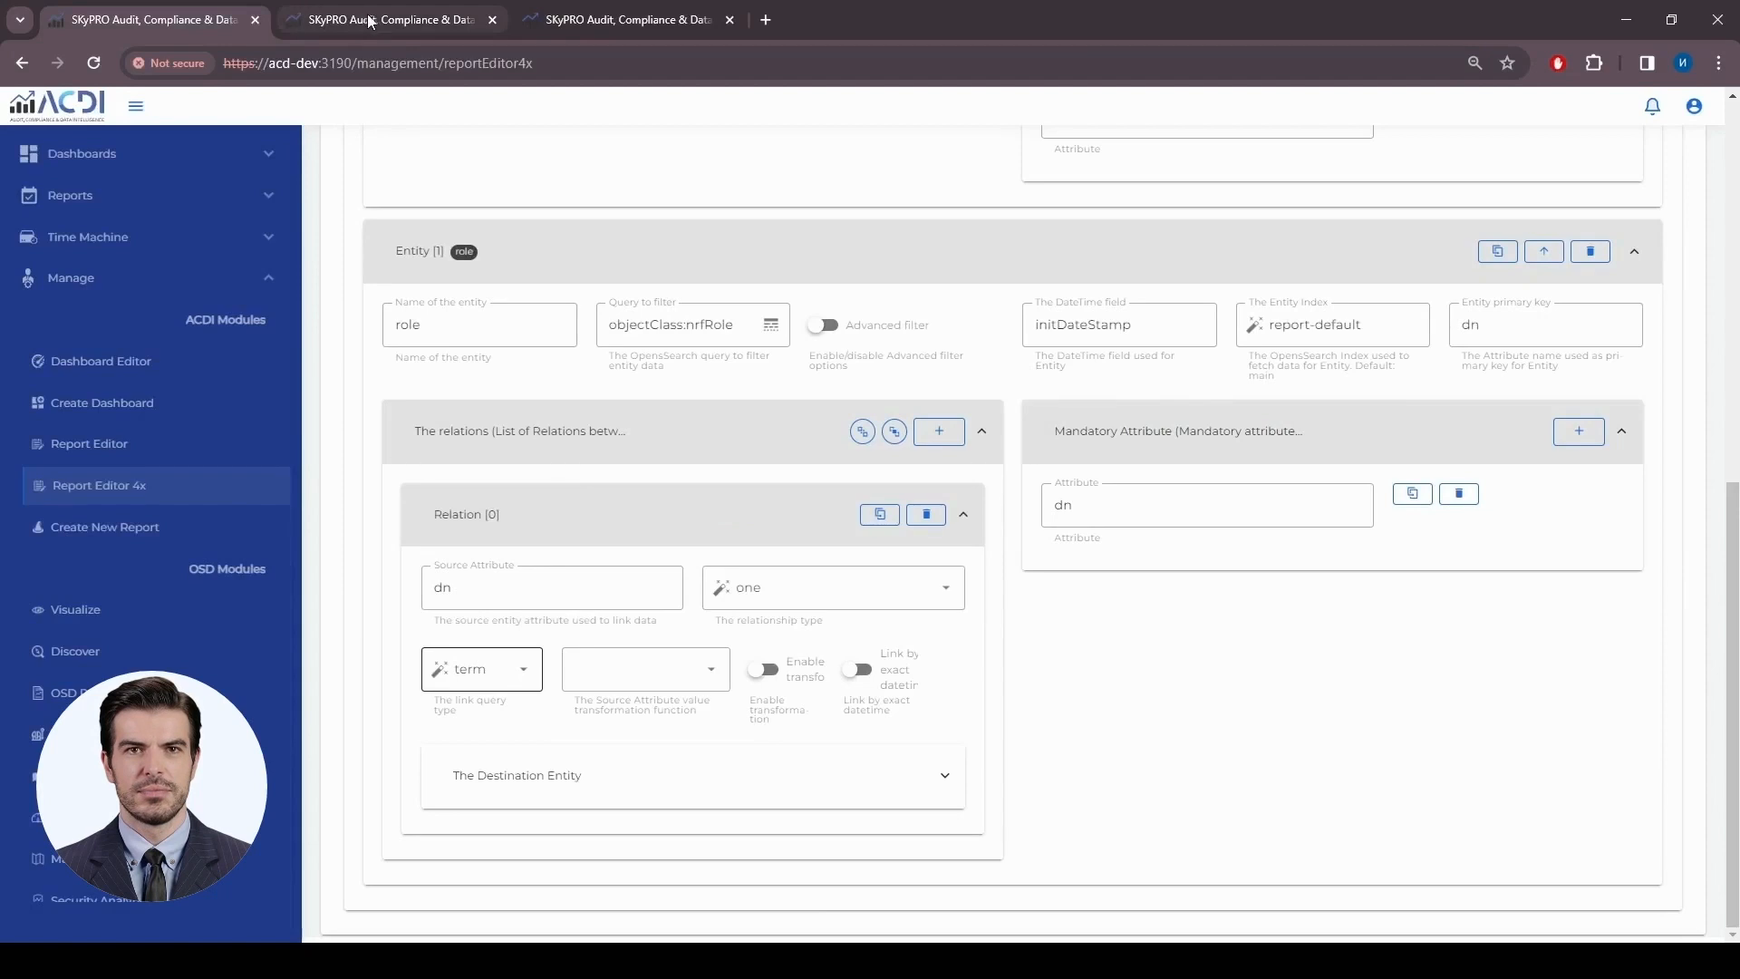
click(715, 675)
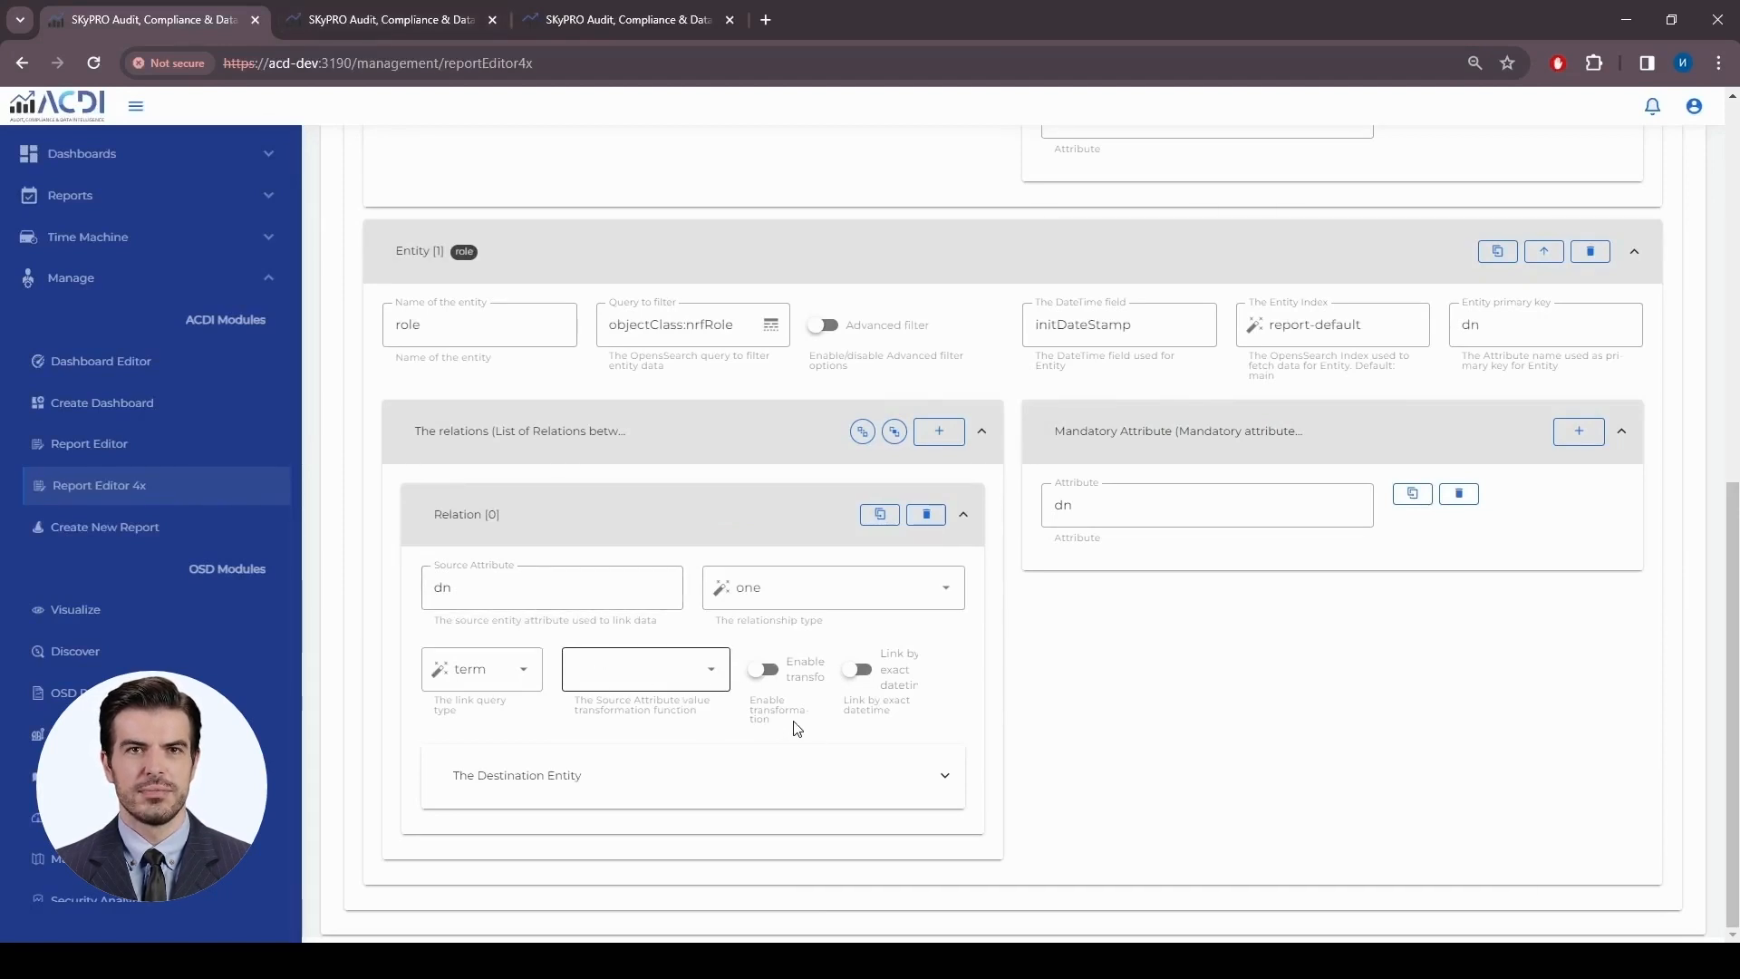
Set the role relation's destination entity to snapshot with destination attribute nrfMemberOf and relationship type many
click(835, 778)
scroll(816, 784, down, 1)
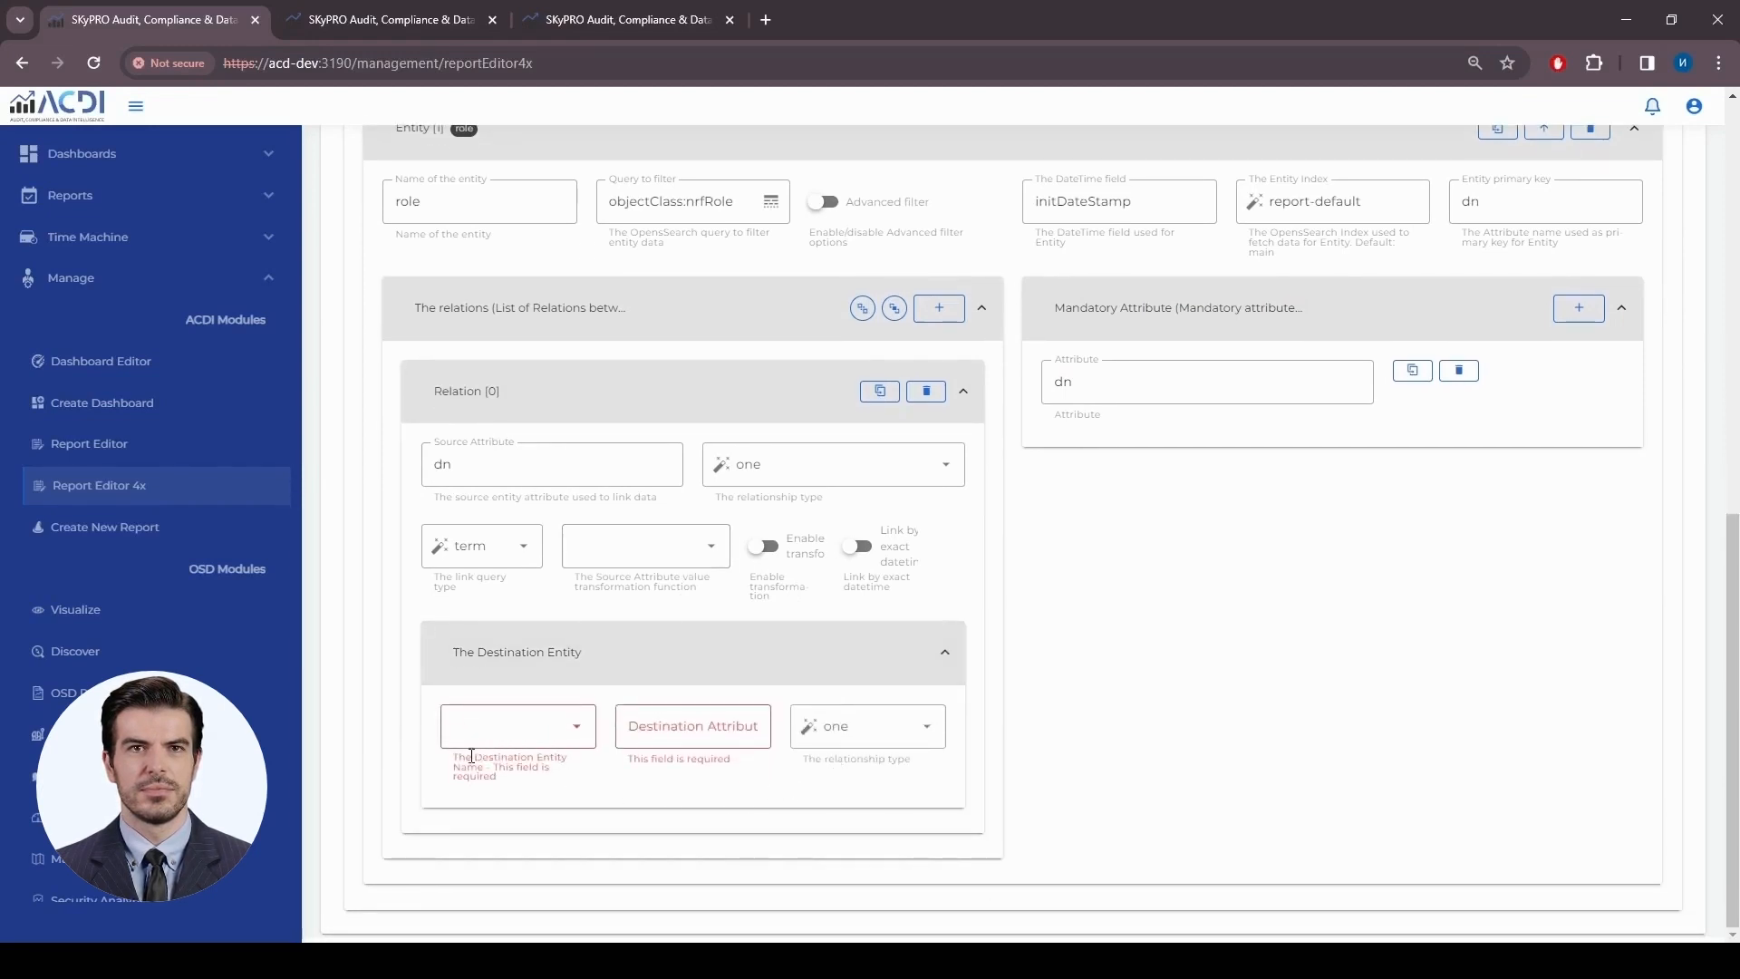
click(574, 733)
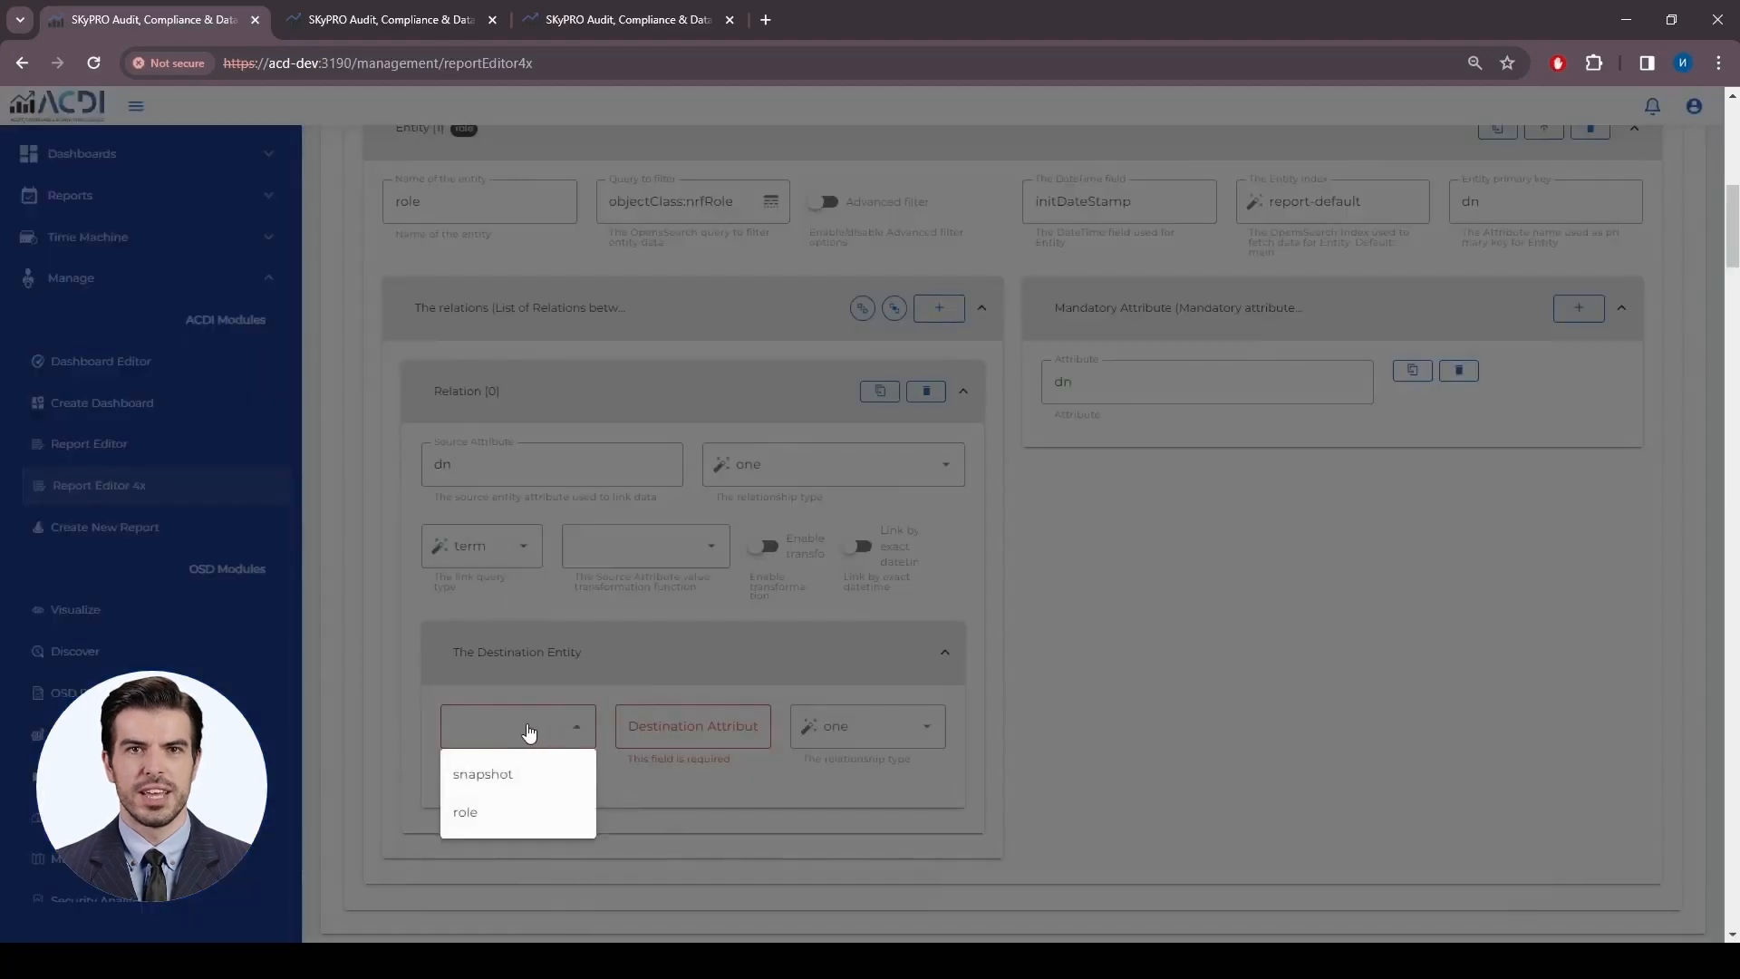
click(504, 777)
click(645, 736)
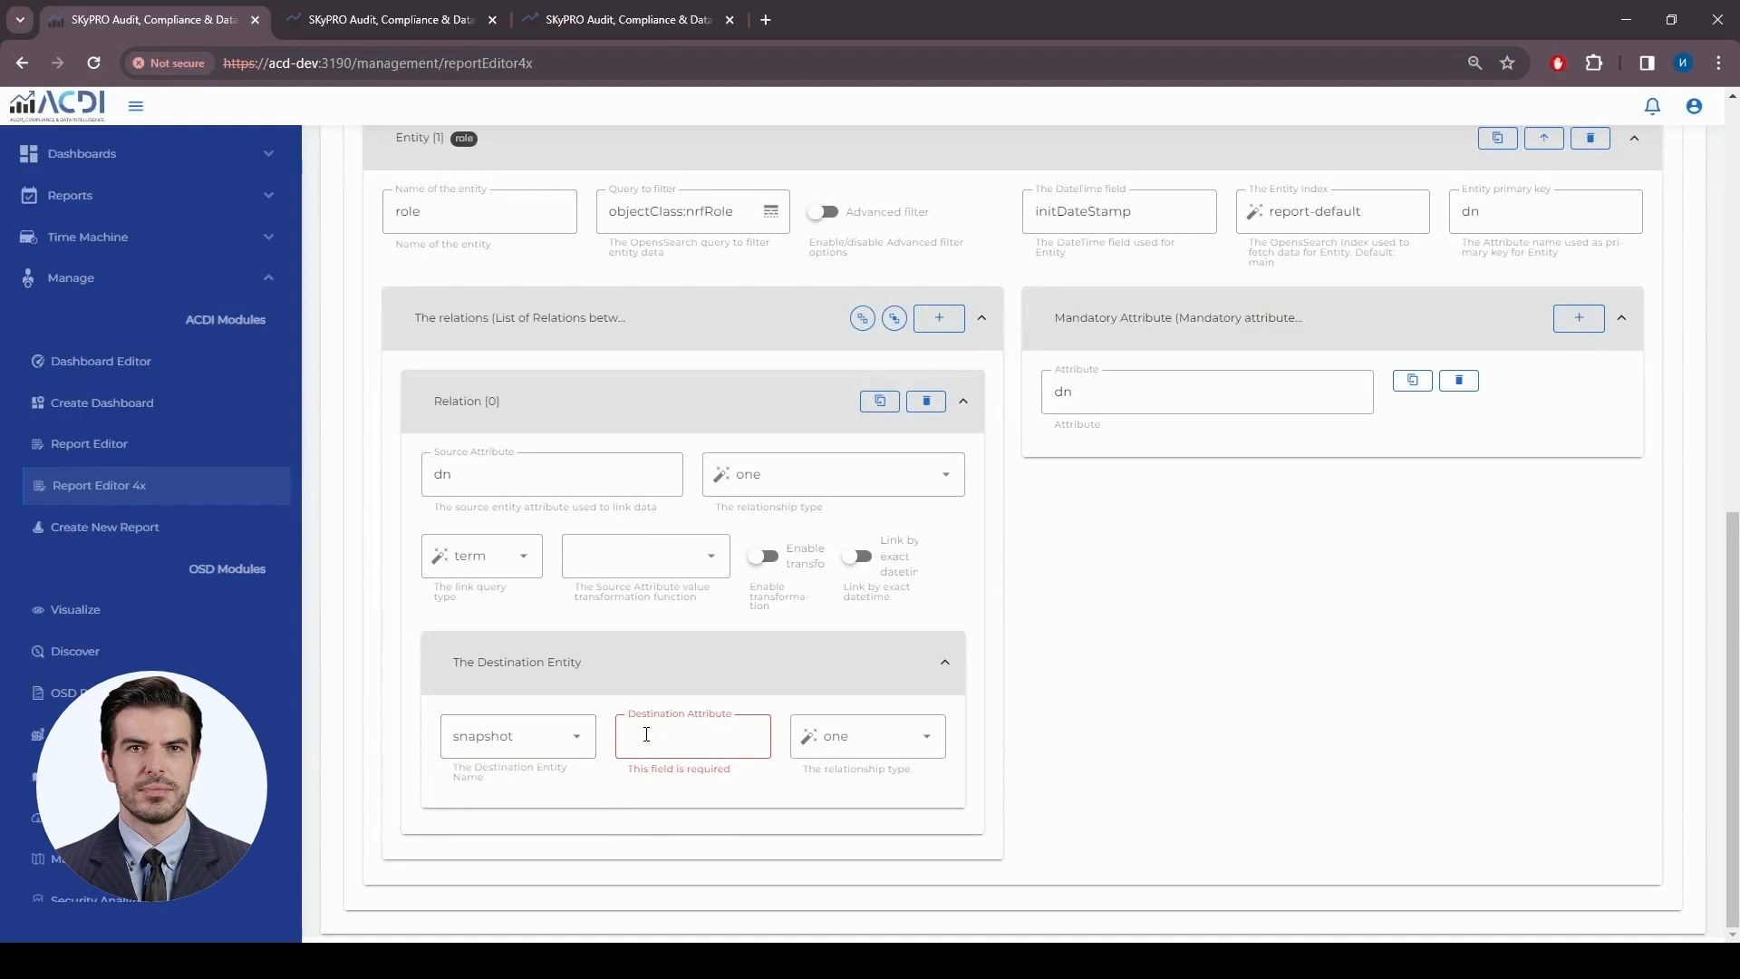
text(nrfMemberOf)
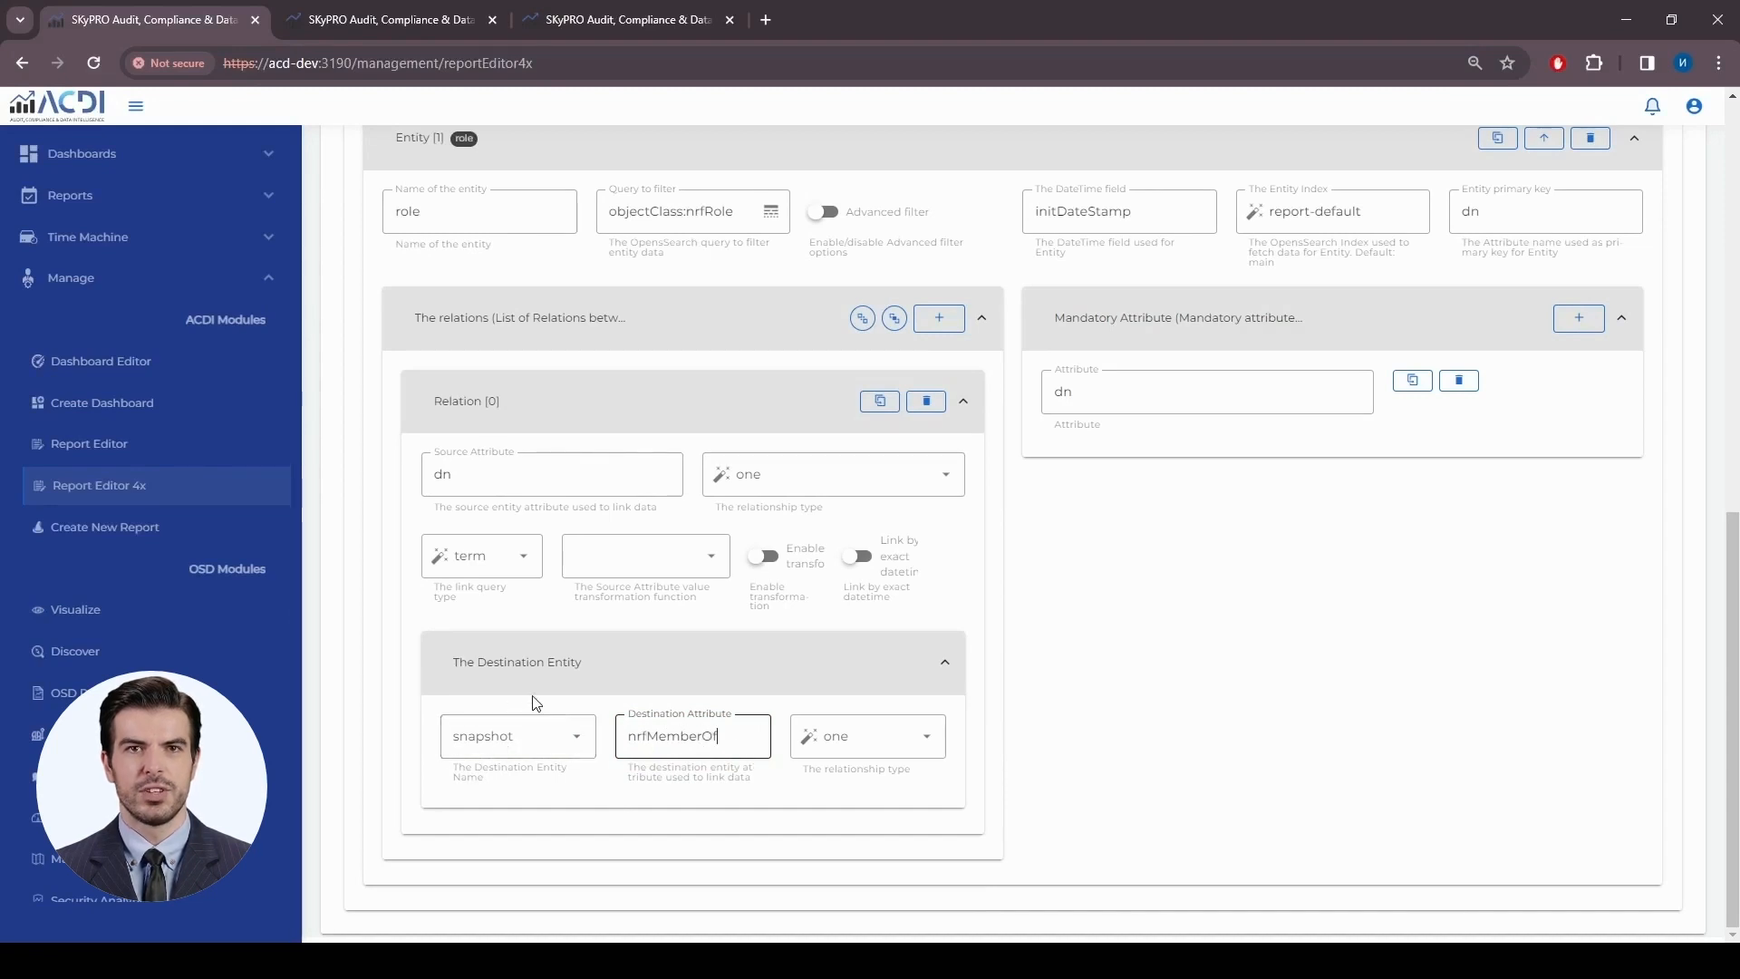
click(884, 749)
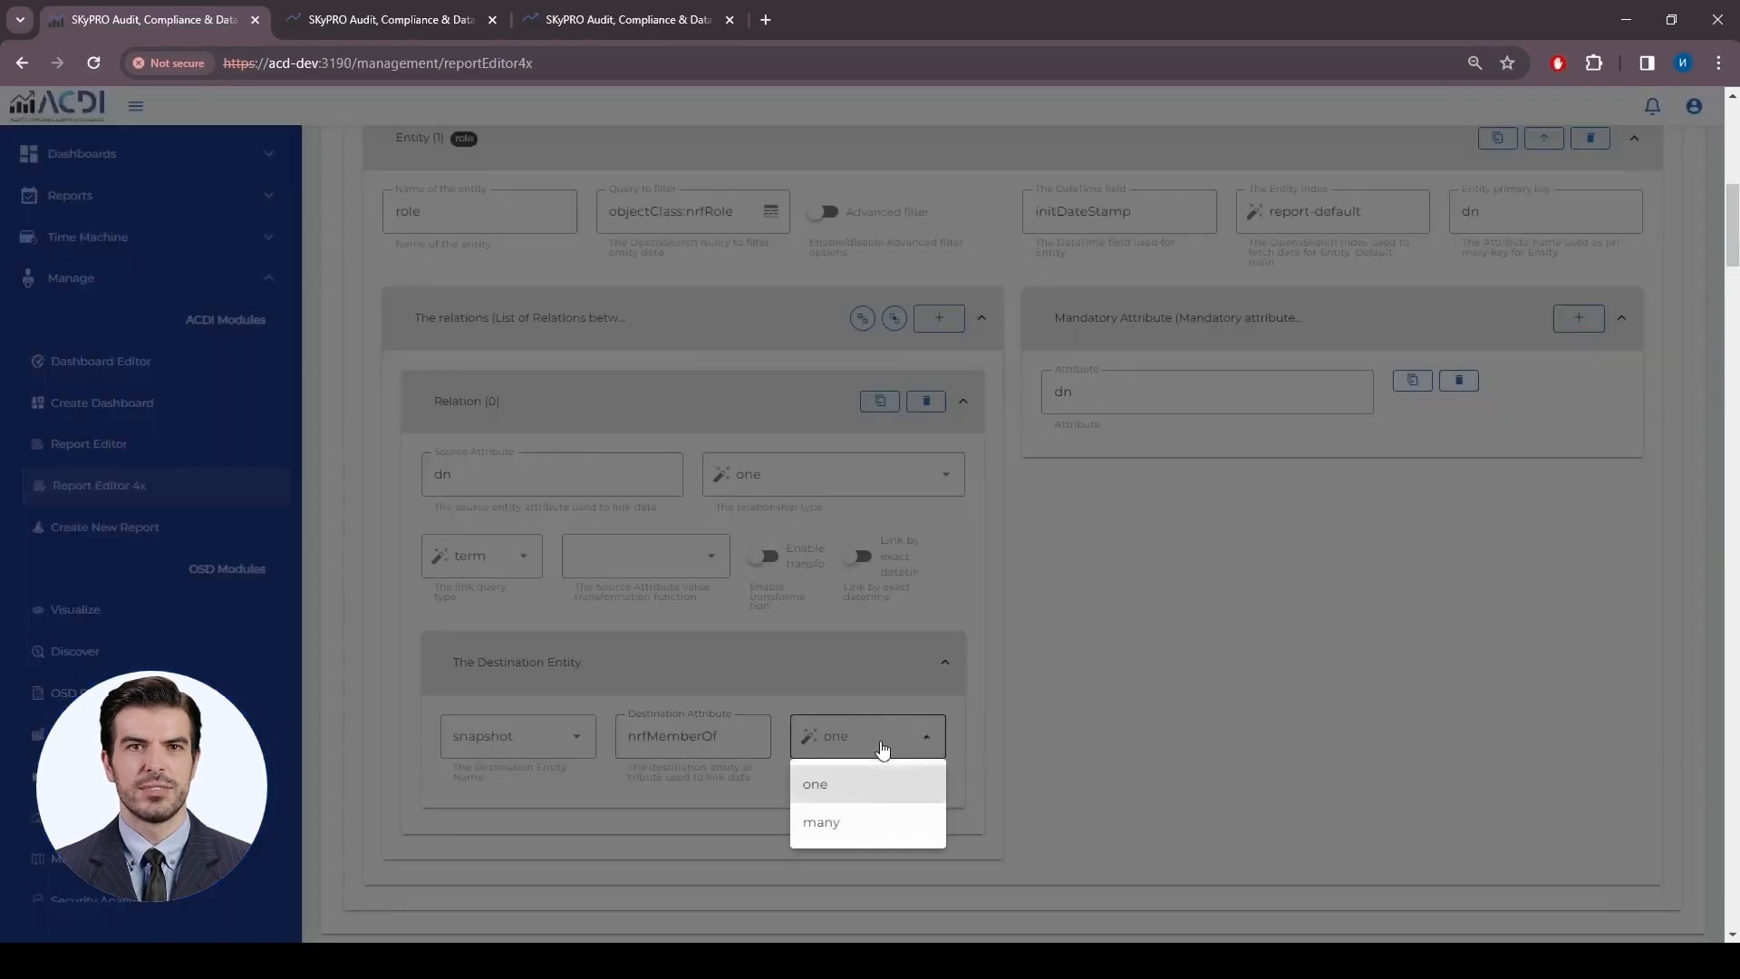
click(855, 823)
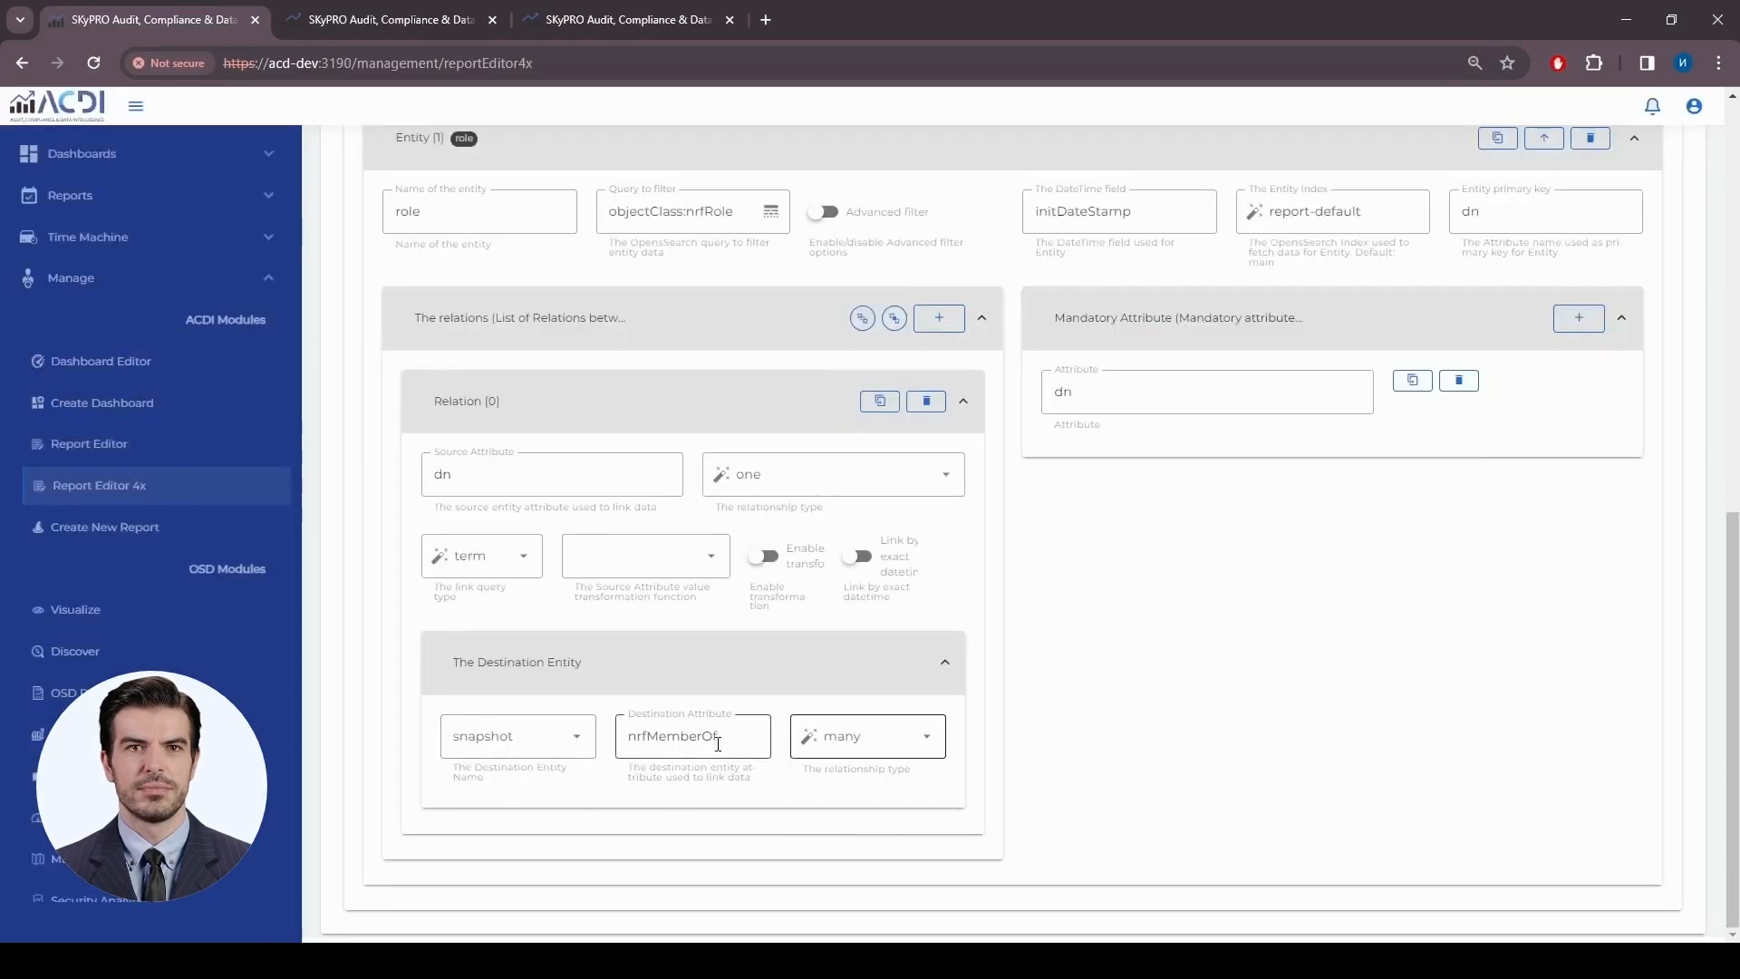
Check the user's nrfmemberof values in the History Browser and return to the report editor
click(435, 19)
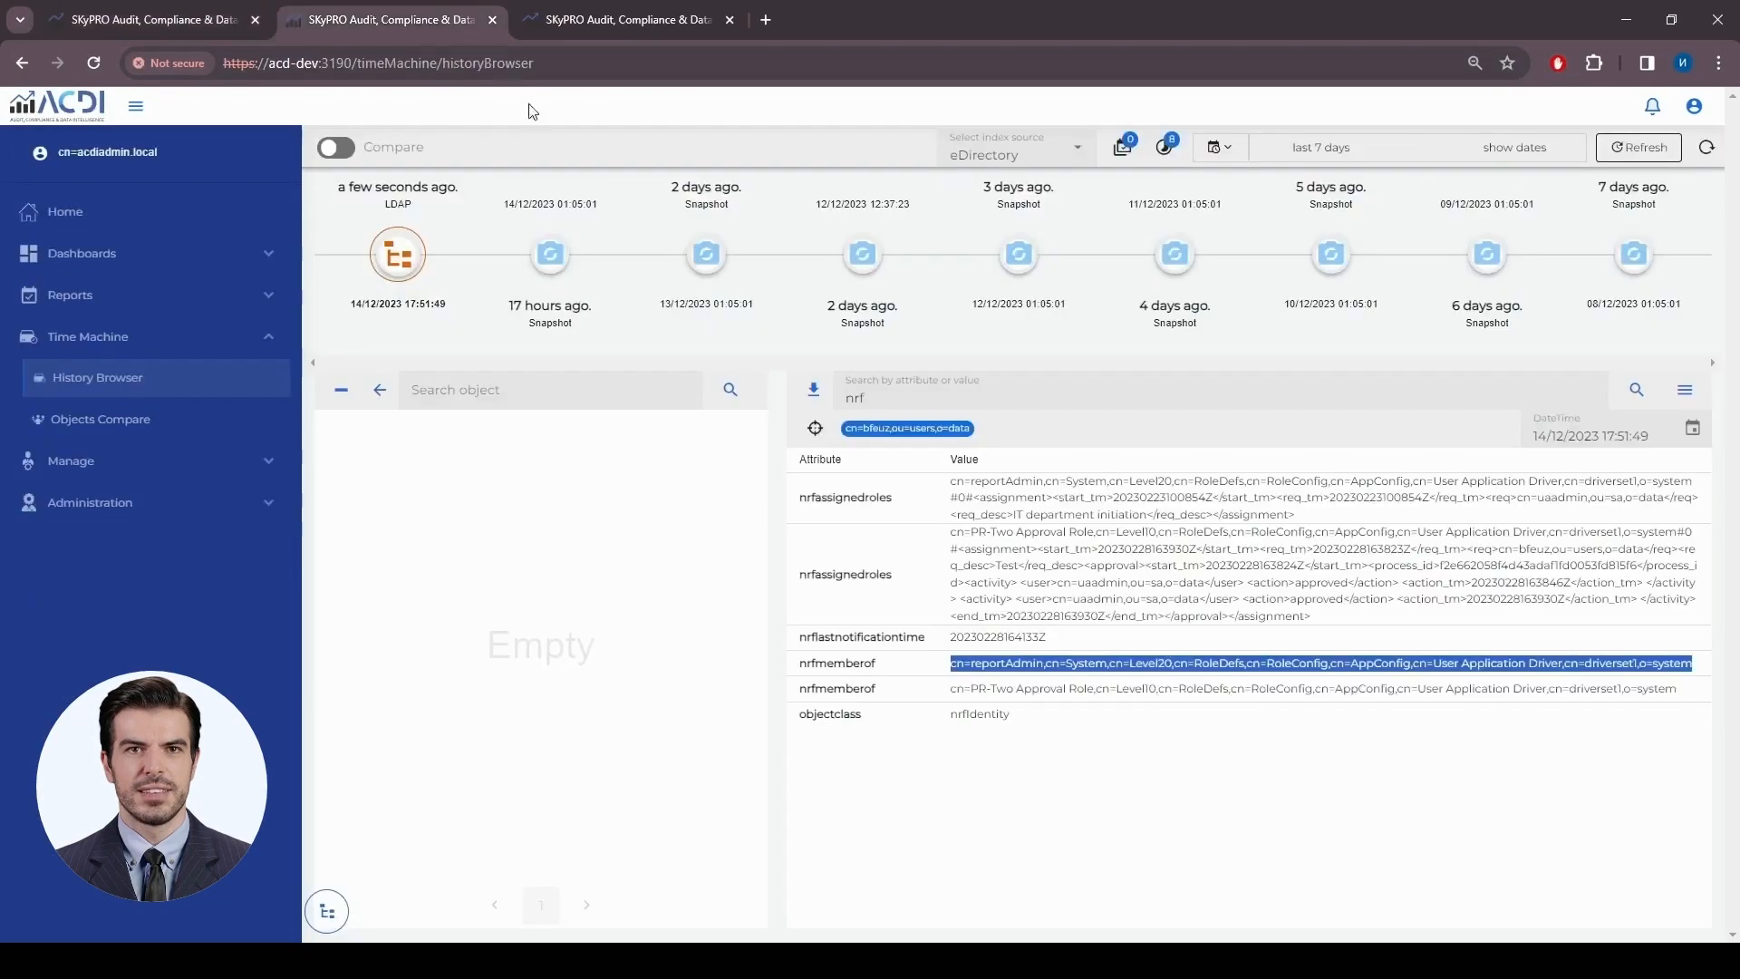
click(177, 16)
scroll(937, 785, up, 1)
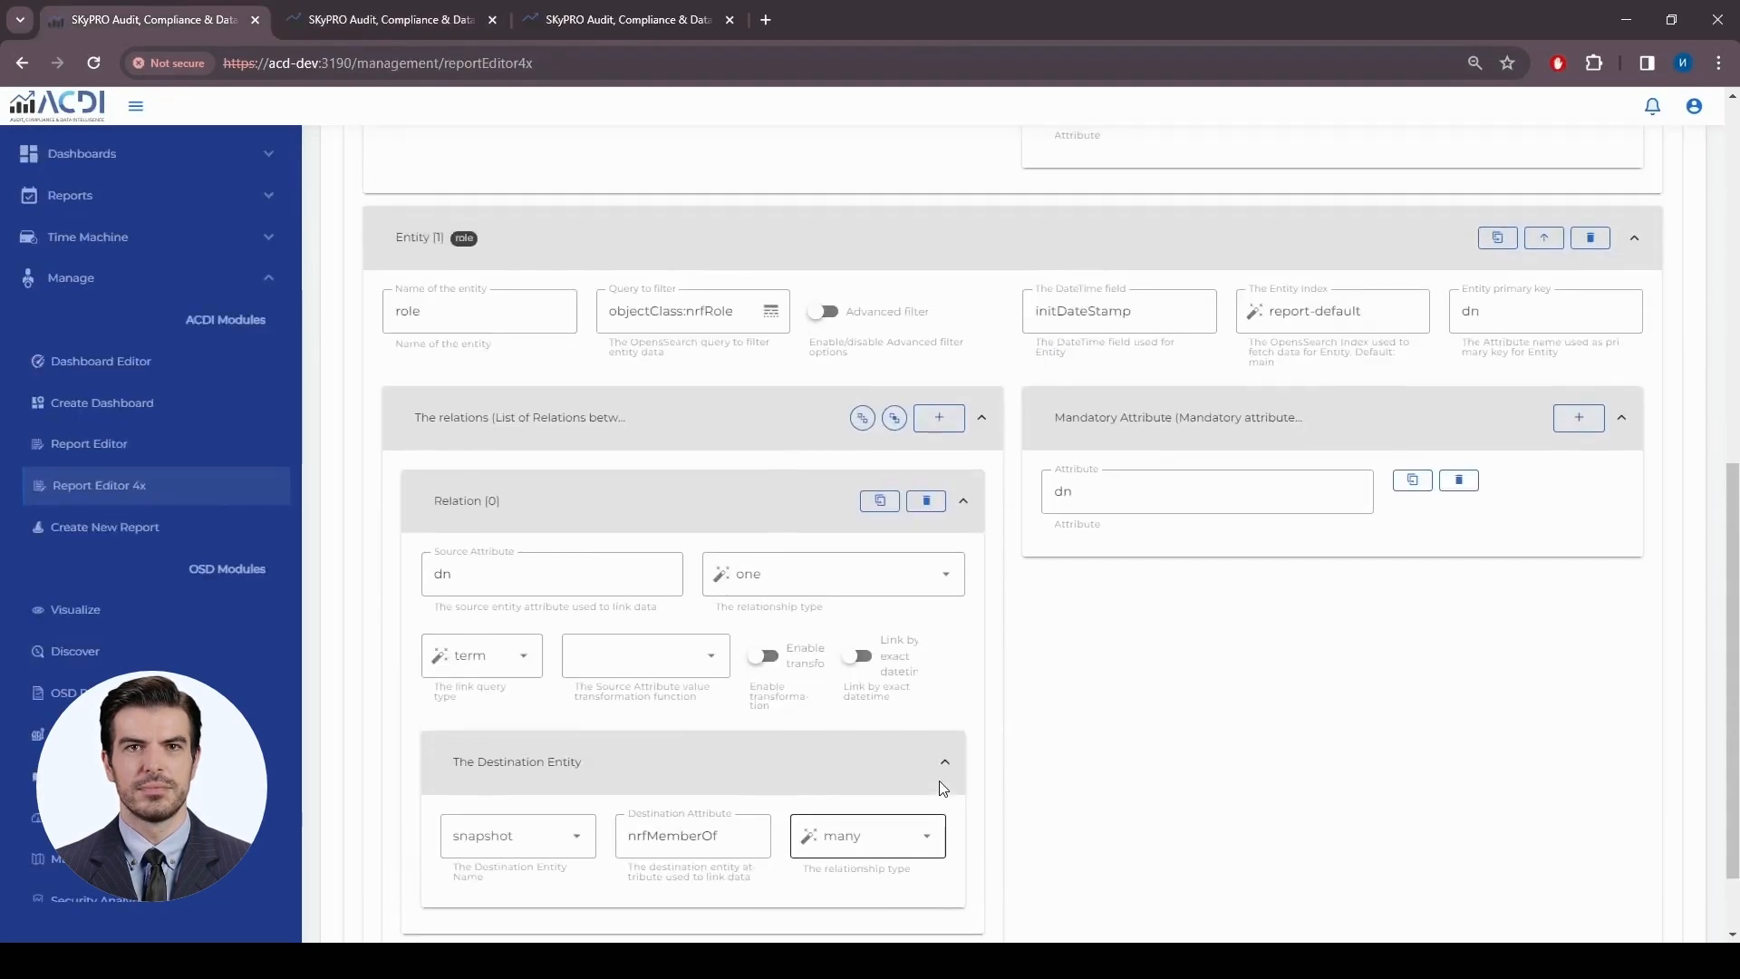
Collapse the role entity's relation and add a relation to the snapshot entity with source attribute nrfMemberOf
click(781, 504)
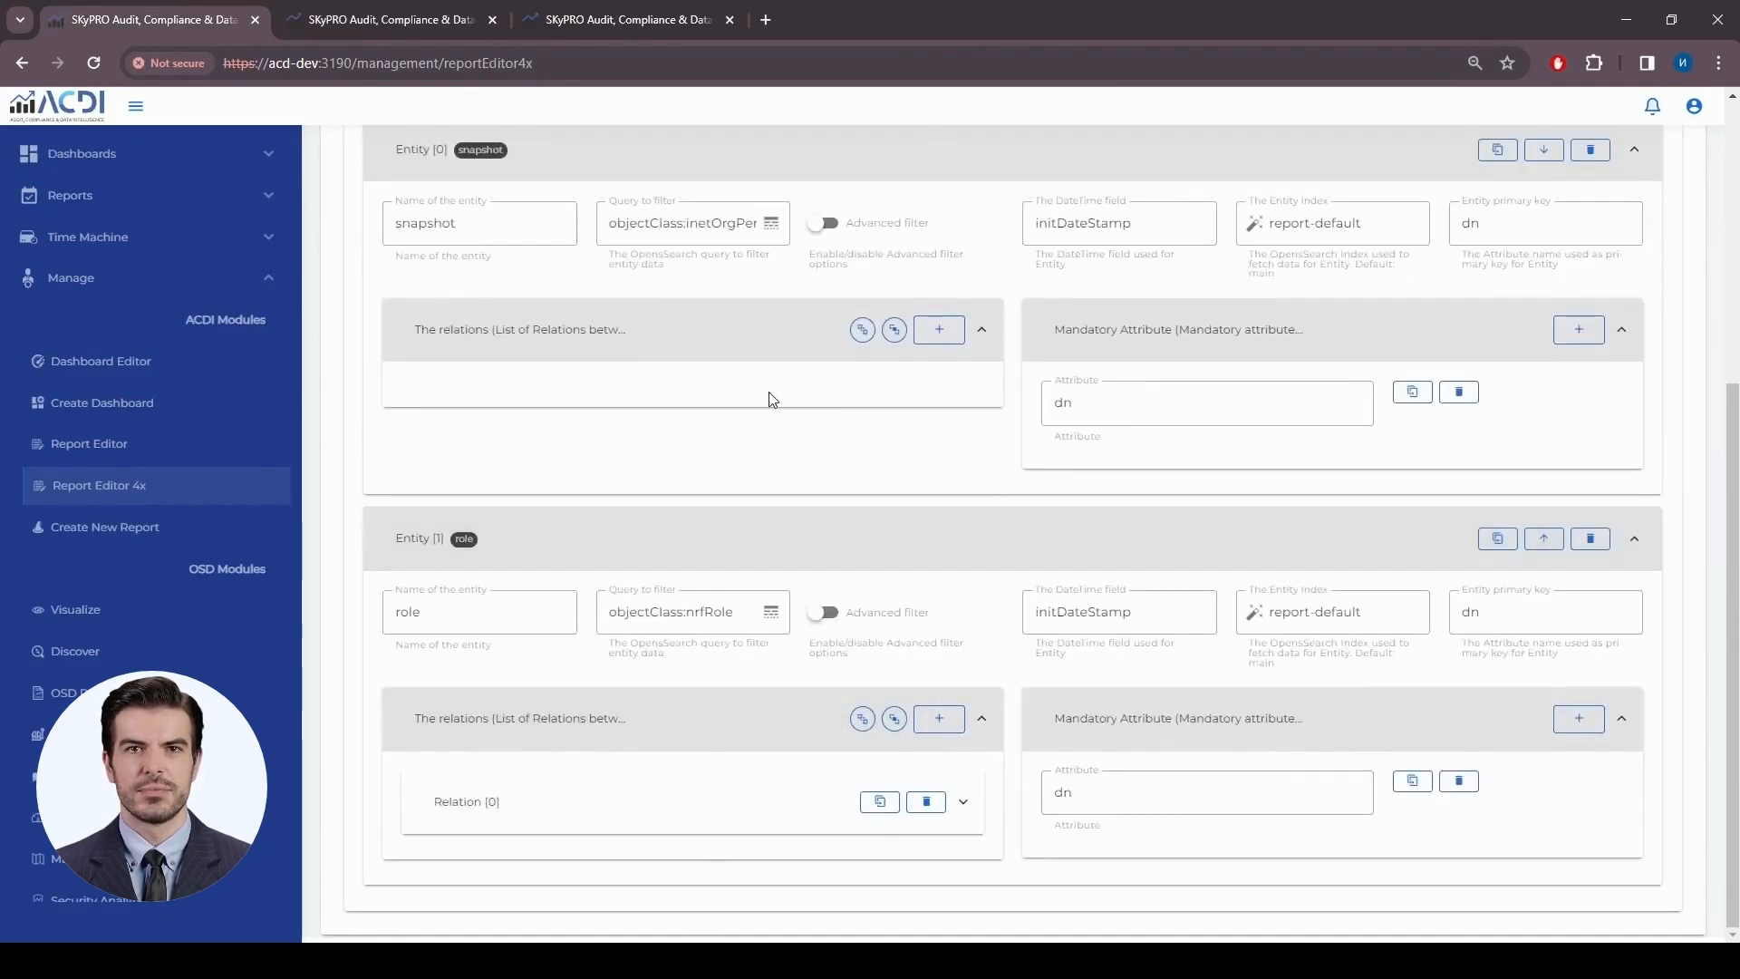
scroll(771, 399, up, 3)
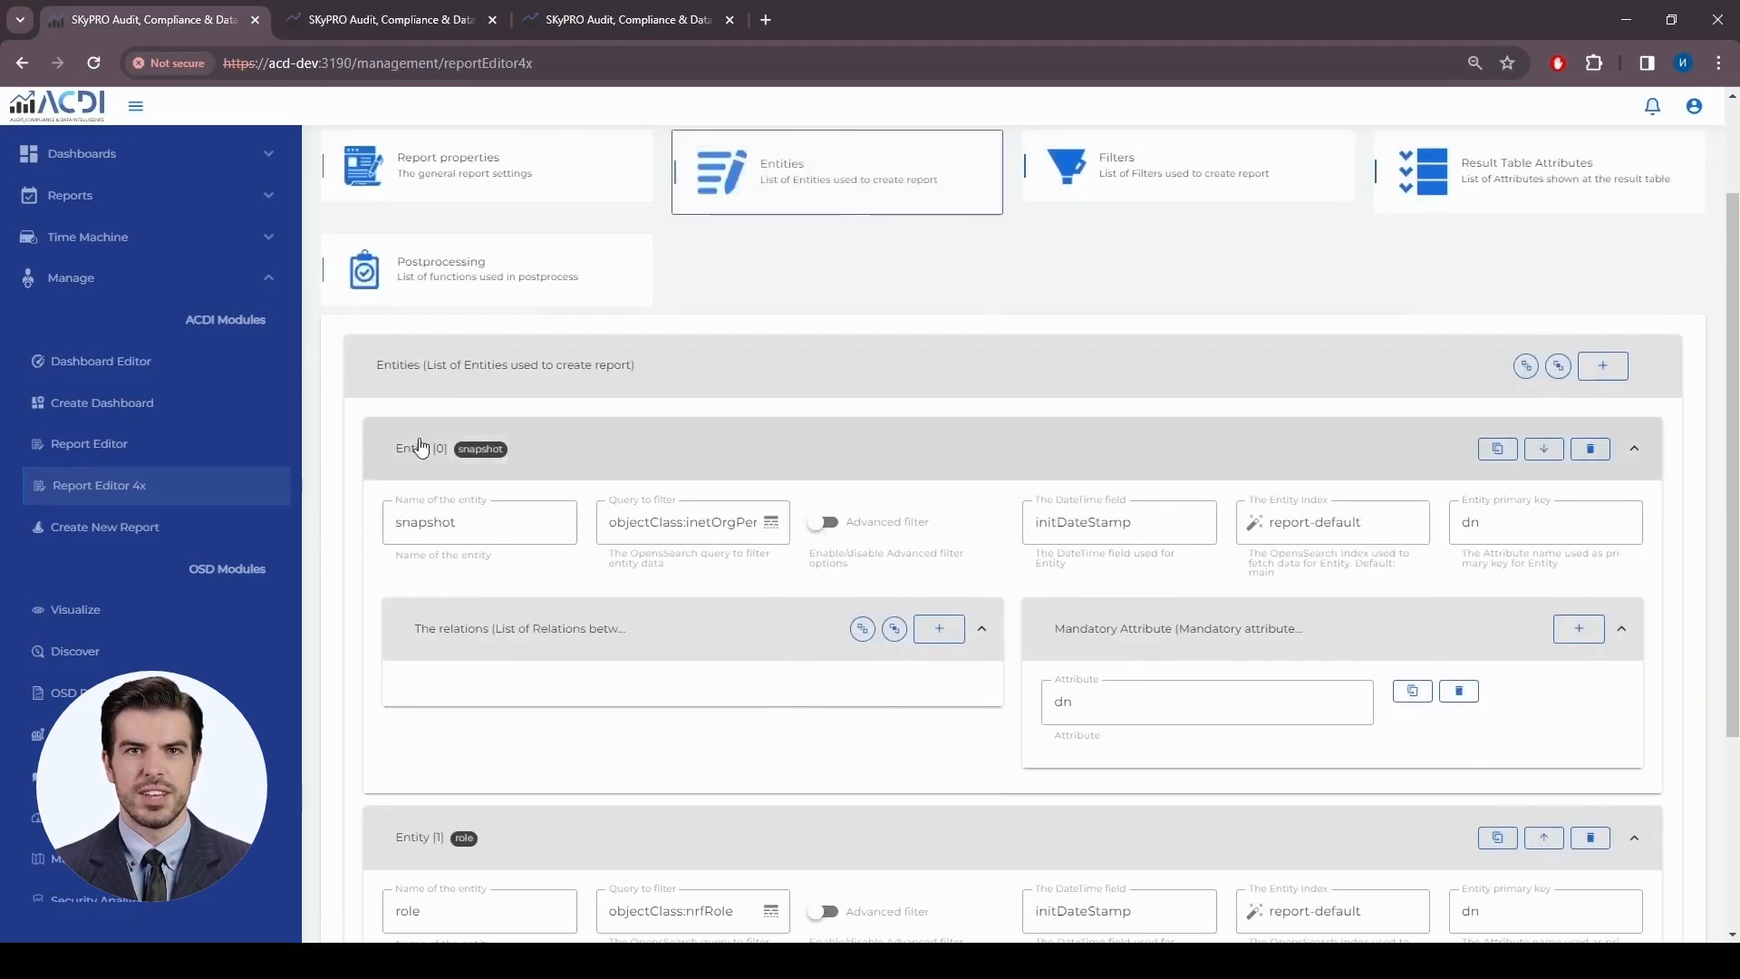
click(938, 629)
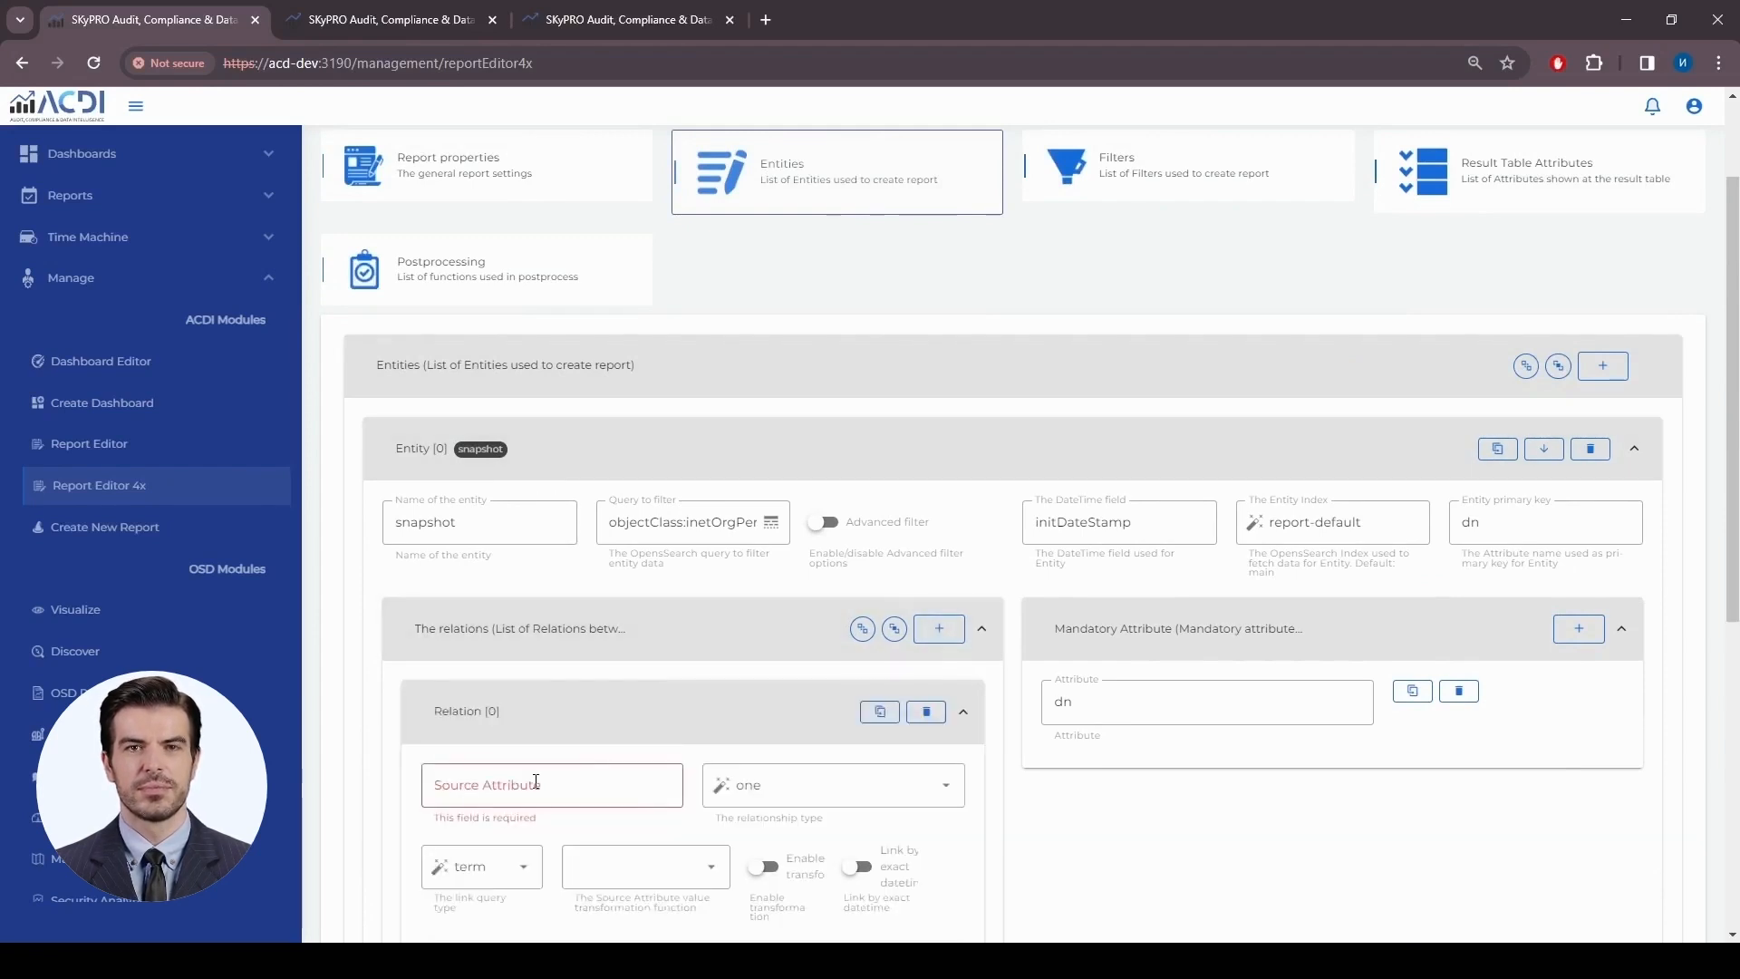
click(536, 781)
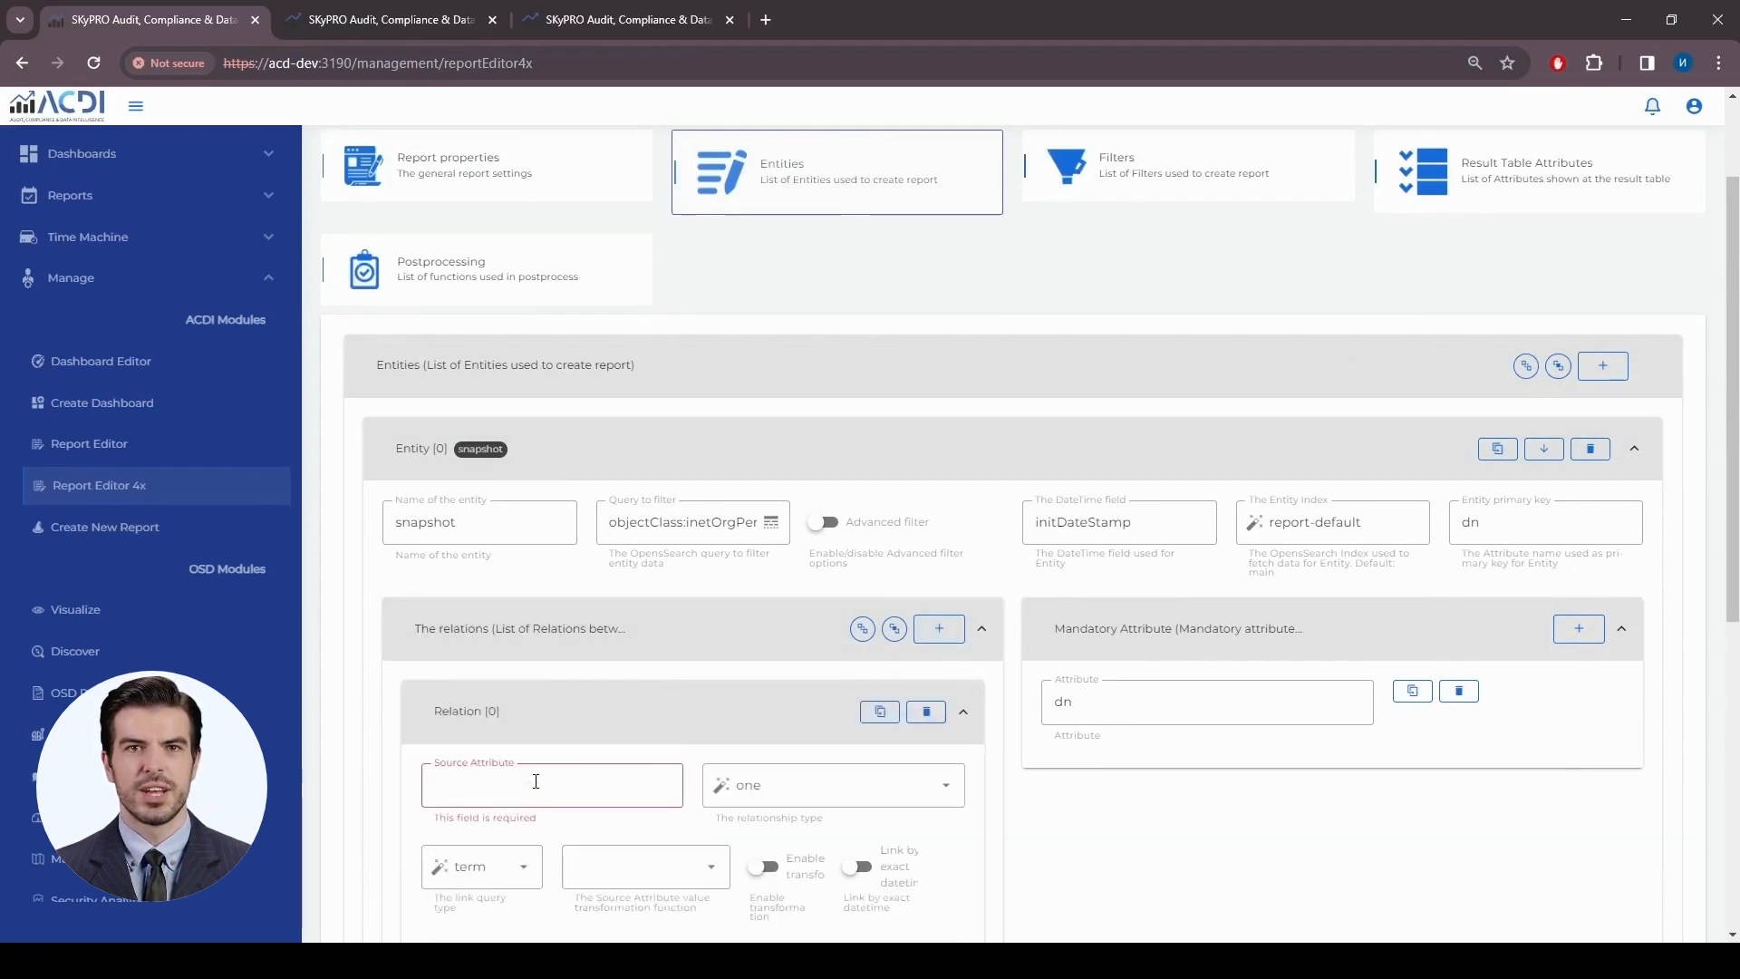
text(nrfMember)
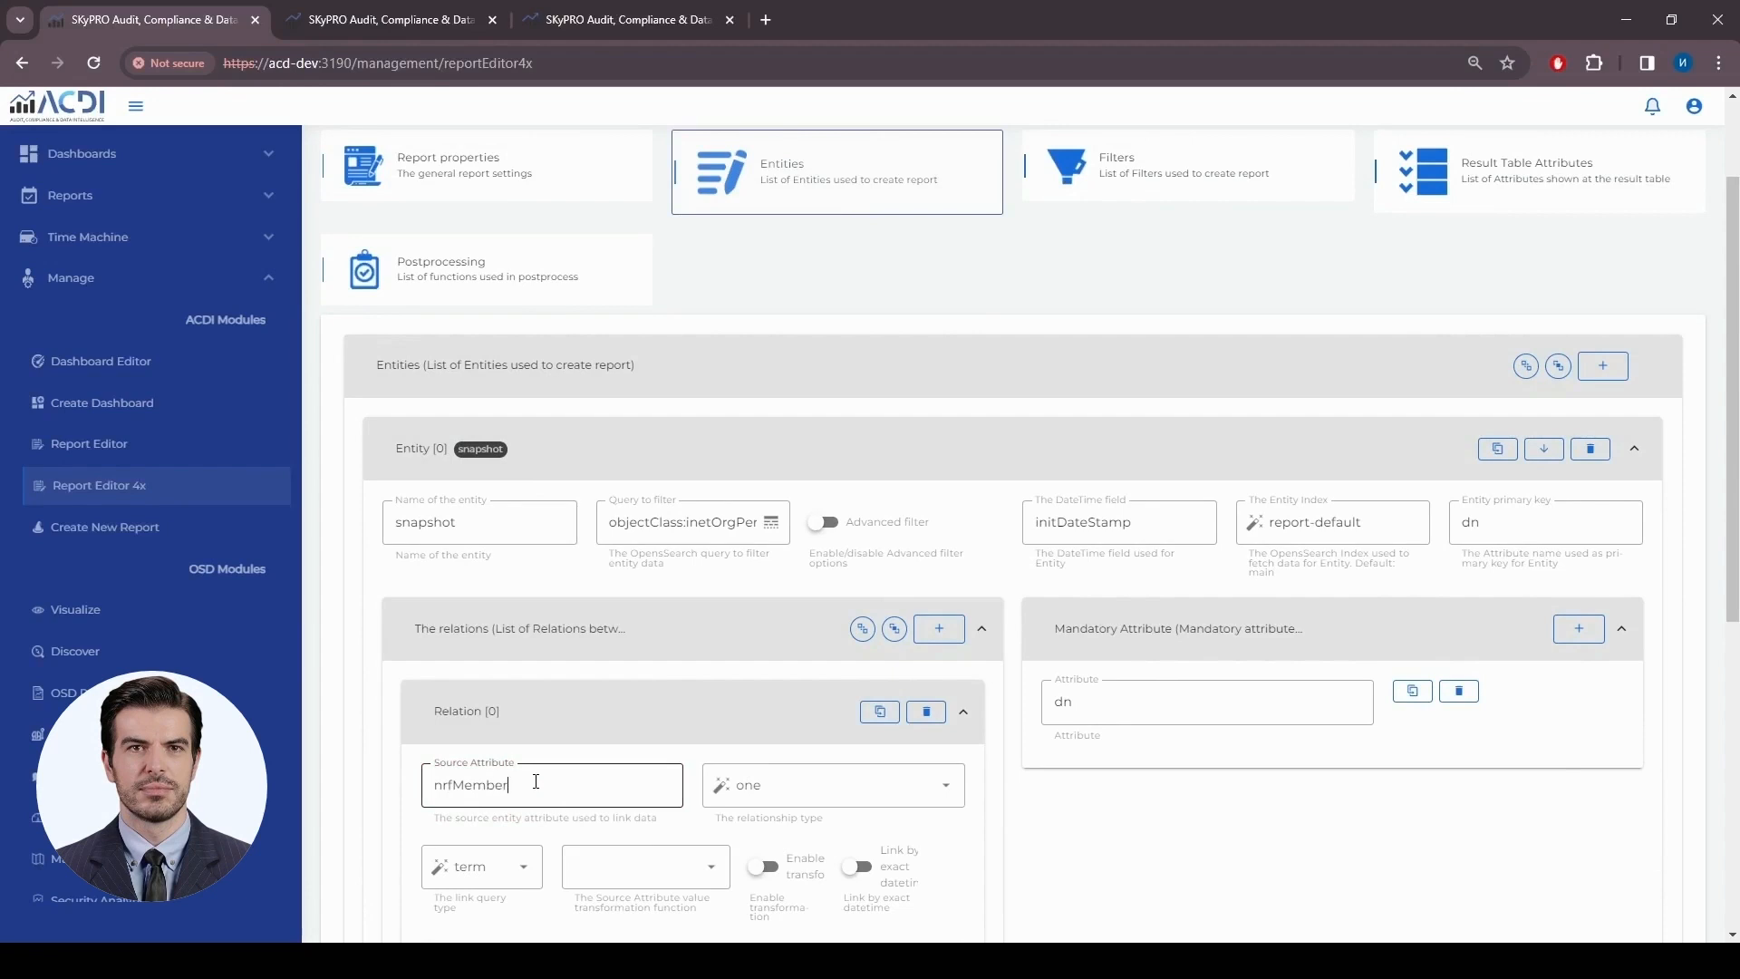
text(Of)
scroll(603, 769, down, 2)
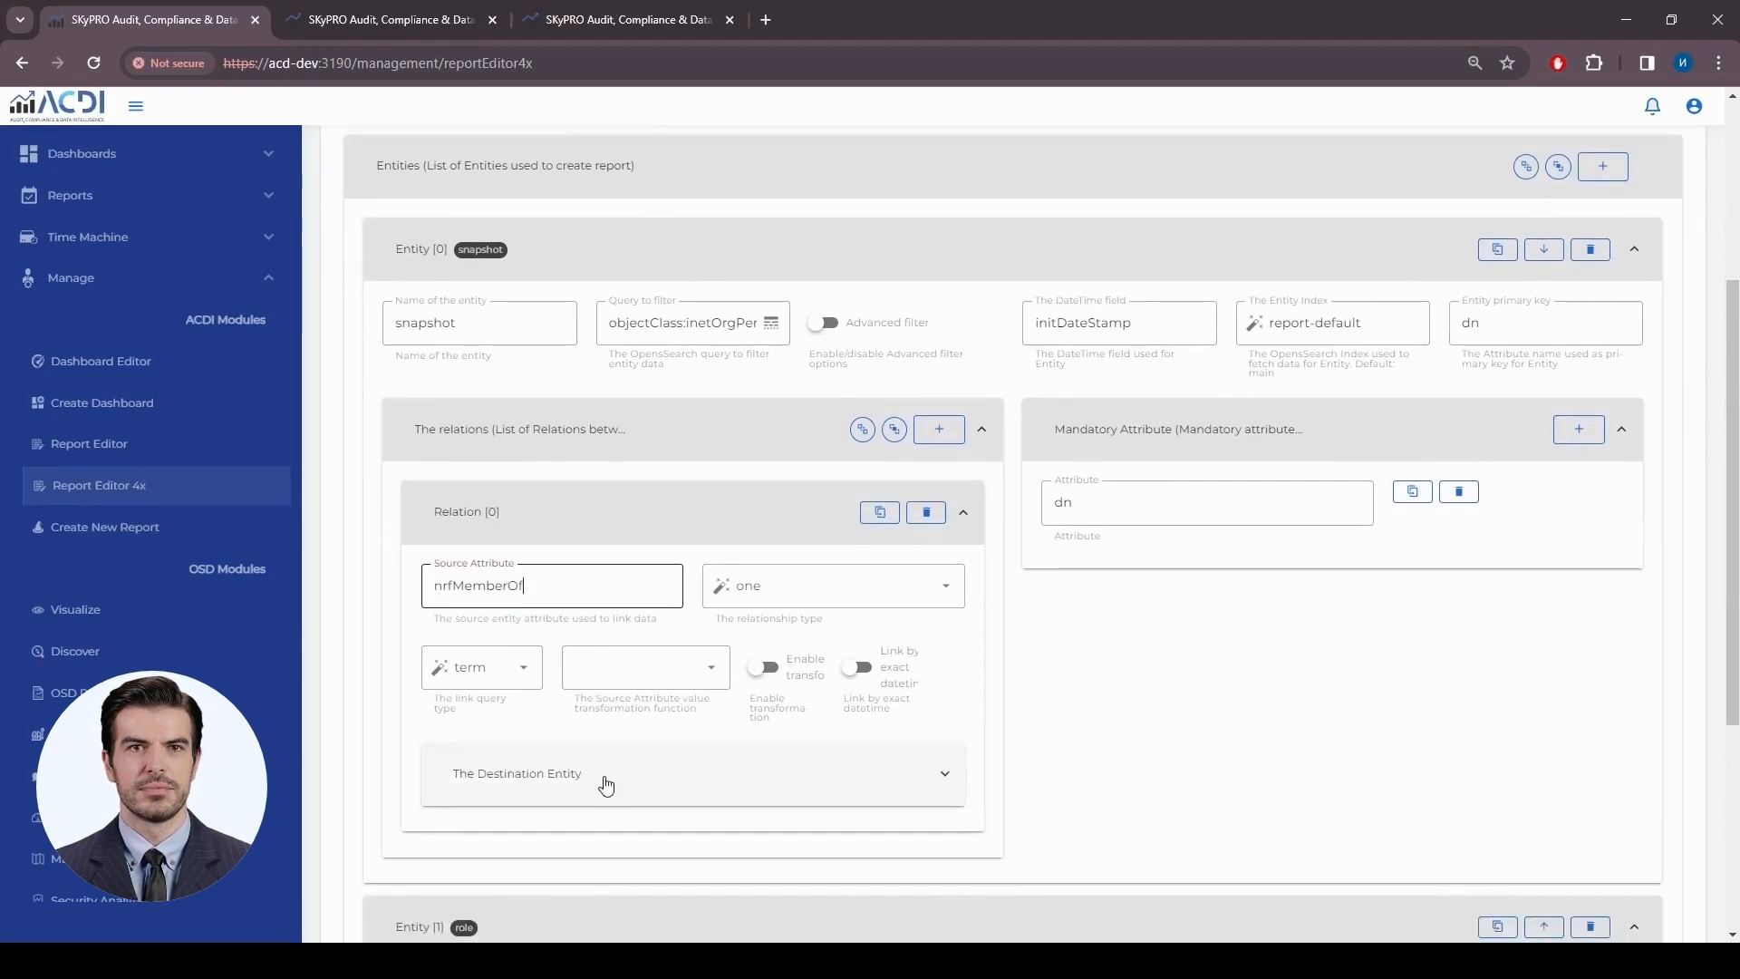
Set the snapshot relation's destination entity to role with destination attribute dn
click(607, 785)
scroll(604, 783, down, 2)
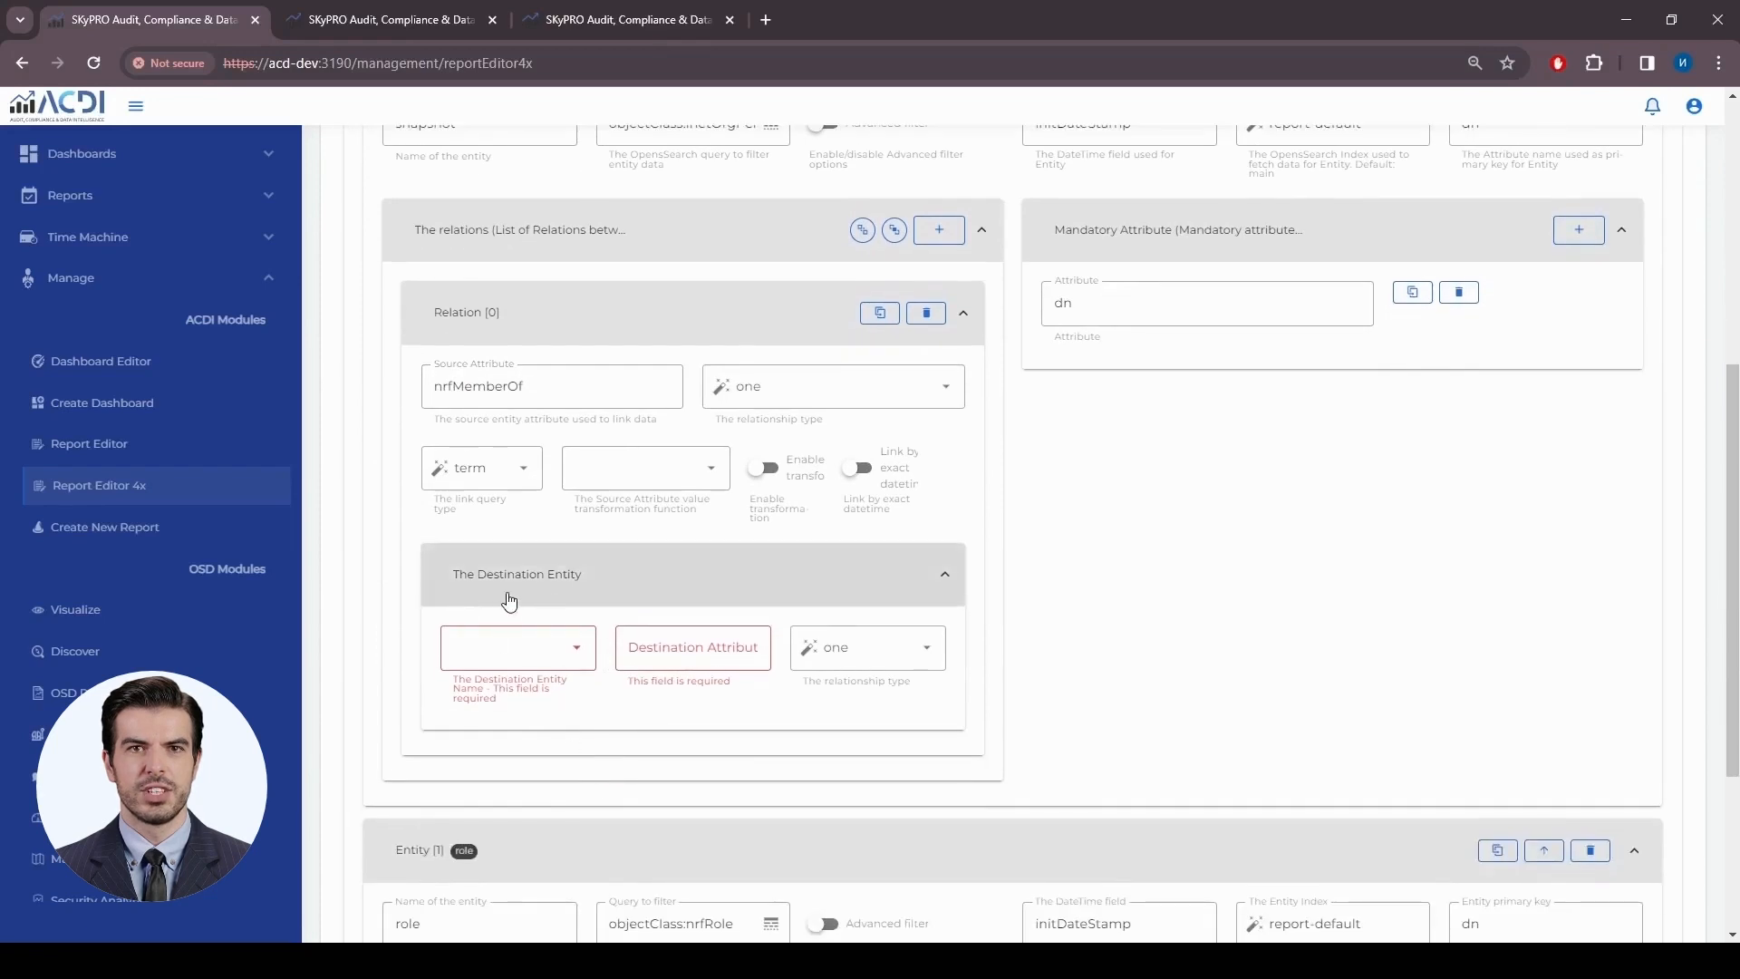
click(579, 657)
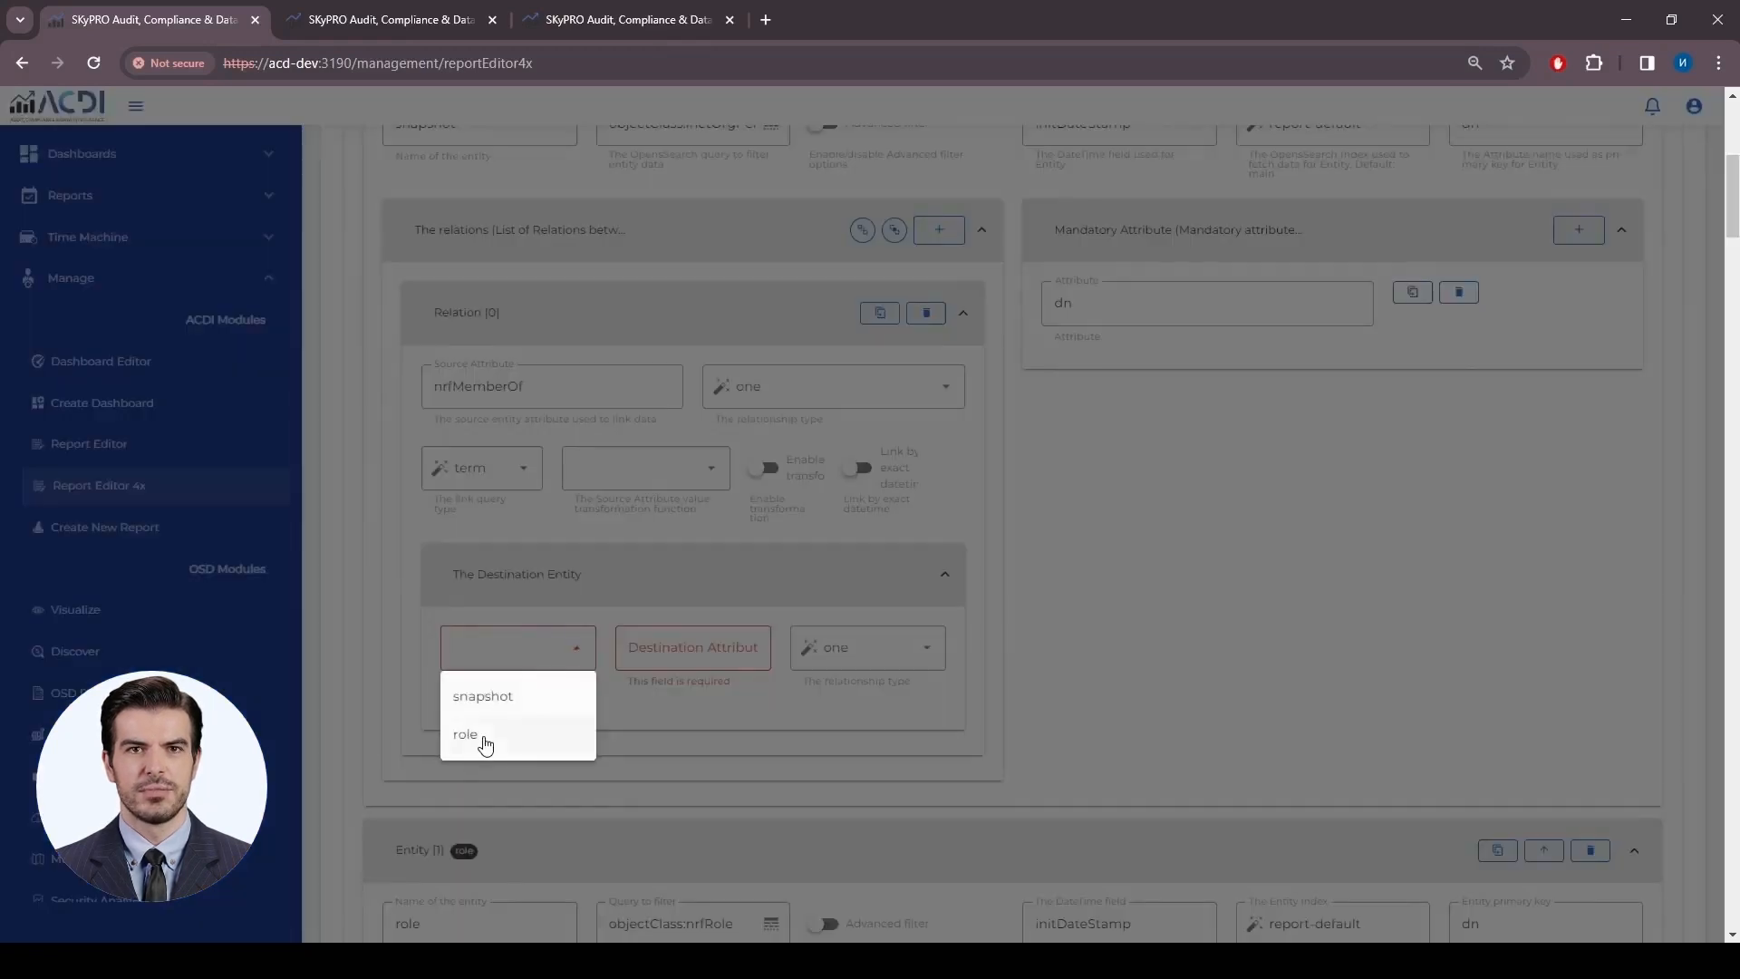
click(481, 738)
click(722, 643)
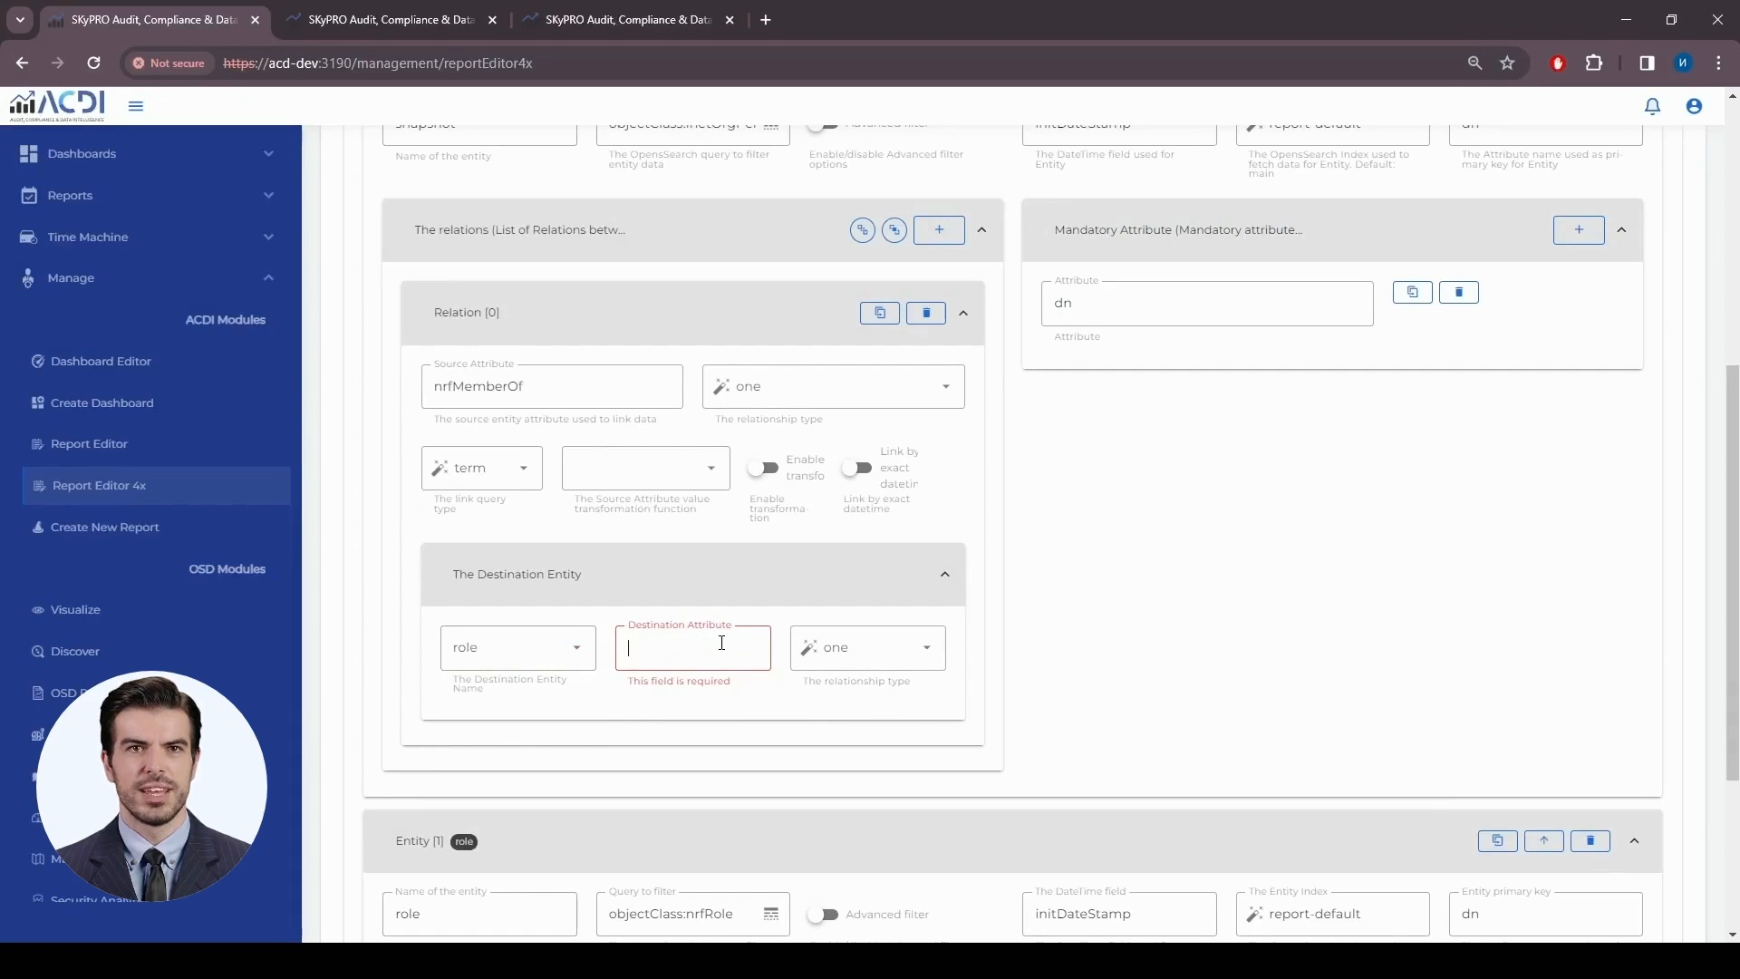
text(dn)
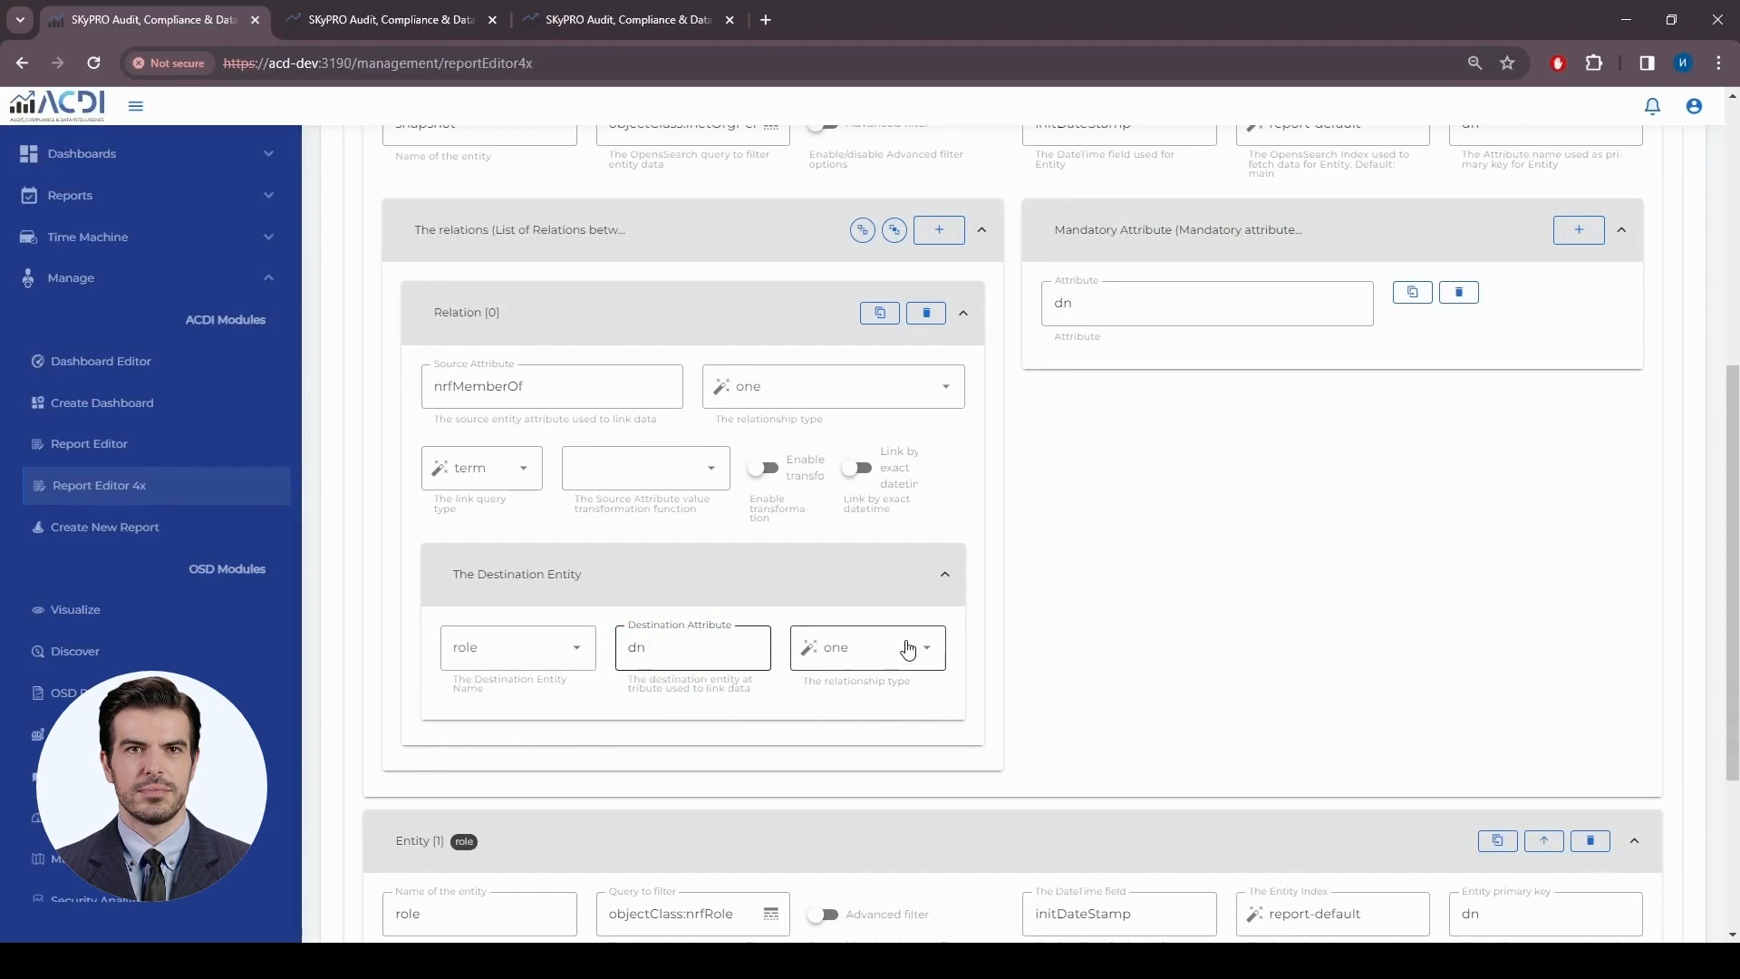
Set the source relationship type of the snapshot relation to many and save the report
click(937, 386)
click(781, 480)
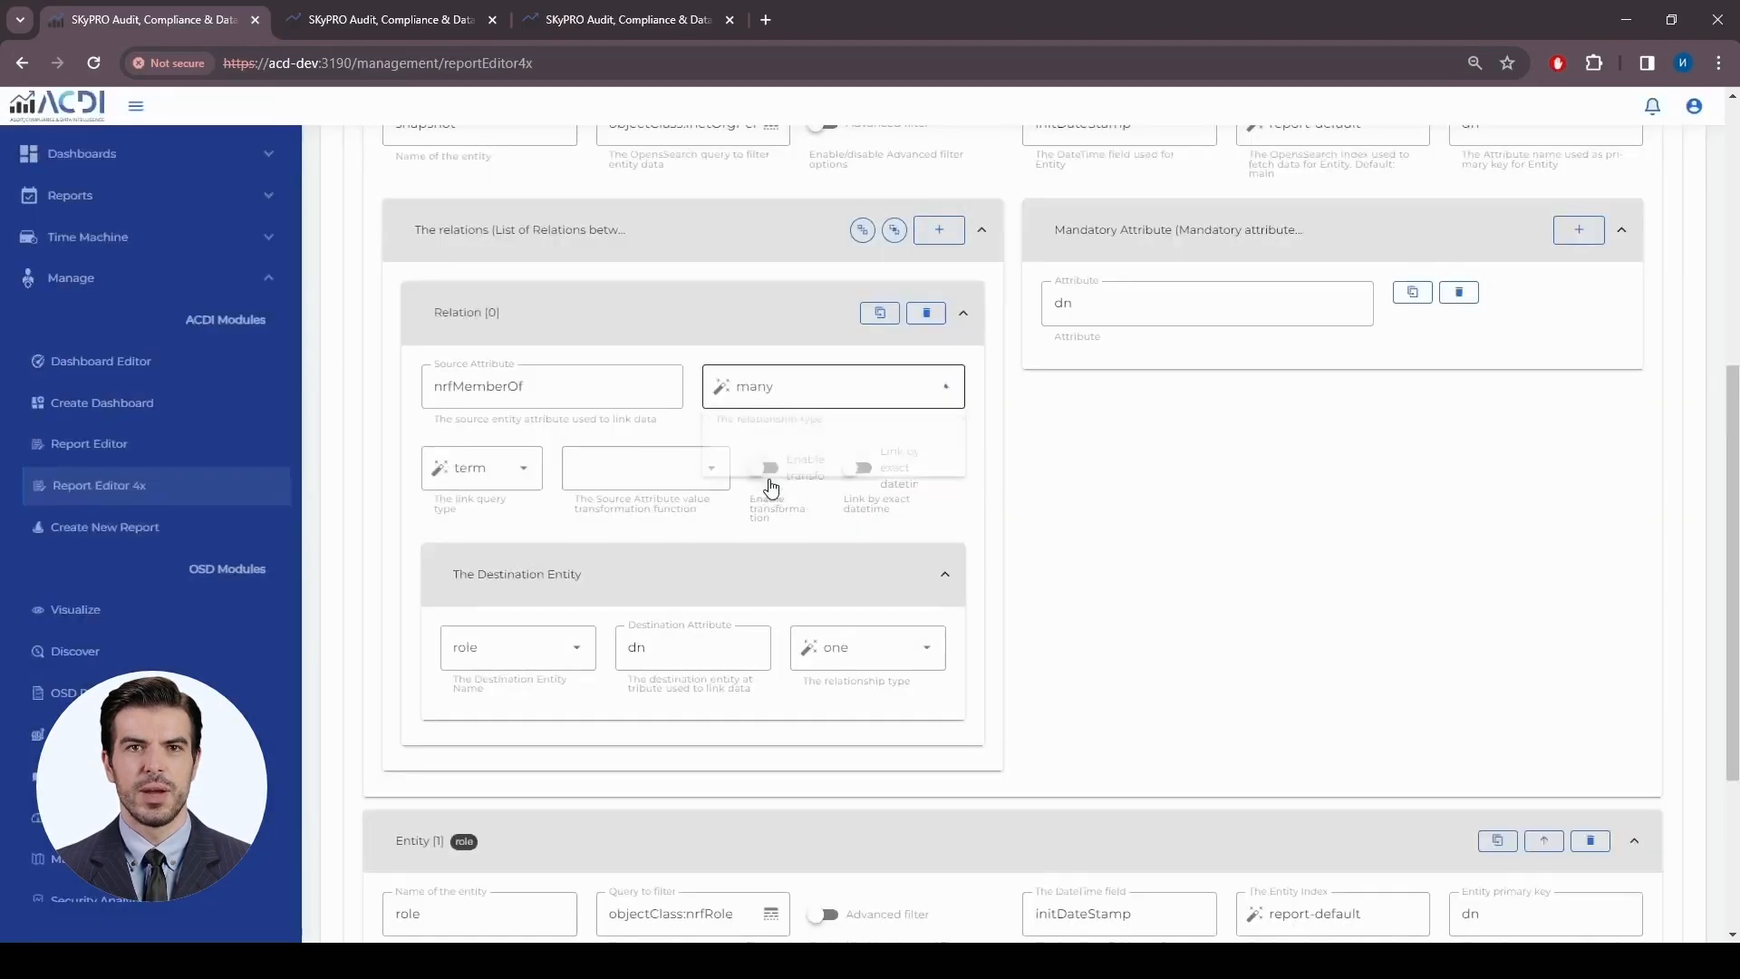
scroll(1031, 634, up, 6)
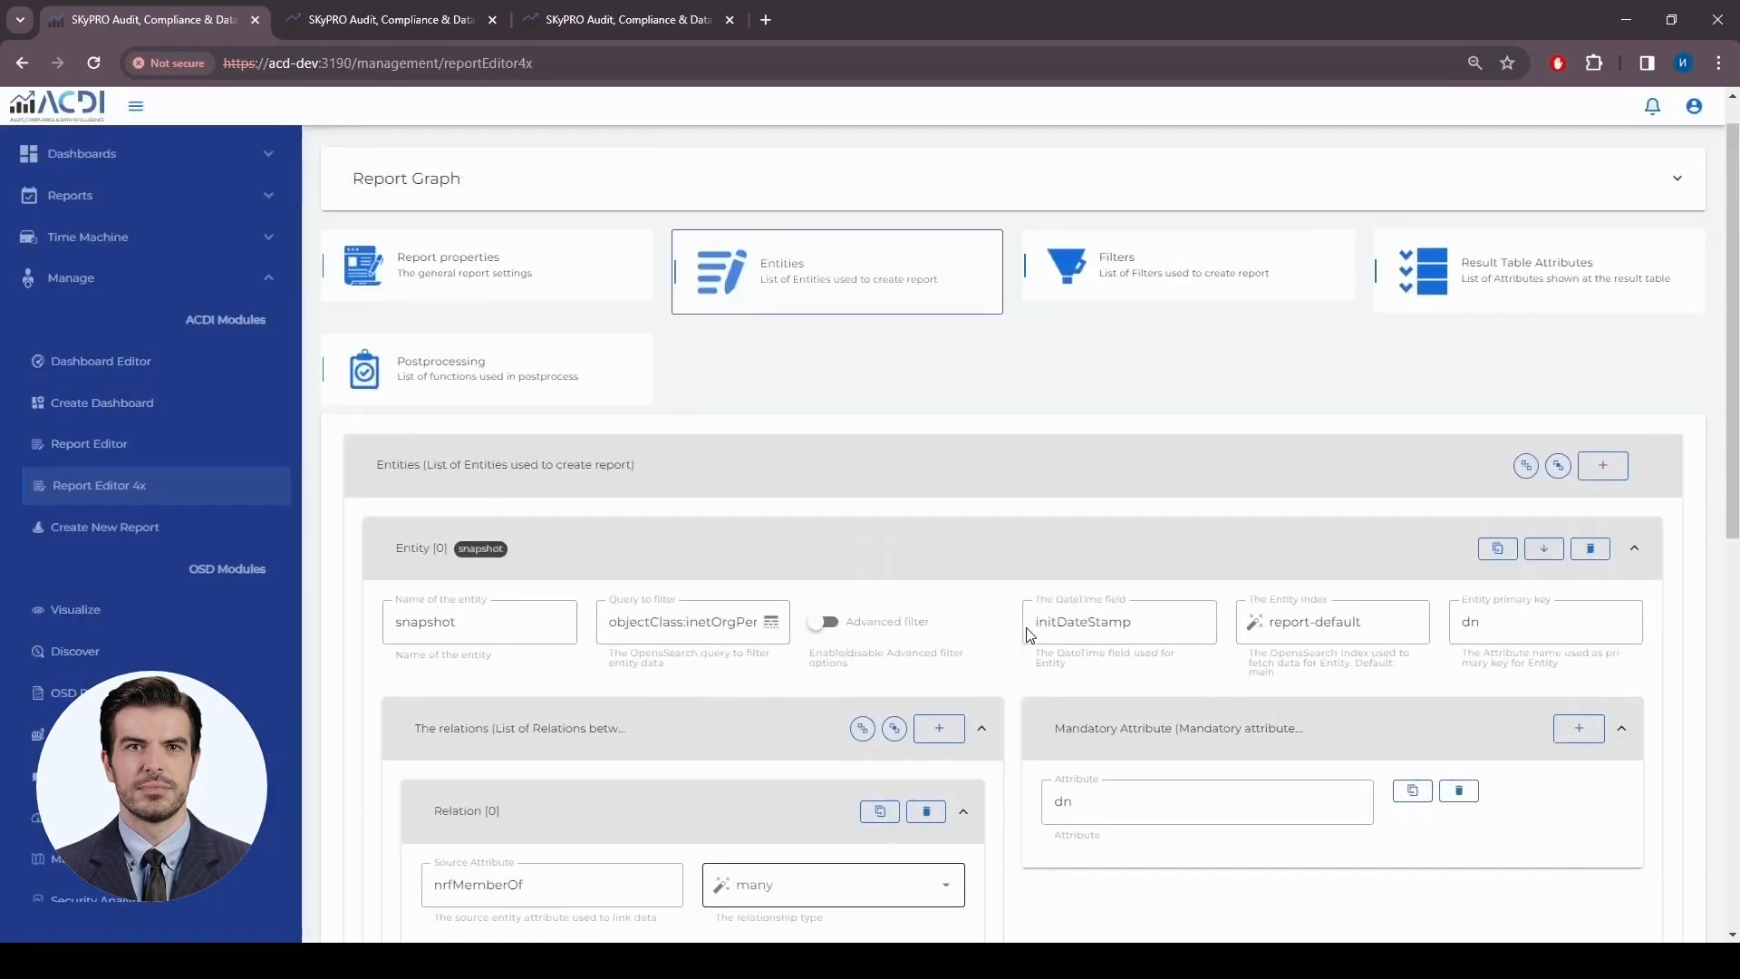
click(673, 148)
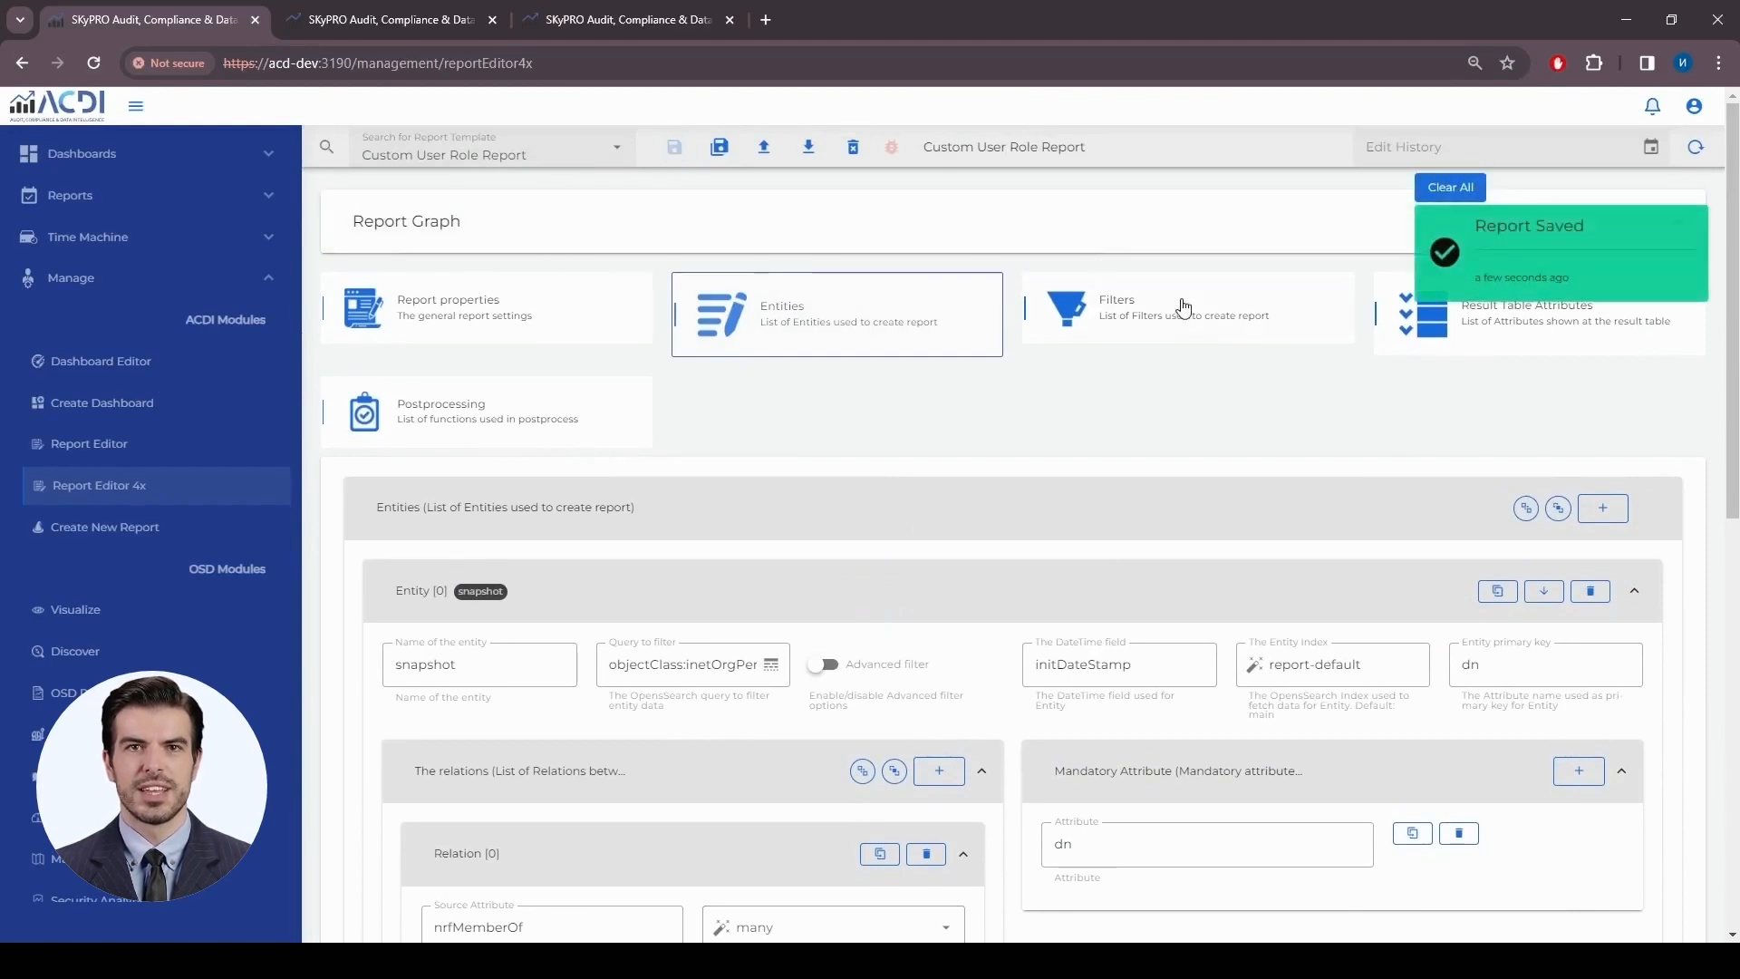
Duplicate the report's cn filter and name the copy Role CN
click(1209, 318)
scroll(813, 306, down, 1)
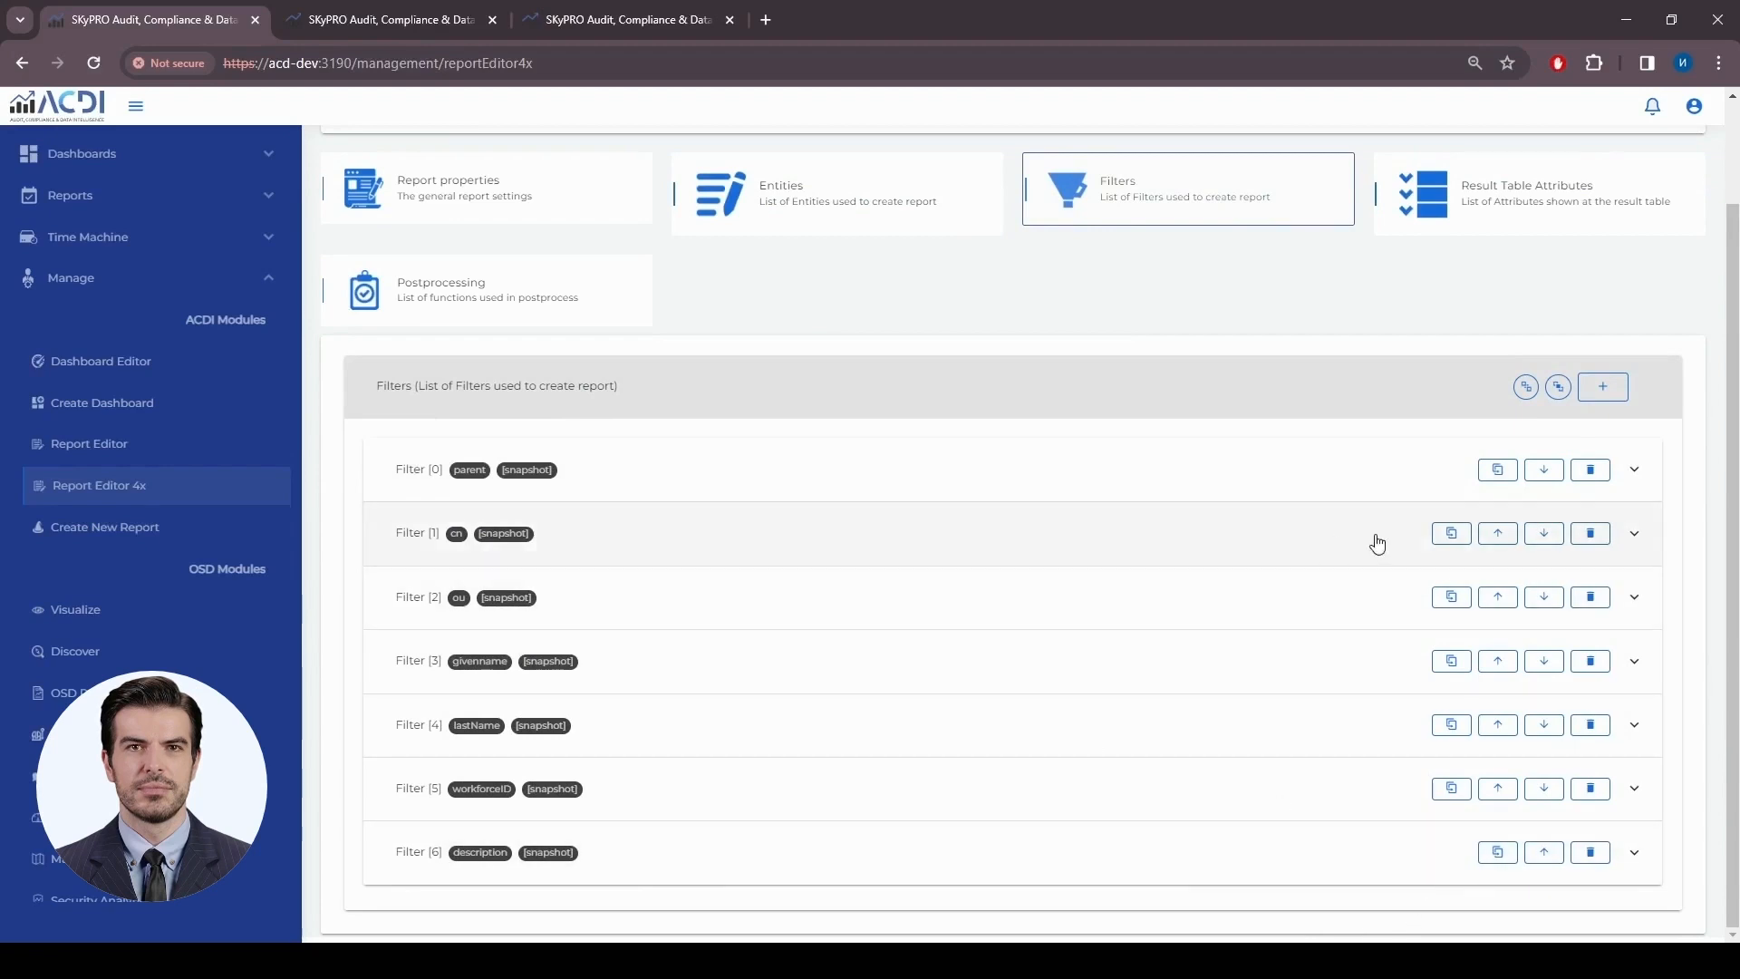
click(1453, 535)
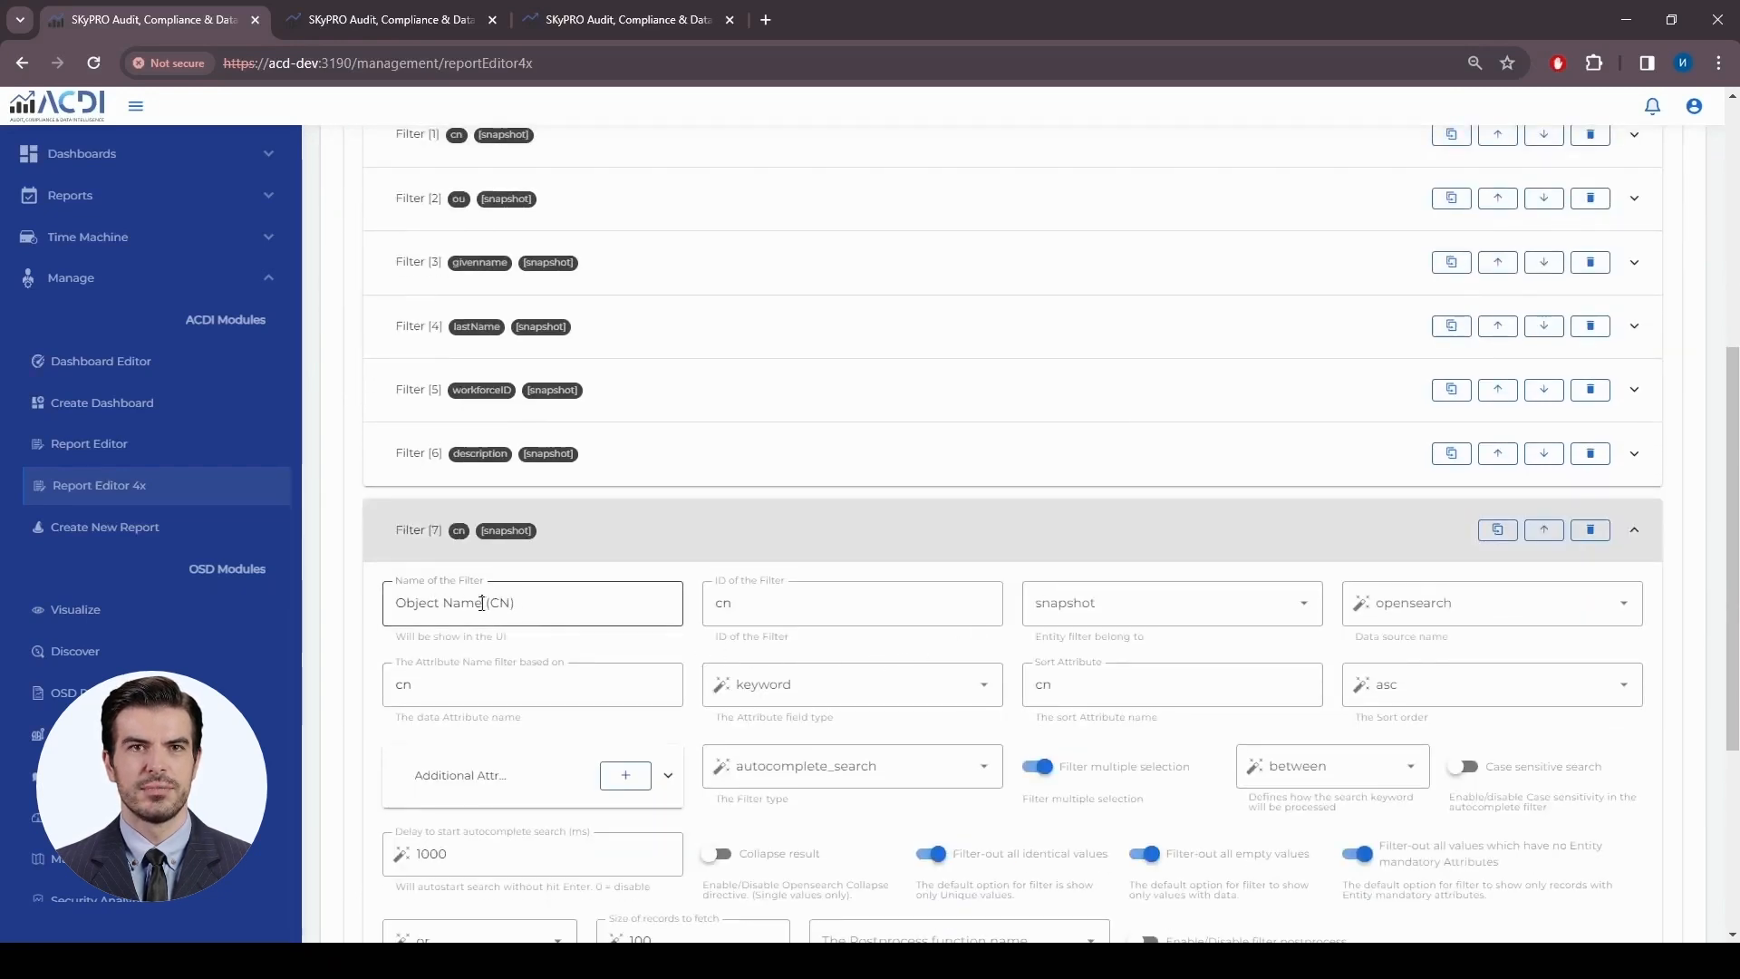
drag(482, 603, 396, 604)
text(Role)
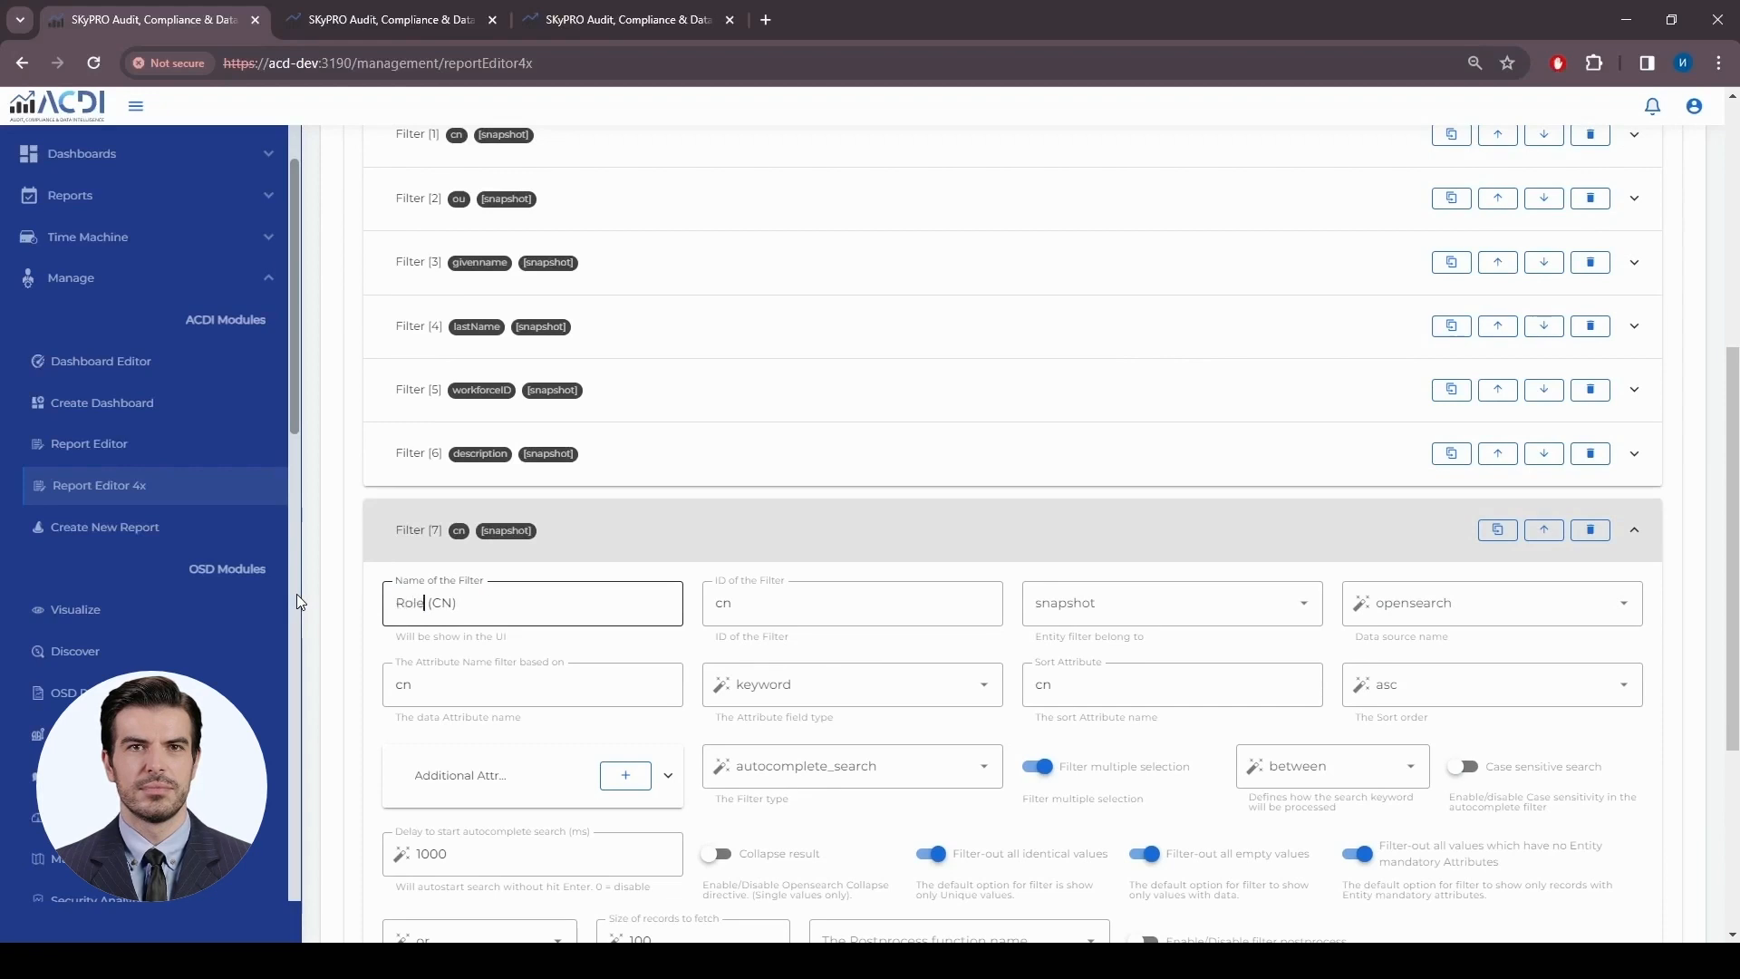
key(Right)
key(Delete)
key(End)
key(BackSpace)
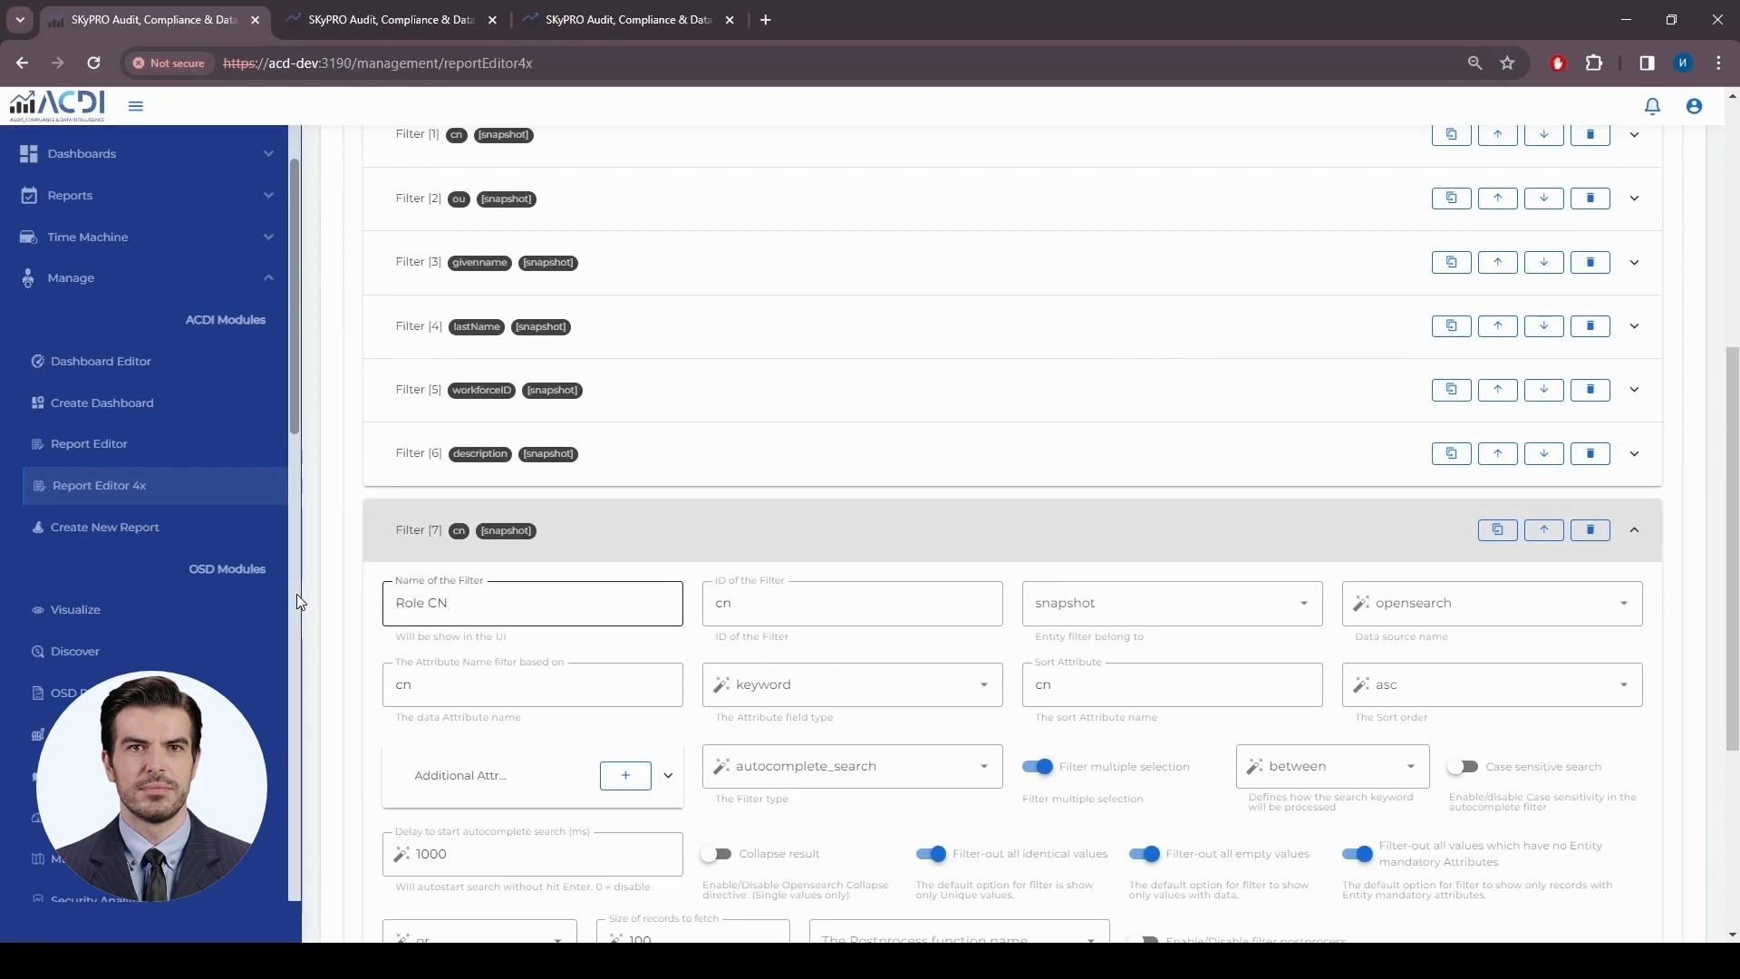
Assign the Role CN filter to the role entity and save the report
click(1163, 612)
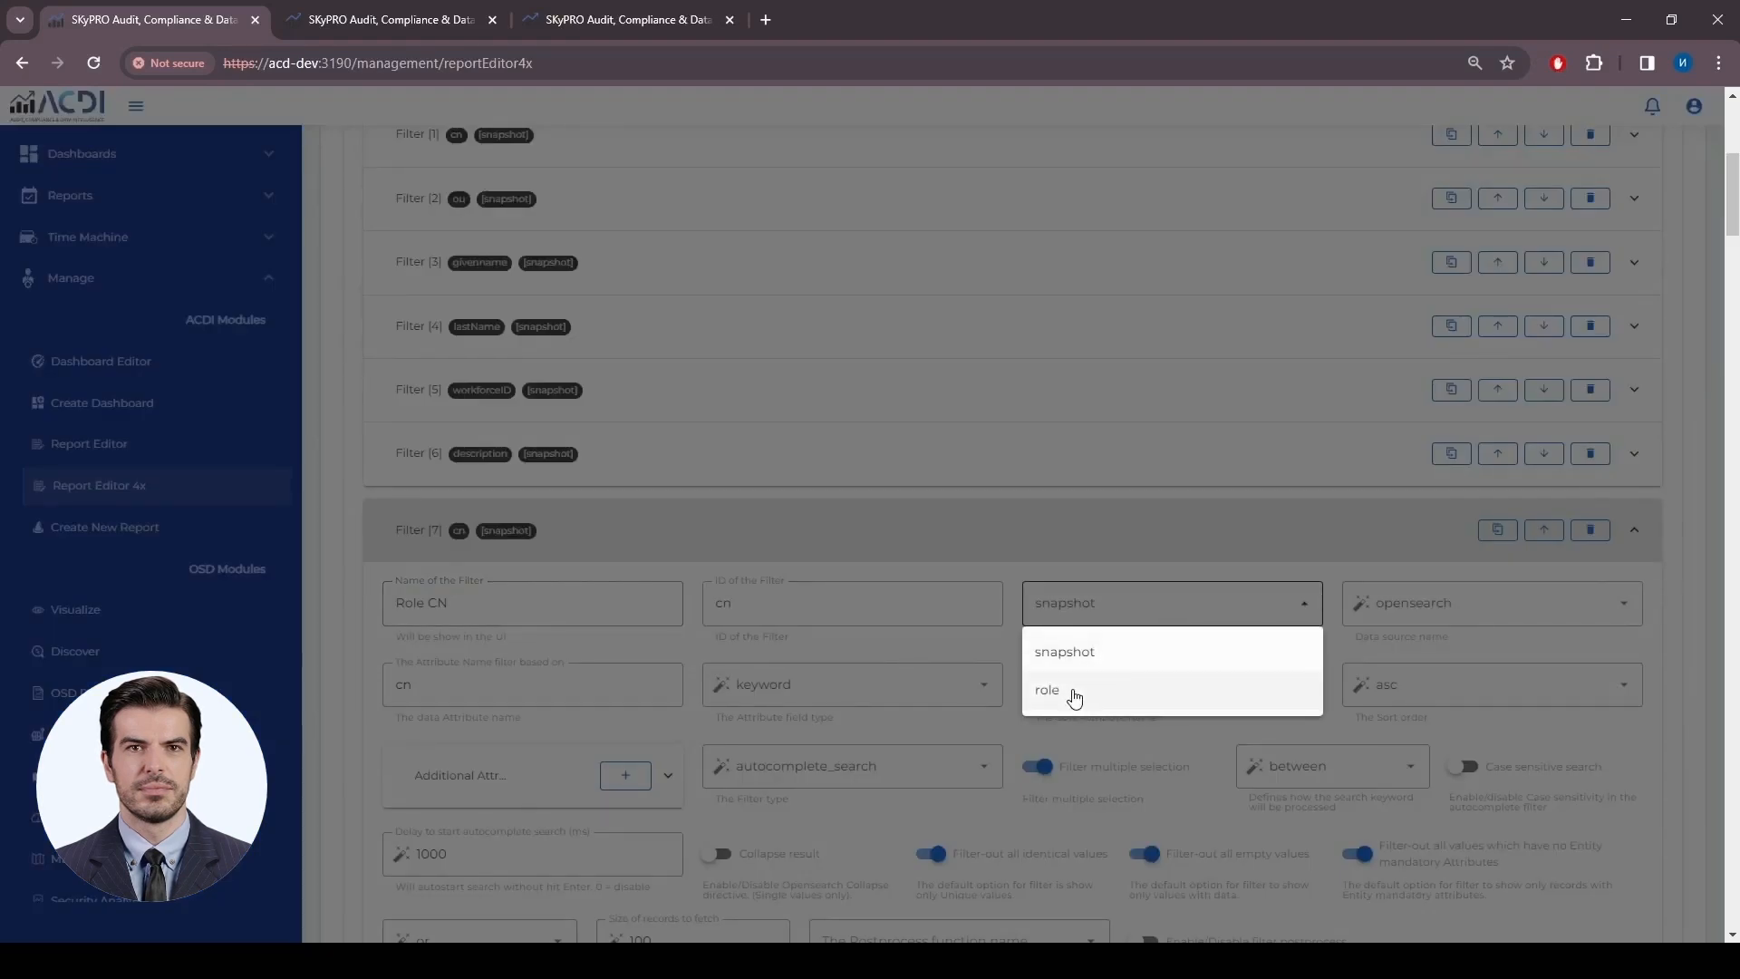
click(1070, 693)
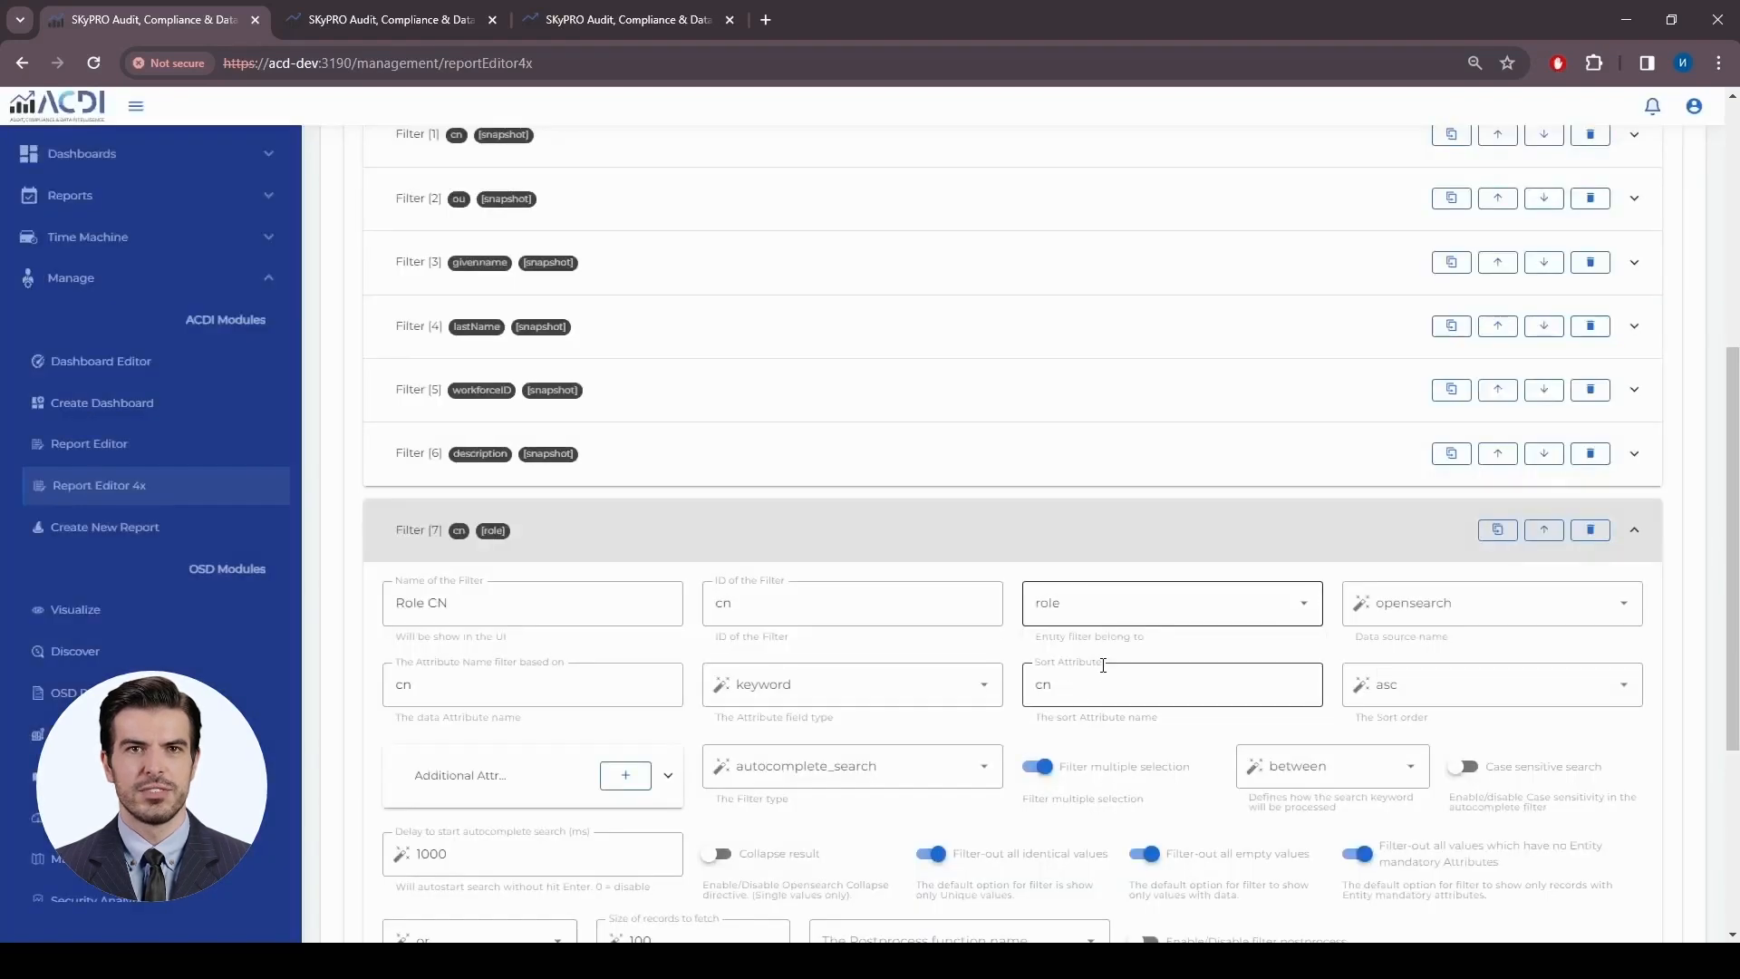
scroll(1103, 664, down, 2)
scroll(1104, 663, up, 6)
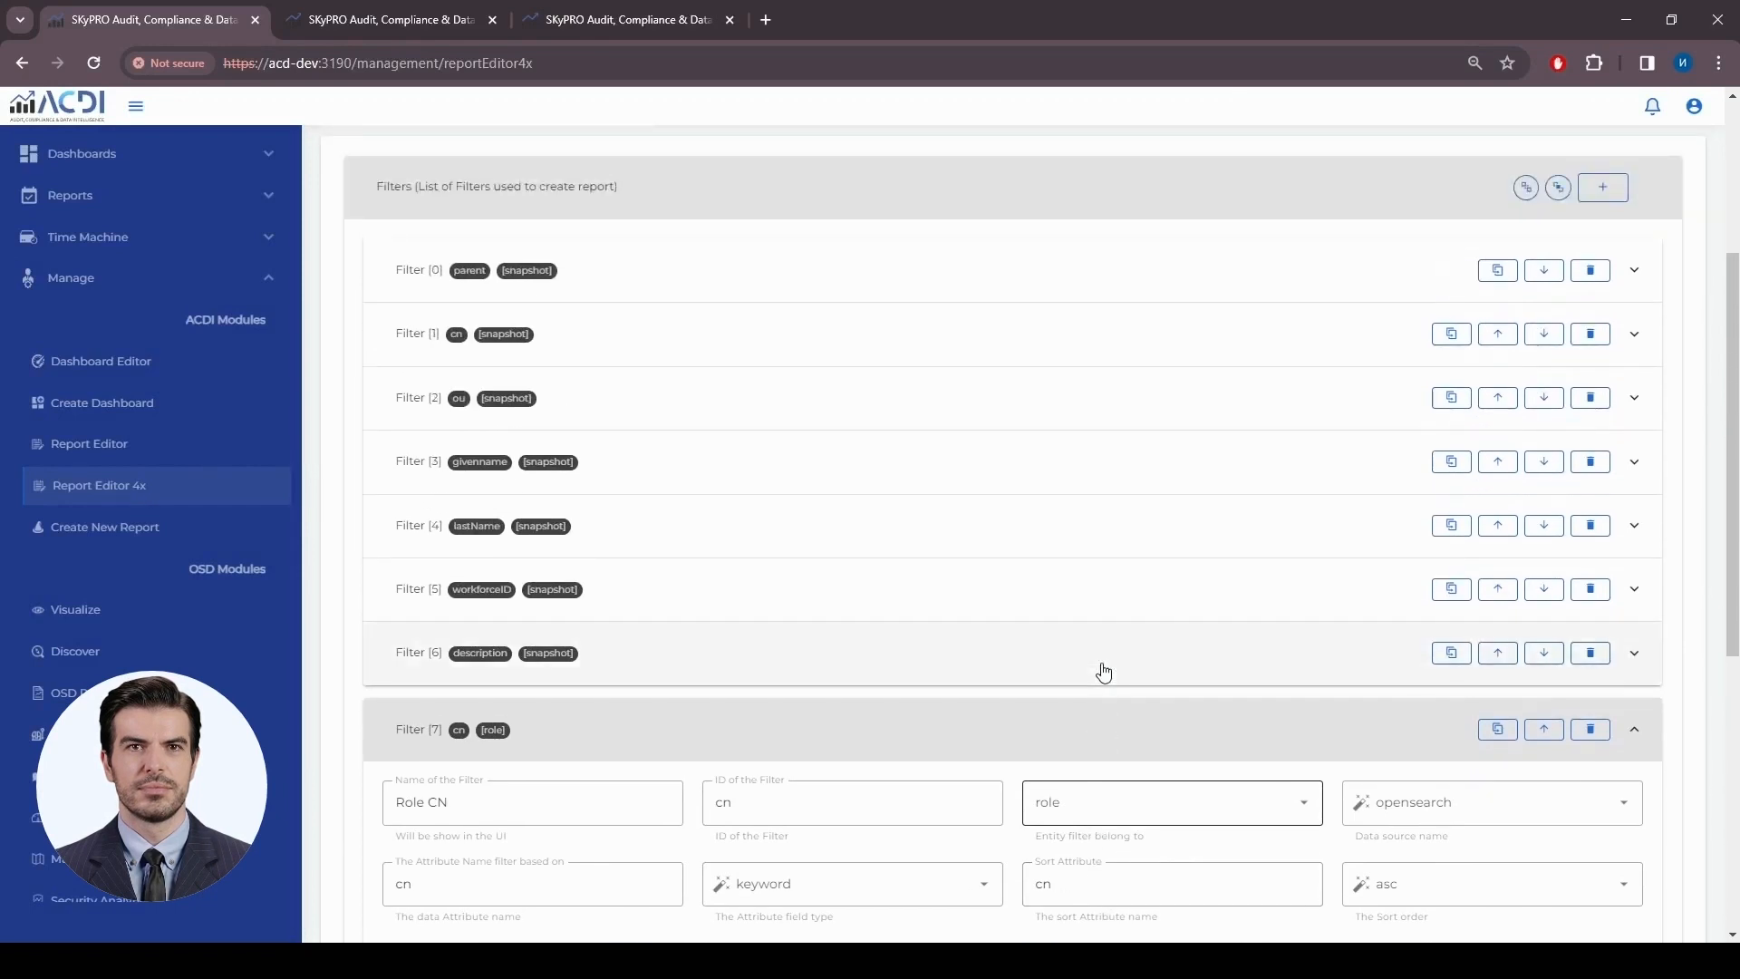
scroll(1103, 671, up, 5)
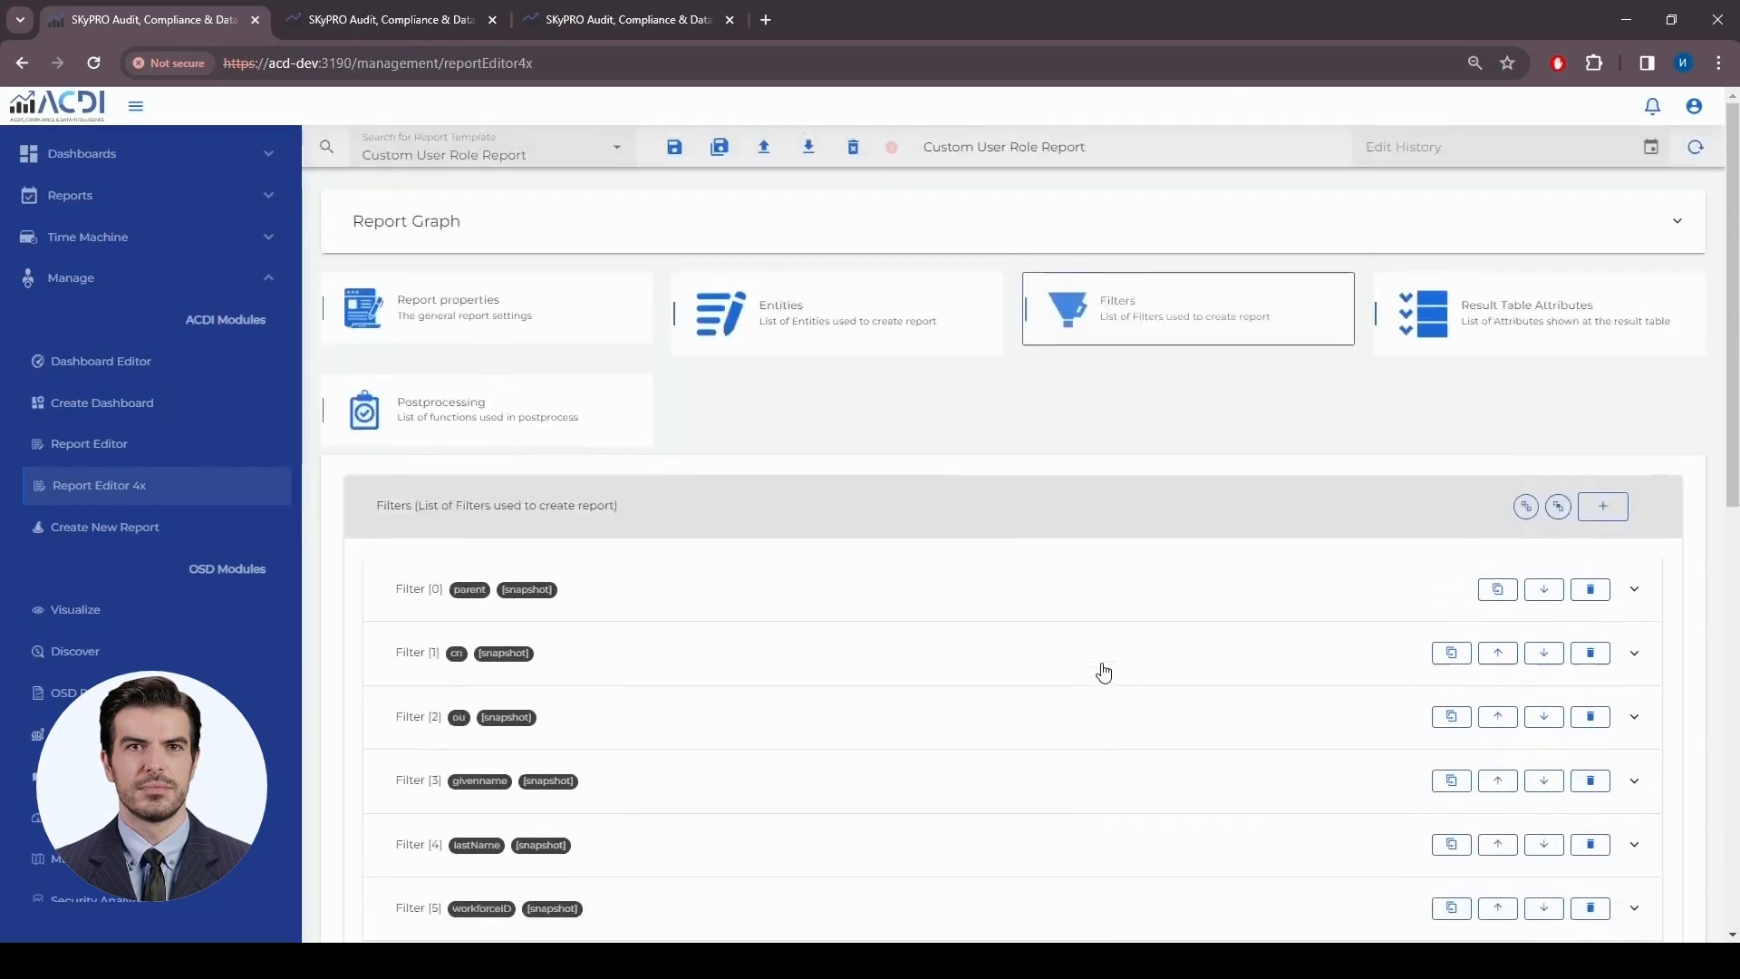
click(676, 148)
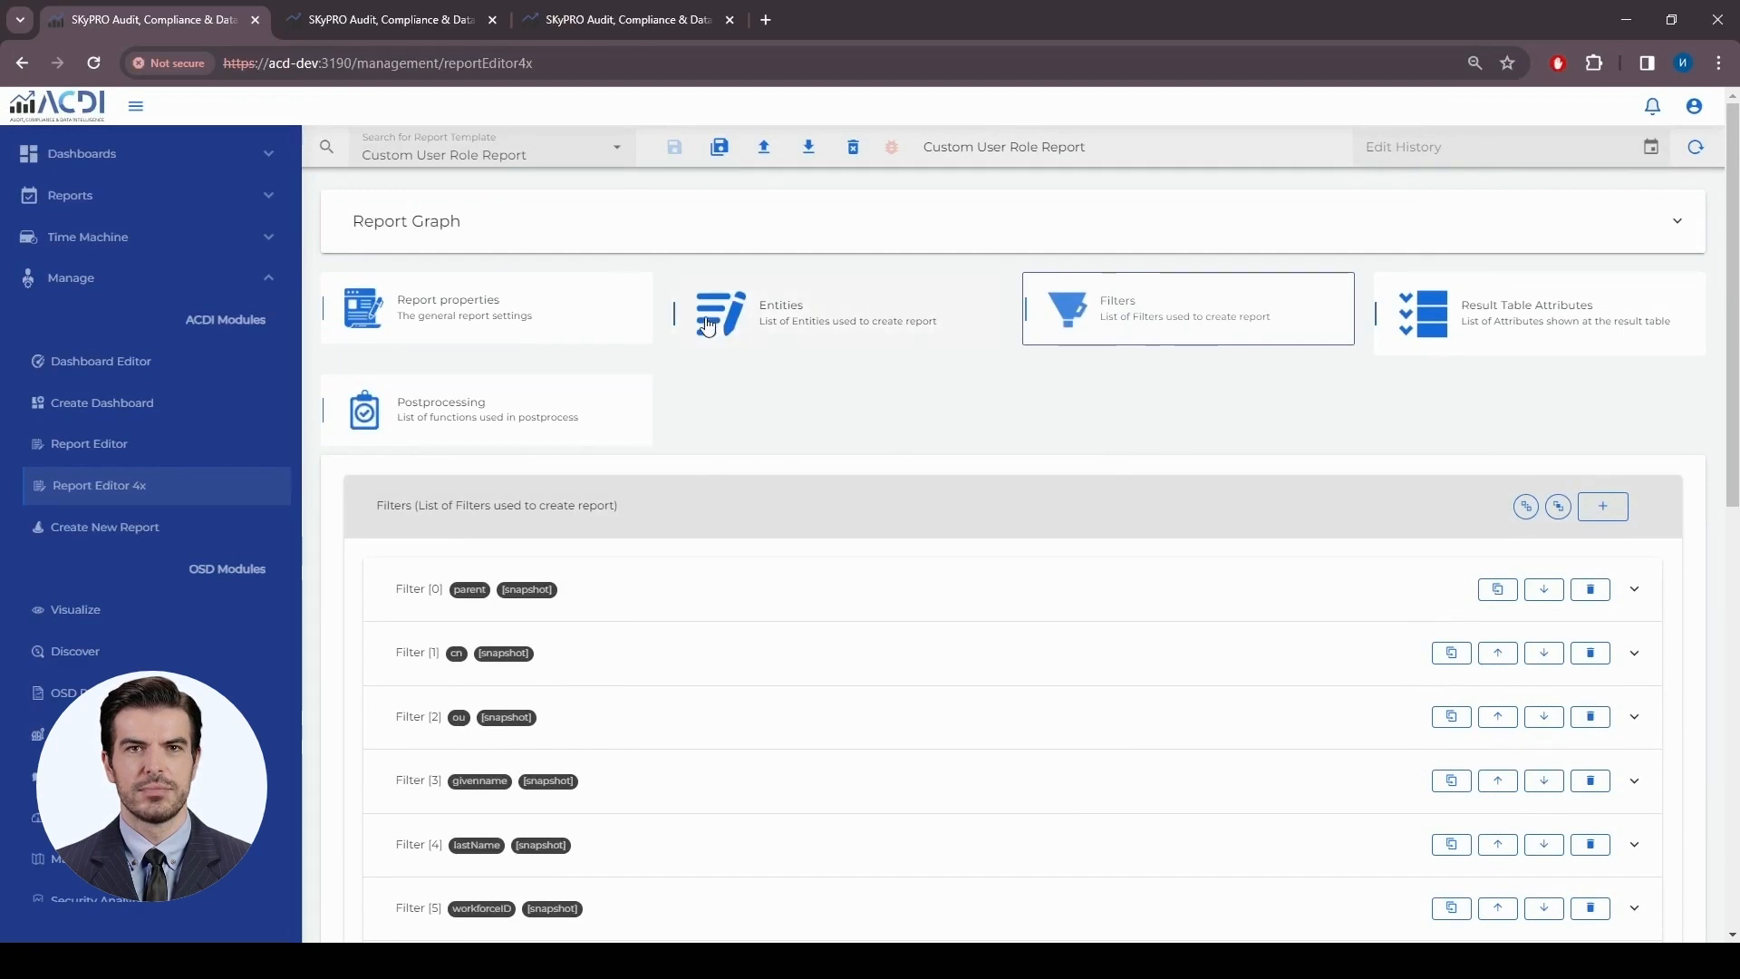
View the general report properties, then load Custom User Role Report from the custom reports
click(626, 322)
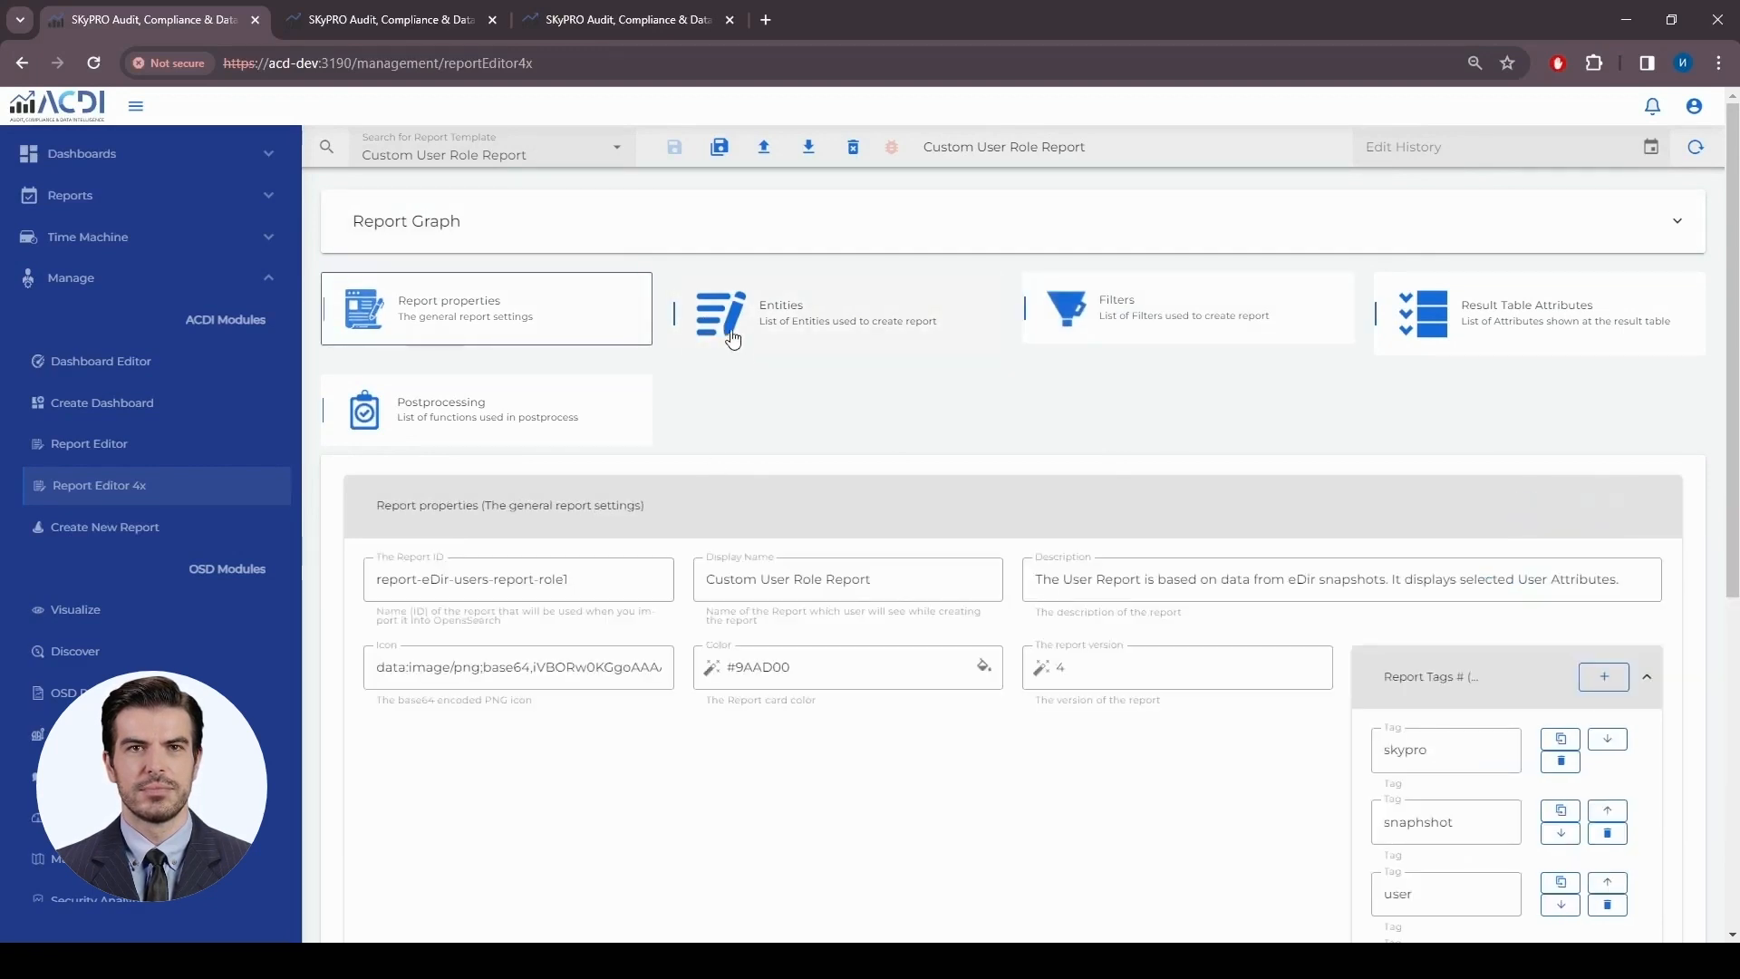
click(584, 16)
click(62, 299)
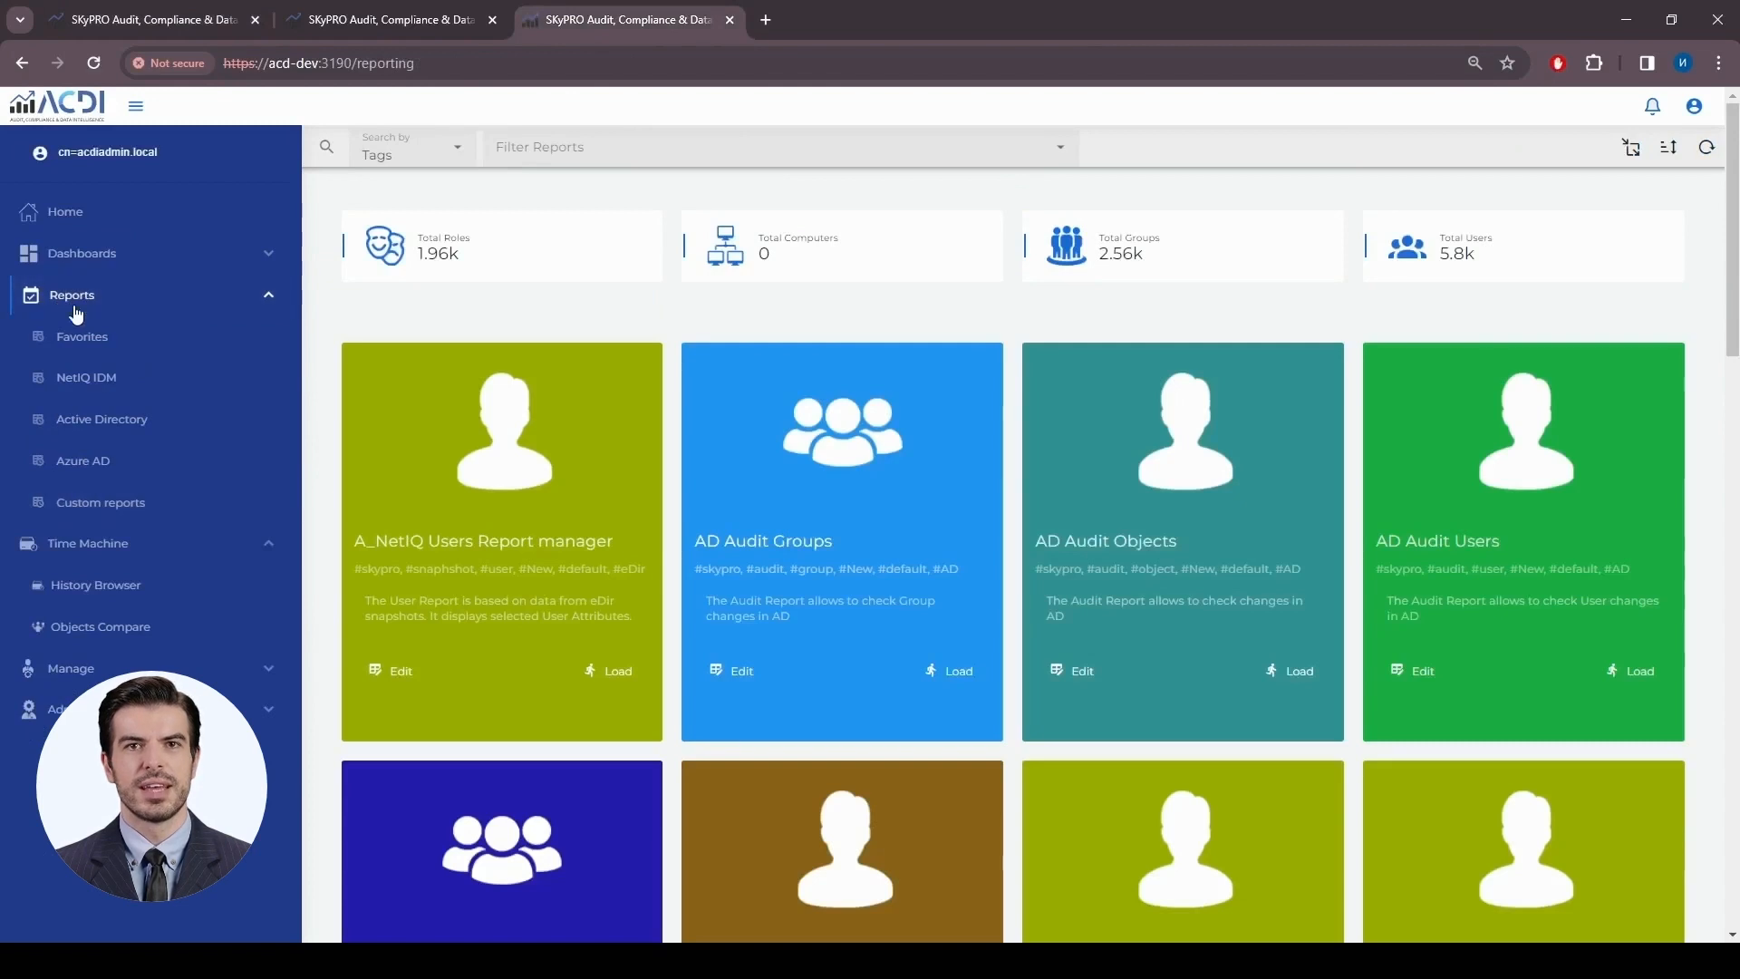
click(129, 511)
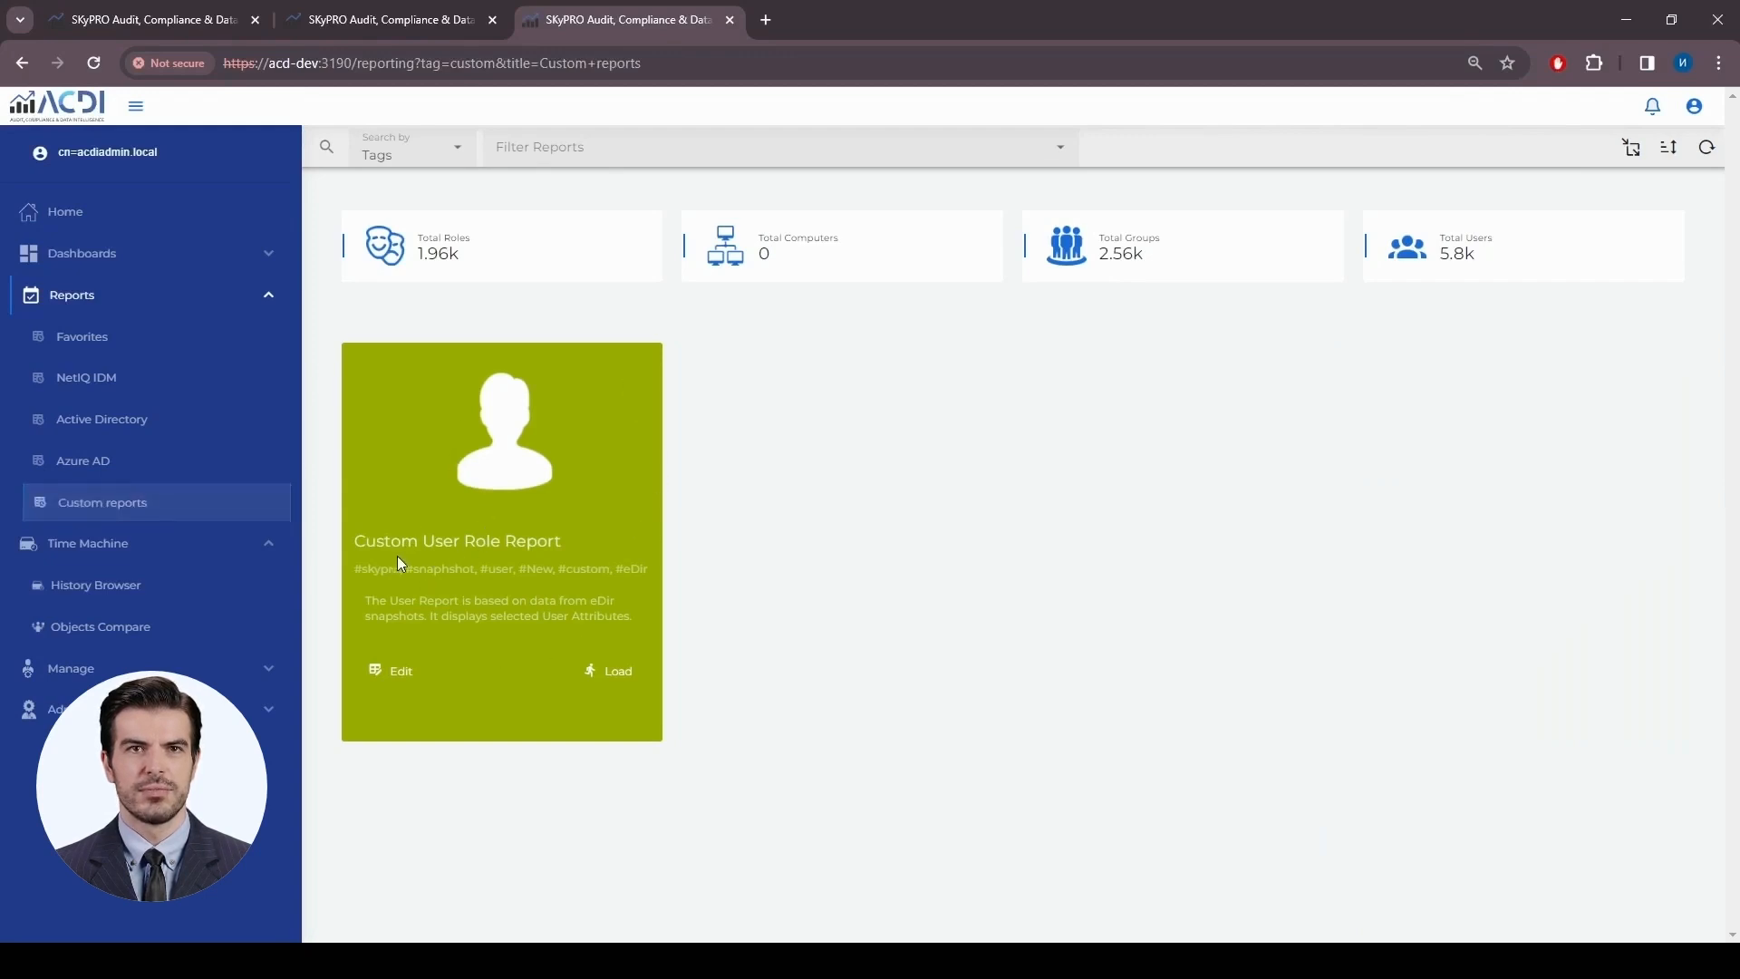
drag(358, 547, 545, 534)
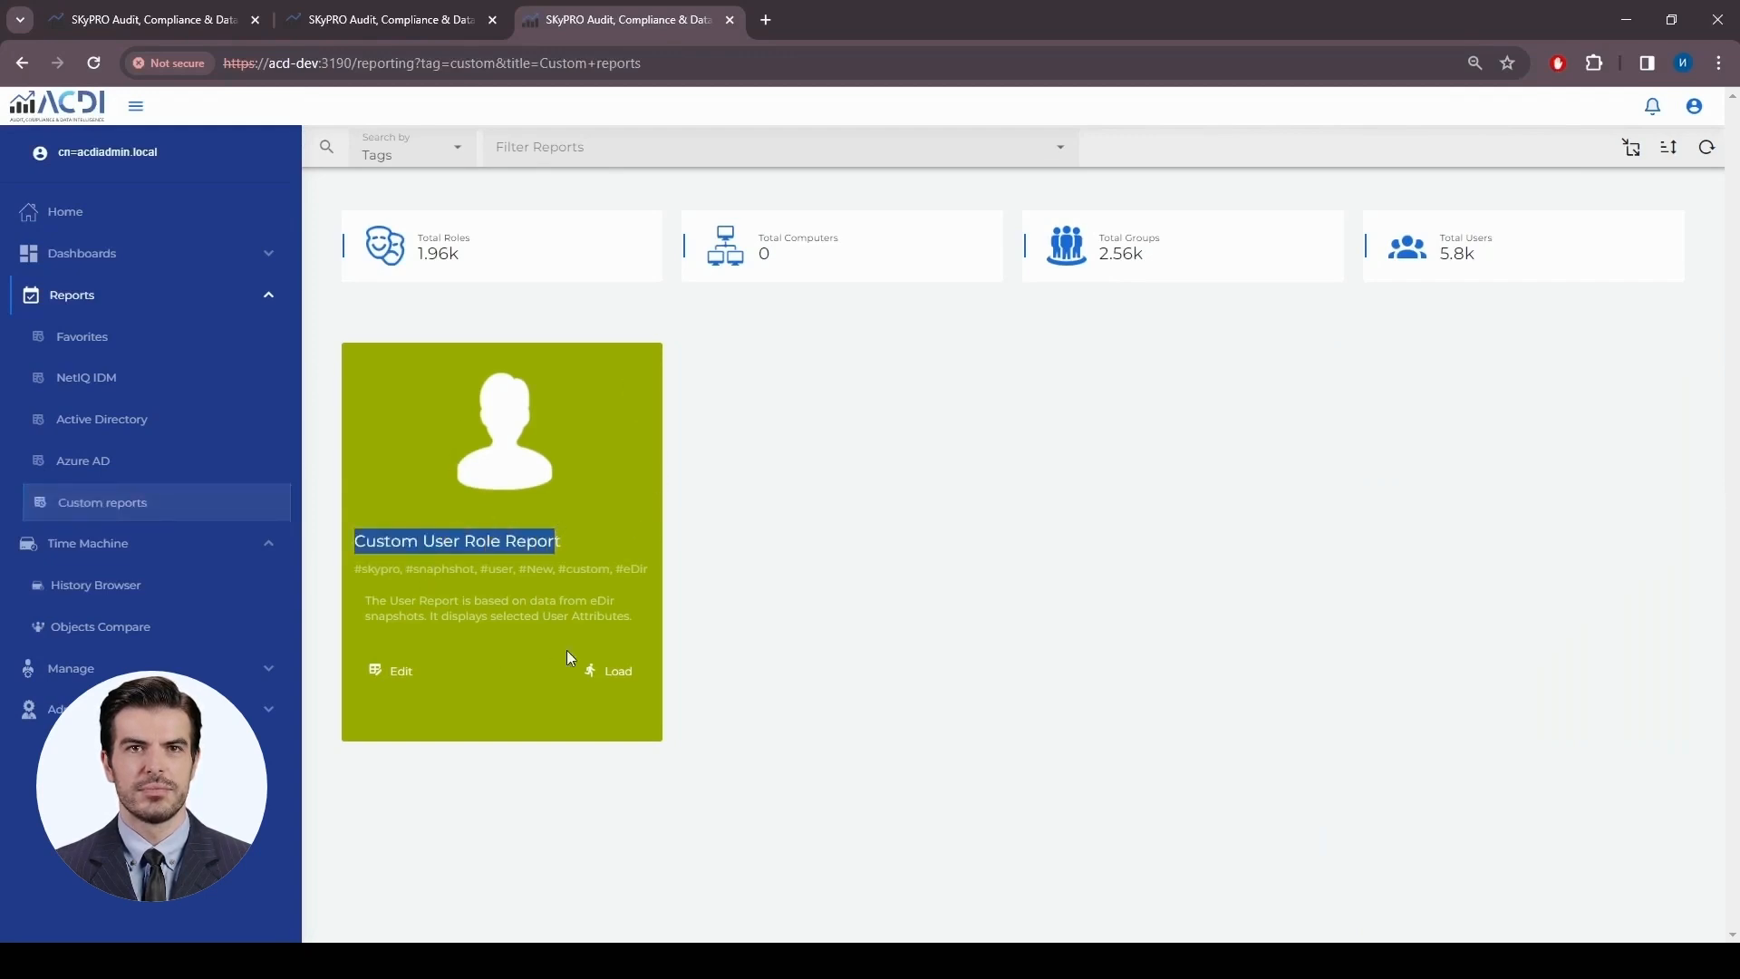
click(622, 679)
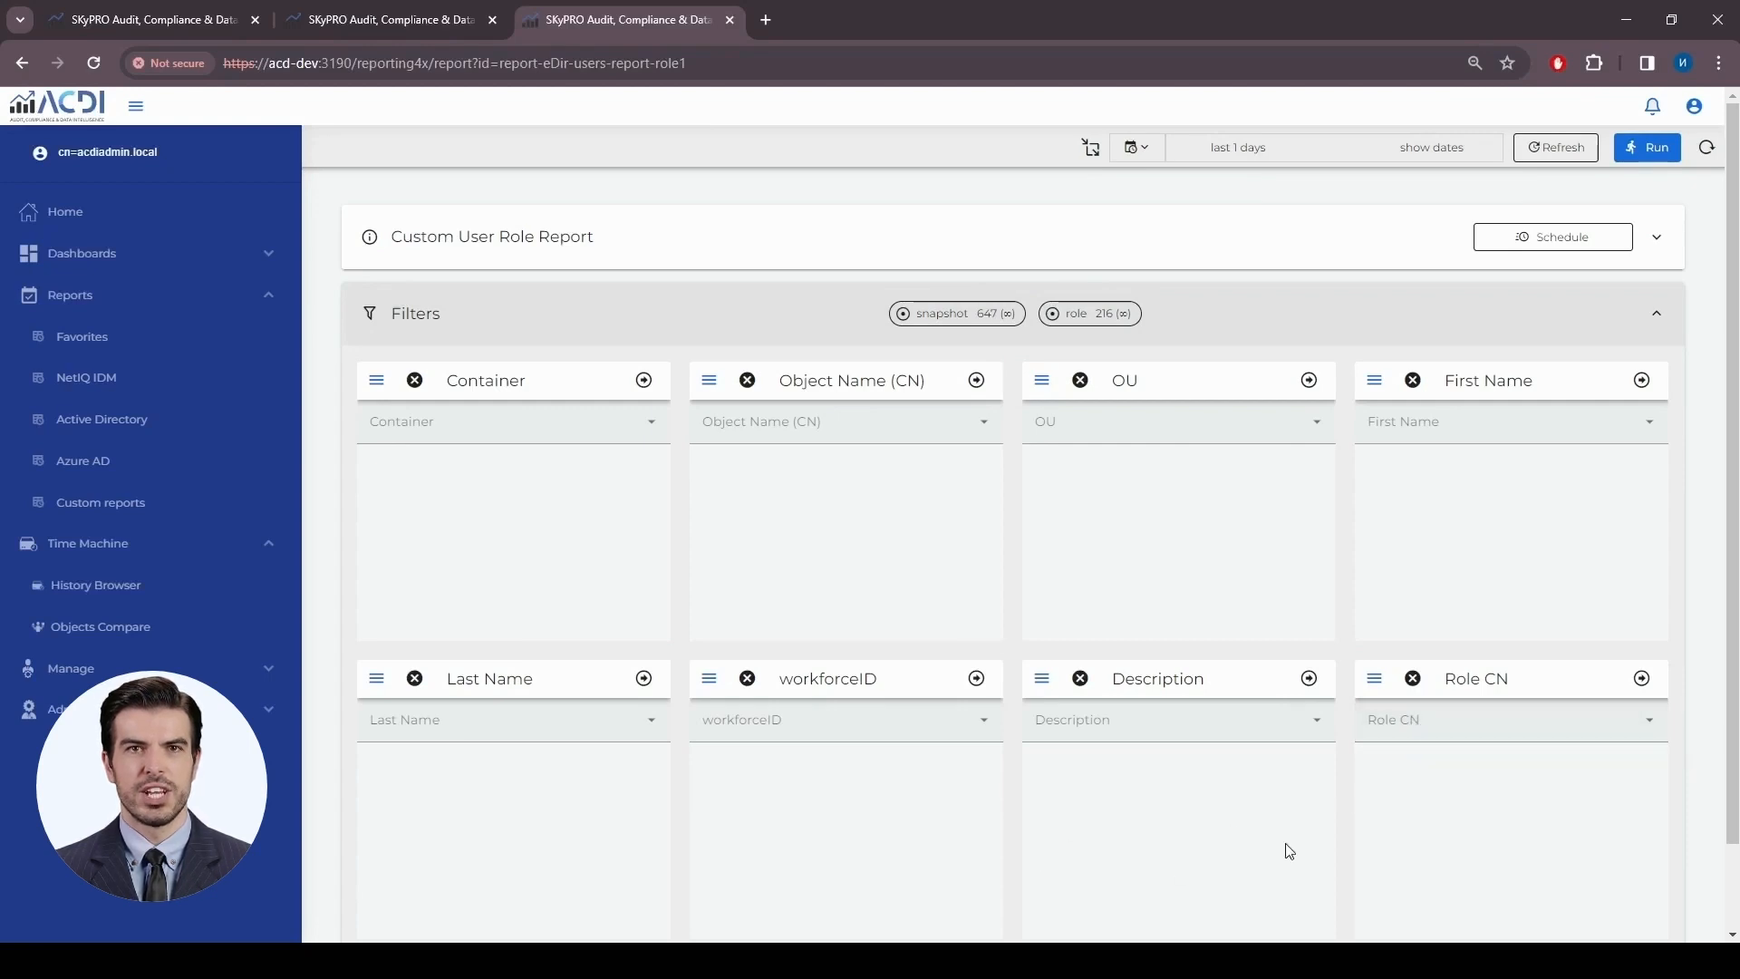
Check the user's nrfmemberof value in the History Browser, then run Custom User Role Report with Role CN filtered to reportAdmin
click(415, 20)
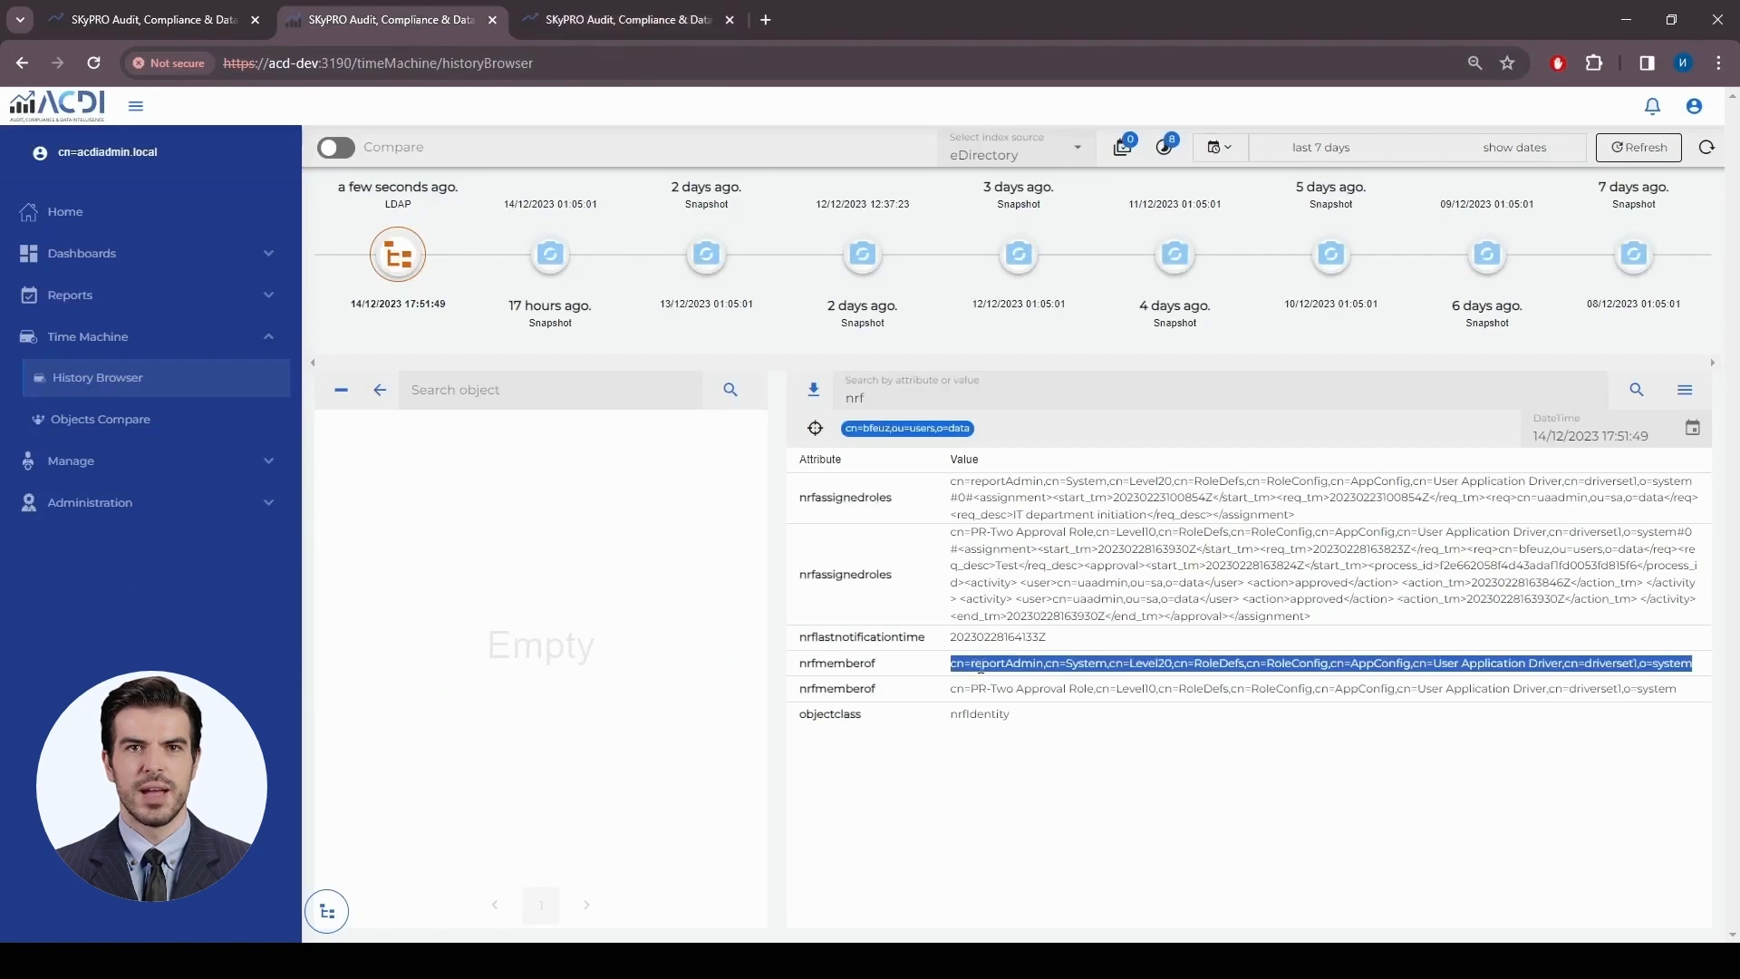
click(626, 20)
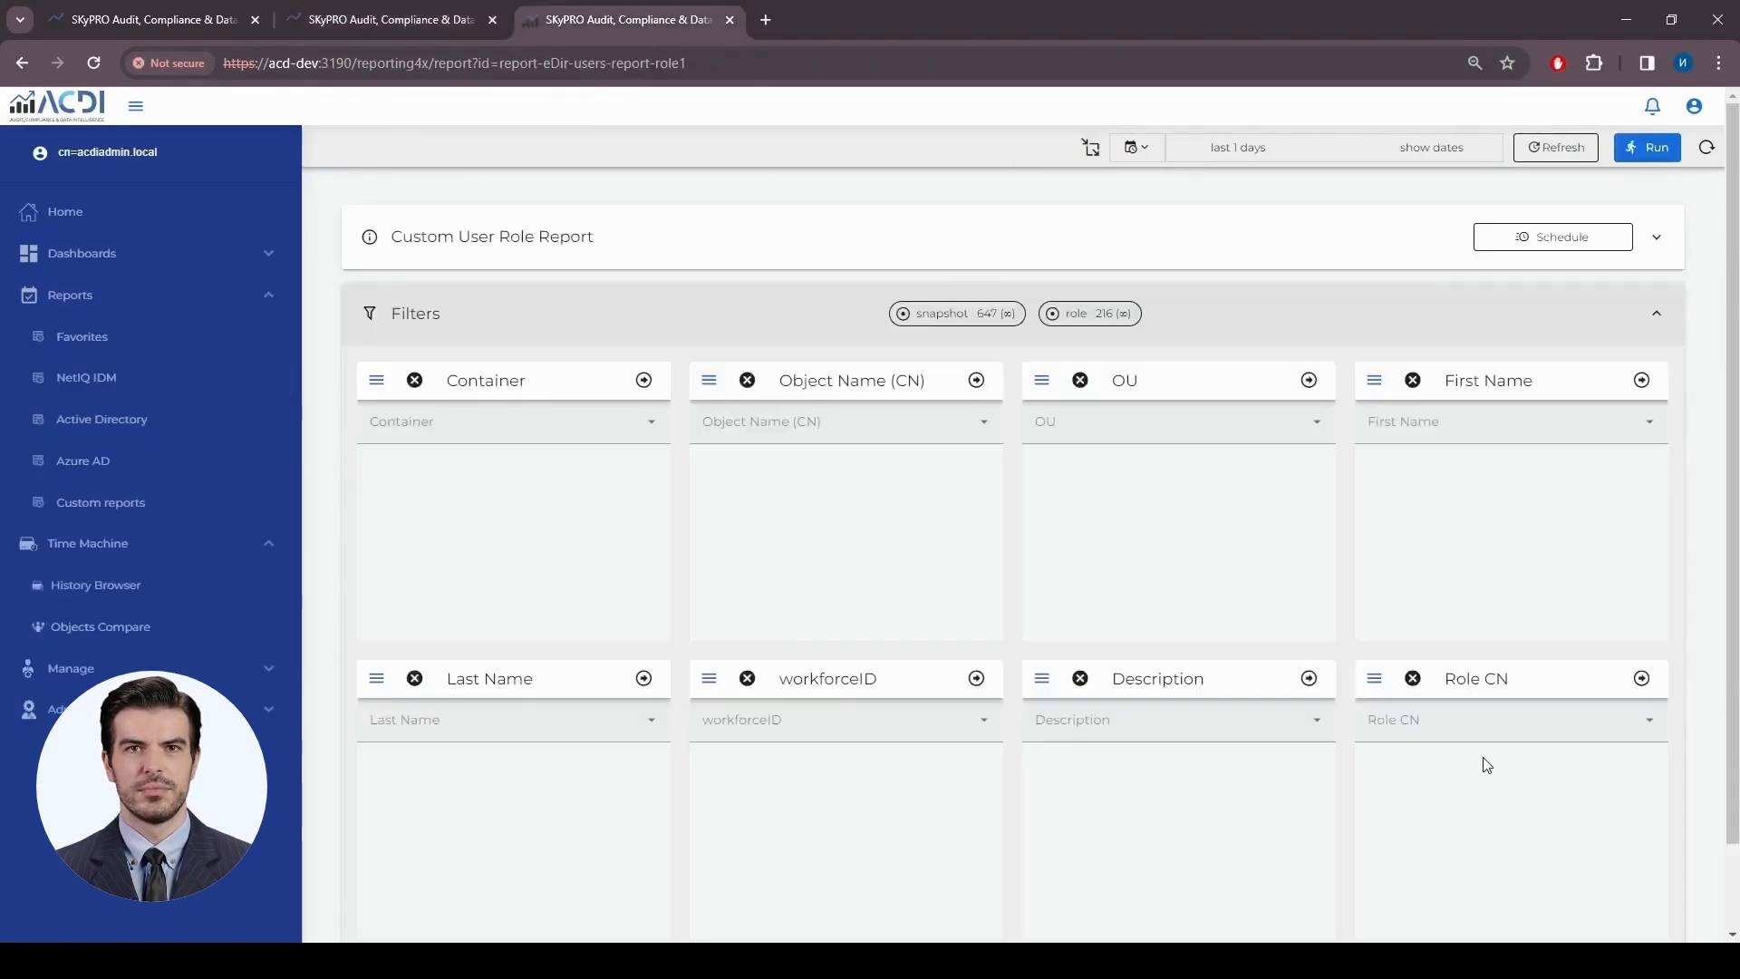
click(1486, 716)
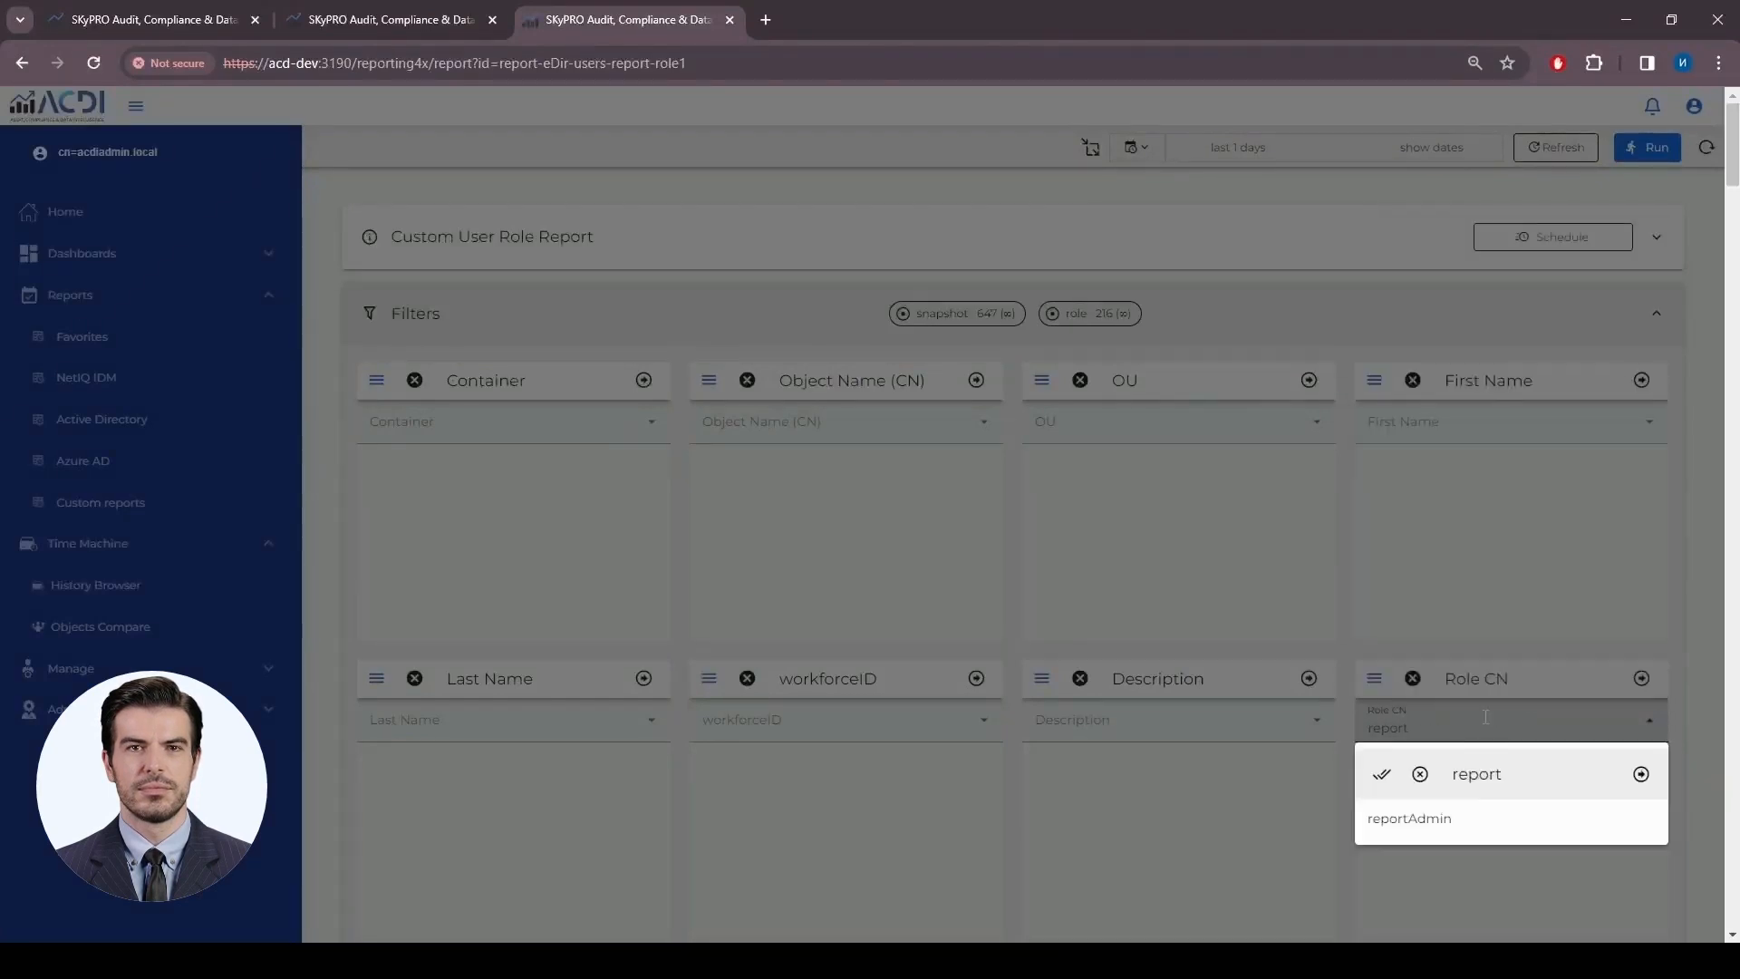
click(1498, 820)
click(1645, 778)
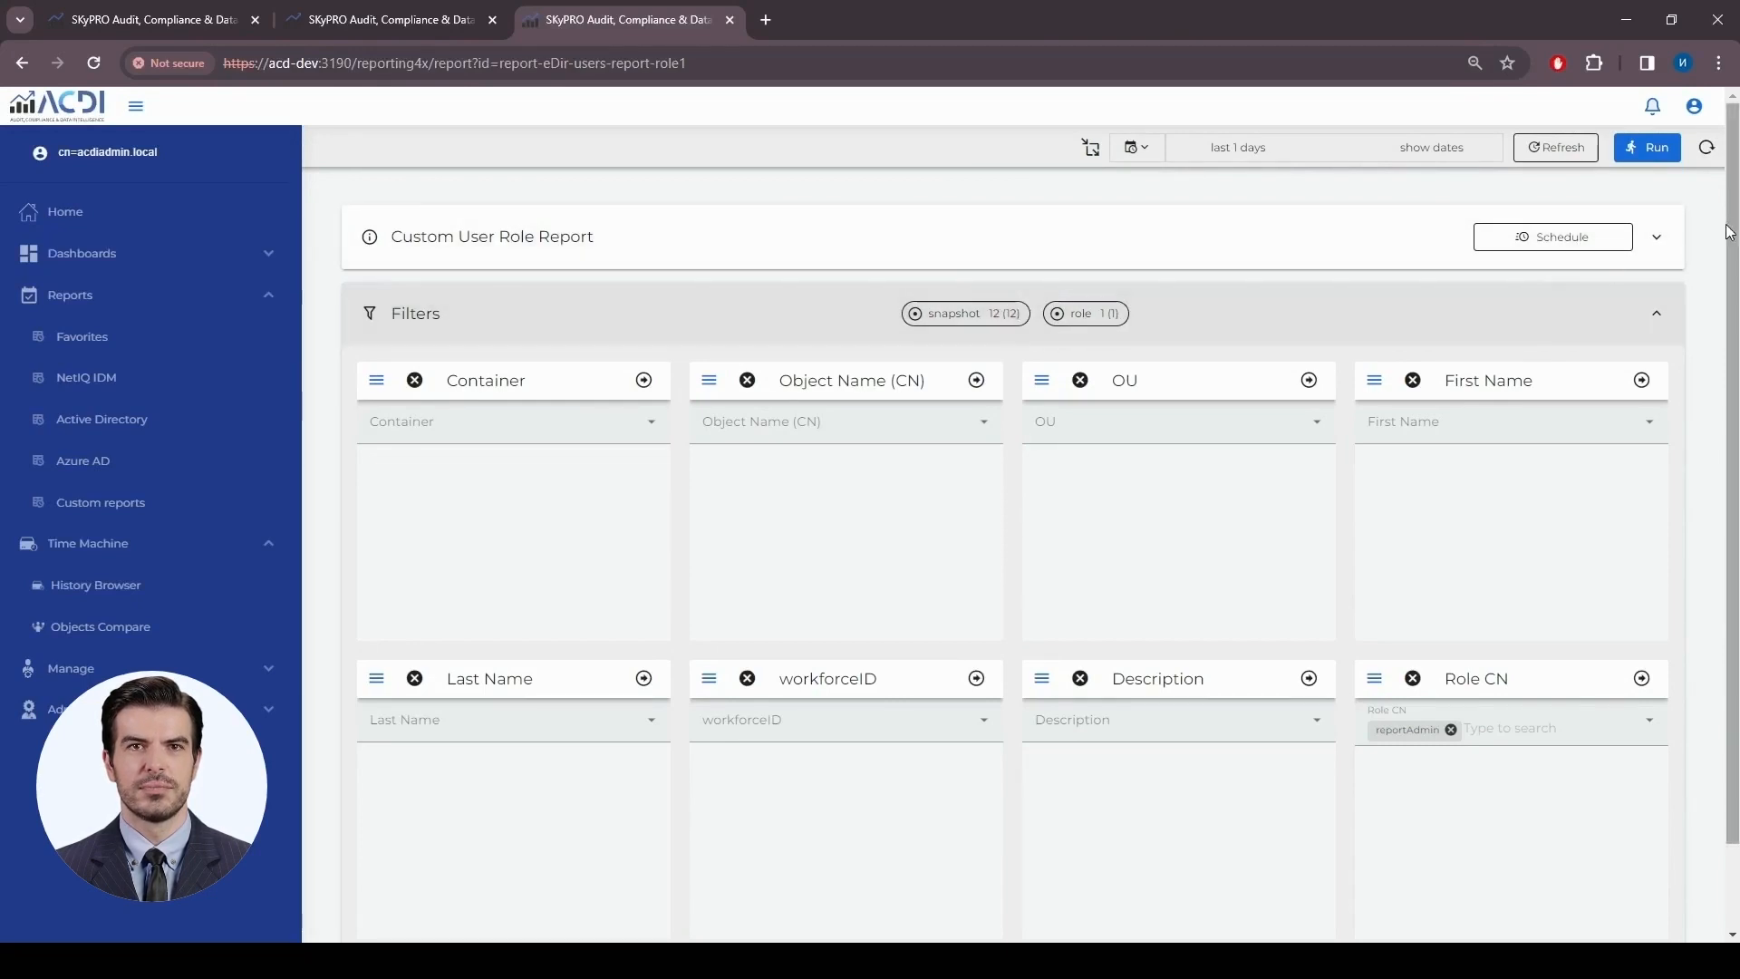
click(1662, 161)
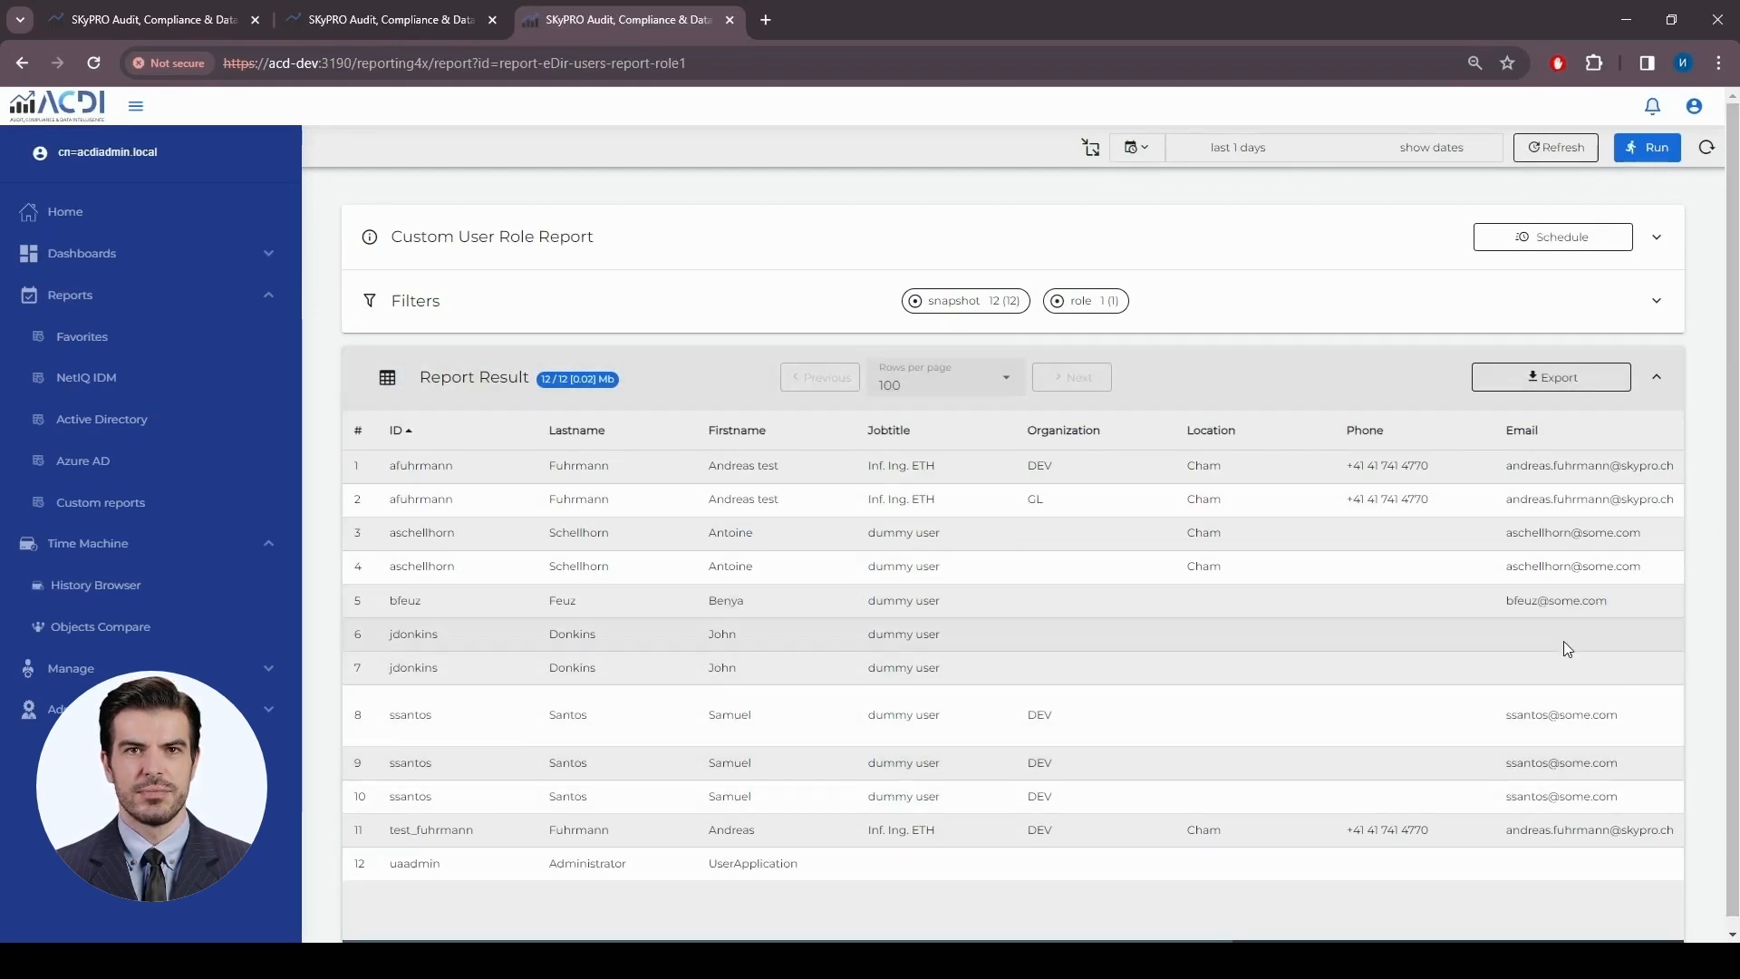
Examine all columns of the report result table, from ID through to Snapshot time
scroll(1559, 540, down, 1)
scroll(1563, 538, right, 6)
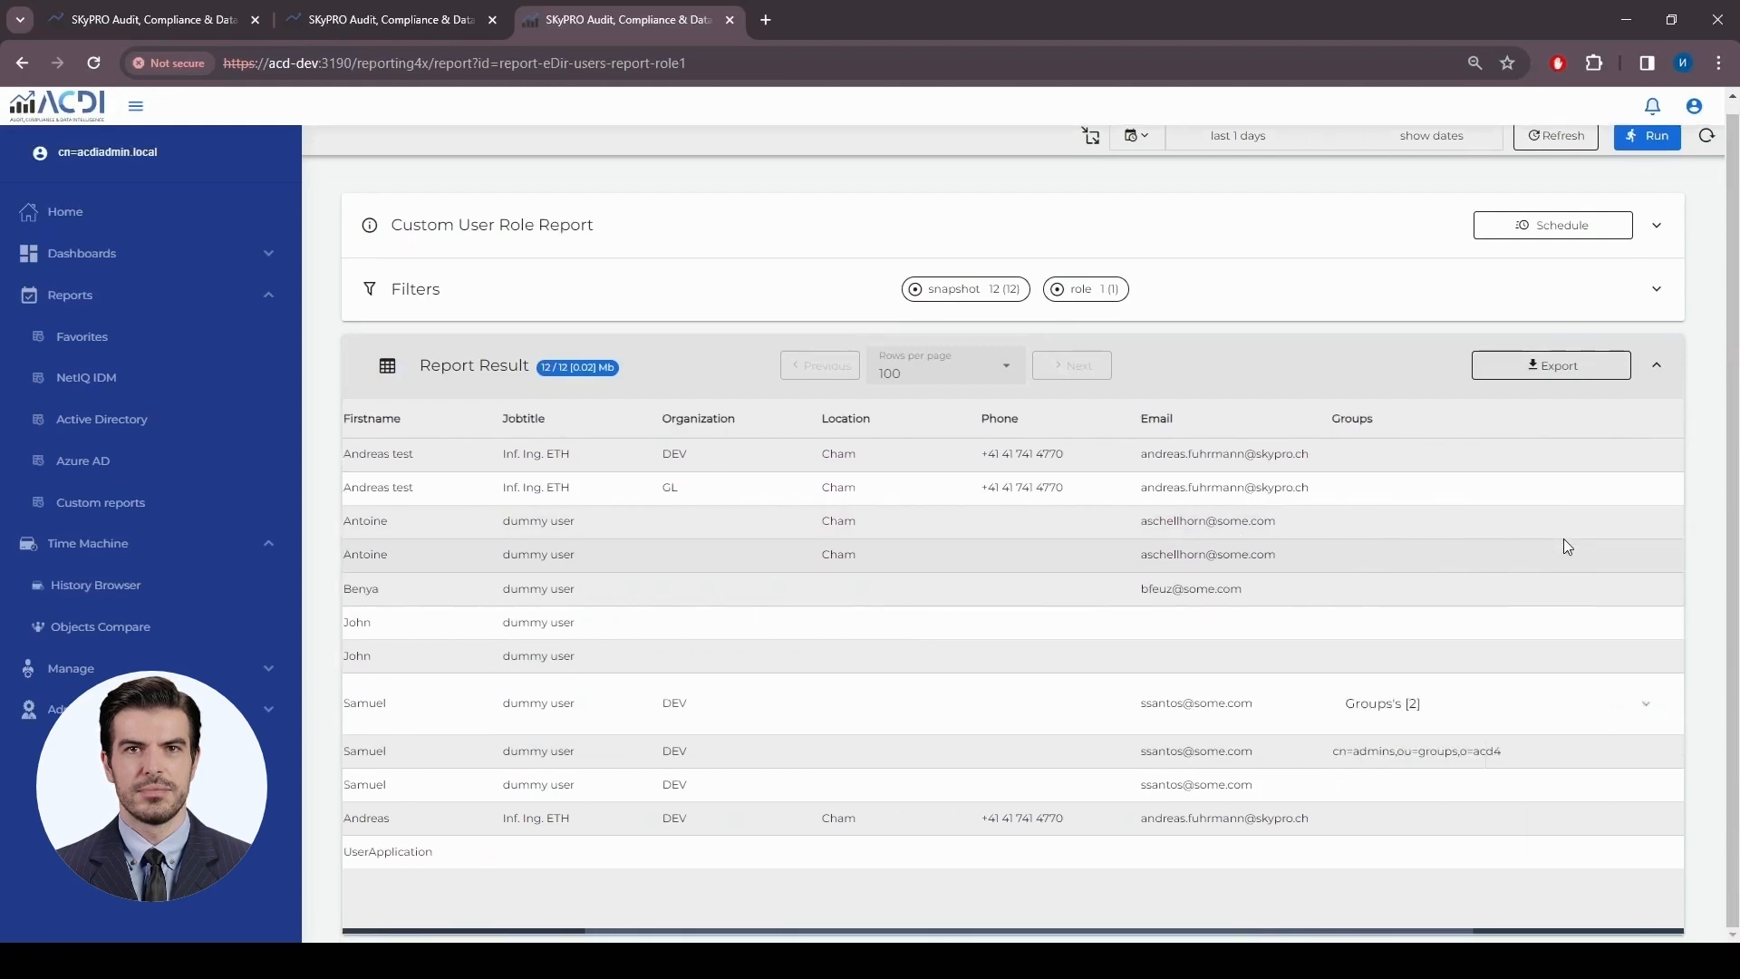
scroll(1080, 798, left, 4)
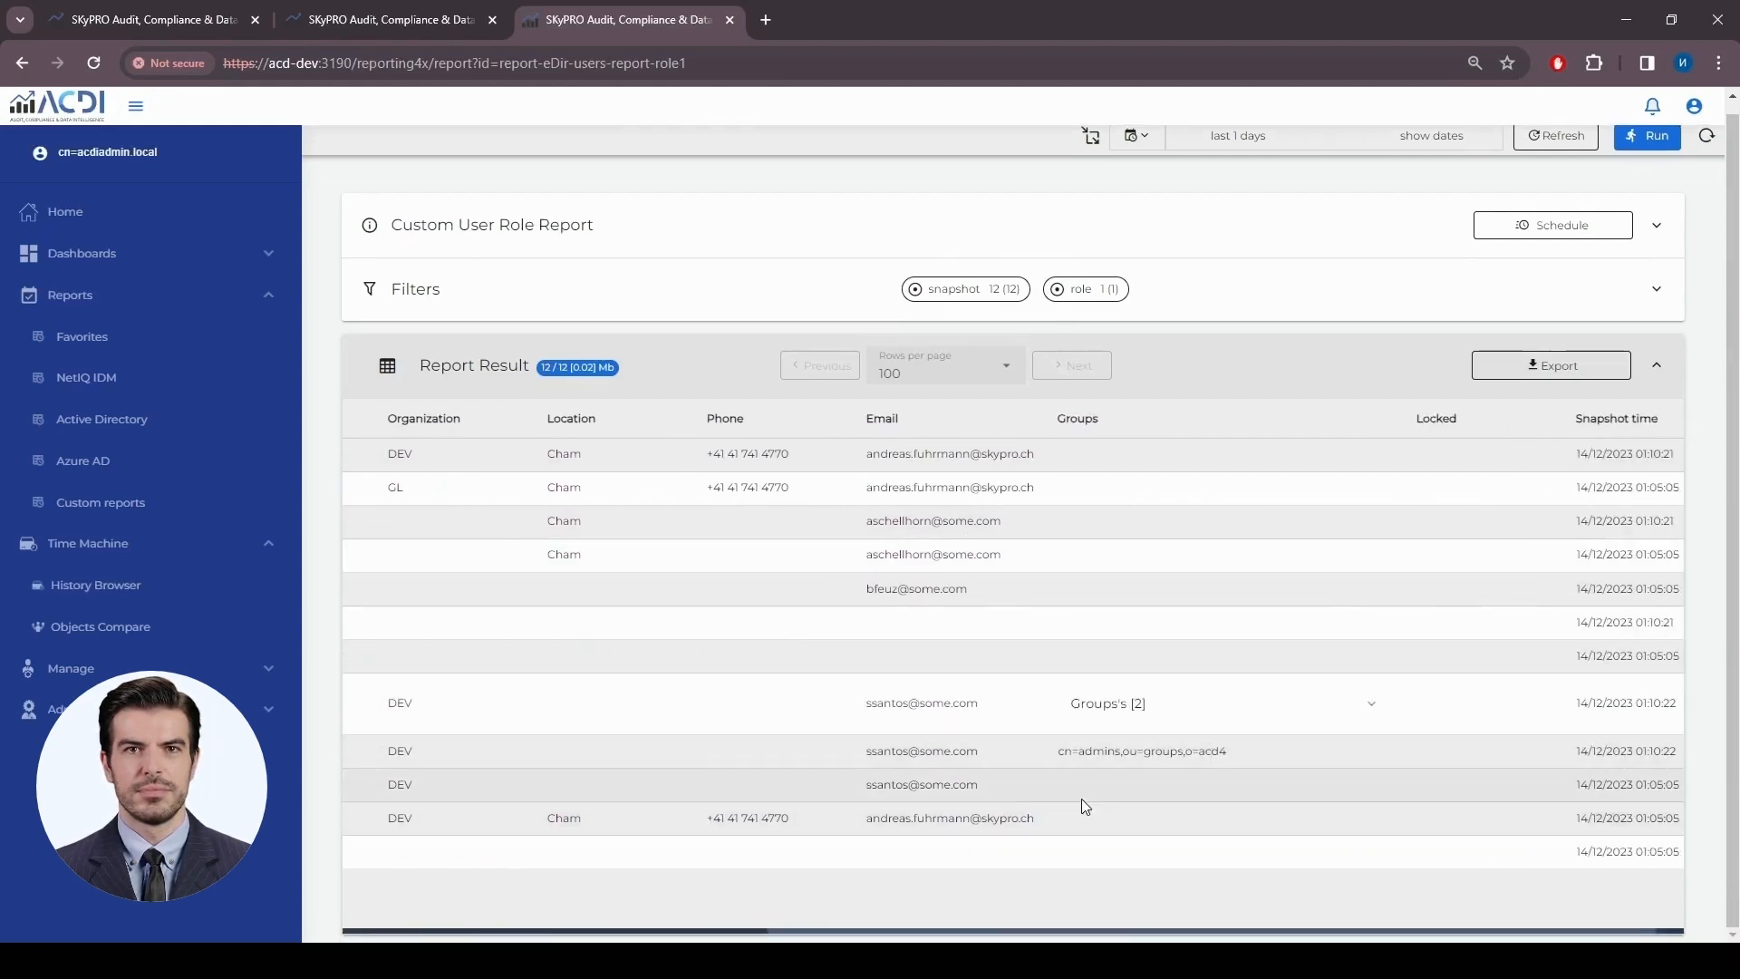
scroll(1200, 716, left, 5)
scroll(1226, 715, right, 6)
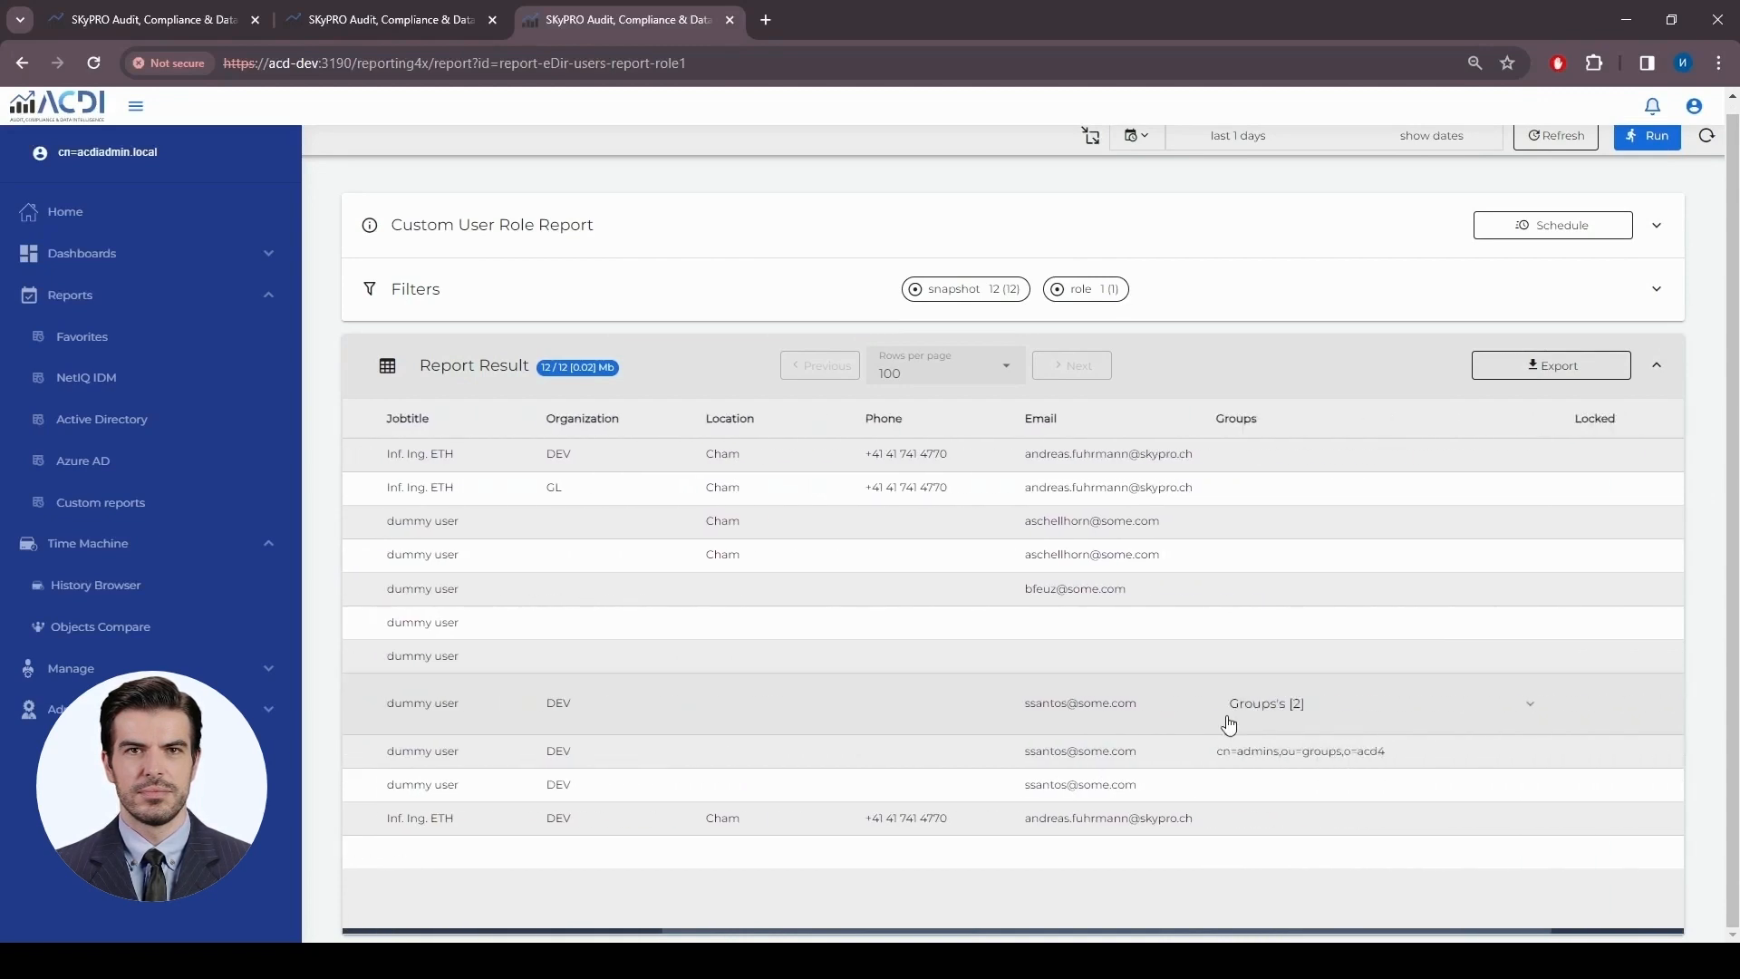
scroll(1229, 723, left, 6)
scroll(1091, 843, up, 1)
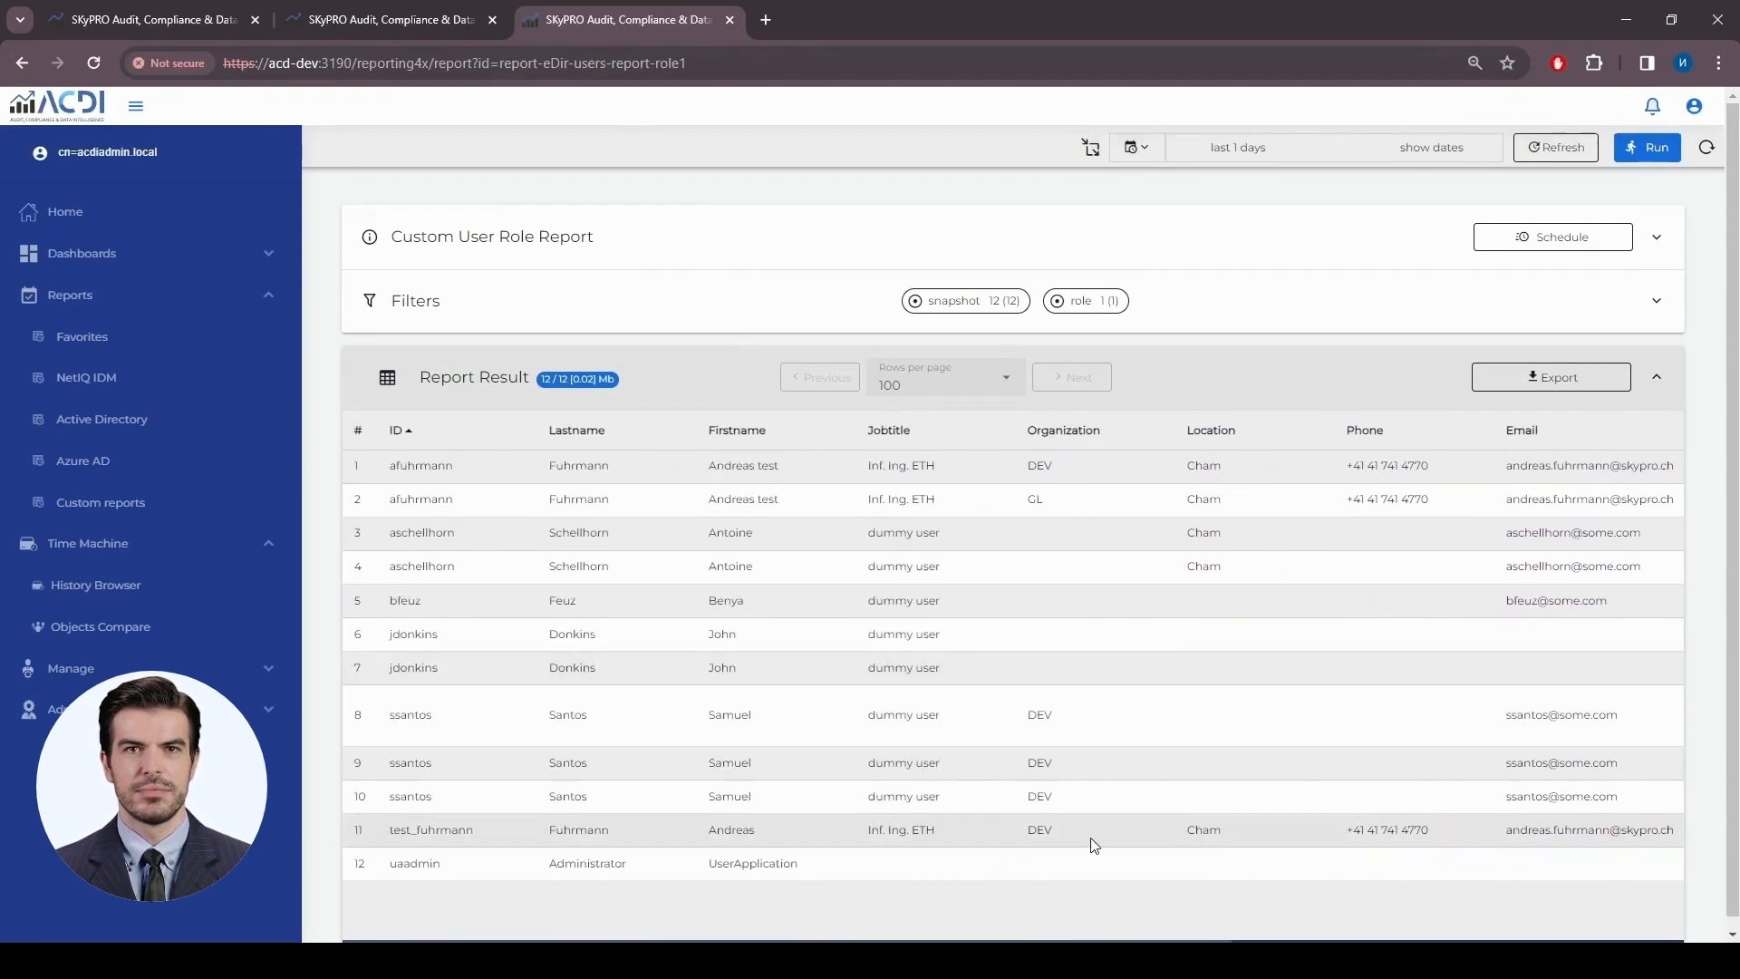
scroll(1093, 843, right, 6)
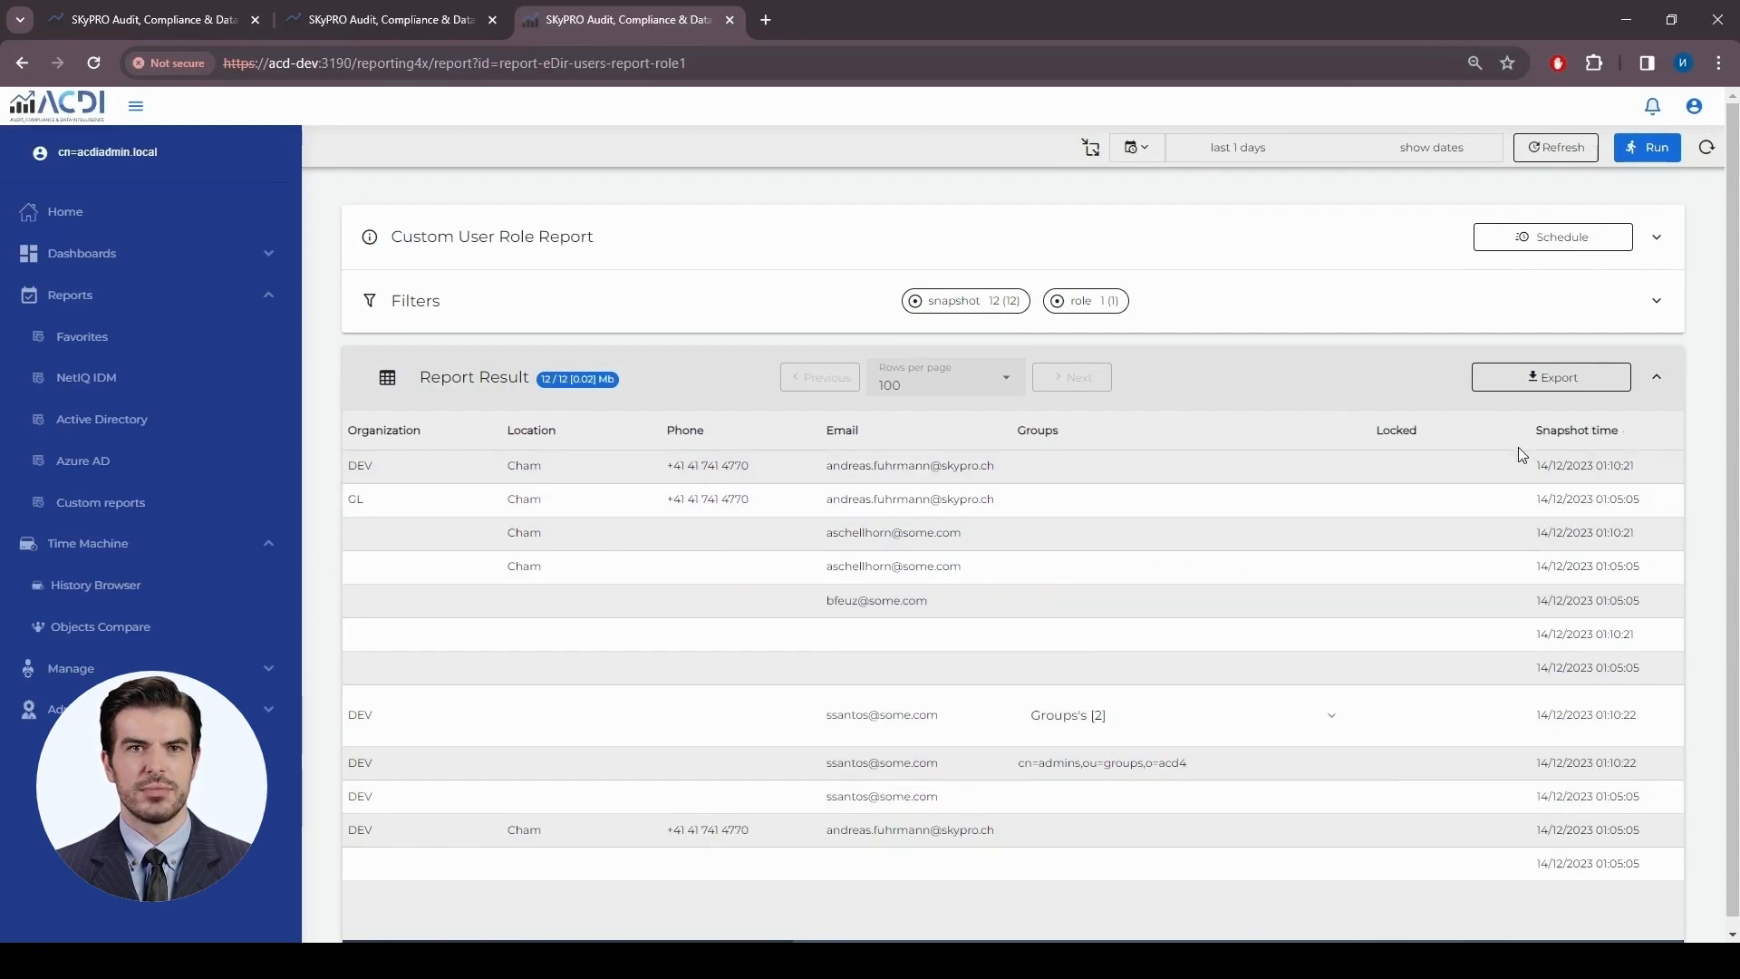
scroll(1113, 585, left, 6)
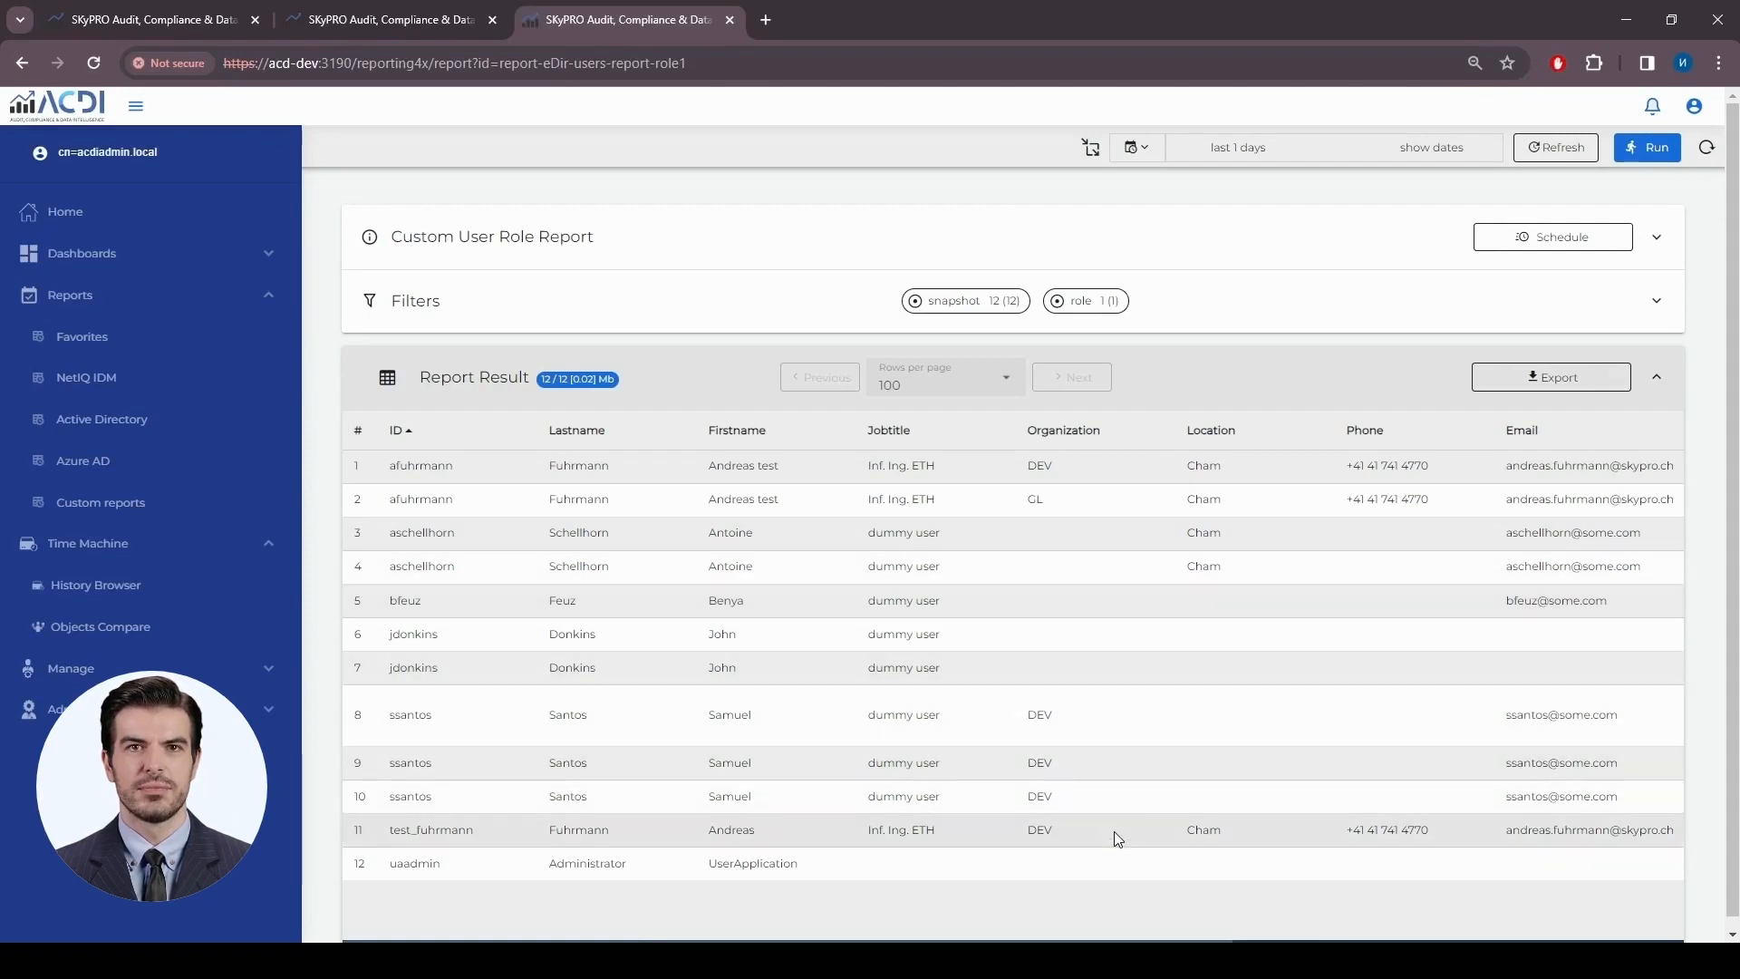
Remove the ou, l, telephoneNumber, mail and groupMembership attributes from the result table attributes of Custom User Role Report in the report editor
click(135, 18)
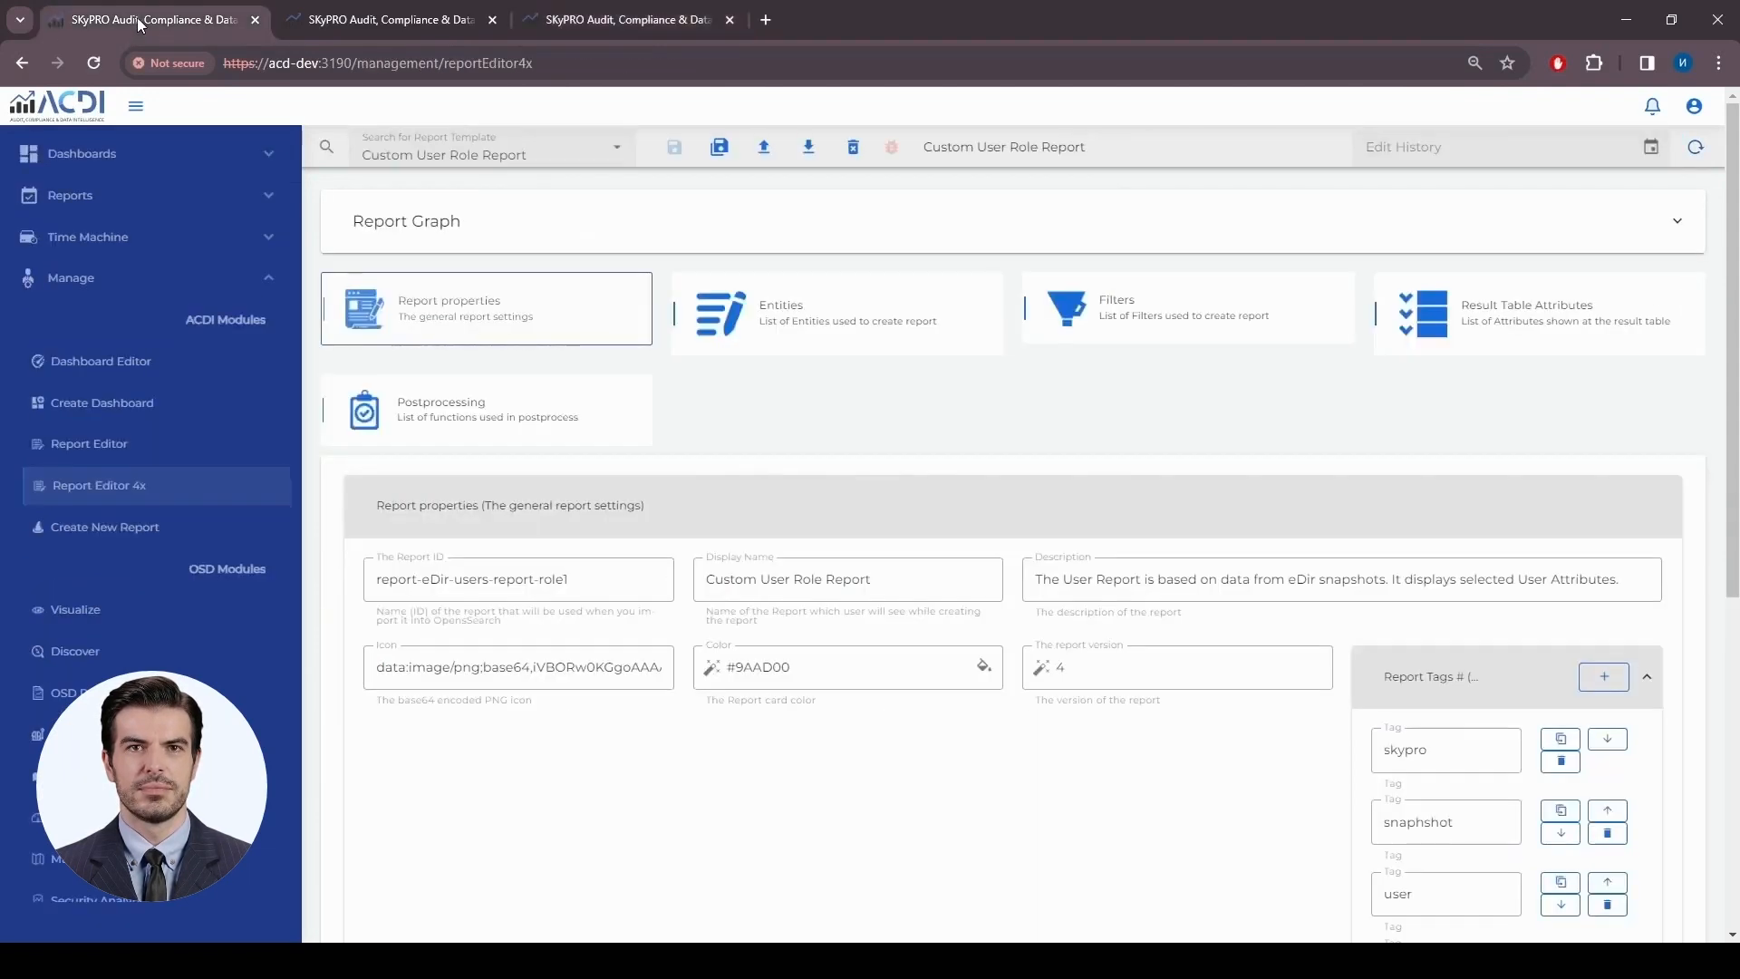
click(1451, 675)
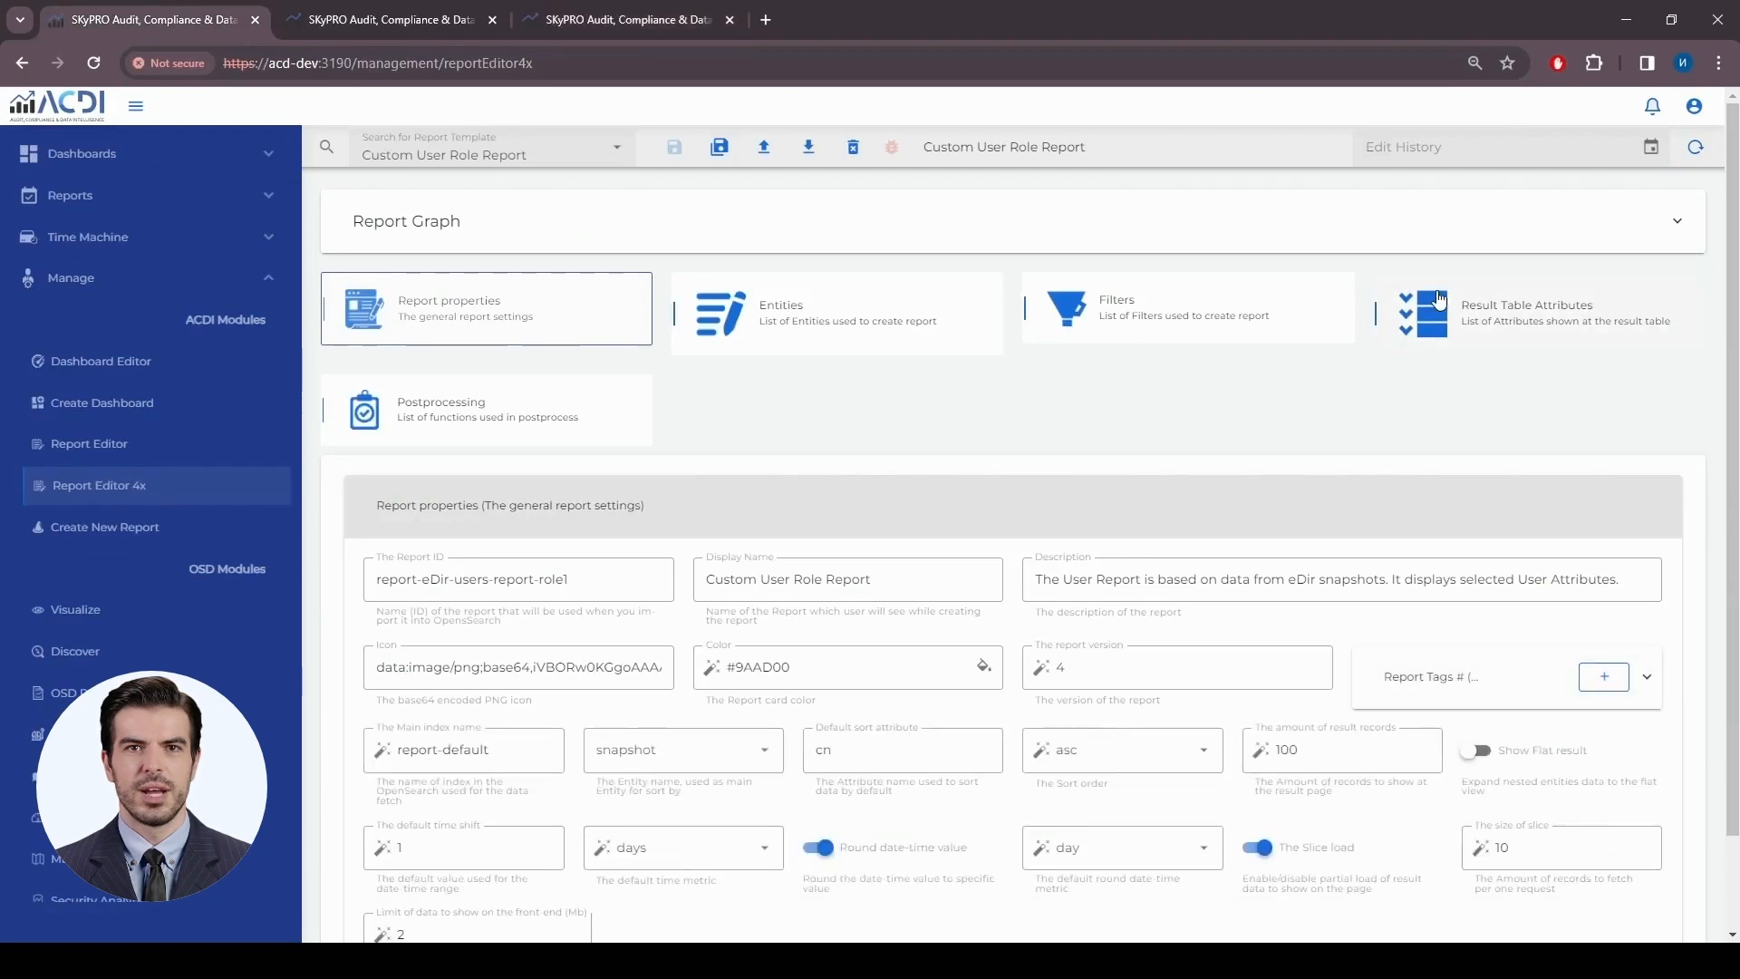
click(1470, 310)
scroll(906, 680, down, 4)
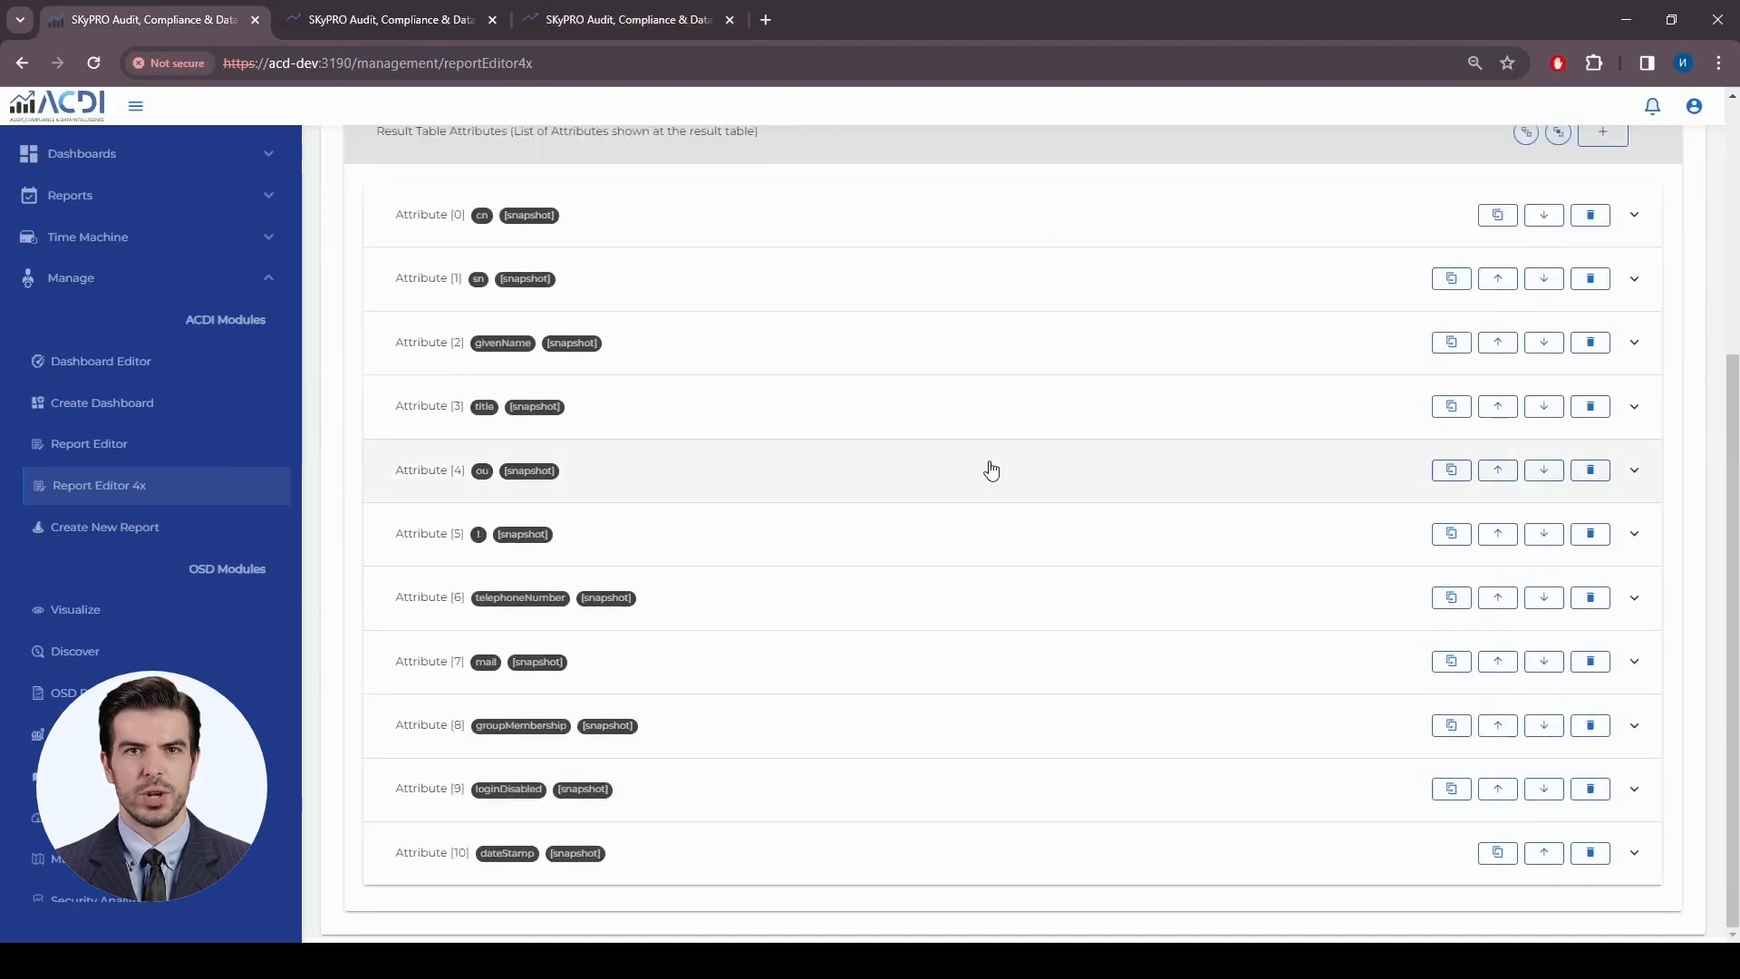
click(1592, 469)
click(1038, 558)
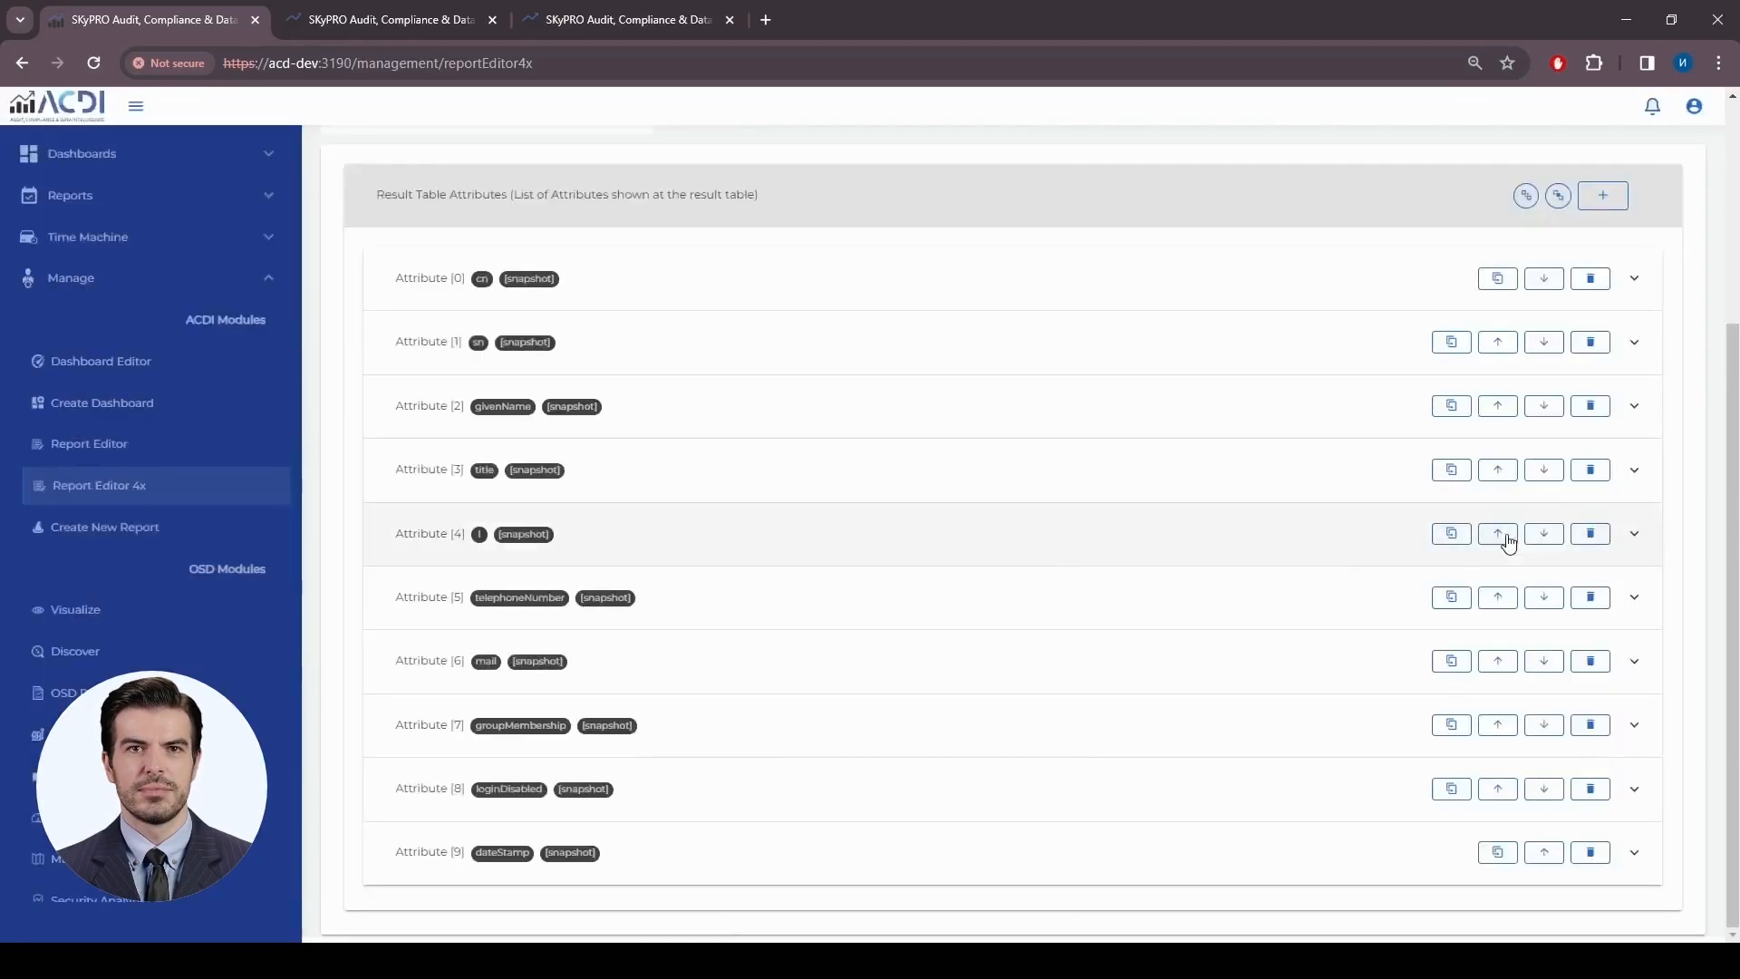
click(1594, 535)
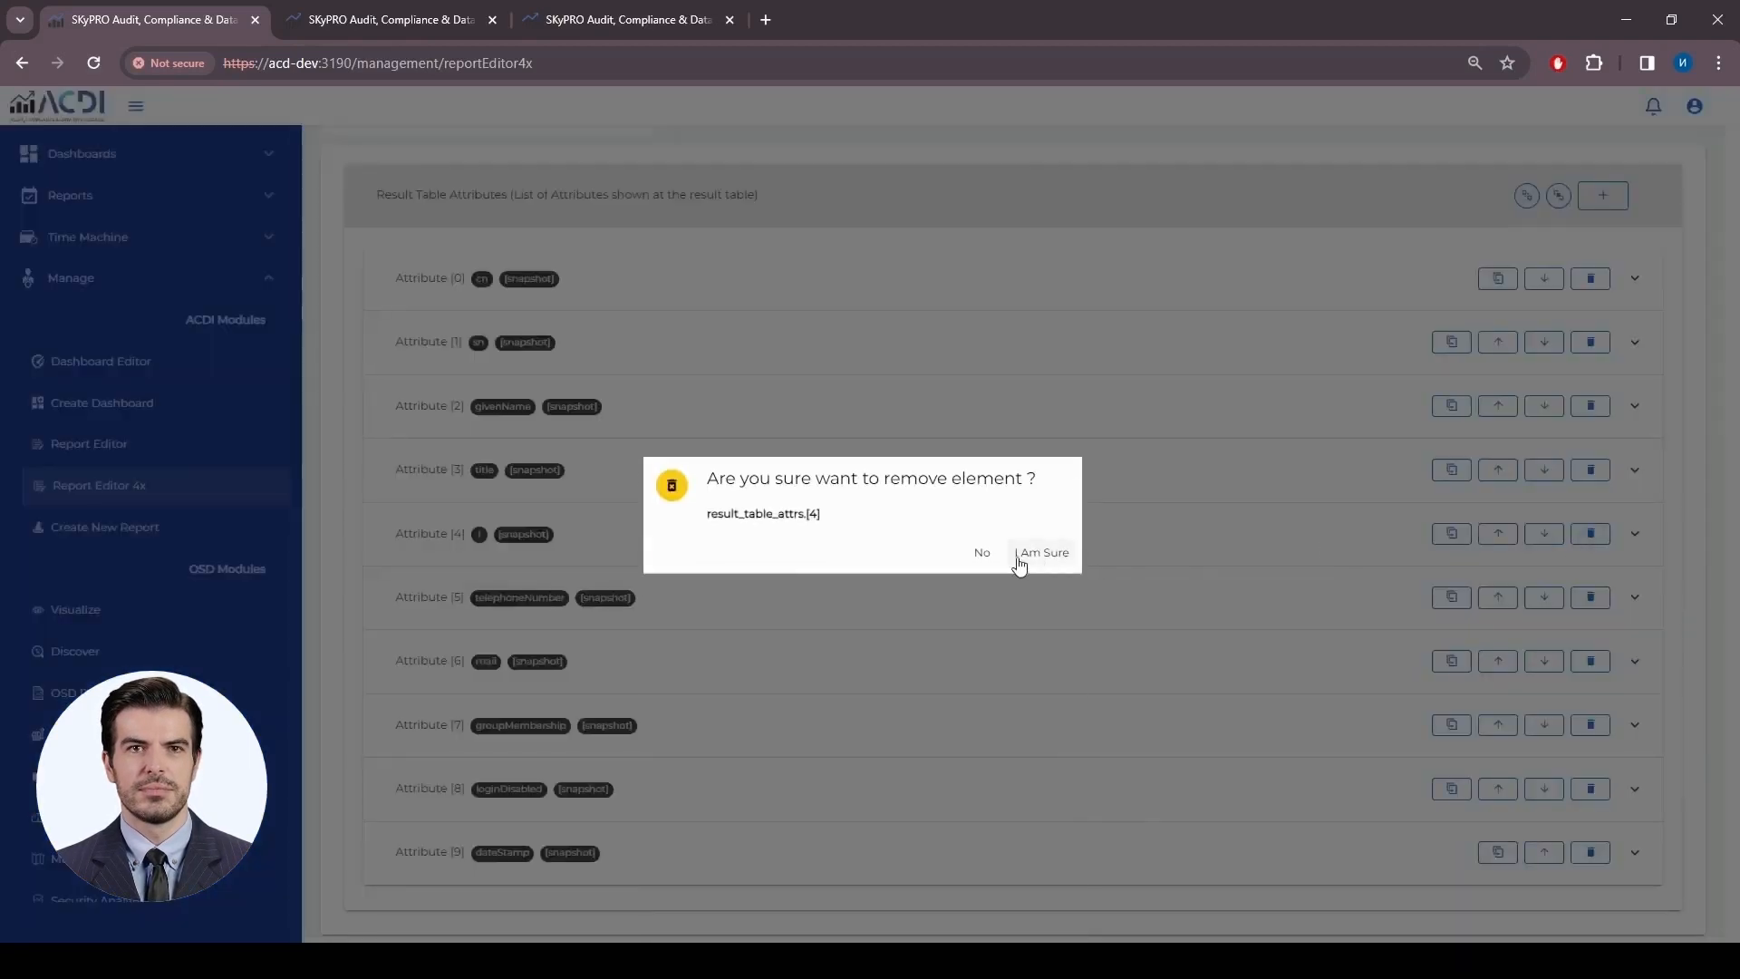
click(1040, 557)
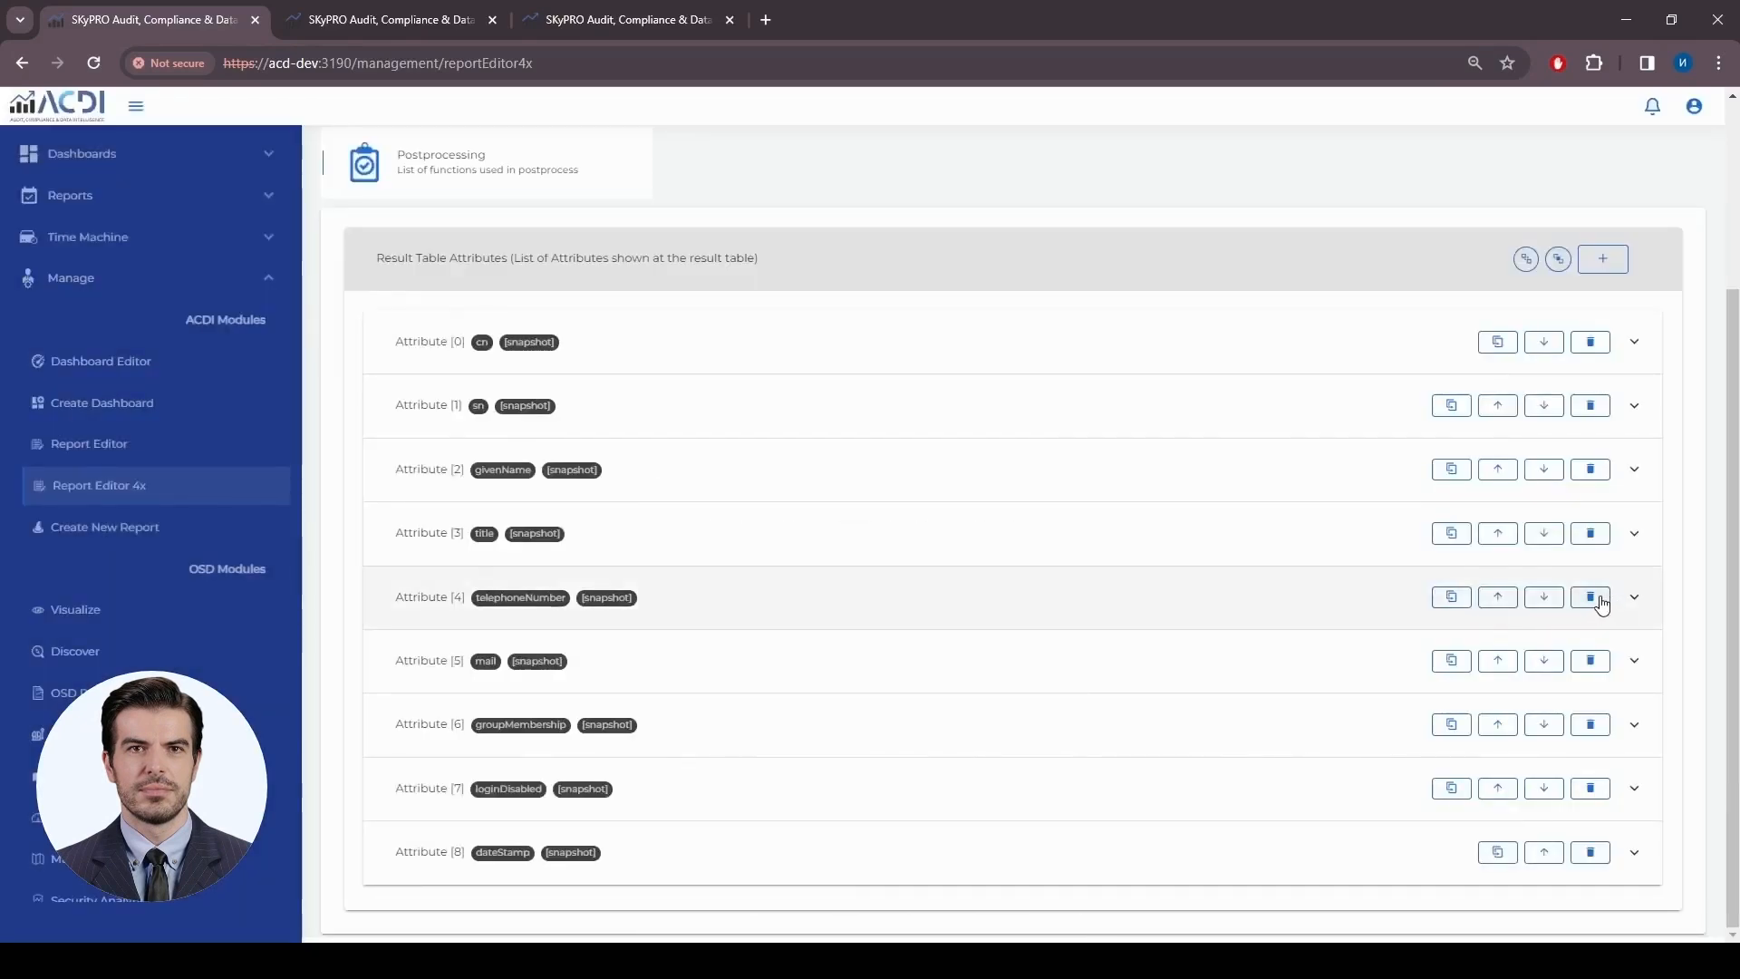
click(1600, 600)
click(1042, 554)
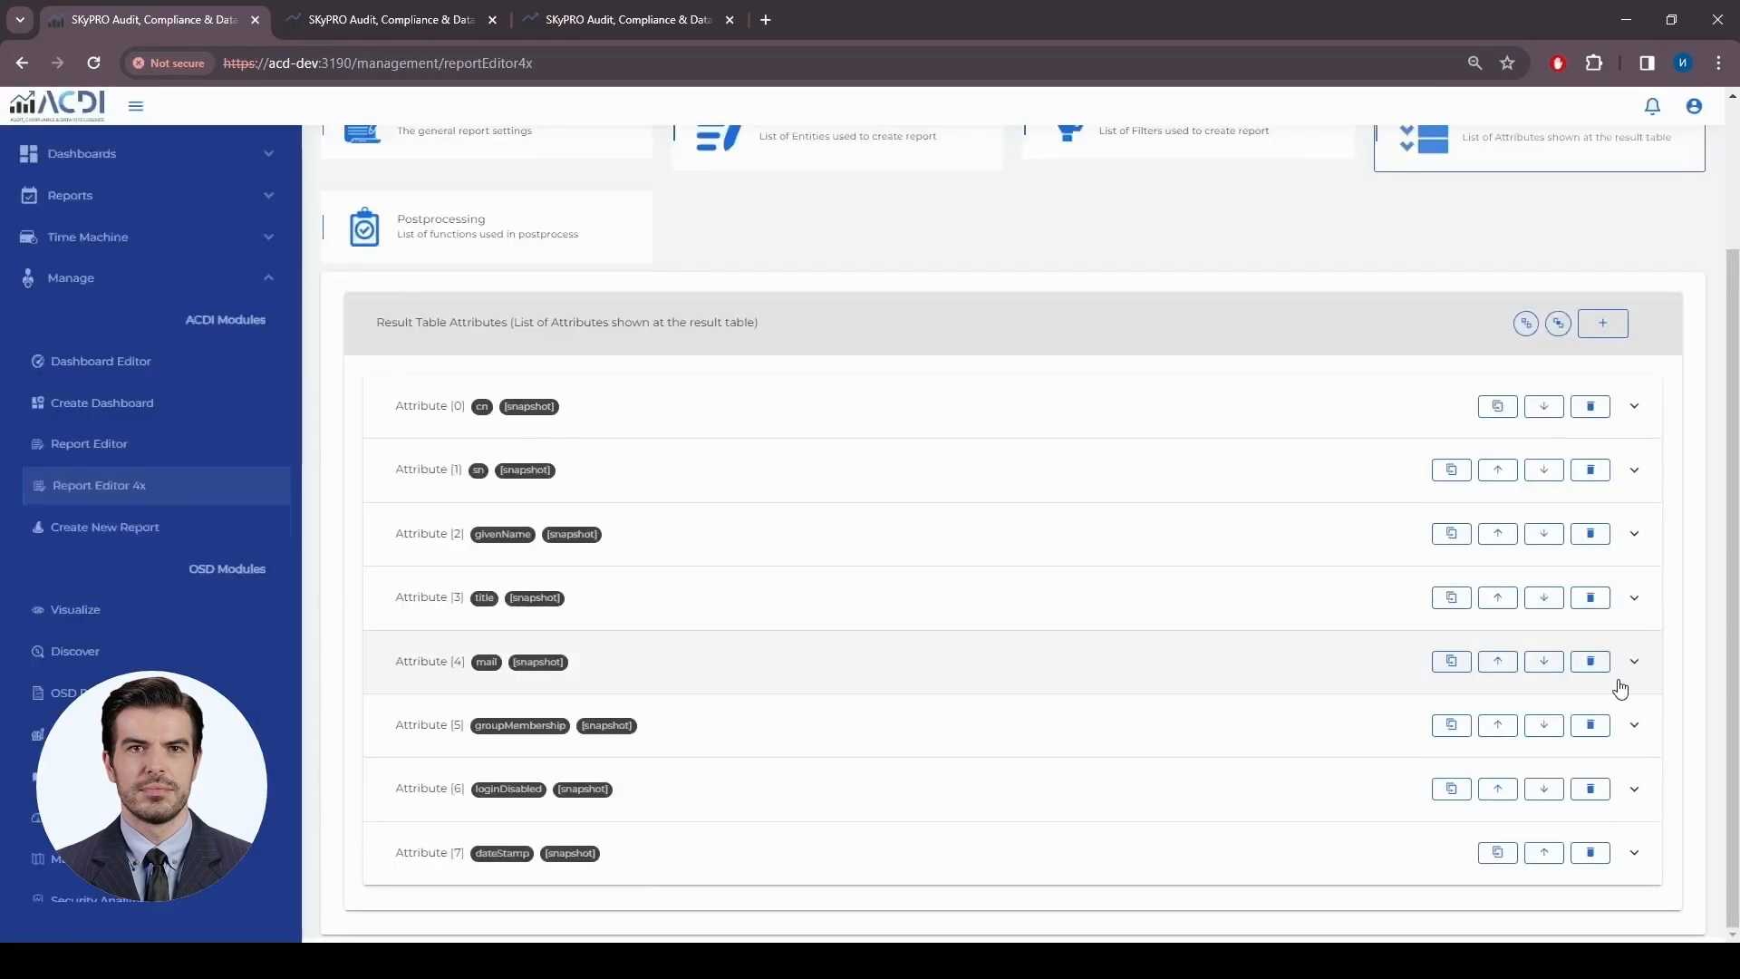
click(1591, 661)
click(1042, 554)
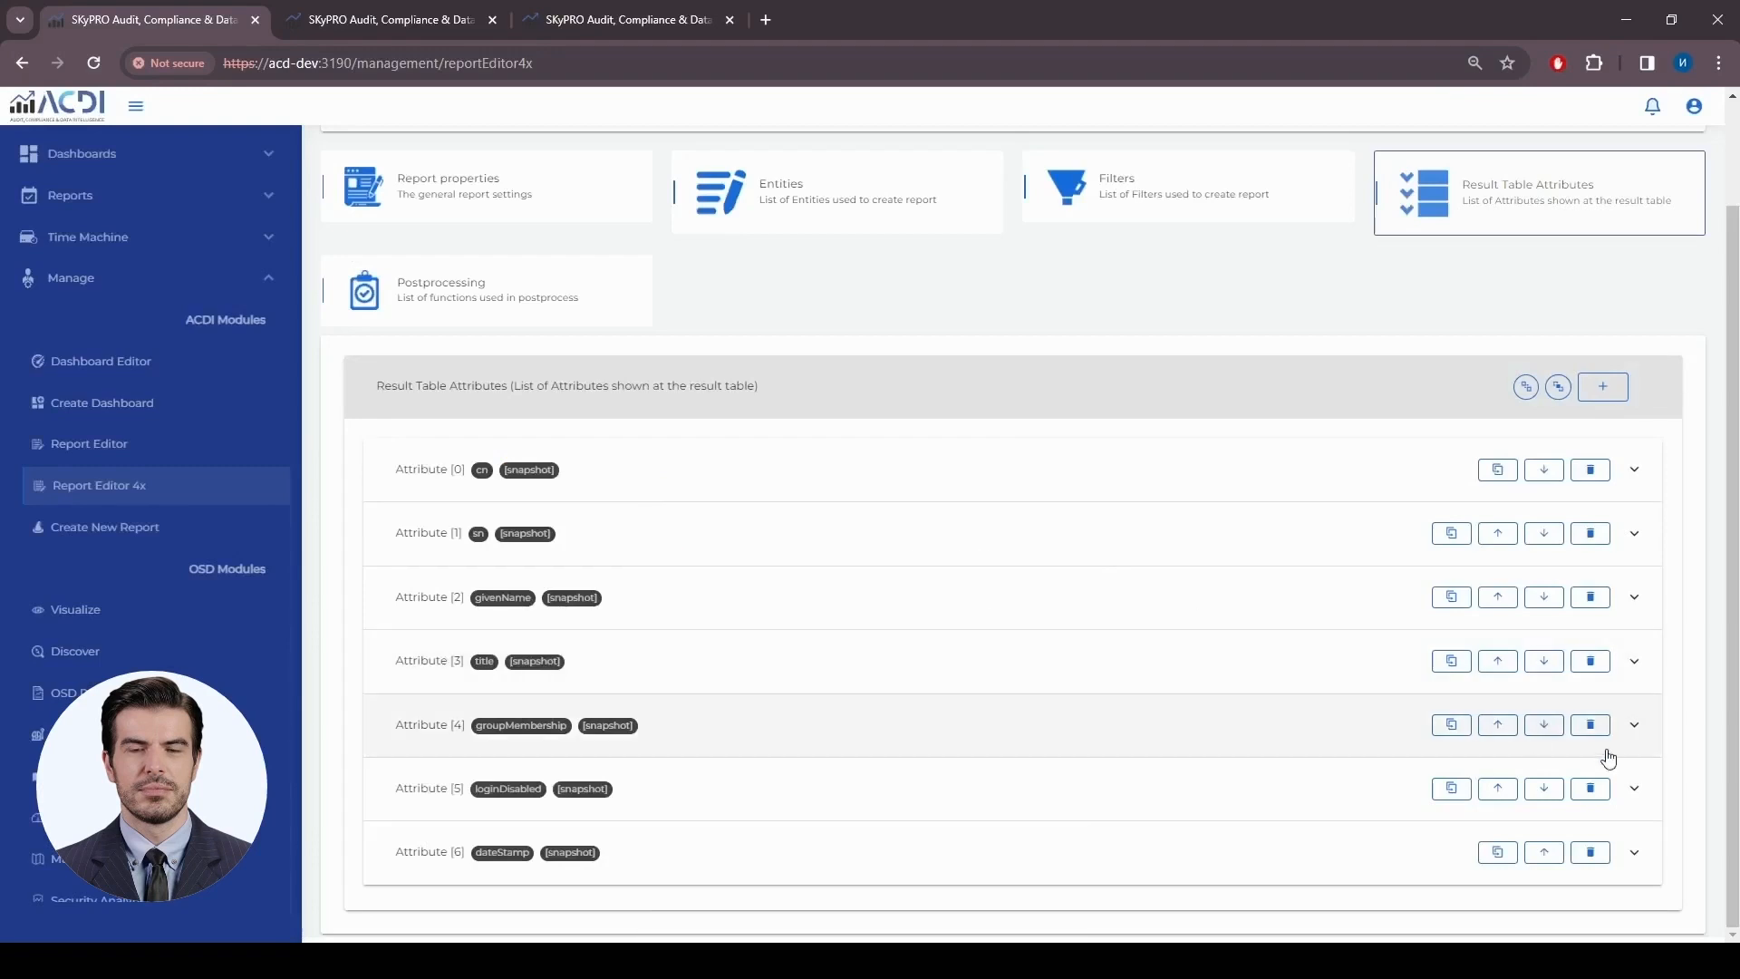
click(1591, 724)
click(1032, 558)
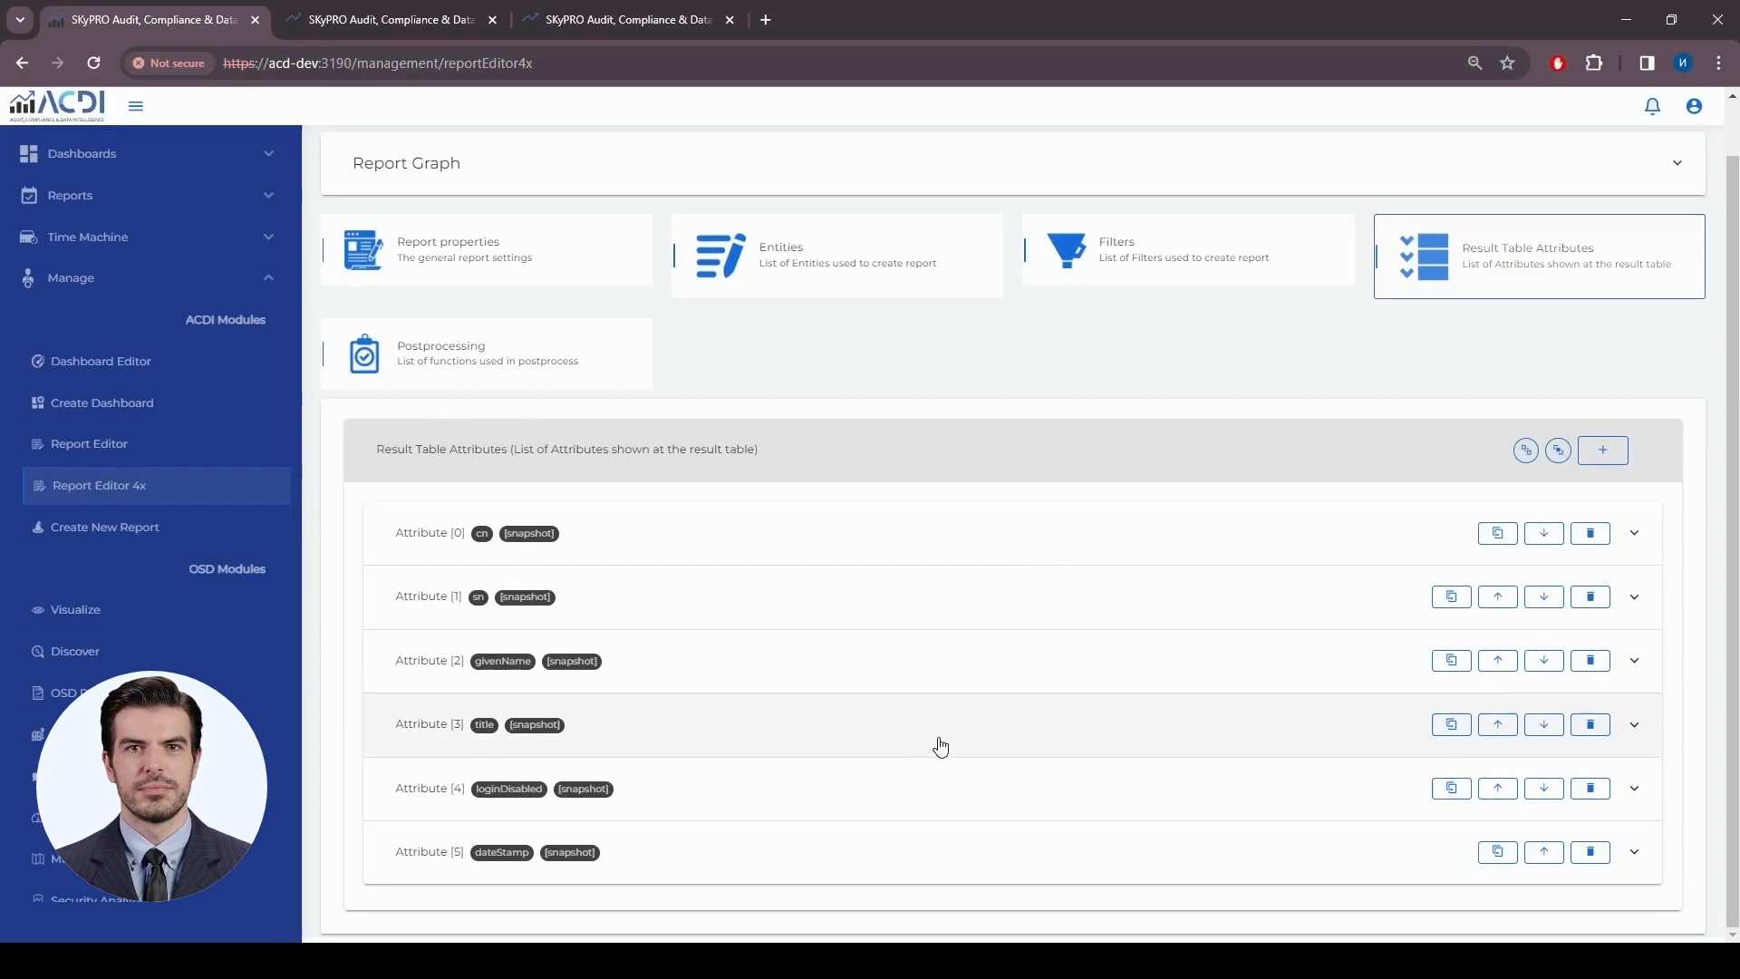
Add a result table attribute named entity_role for the role entity
click(1603, 451)
scroll(932, 605, down, 4)
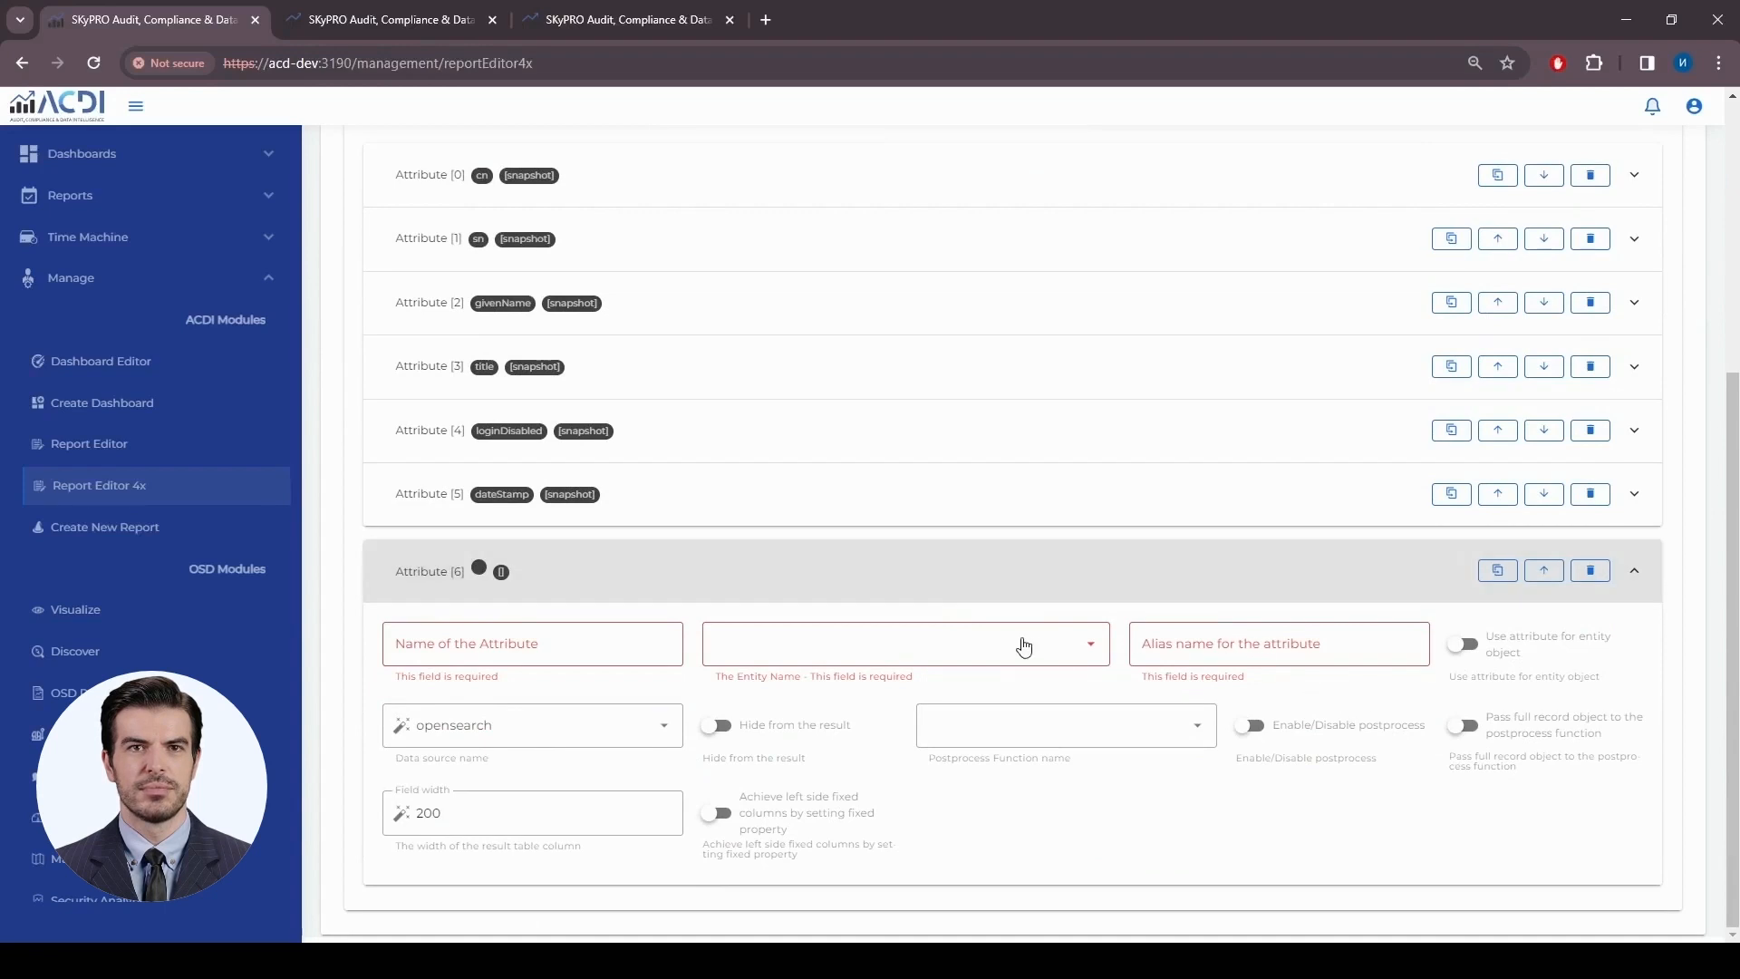
click(1024, 646)
click(736, 728)
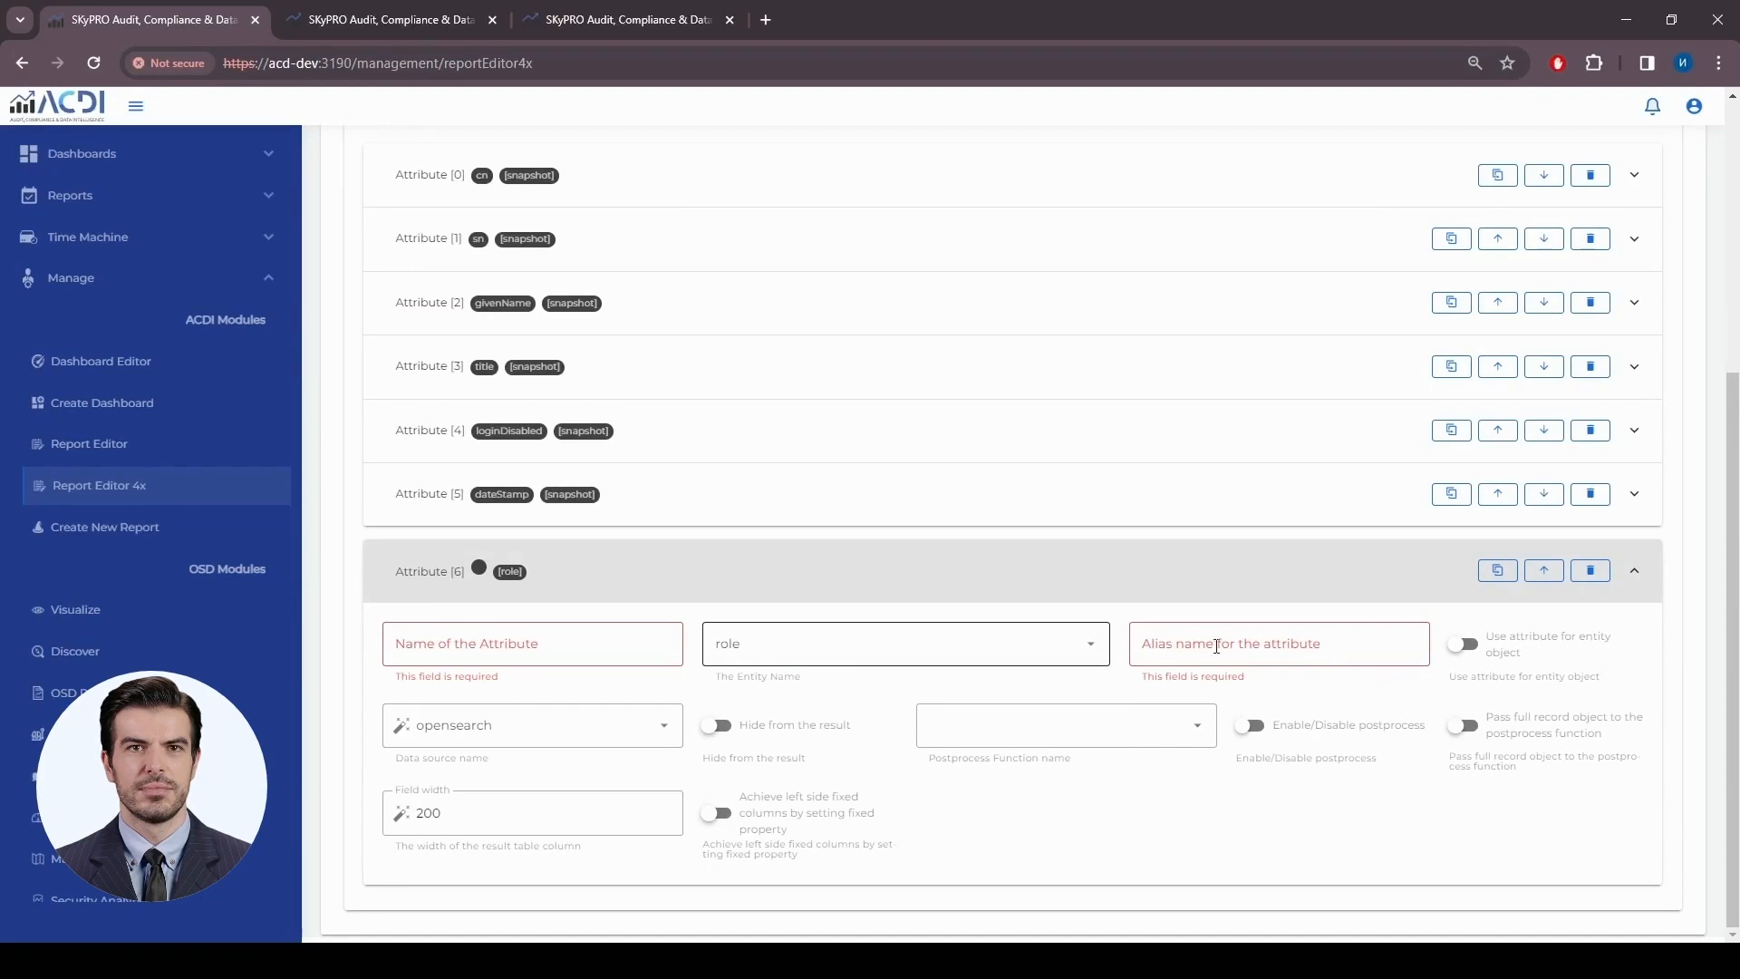
click(505, 631)
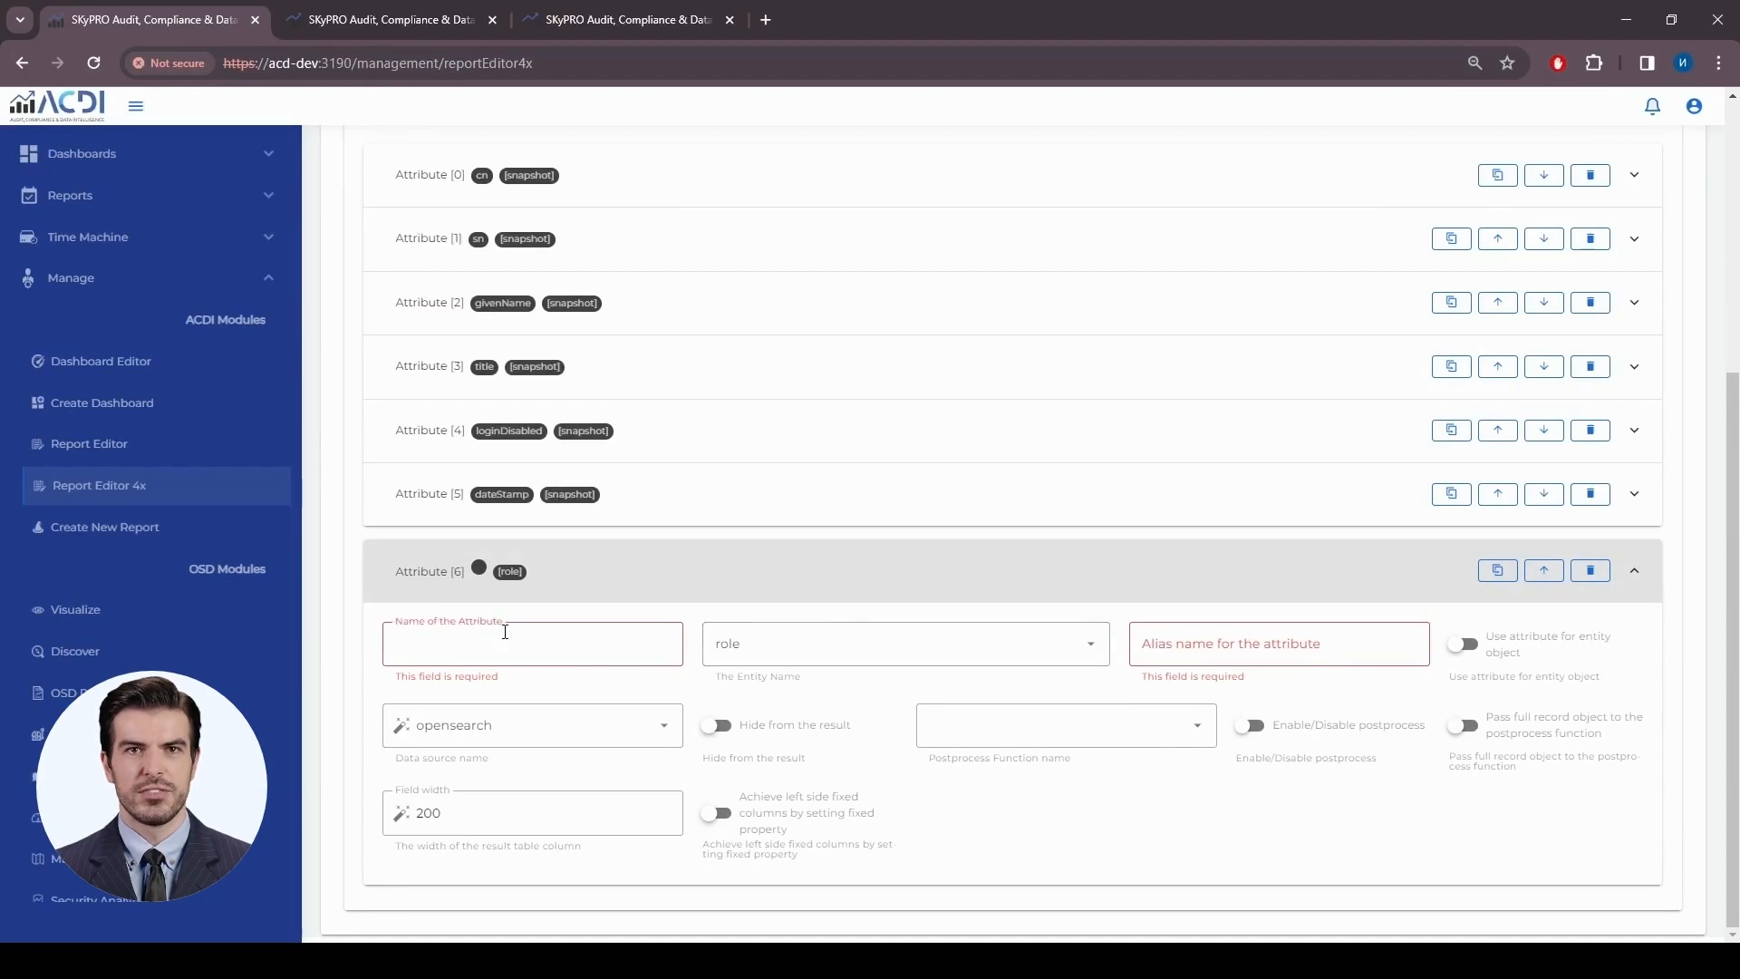
text(entity)
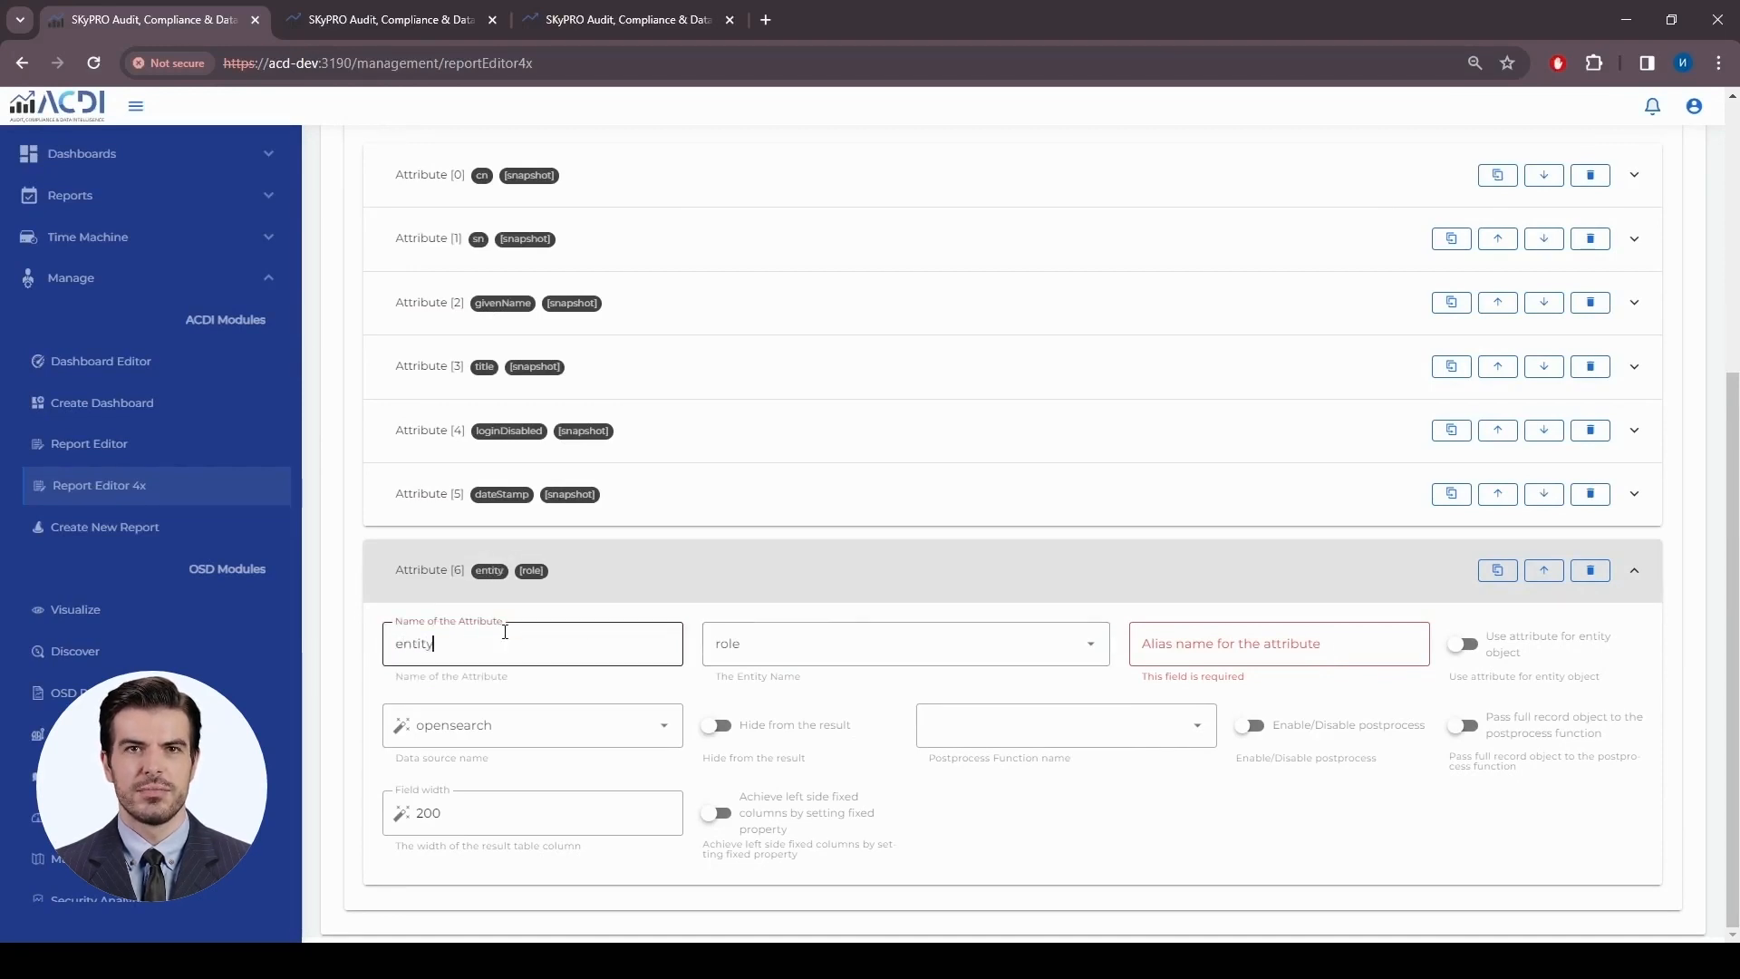
text(_)
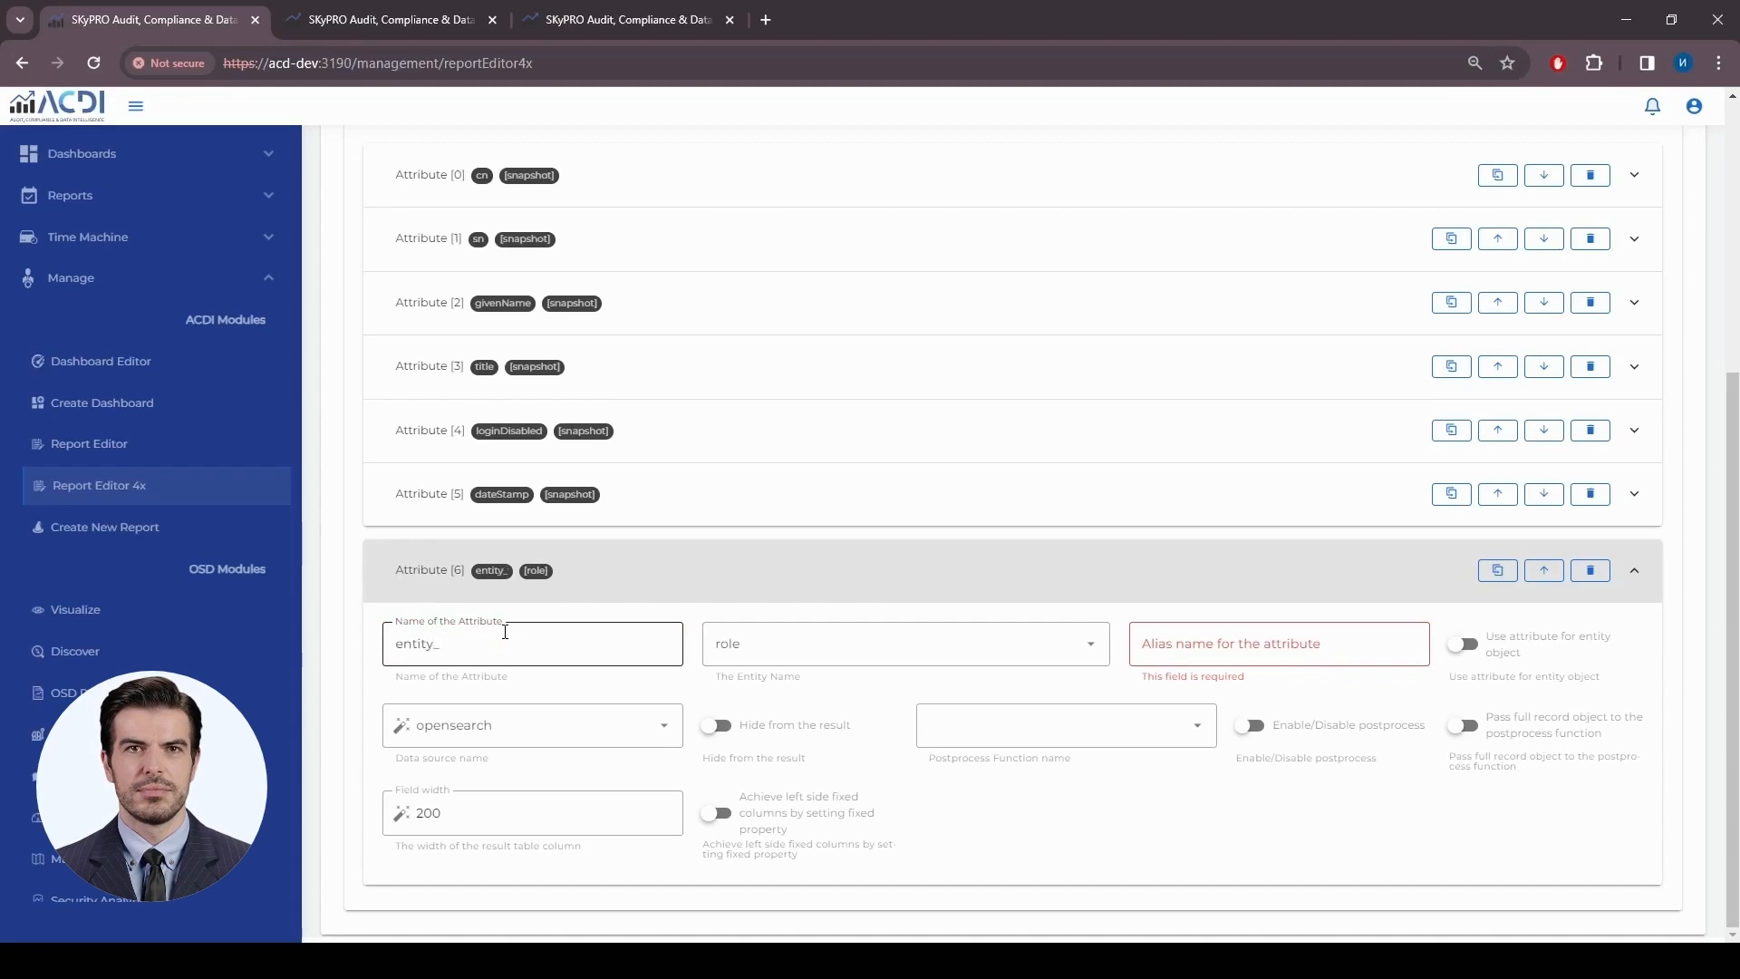
text(role)
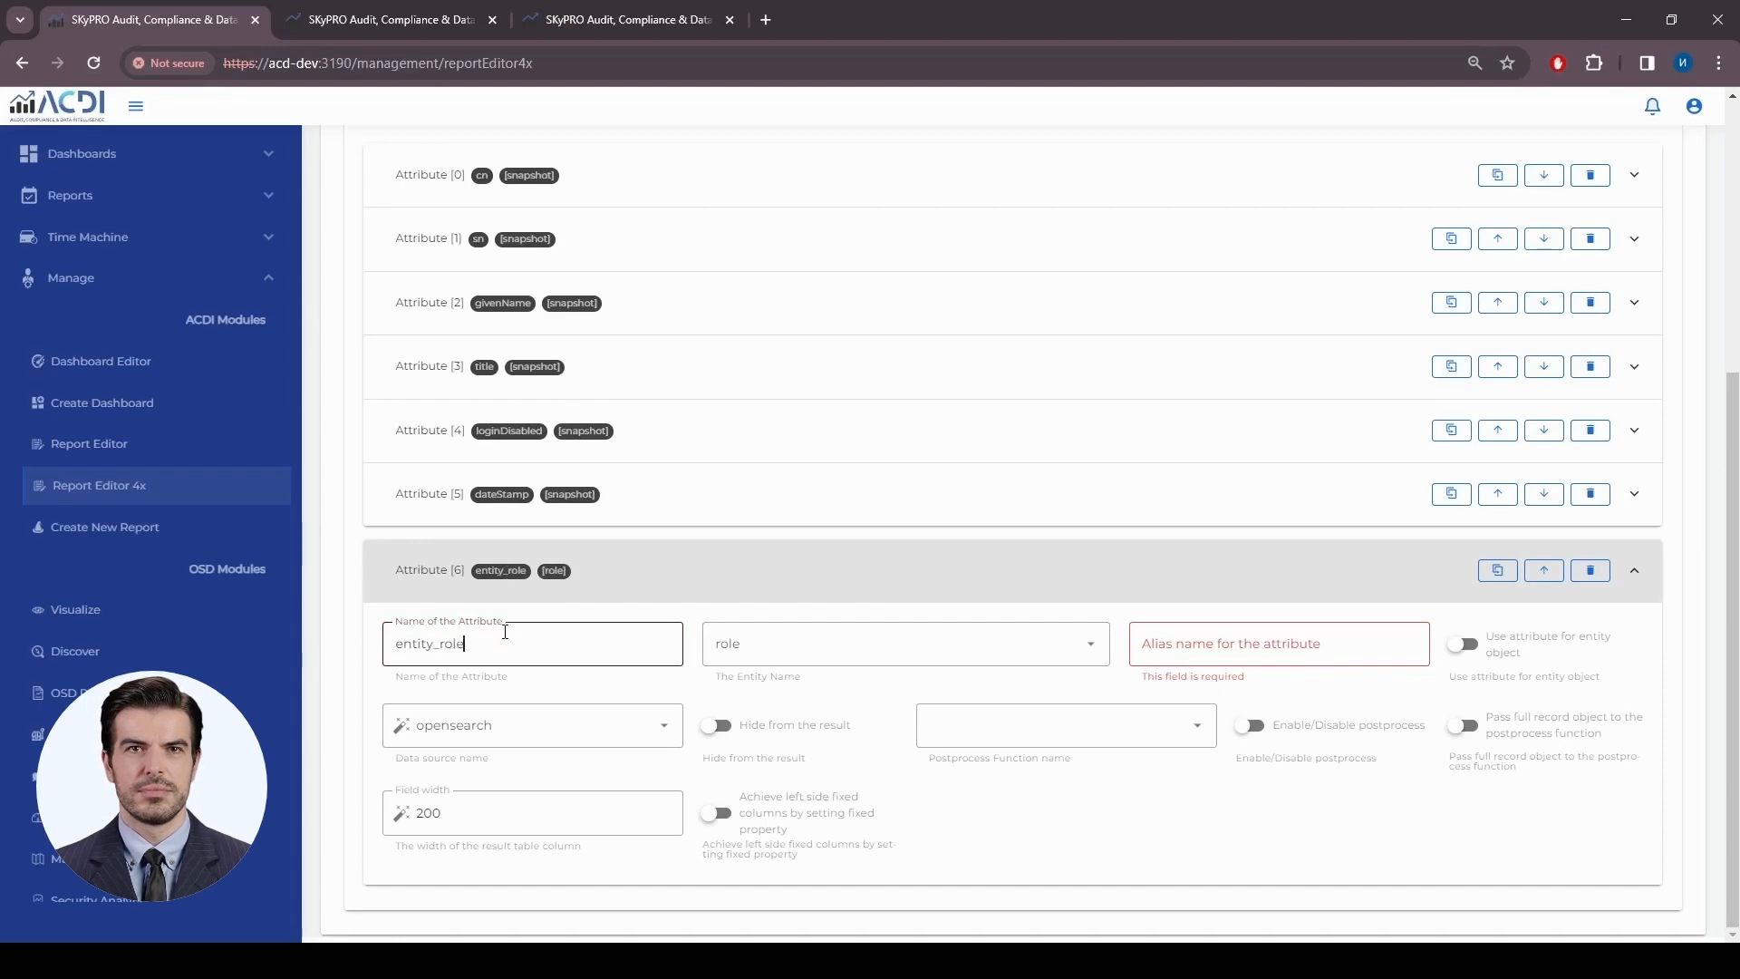
Enable the use of the entity_role attribute for the entity object and set its alias to Role info
click(1496, 650)
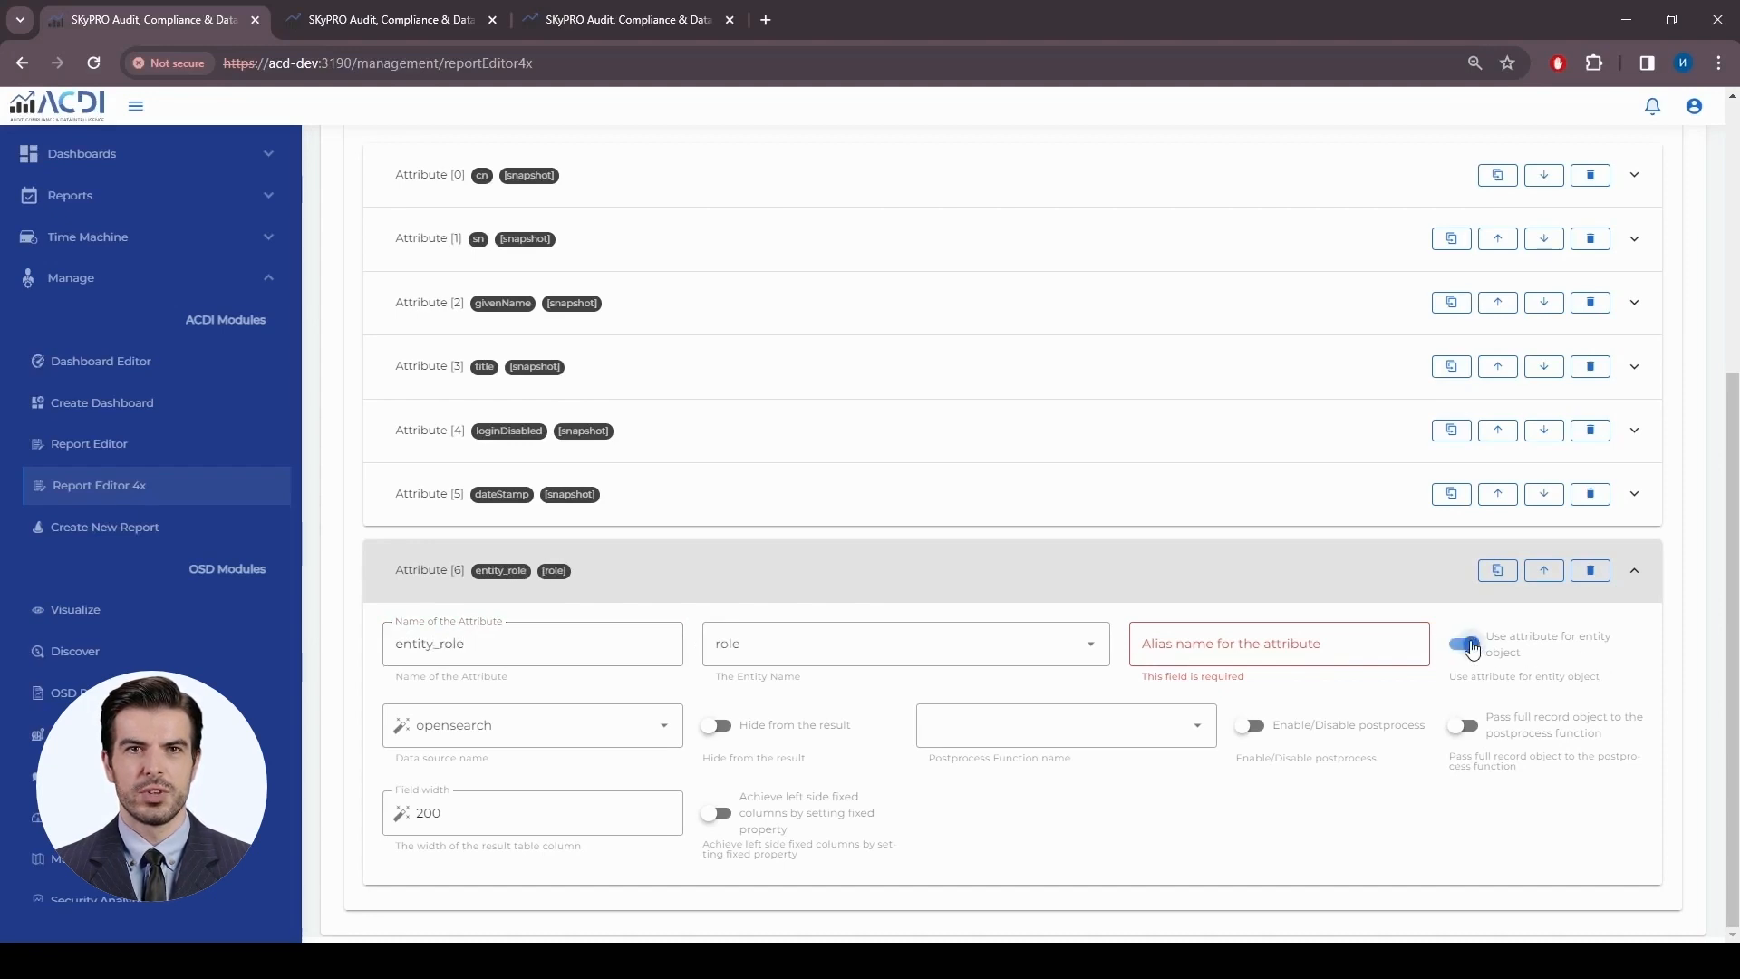
drag(396, 646, 477, 646)
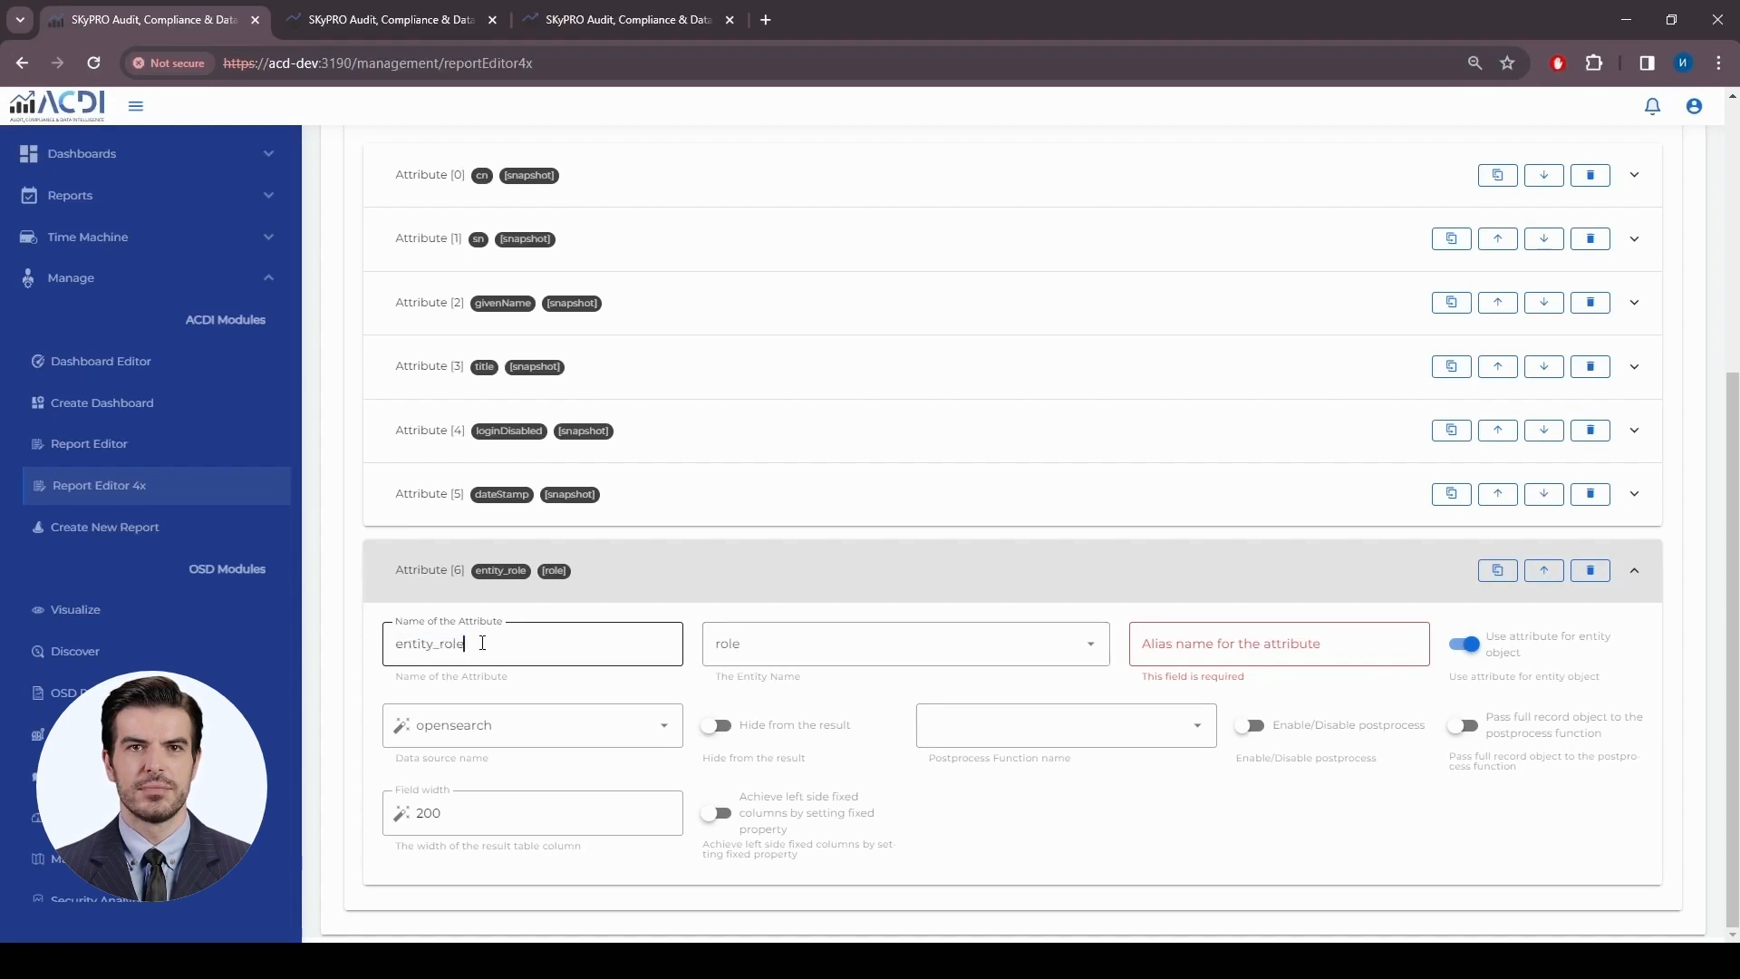
click(1273, 635)
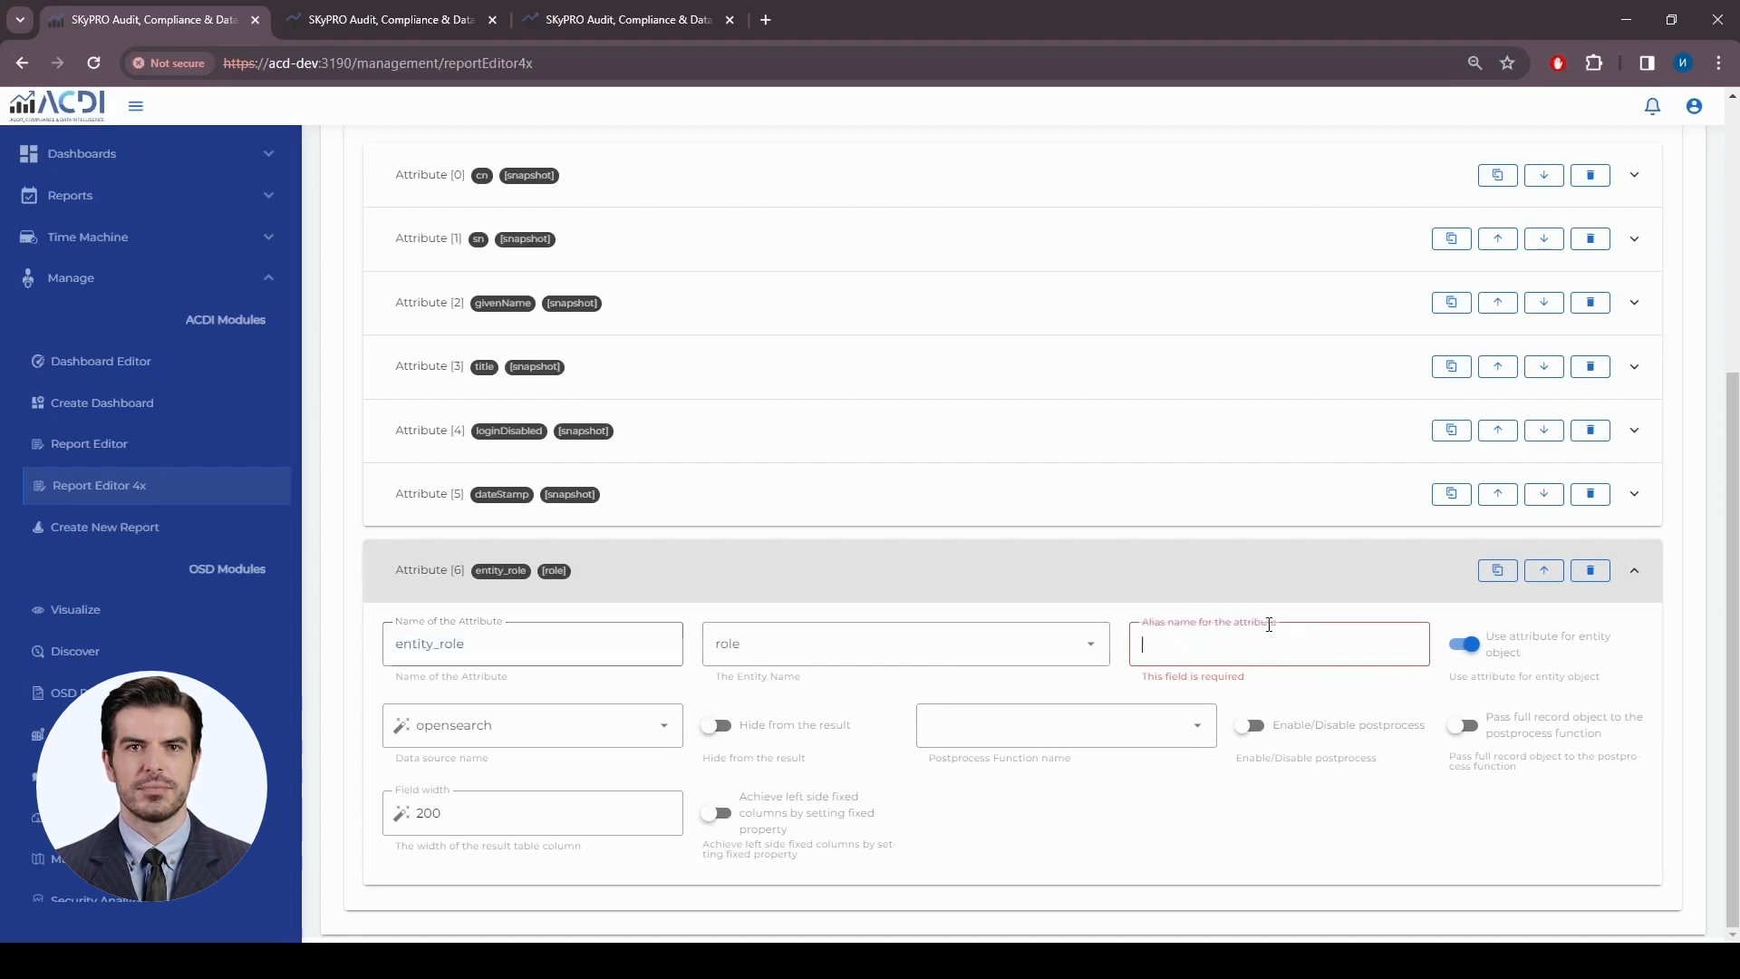
text(Role info)
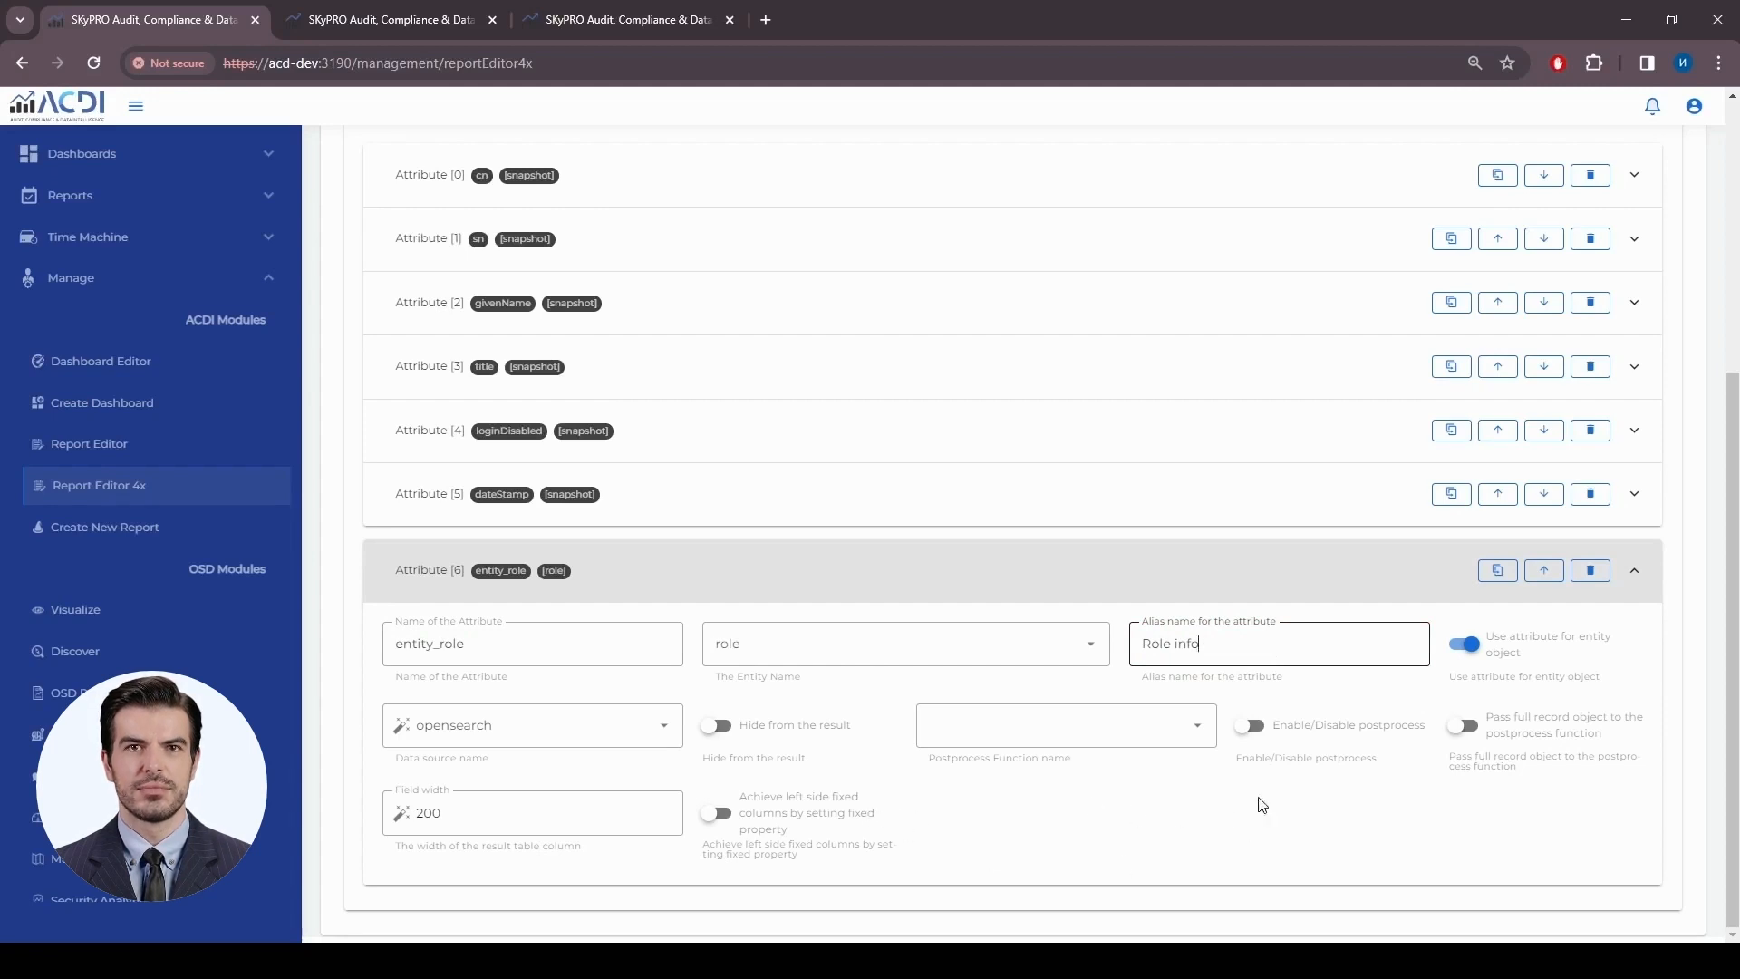
click(1387, 583)
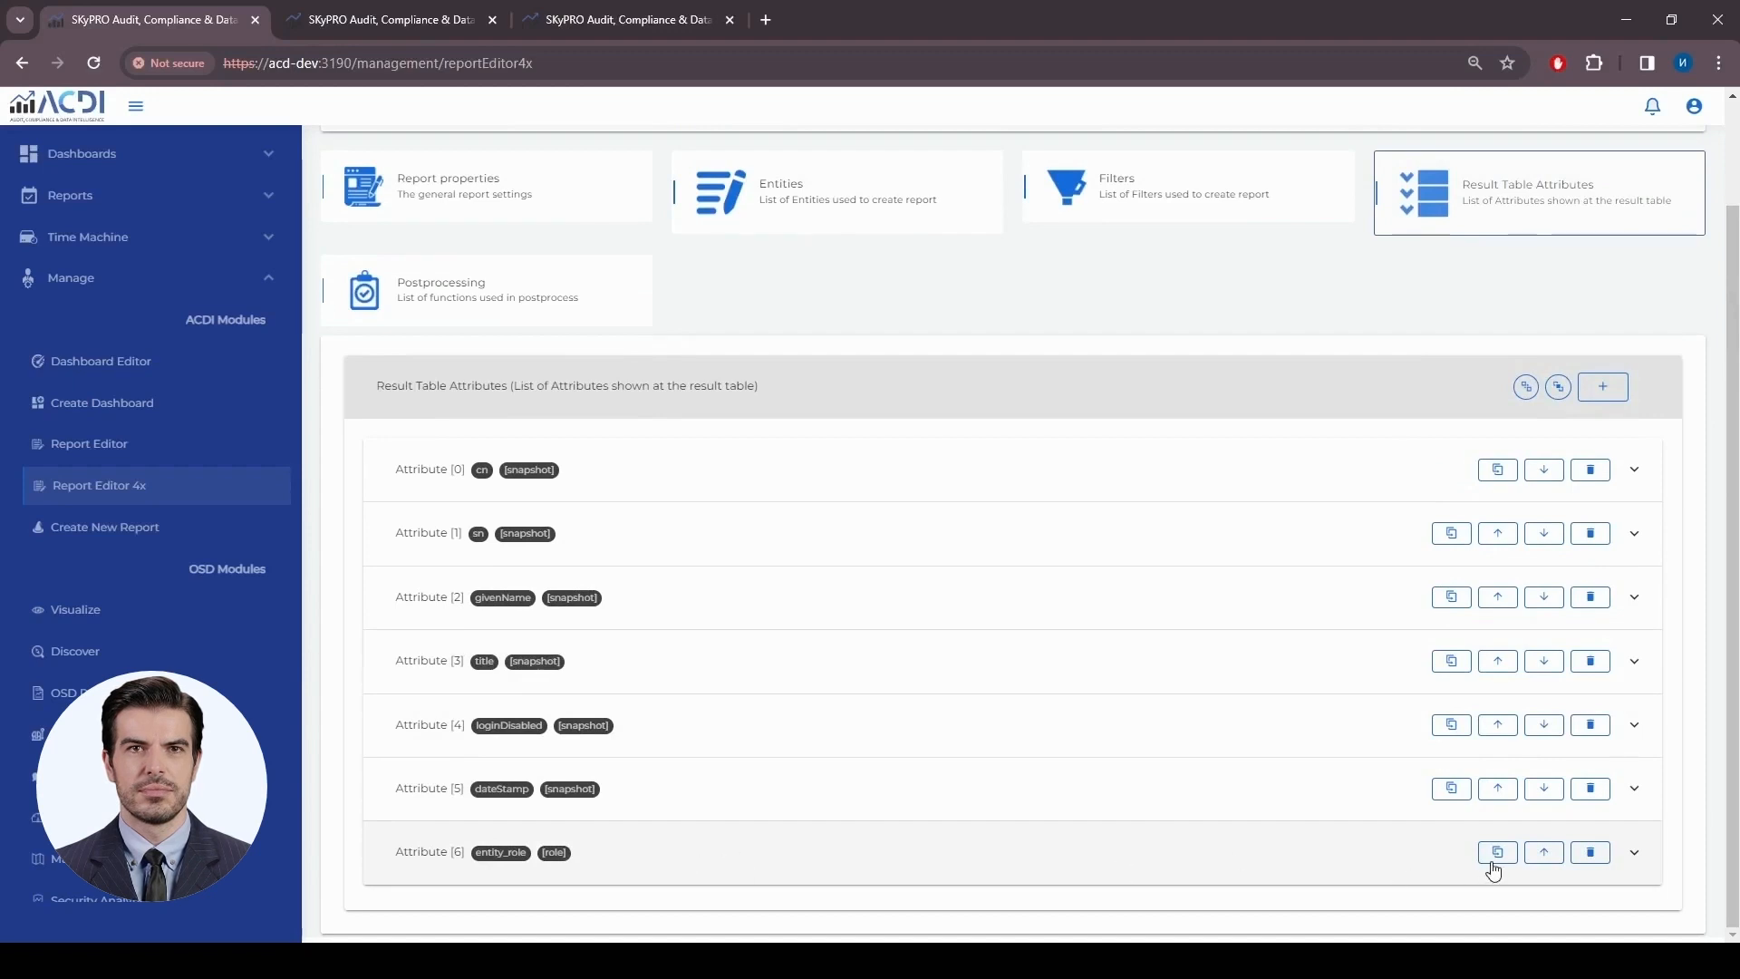
Duplicate the entity_role attribute as cn for the role entity, with the alias Role CN and use for the entity object disabled
click(1495, 854)
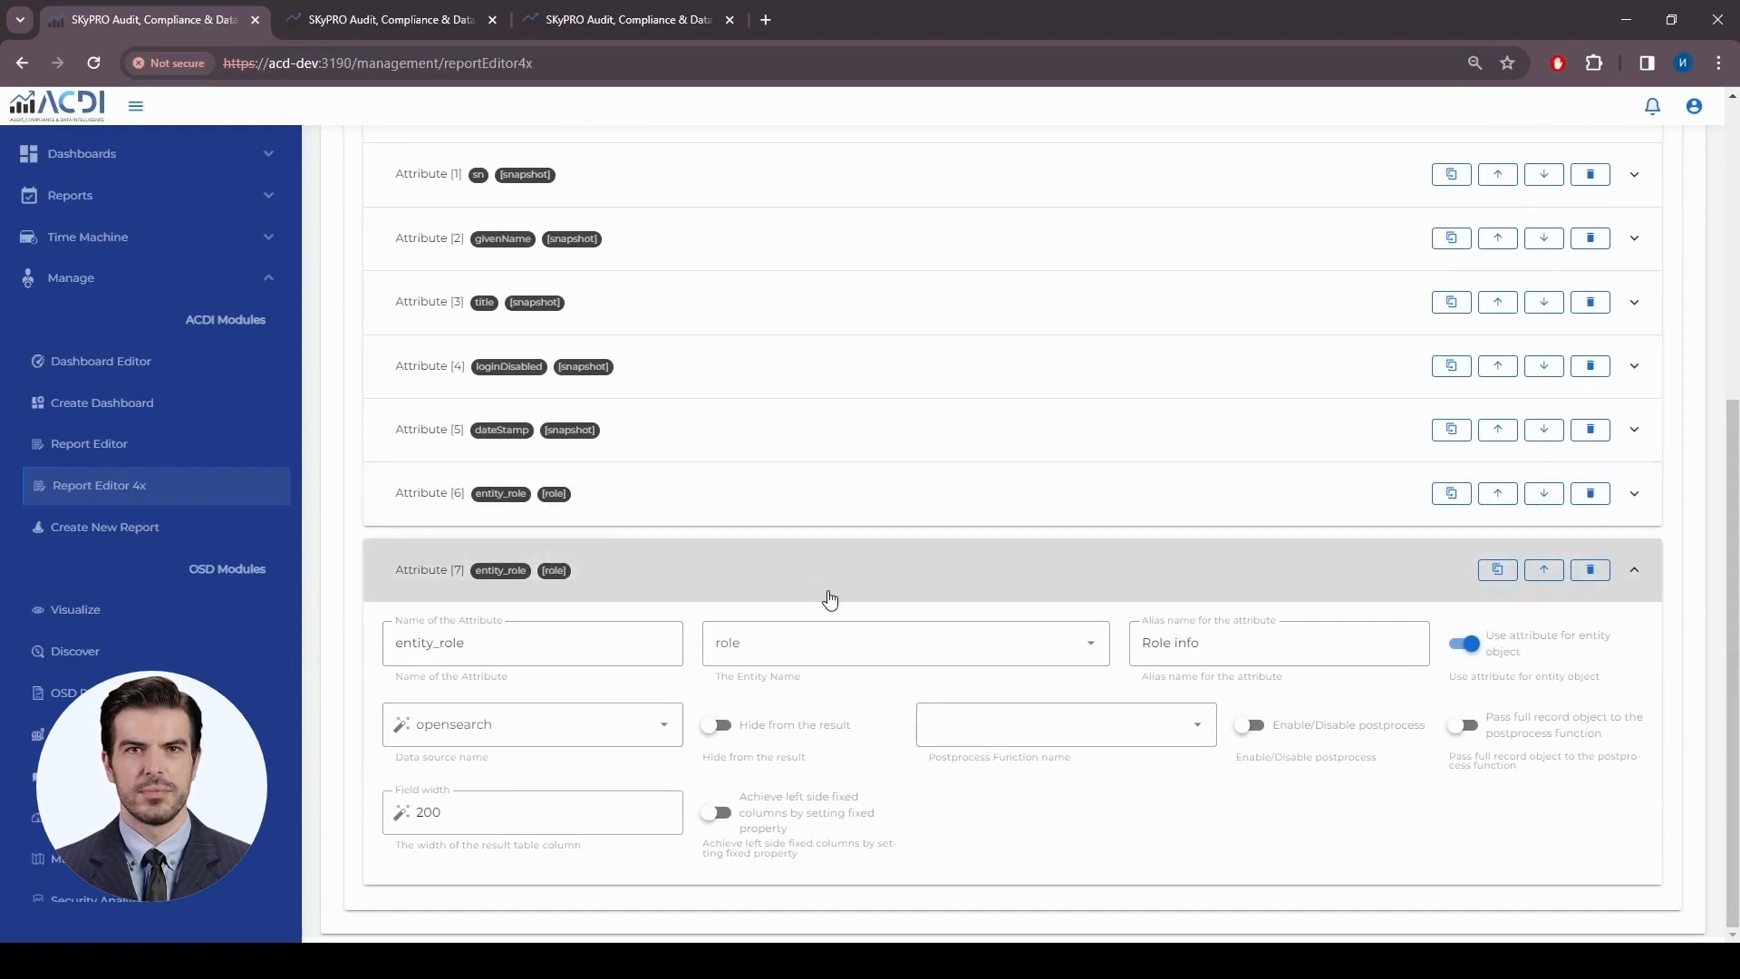
click(1467, 649)
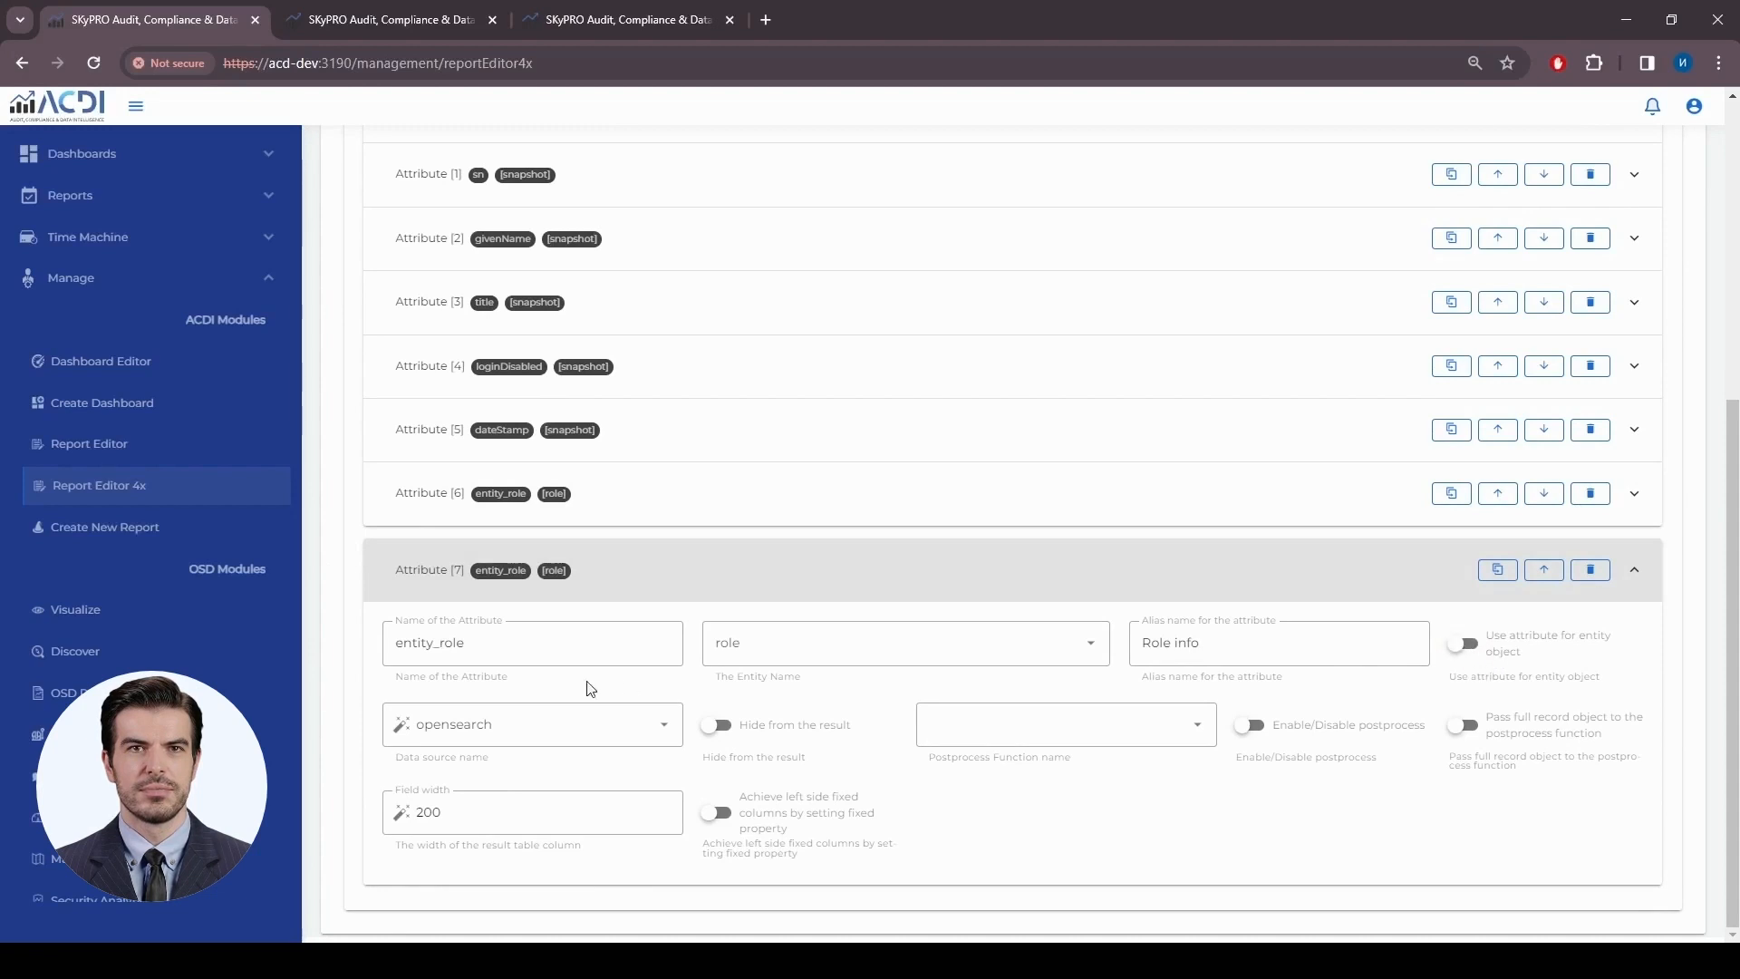
drag(528, 641, 305, 646)
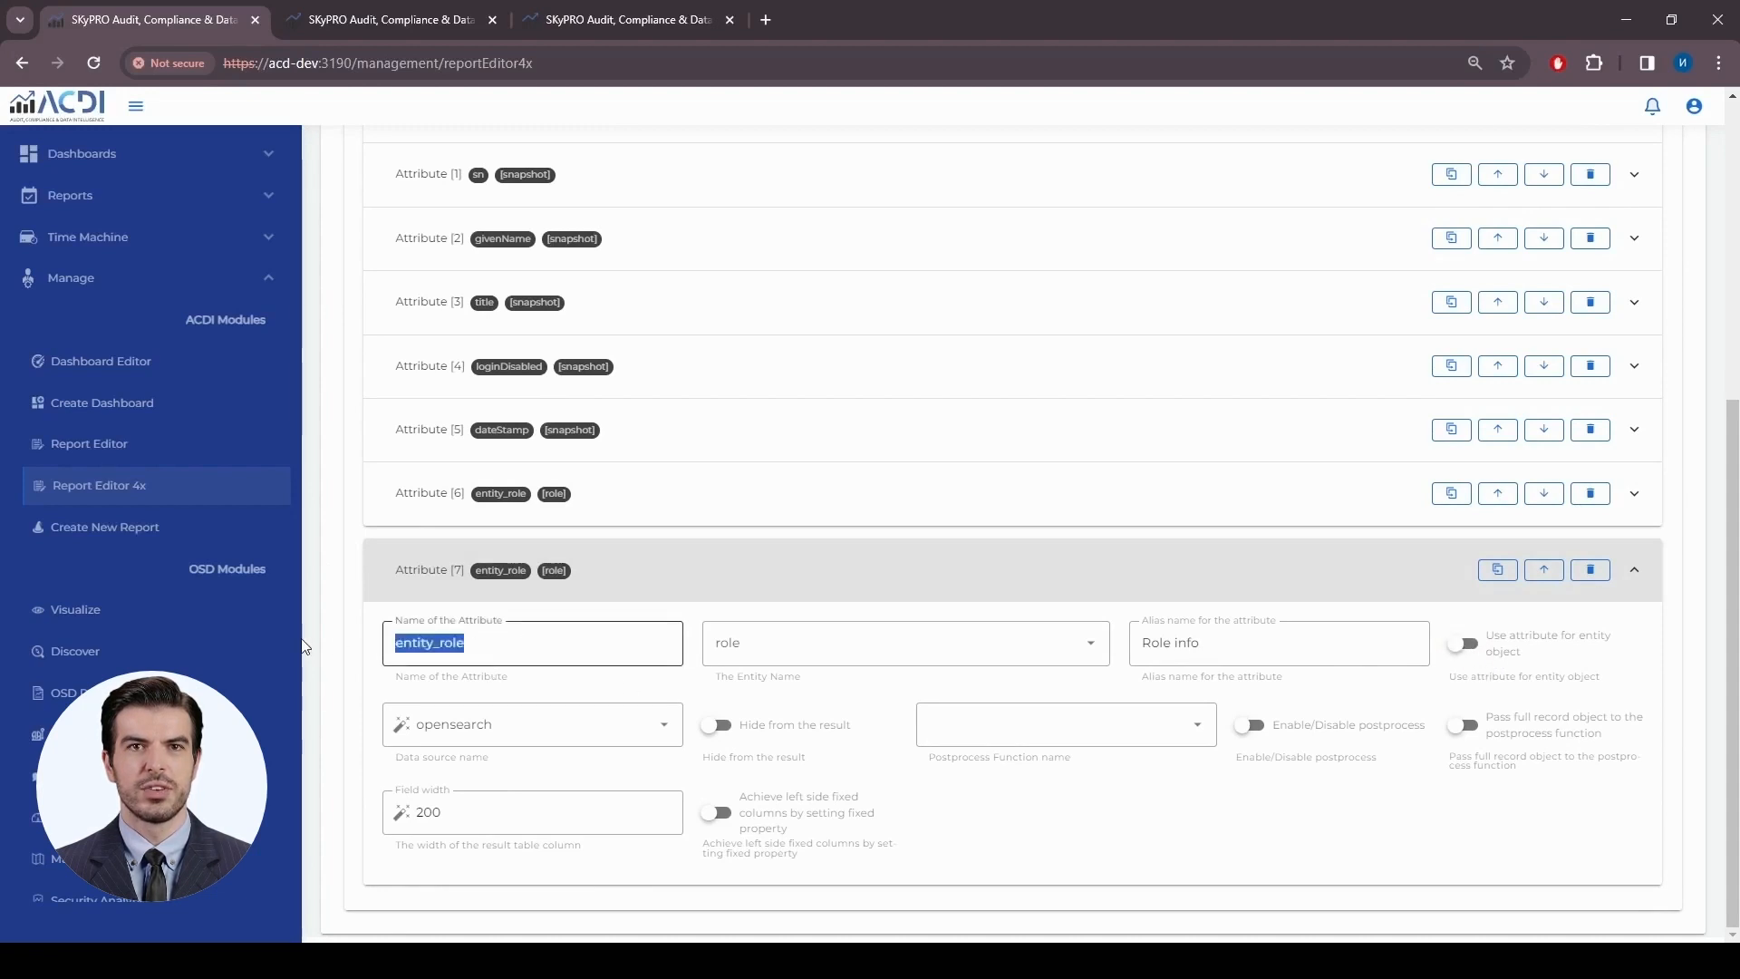
text(cn)
drag(1287, 645, 1083, 646)
text(Role )
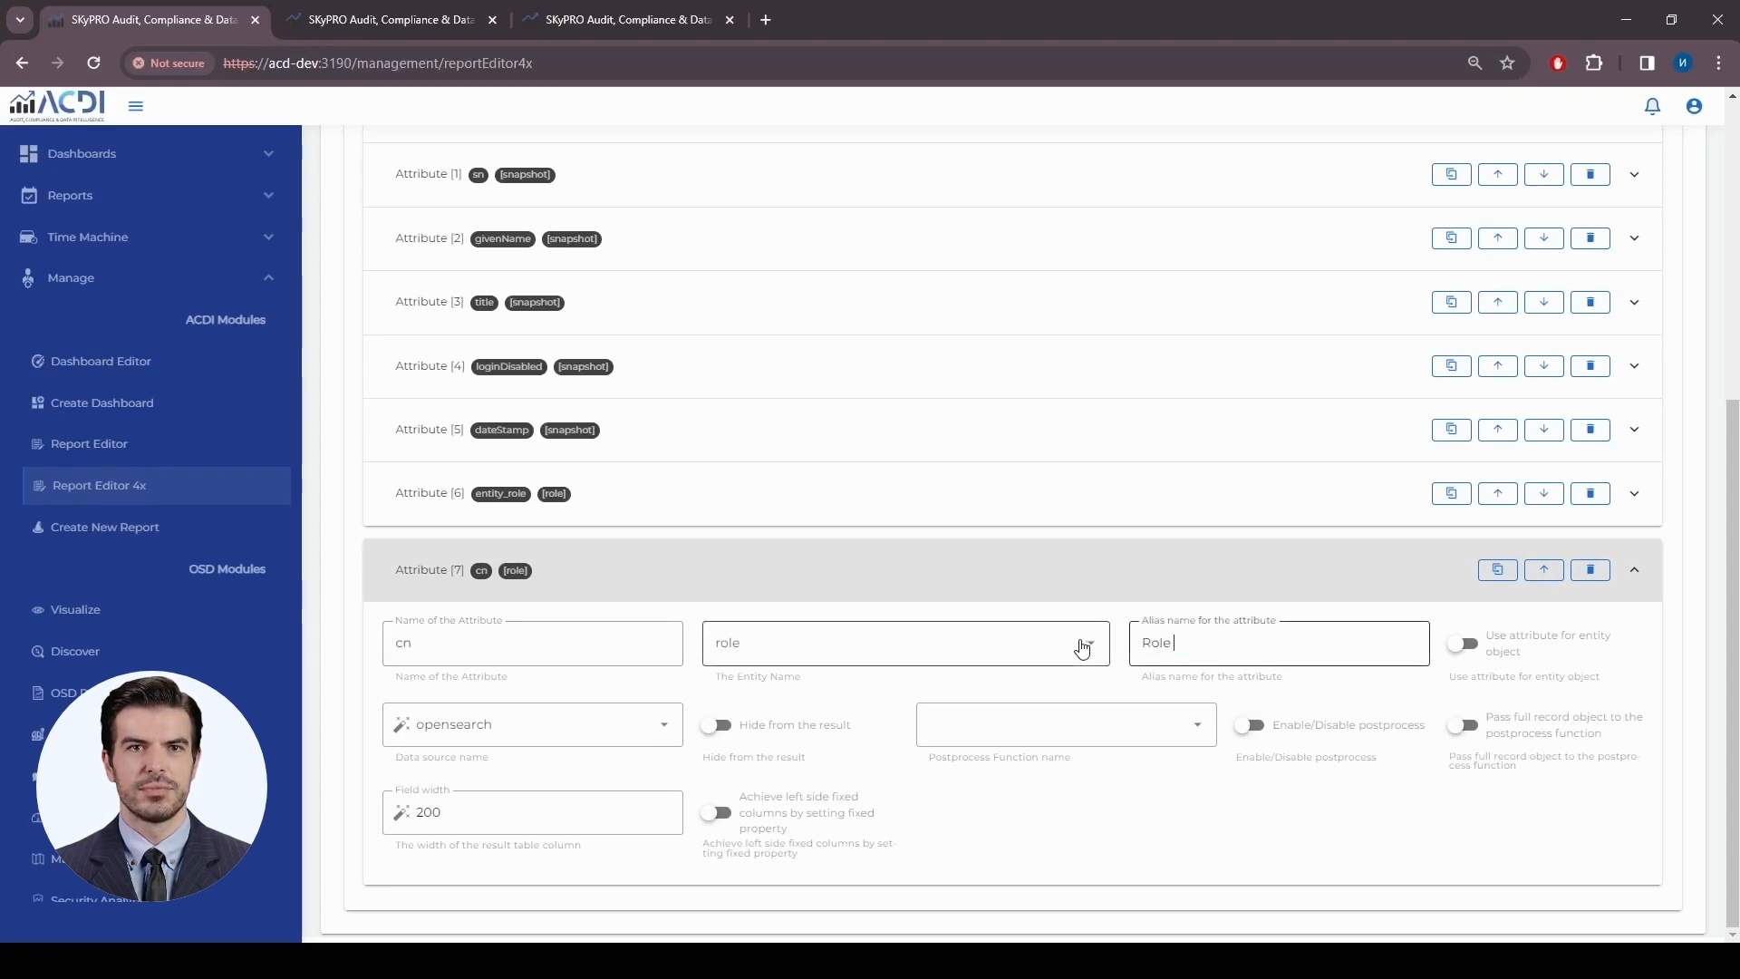
text(CN)
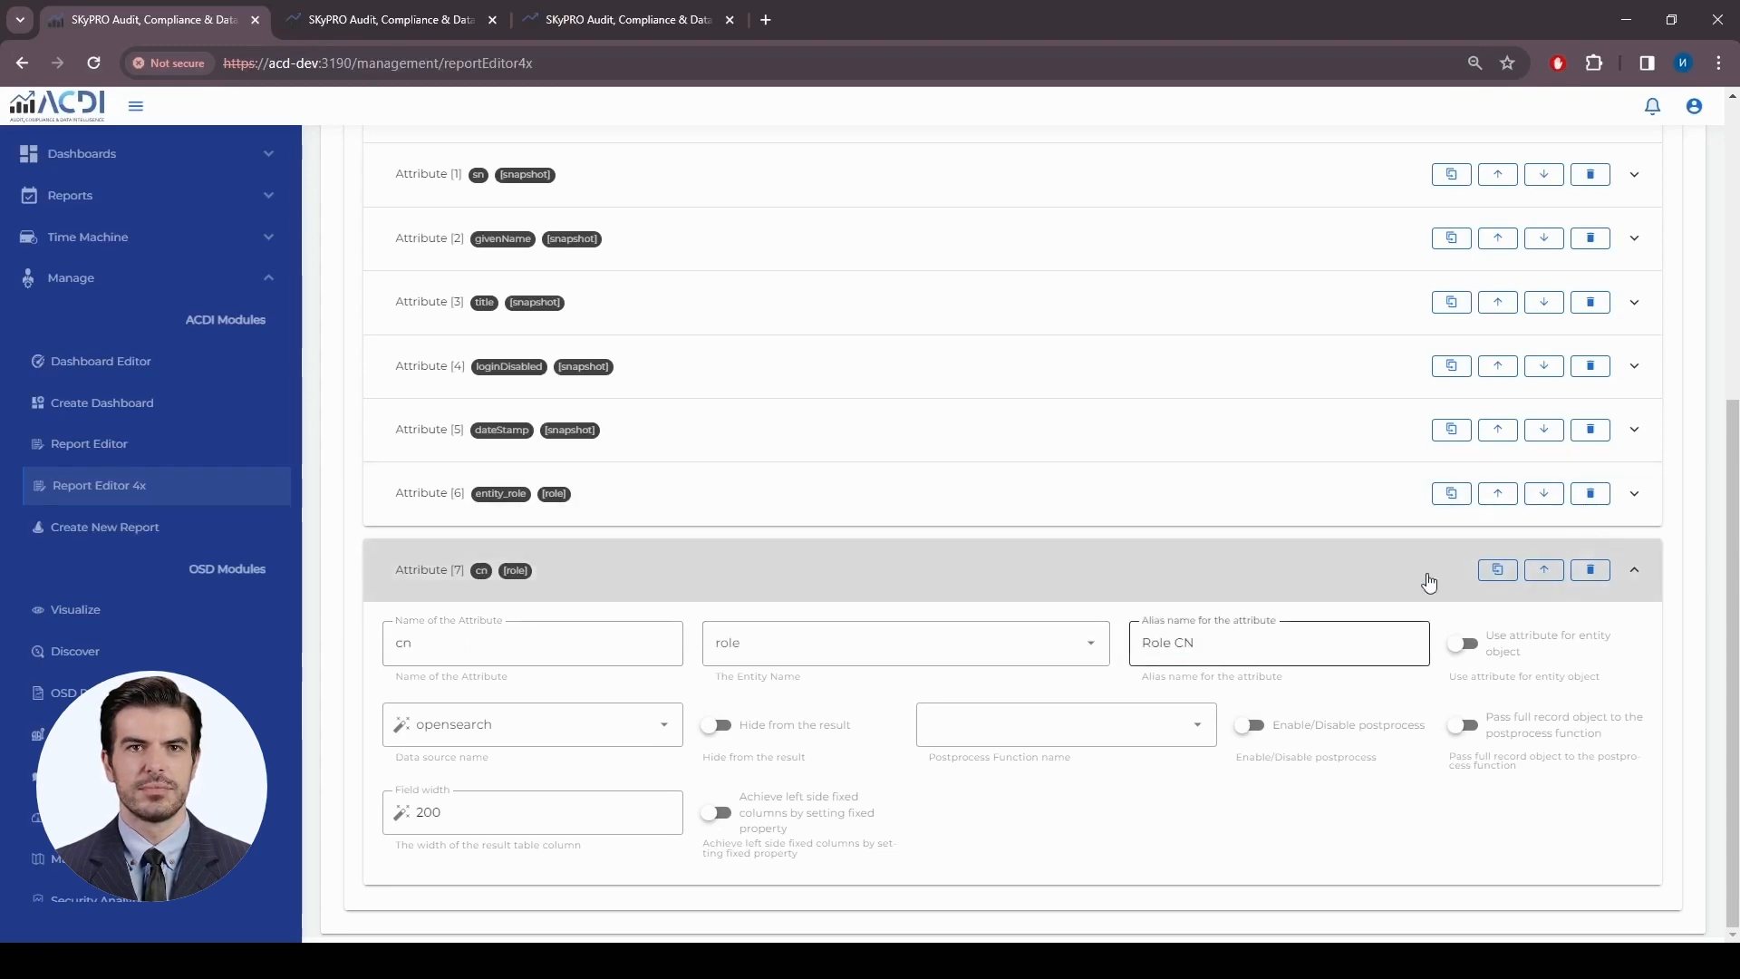
Duplicate the role entity's cn attribute and name the copy nrfLocalizedNames
click(1497, 570)
click(1354, 577)
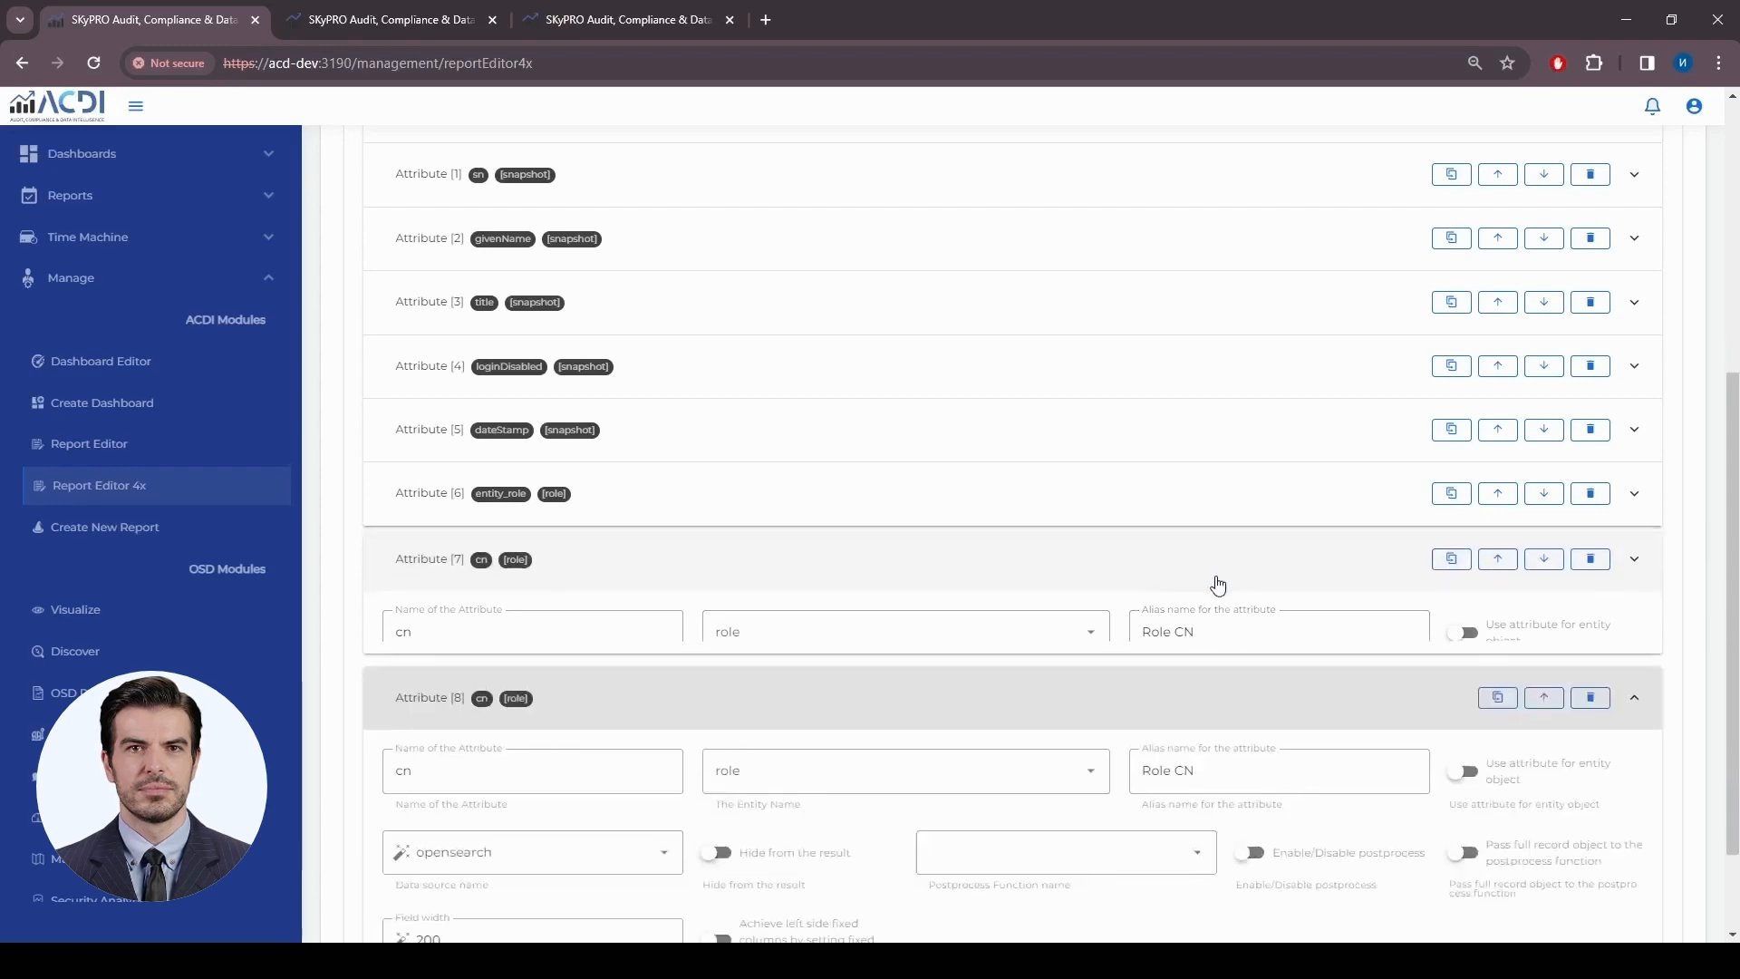
drag(517, 719, 319, 715)
text(nr)
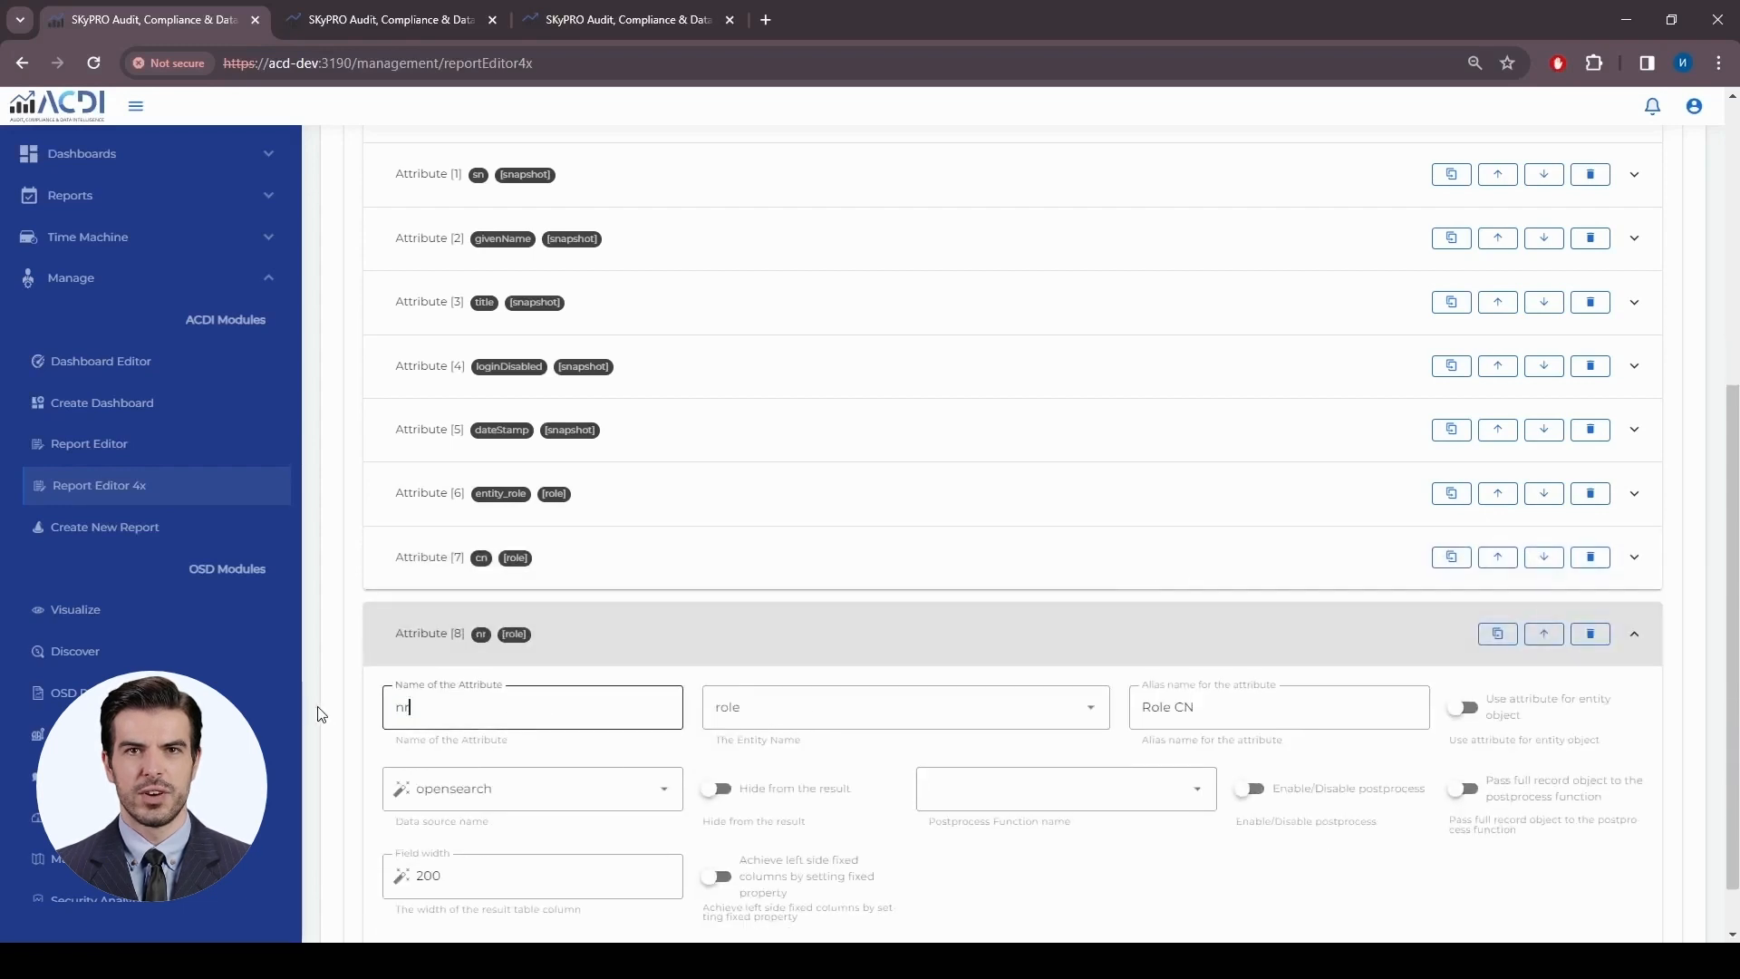
text(fLoca)
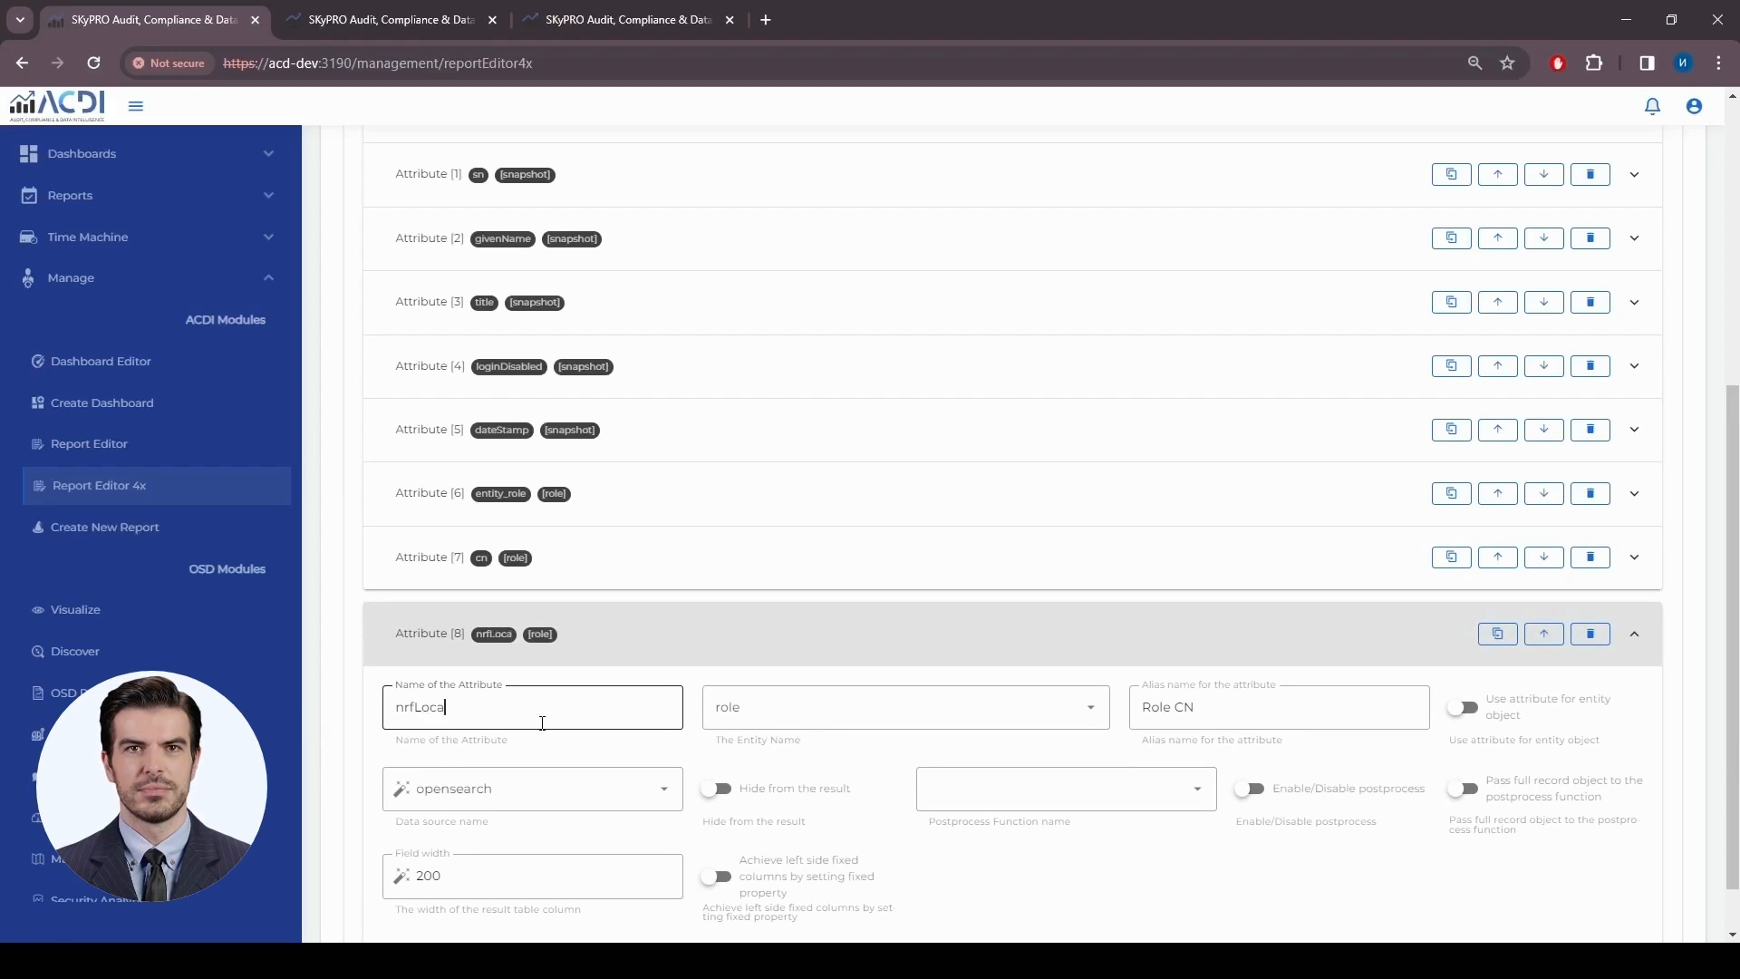
text(lizedNa)
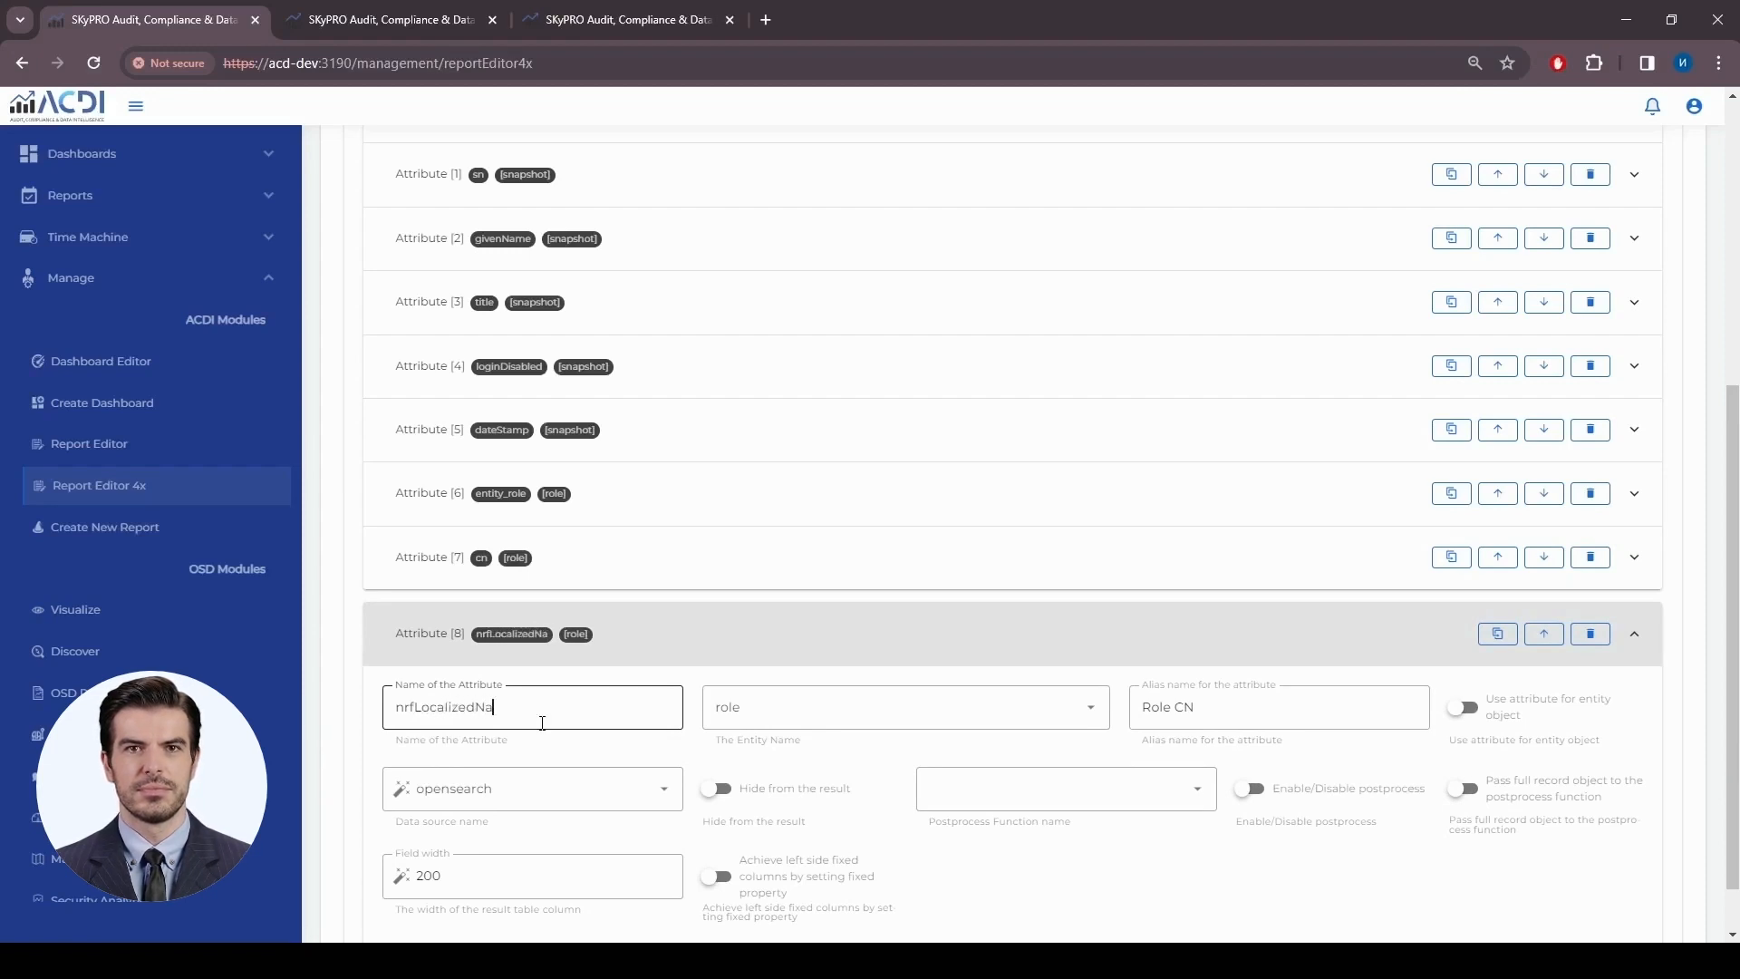
text(mes)
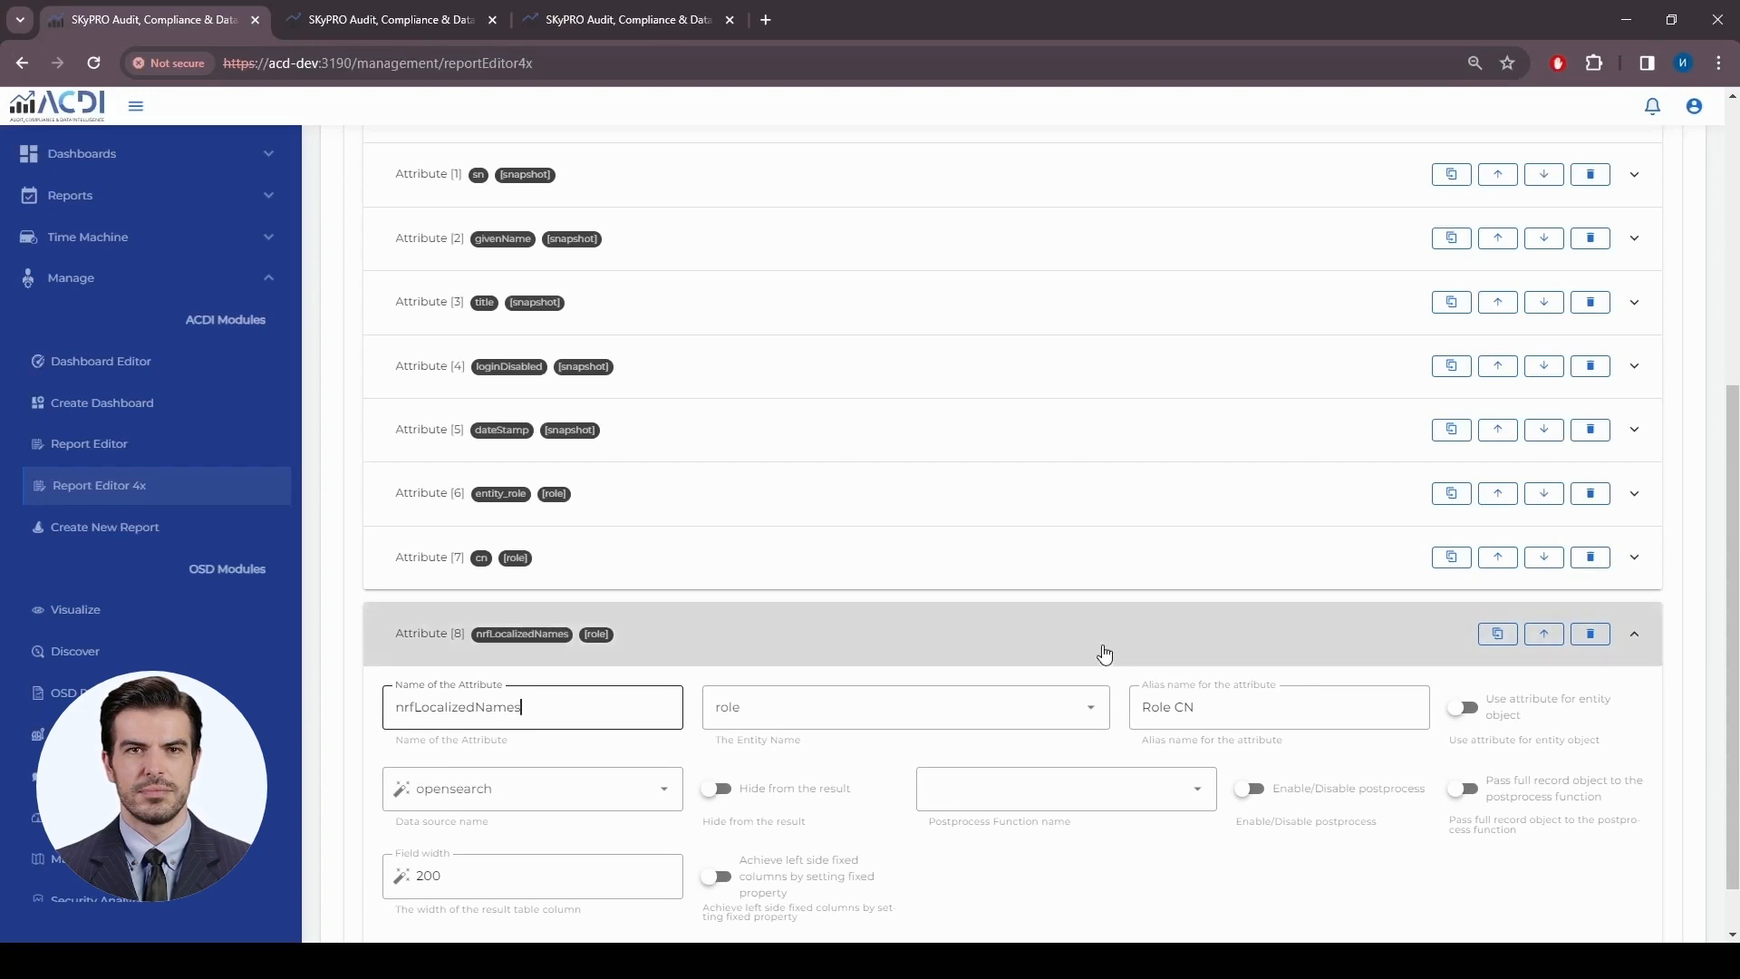
Duplicate the nrfLocalizedNames attribute, naming the copy nrfLocalizedDescrs with the alias Role Description
click(1501, 636)
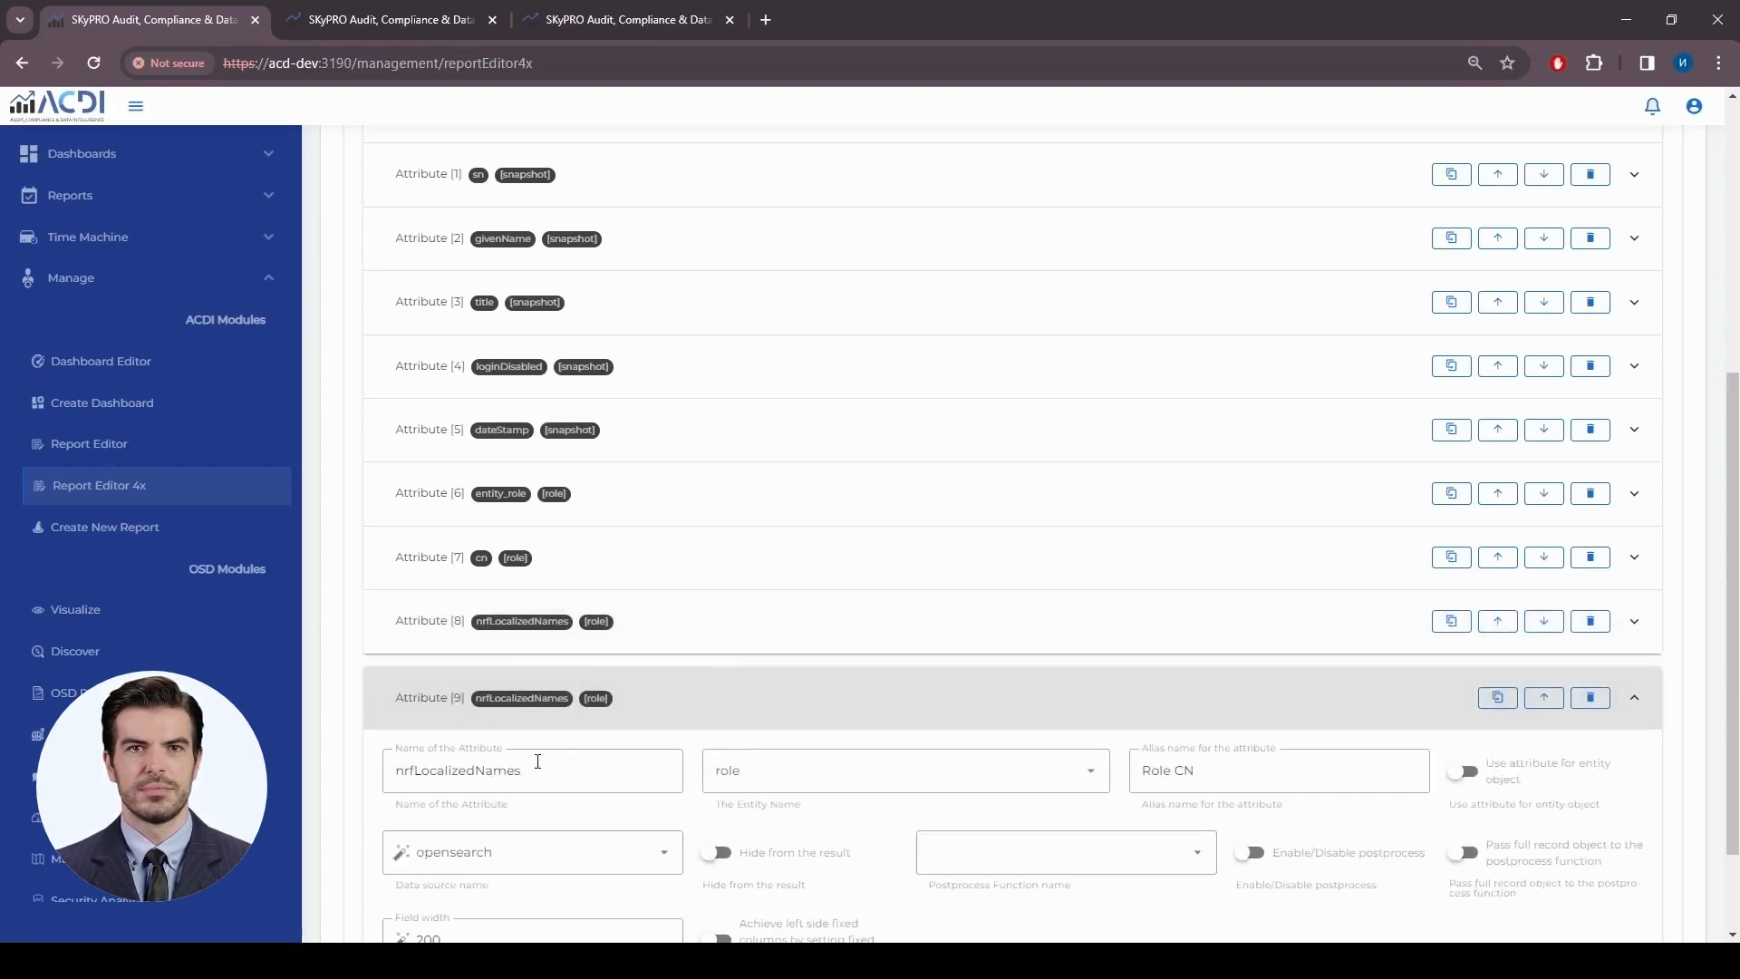
drag(553, 770, 495, 766)
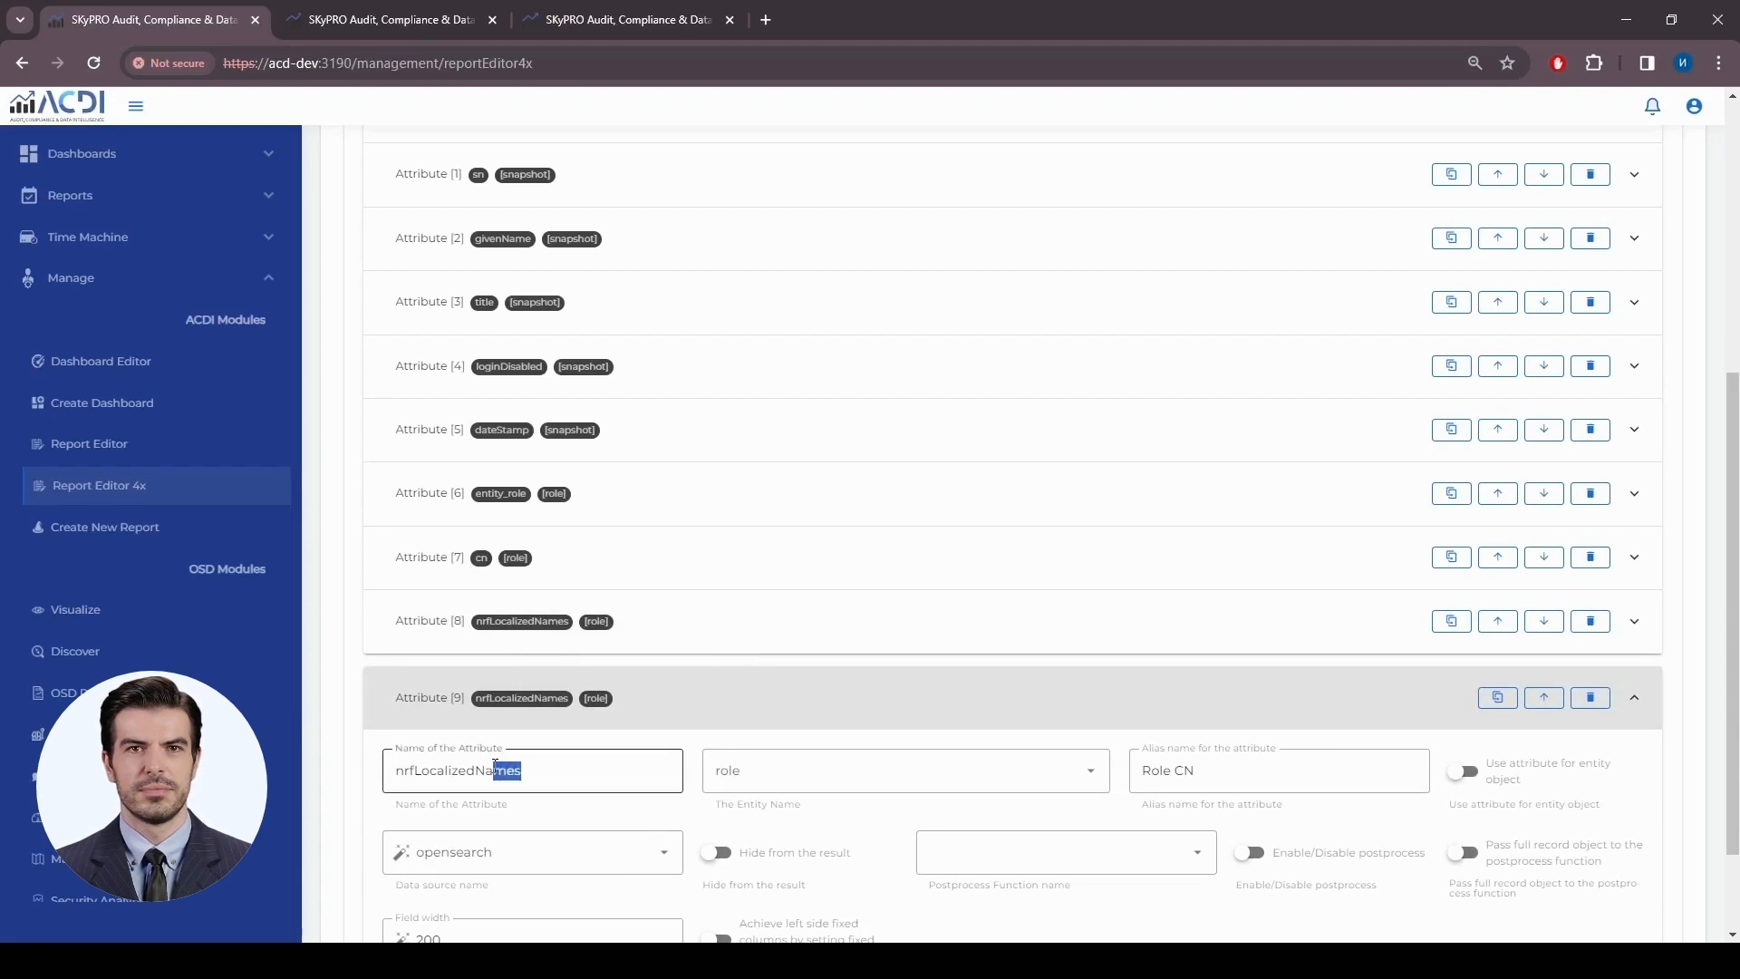
text(Descr)
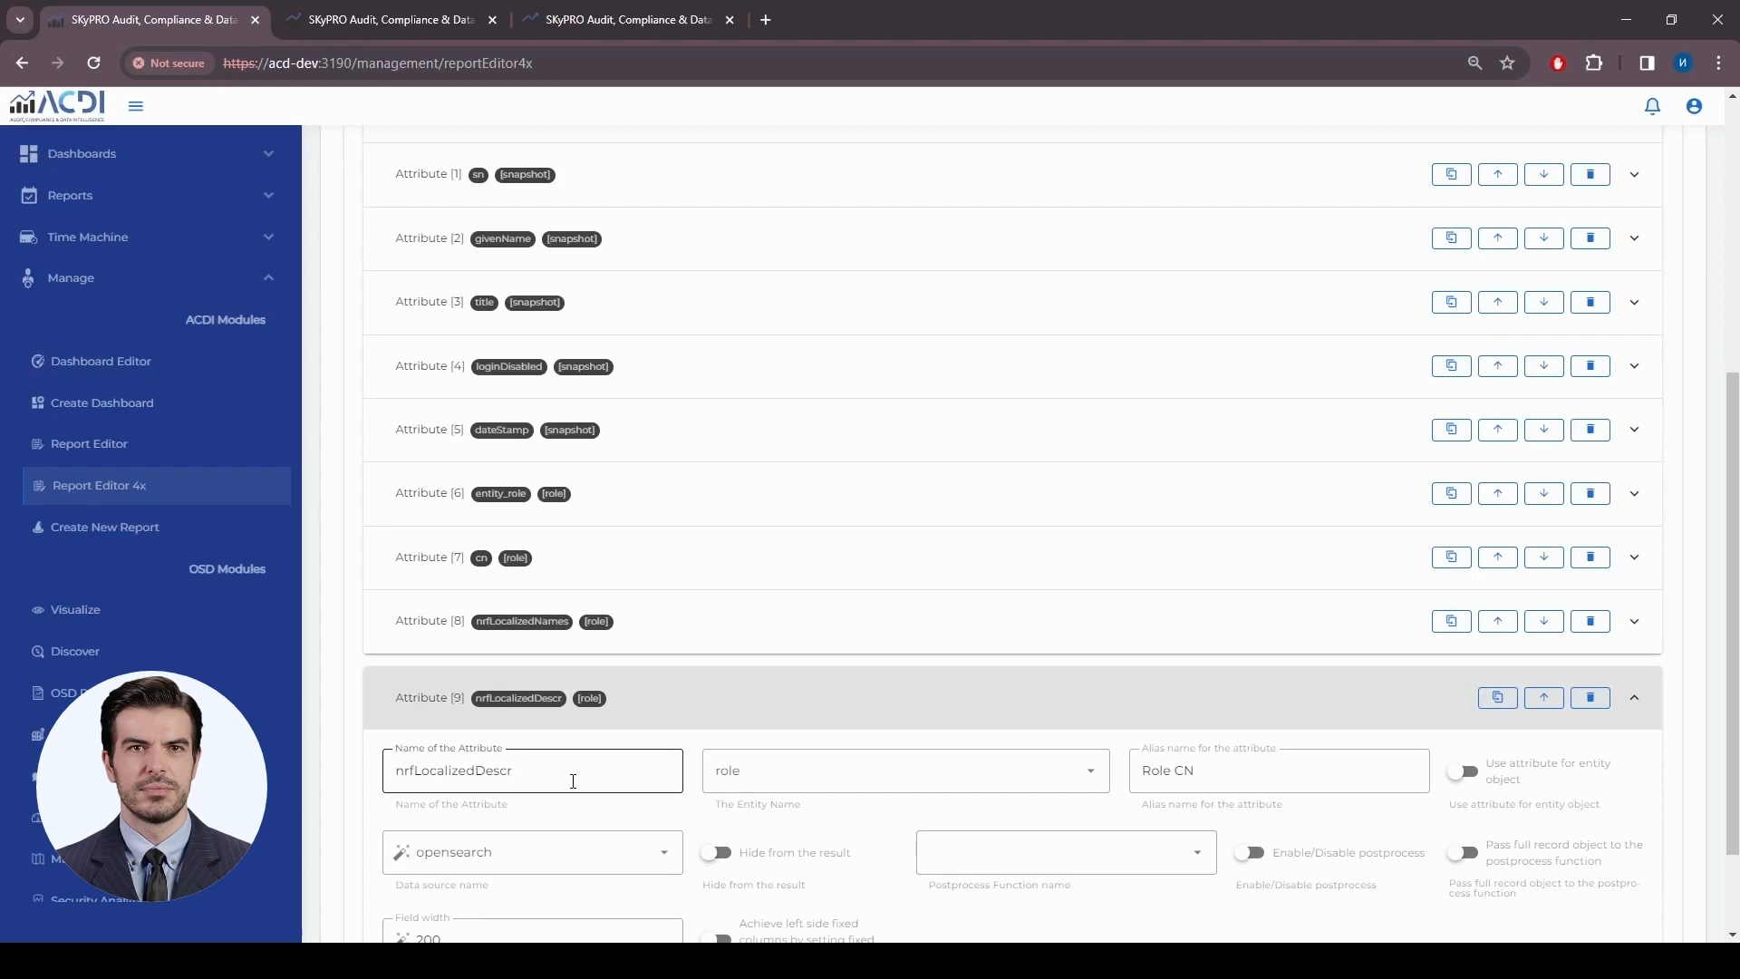
text(s)
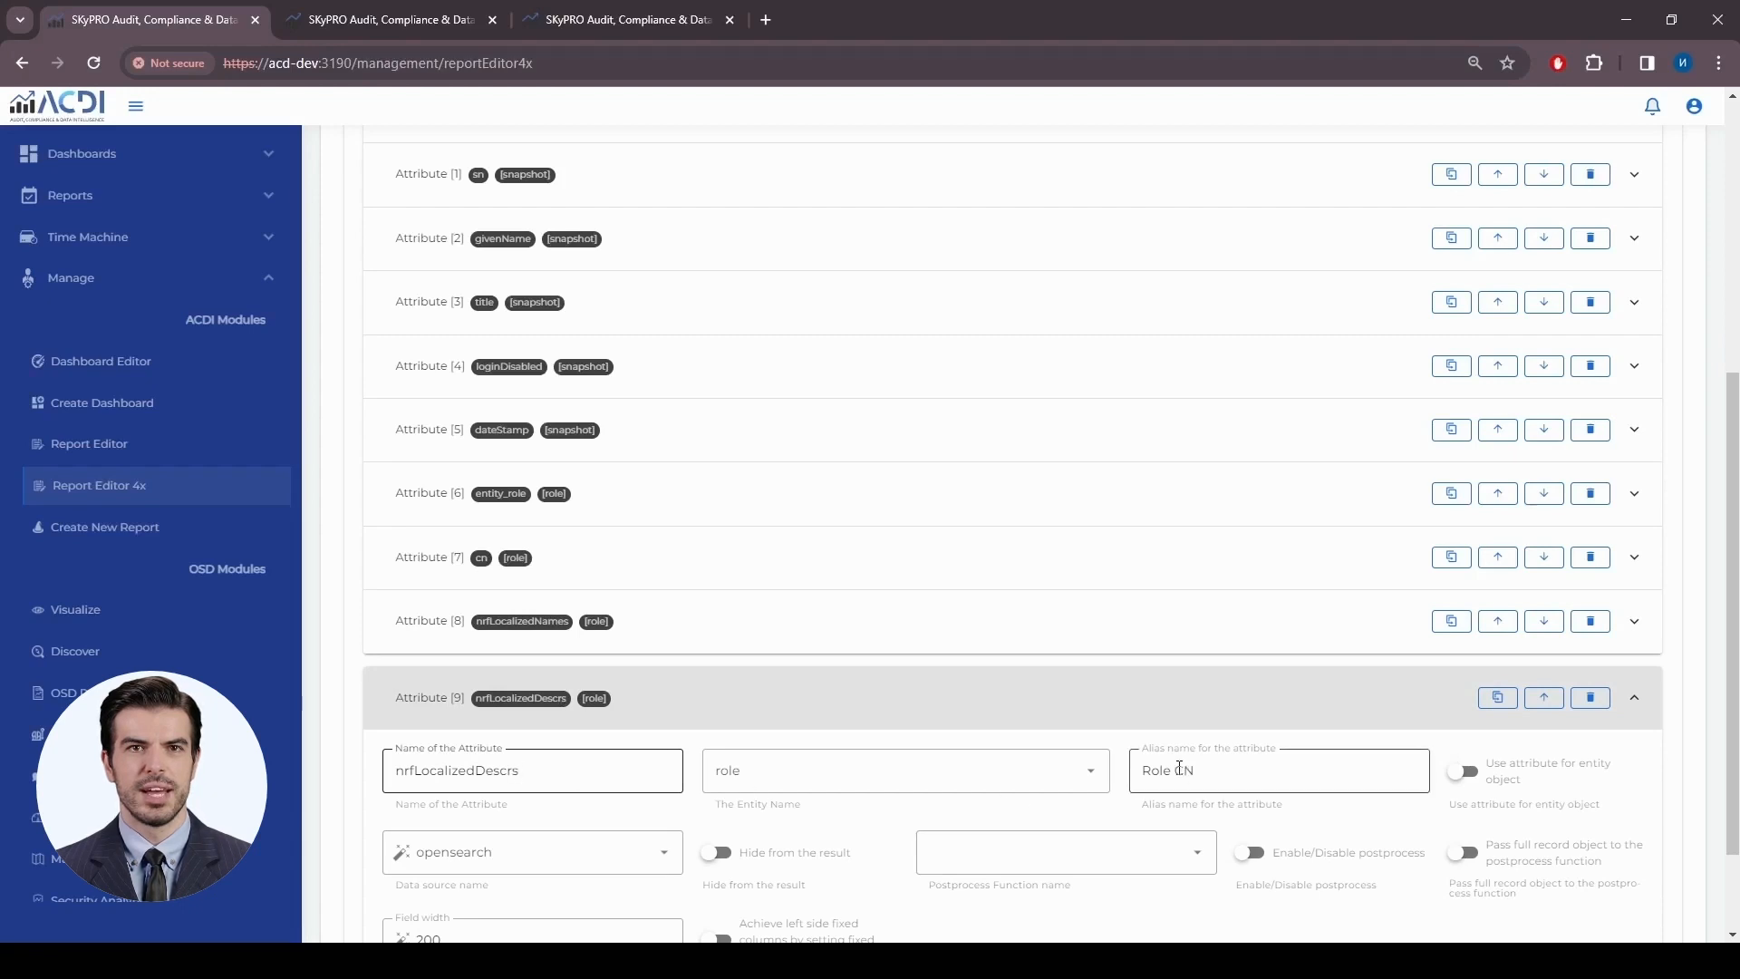
double_click(1180, 769)
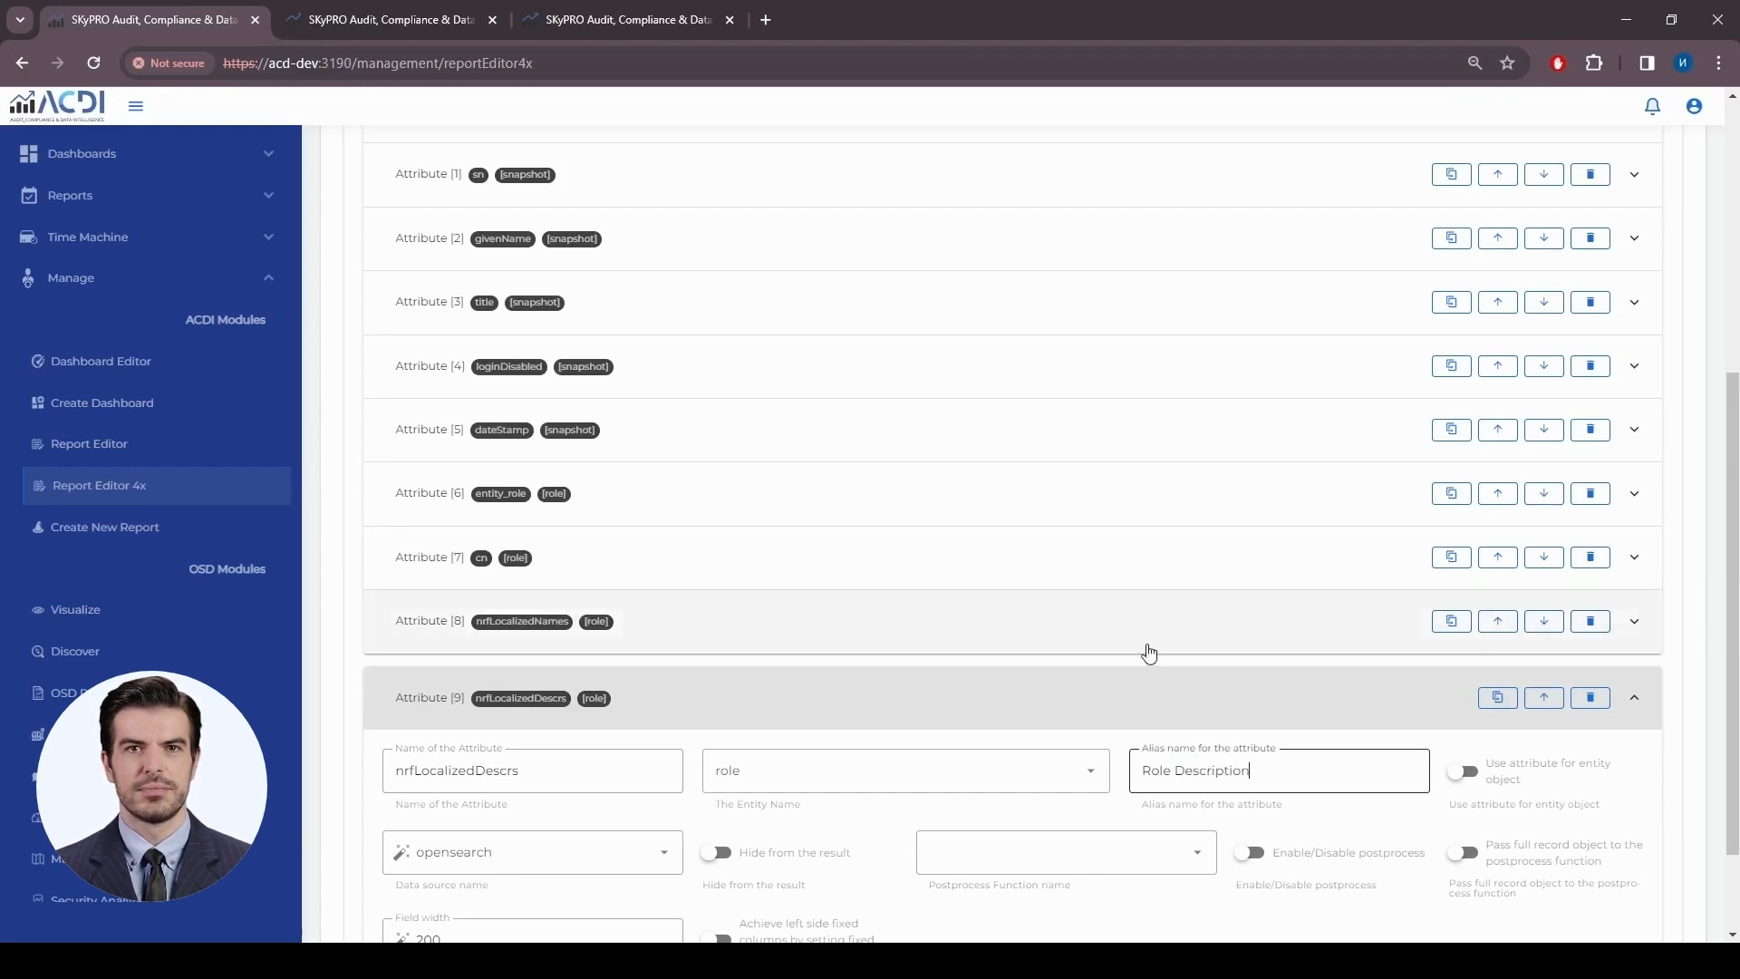
Set the alias of the nrfLocalizedNames attribute to Role Name
click(1148, 645)
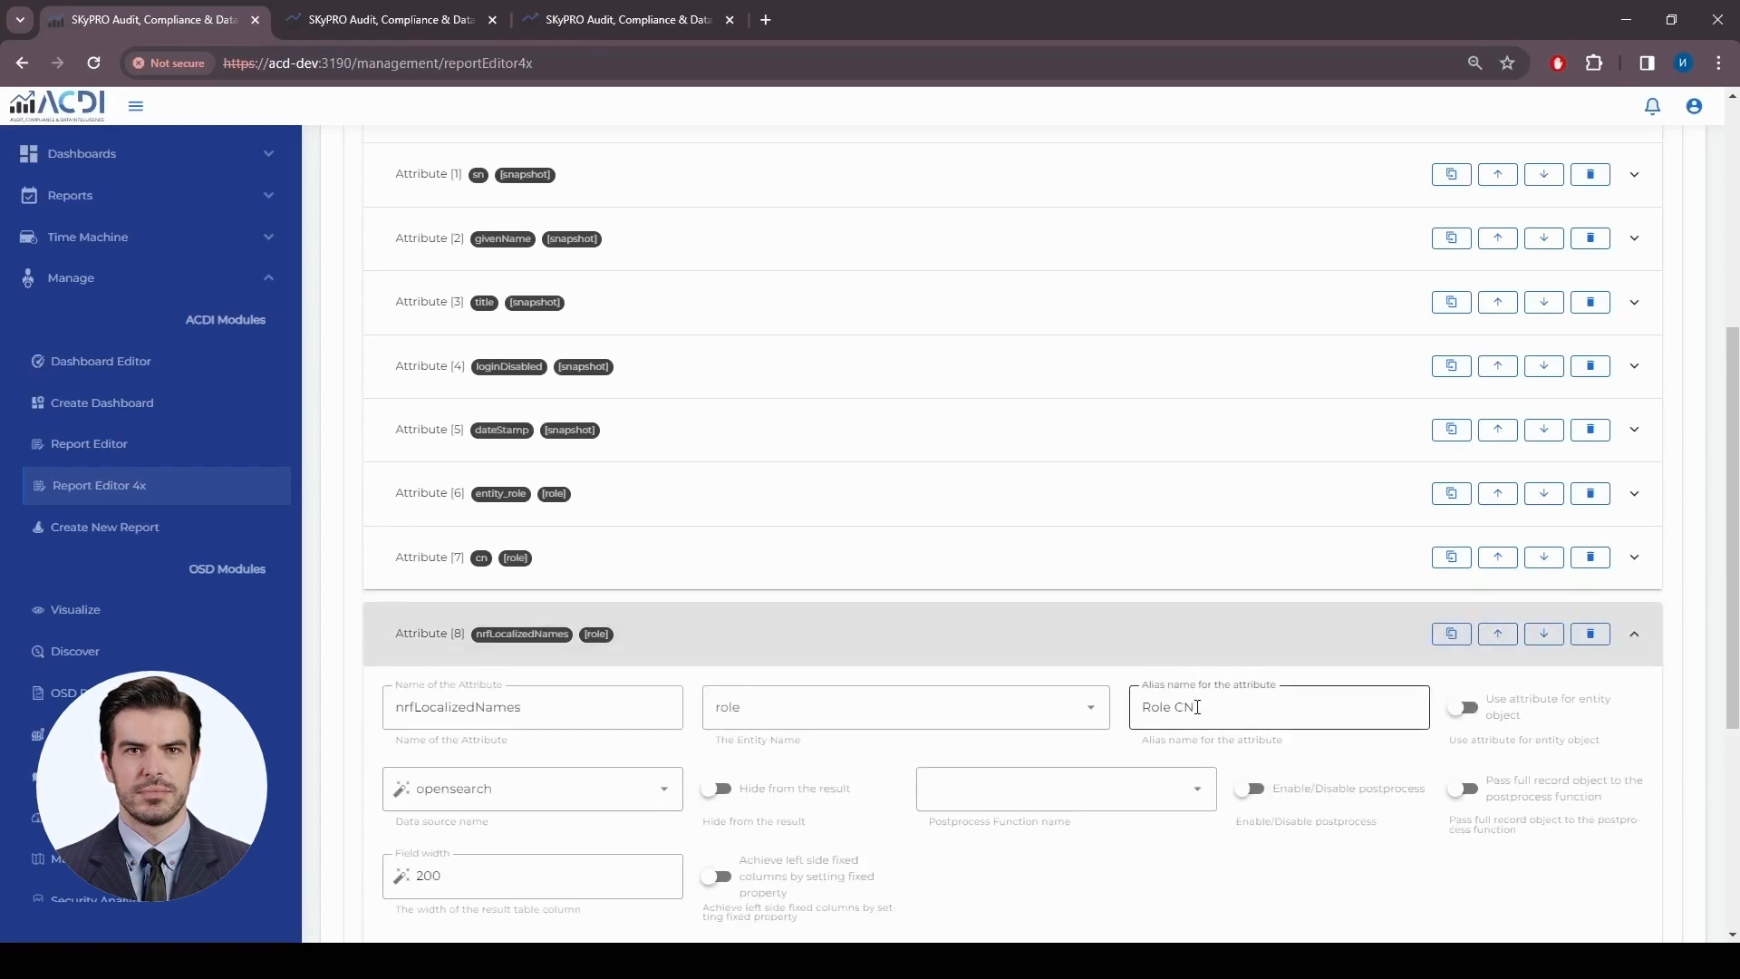
key(BackSpace)
key(BackSpace)
text(name)
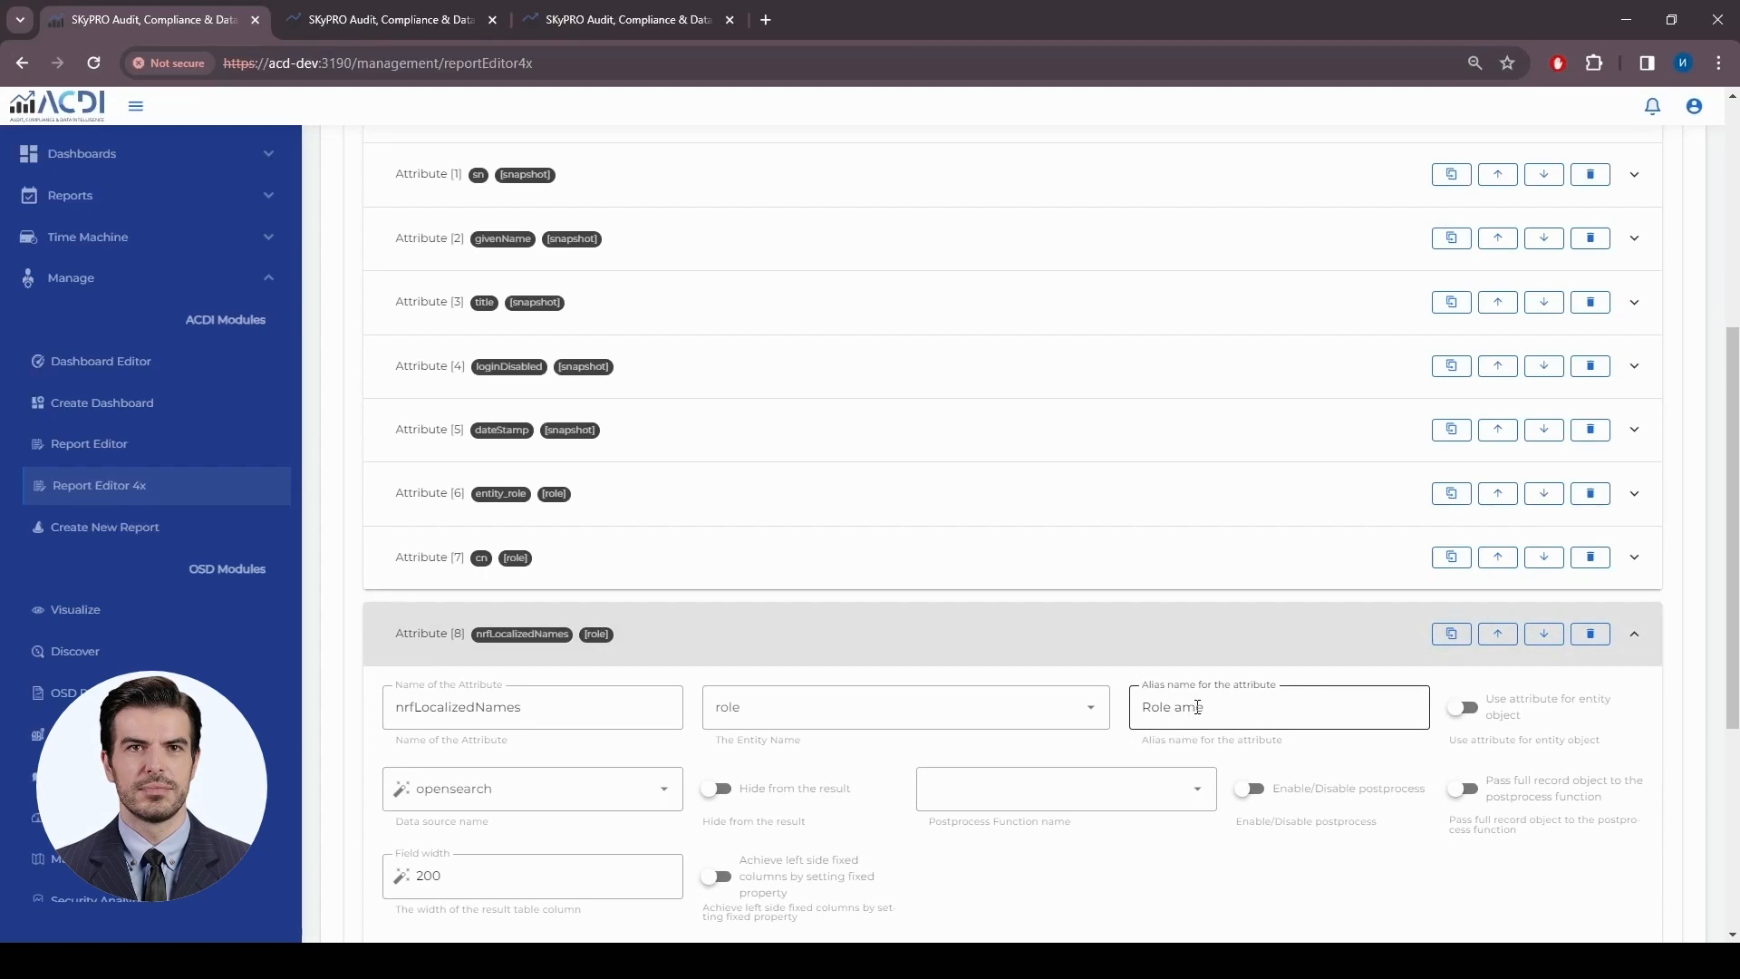
click(1110, 645)
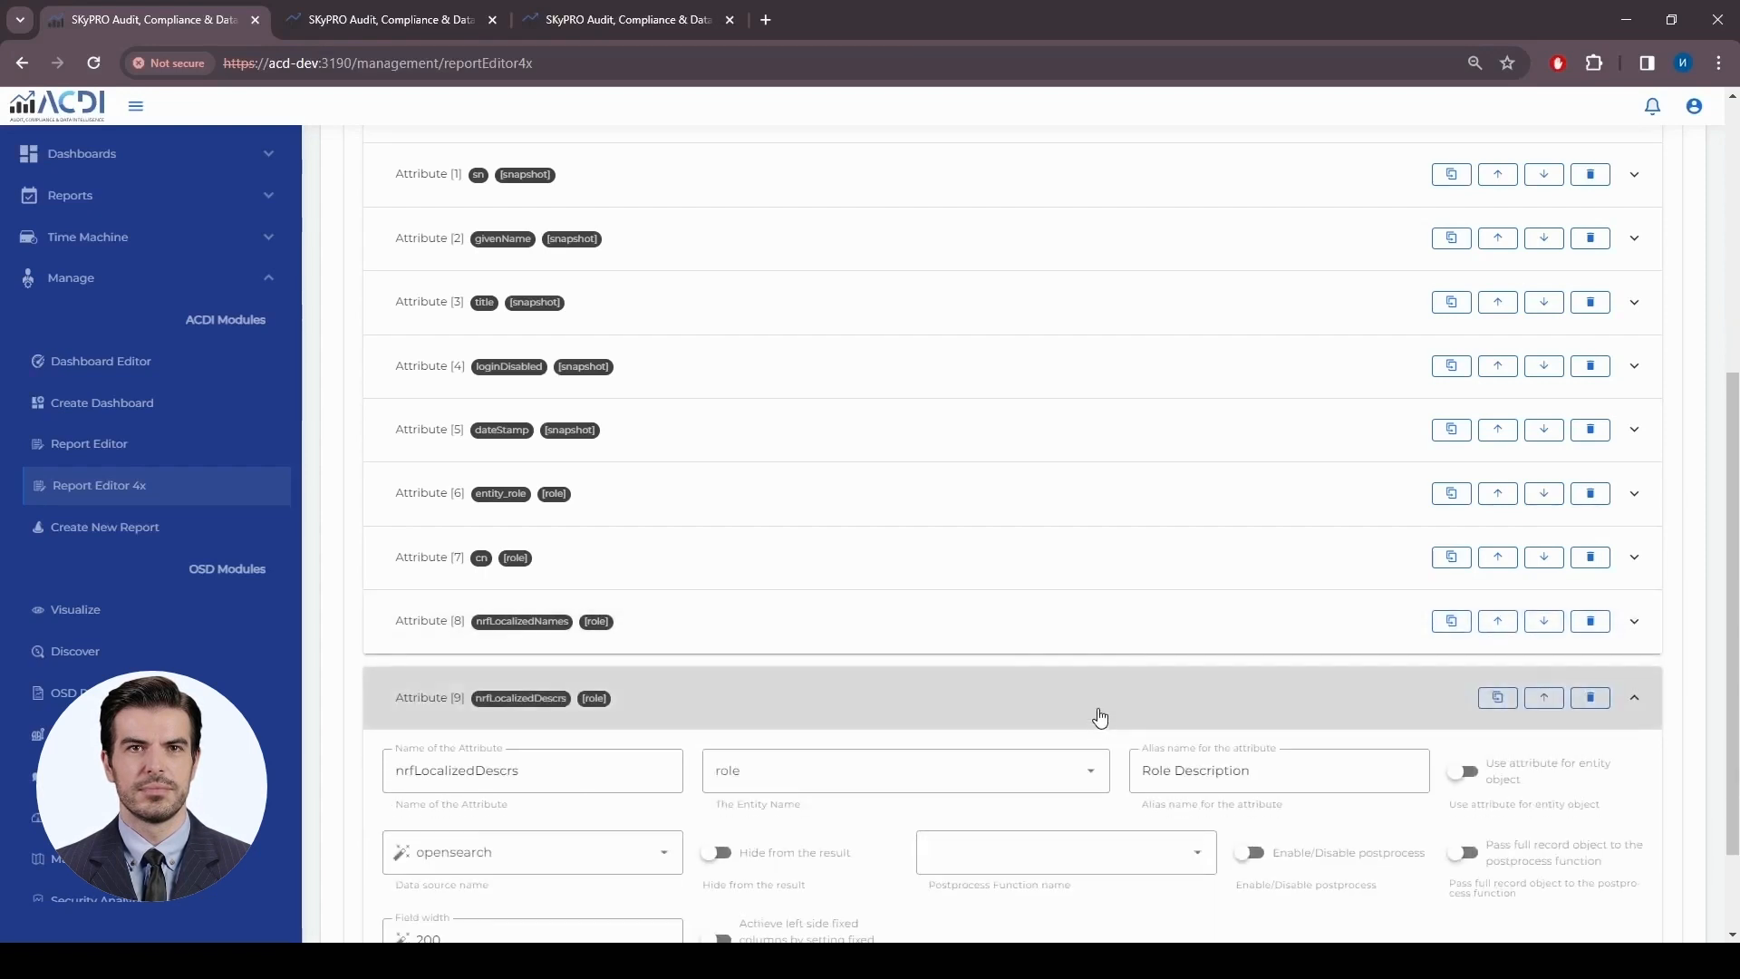
Collapse the nrfLocalizedDescrs attribute and save the Custom User Role Report
click(1099, 718)
scroll(1143, 857, up, 4)
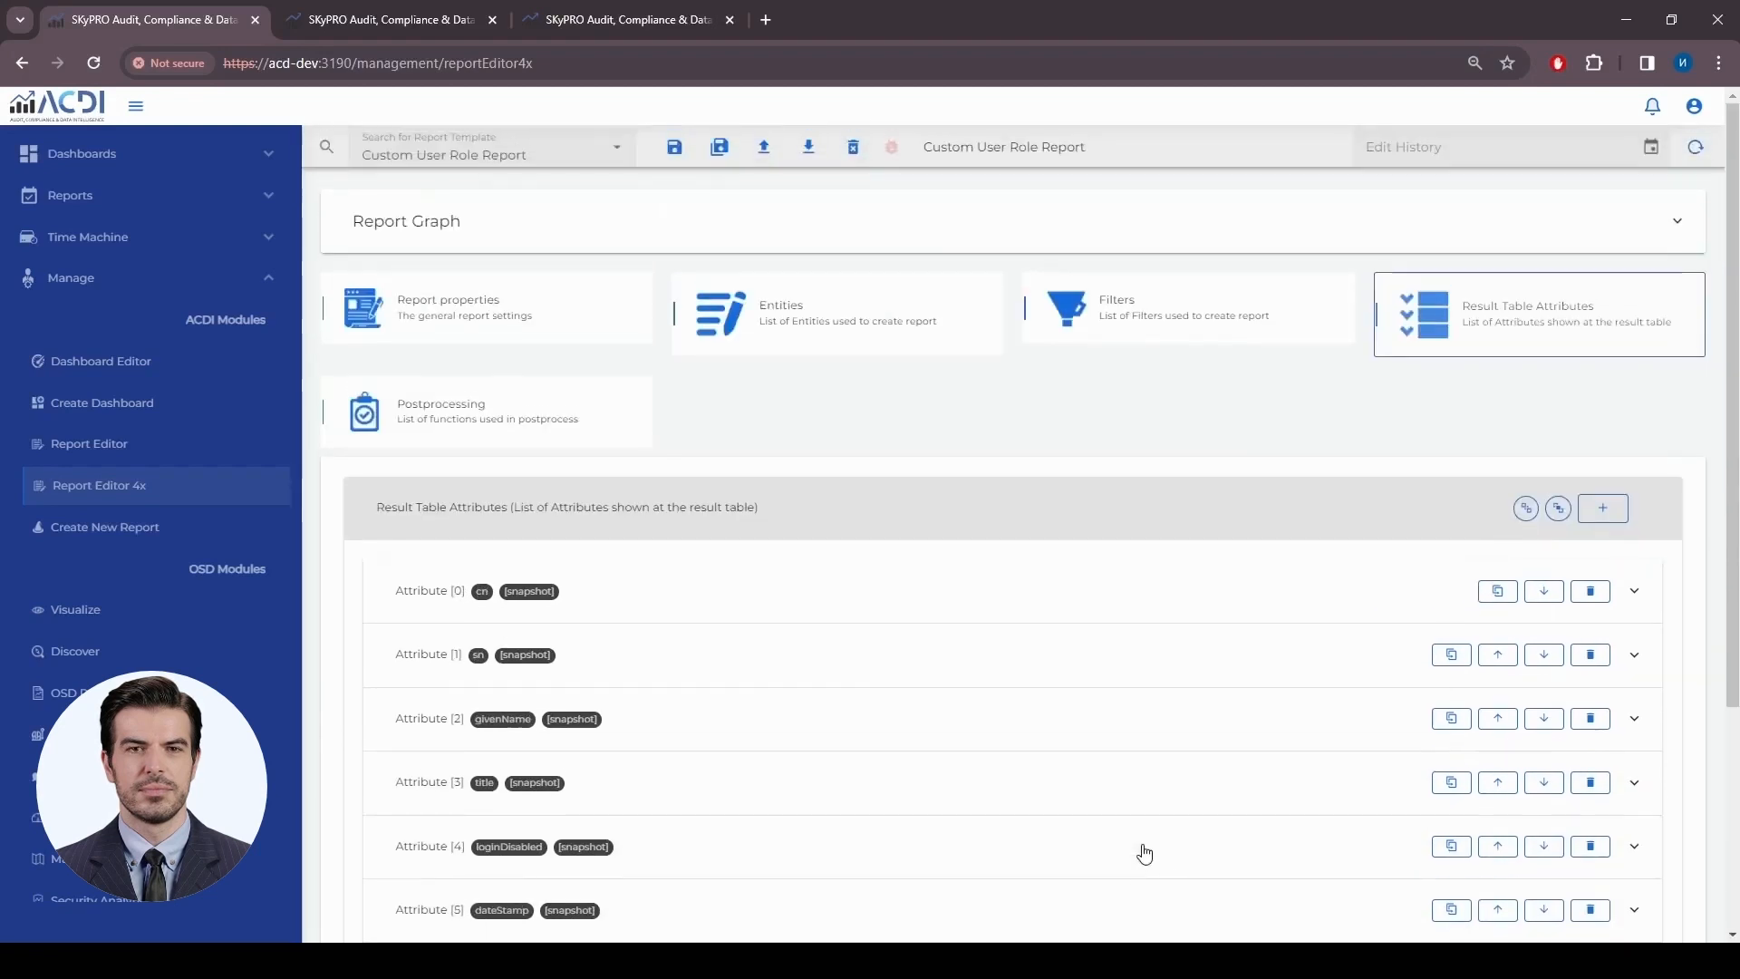
click(672, 150)
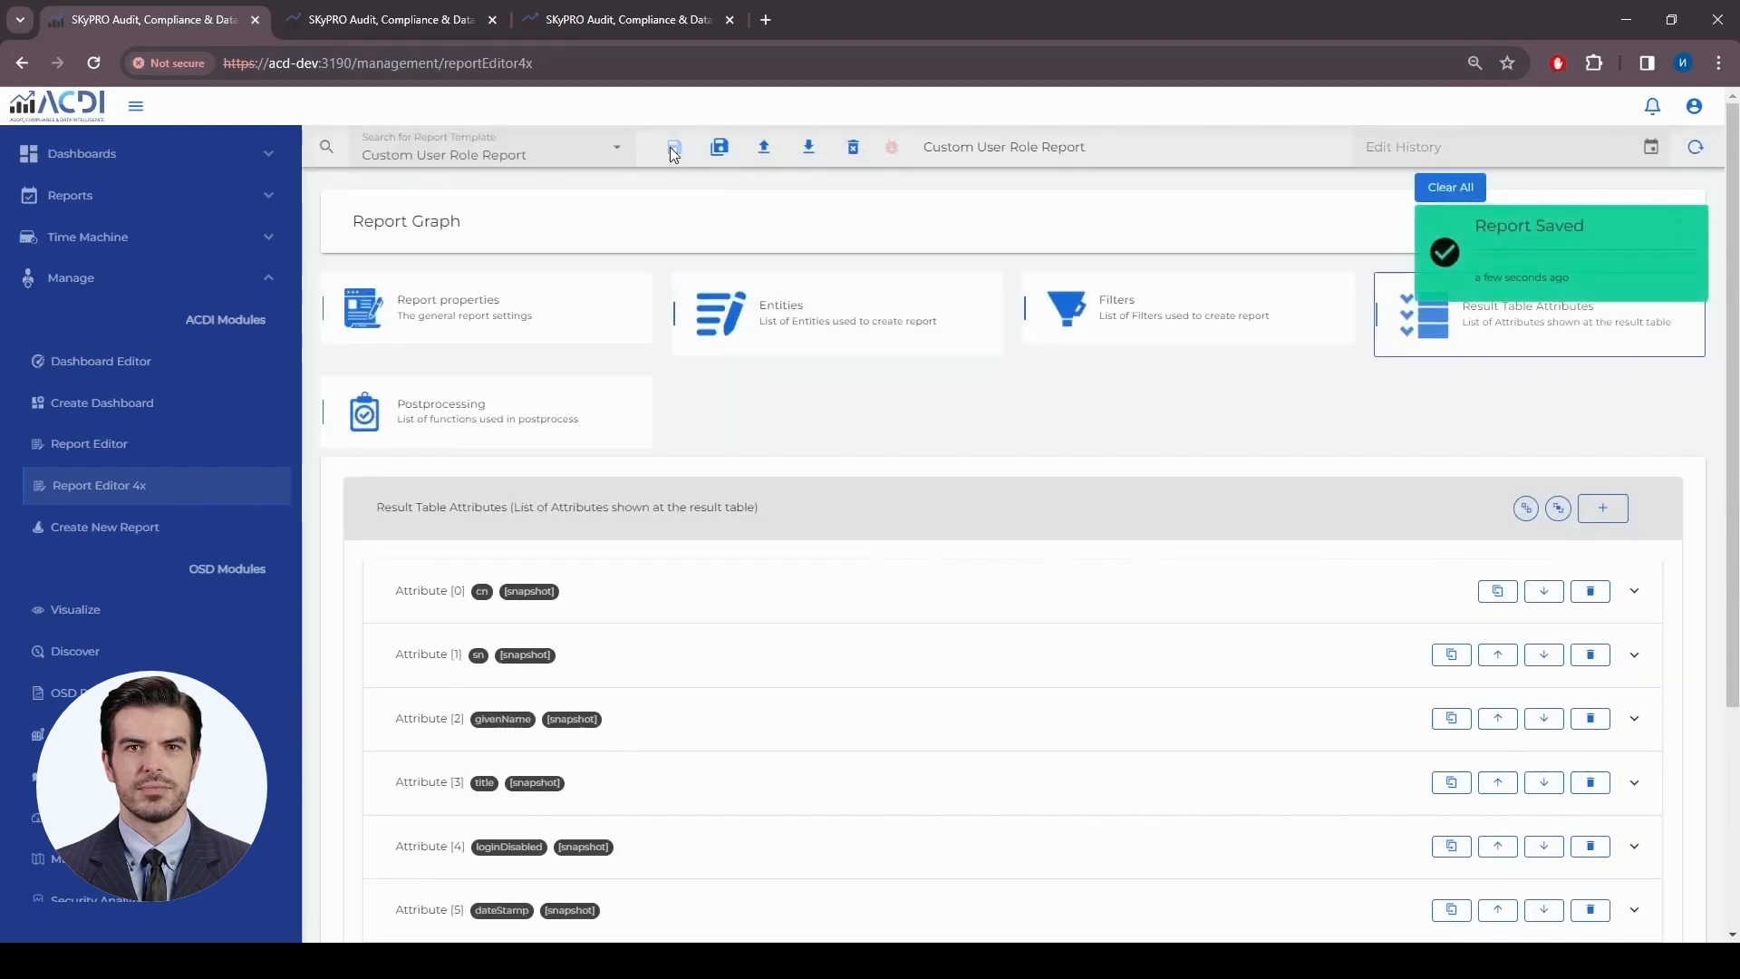
Reload the Custom User Role Report page and run the report with the Role CN filter set to CrefRole
click(619, 18)
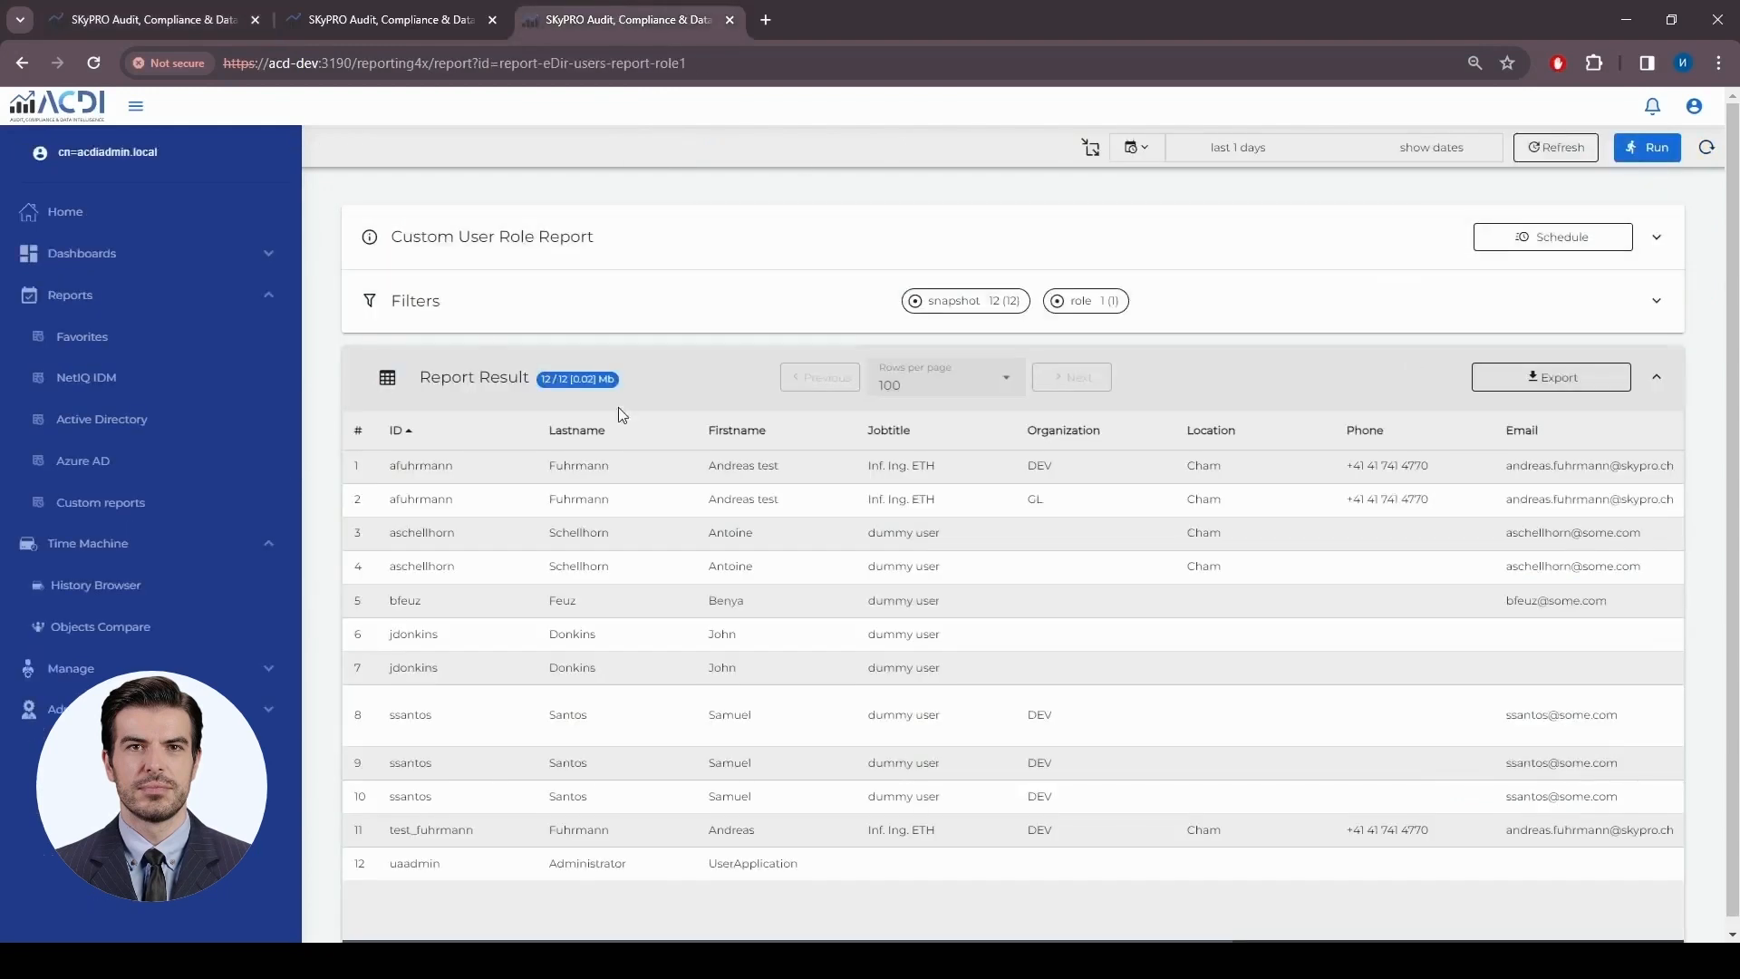
click(94, 63)
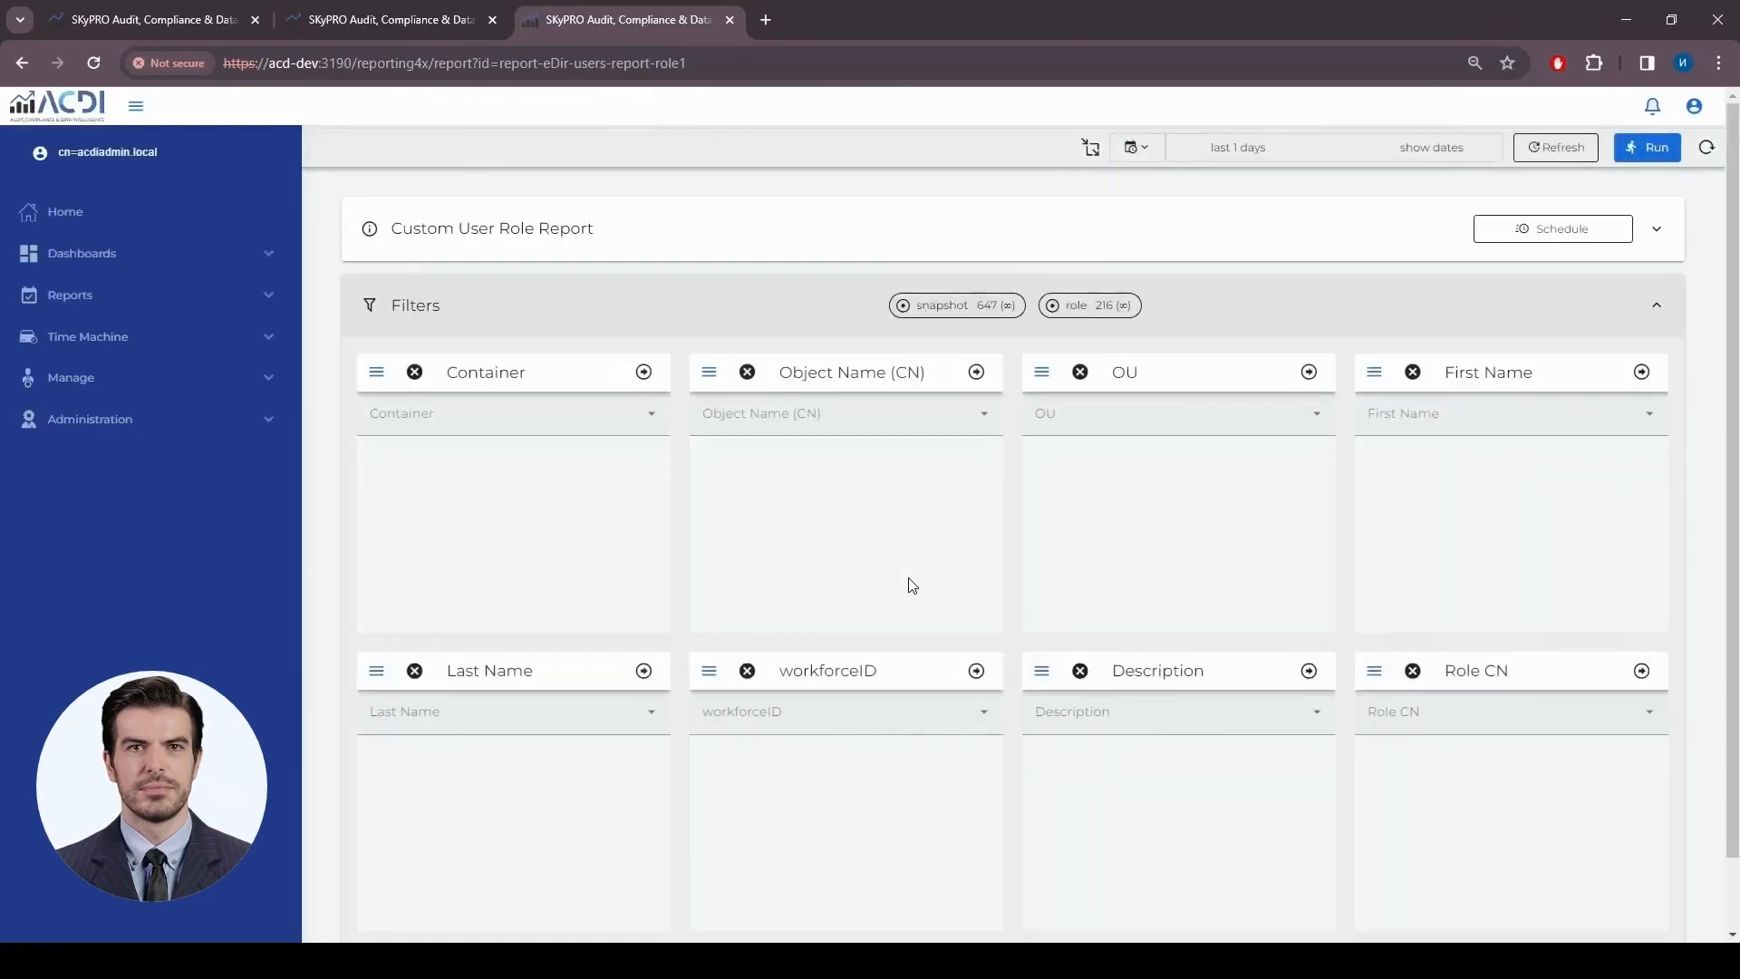
click(1511, 719)
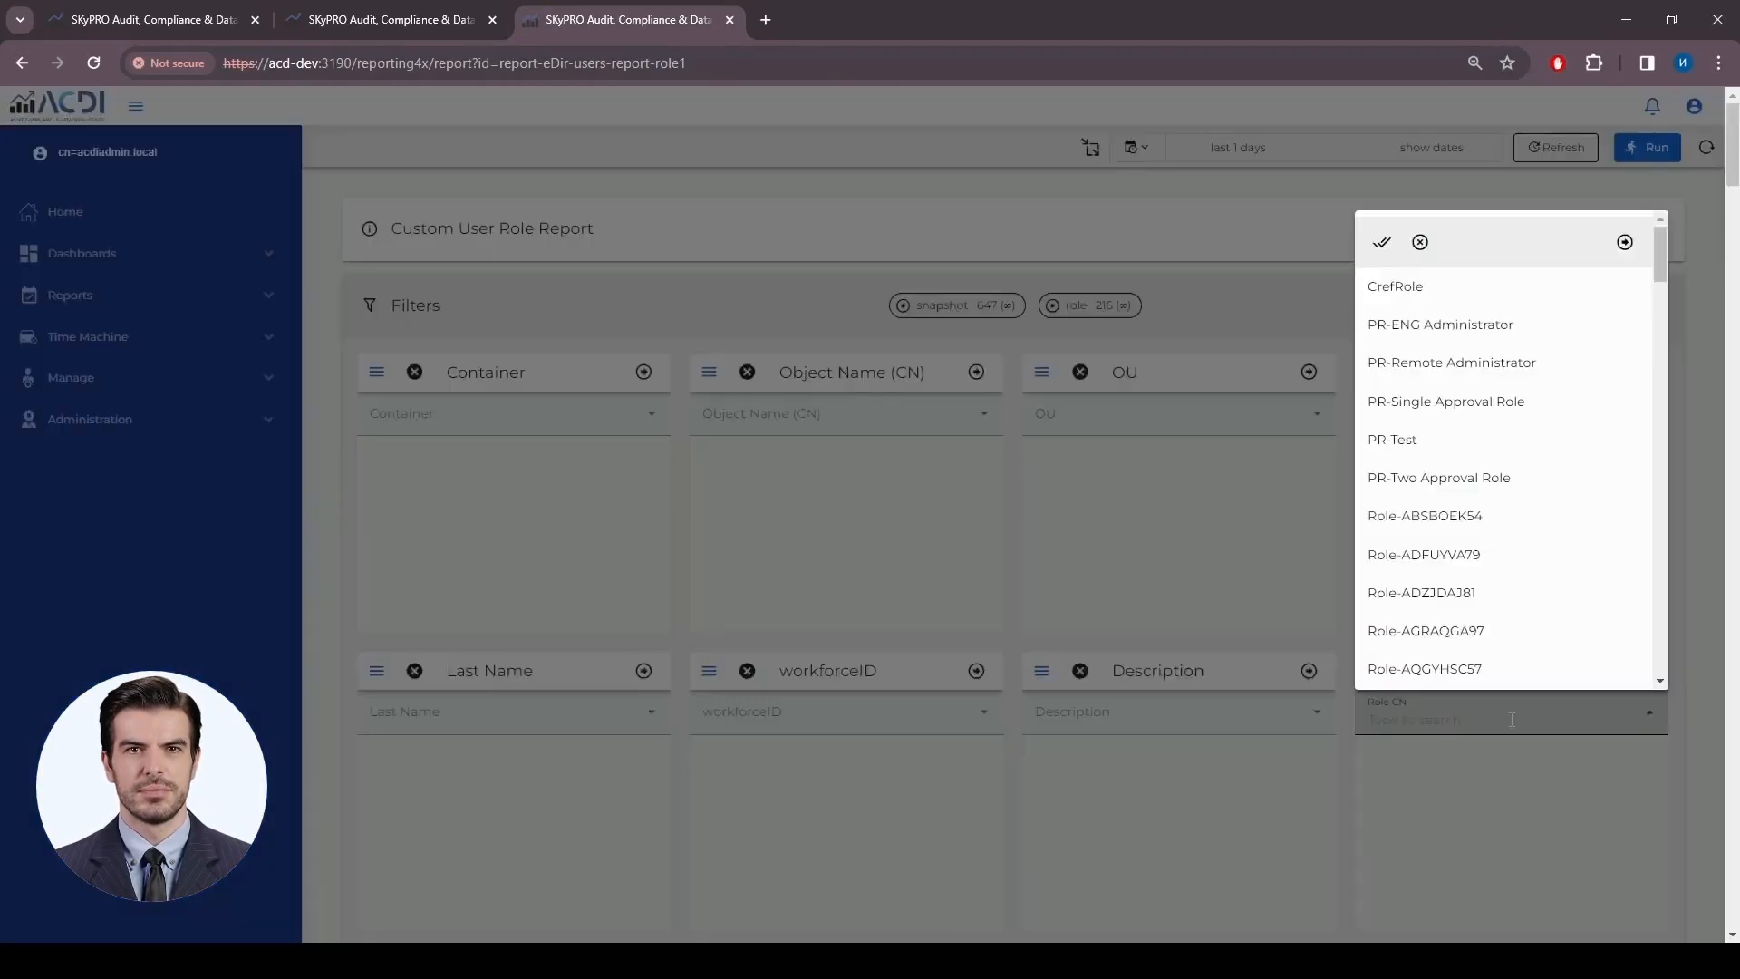
click(1447, 290)
click(1625, 242)
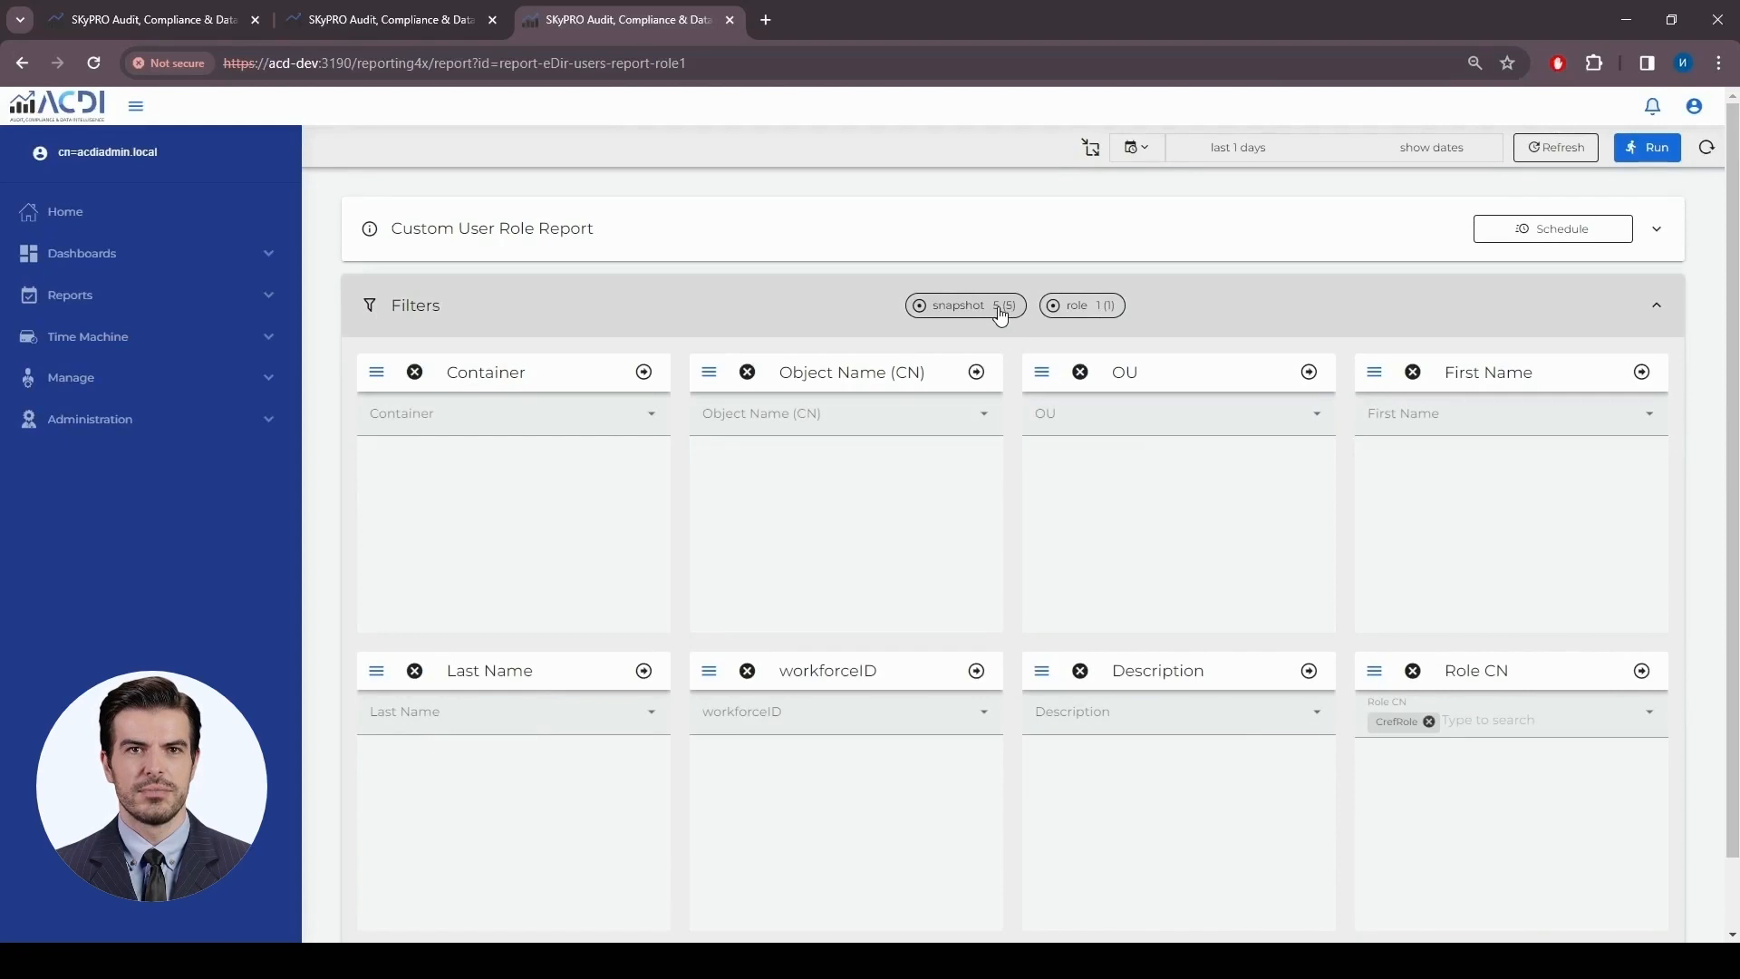
click(1664, 156)
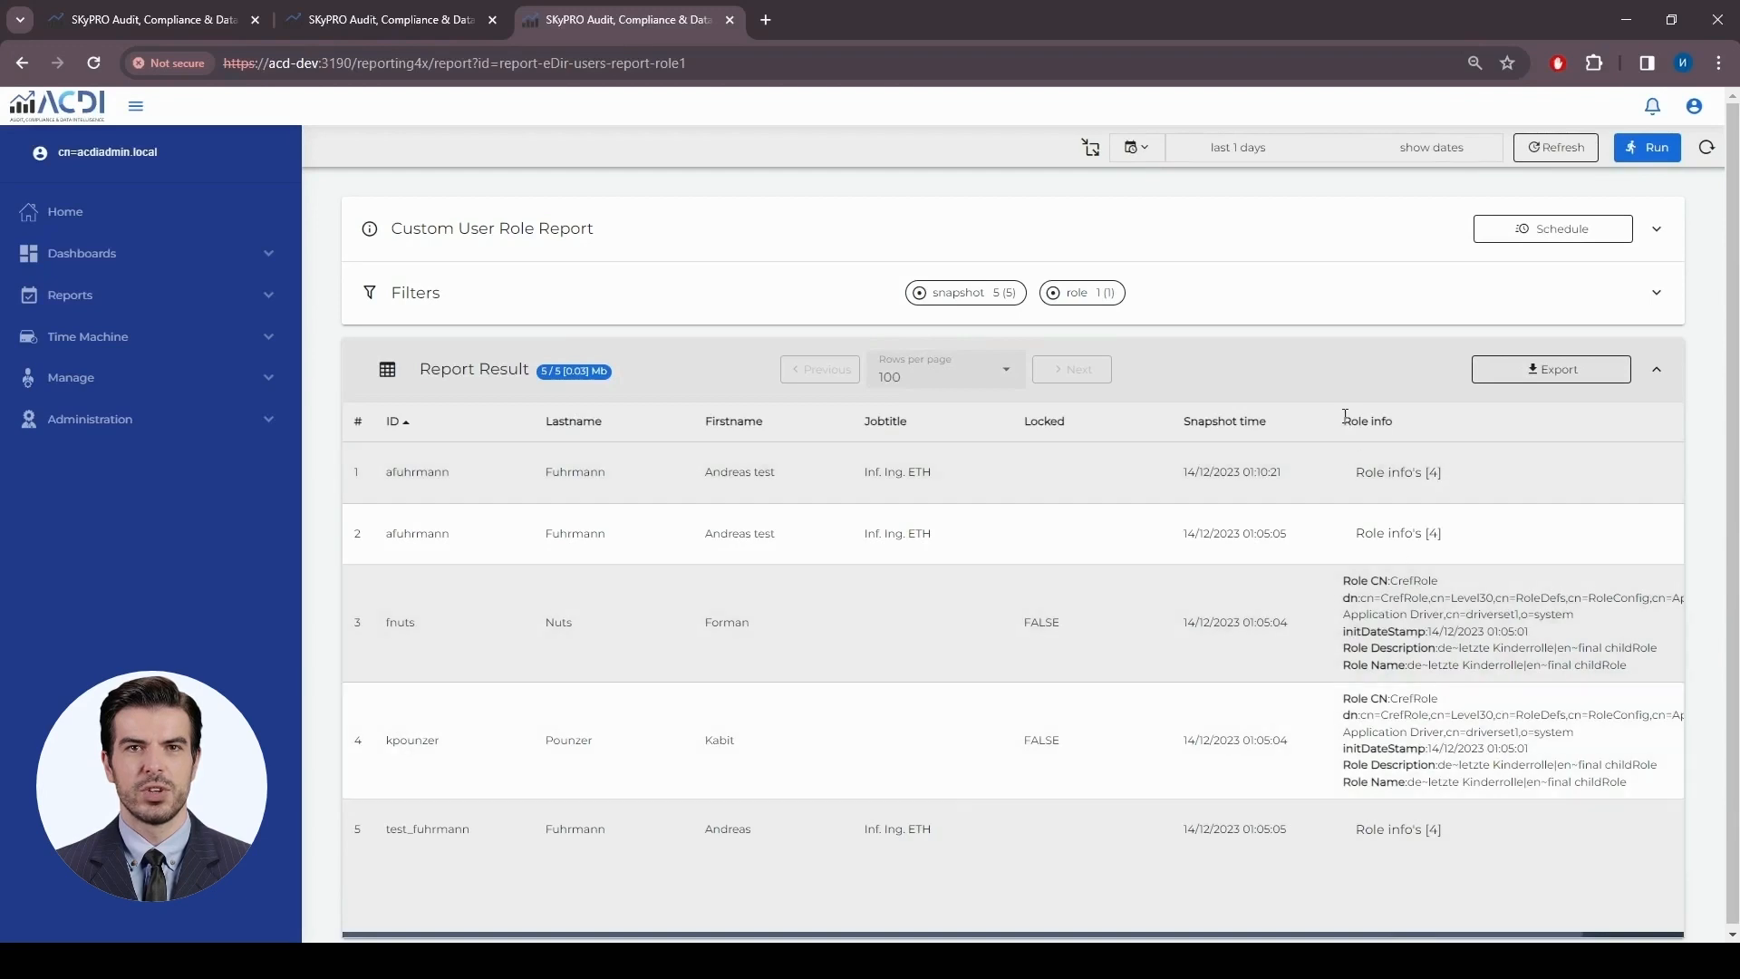
Examine the Role info column and expand the first record's entry to read its role CNs, descriptions and names
drag(1342, 421, 1369, 418)
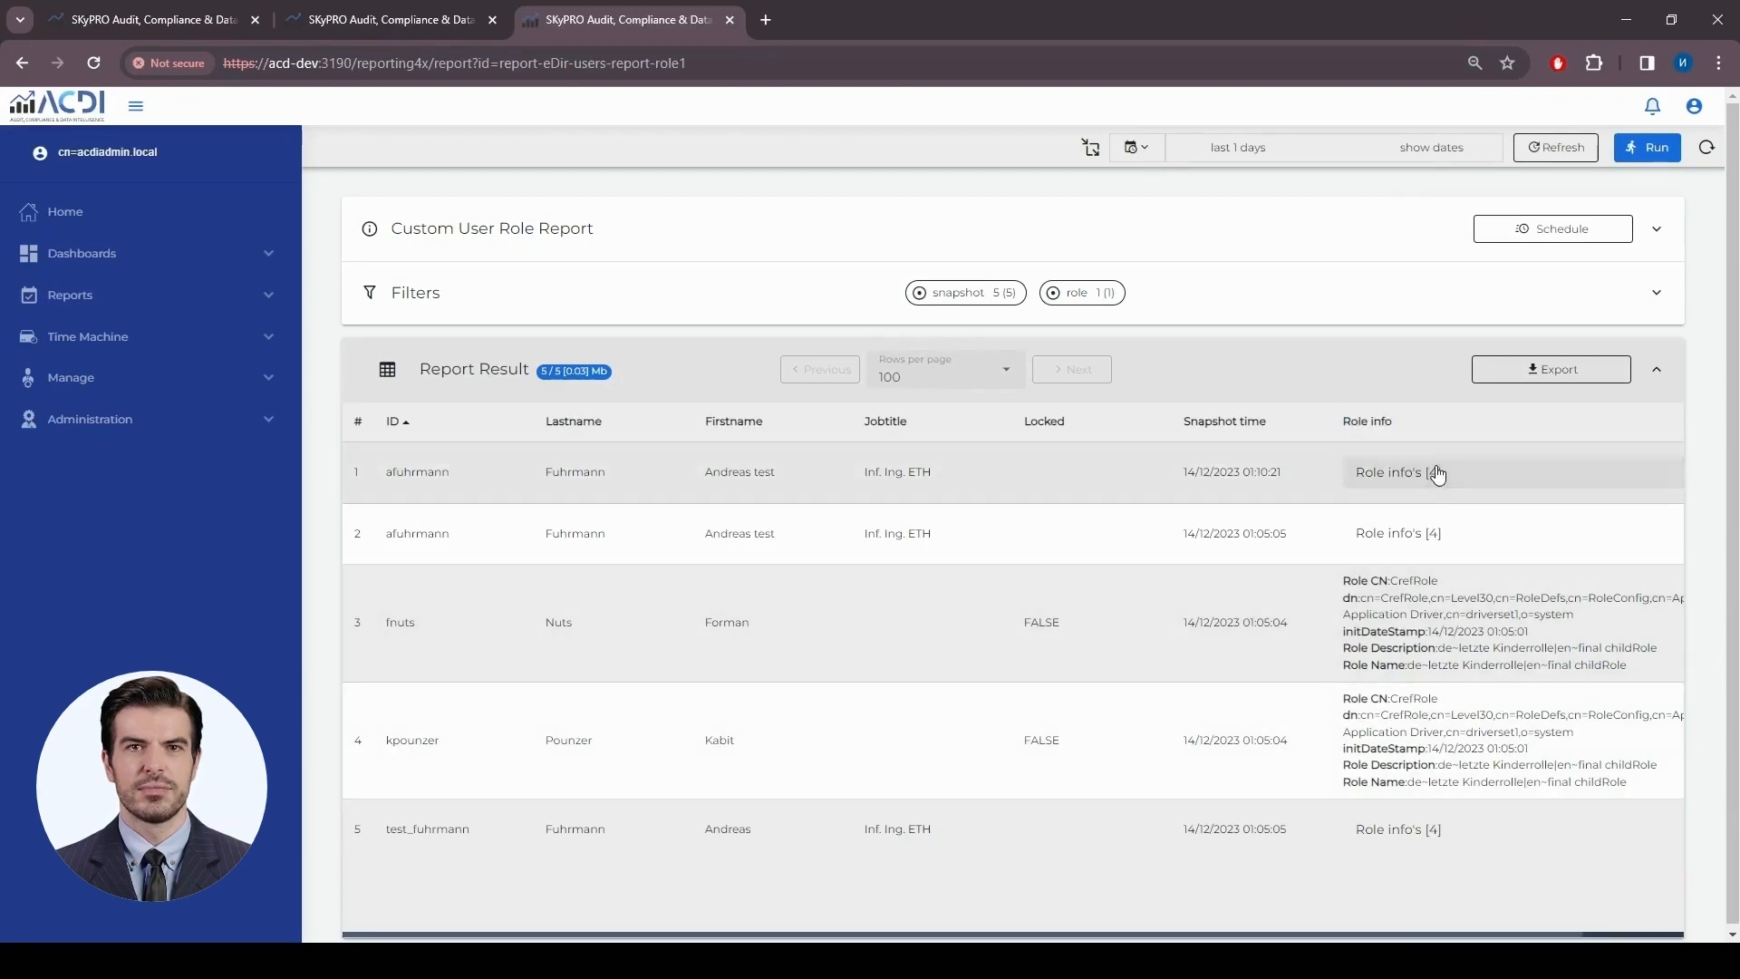
click(1436, 472)
scroll(1457, 577, down, 4)
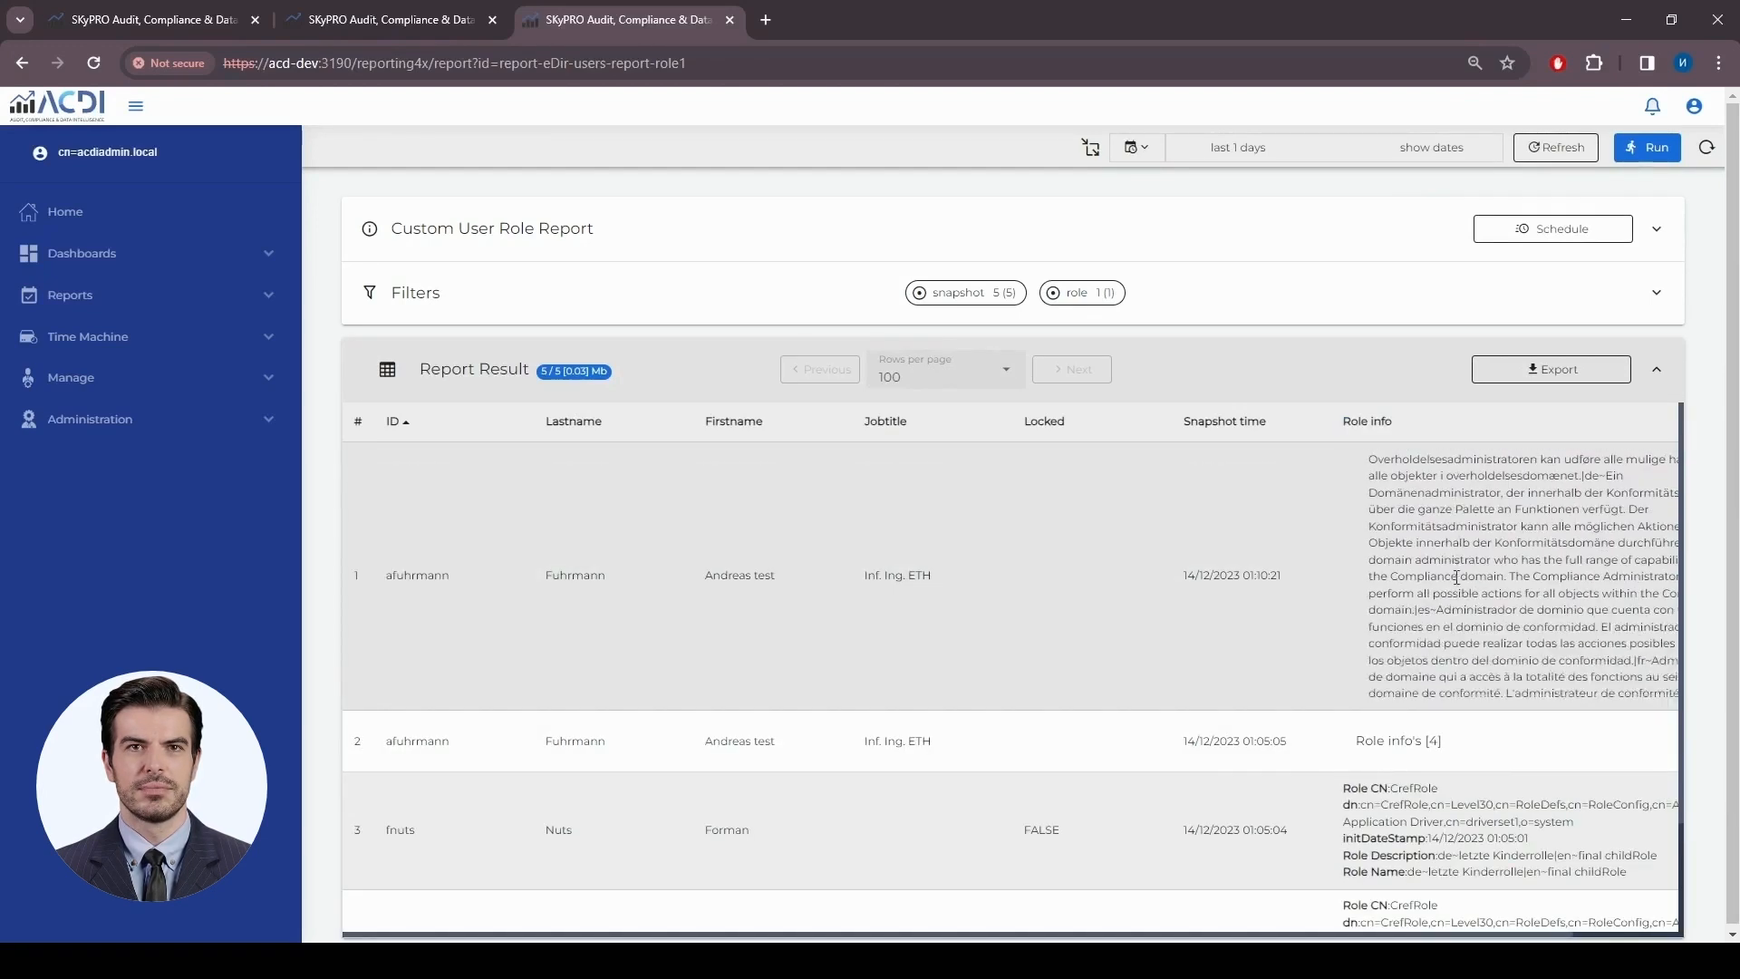
scroll(1457, 577, down, 5)
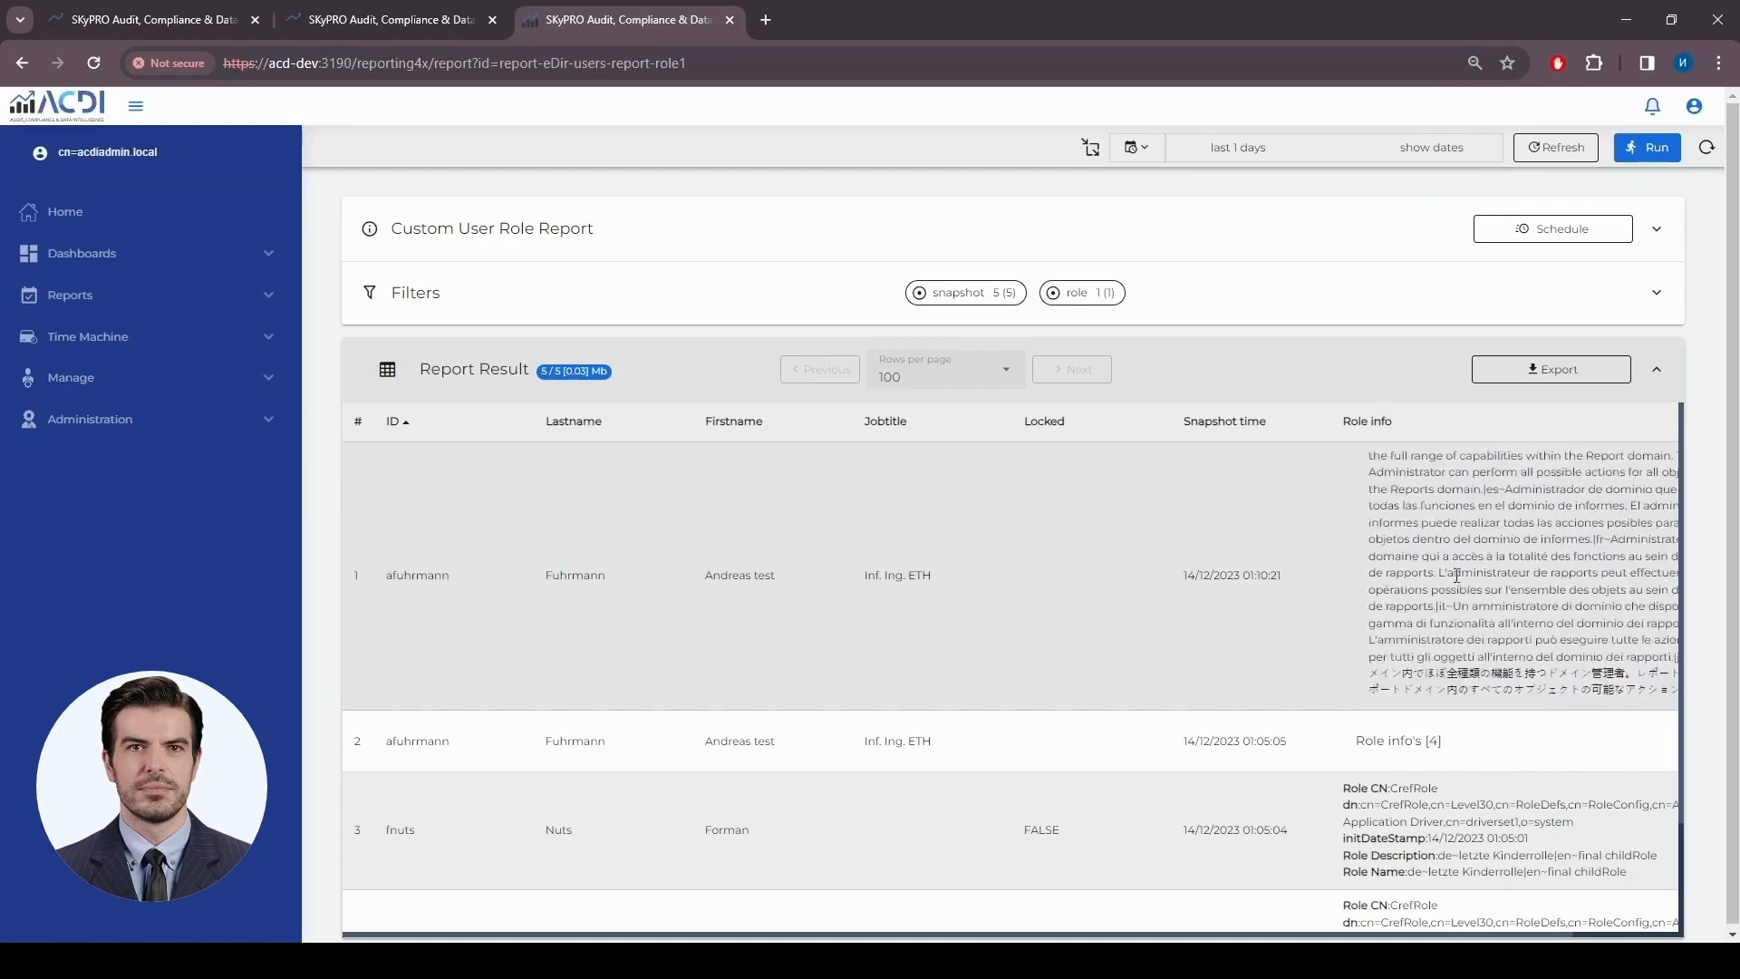
scroll(1500, 607, up, 5)
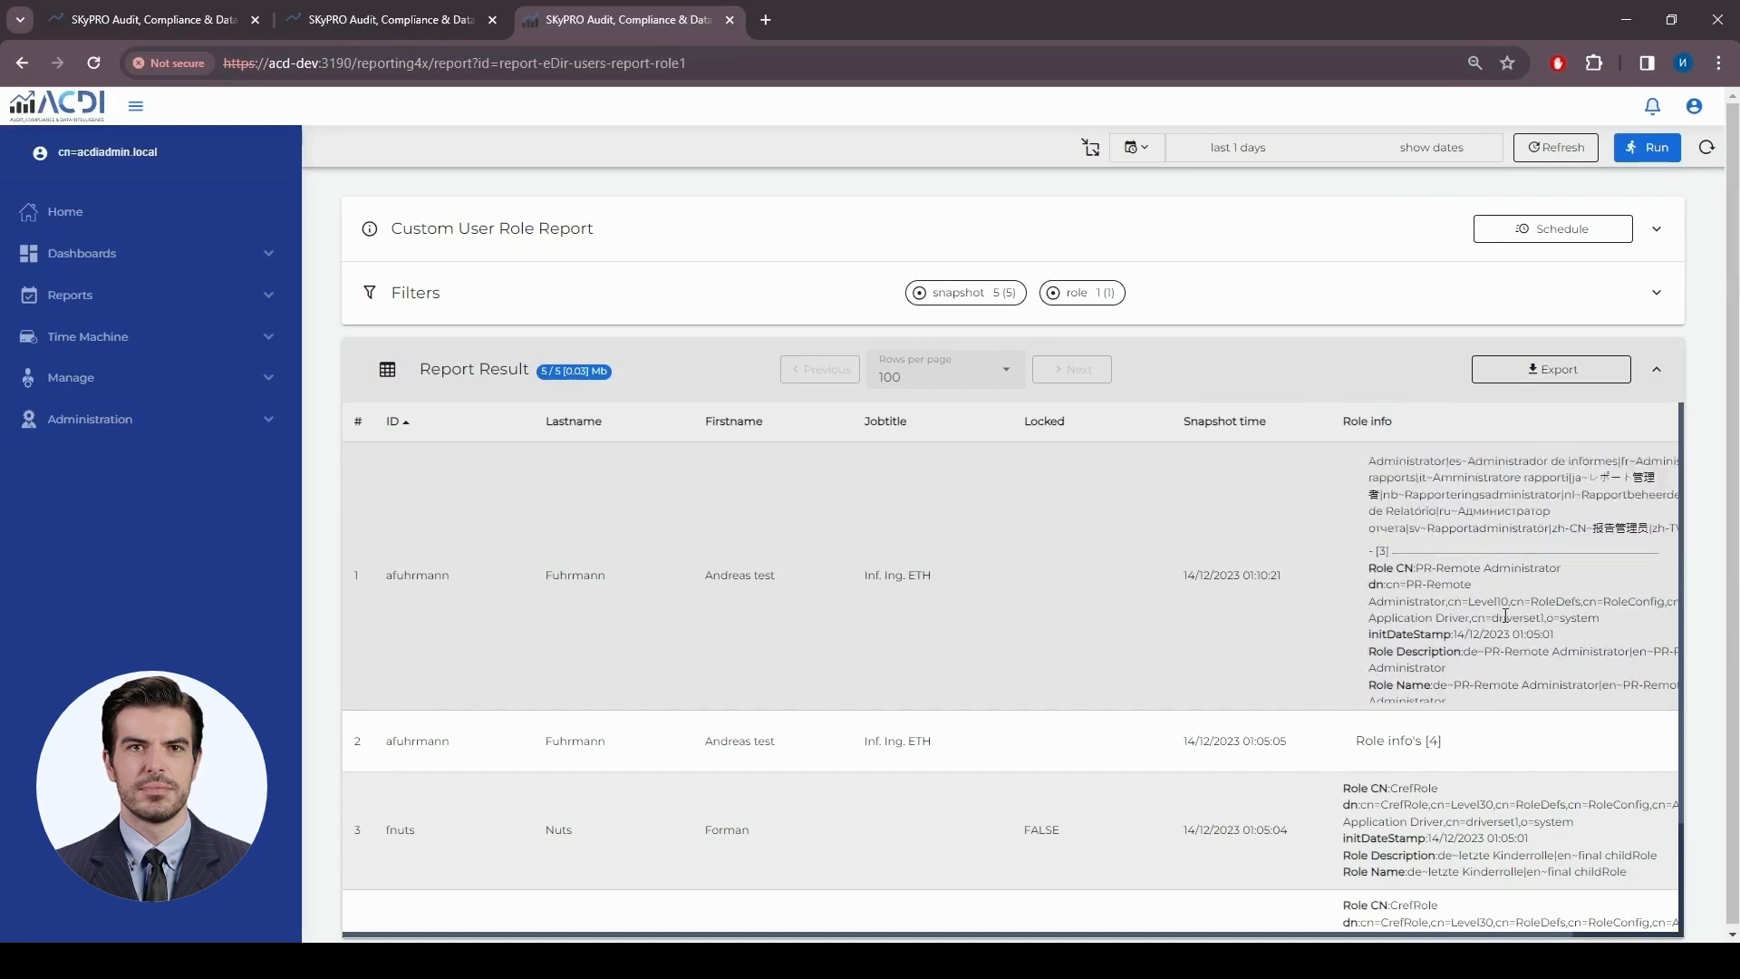
scroll(1506, 615, down, 4)
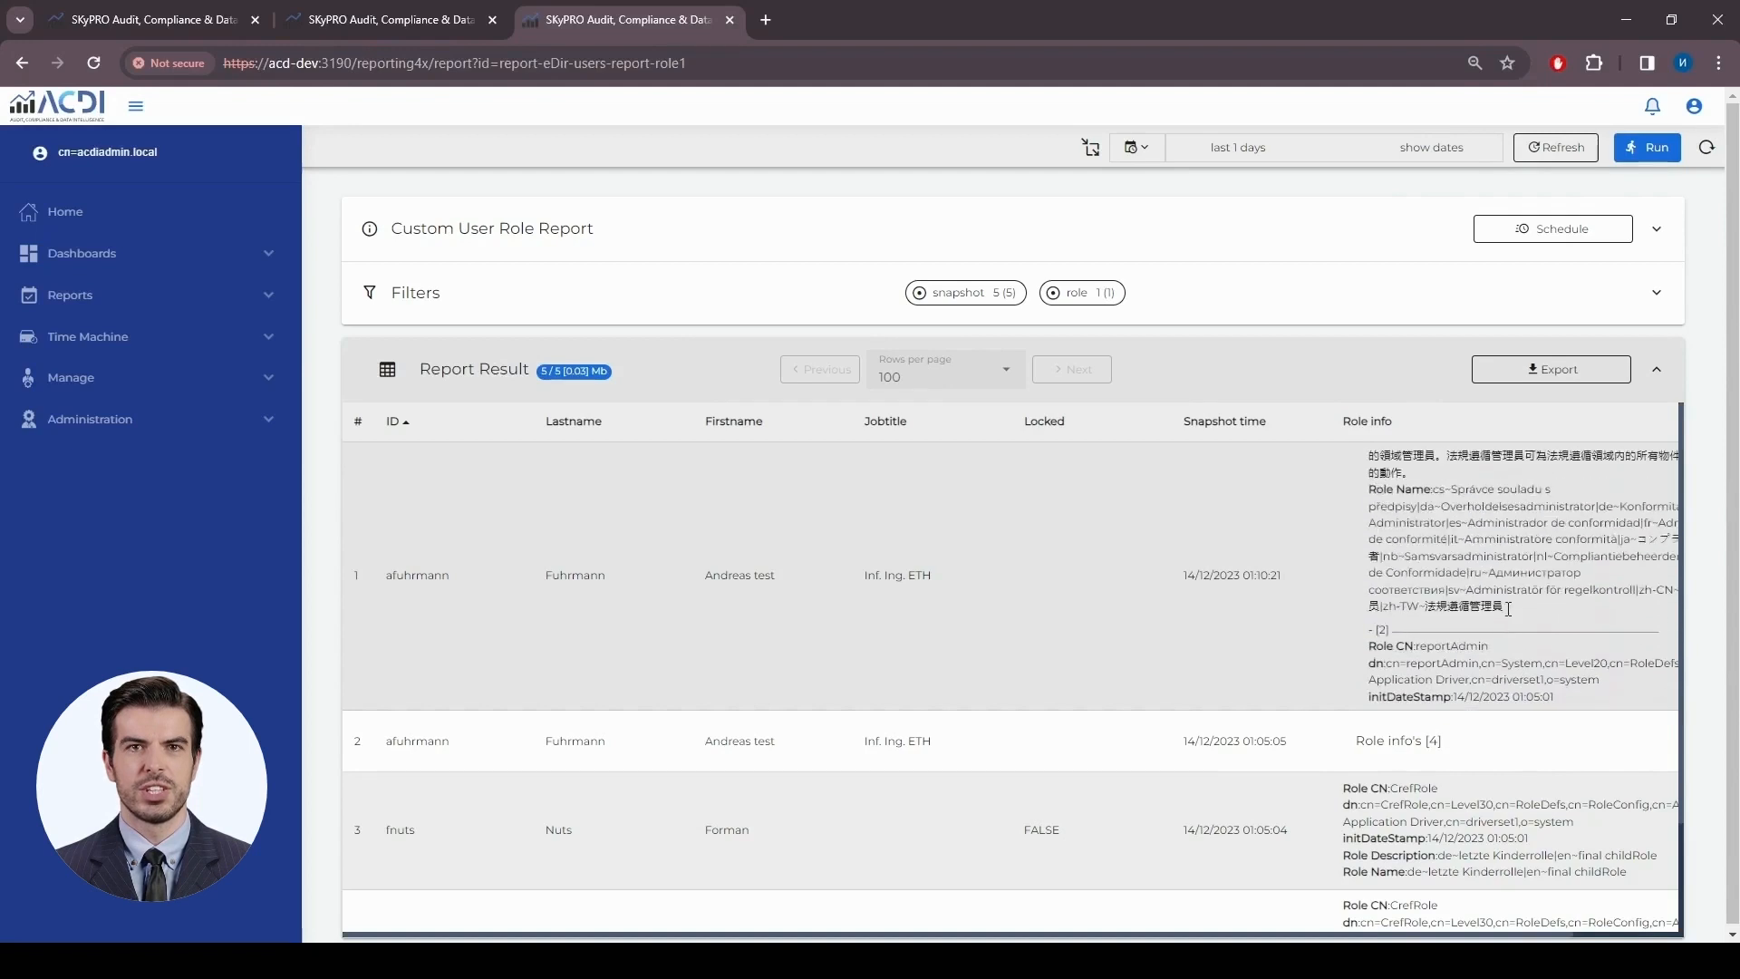
drag(1369, 614, 1462, 615)
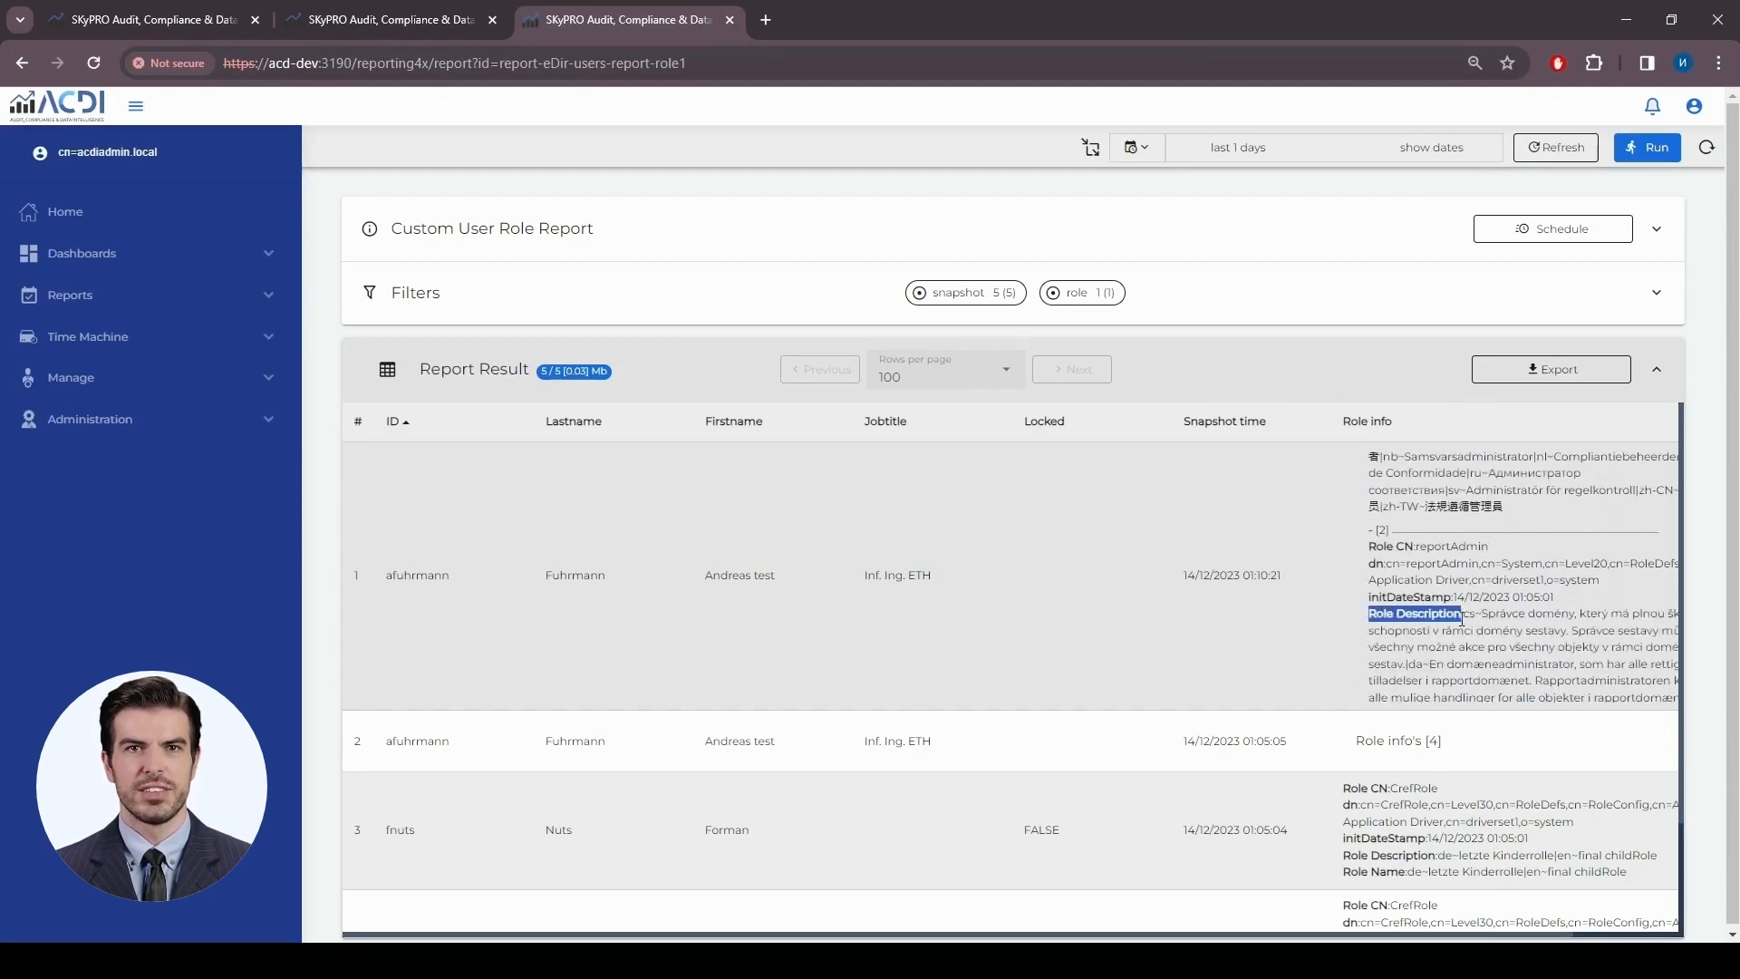
scroll(1502, 622, up, 2)
scroll(1487, 594, up, 5)
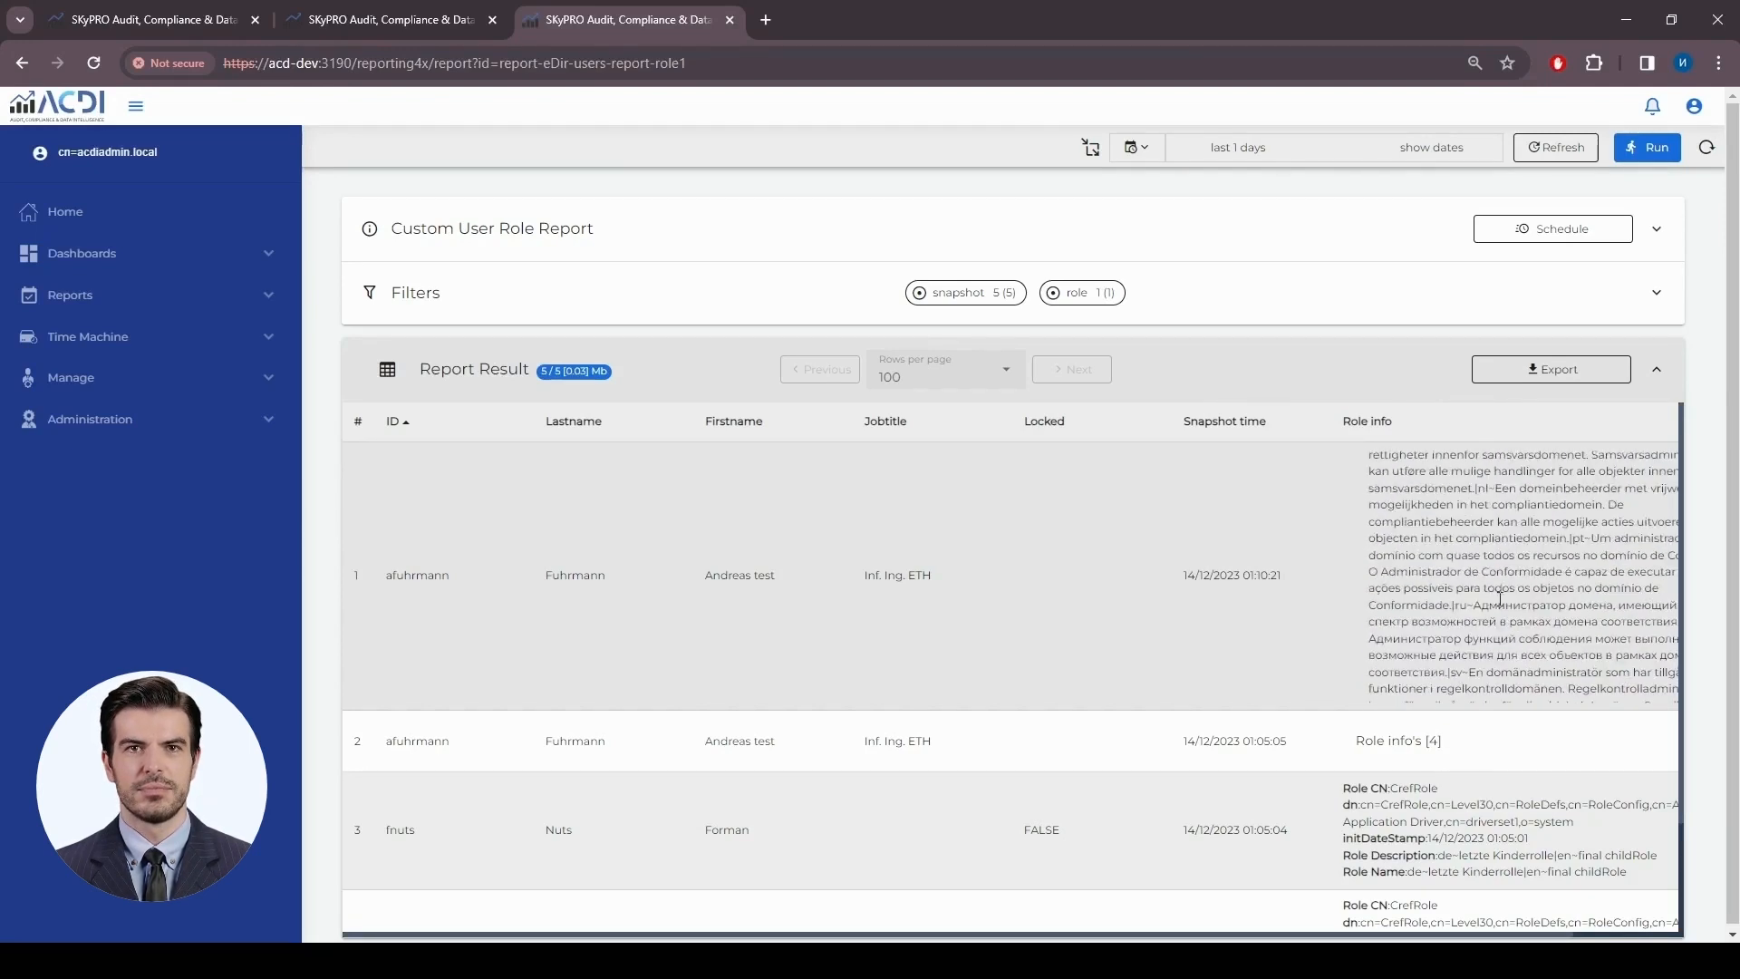
scroll(1503, 589, up, 2)
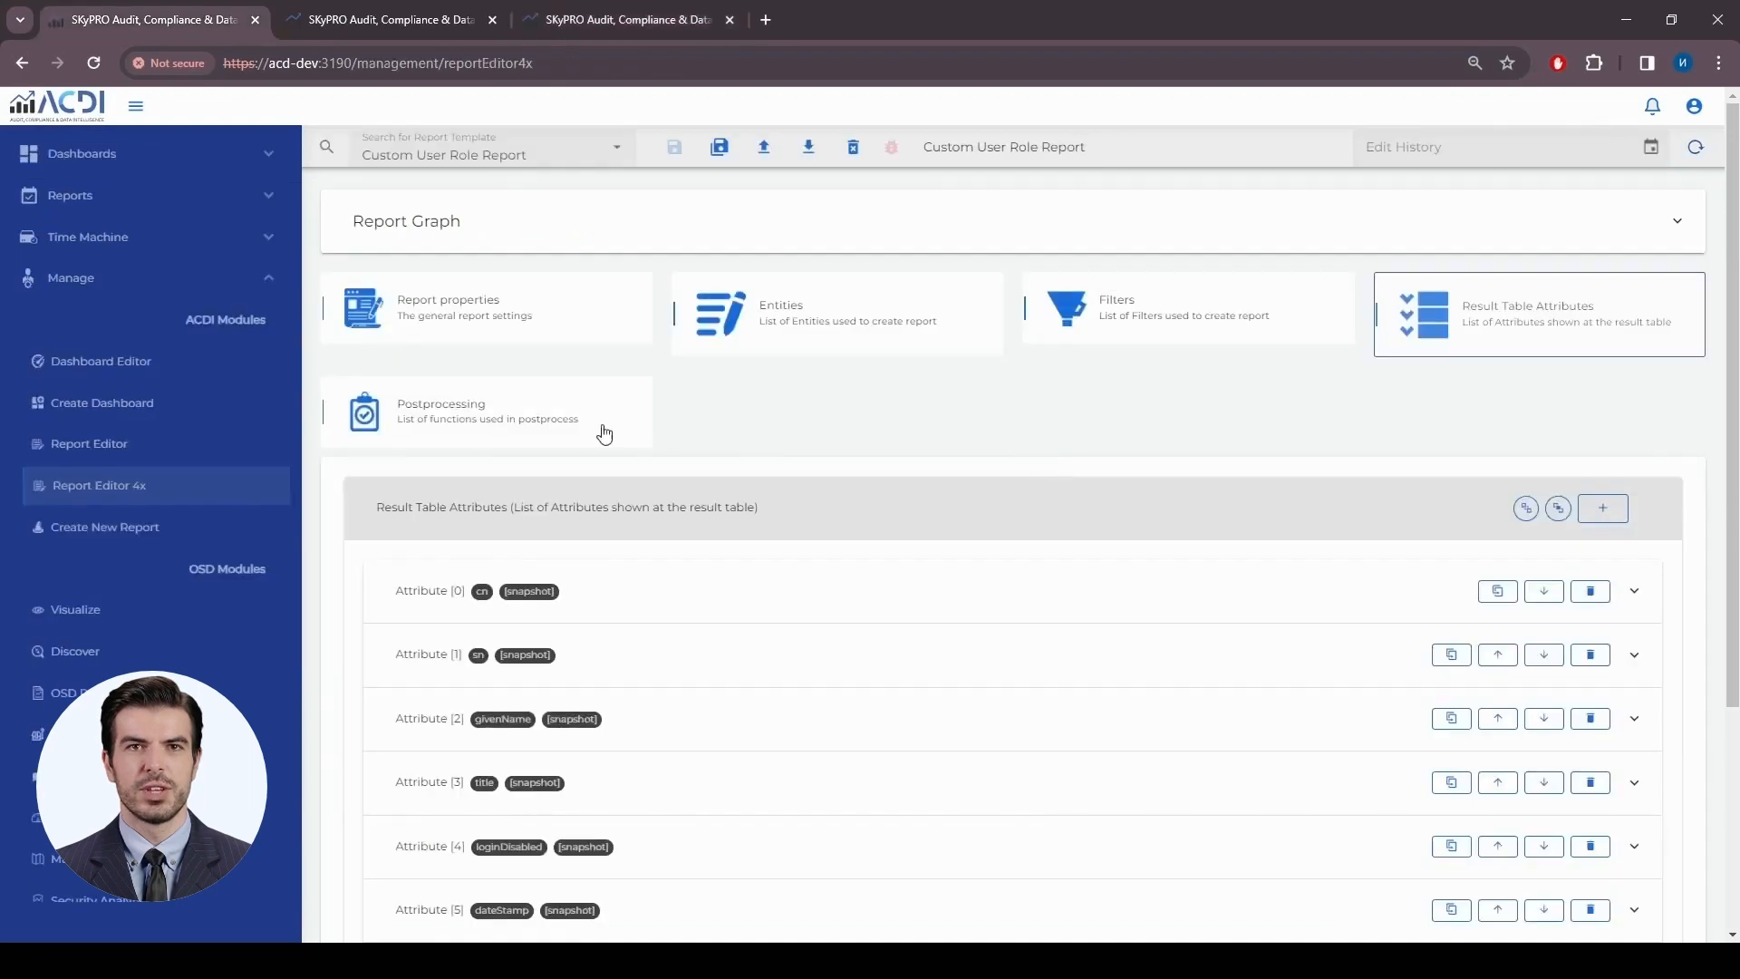
Add a postprocessing function named getLocEng to the Custom User Role Report
click(411, 419)
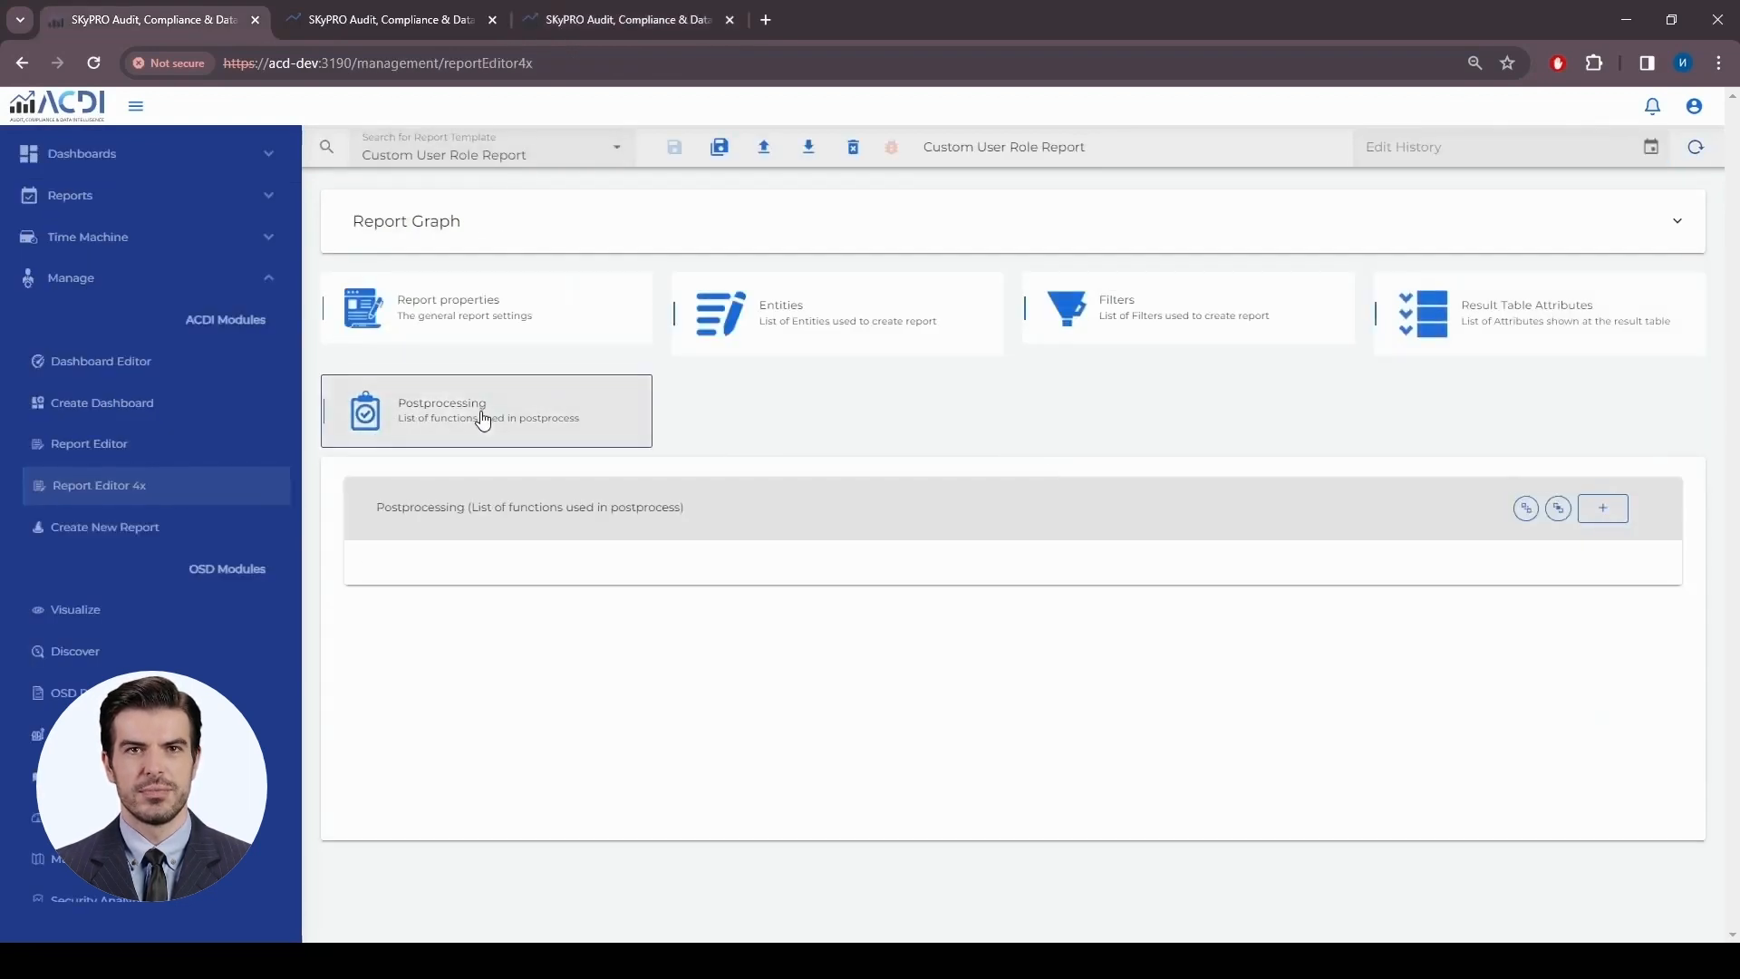
click(1602, 509)
click(601, 656)
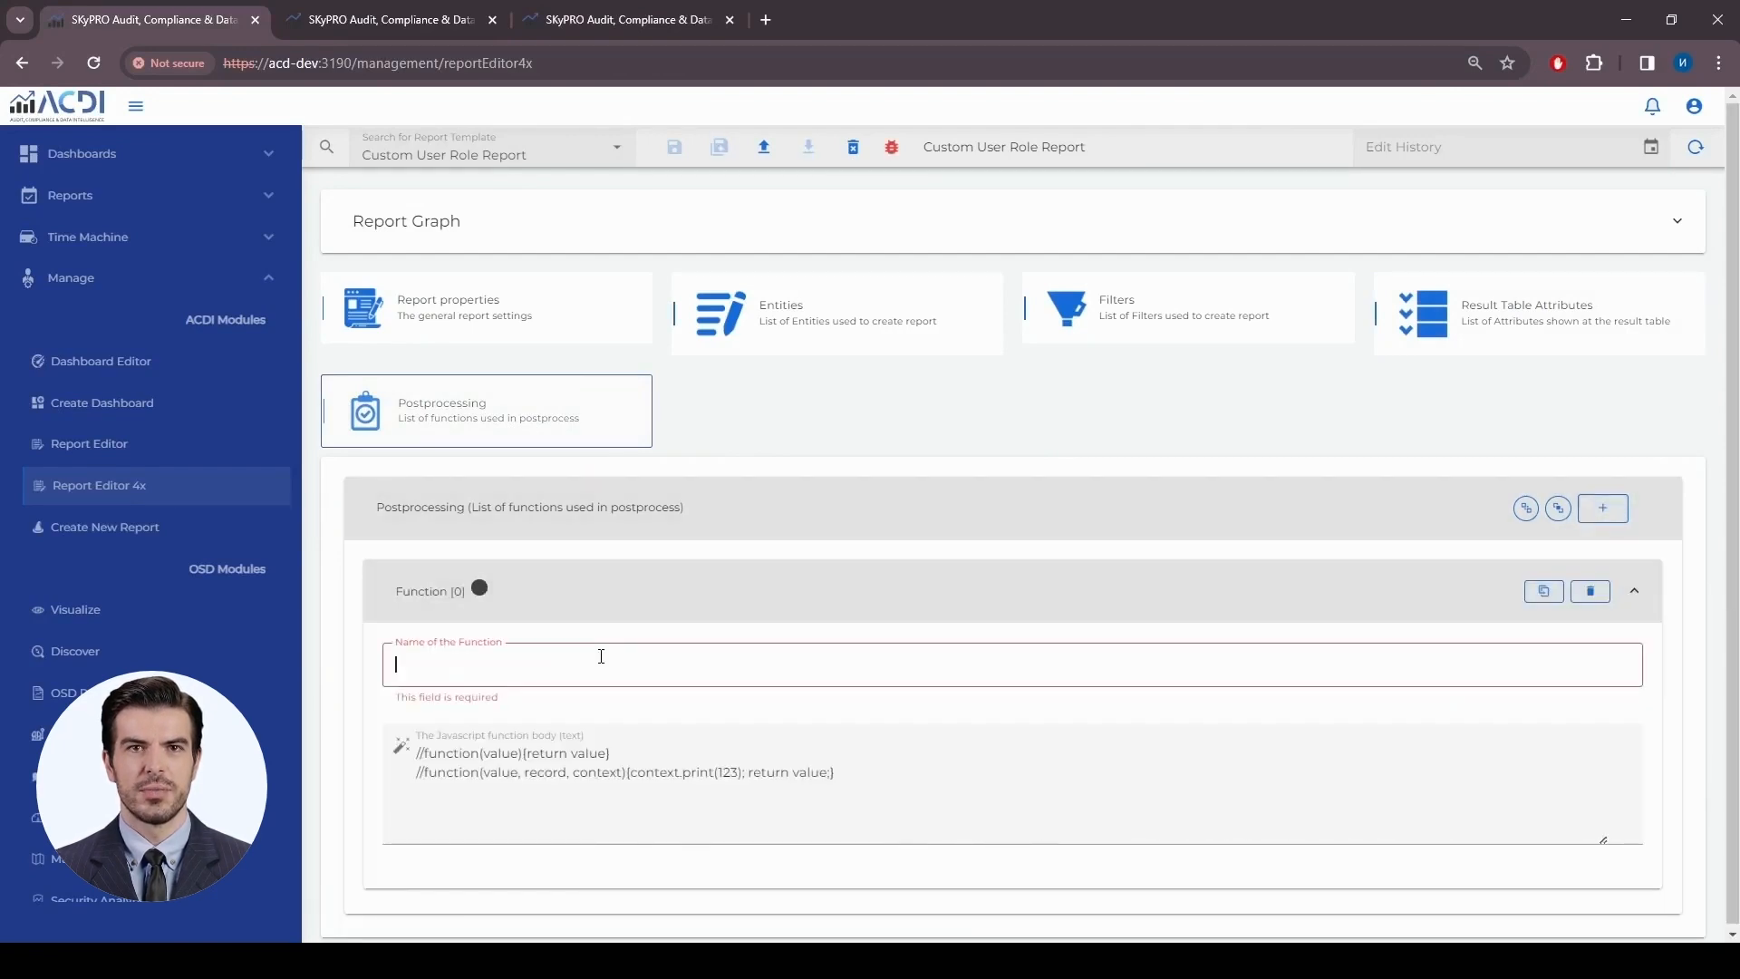
text(getLocEng)
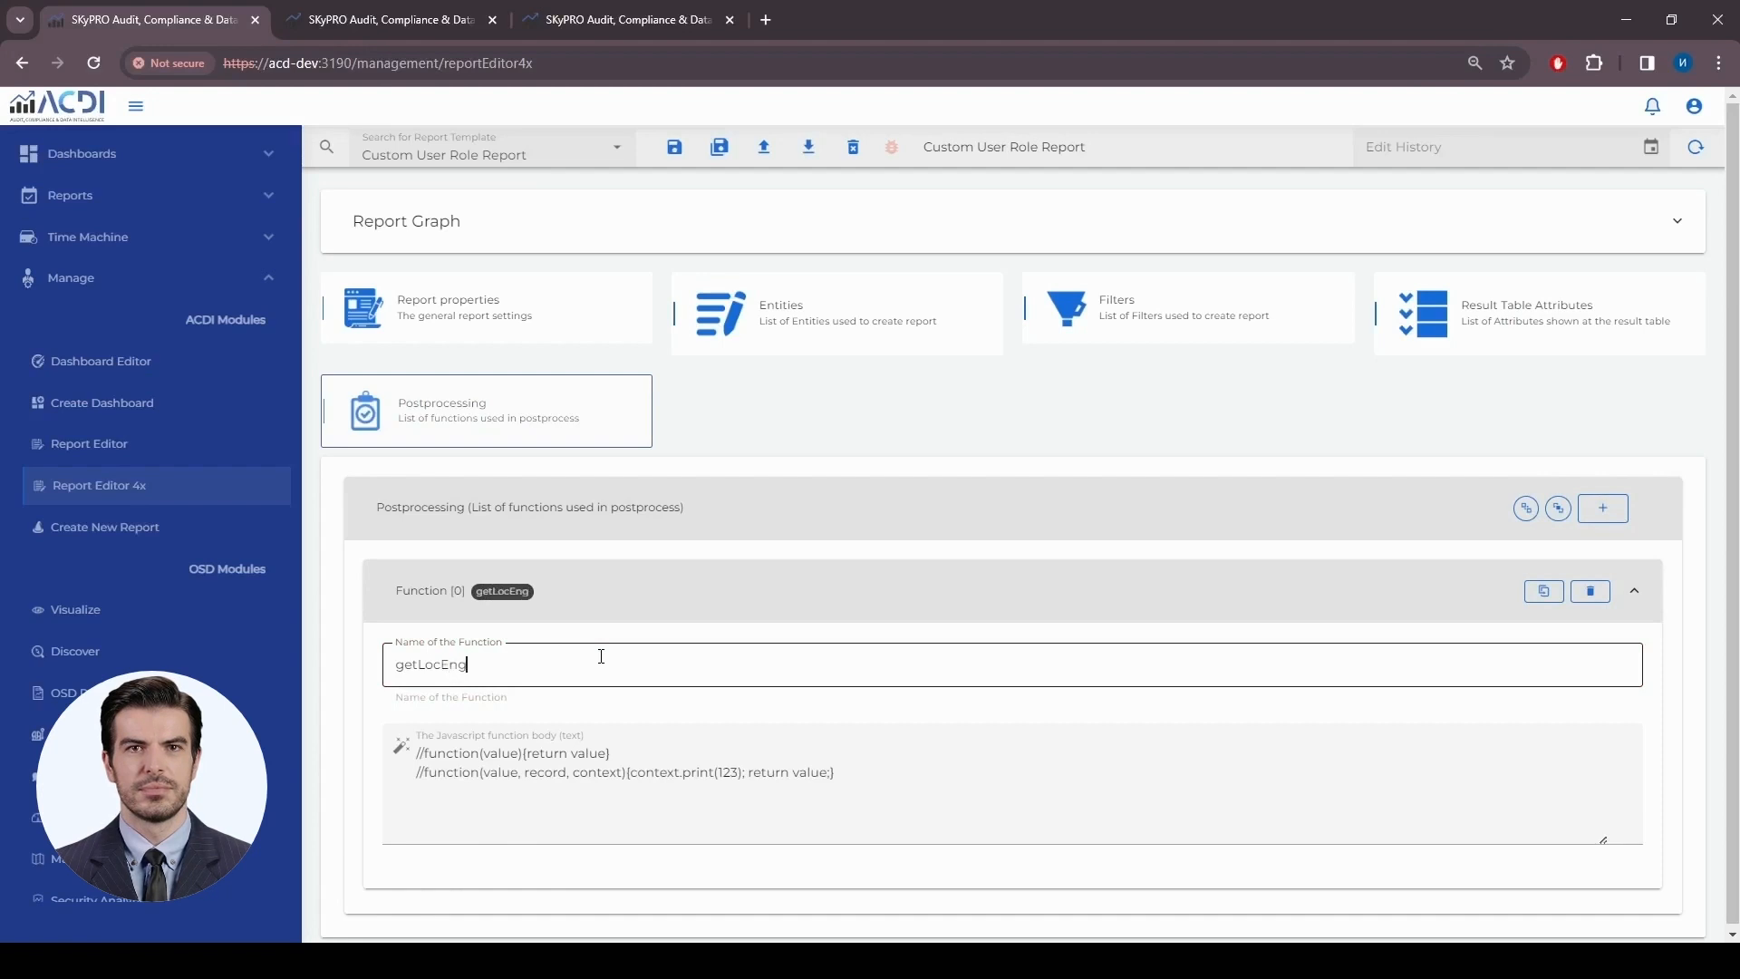
Replace the sample JavaScript body of getLocEng with the copied function(value) code that splits value[0] at the "|" character
drag(848, 773, 427, 769)
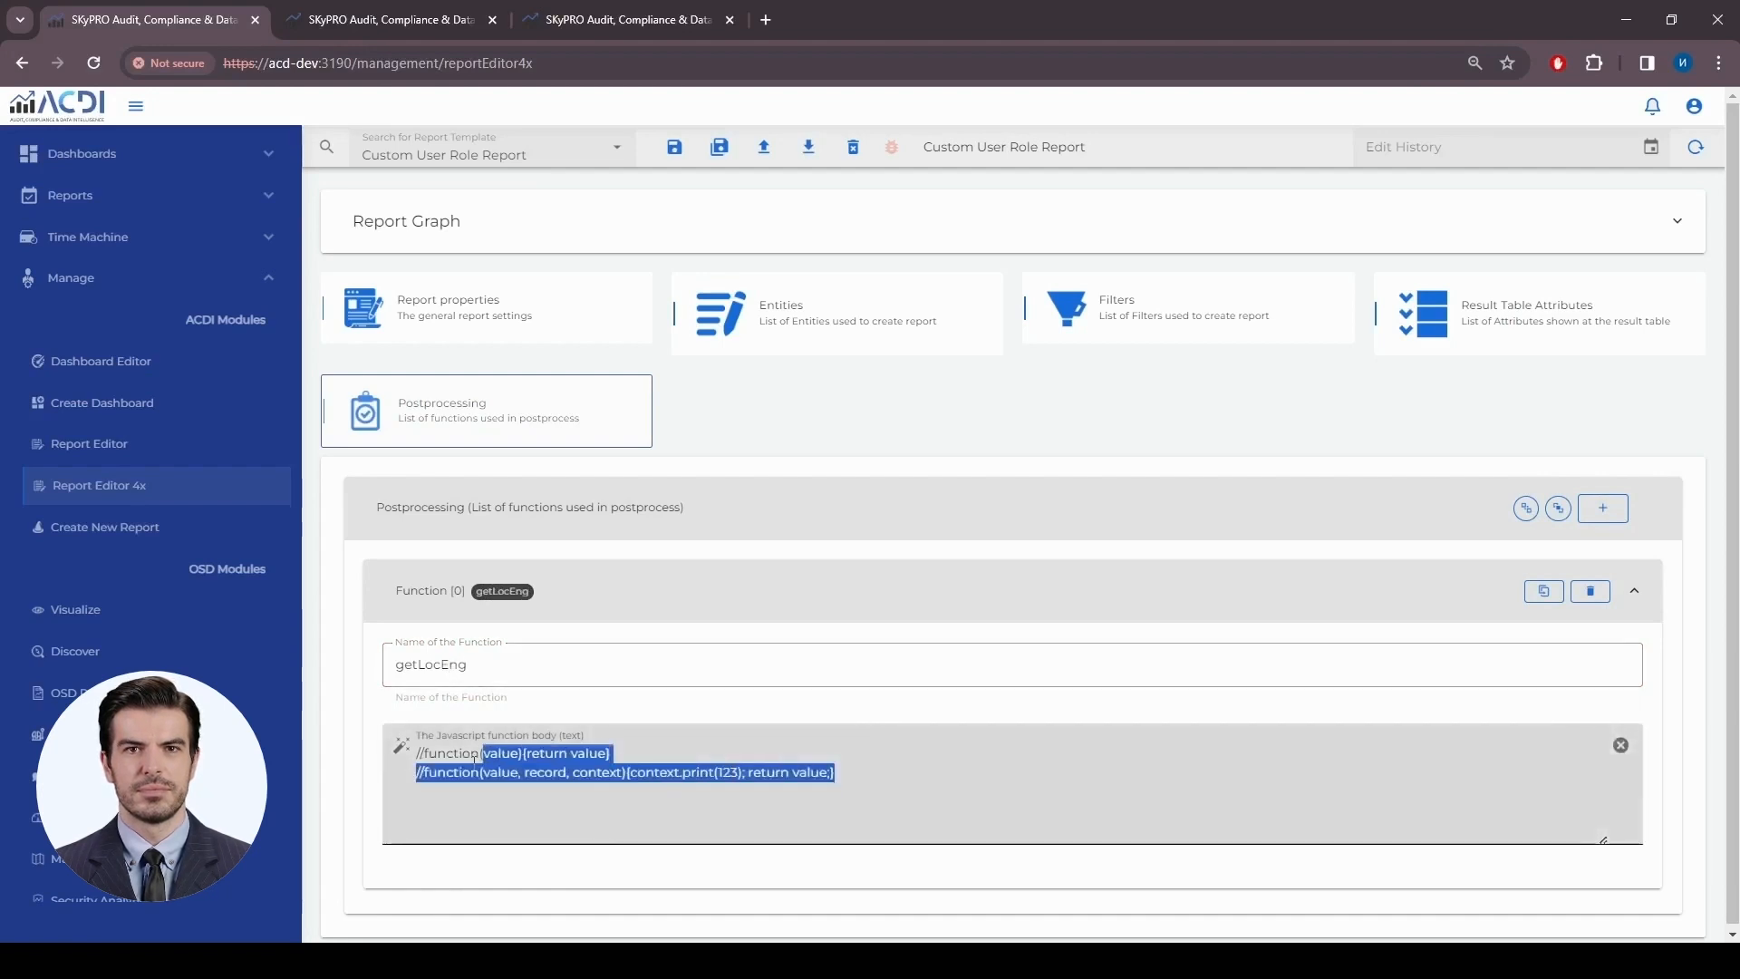
key(ctrl+v)
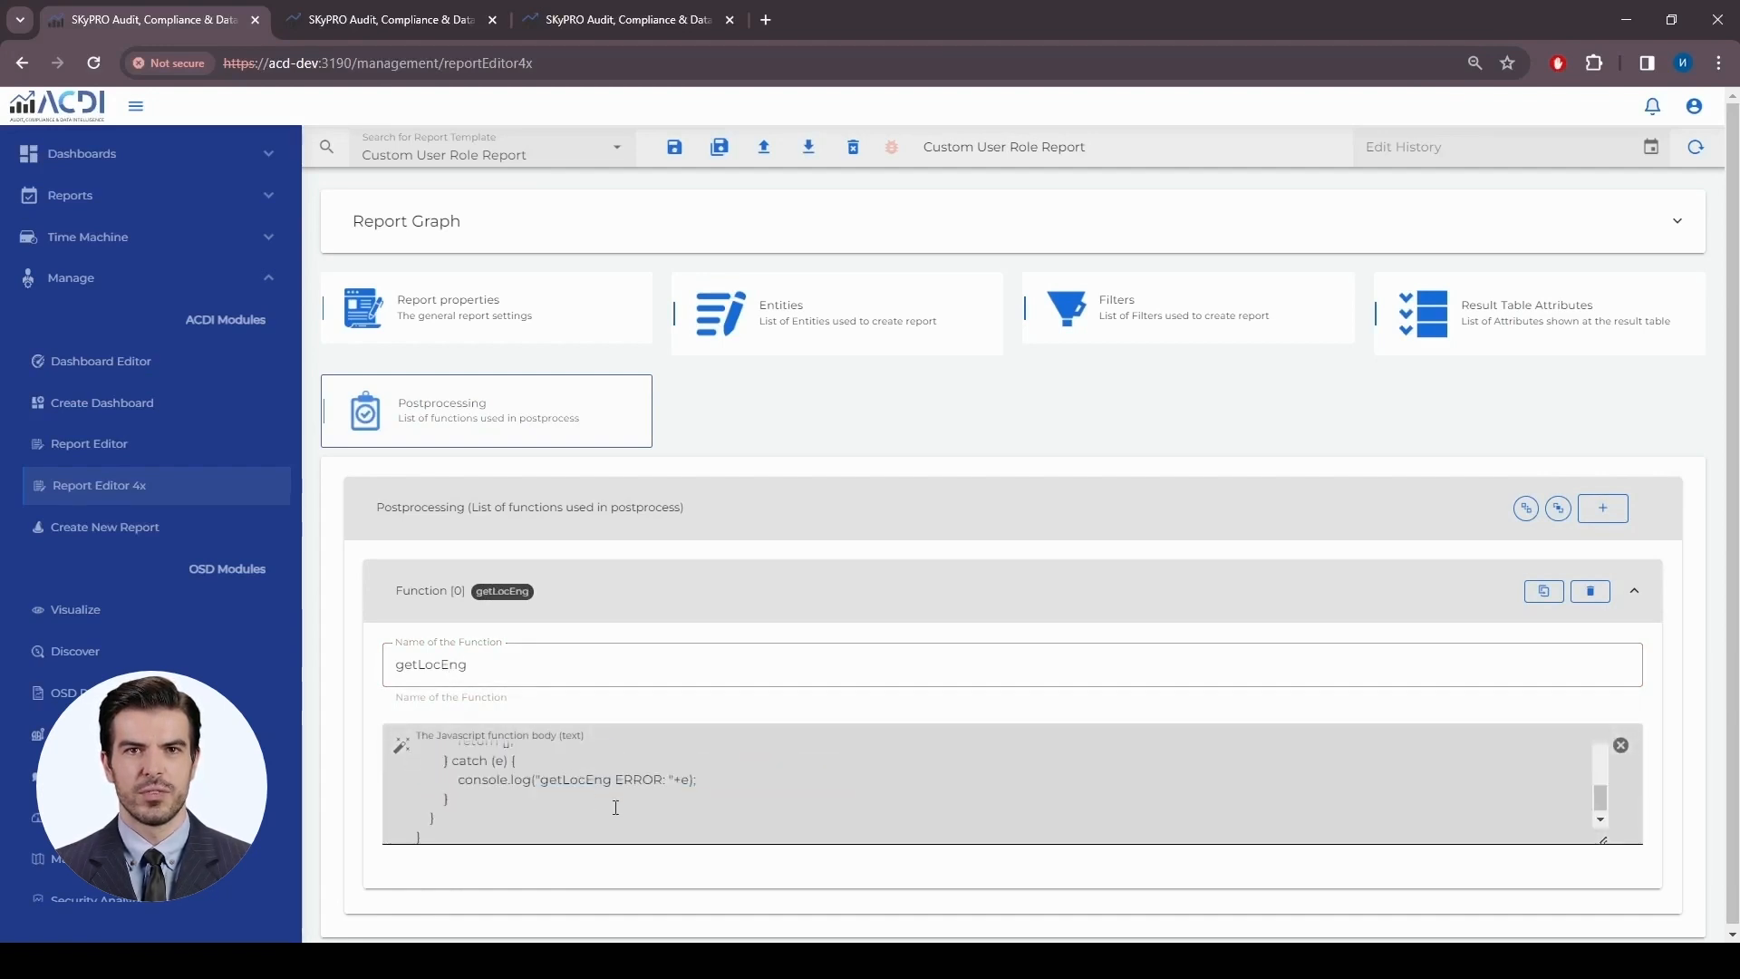
scroll(615, 808, up, 5)
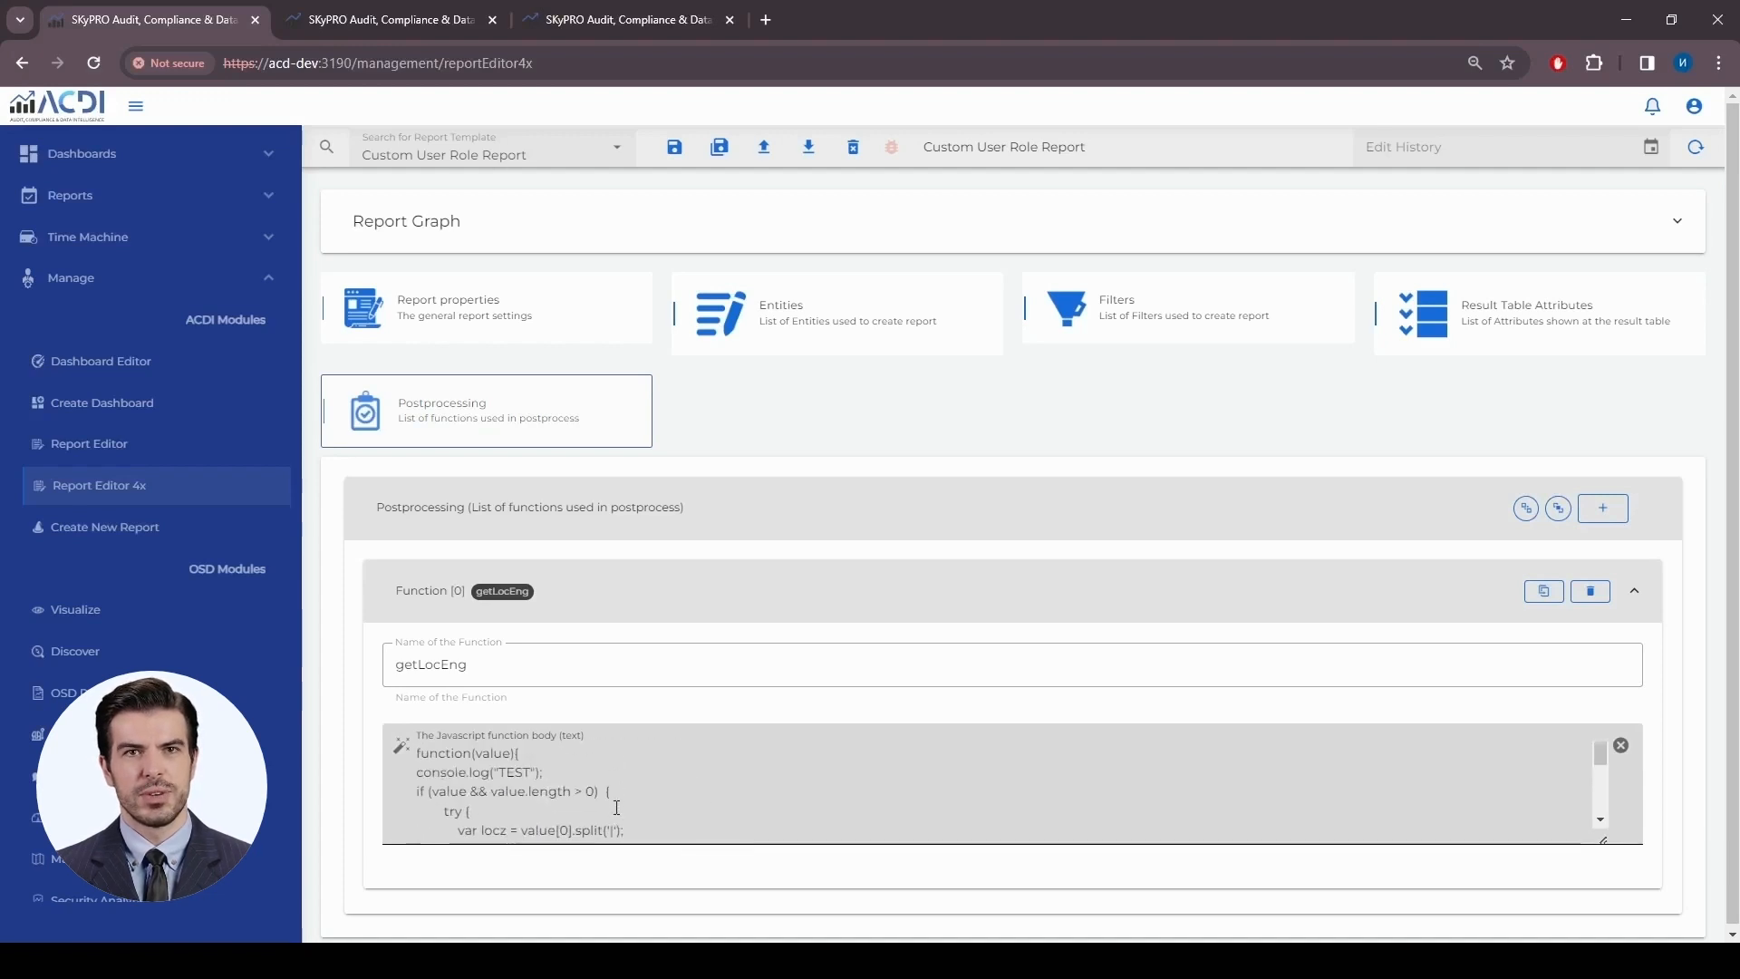
Delete the console.log("TEST"); line from the getLocEng function body and save the report
drag(561, 776, 417, 773)
key(BackSpace)
key(BackSpace)
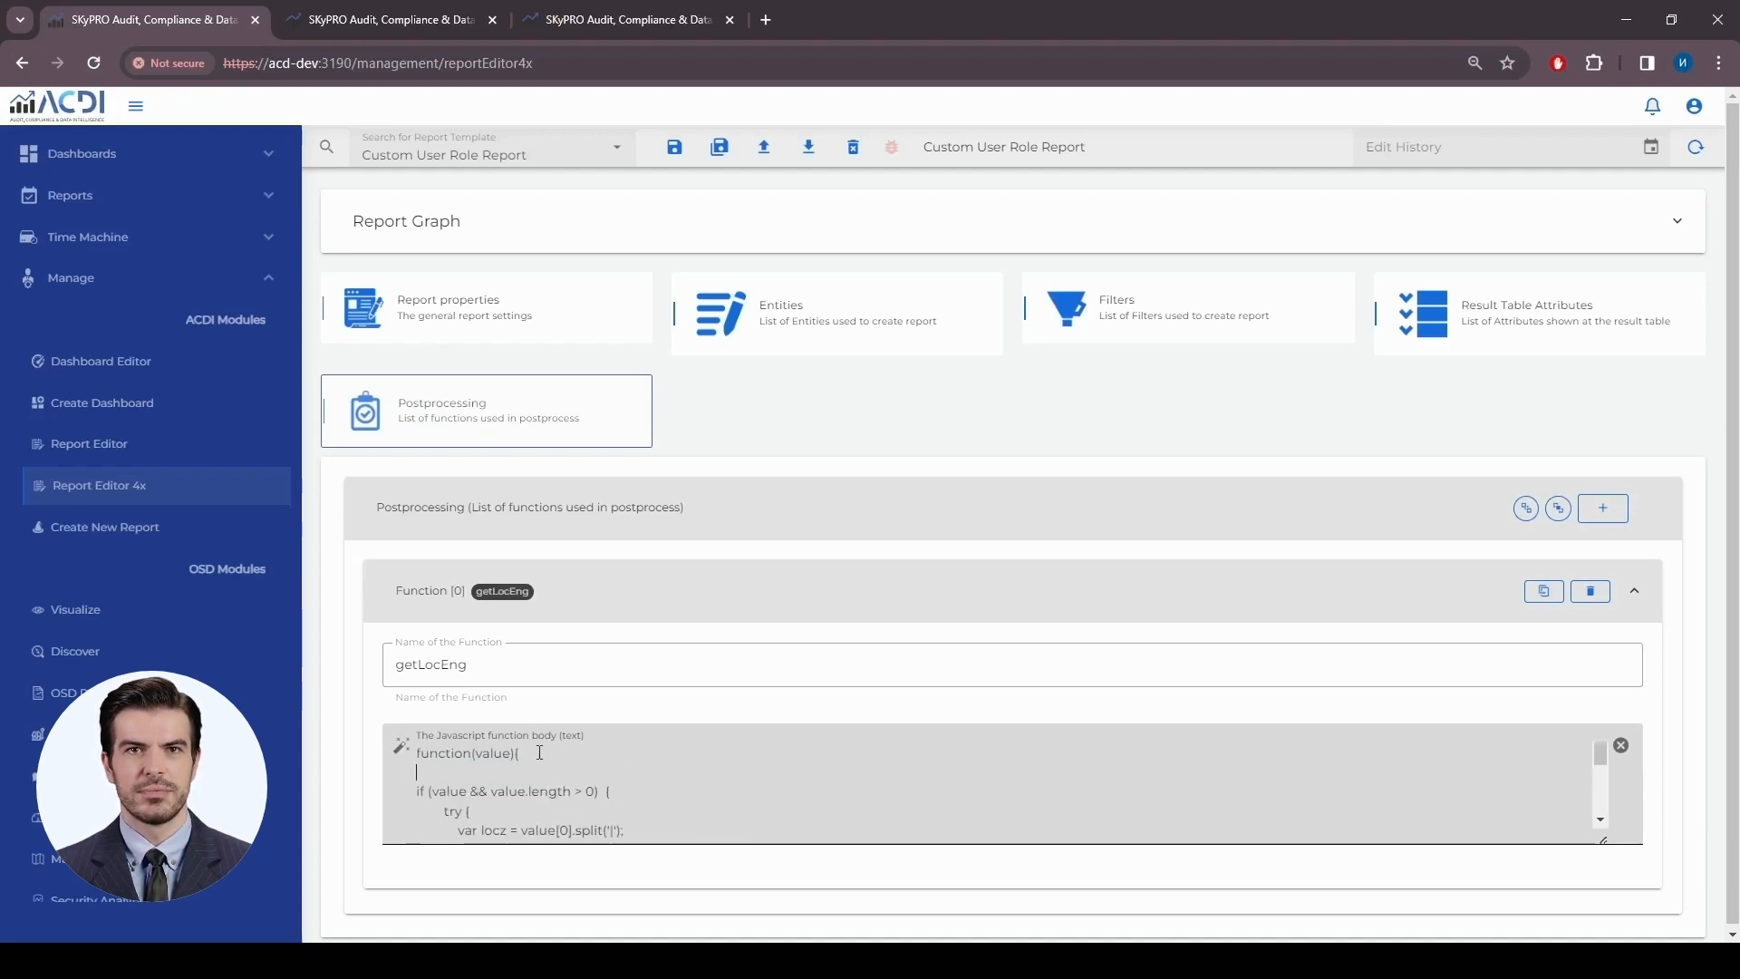
click(677, 156)
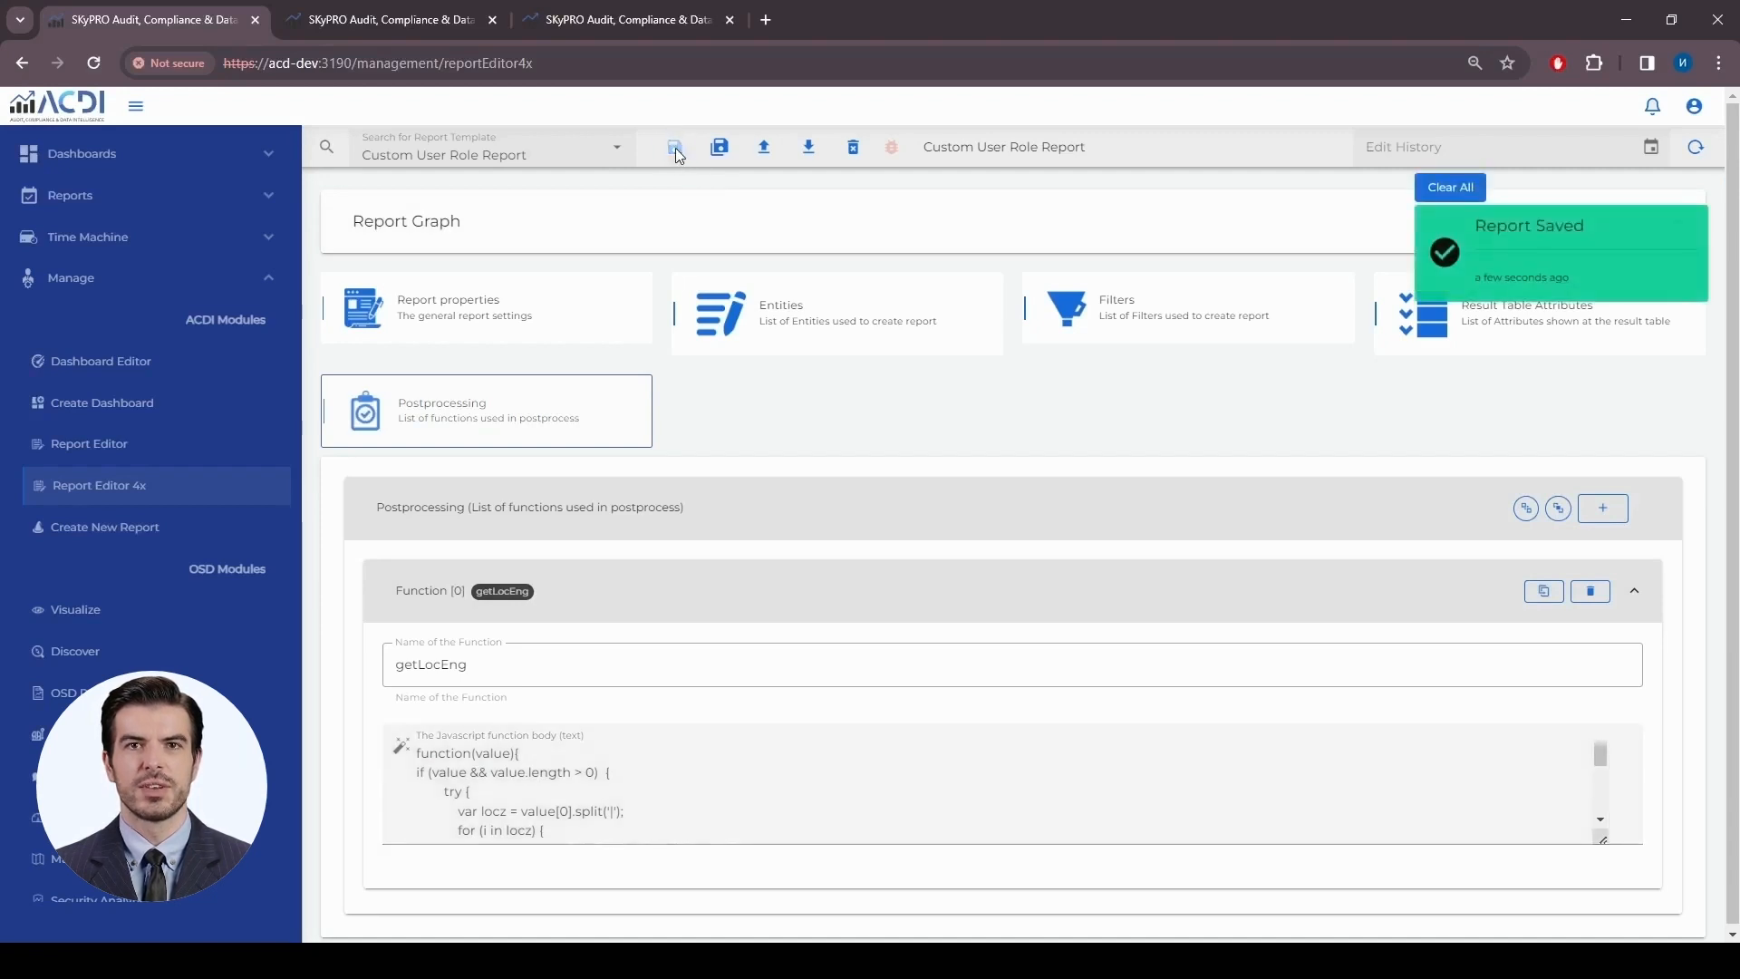
Assign the getLocEng postprocess function to the nrfLocalizedNames result attribute and enable its postprocessing
click(1535, 337)
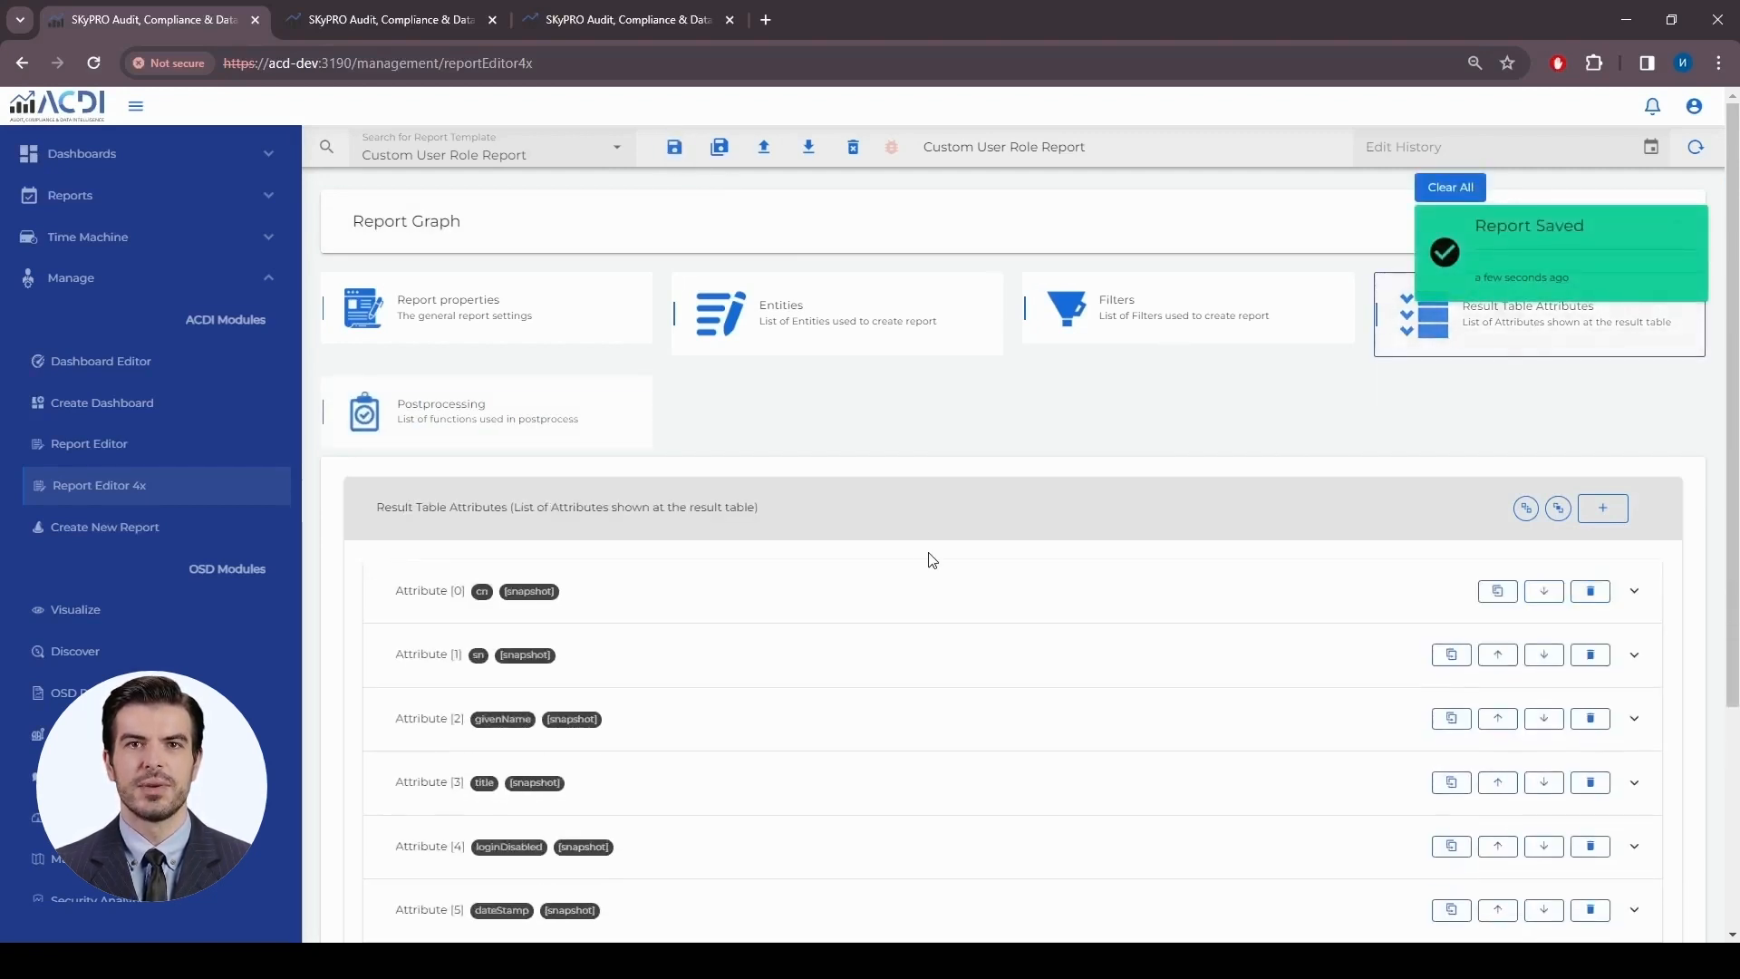
scroll(922, 552, down, 3)
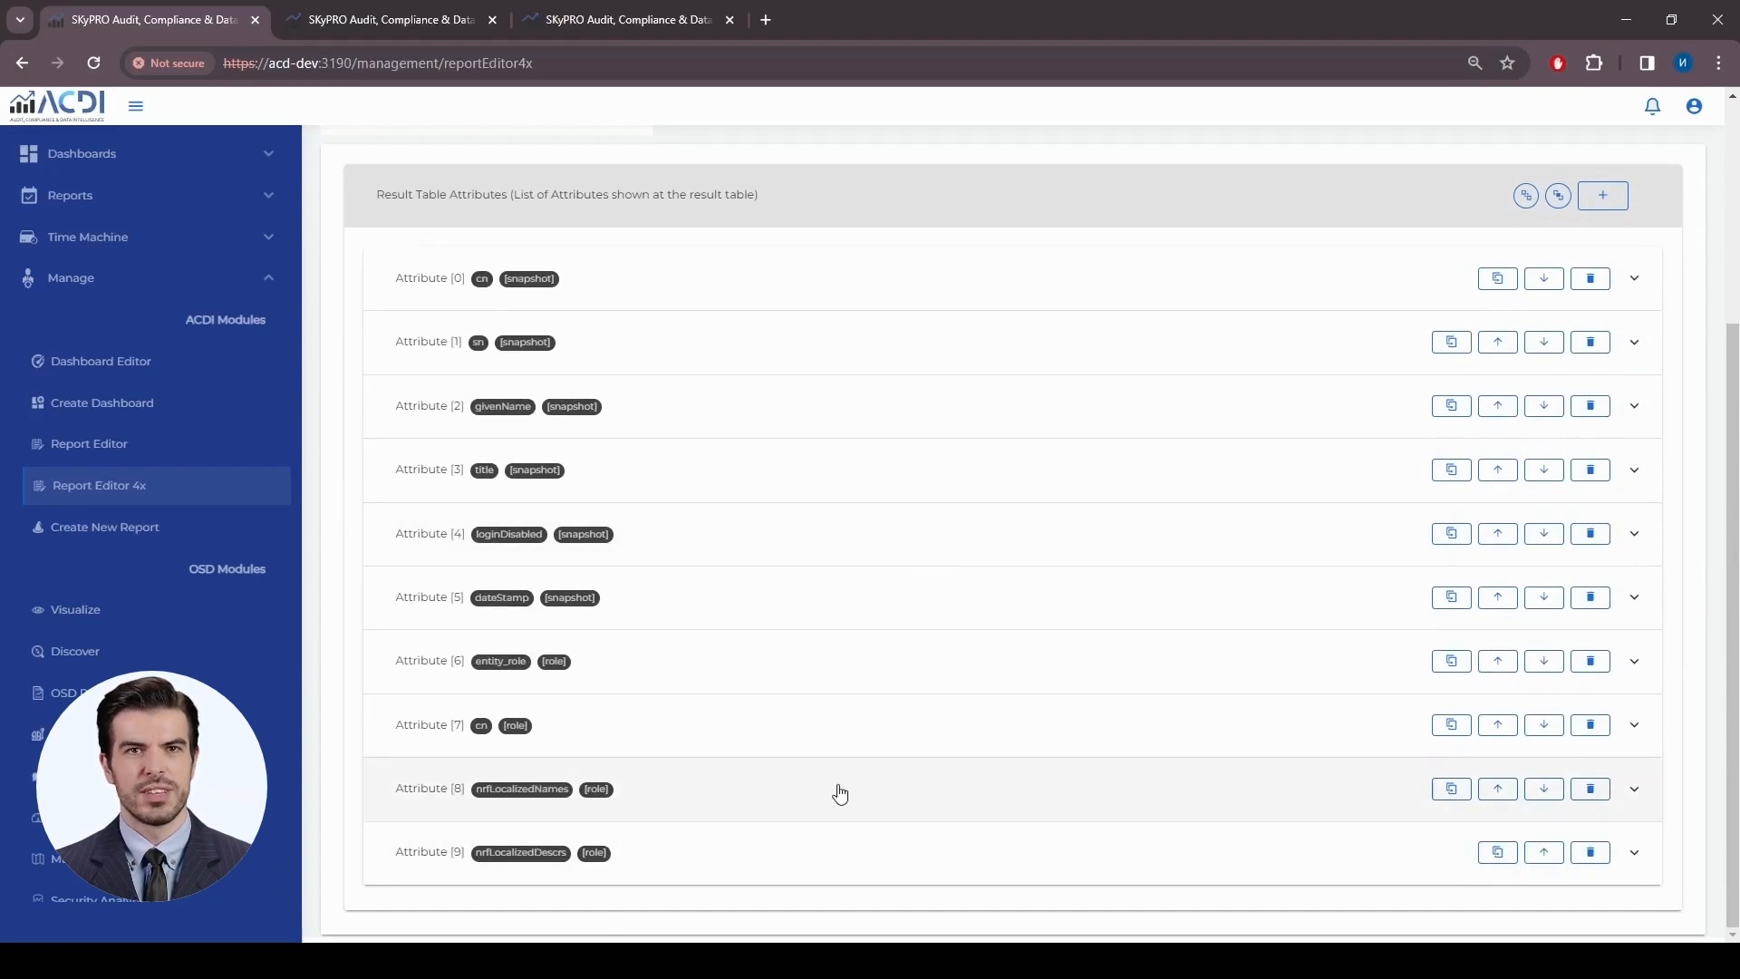
click(888, 796)
scroll(970, 726, down, 3)
click(1045, 655)
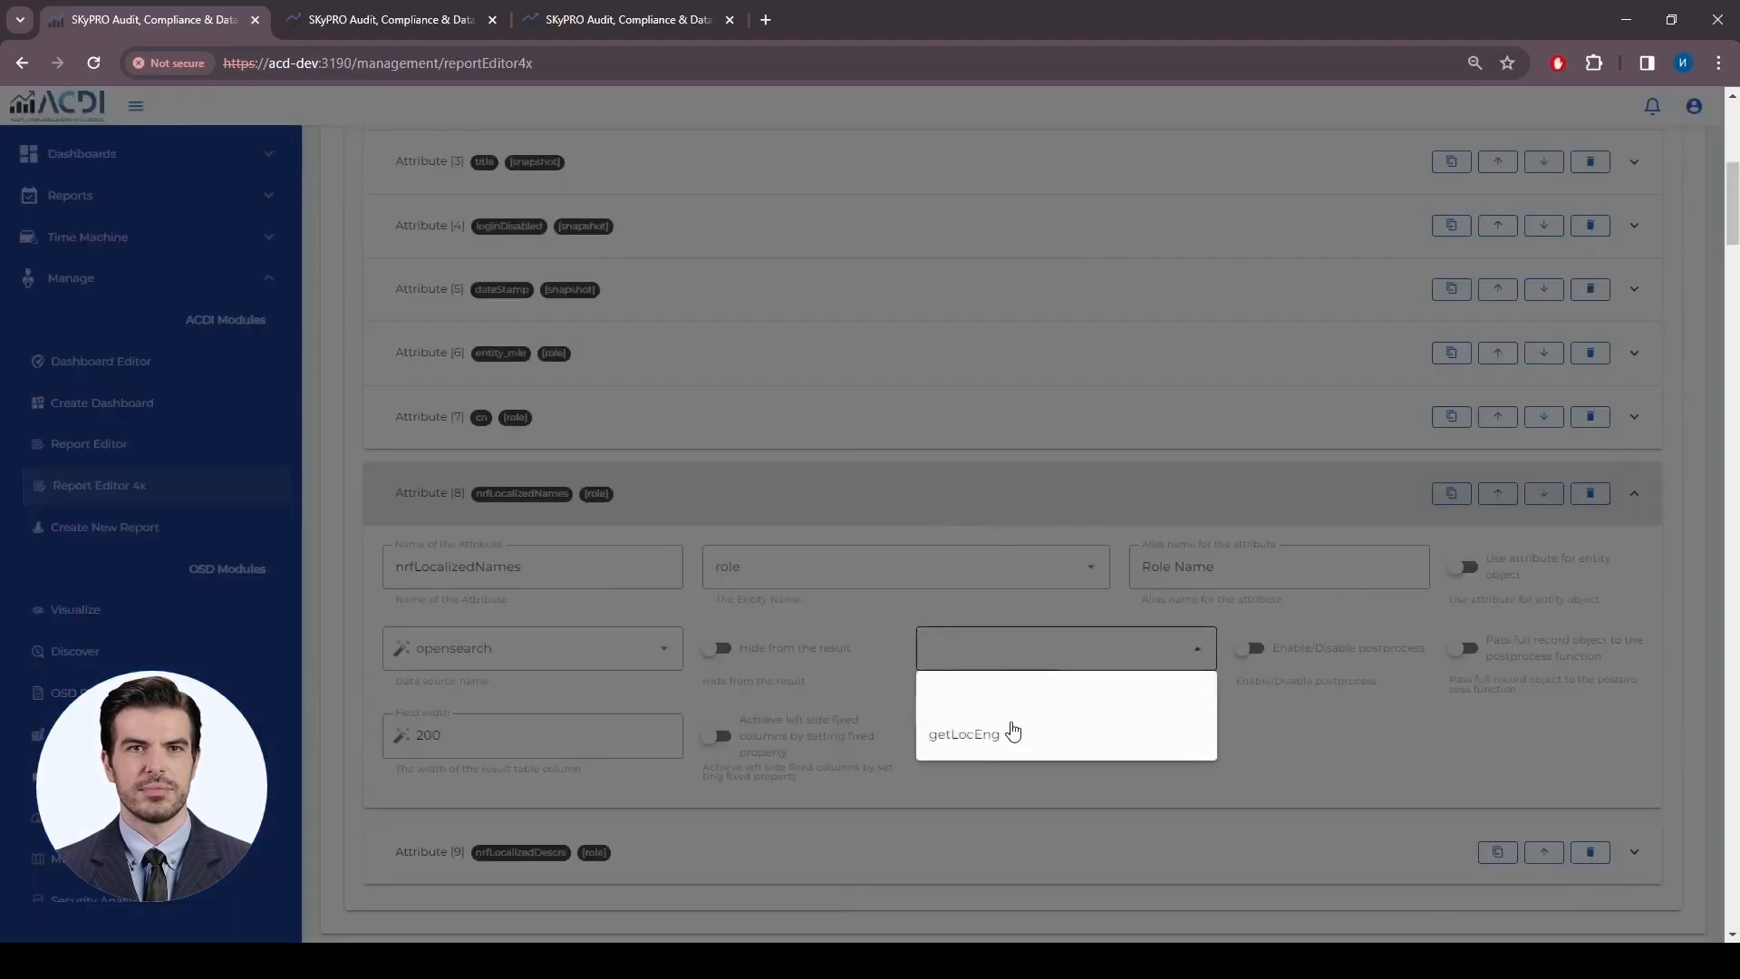
click(1013, 726)
click(1258, 654)
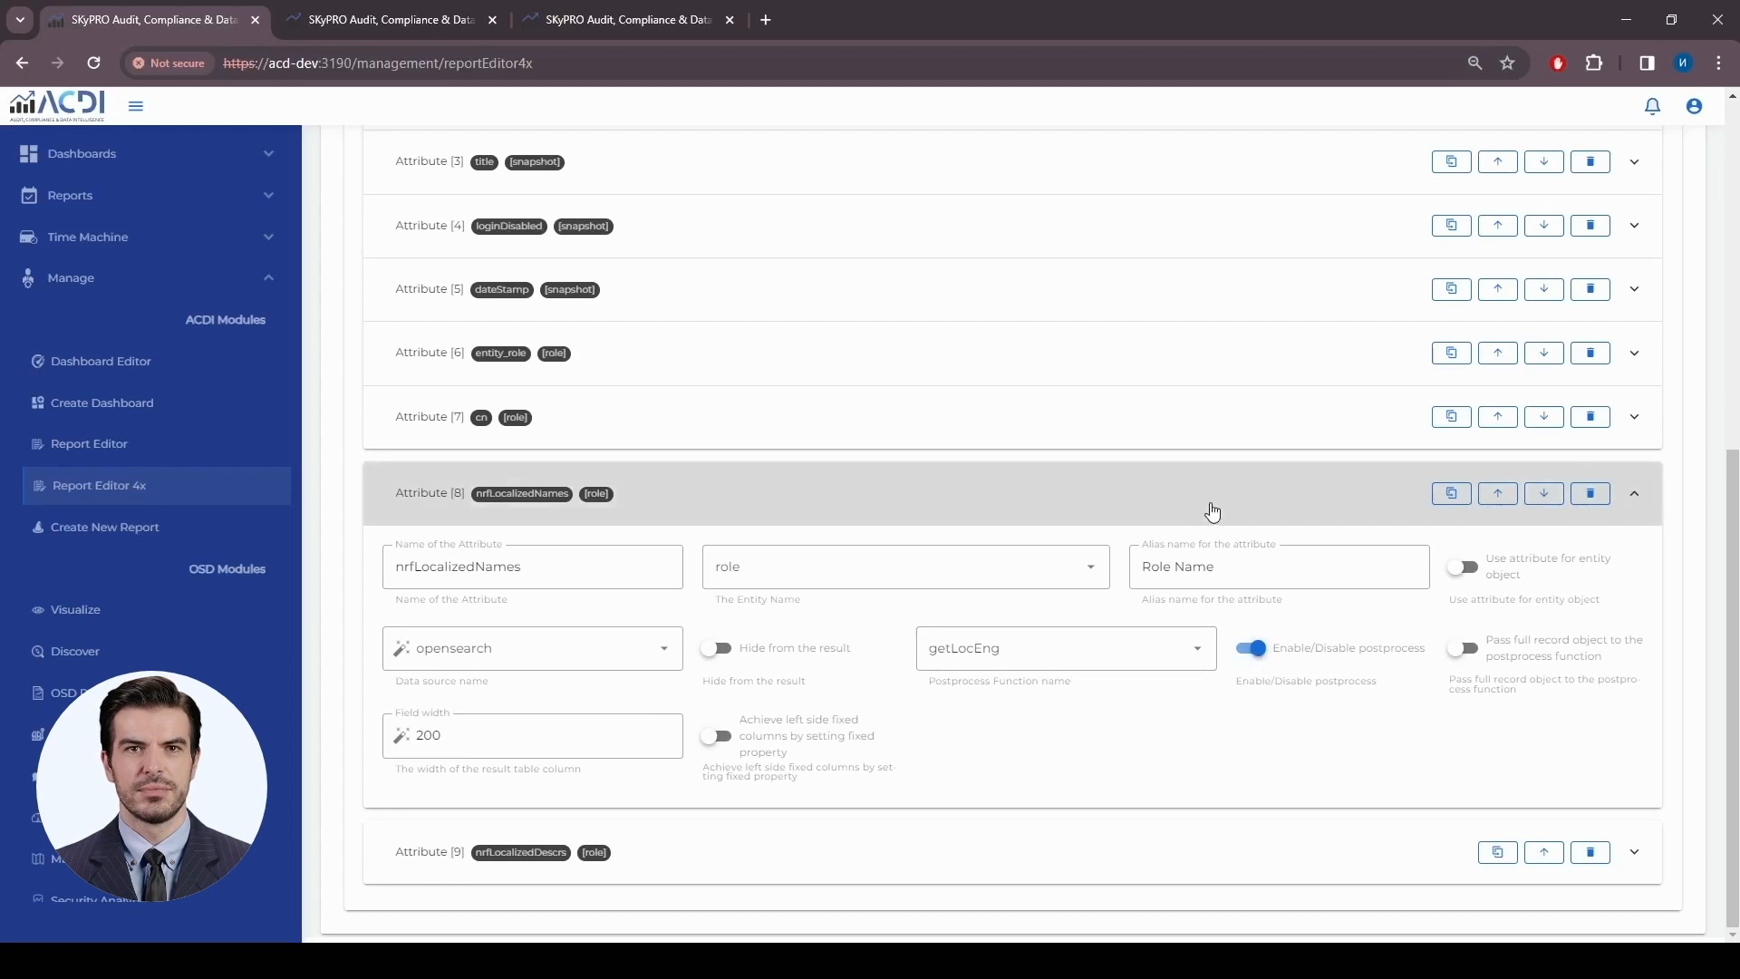
click(1213, 512)
Assign getLocEng to the nrfLocalizedDescrs result attribute, enable its postprocessing, and save the report
click(1096, 852)
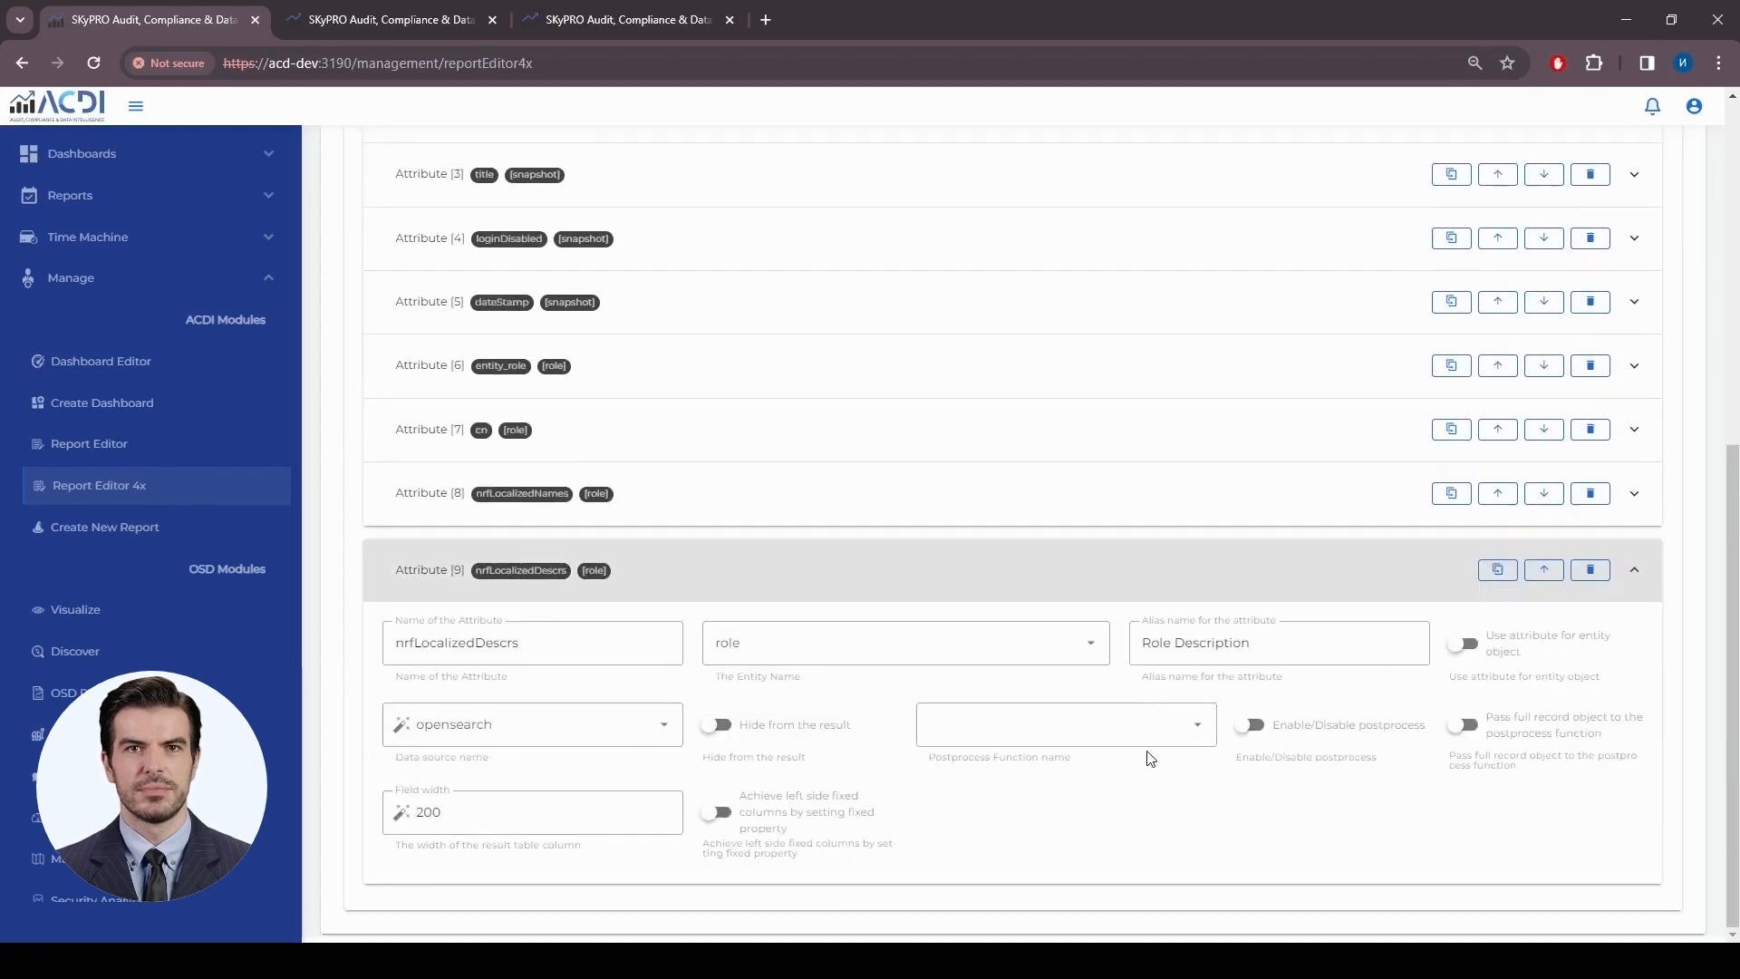
click(1133, 738)
click(1057, 812)
click(1255, 725)
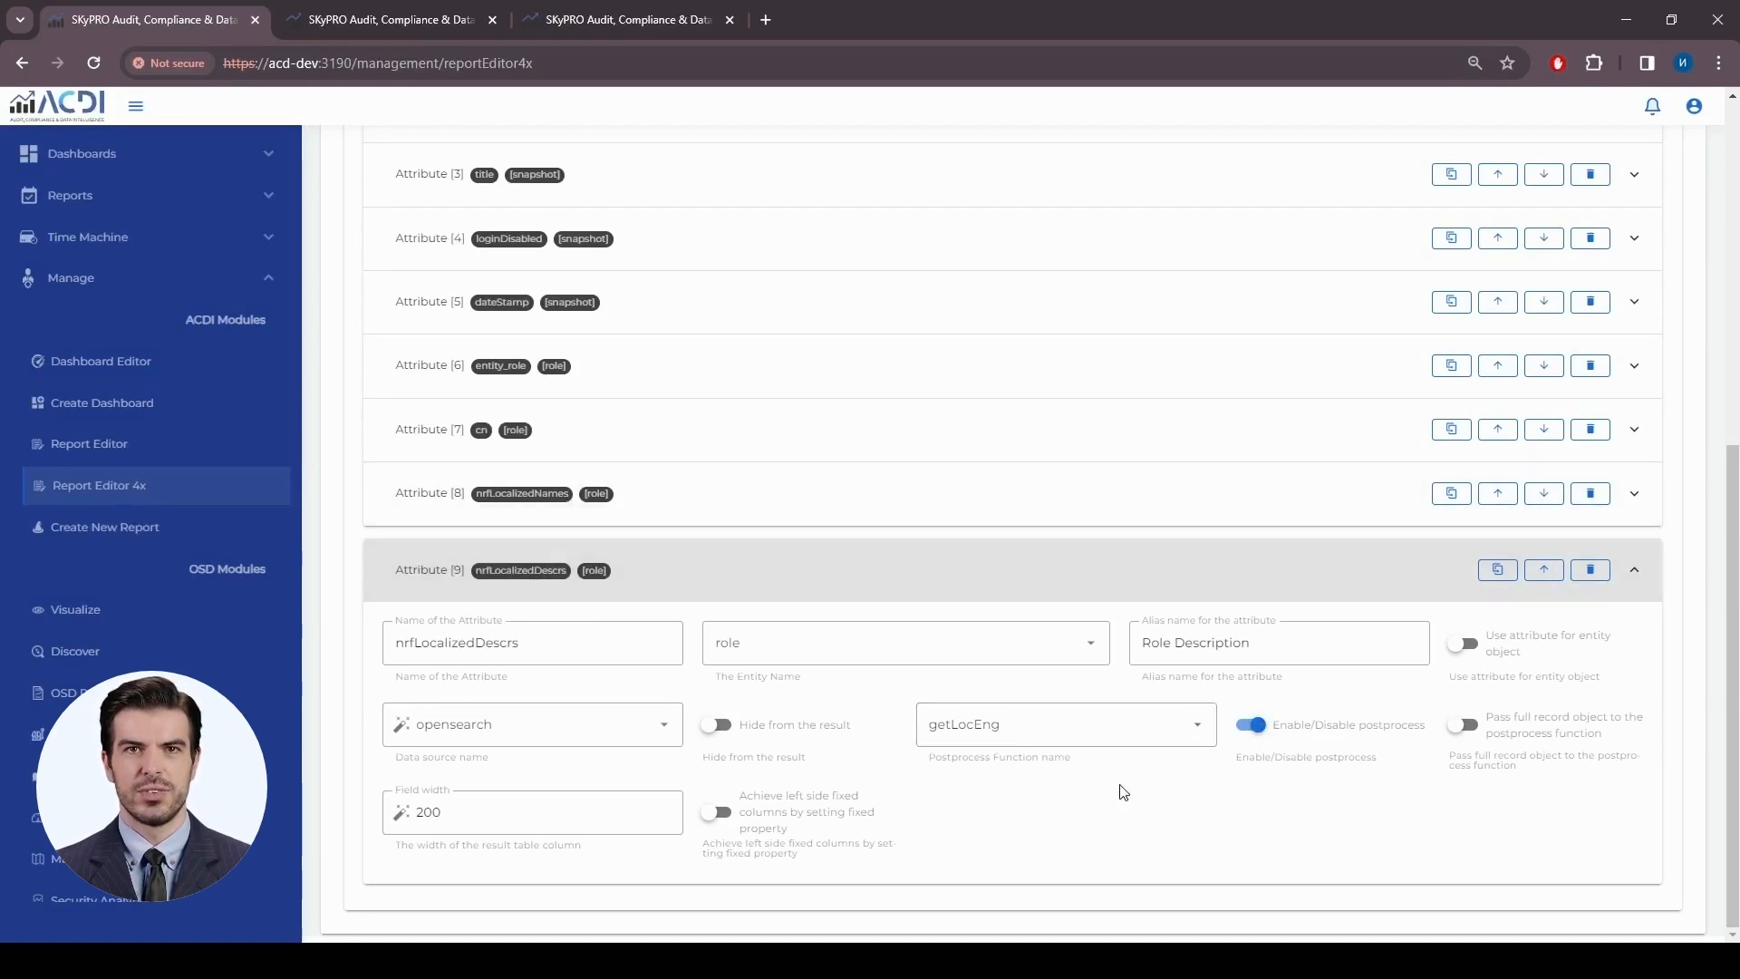
scroll(1124, 793, up, 8)
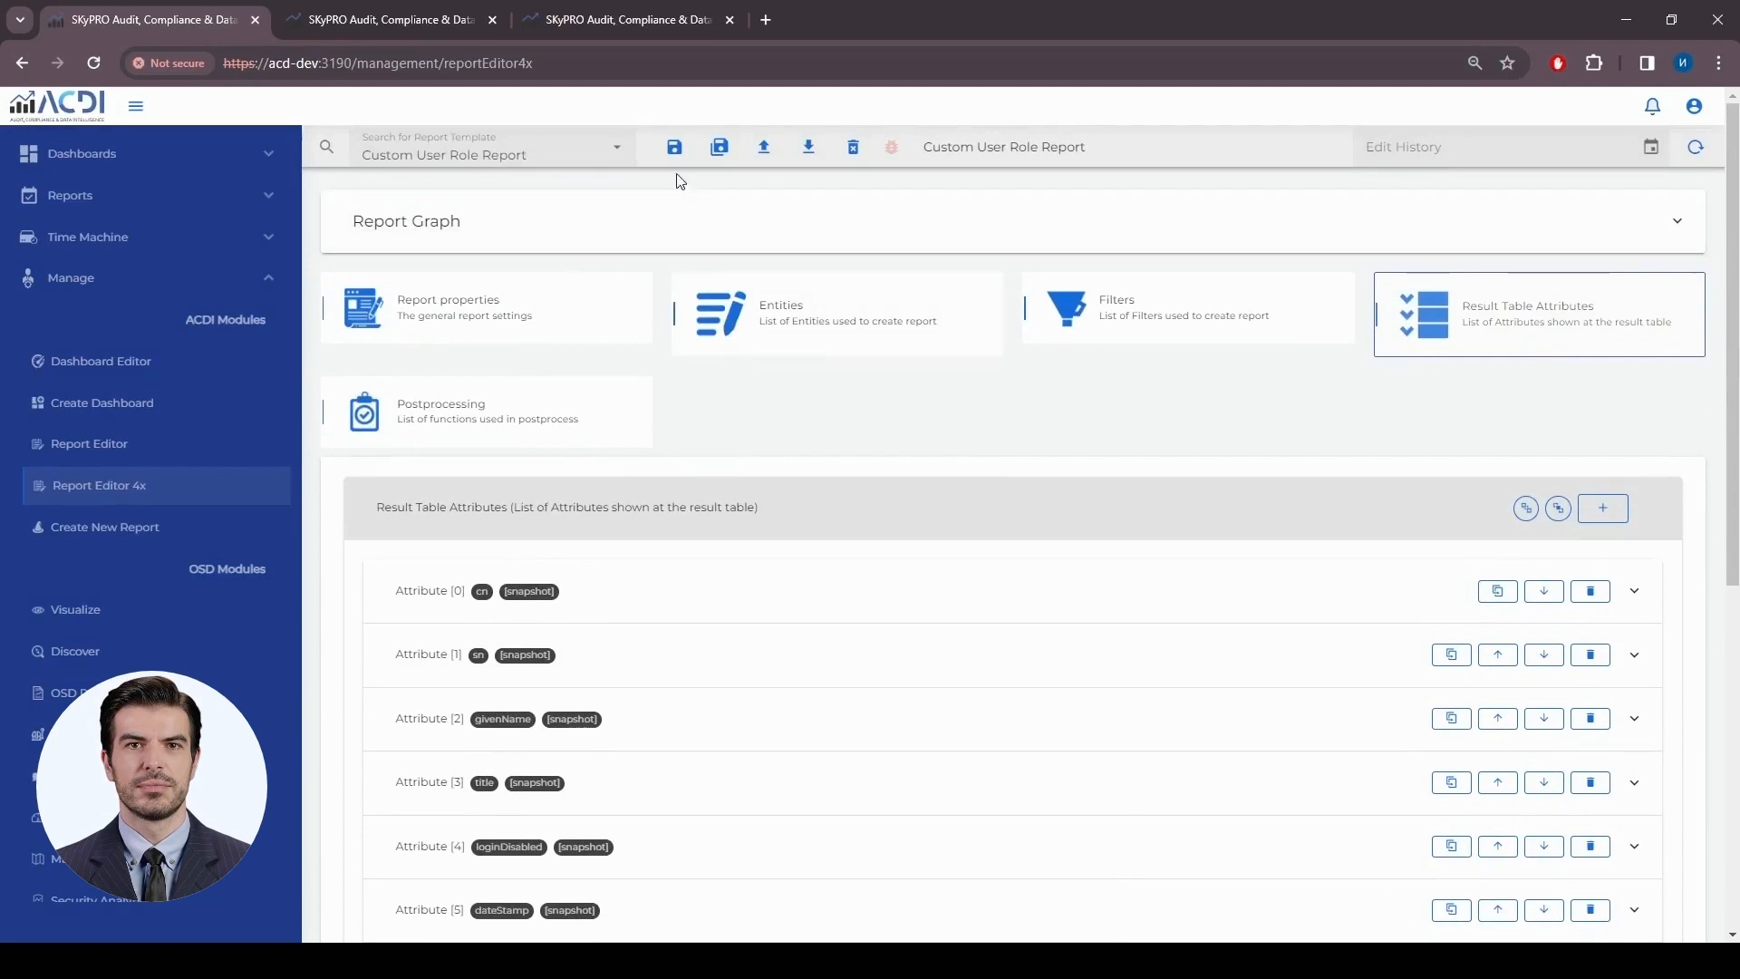
click(678, 149)
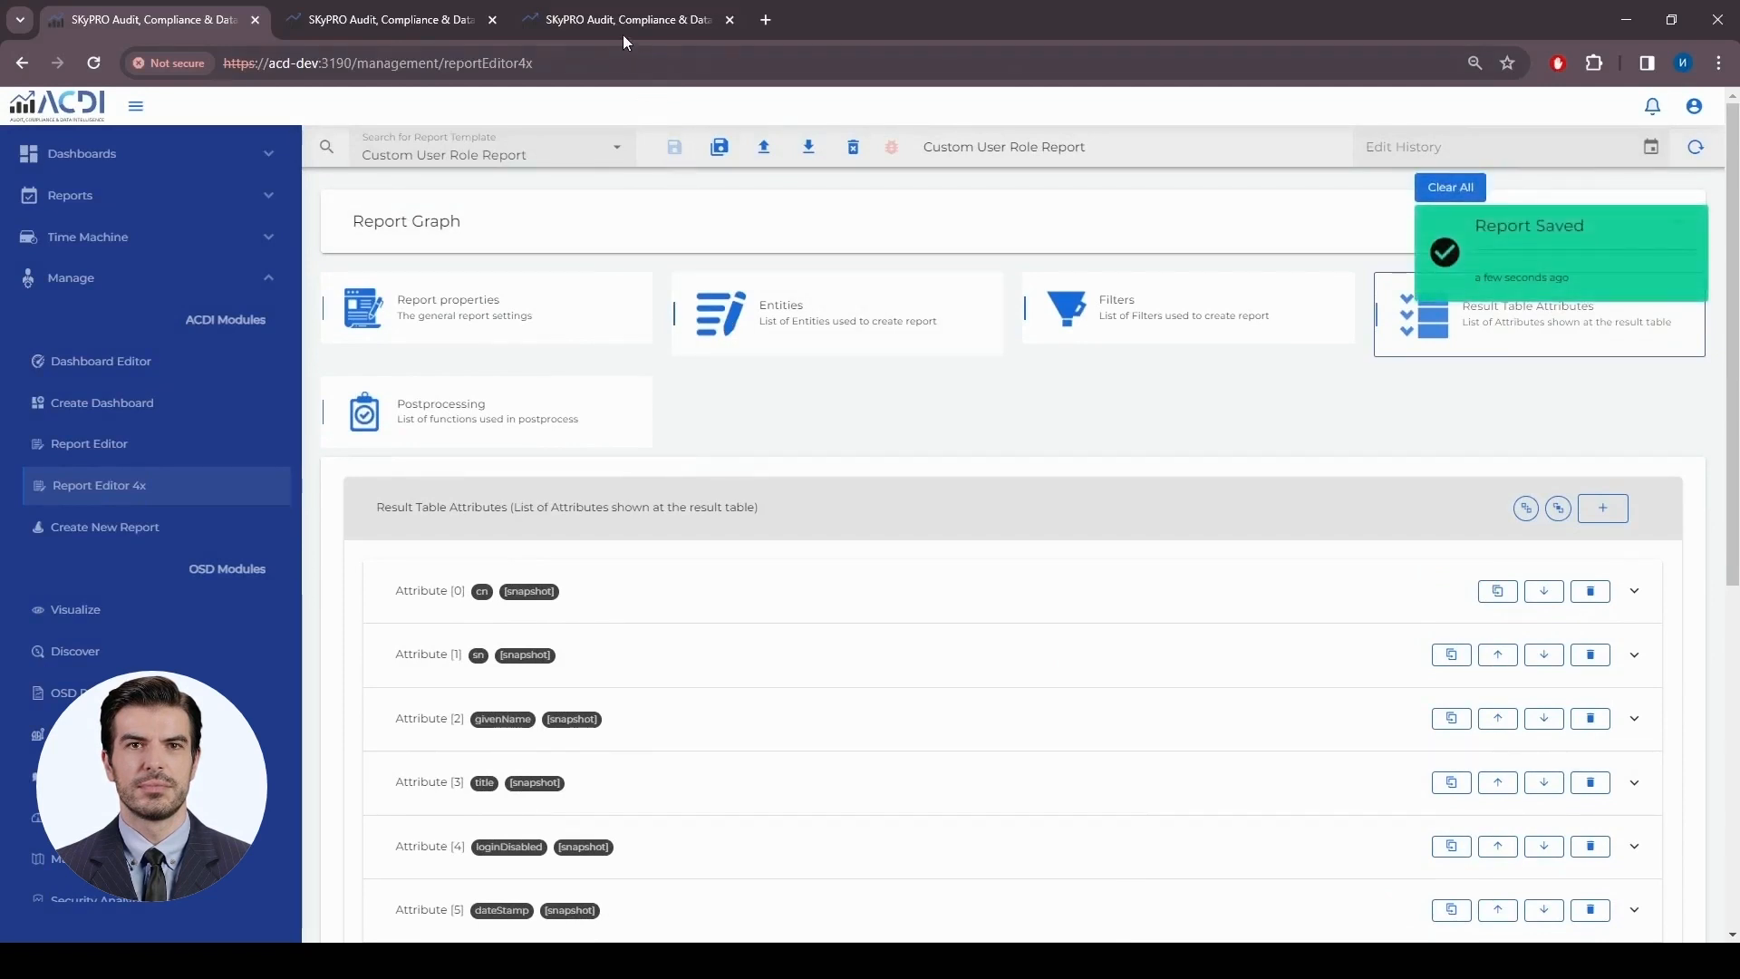
Reload the Custom User Role Report page and run it with Object Name (CN) filtered to the account beginning with test_
click(622, 27)
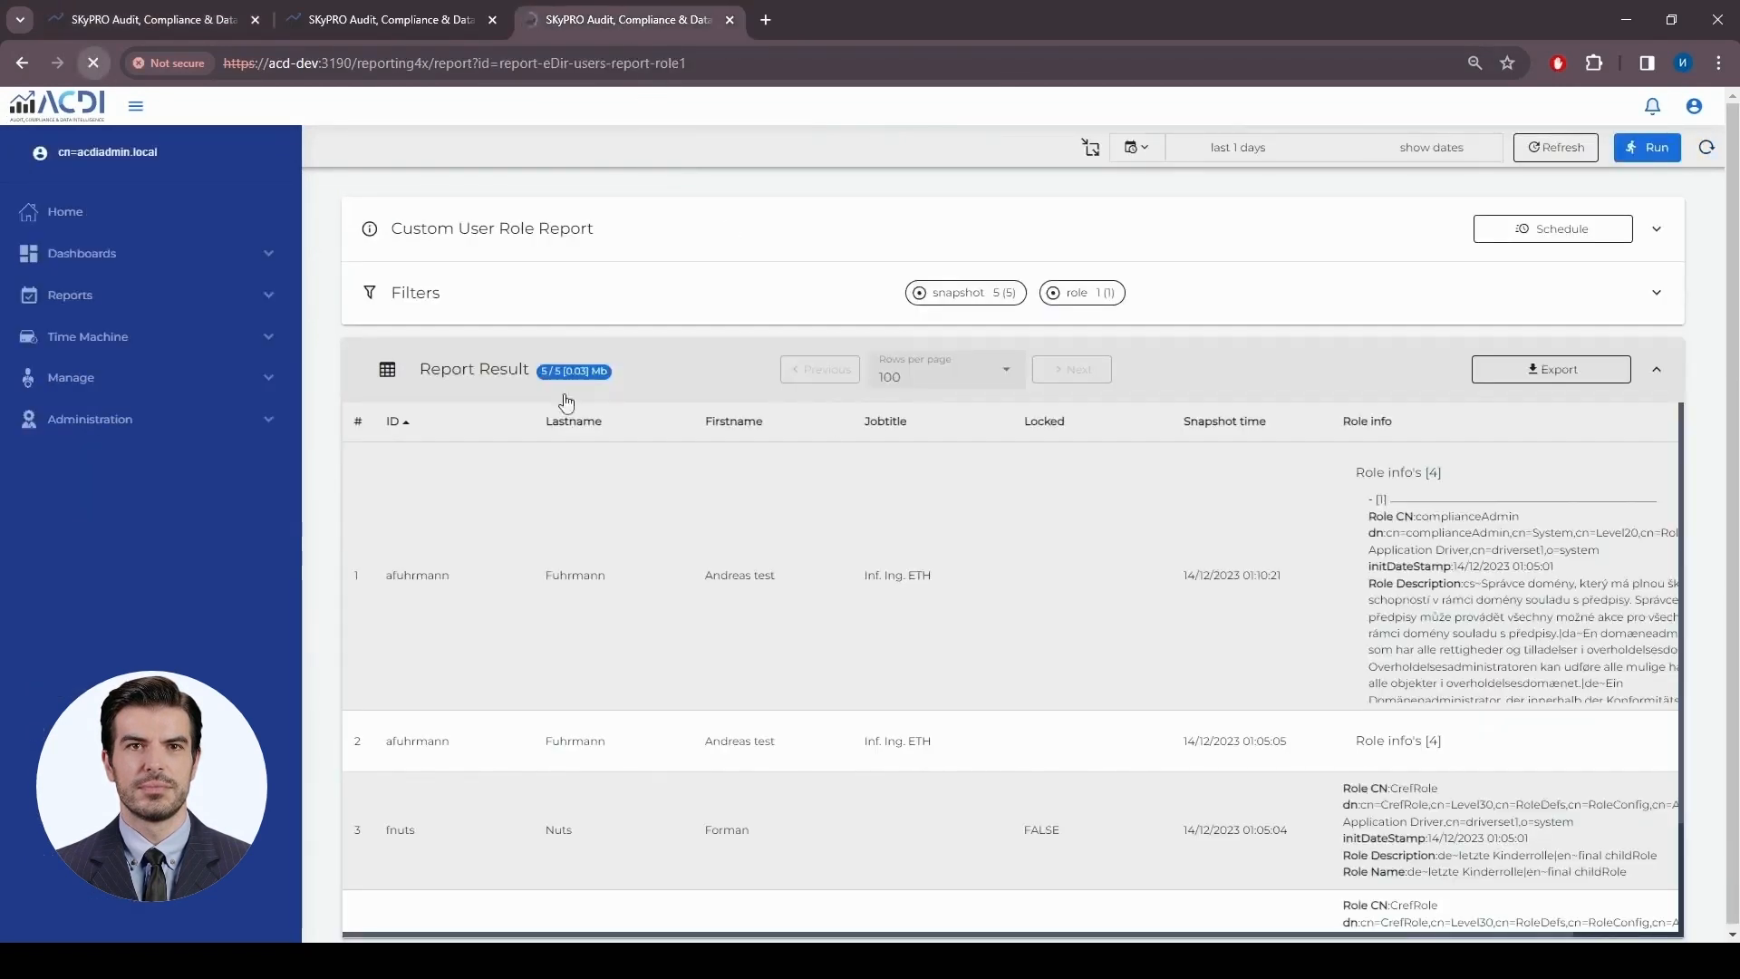
key(F5)
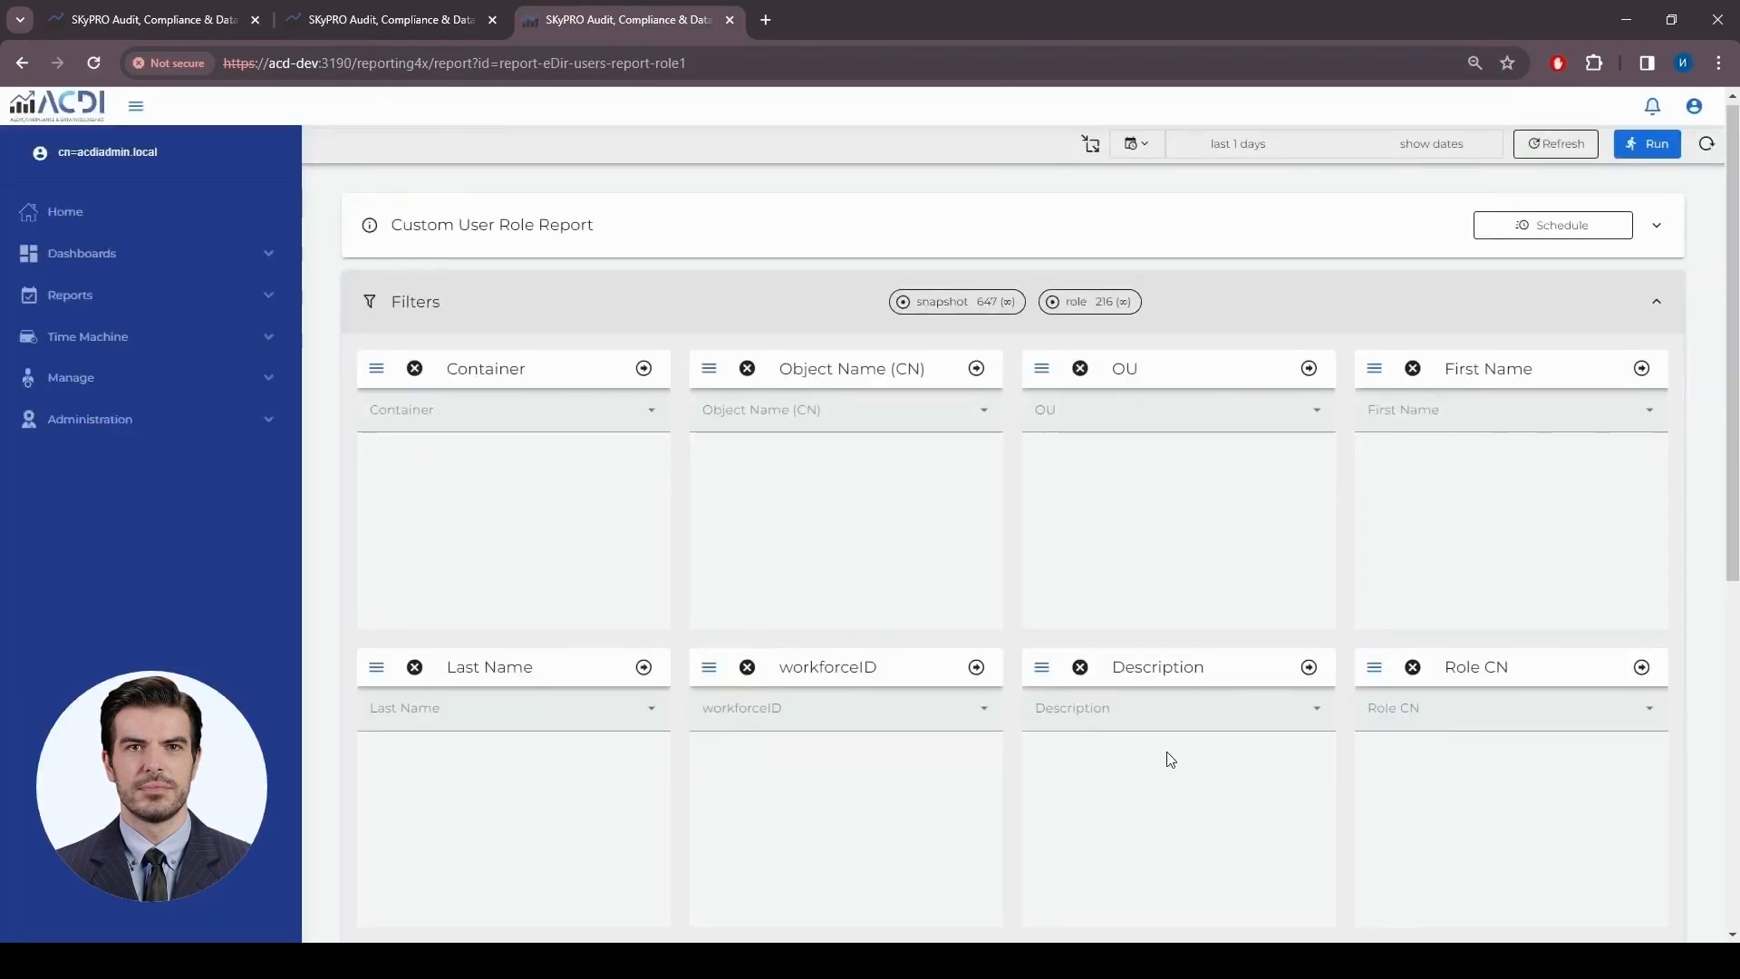
click(849, 418)
text(te)
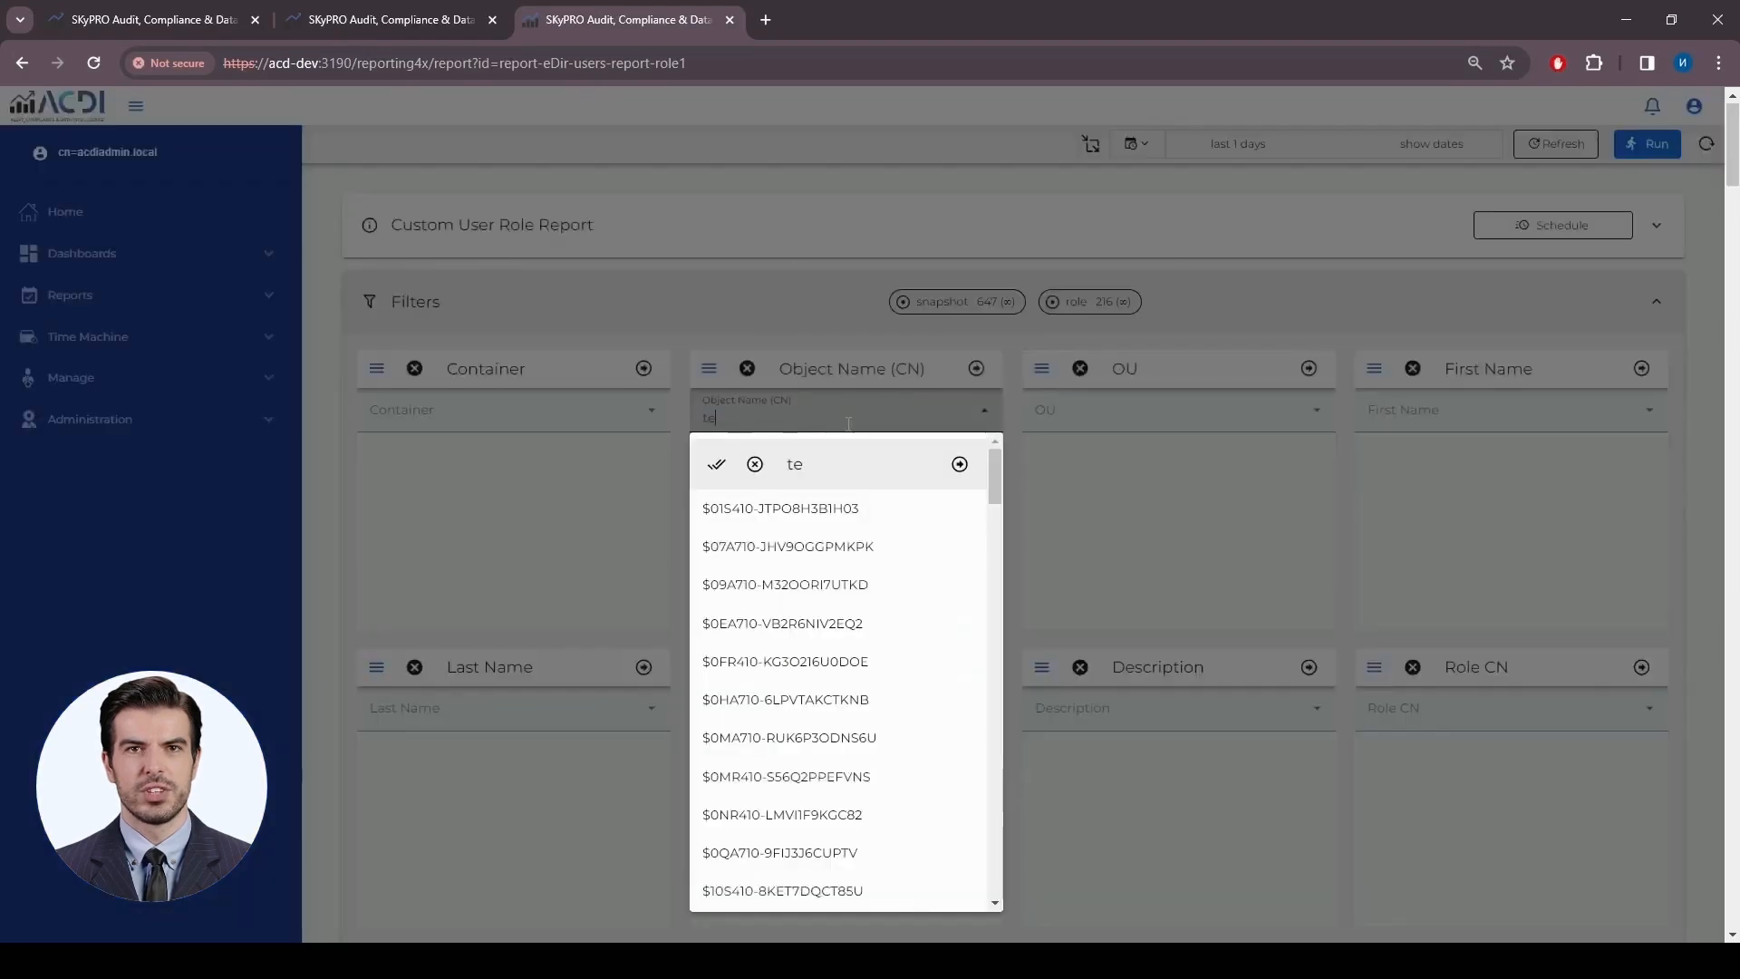
text(st)
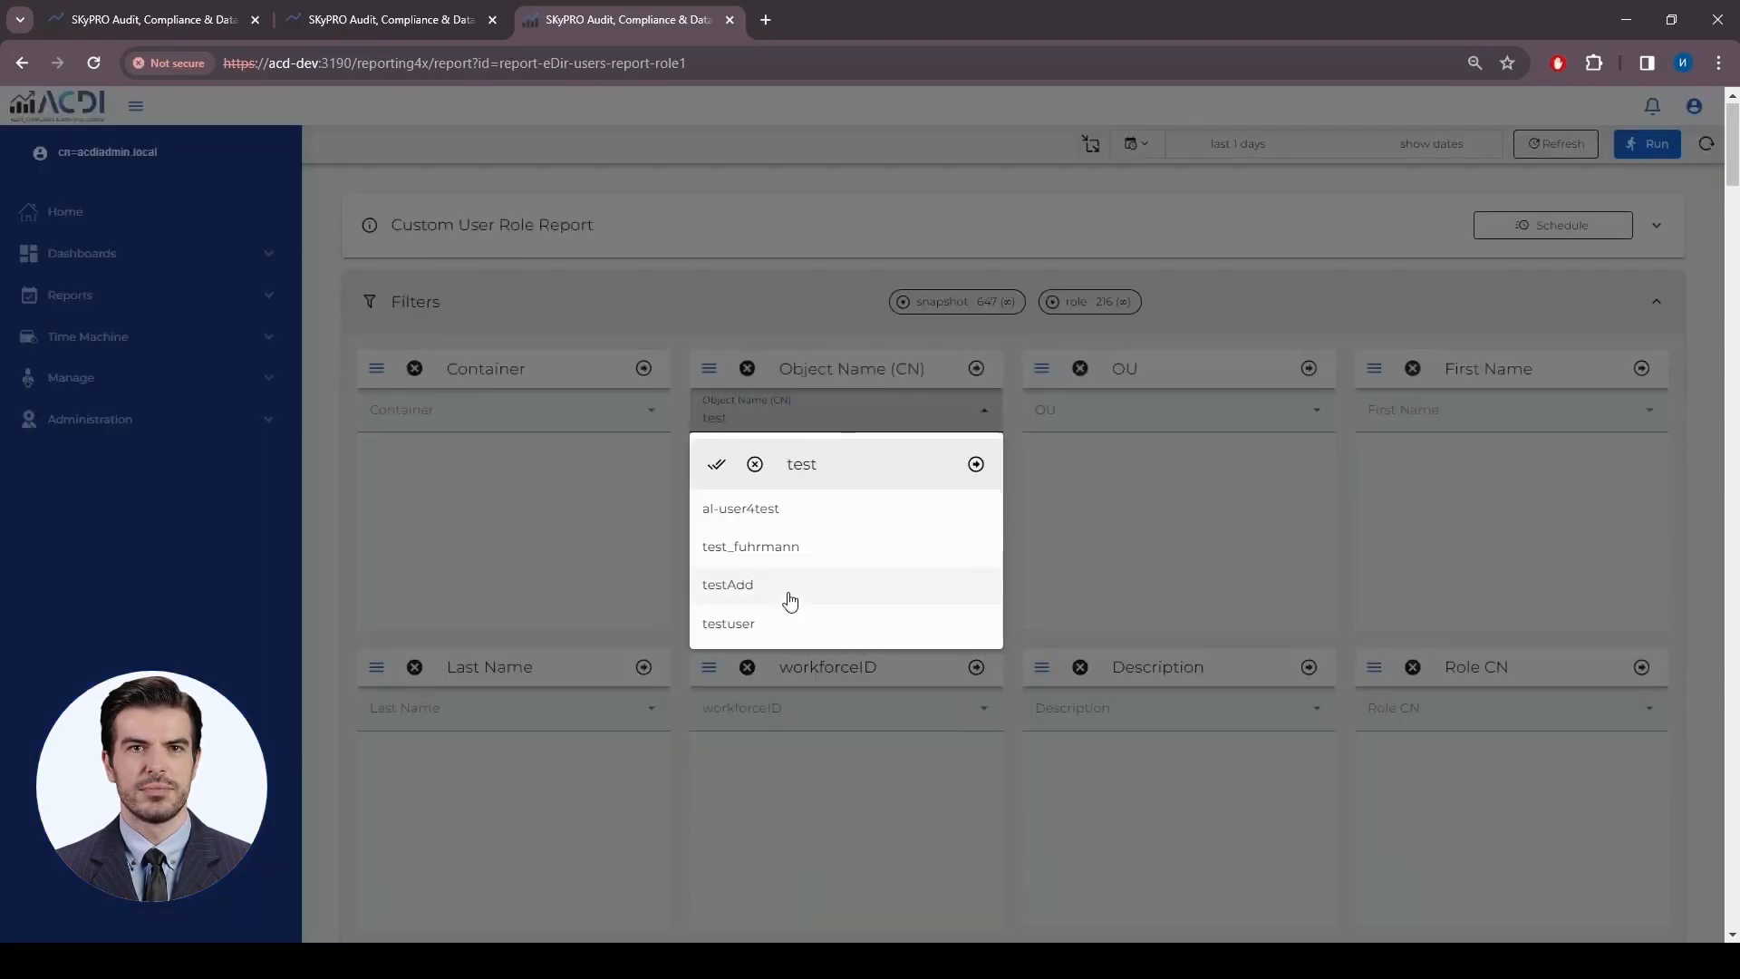
click(780, 549)
click(1035, 460)
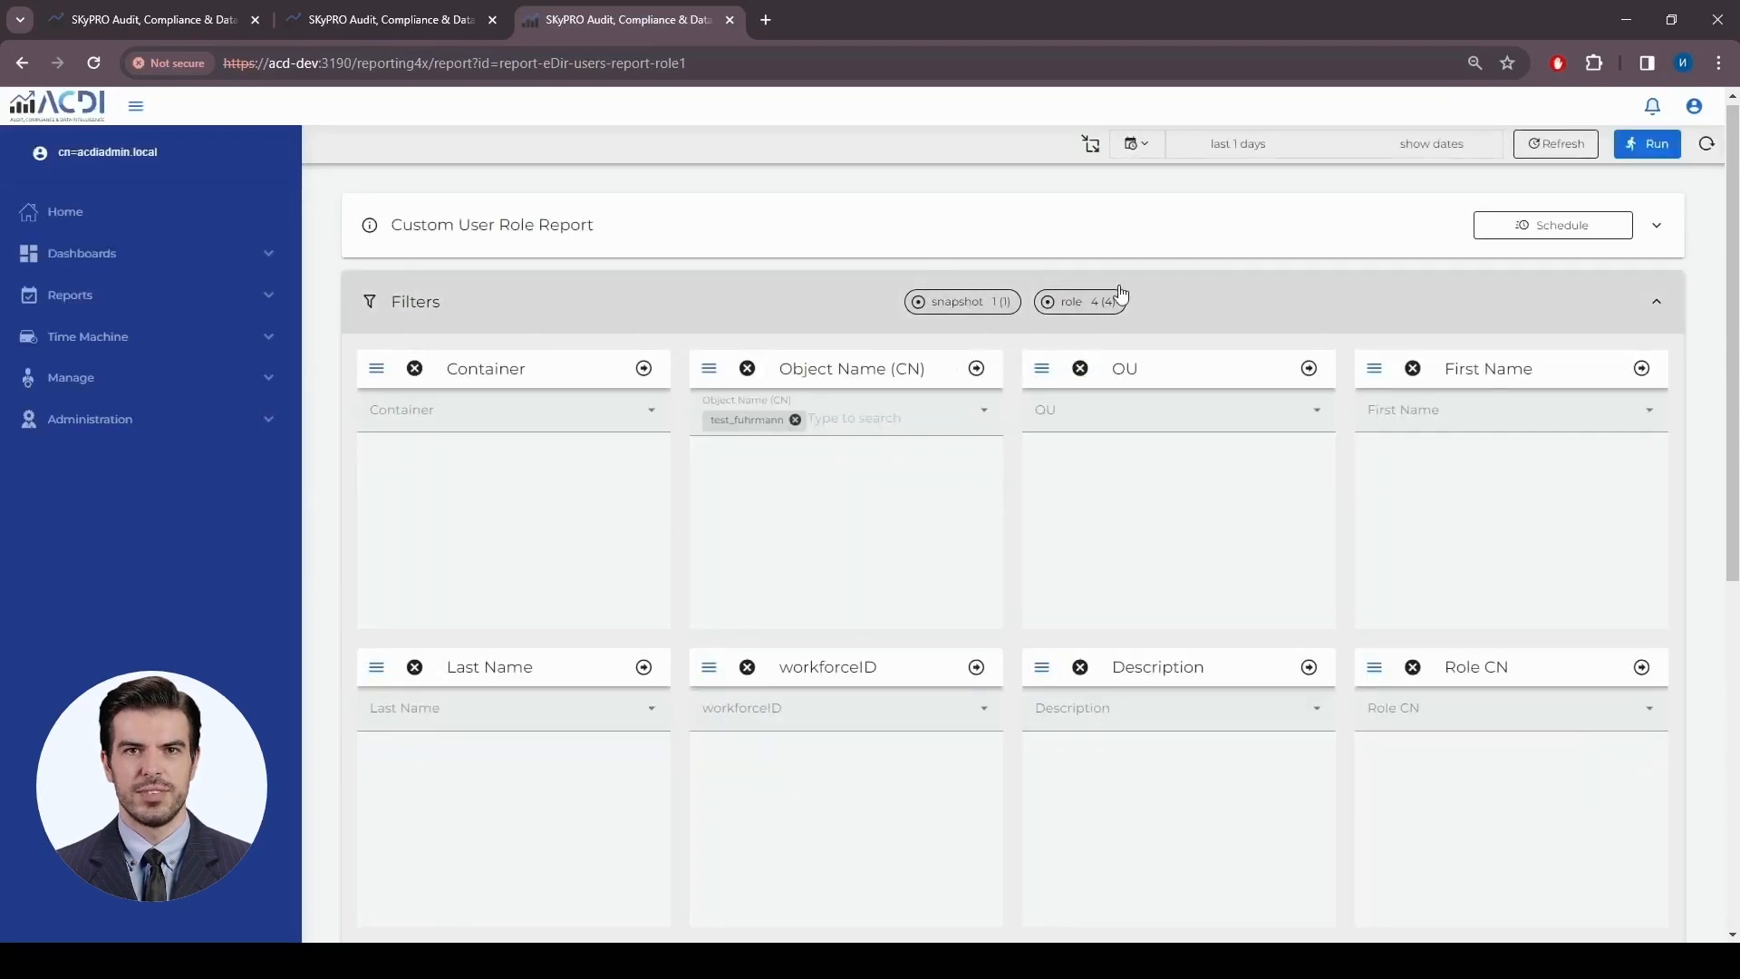
click(1666, 148)
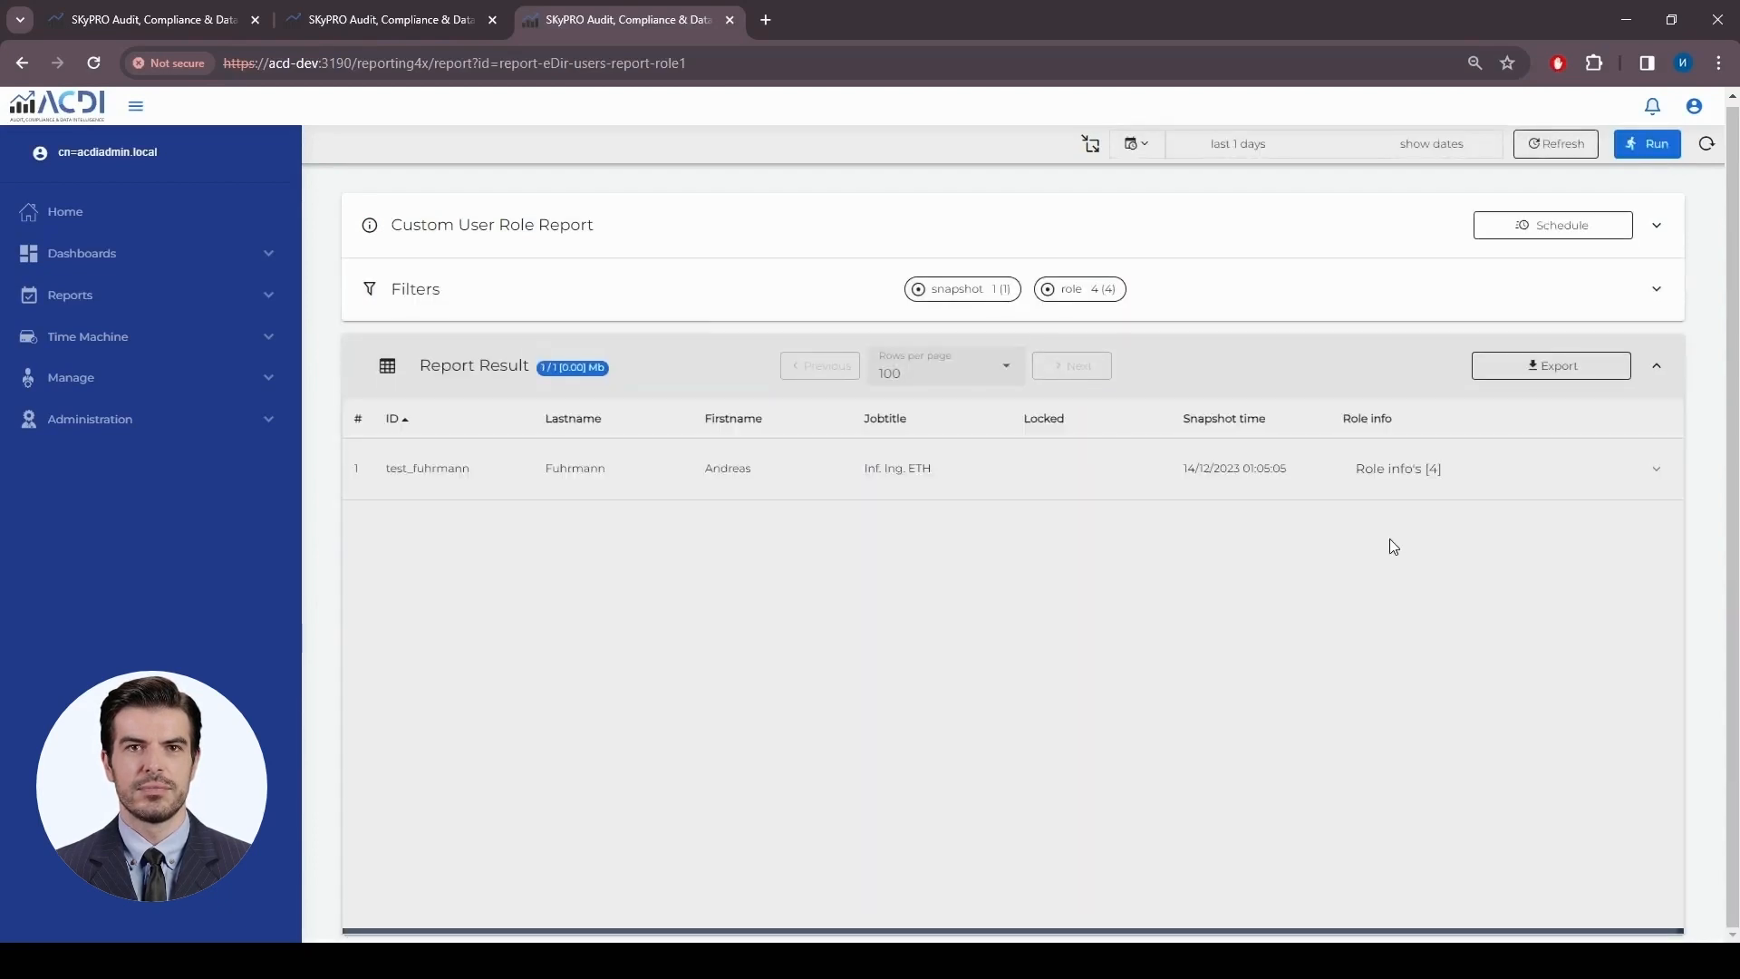
Expand the record's Role info entry and examine its role descriptions and names as well as the column's width
click(1522, 478)
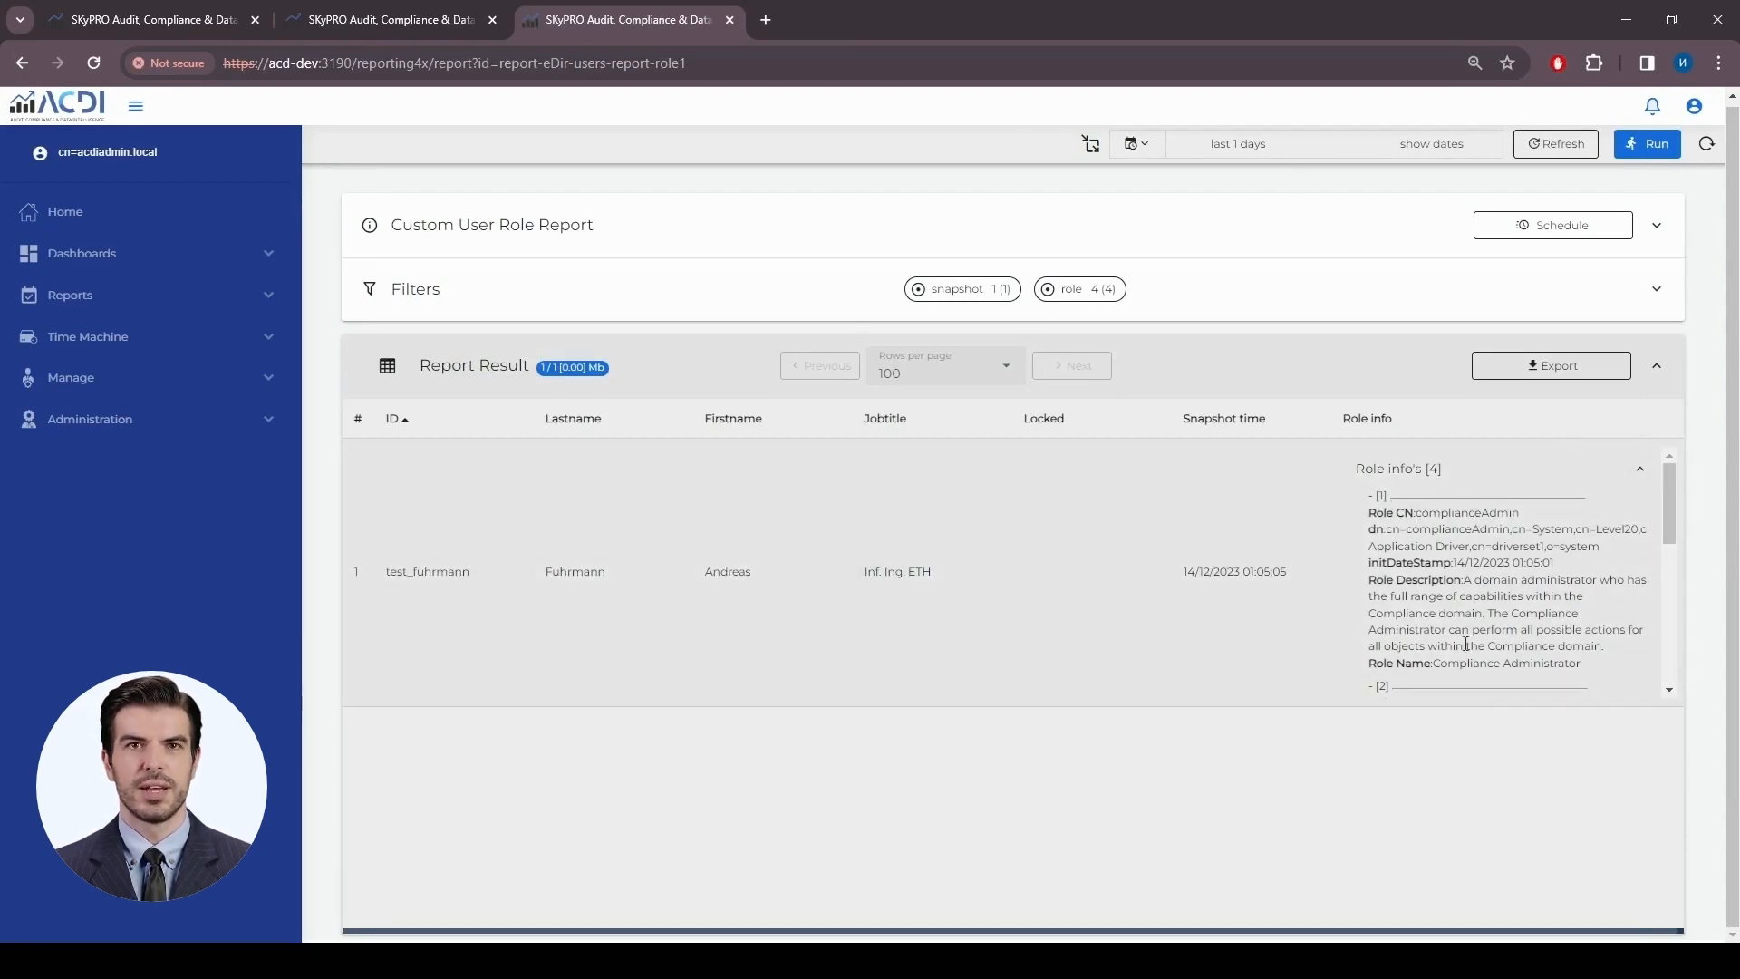
scroll(1487, 518, down, 5)
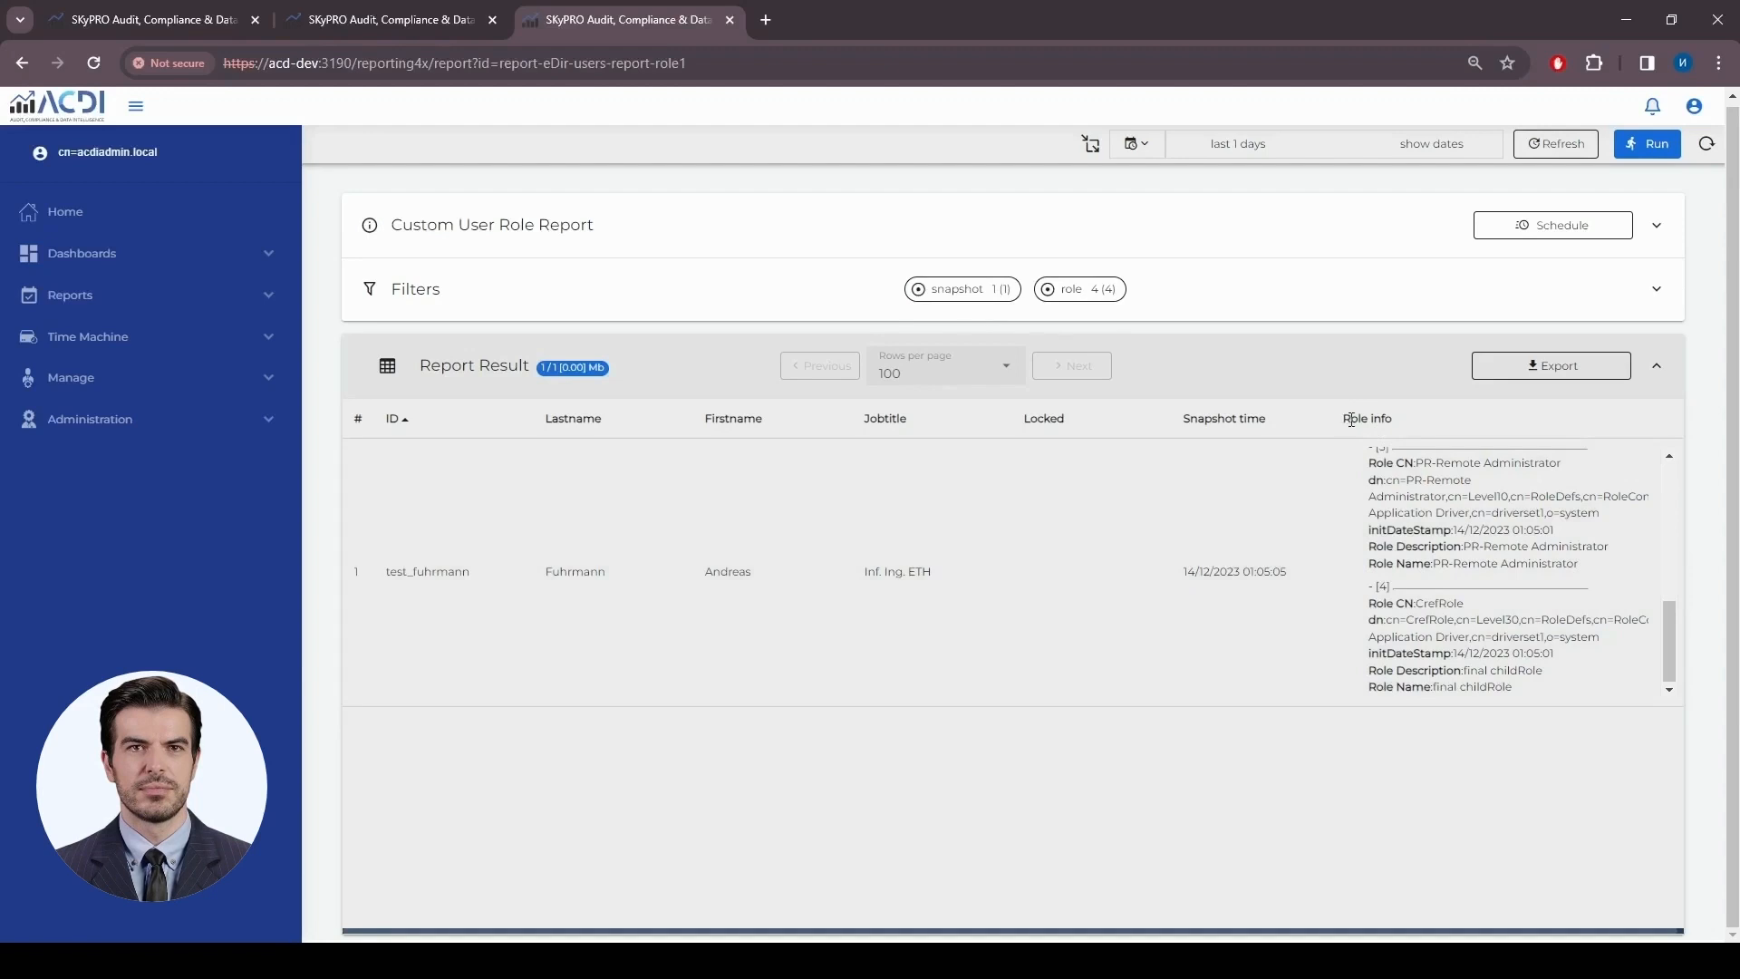
drag(1345, 418, 1385, 419)
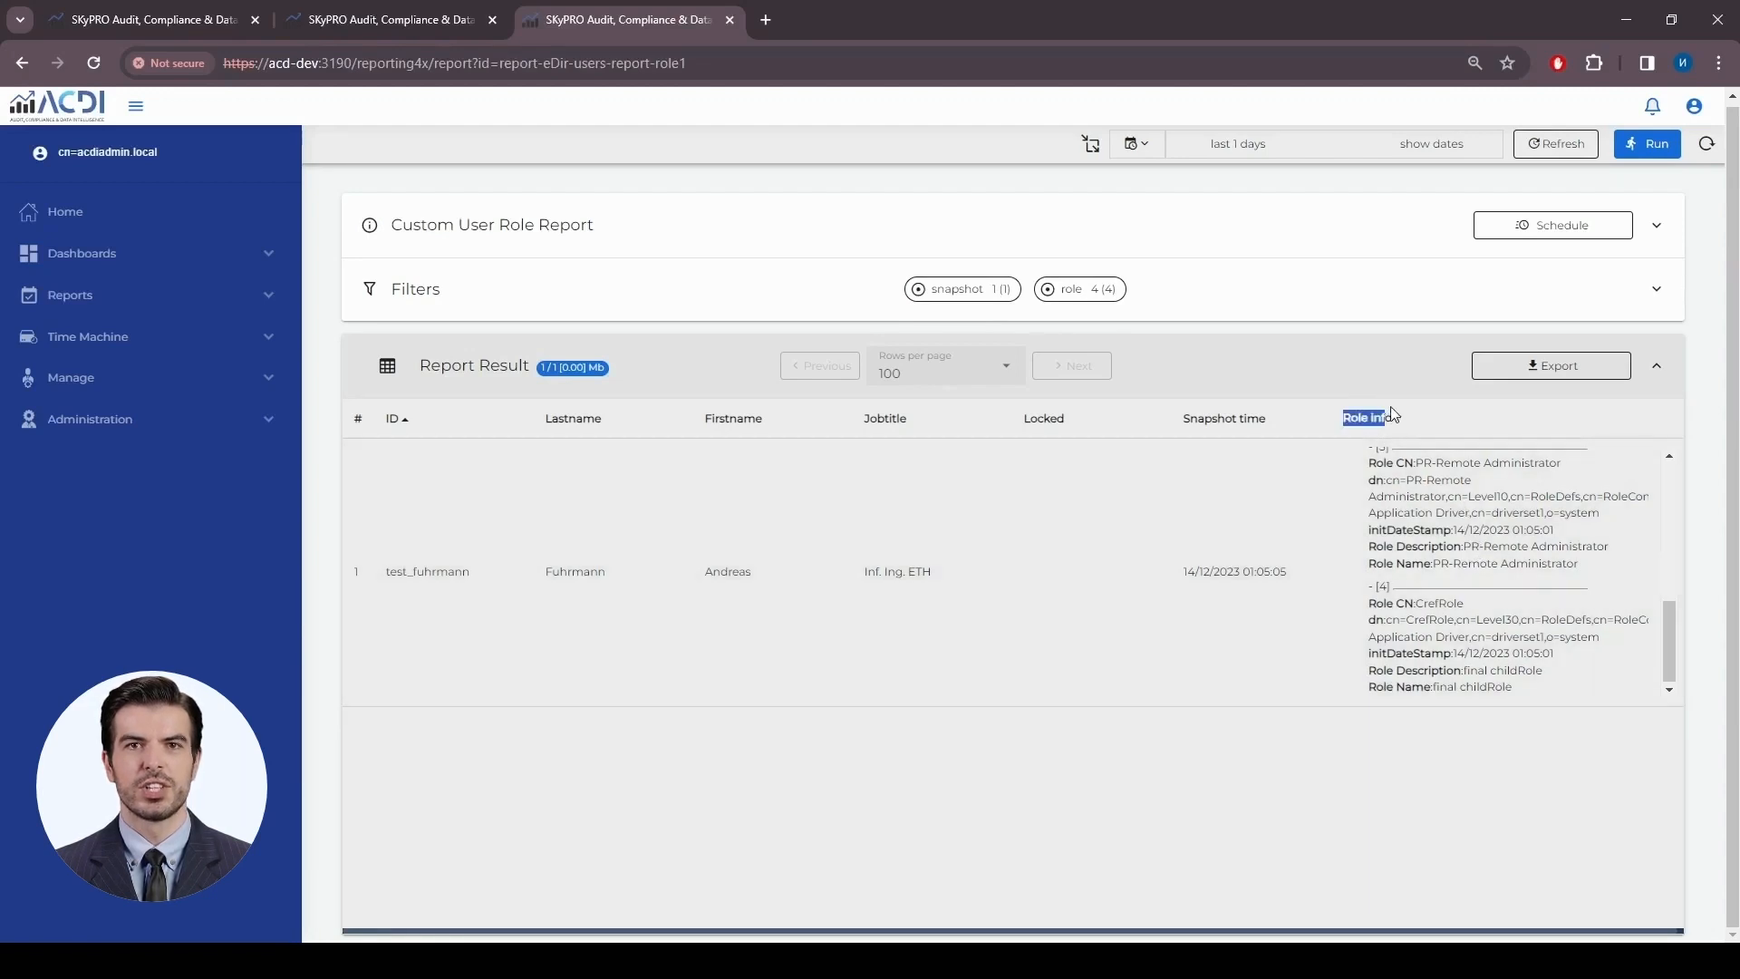
Set the field width of the entity_role result attribute to 600 in the report editor and save the report
click(165, 26)
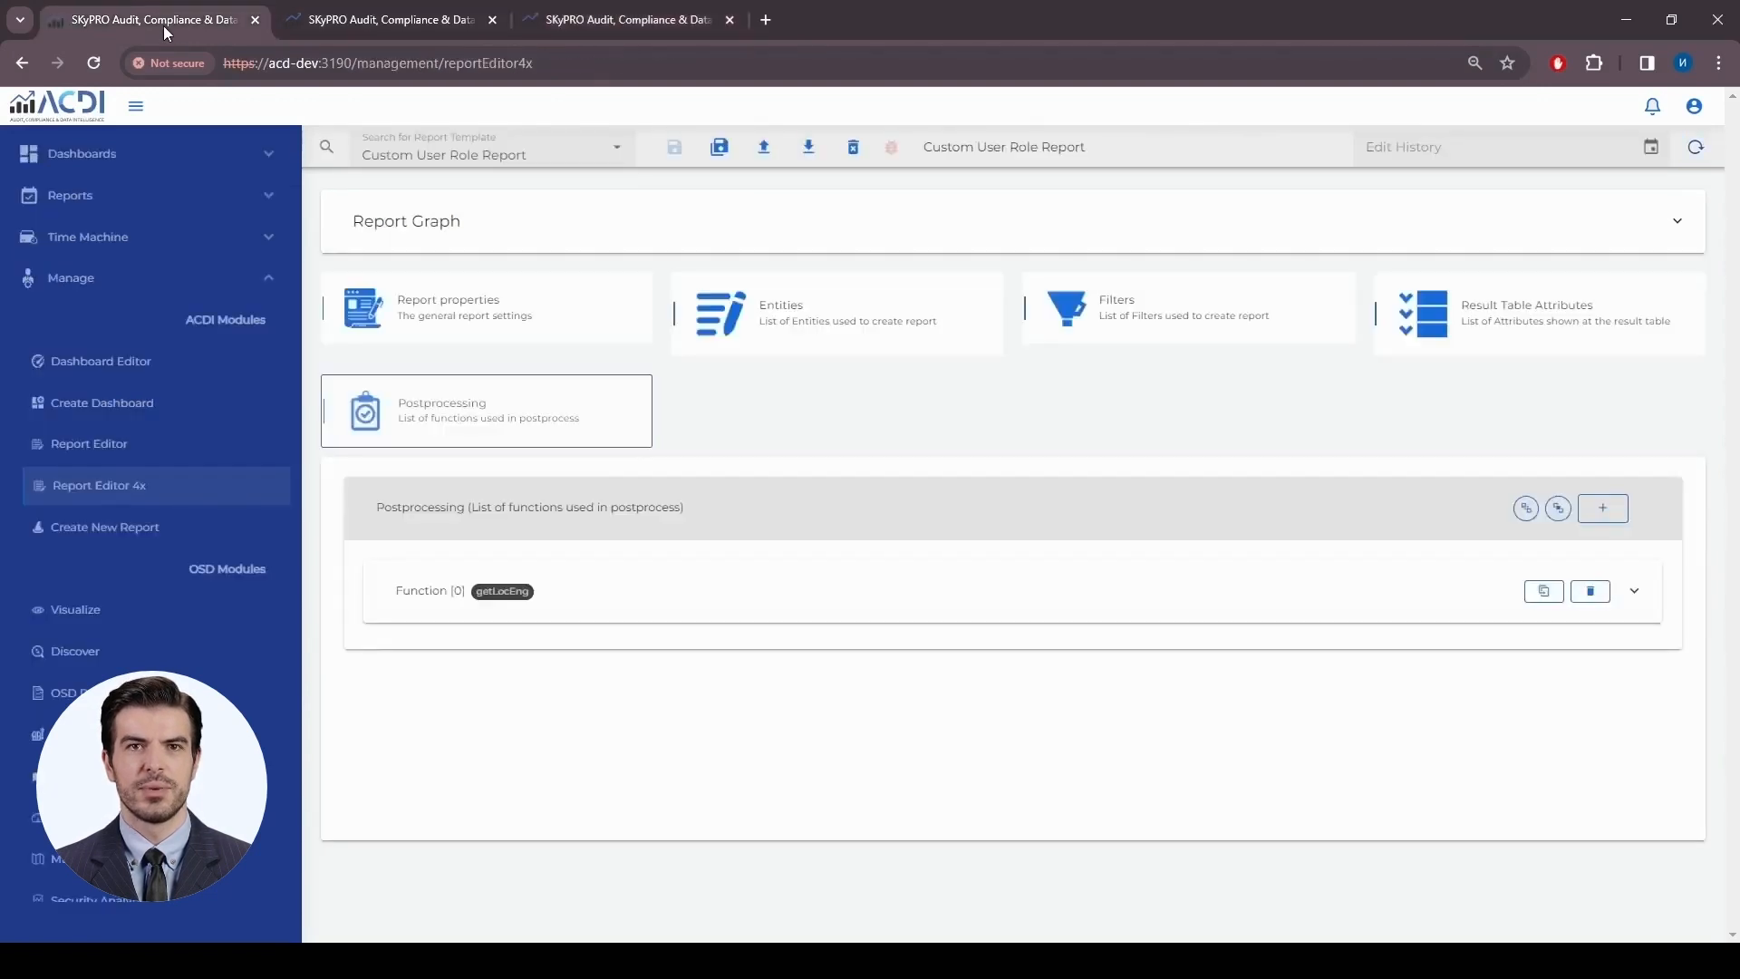
click(1531, 330)
scroll(861, 698, down, 4)
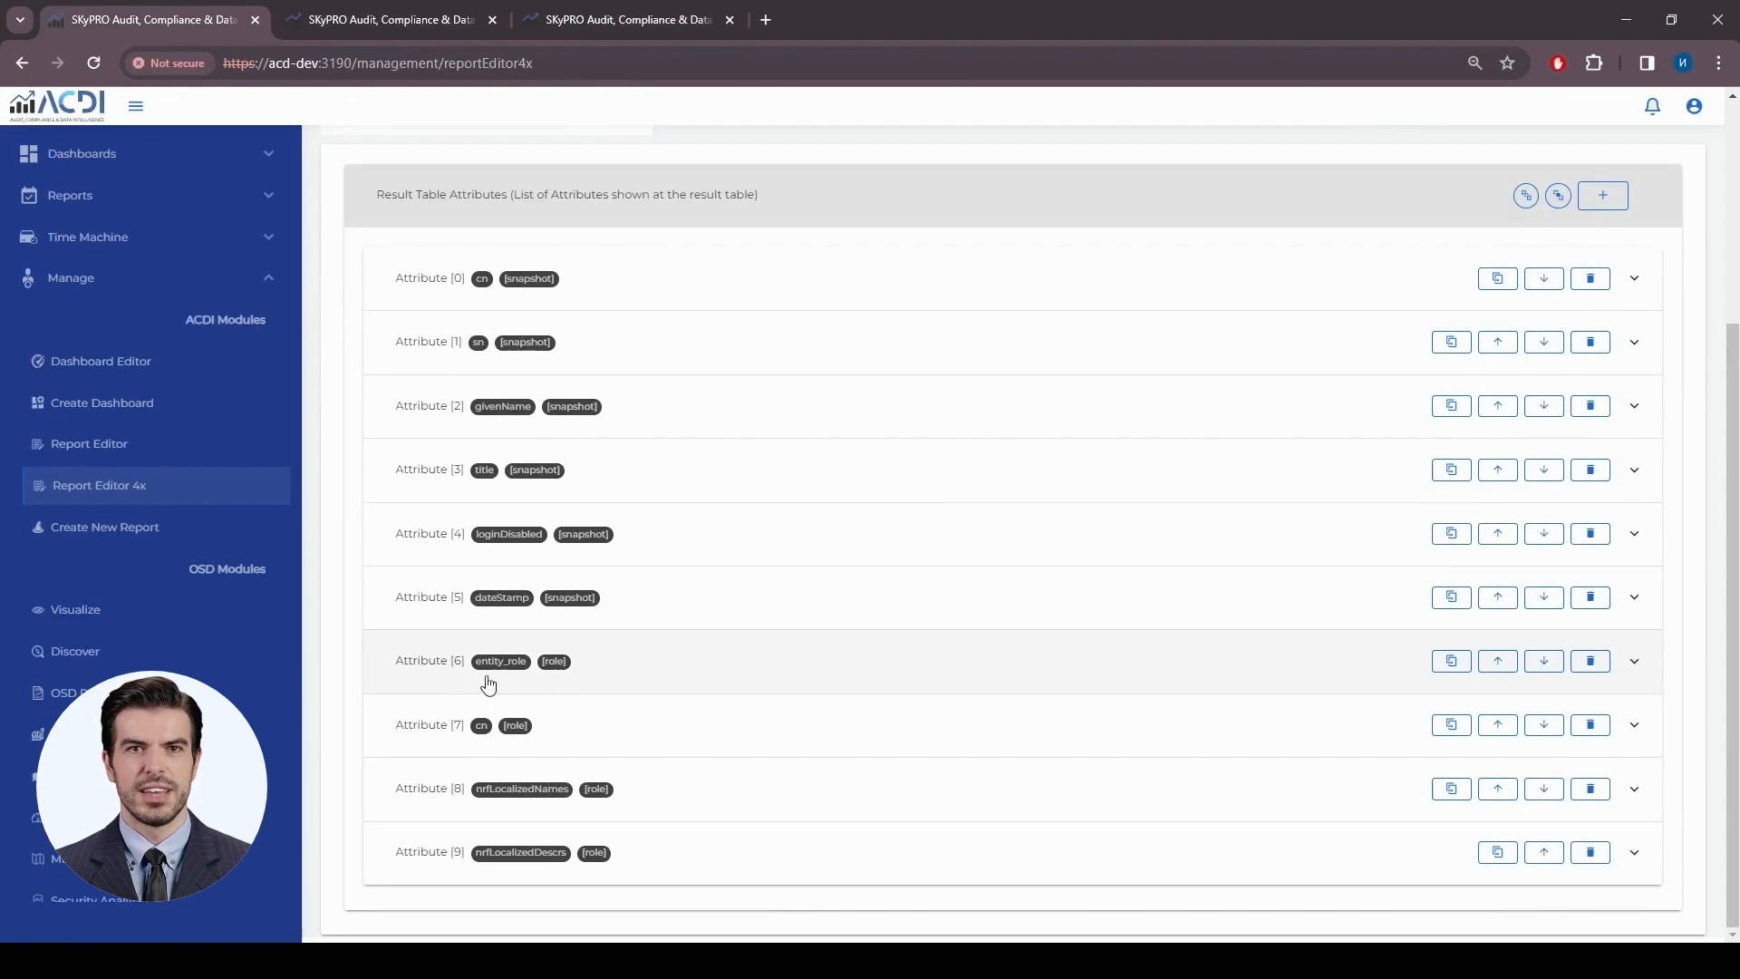
click(652, 676)
scroll(501, 848, down, 2)
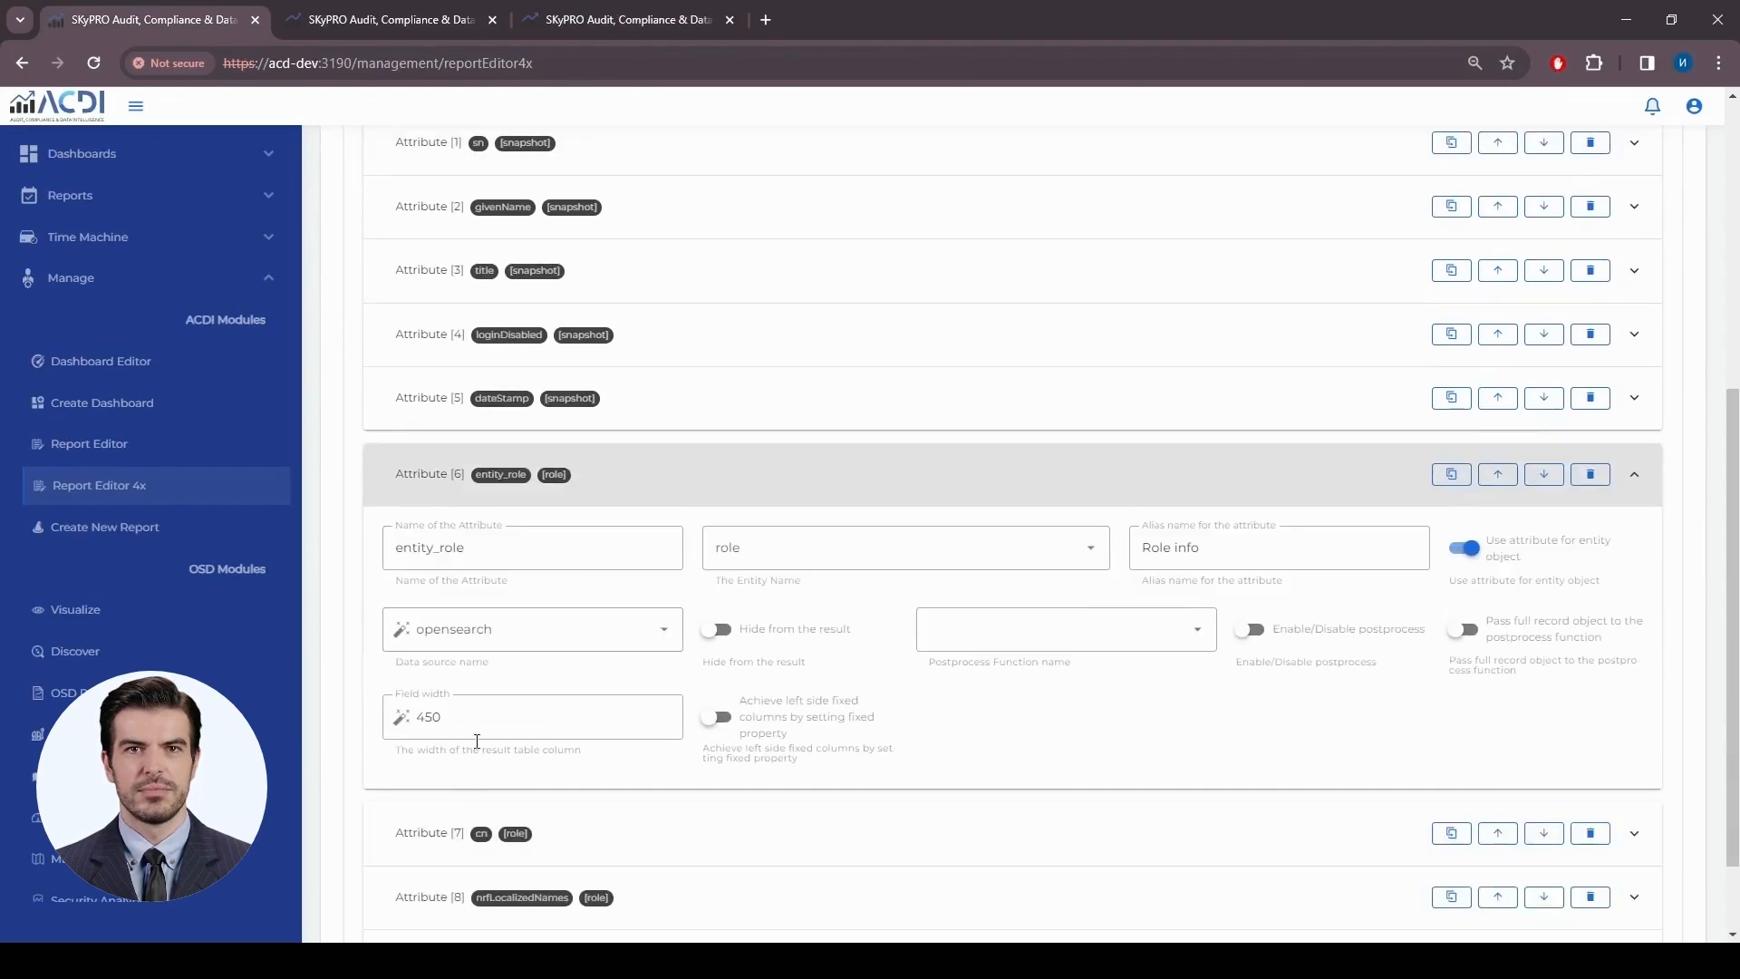
click(477, 741)
drag(440, 729, 390, 737)
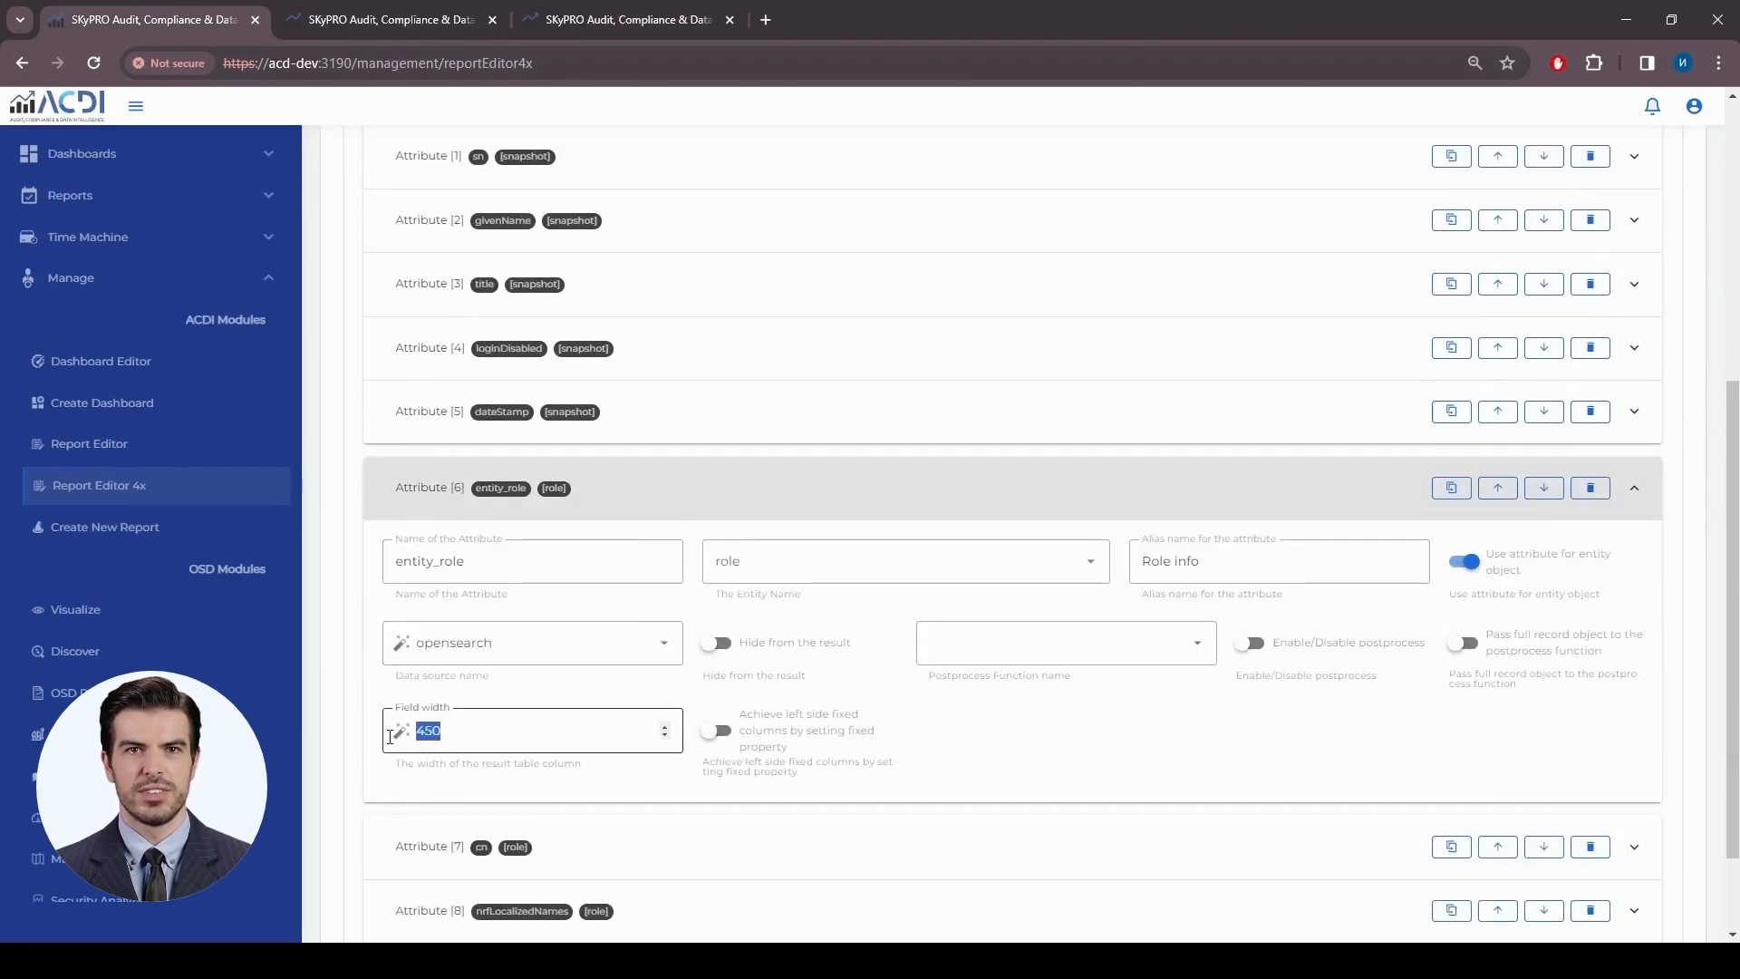
text(600)
scroll(535, 730, up, 6)
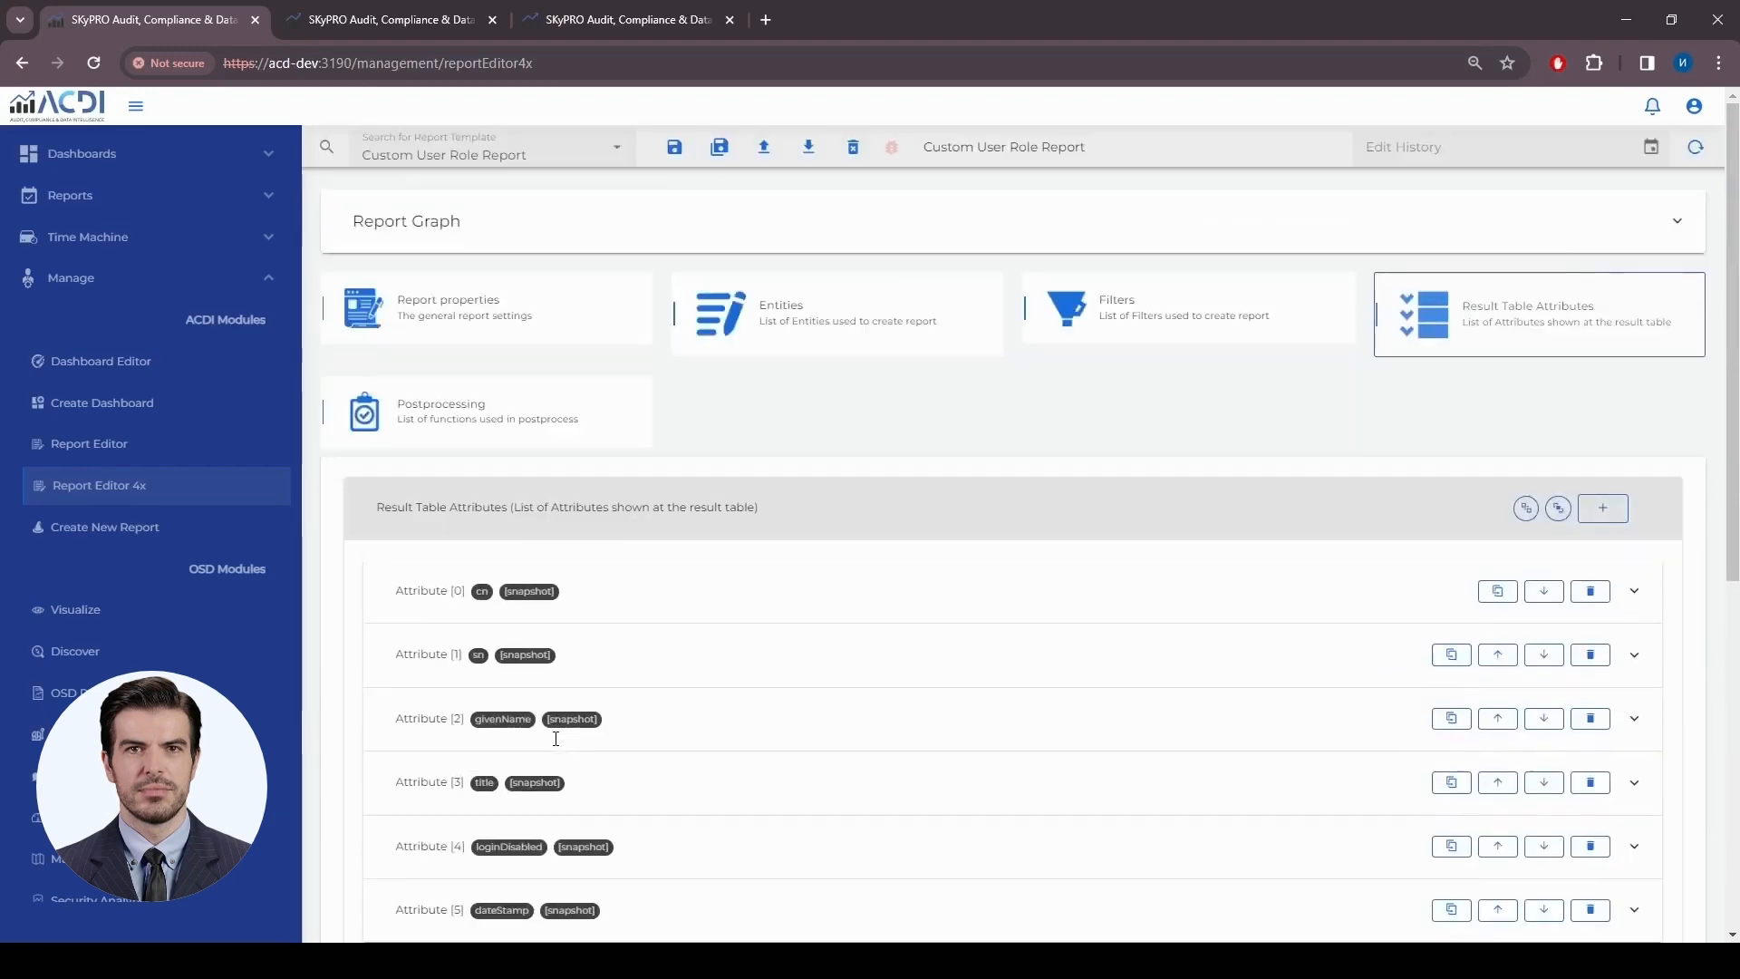
click(674, 147)
Reload and rerun the report for the account beginning with test_, and expand its Role info entry
click(630, 13)
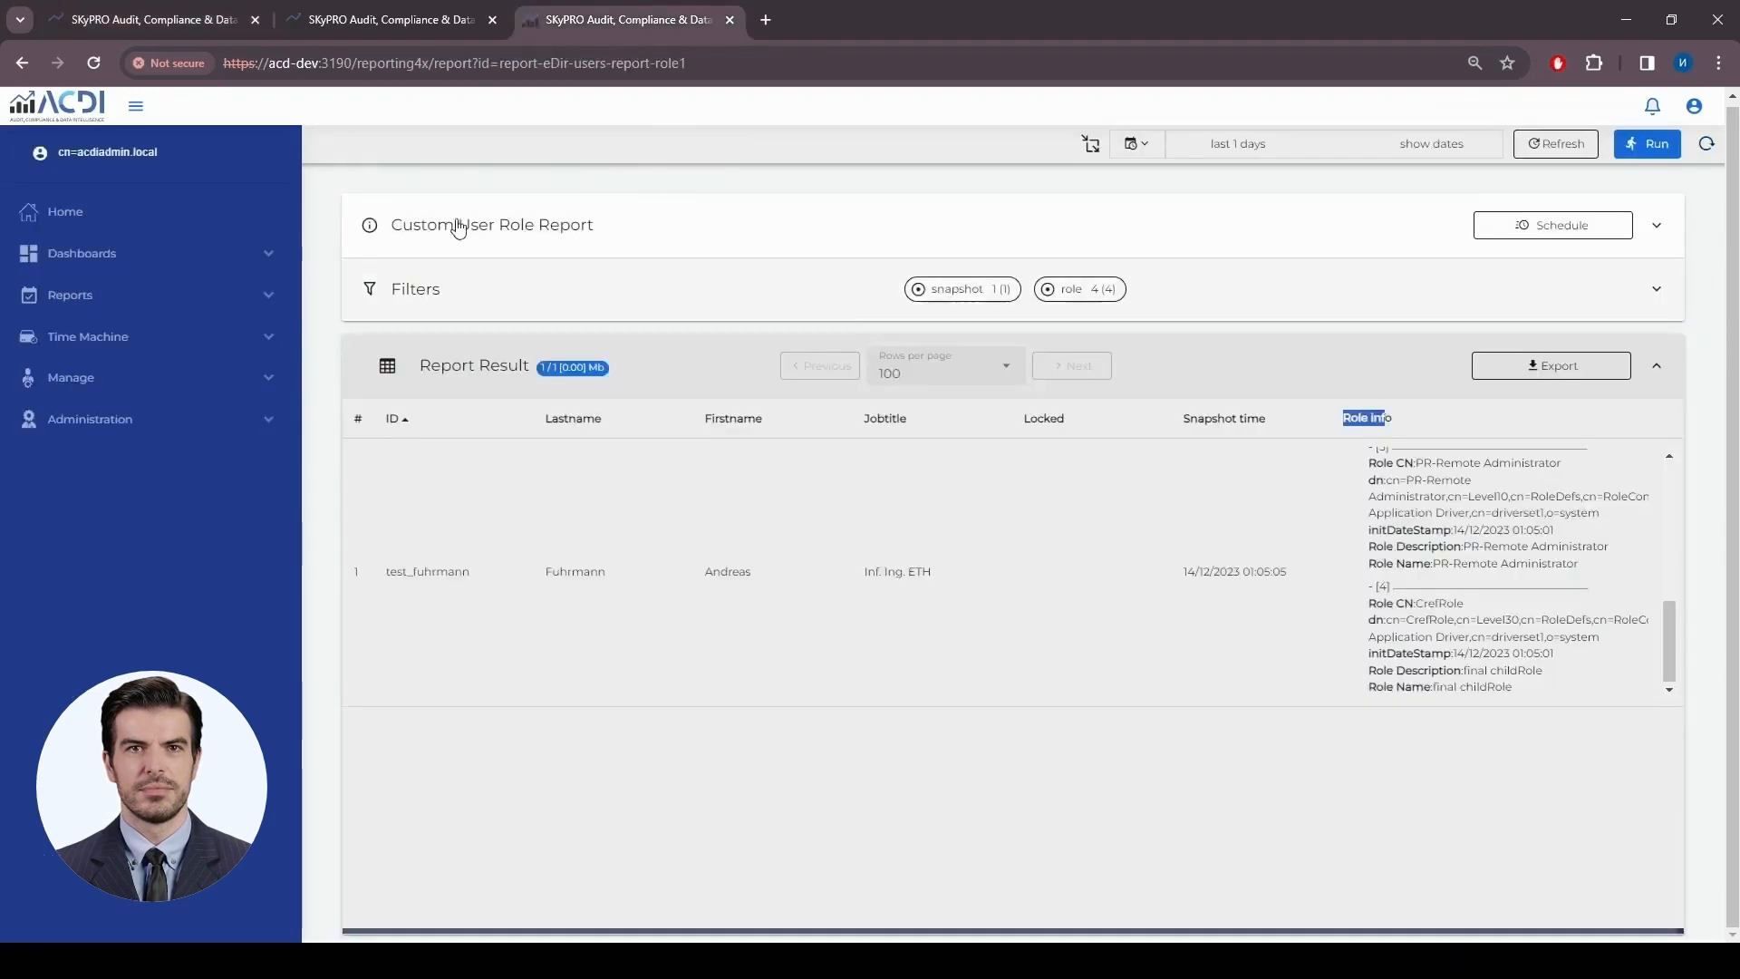
click(96, 56)
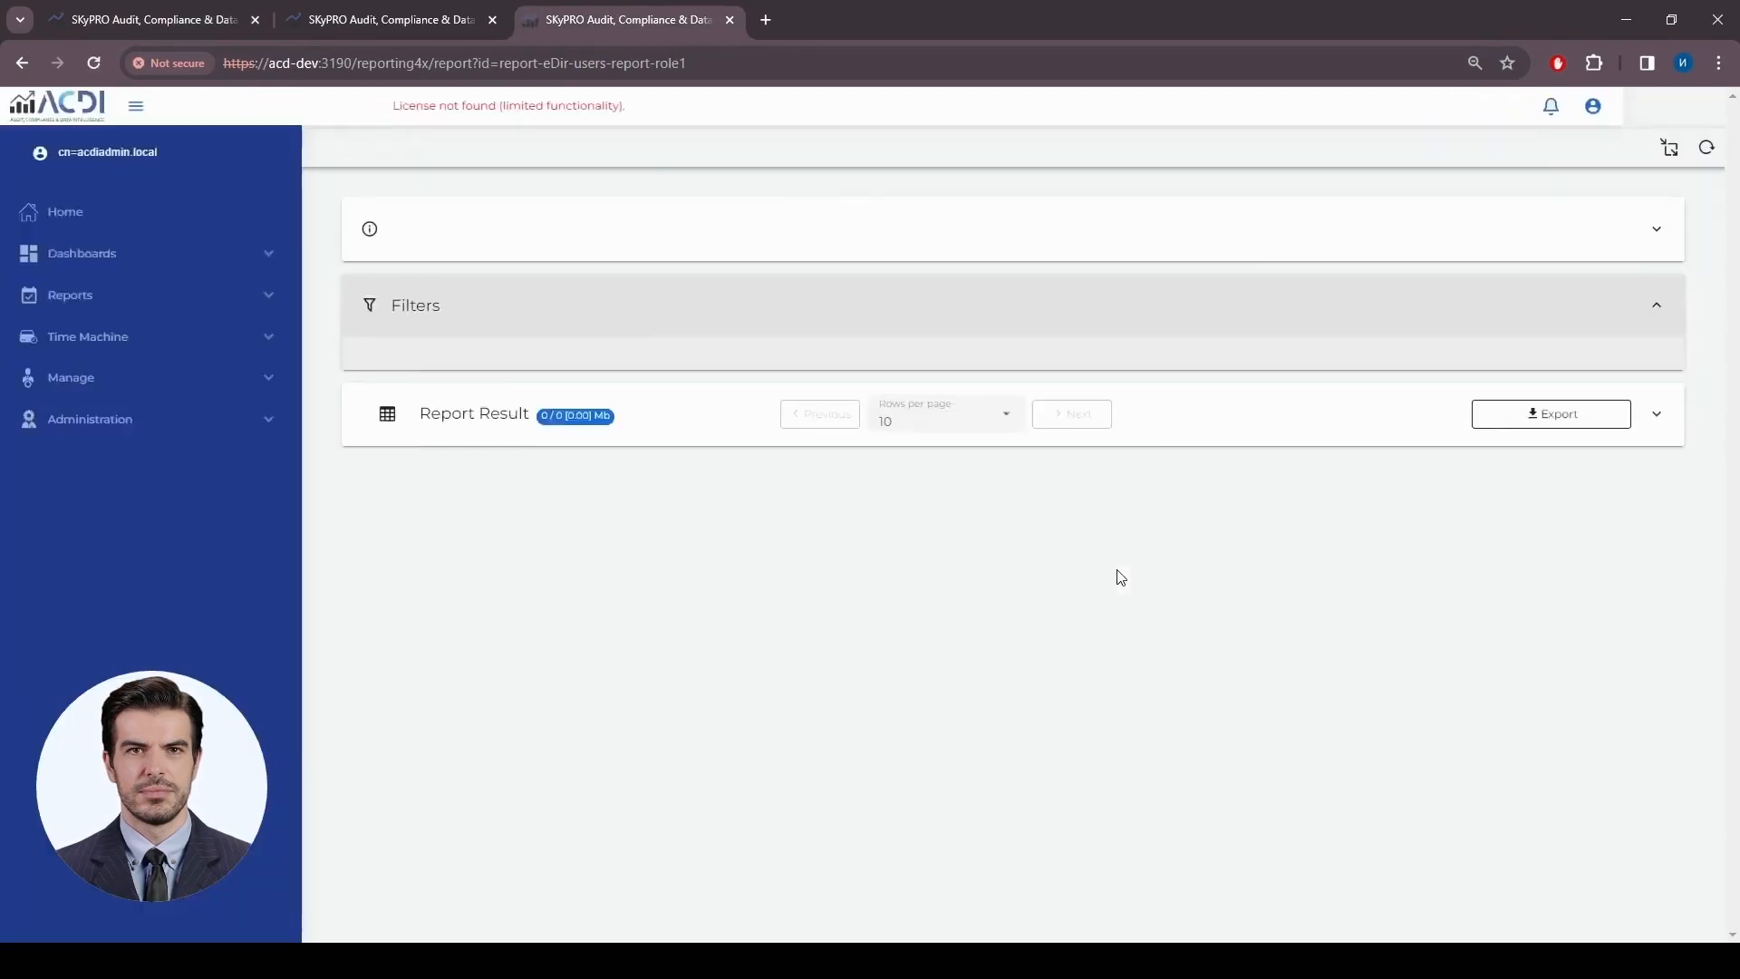
click(836, 413)
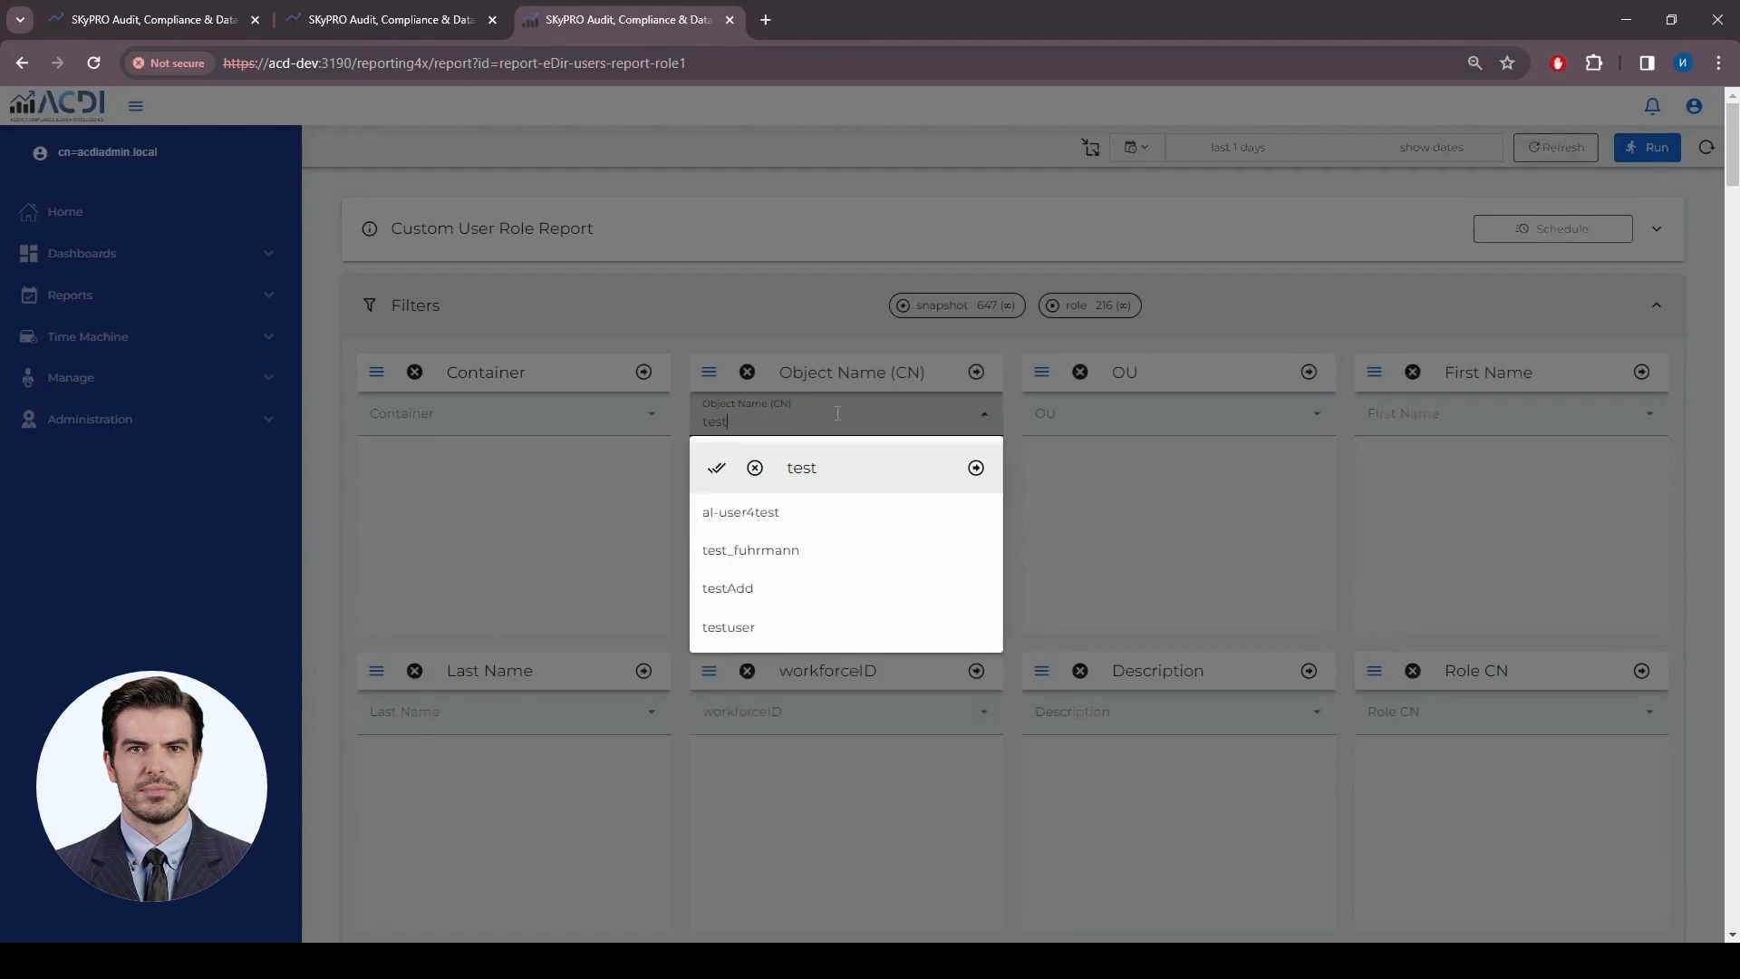
click(790, 554)
click(972, 471)
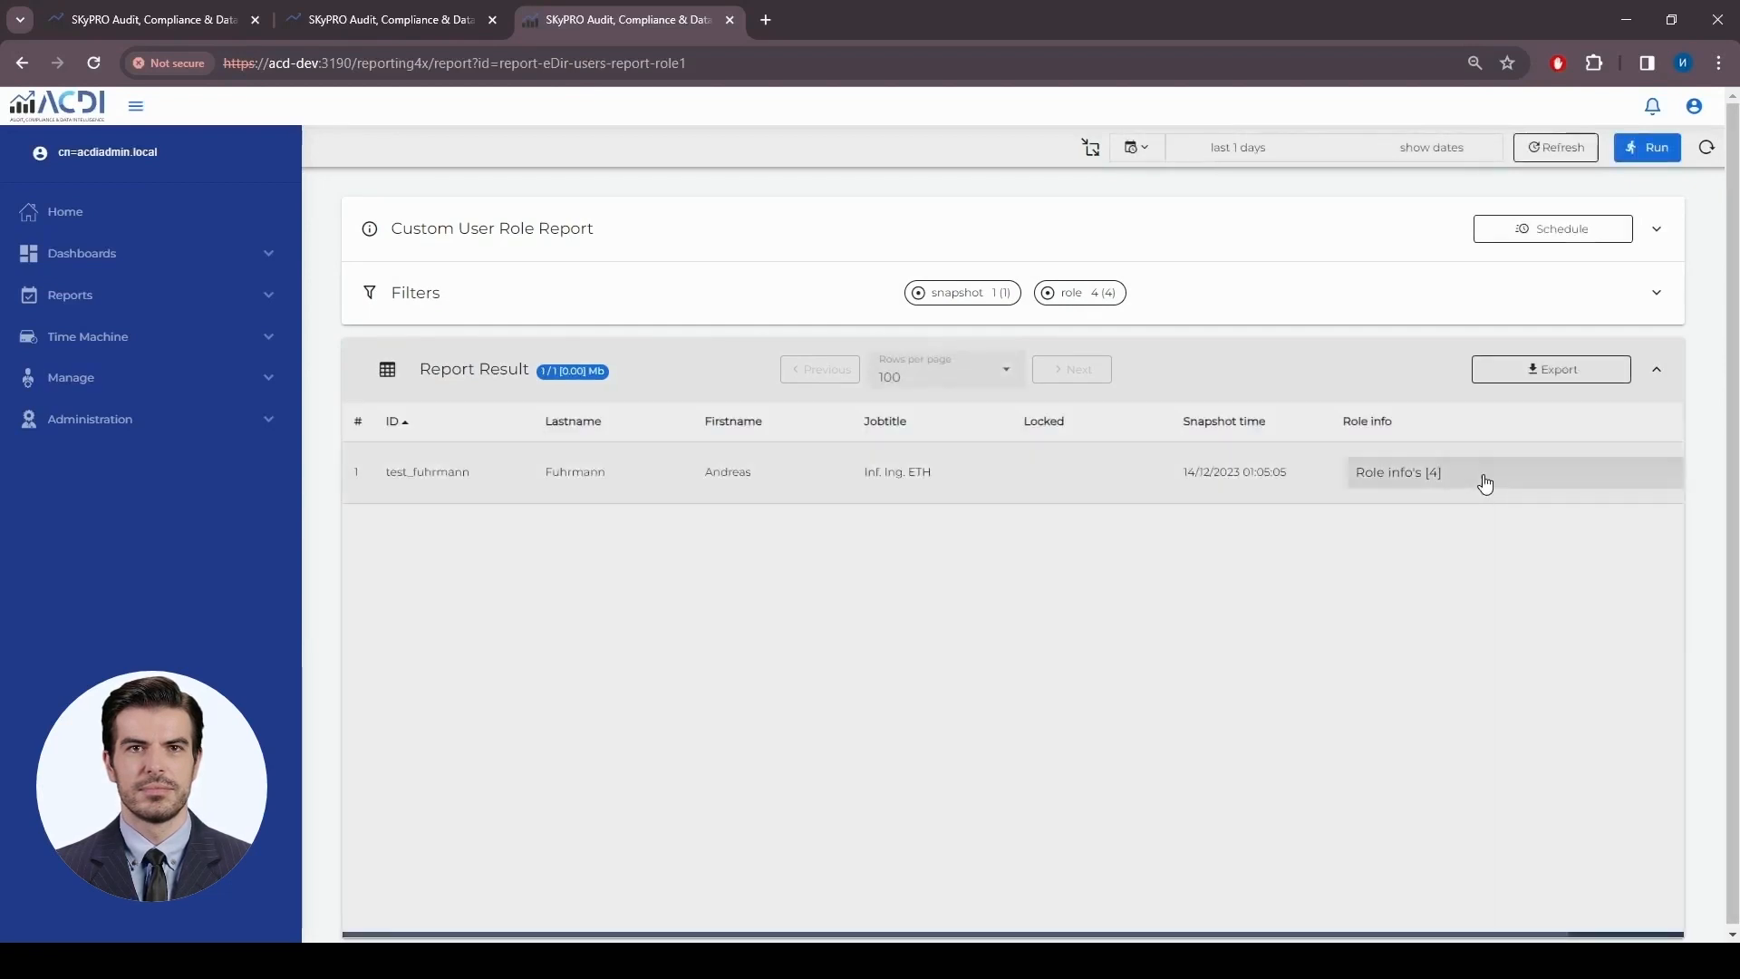
click(1483, 480)
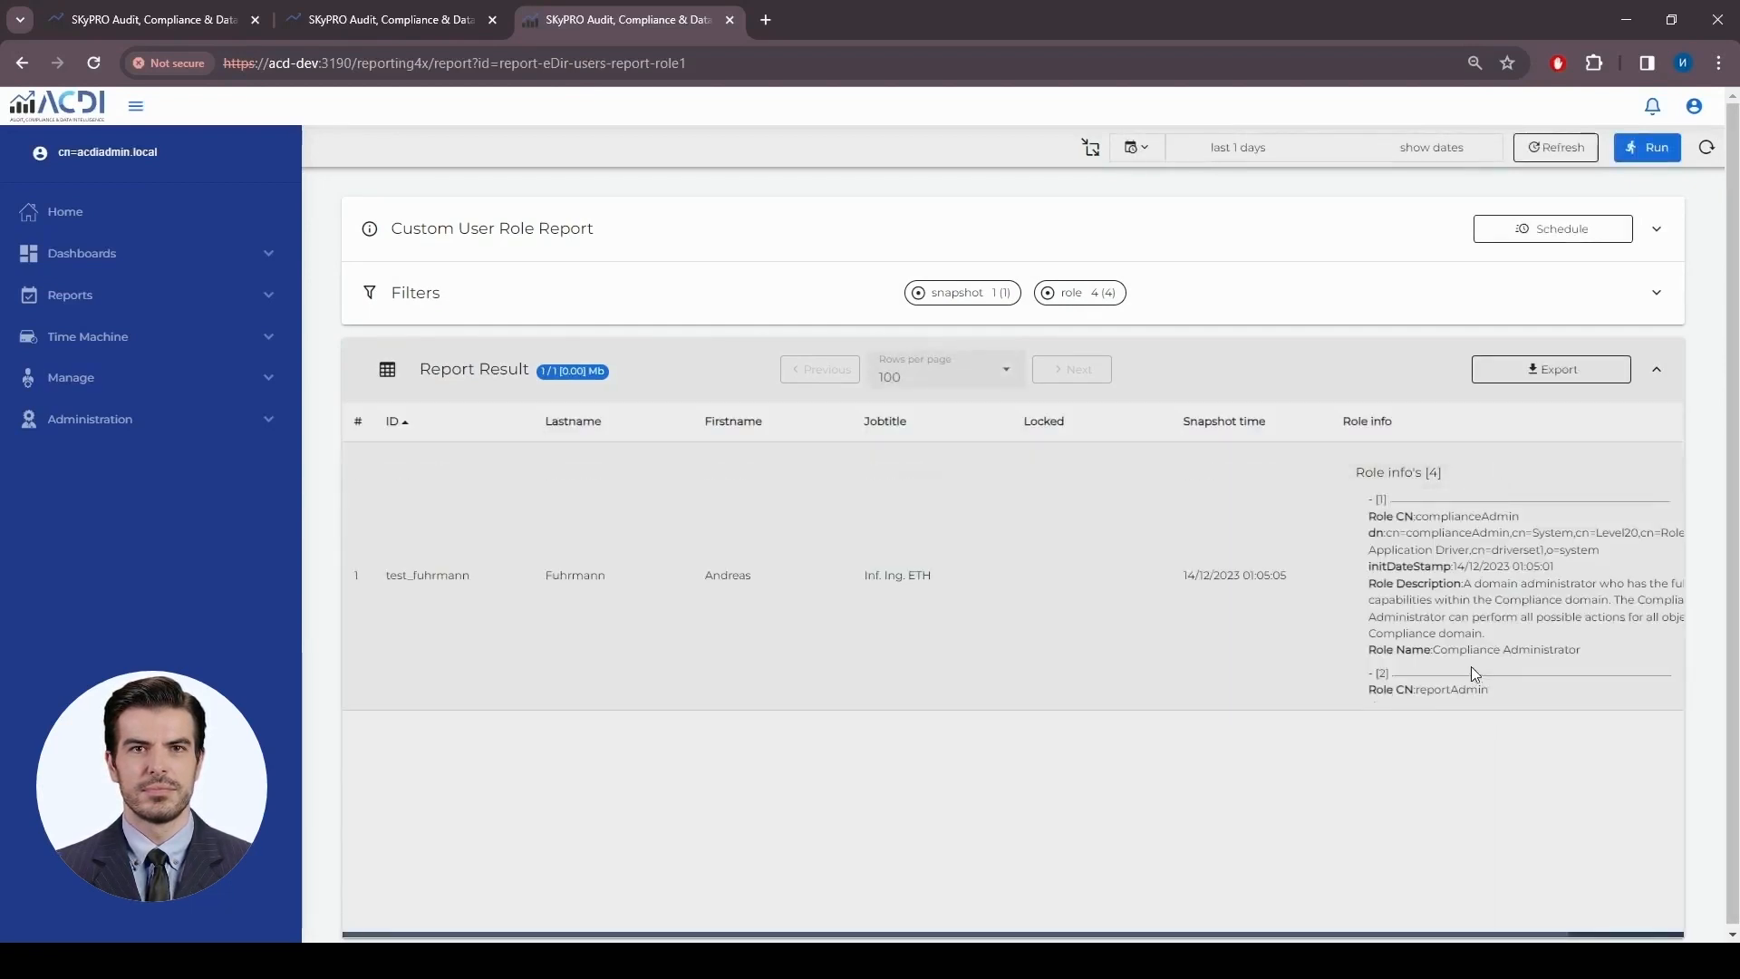
Examine the role details and column width in the expanded Role info entry, focusing on the complianceAdmin role
scroll(1460, 635, right, 3)
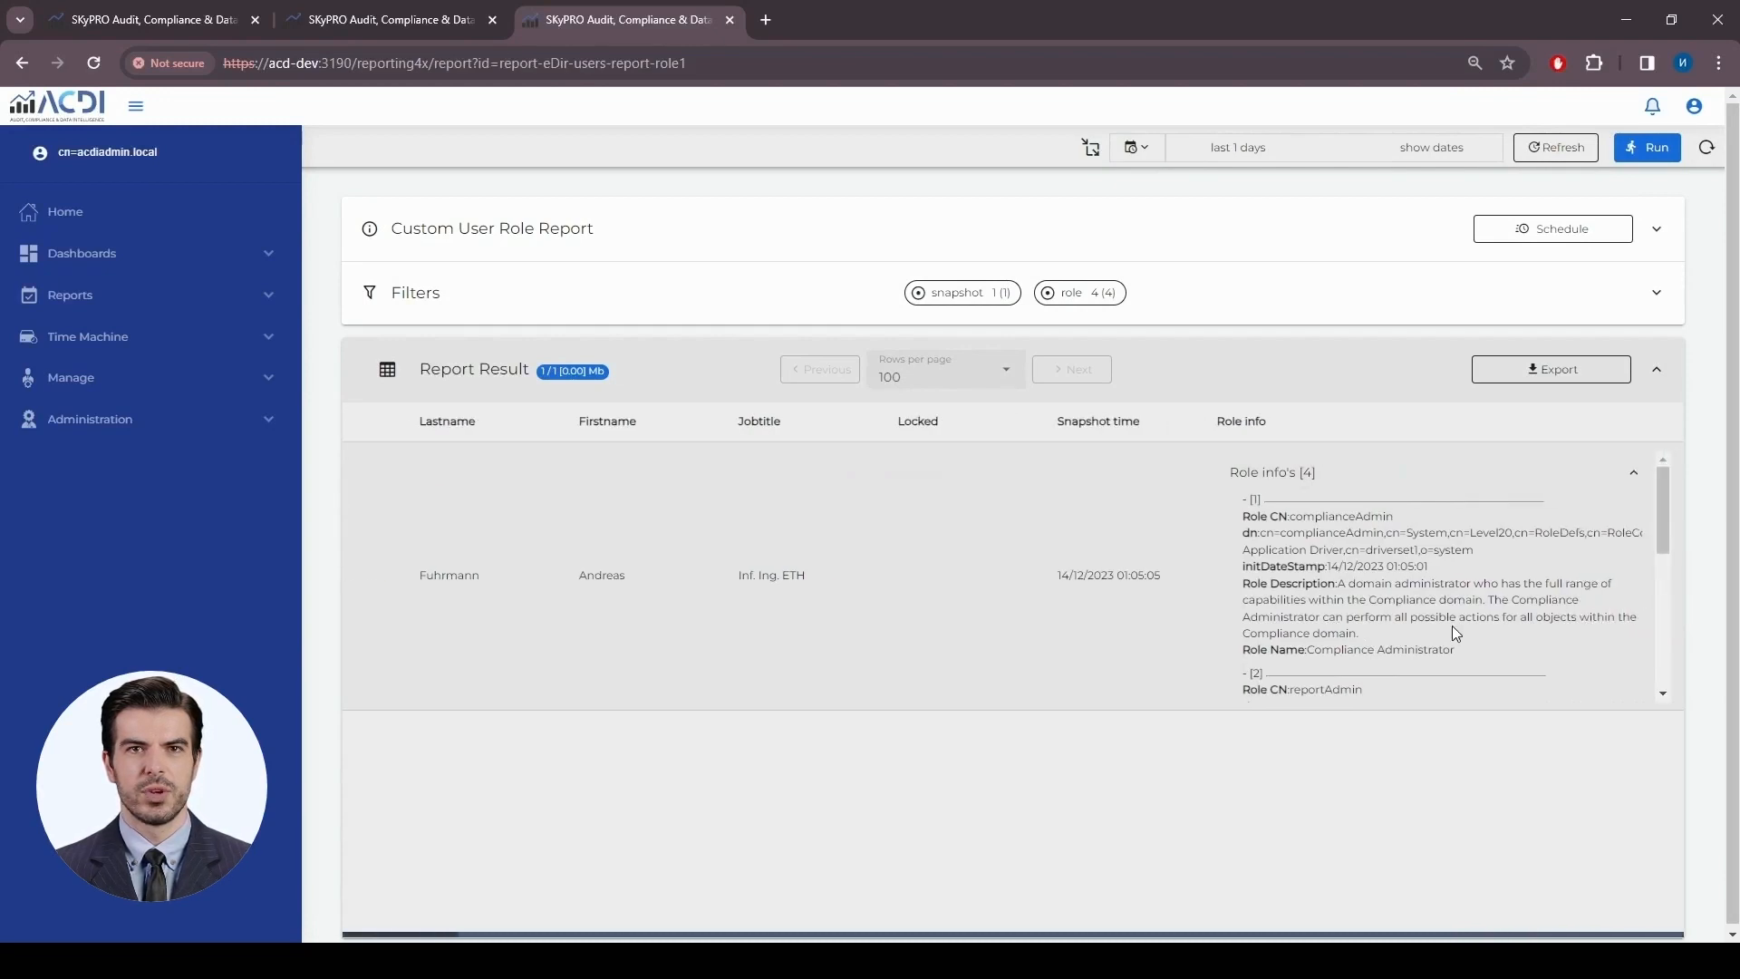
scroll(1453, 625, down, 5)
scroll(1439, 589, up, 4)
scroll(1439, 589, up, 1)
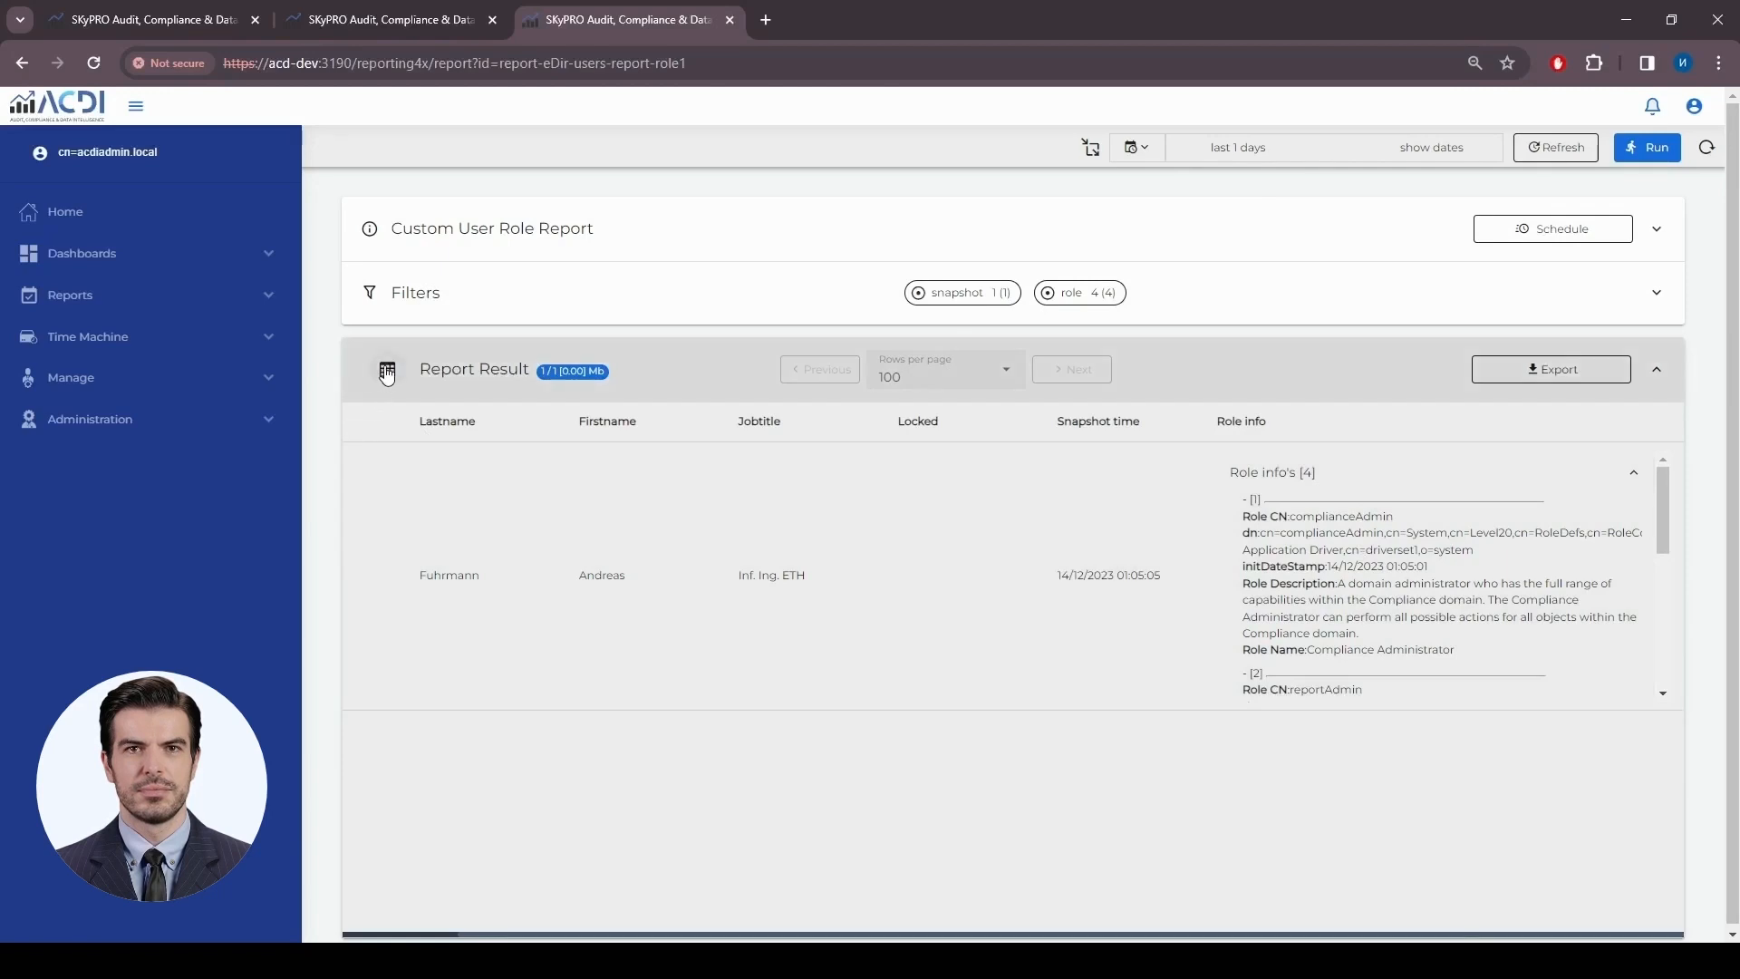
drag(1235, 519, 1468, 664)
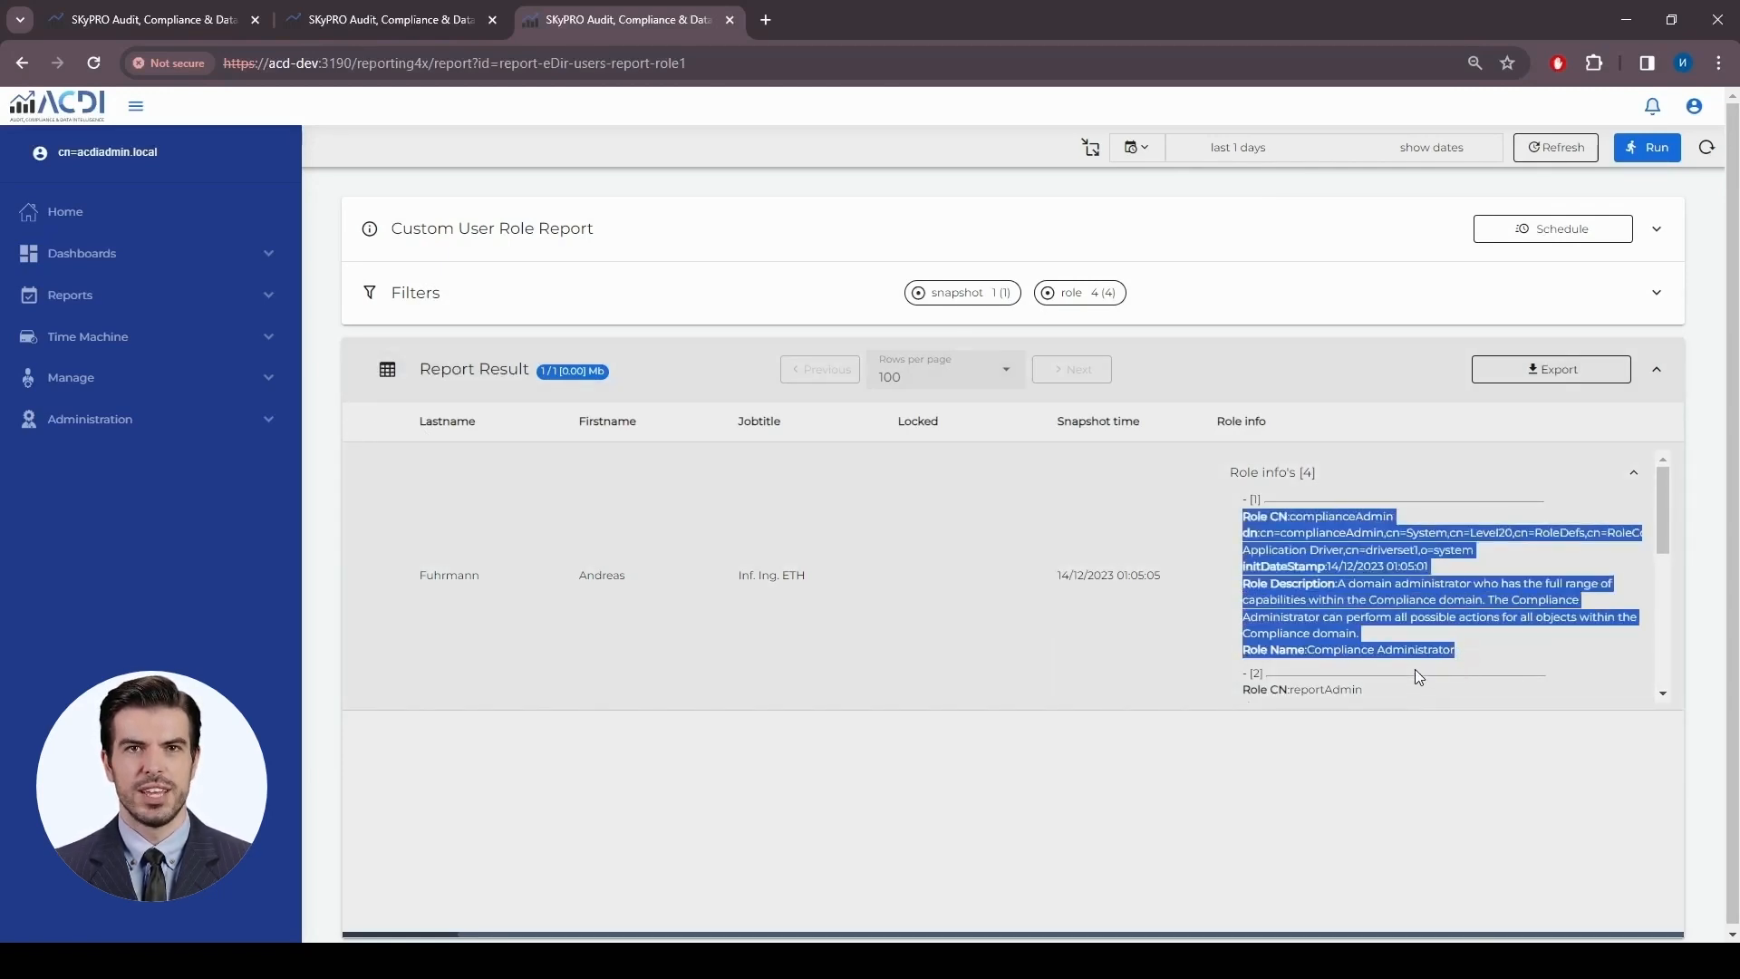
Enable flat mode for the report result and run the report again
click(387, 369)
click(451, 423)
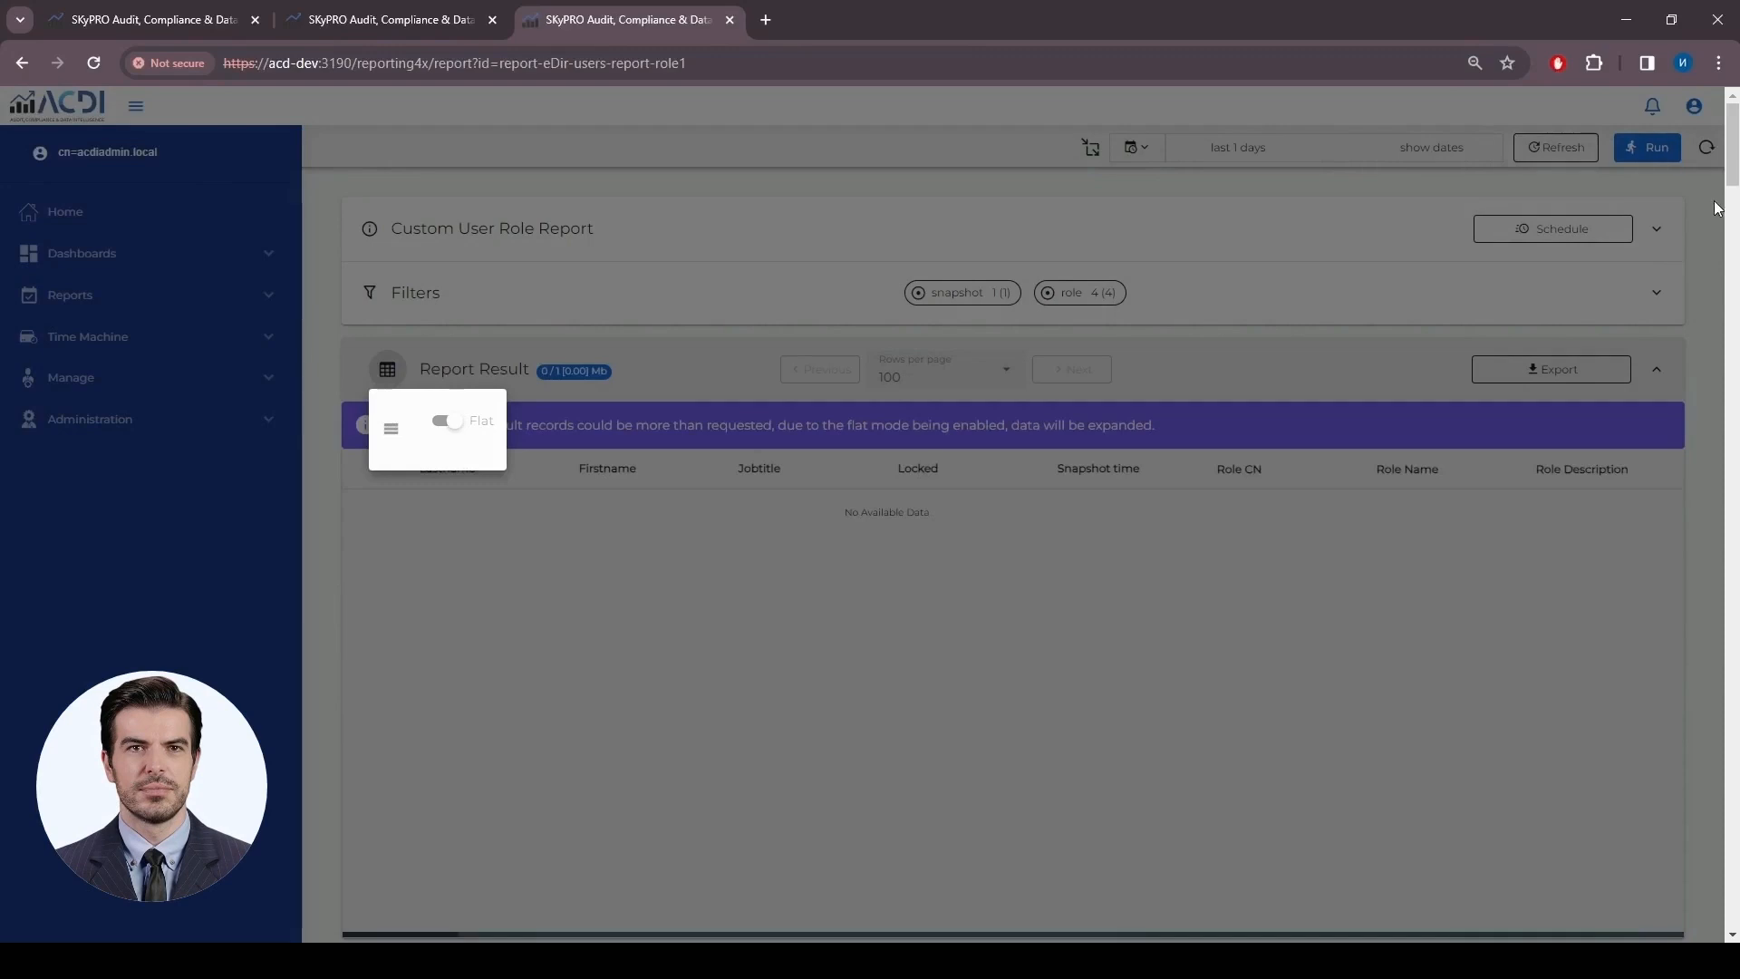
click(1655, 156)
click(1655, 150)
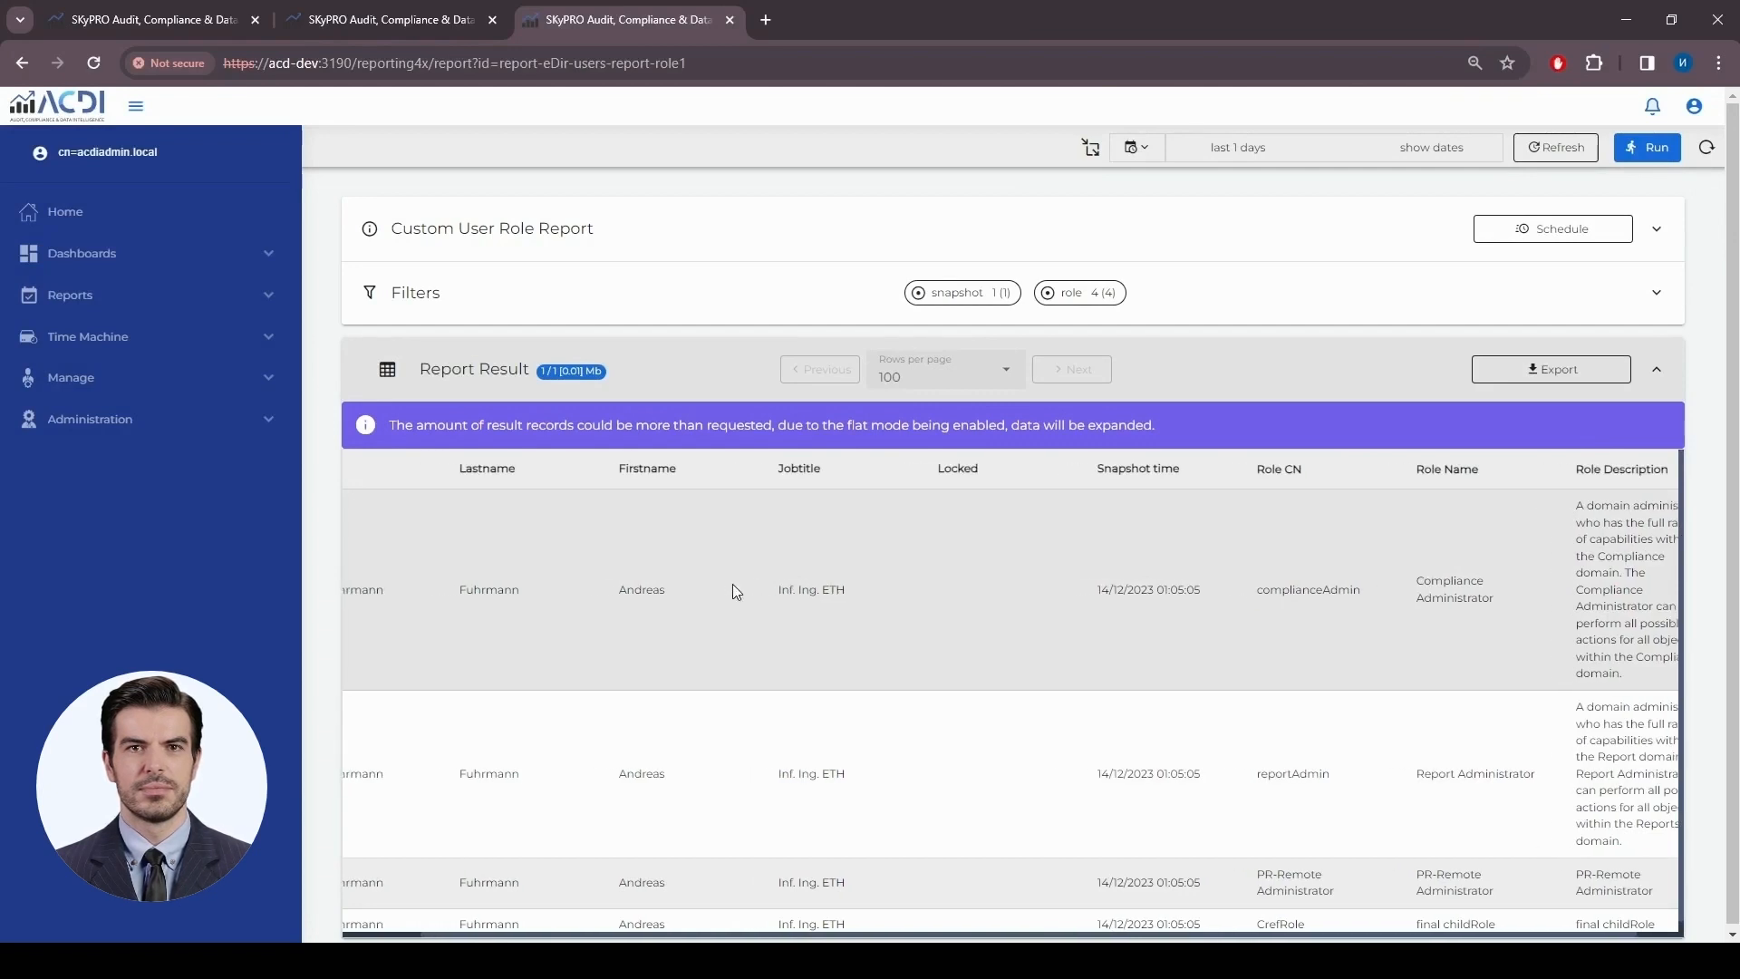
Examine the flattened result rows, comparing the repeated account data with the separate Role CN, Role Name and Role Description columns
scroll(733, 583, left, 3)
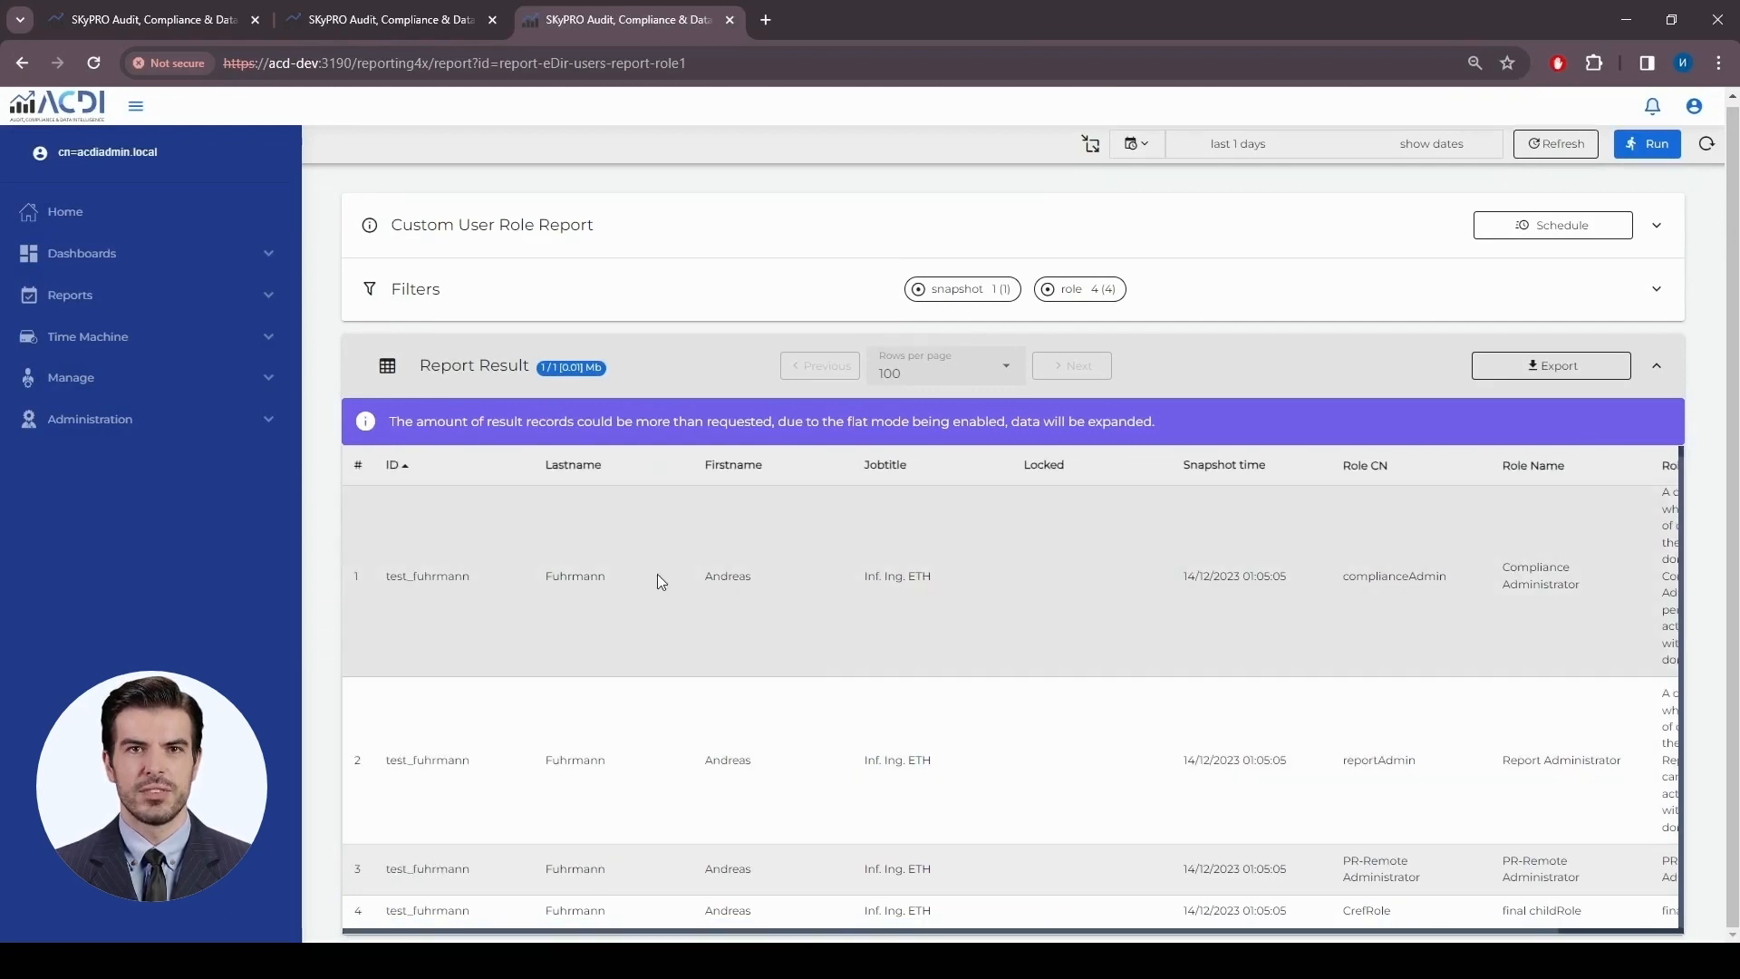
drag(377, 559, 1672, 531)
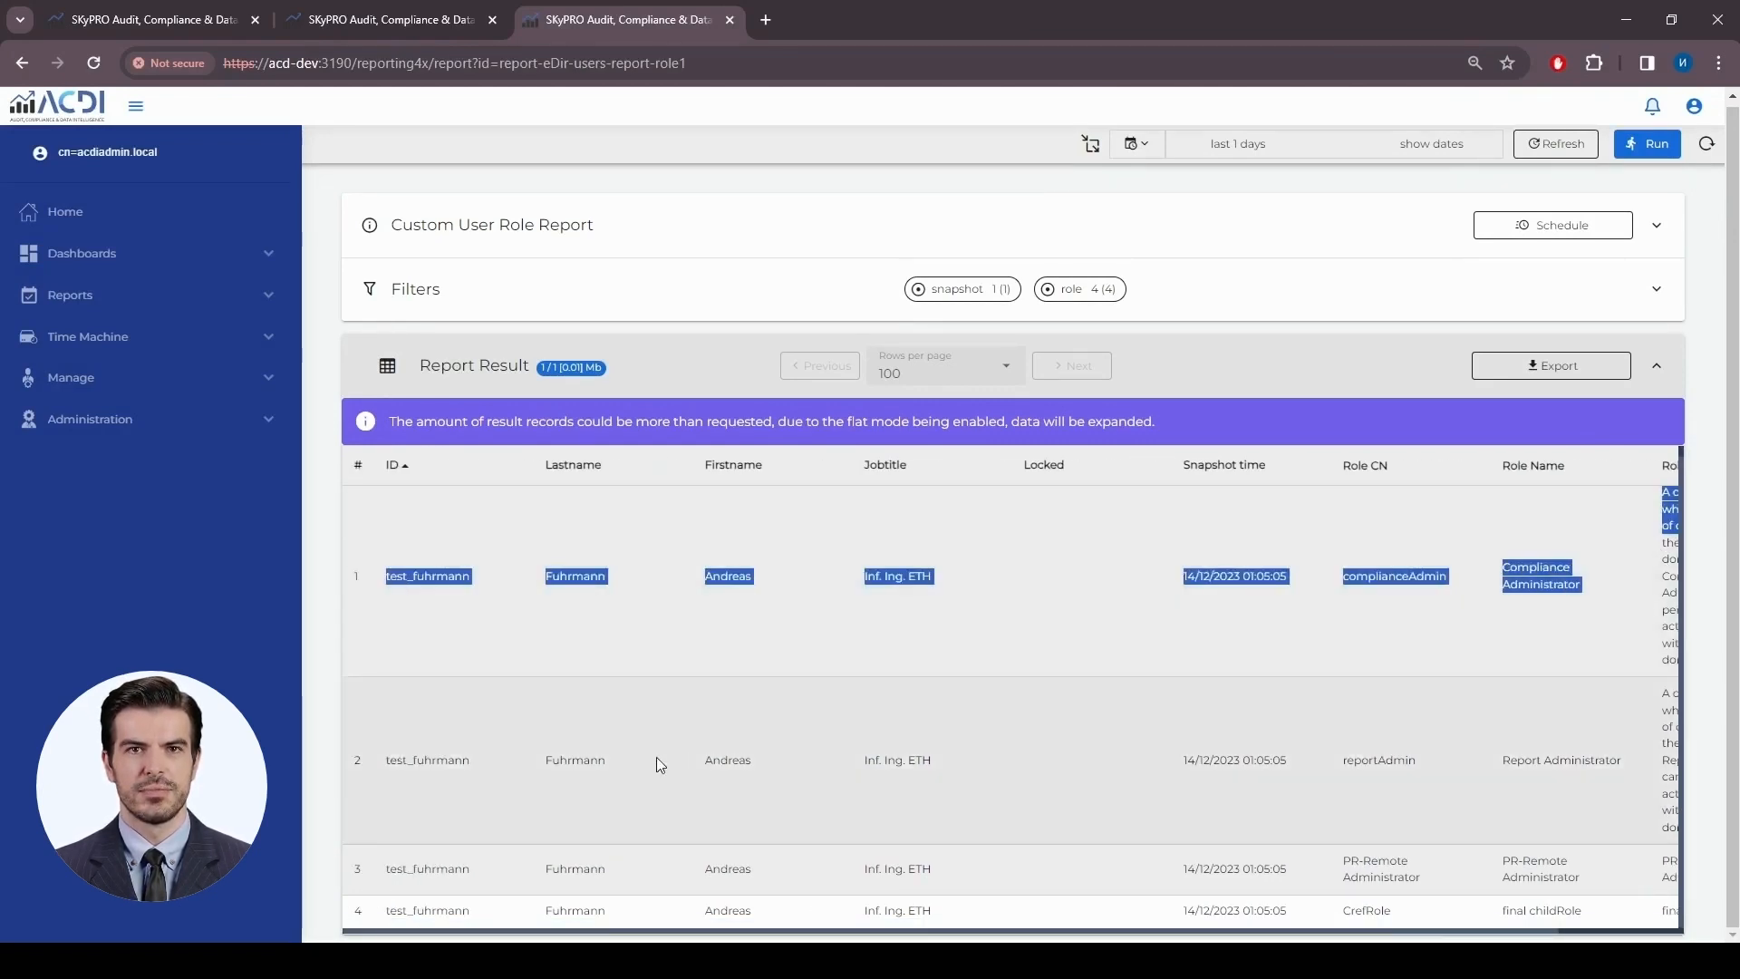
drag(460, 767, 1568, 781)
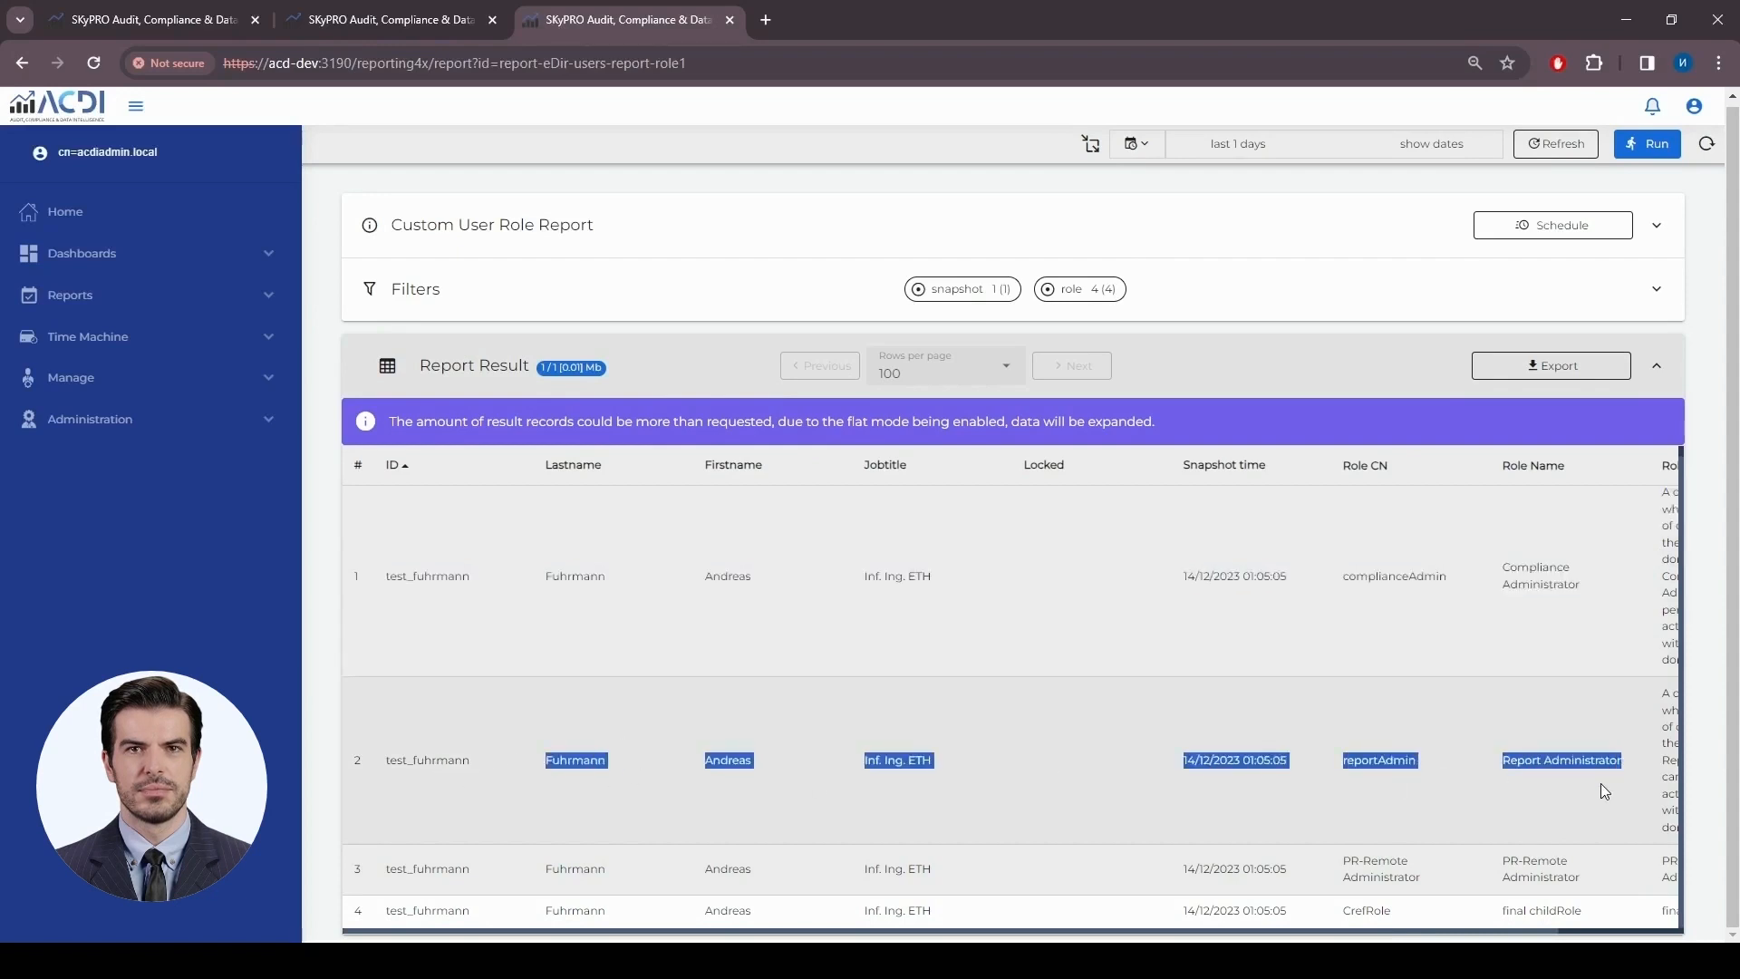
scroll(1600, 783, right, 3)
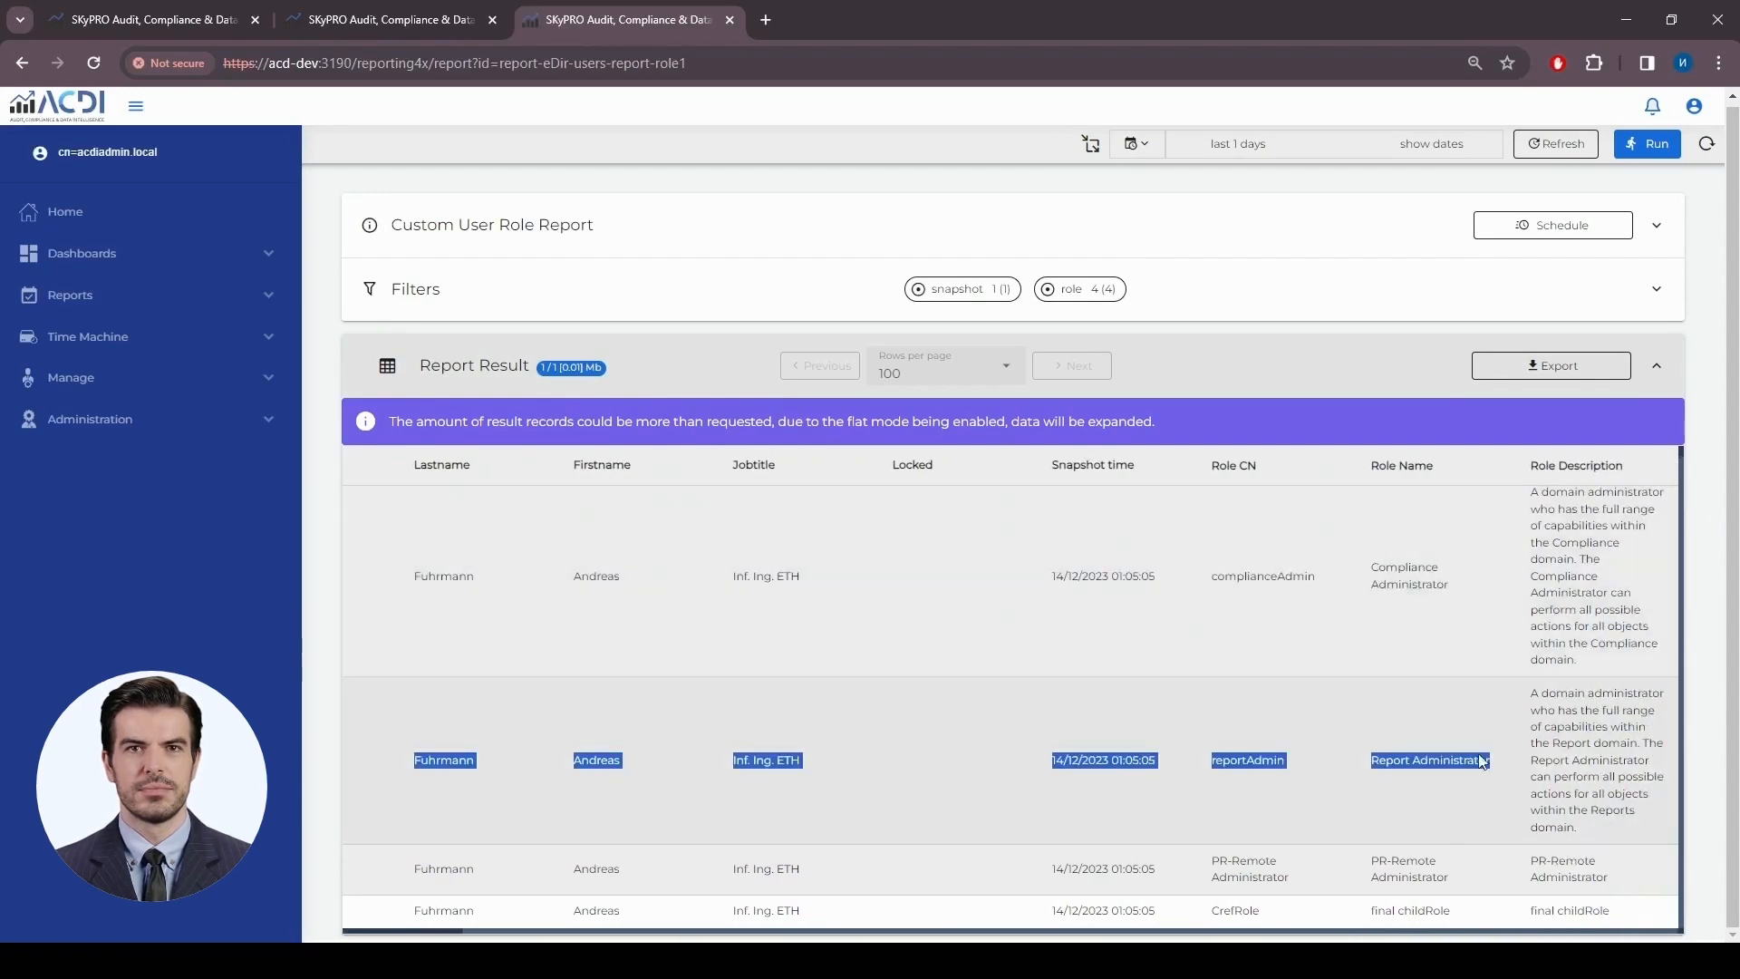
click(1477, 563)
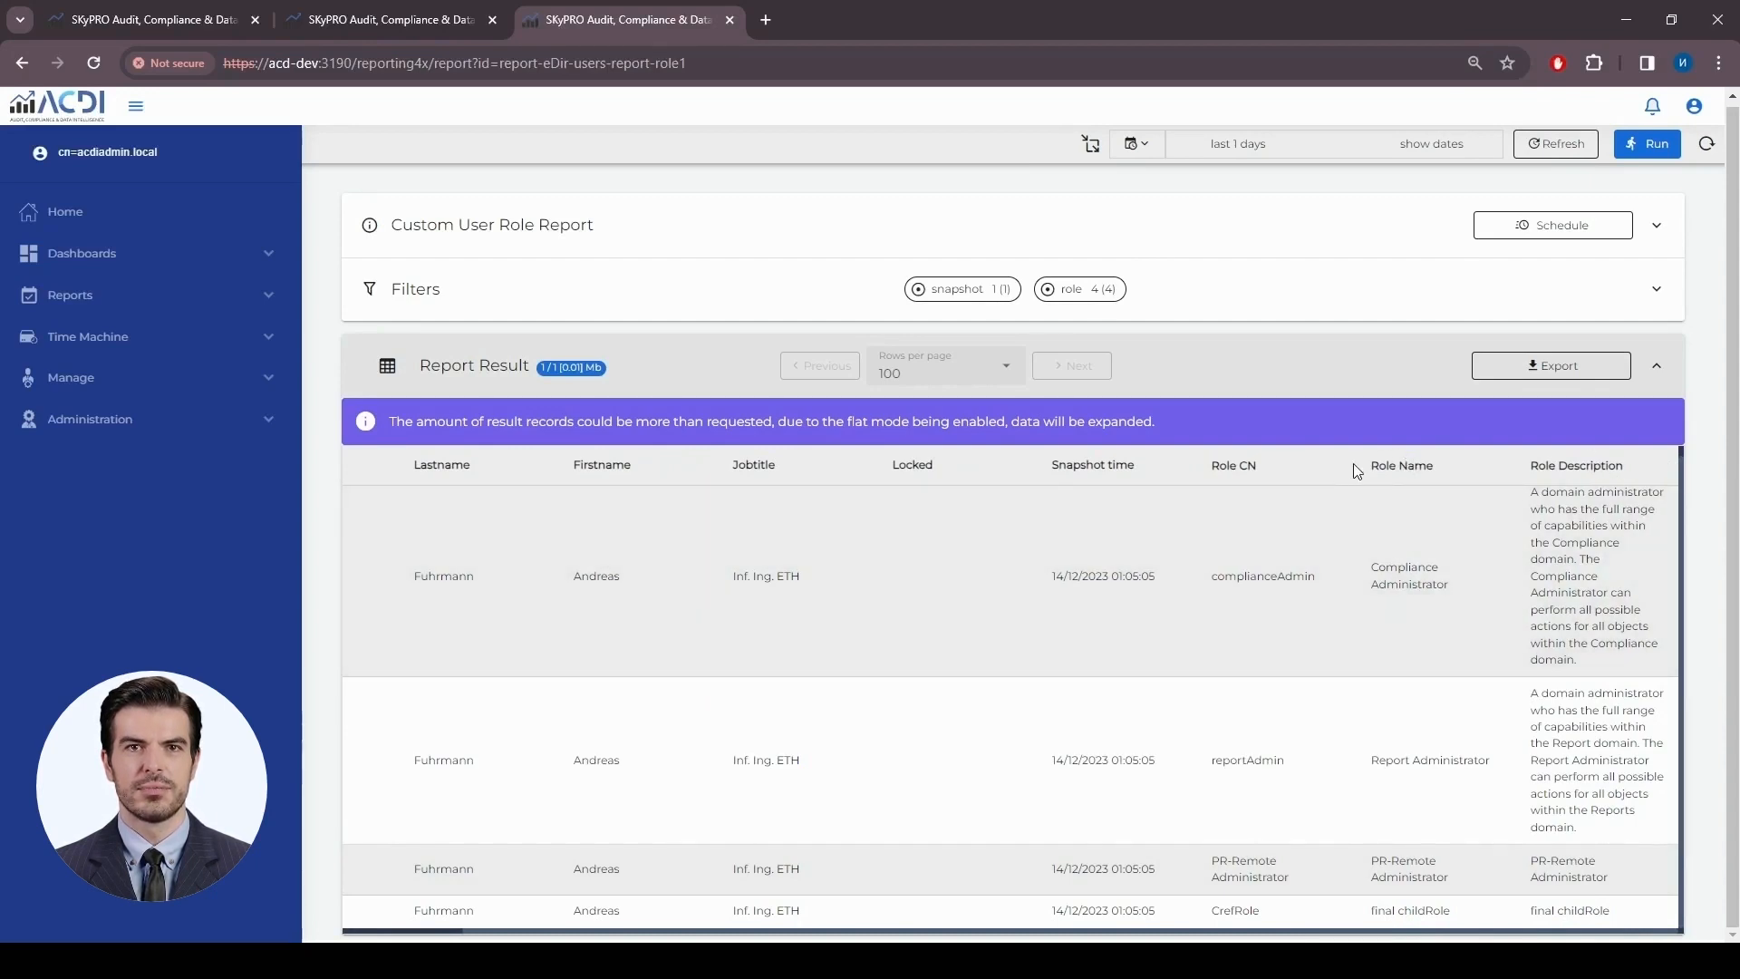
drag(1372, 465, 1596, 461)
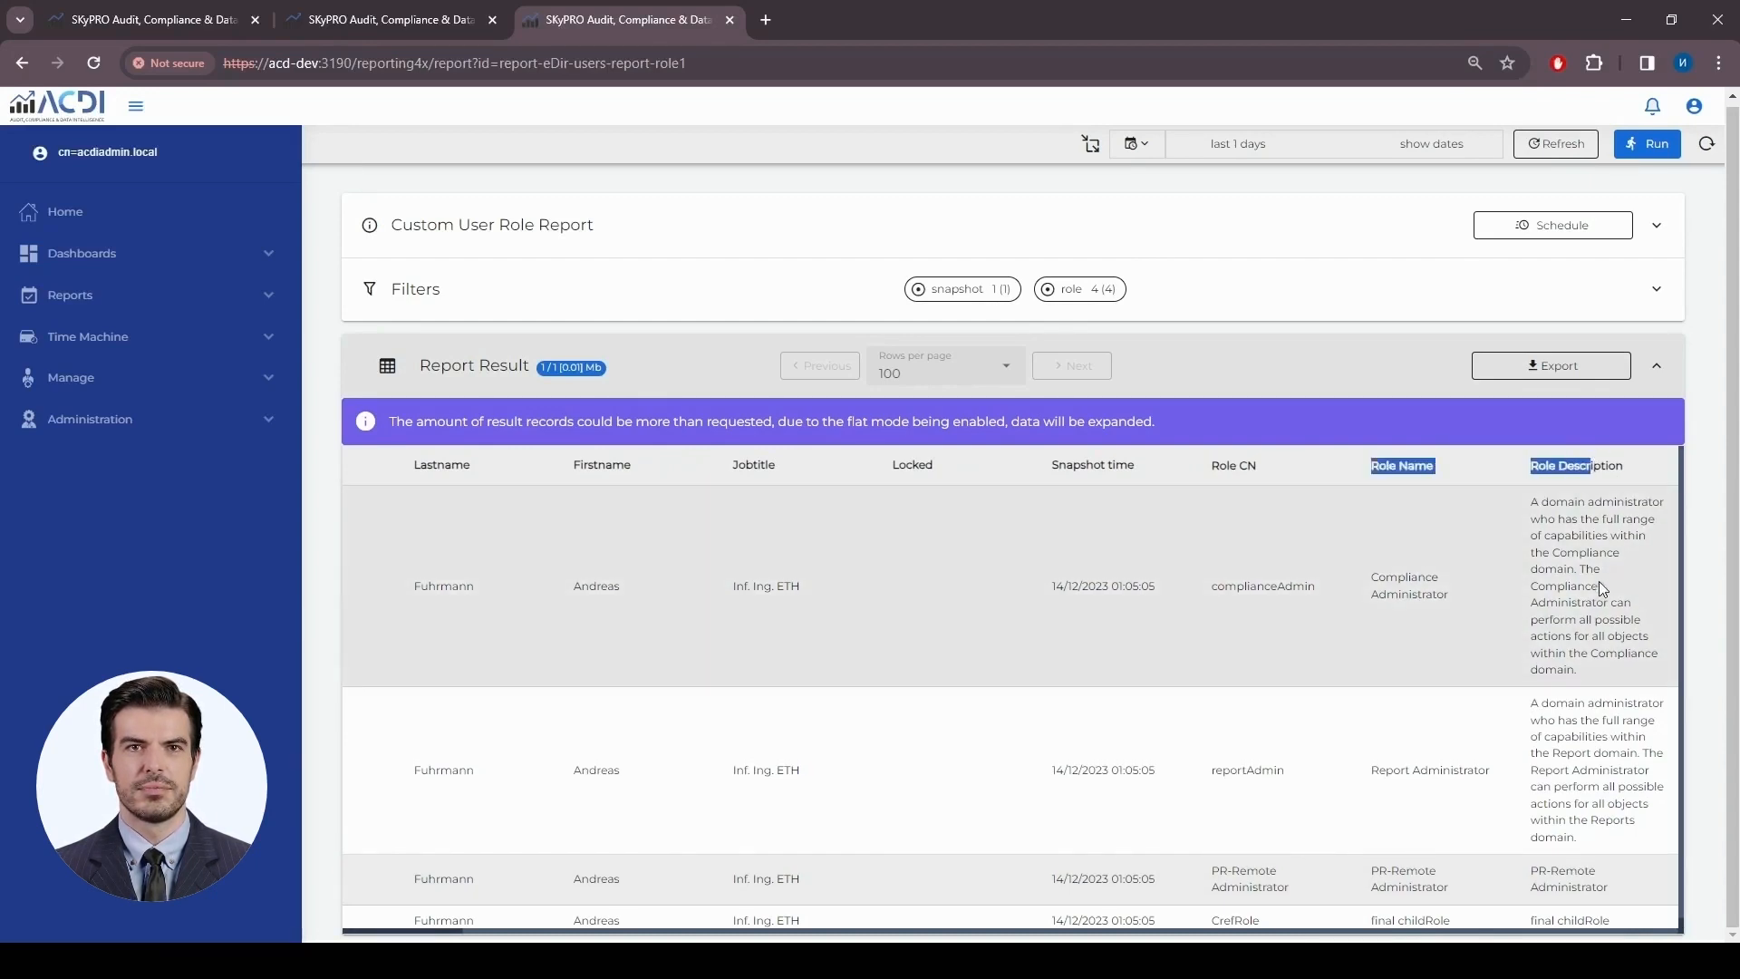
click(1470, 592)
scroll(1469, 593, down, 1)
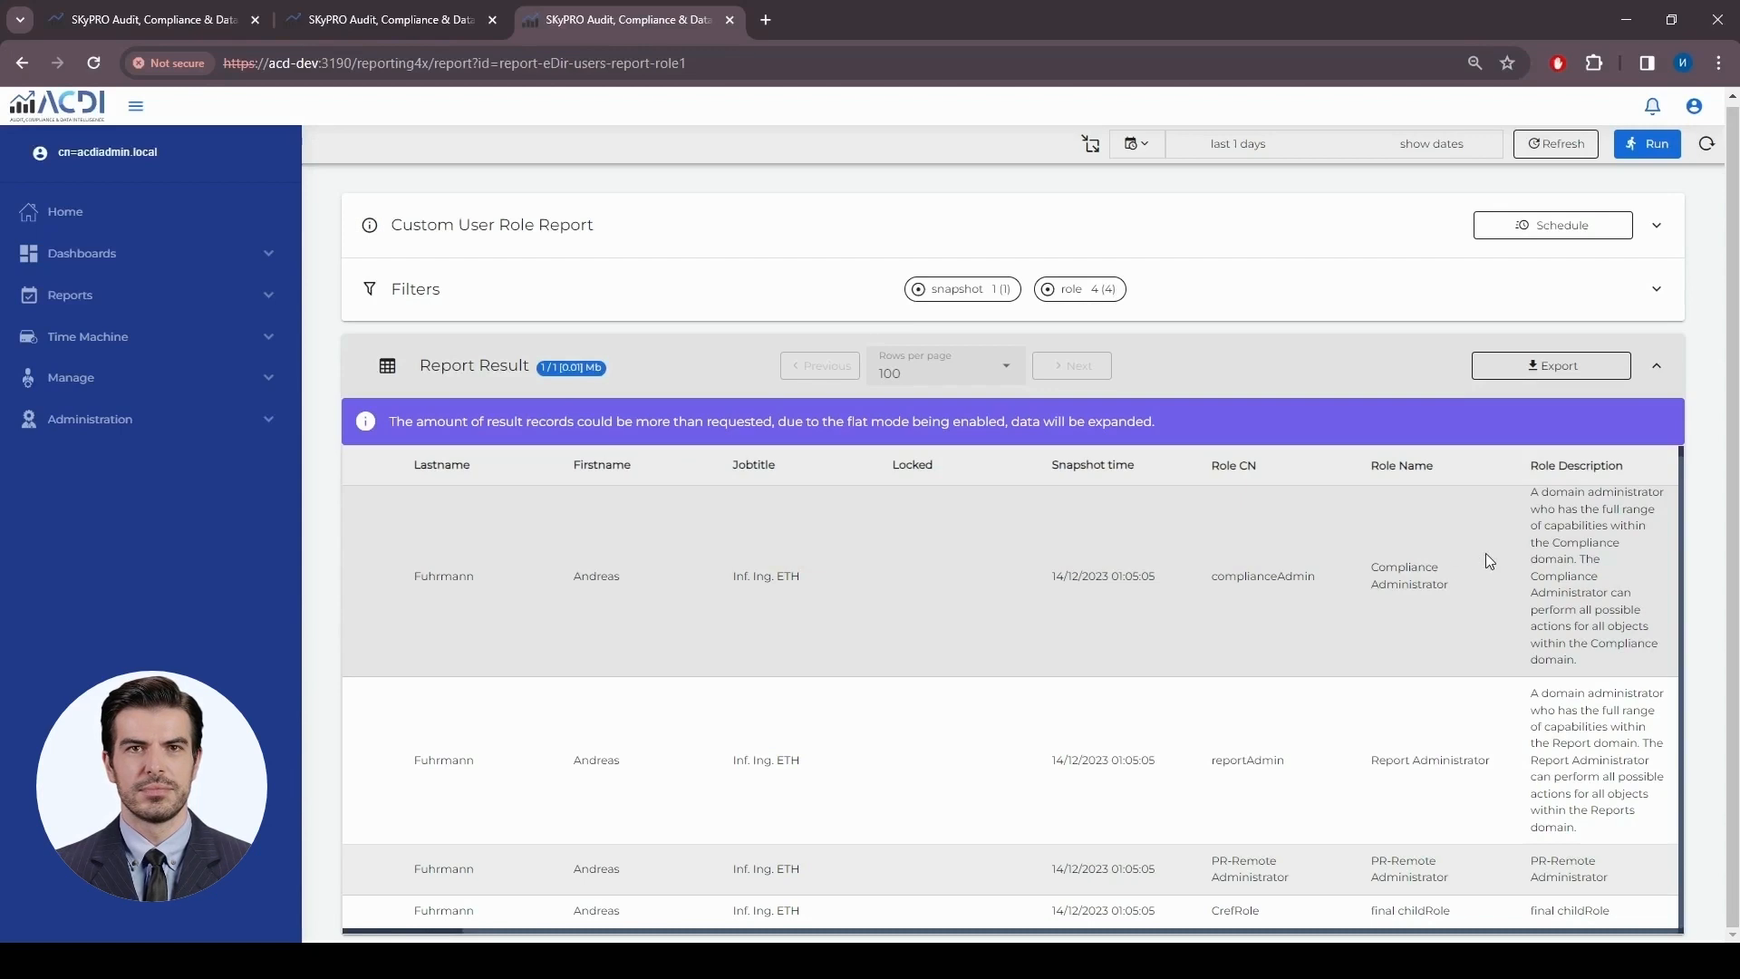
Search the History Browser for "test", open the user object beginning with test_ and filter its attributes by "nrf"
click(448, 25)
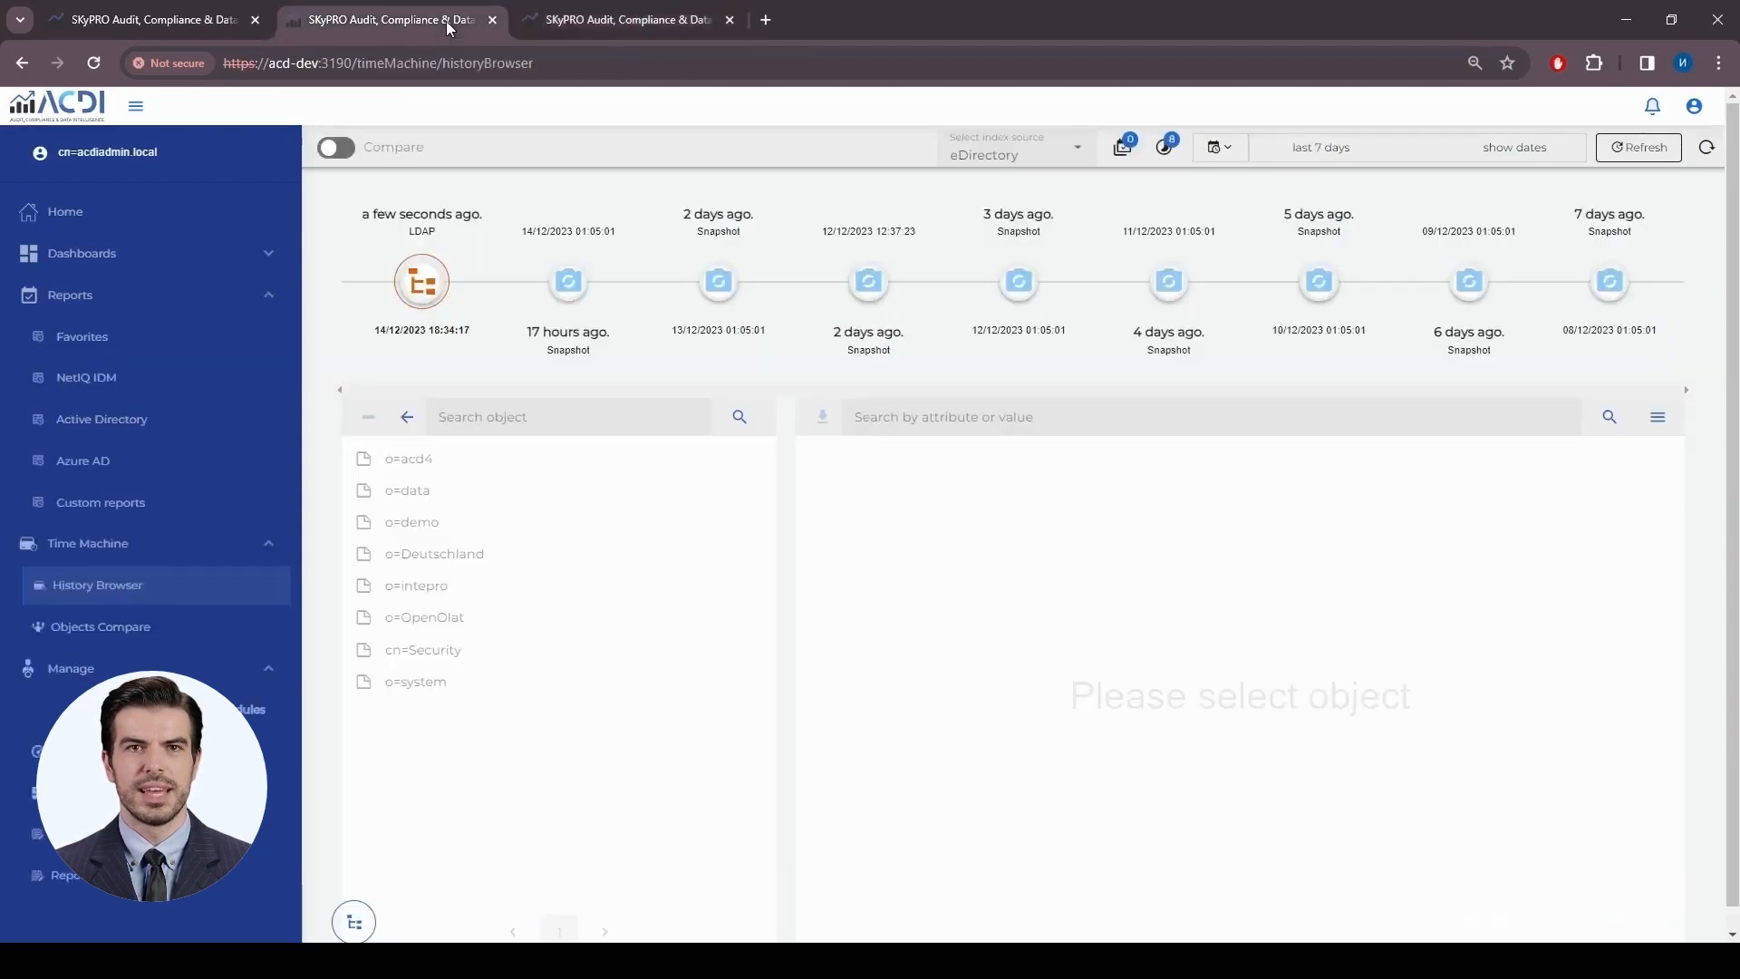
click(537, 421)
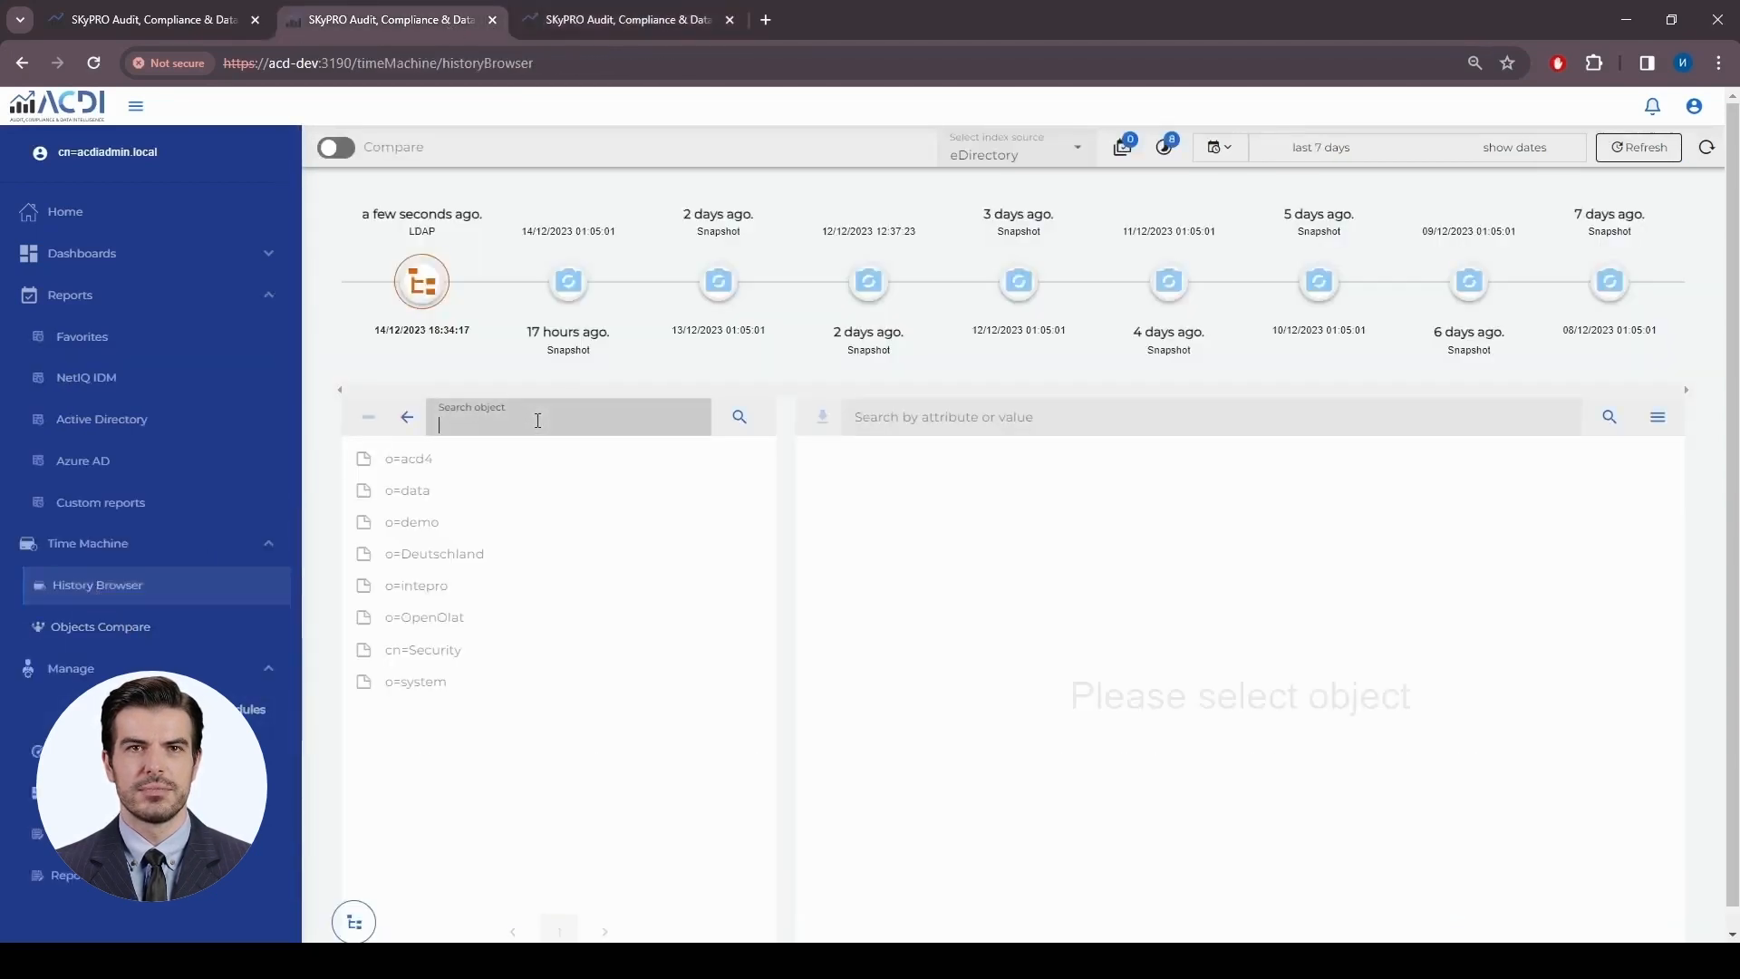
text(test)
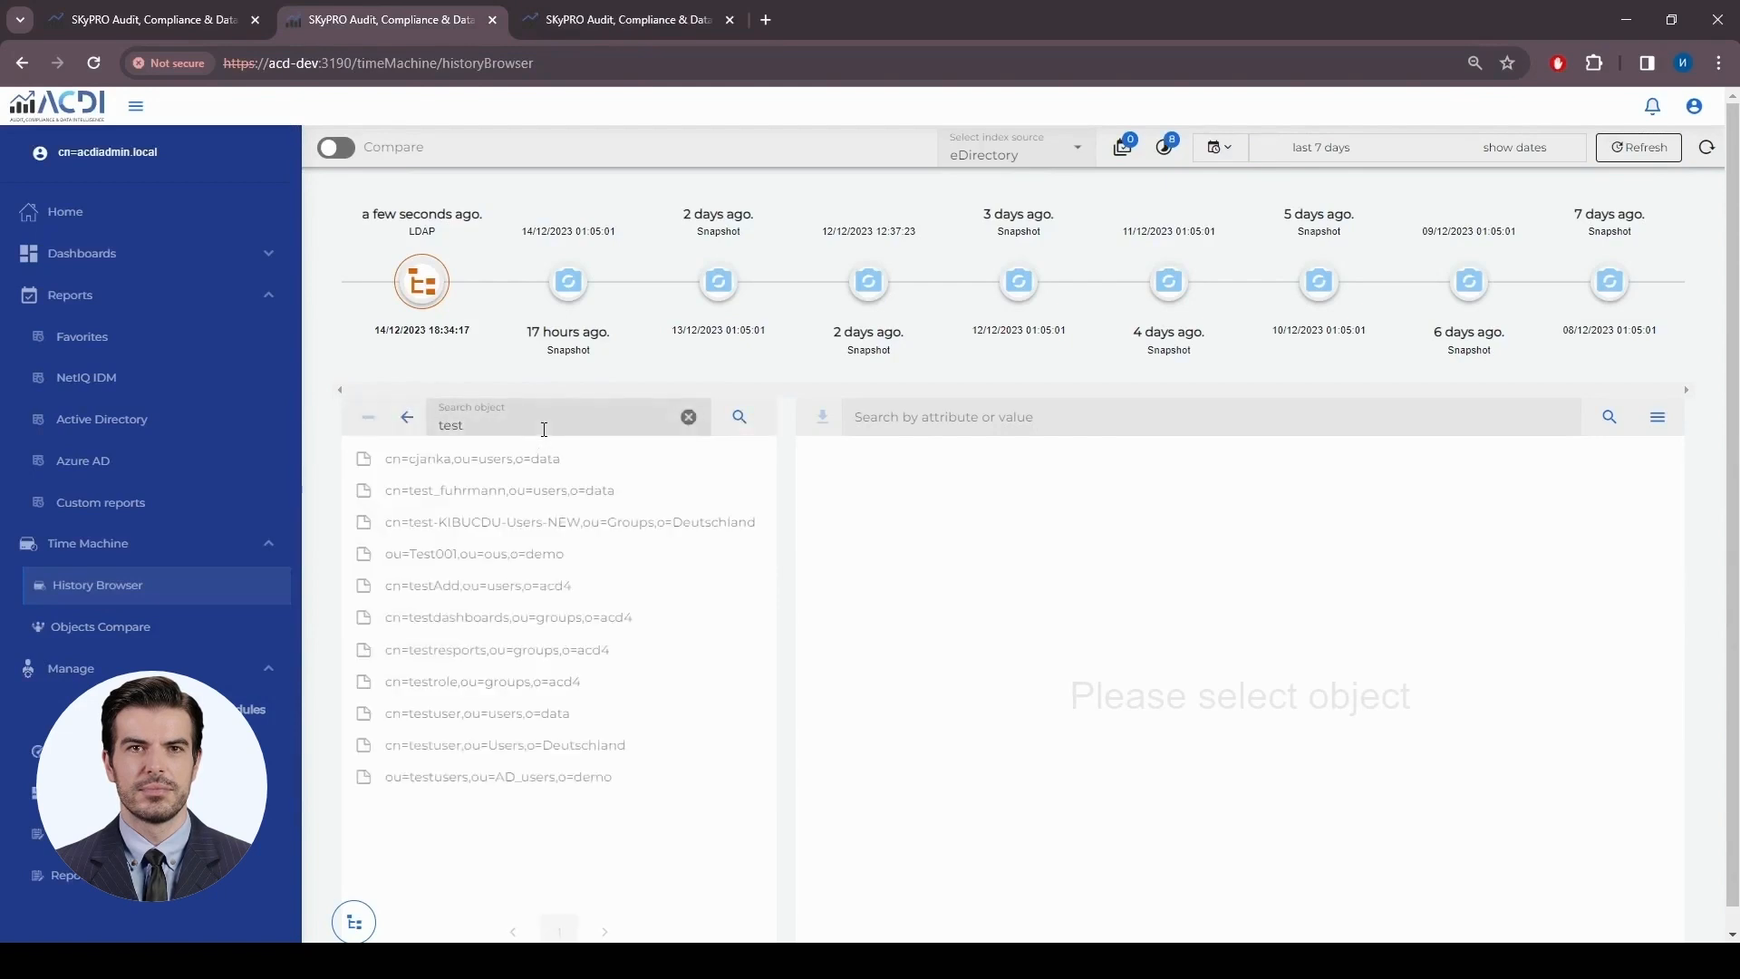
click(533, 492)
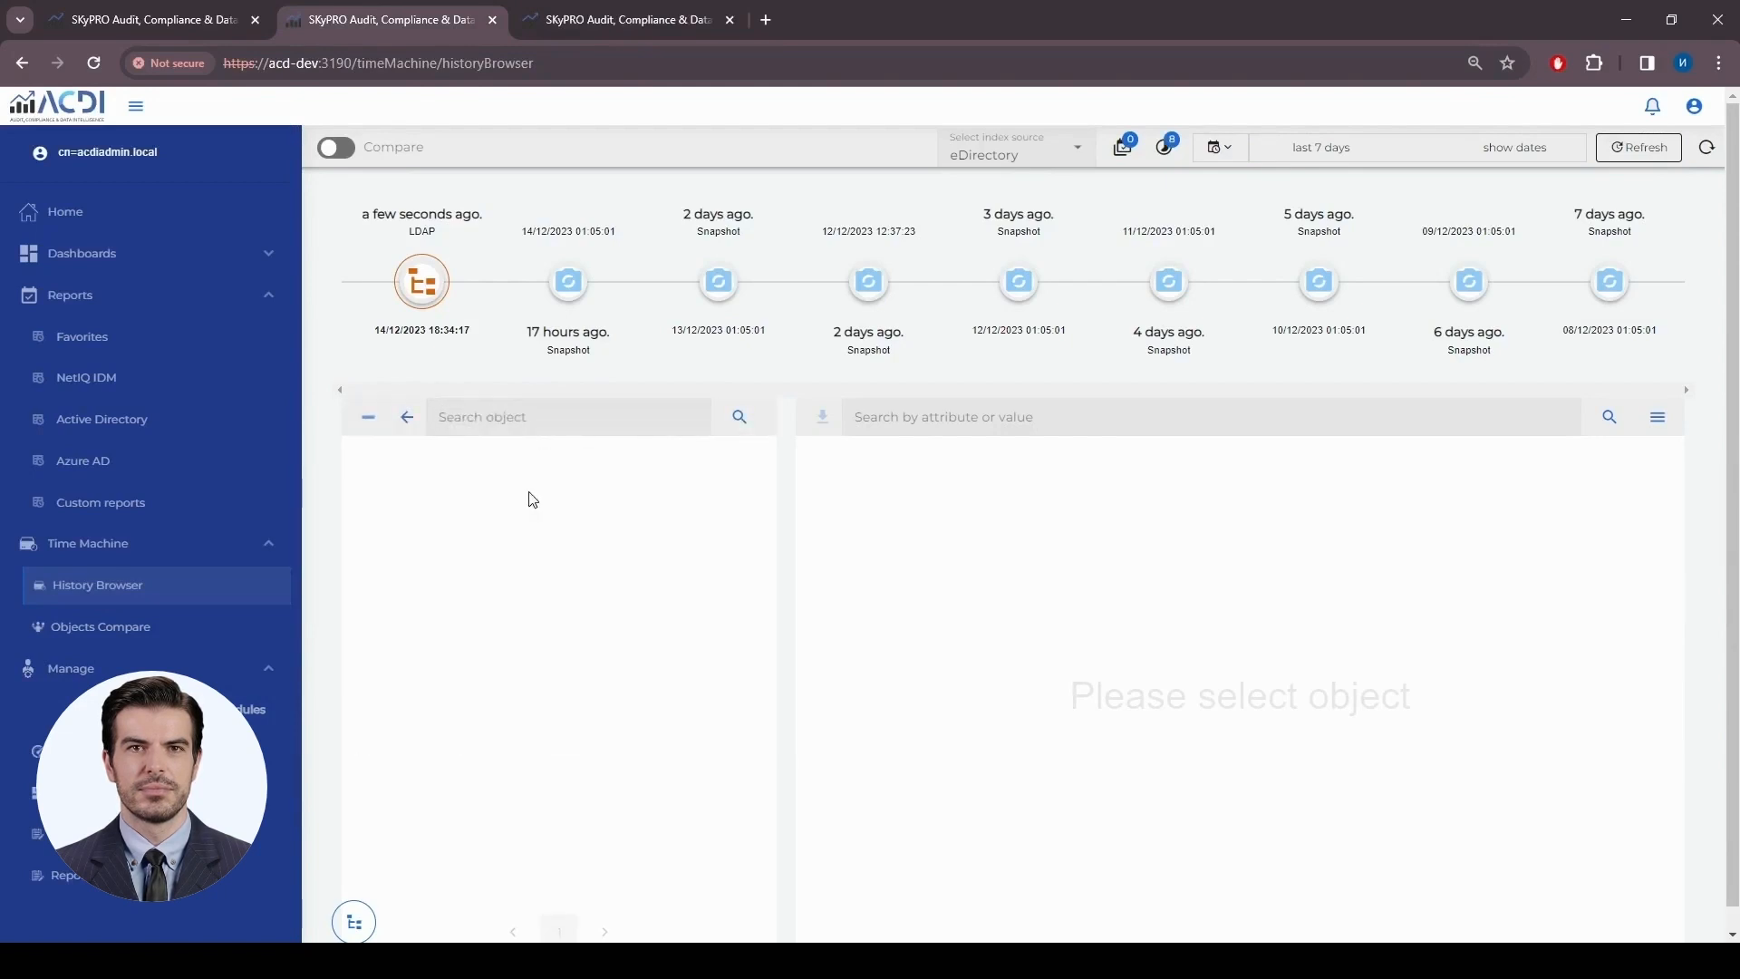
click(1090, 418)
text(nrf)
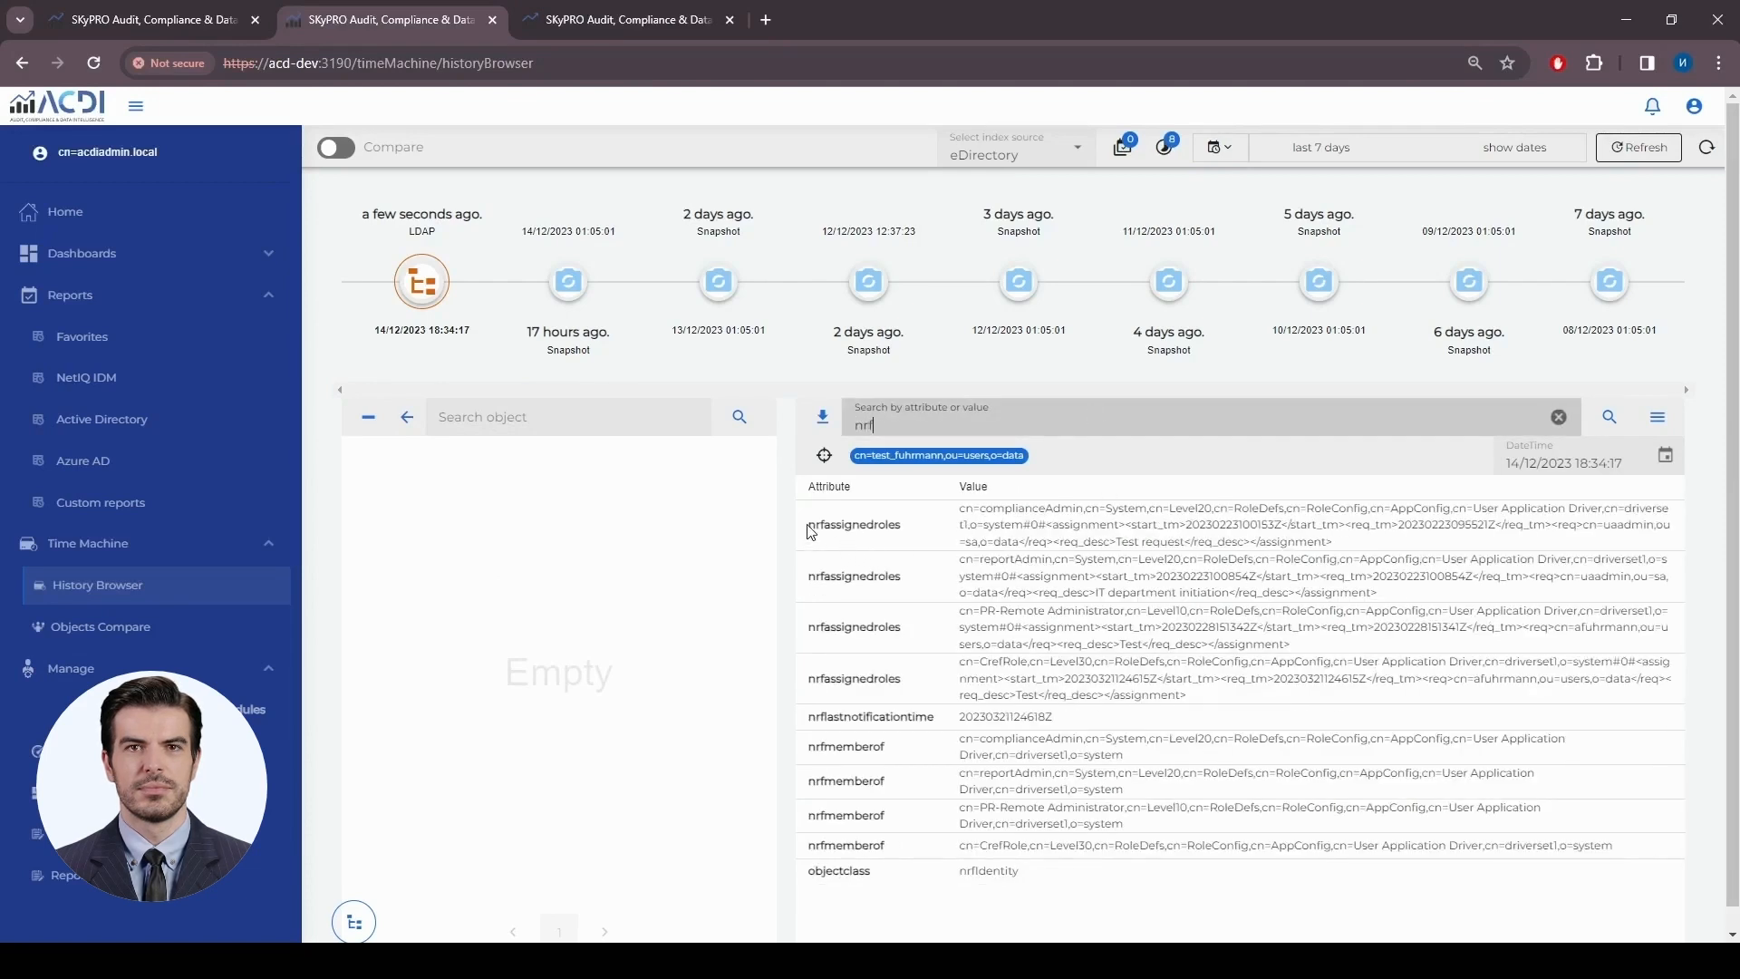
Examine the complianceAdmin value of the nrfassignedroles attribute, comparing the role DN with the assignment data after it
drag(810, 526, 904, 527)
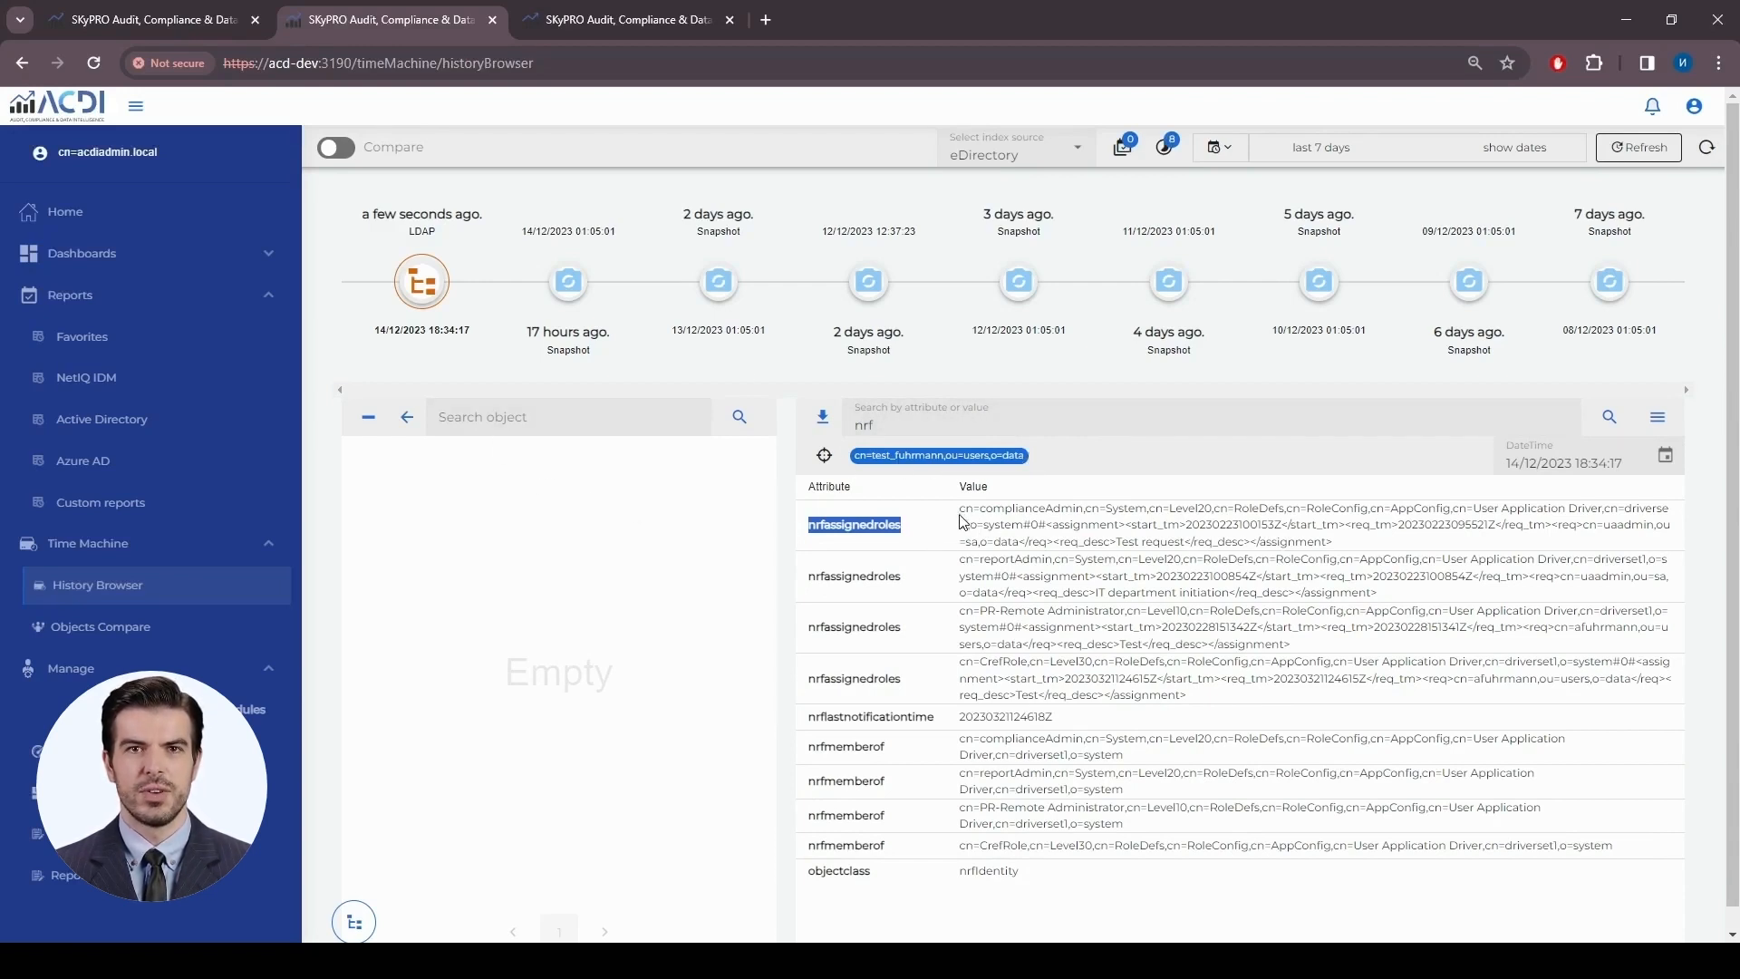
drag(962, 515, 1339, 549)
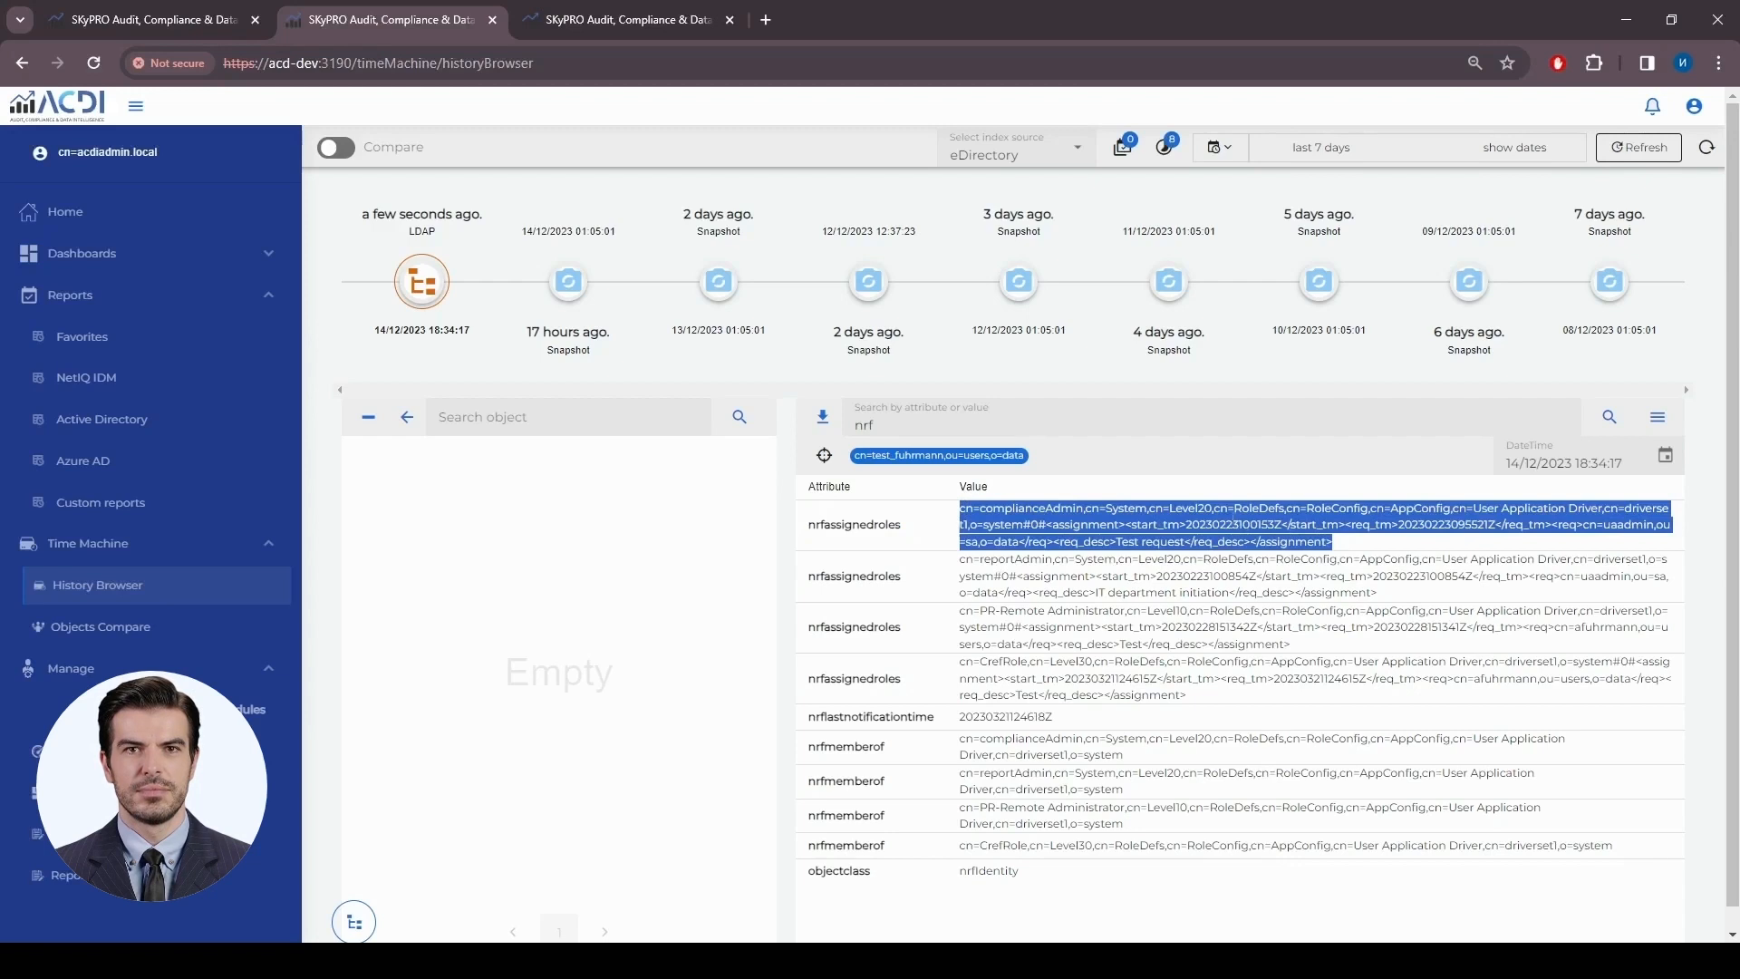
click(1074, 524)
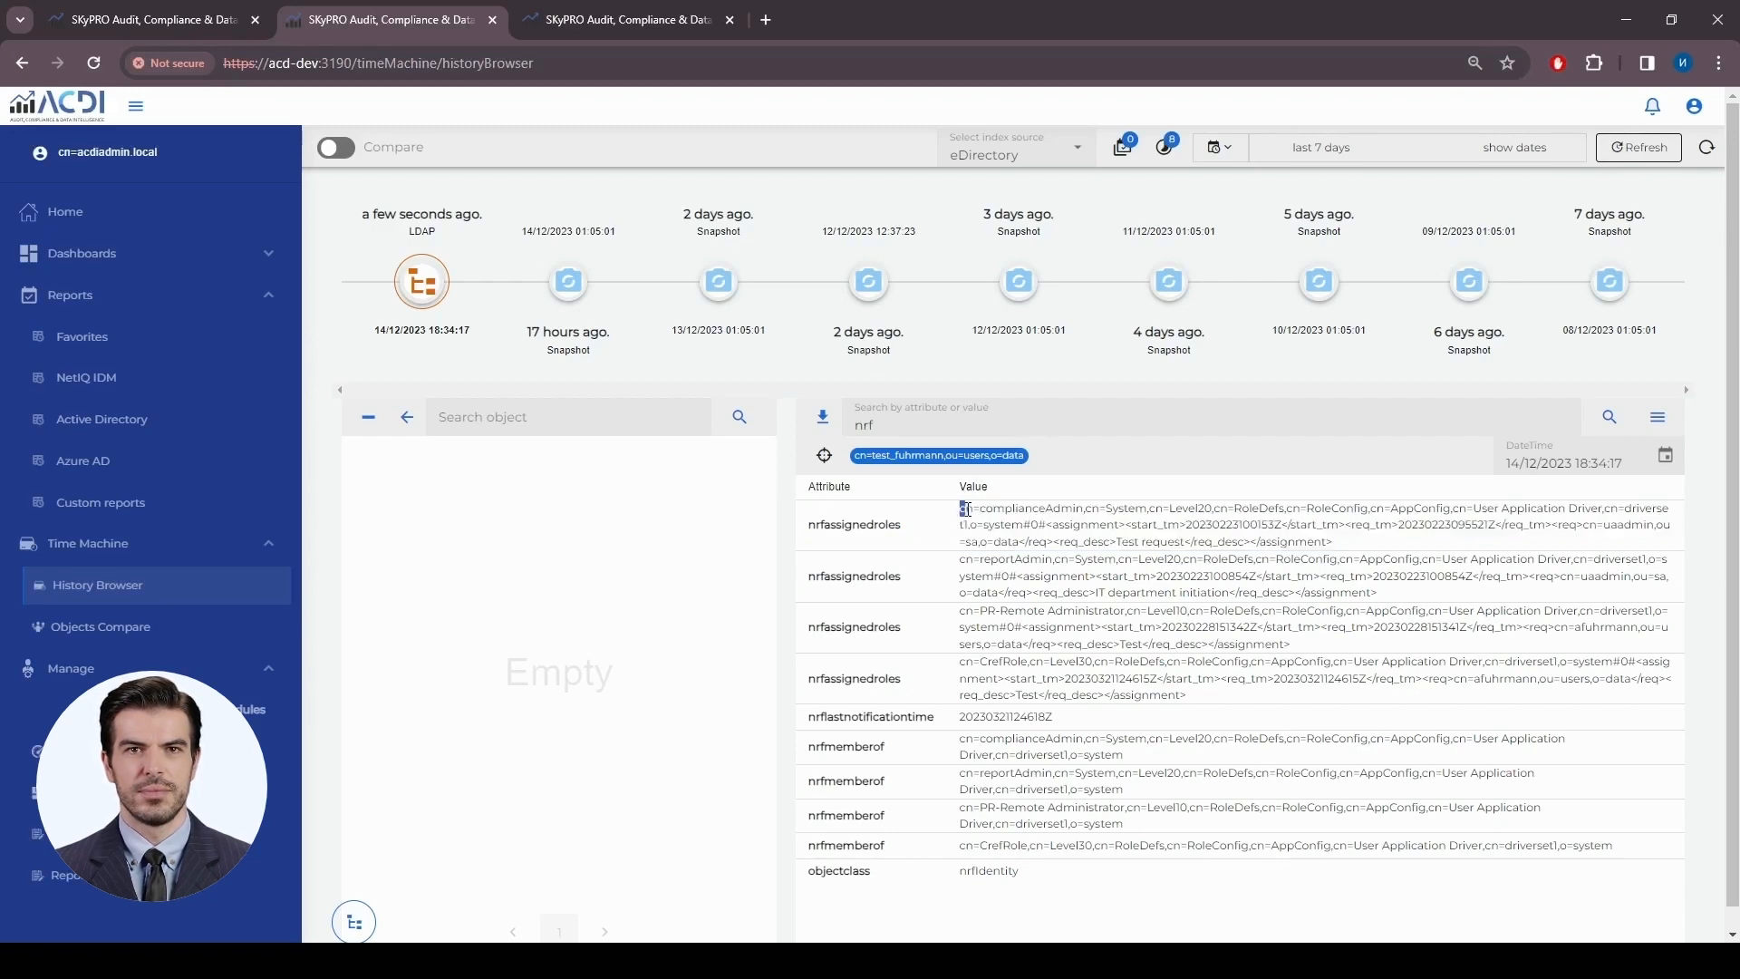
drag(967, 509, 1025, 524)
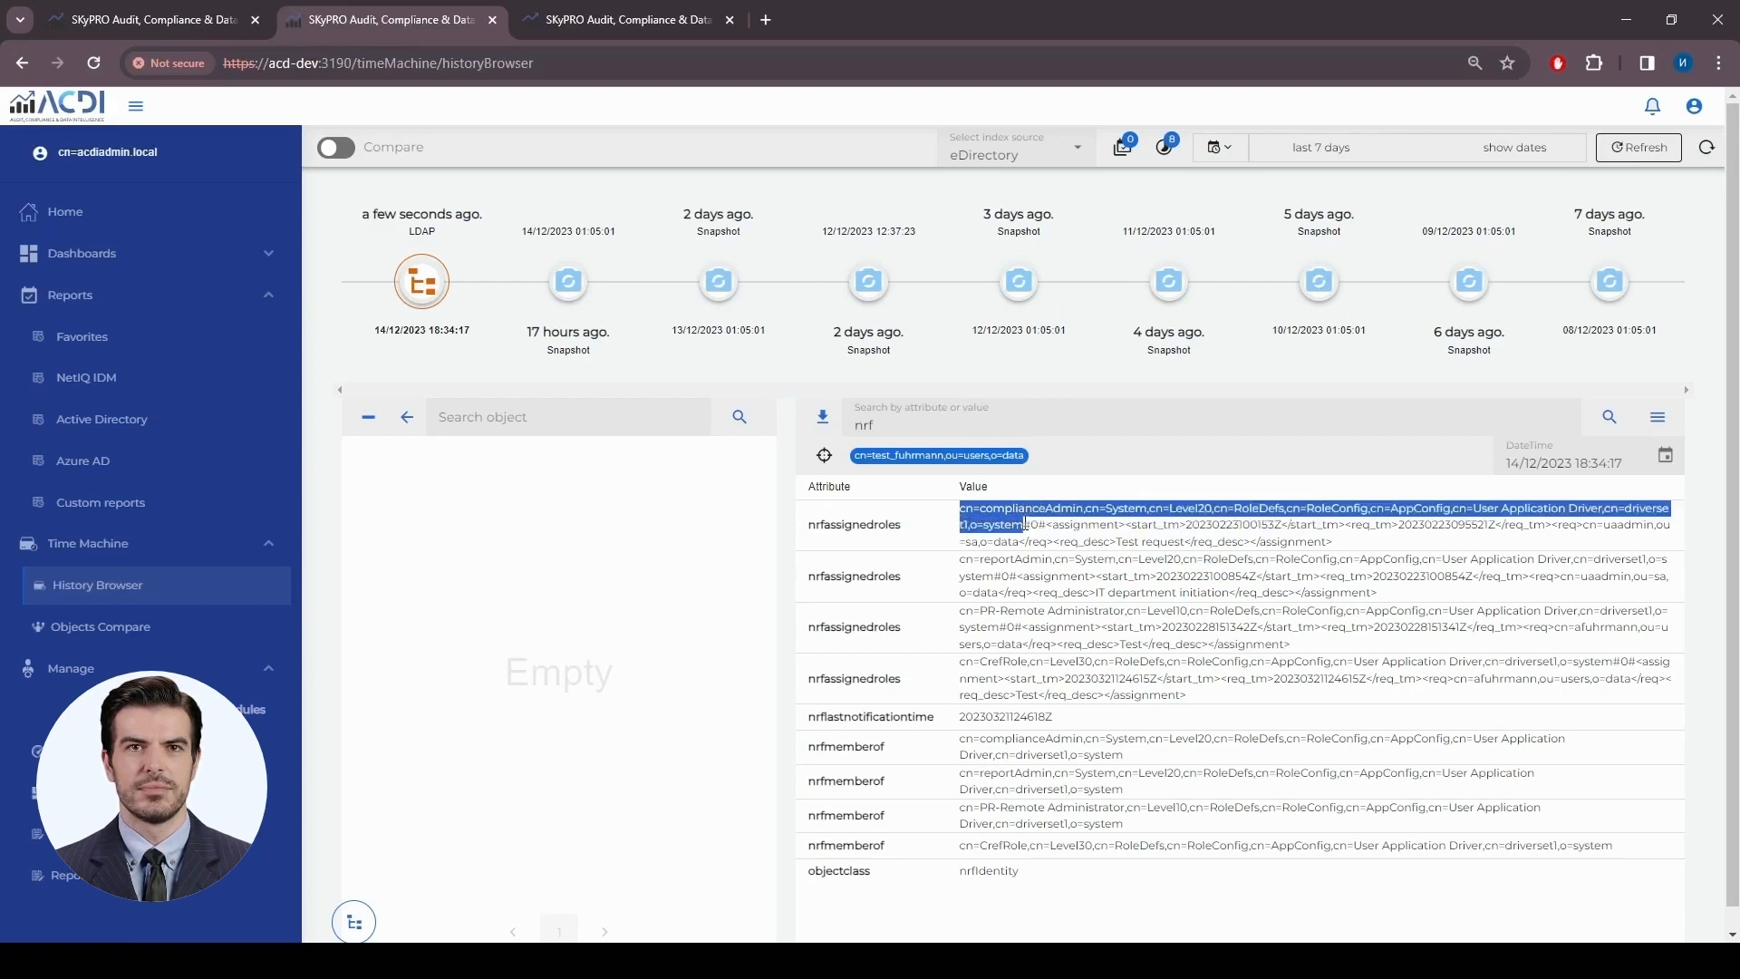
click(1018, 529)
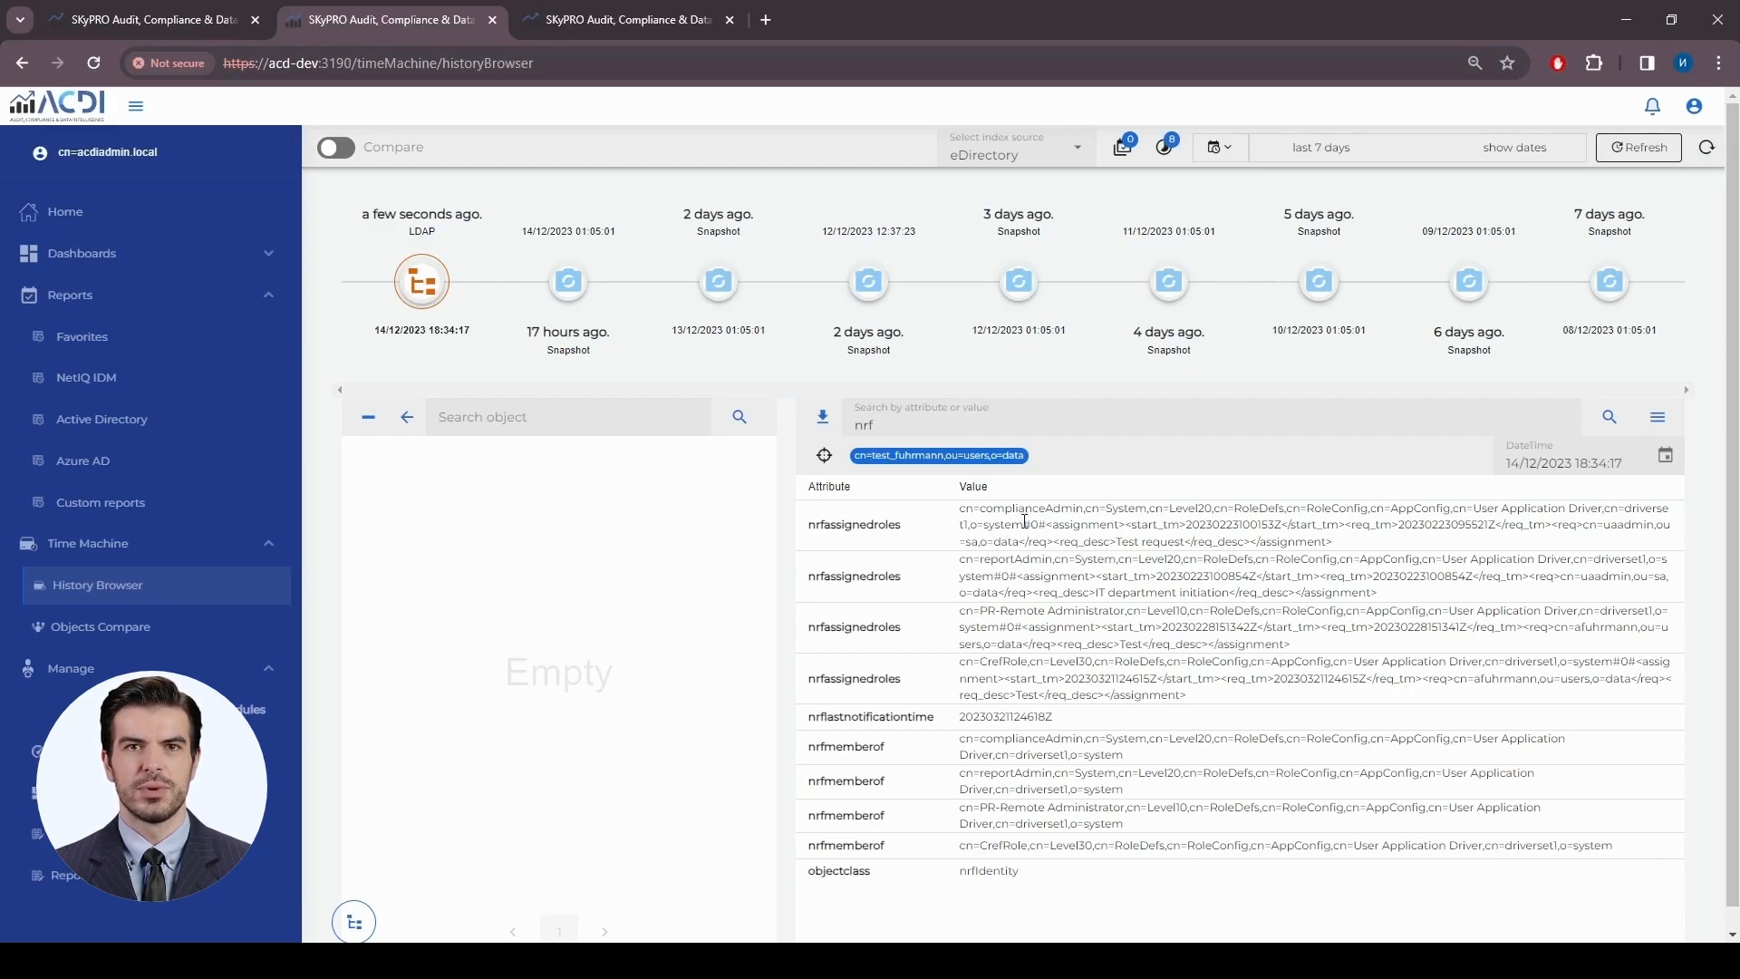
drag(1024, 527, 960, 507)
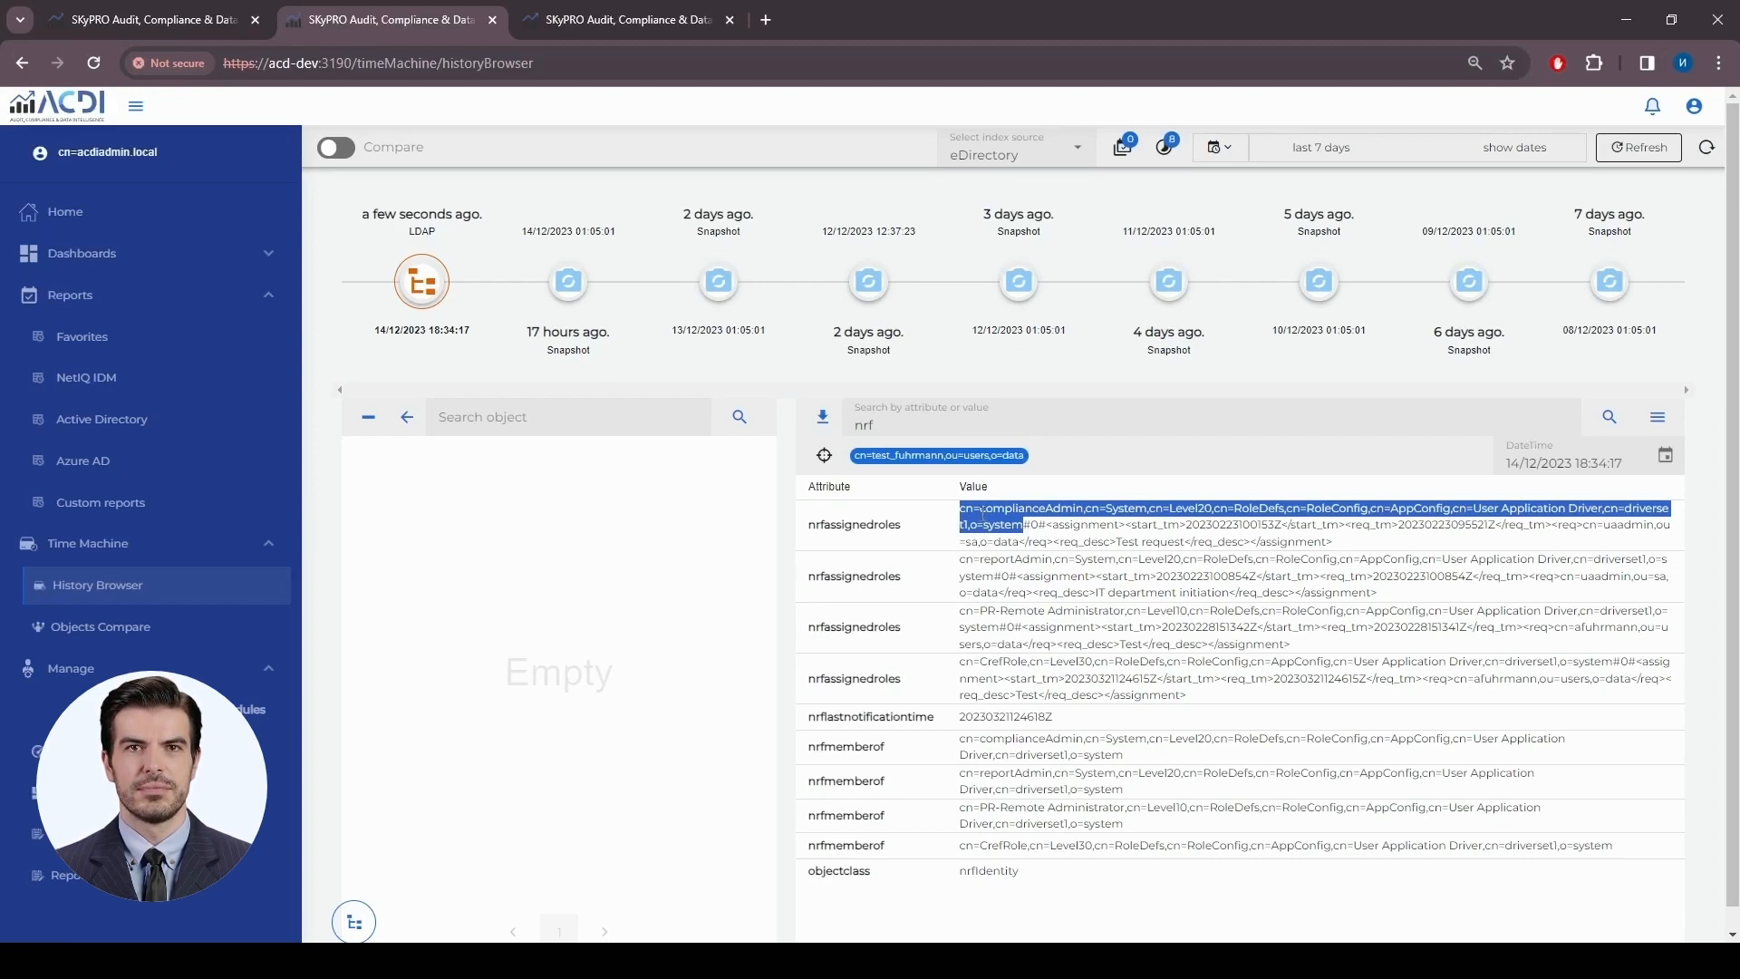
click(1005, 518)
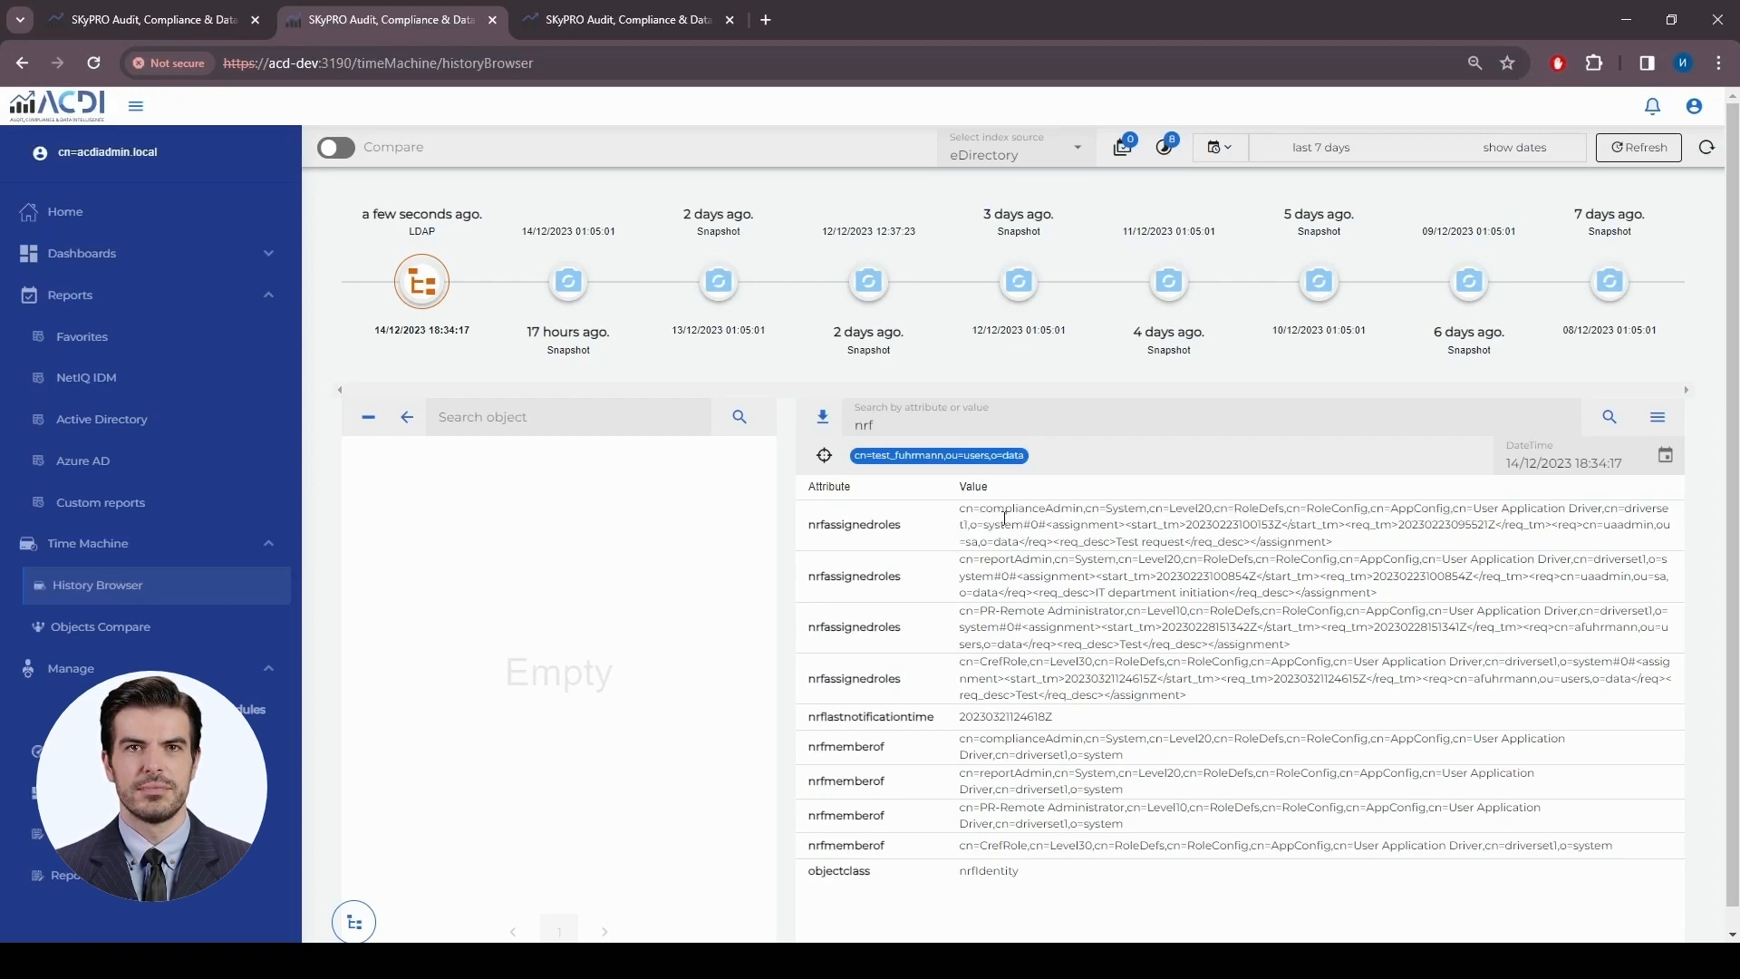
Set the link query type of the role entity's Relation [0] to regex in the report editor
click(187, 24)
click(834, 309)
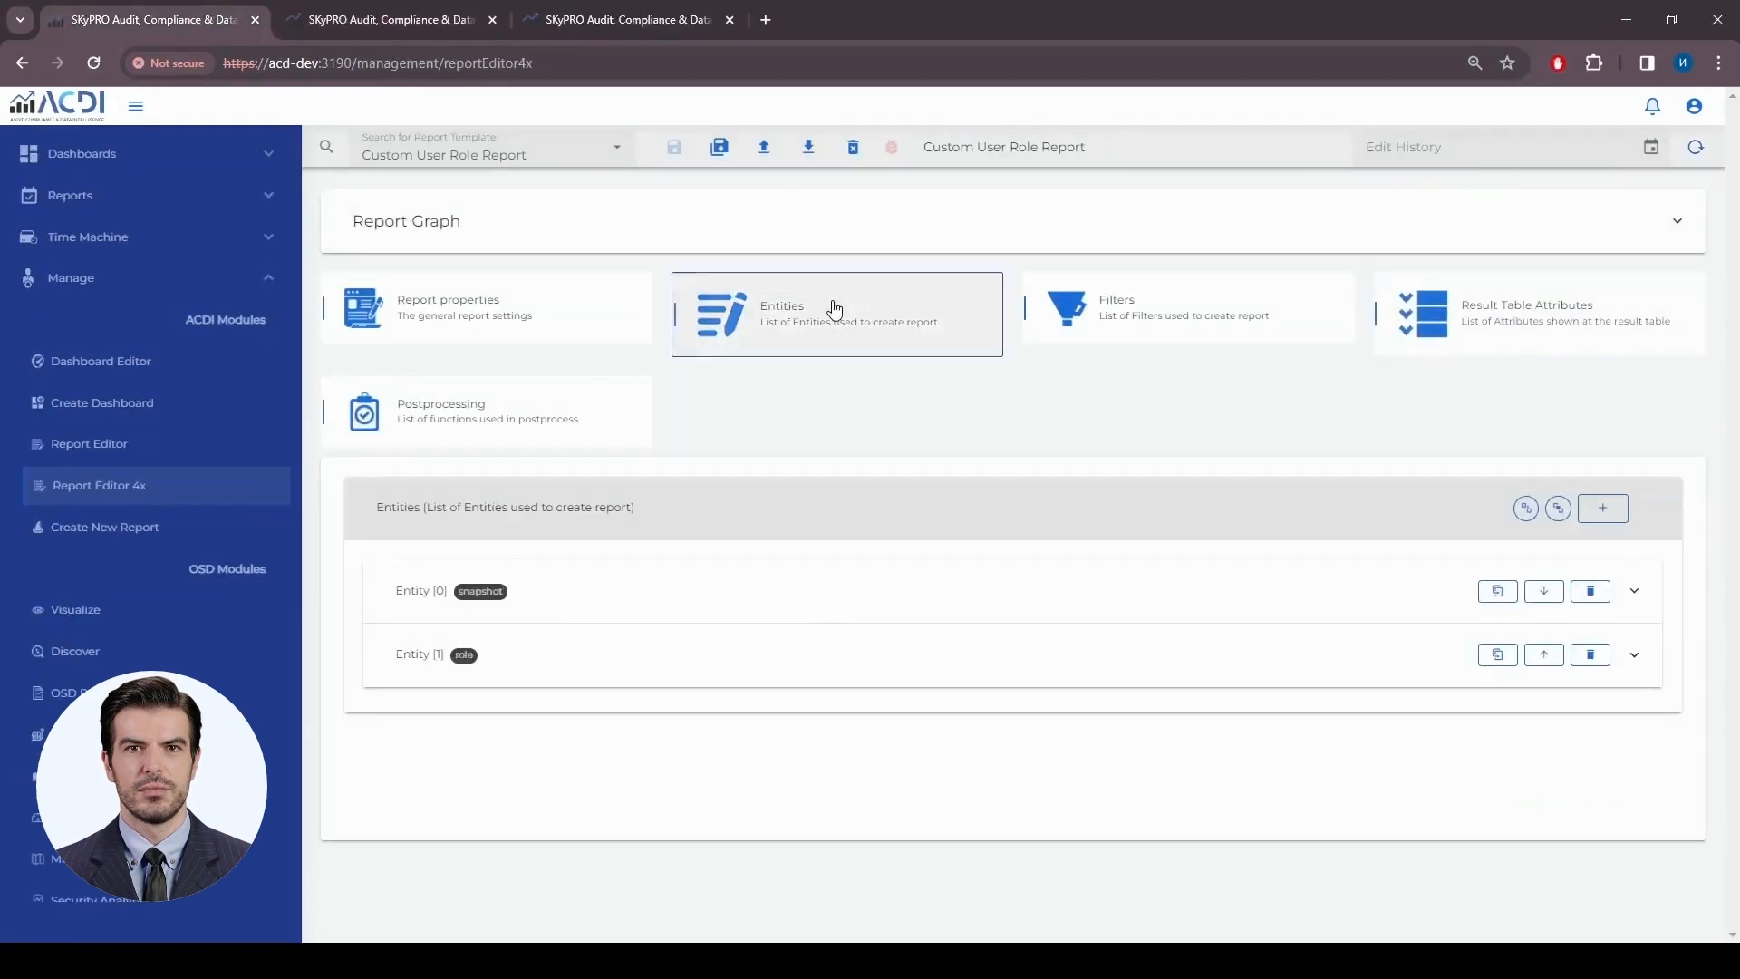
click(765, 658)
scroll(767, 649, down, 2)
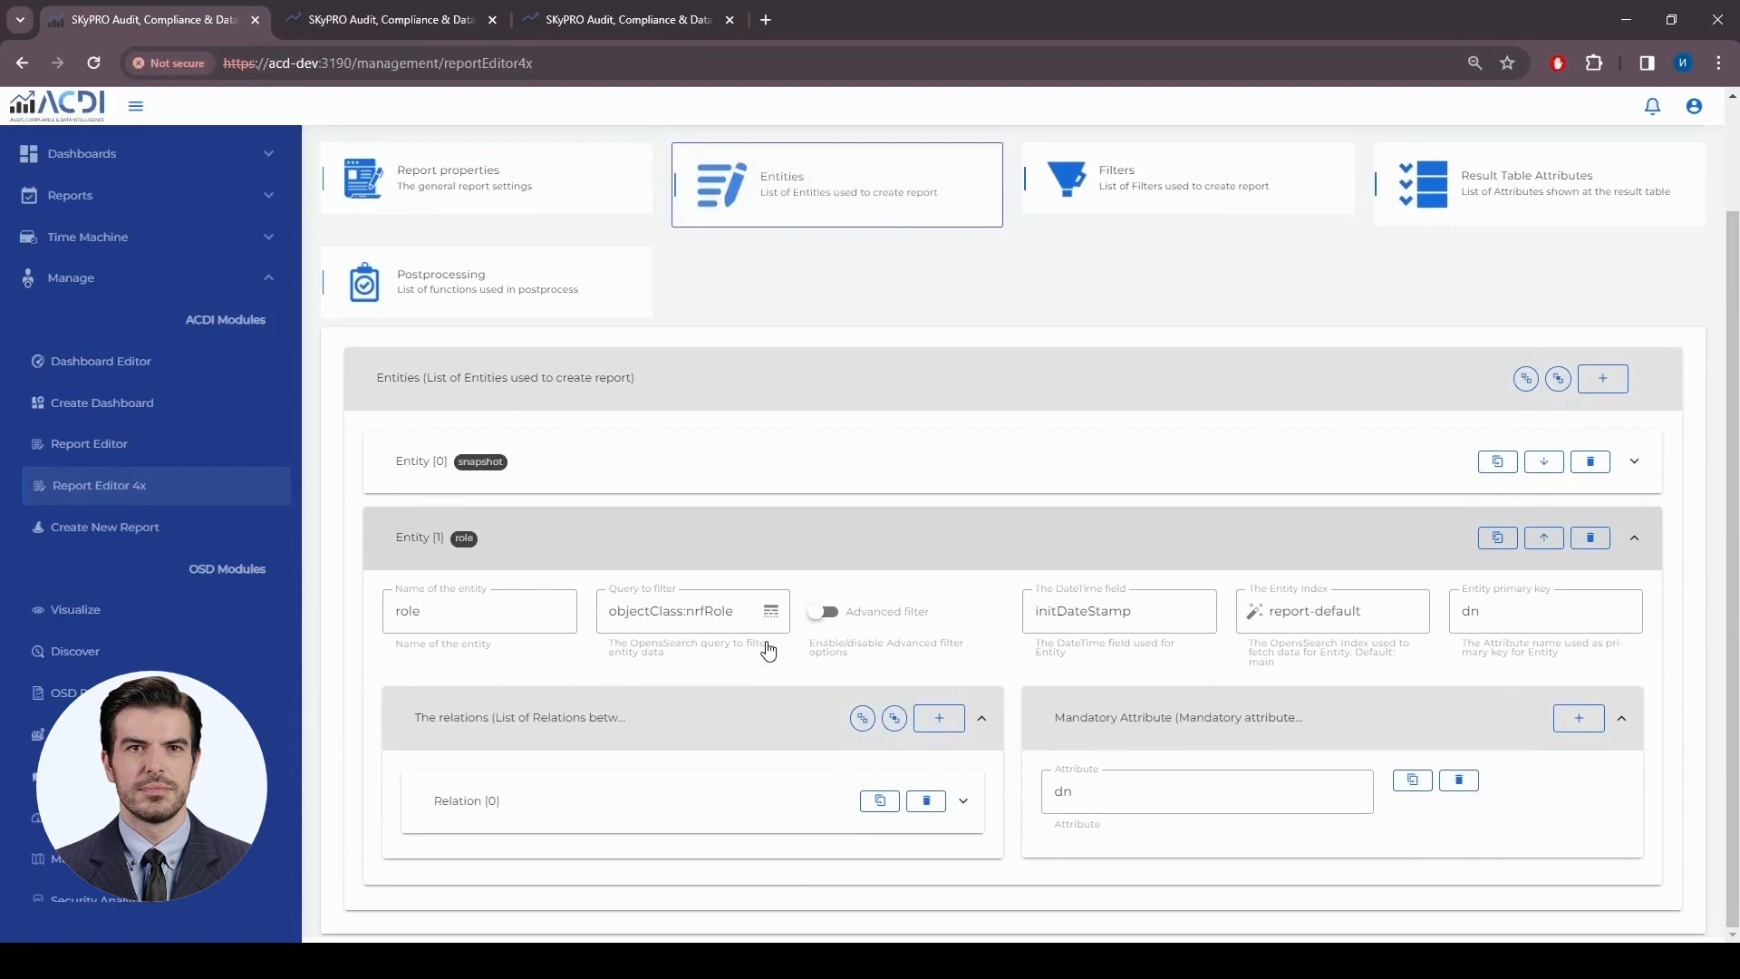
click(692, 781)
scroll(686, 599, down, 3)
scroll(687, 599, down, 1)
click(508, 673)
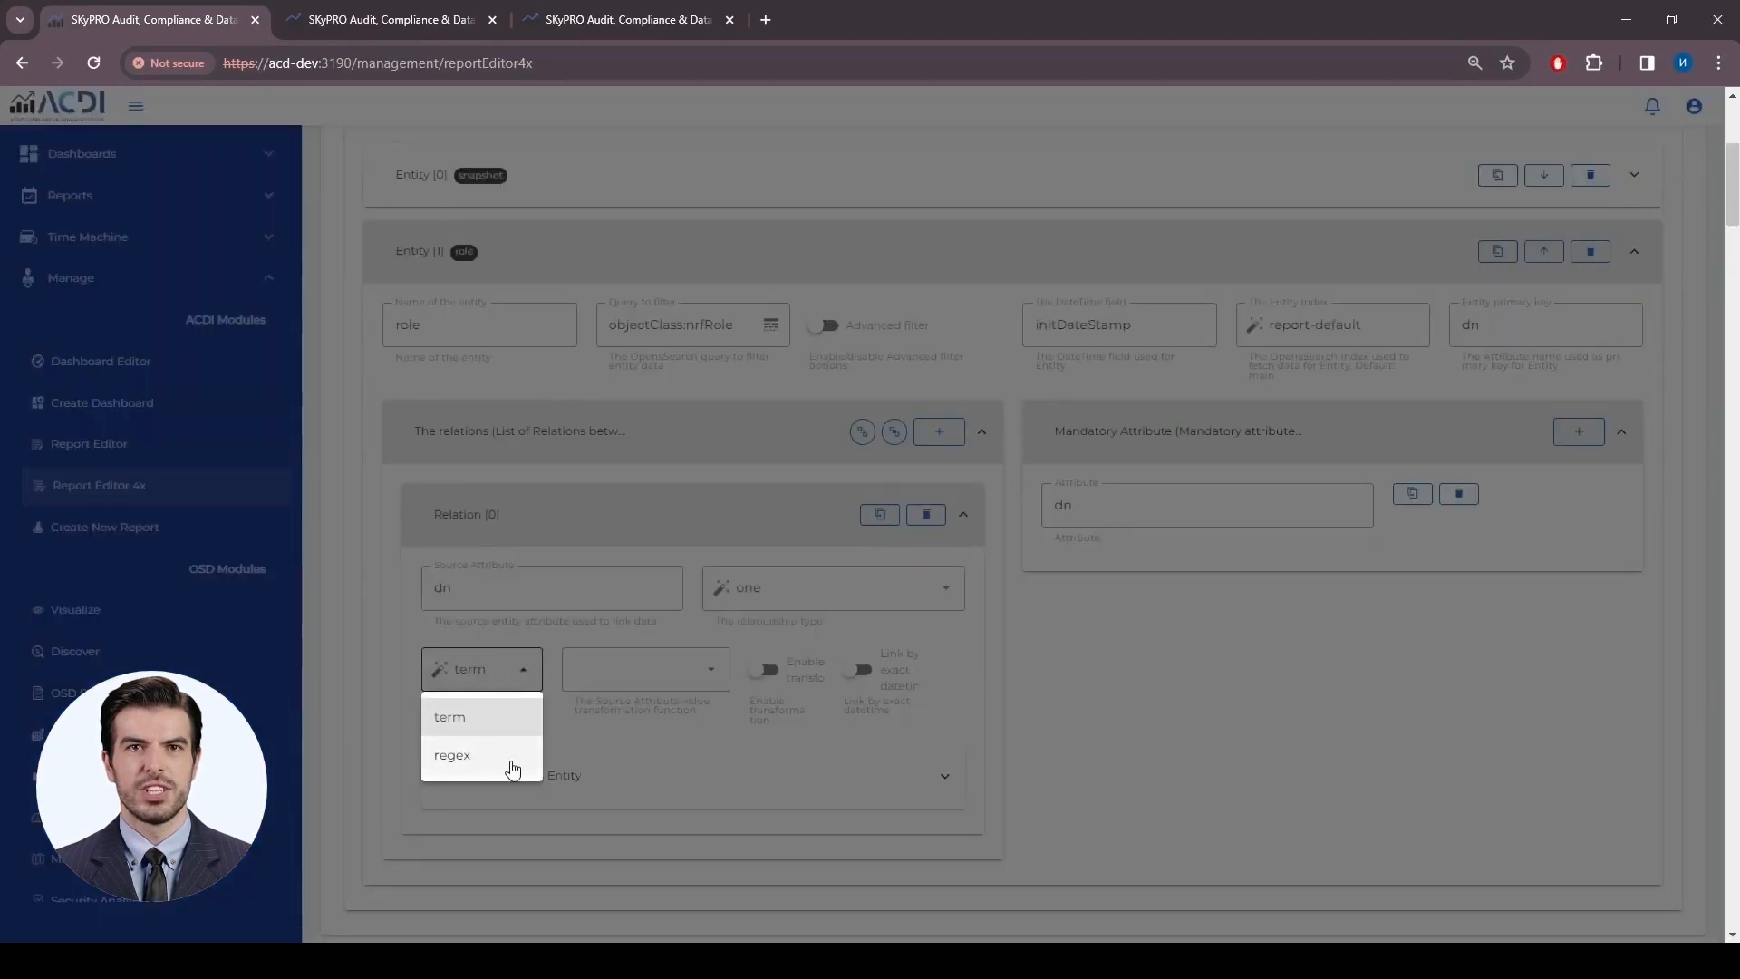
click(453, 756)
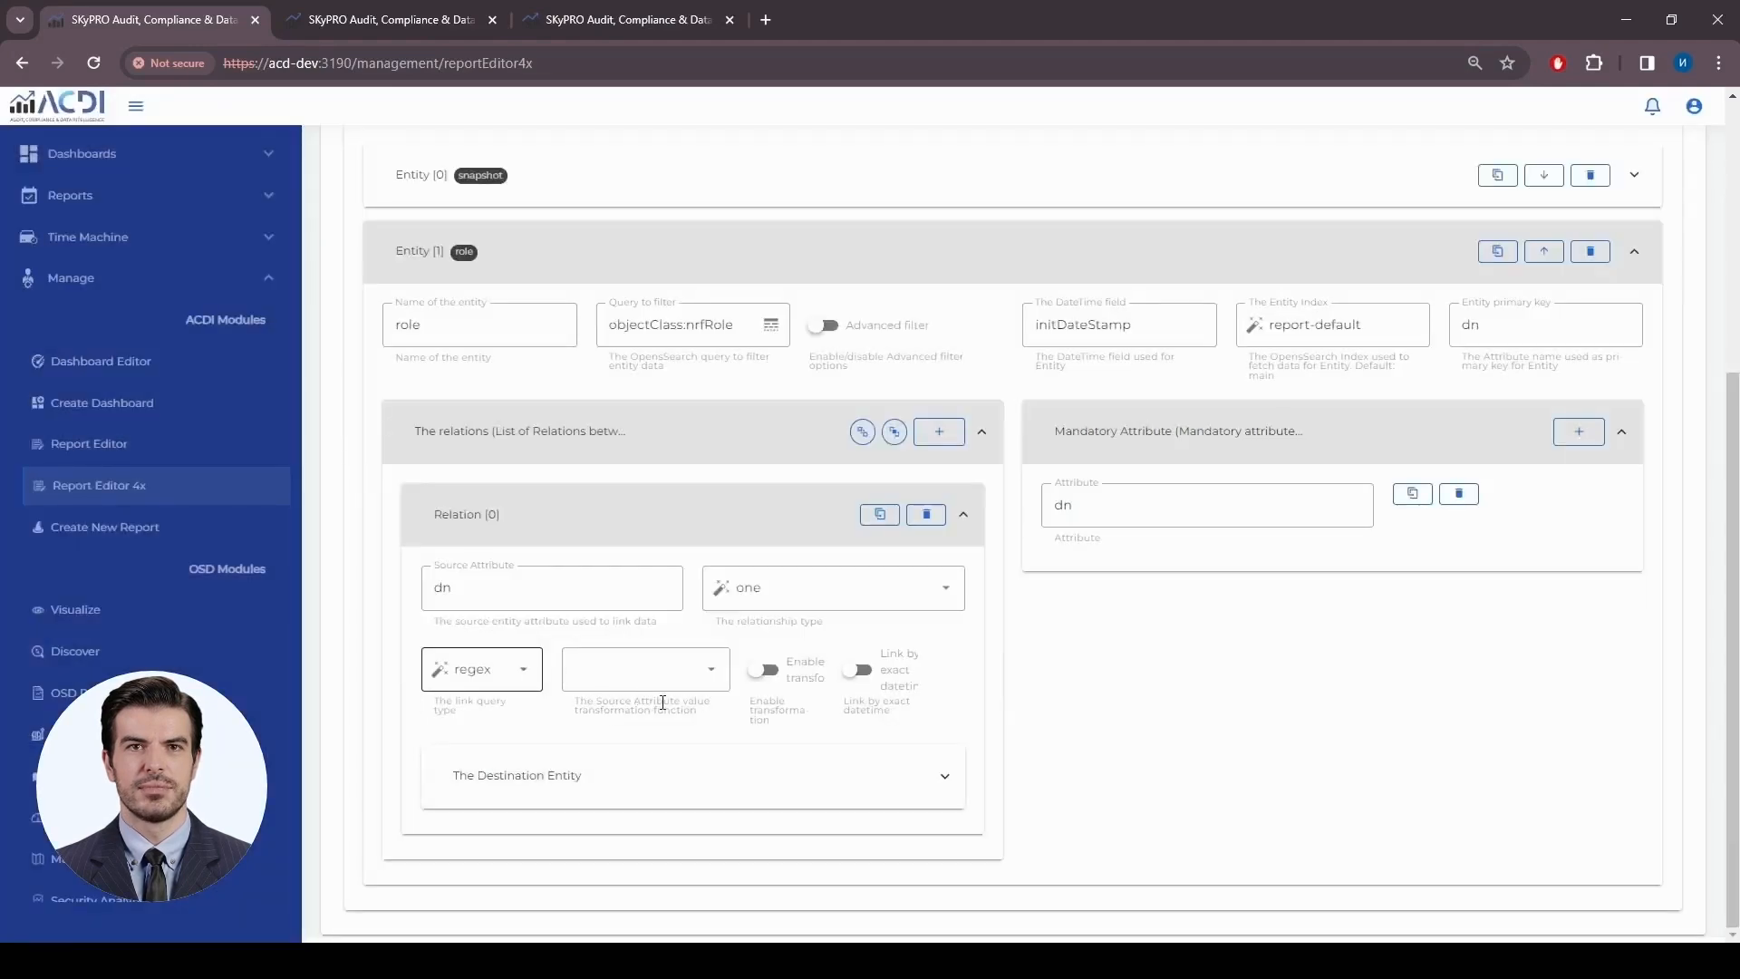
Add a postprocessing function named relation_role_fix_to and recheck the nrfassignedroles values in the History Browser
scroll(634, 544, up, 3)
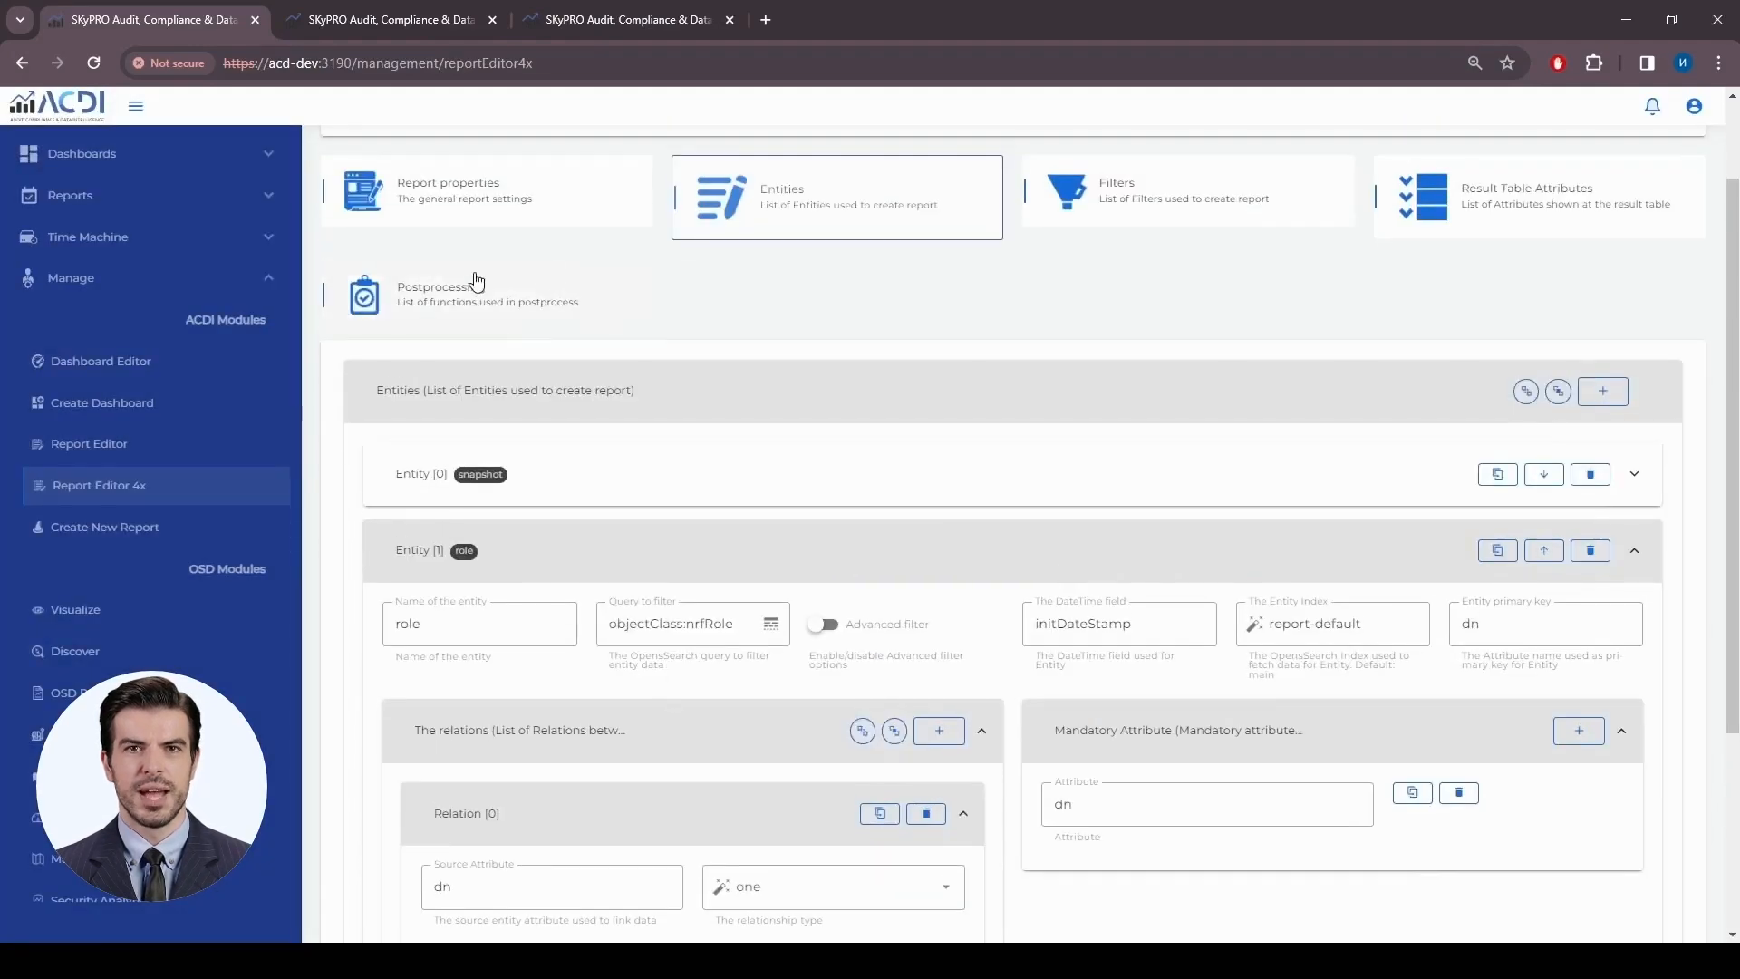
click(549, 291)
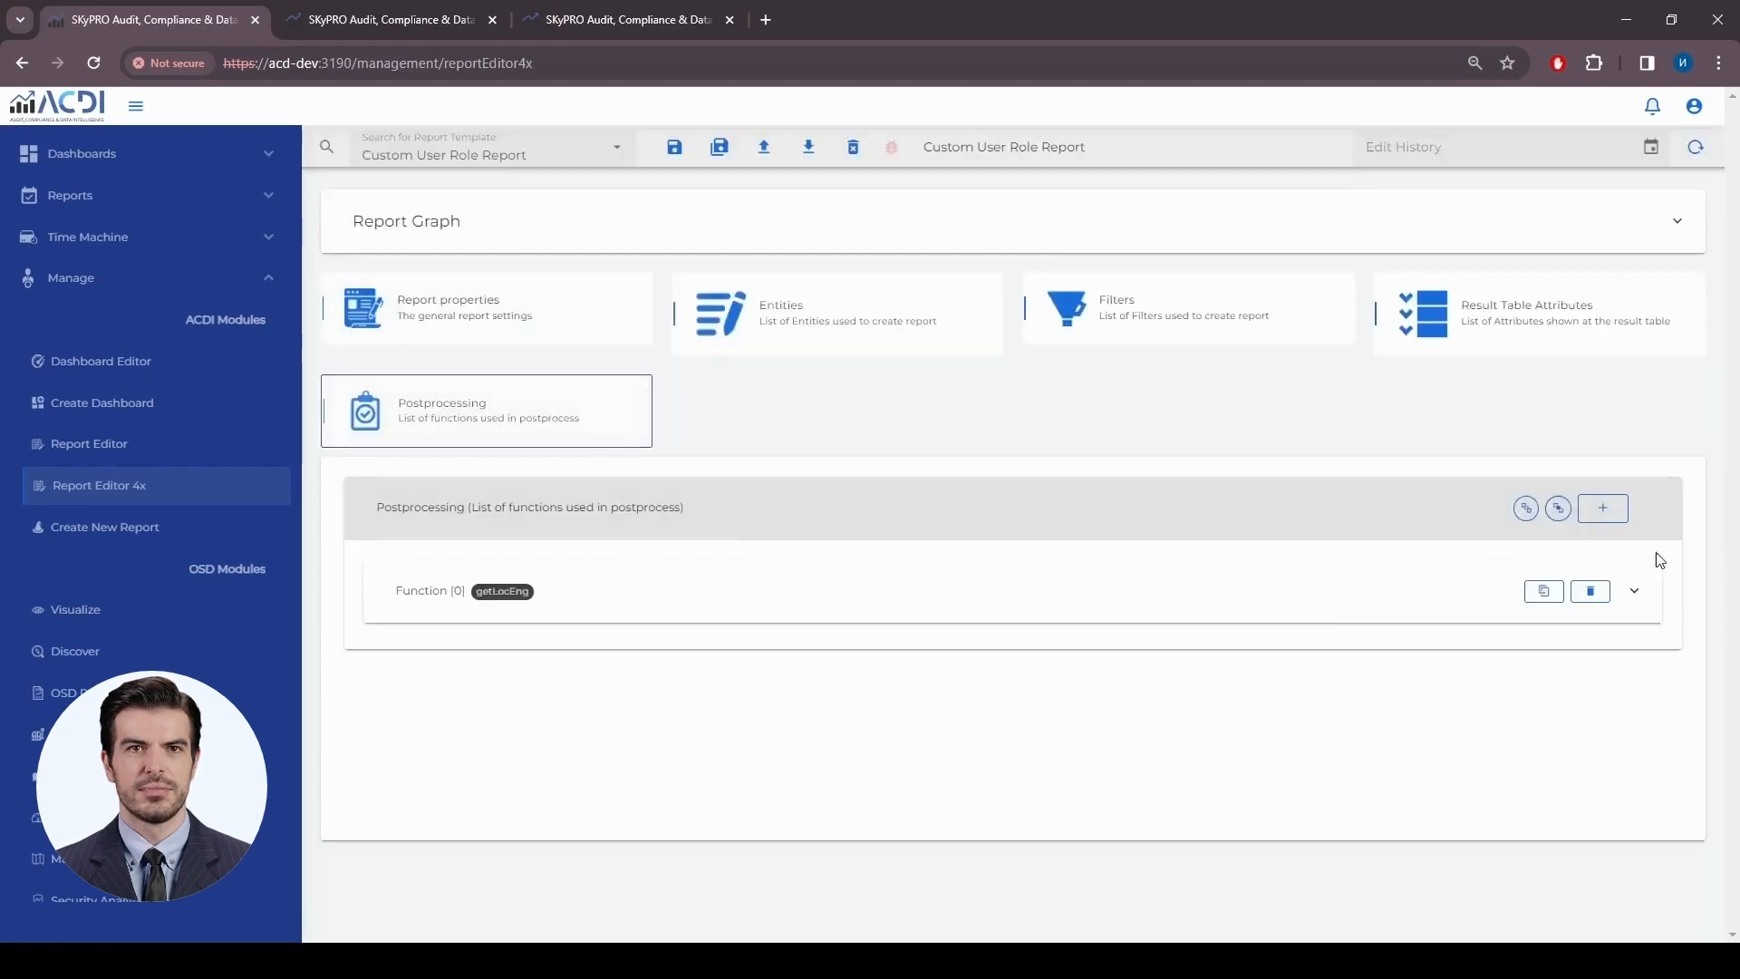
click(1617, 515)
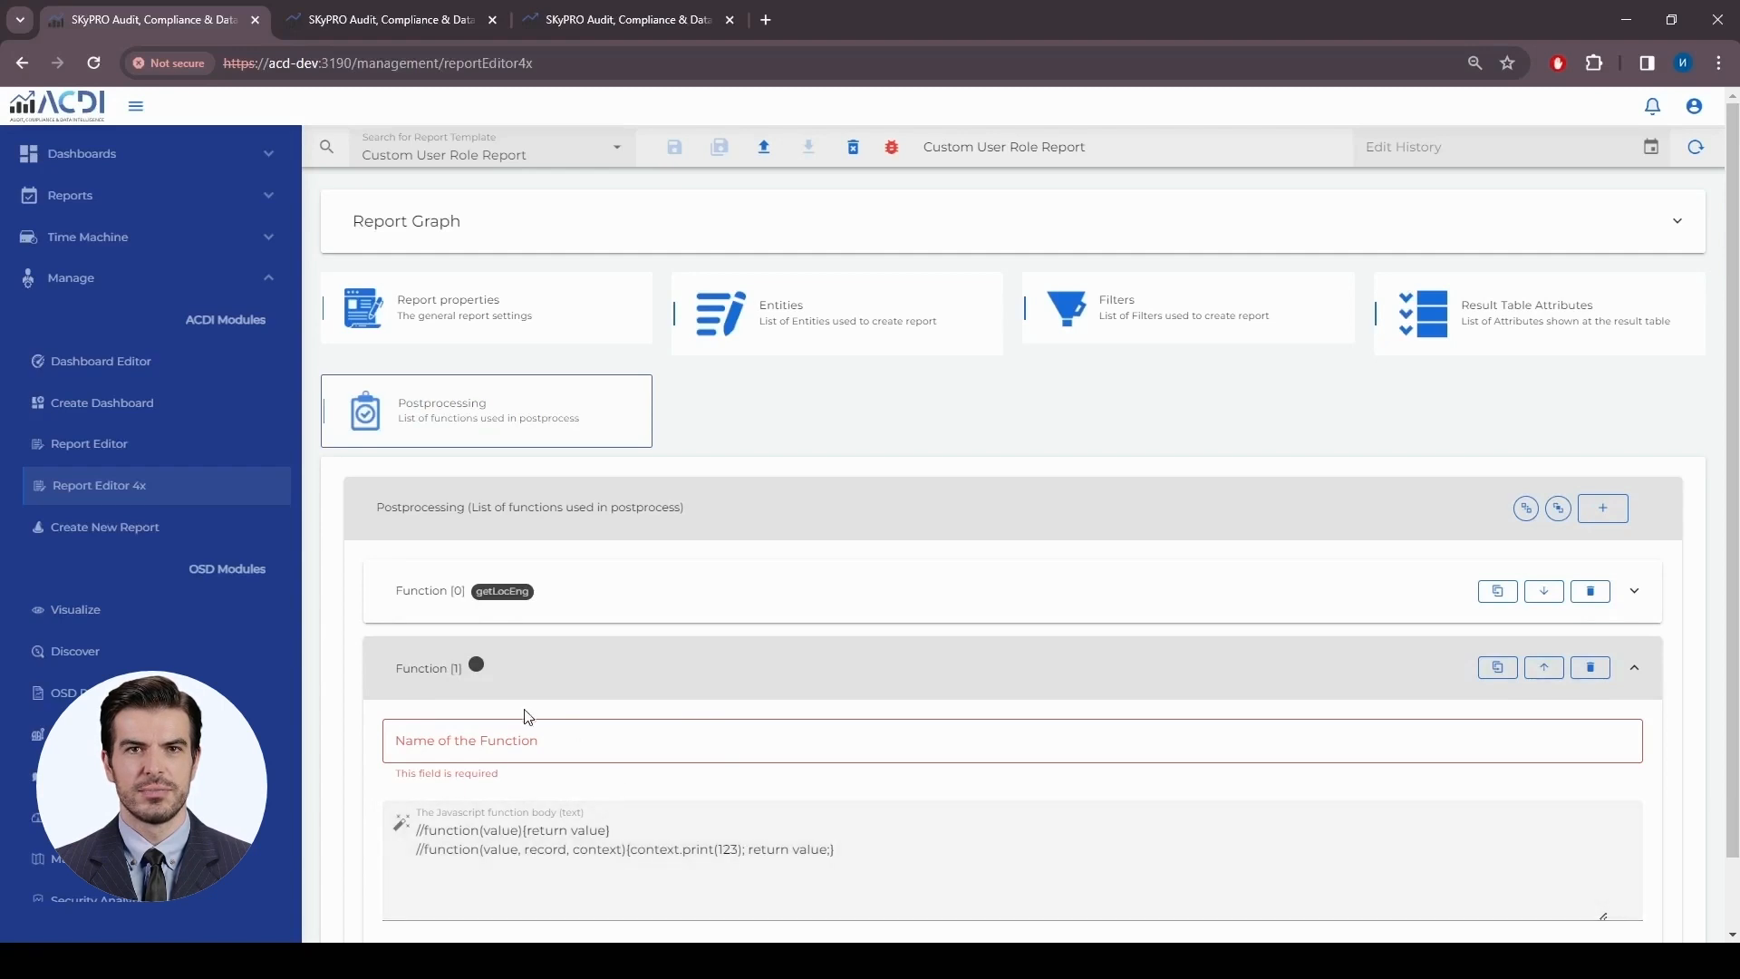
click(547, 736)
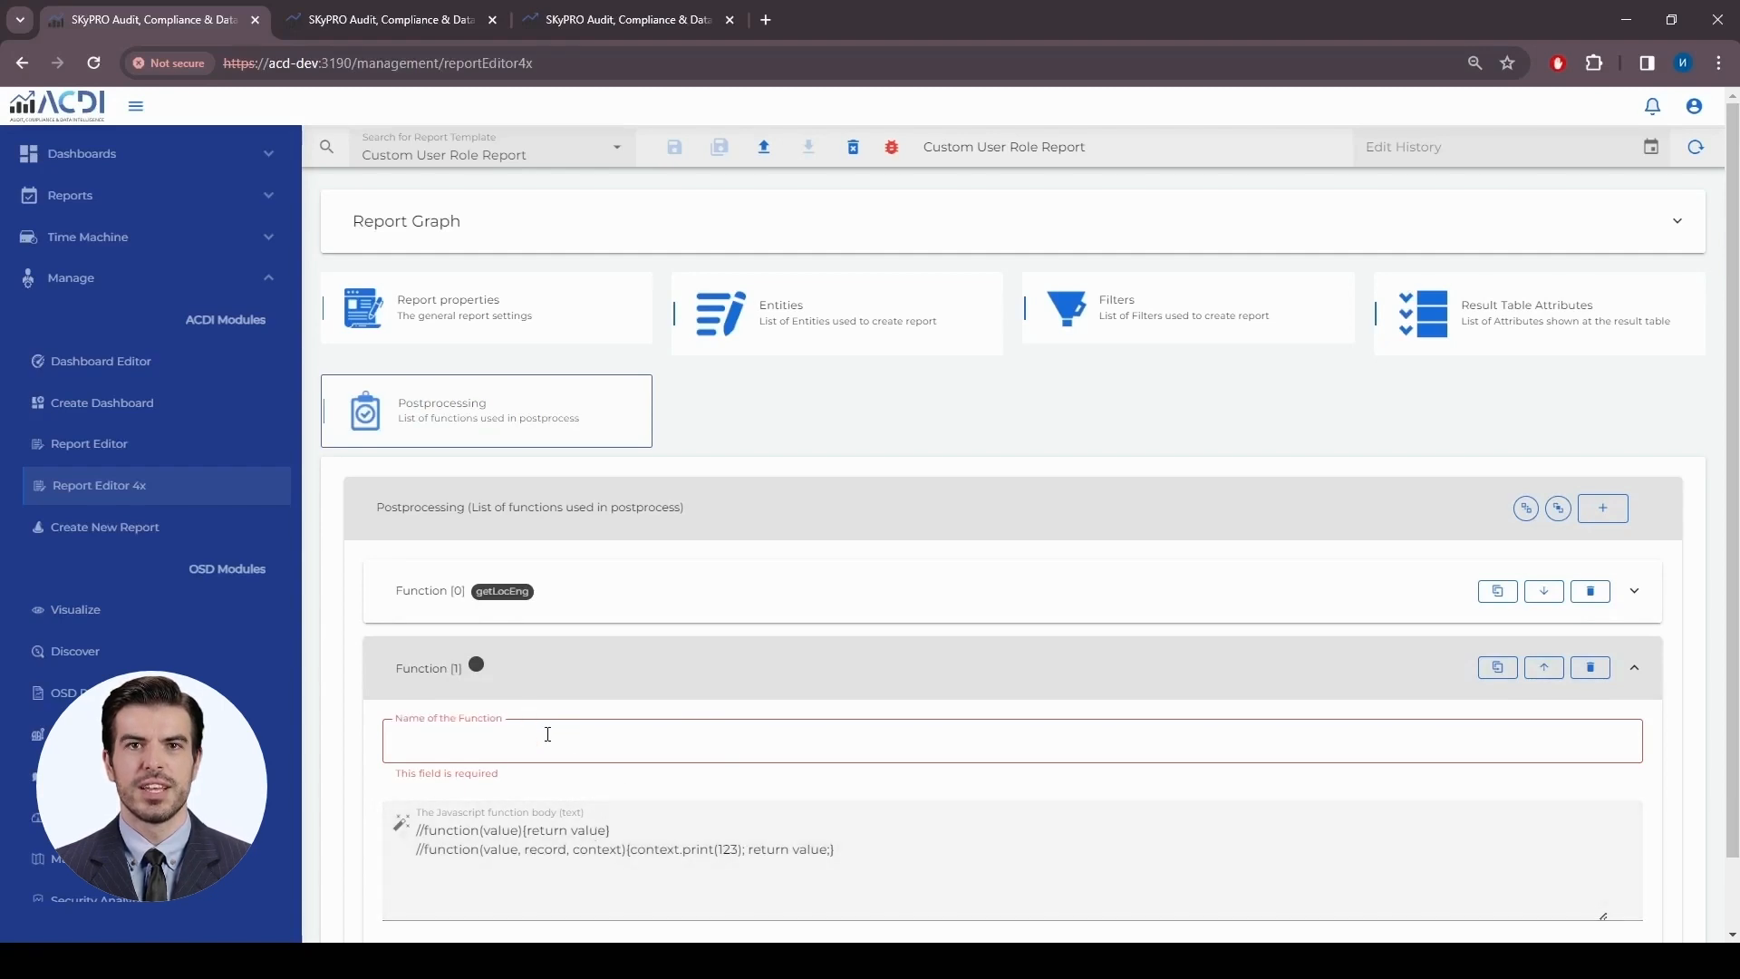
text(relation_role_fix_to)
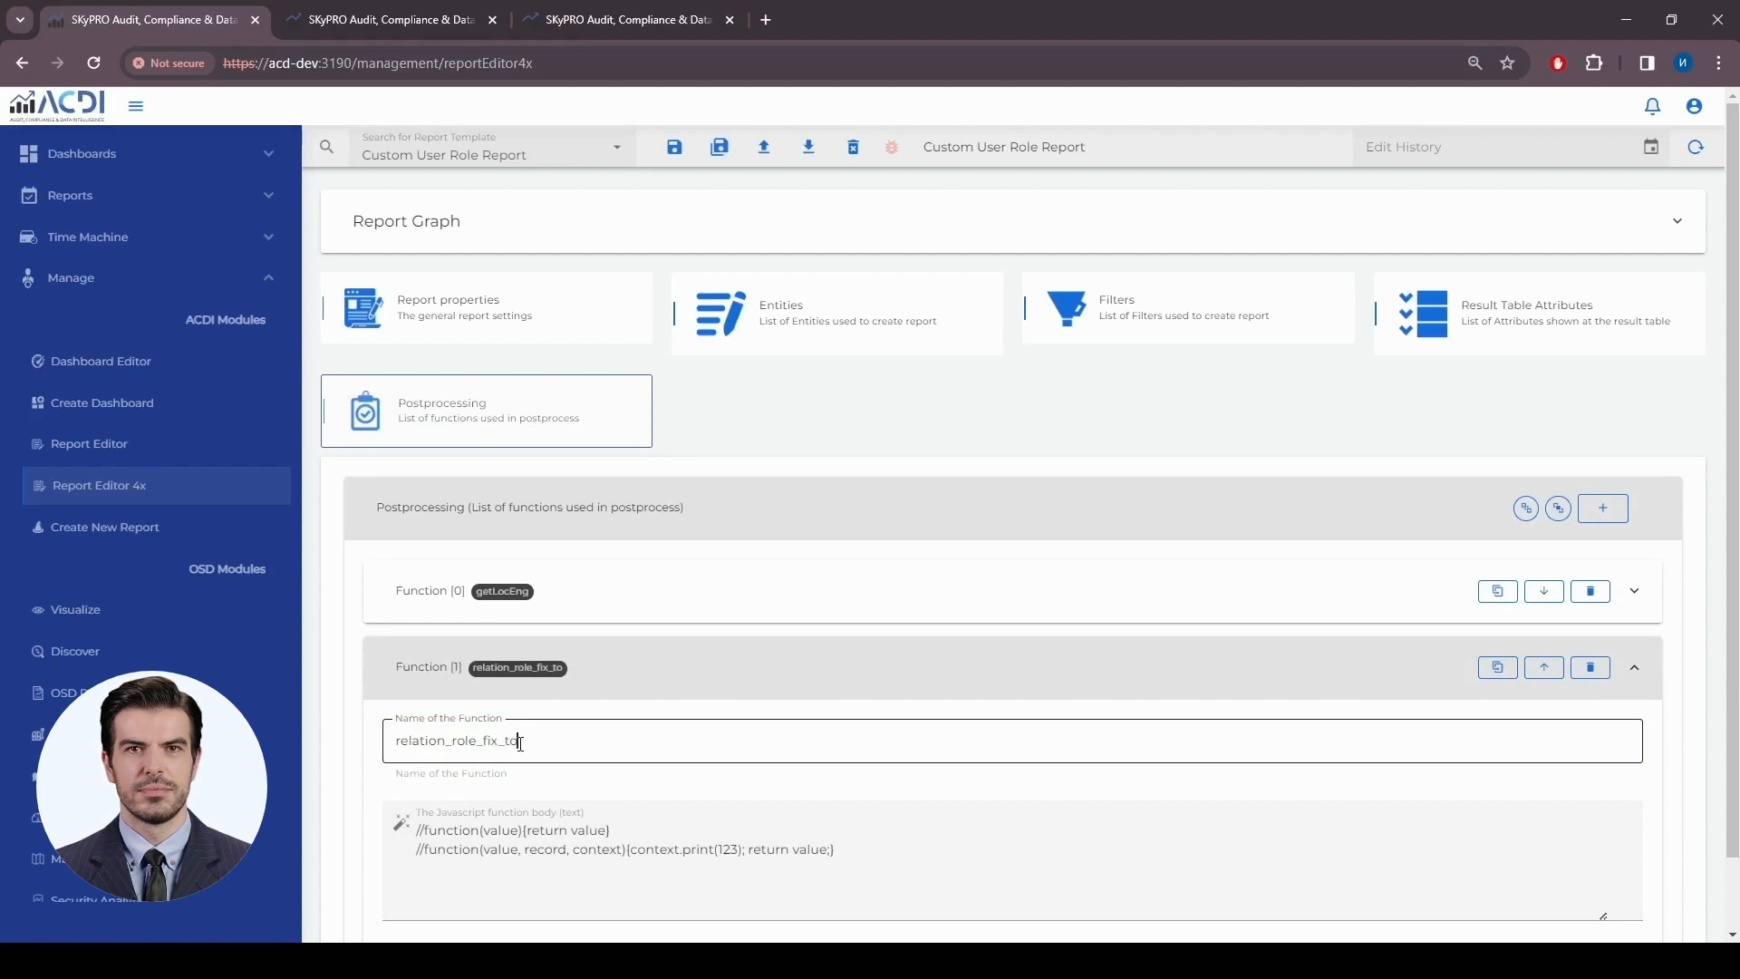
click(439, 25)
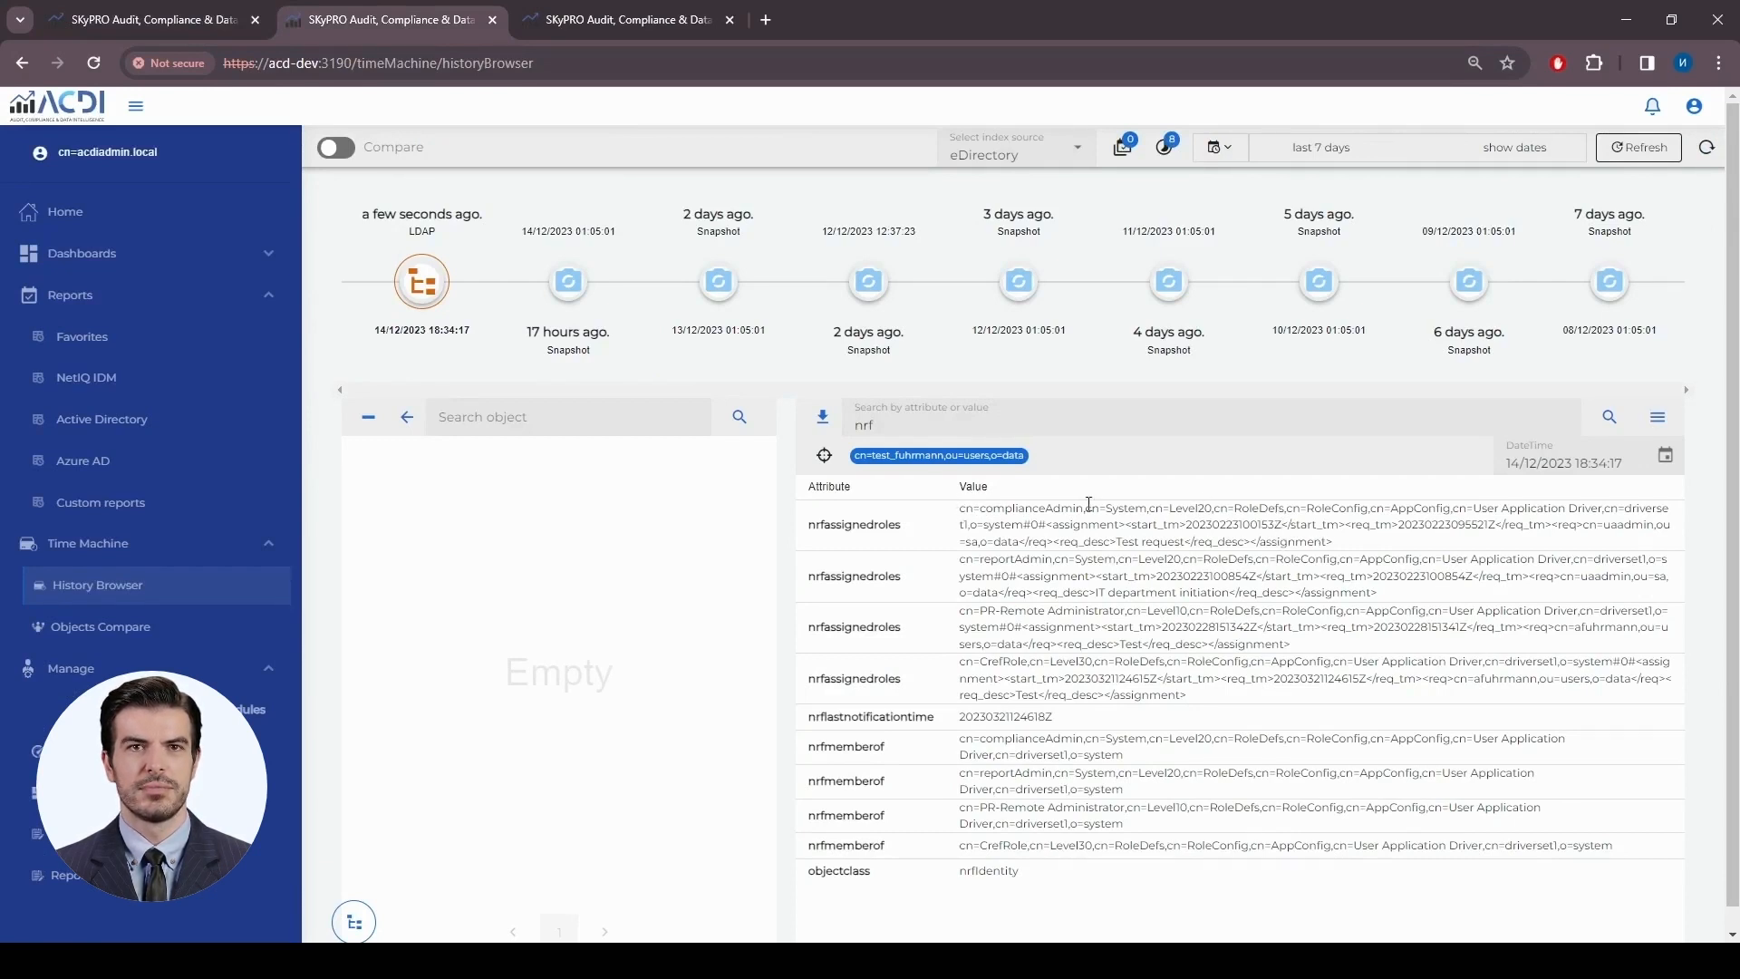
key(ctrl+shift+Tab)
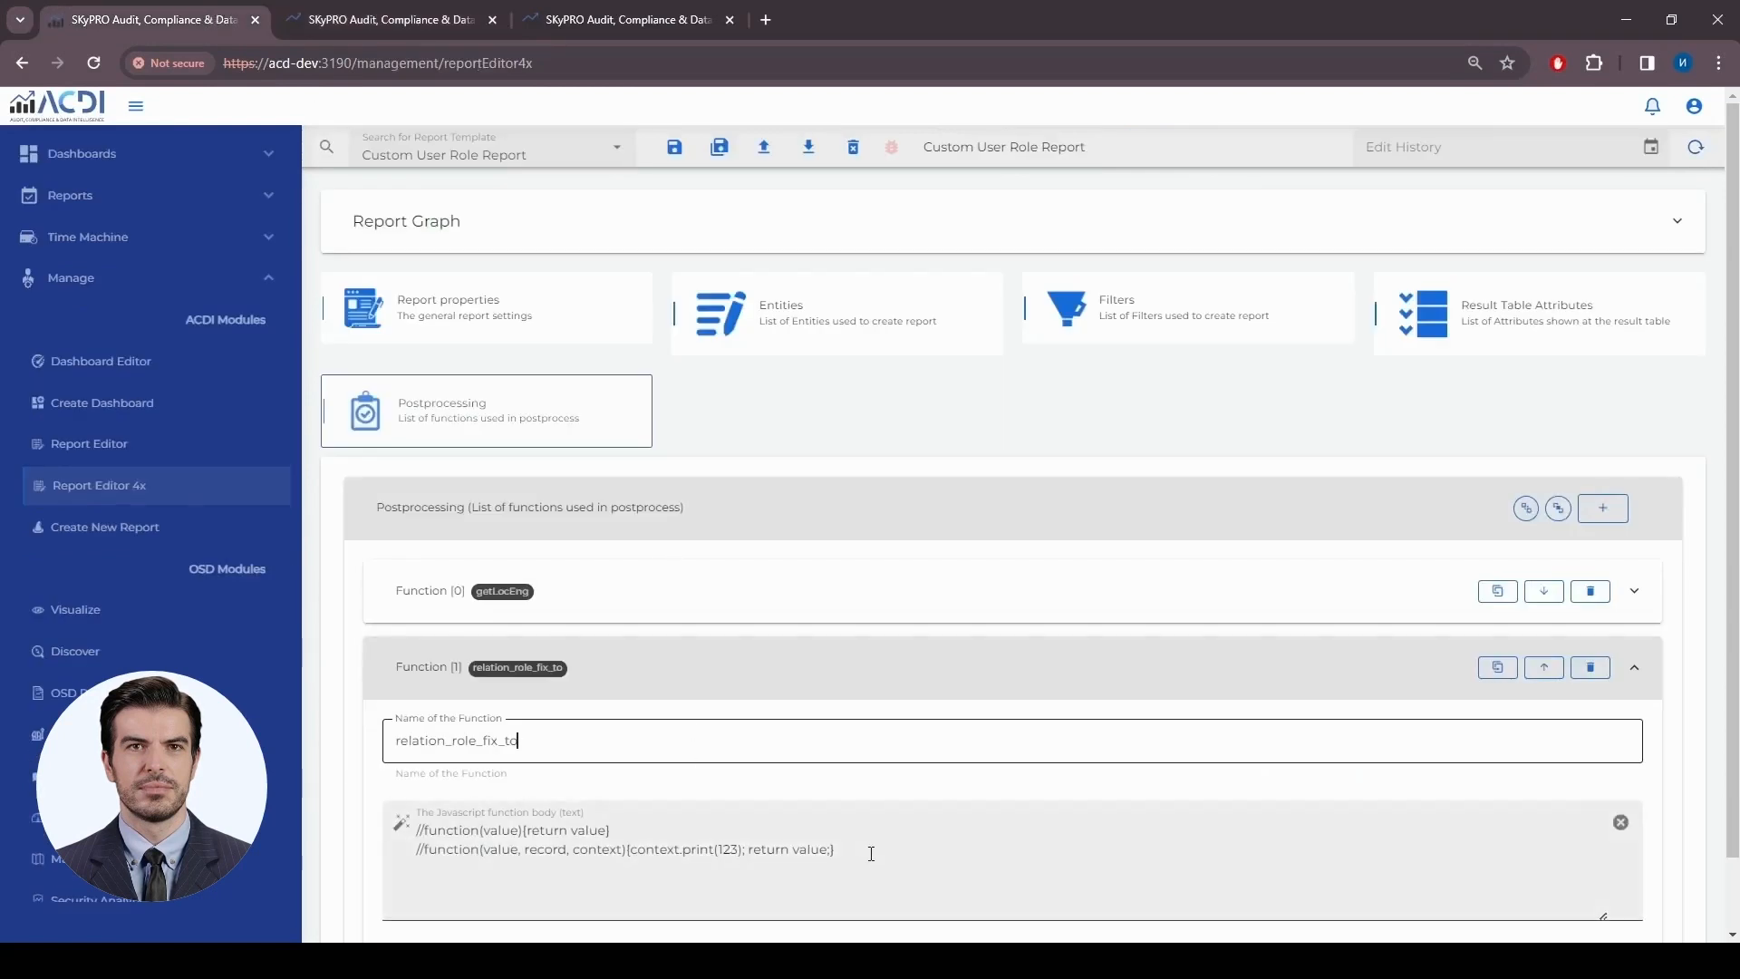
Set the relation_role_fix_to function body to function(value){return value.split("#")[0]} and collapse the function
drag(871, 853, 415, 838)
text(function(value){return value.split("#")[0]})
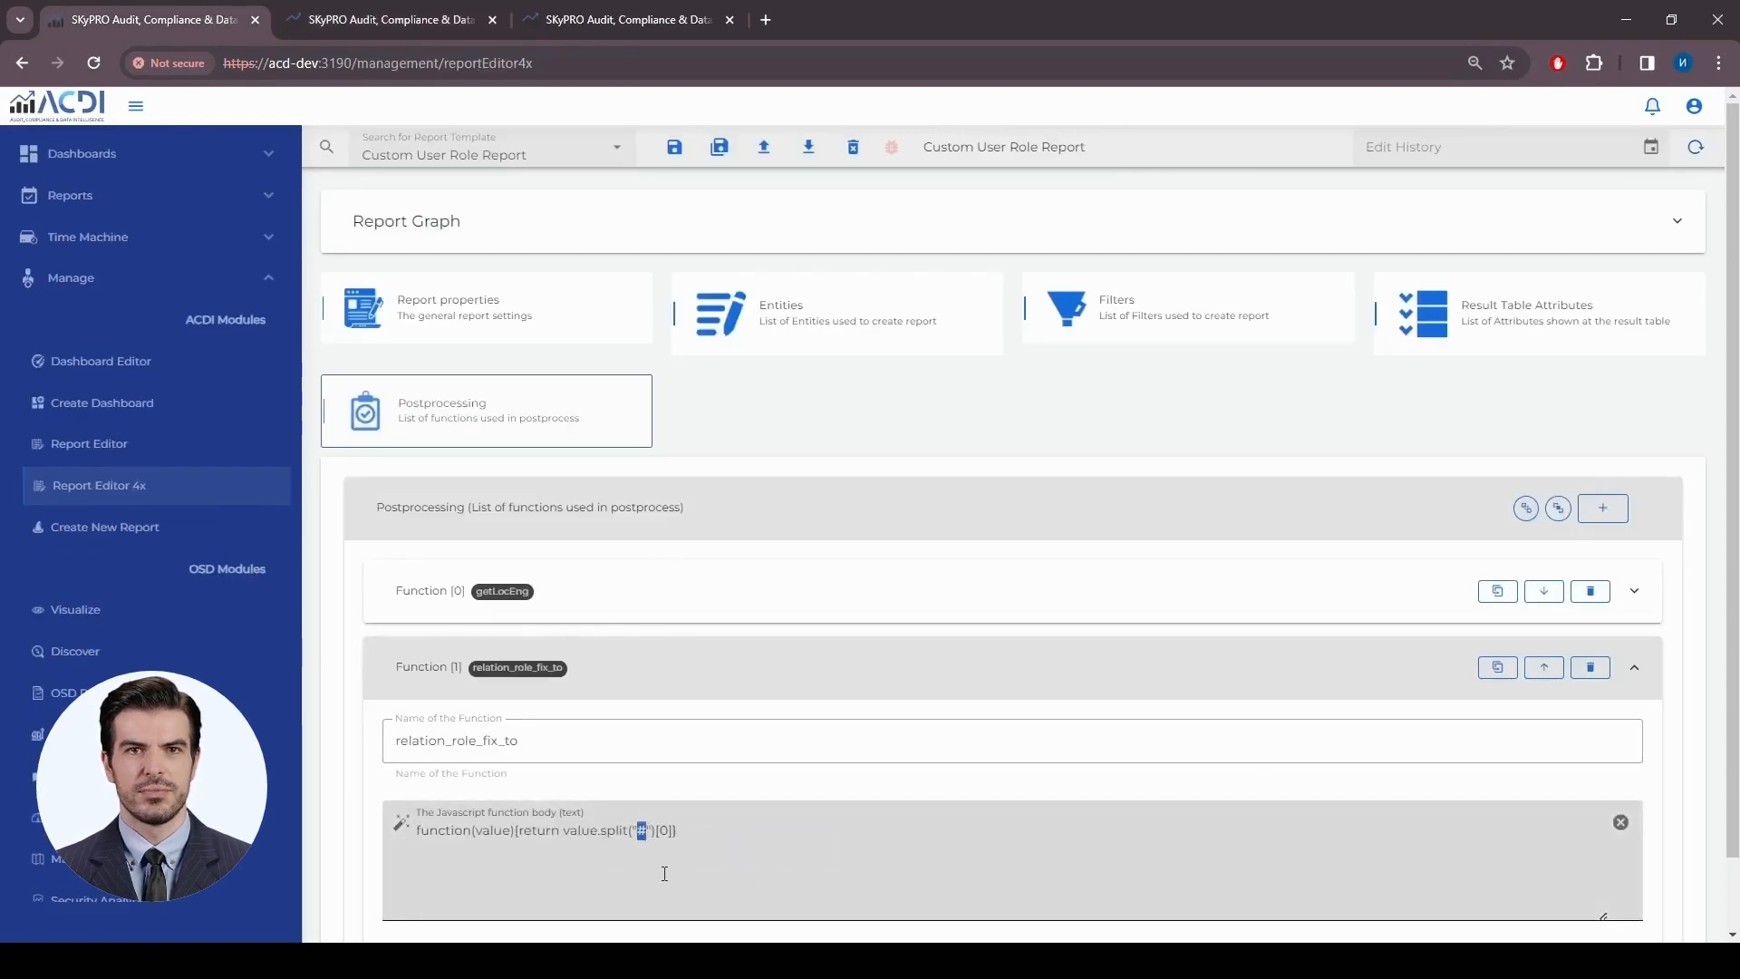
click(662, 681)
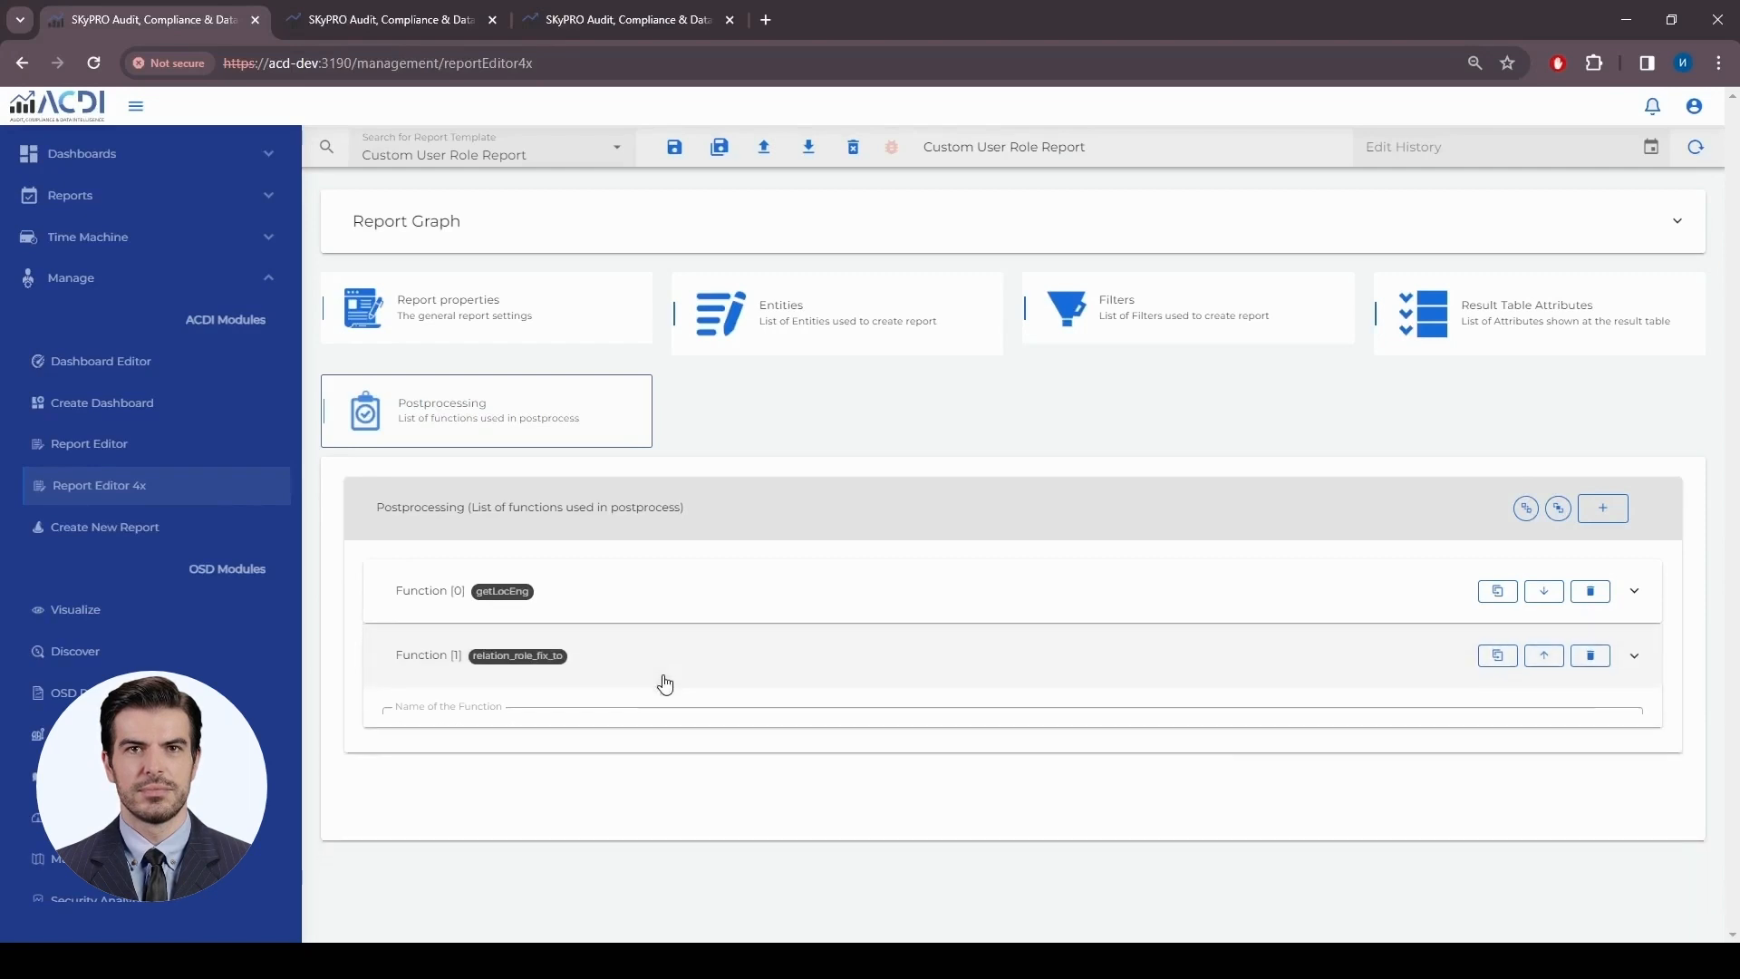
Add another postprocessing function named relation_role_fix_from
click(1602, 508)
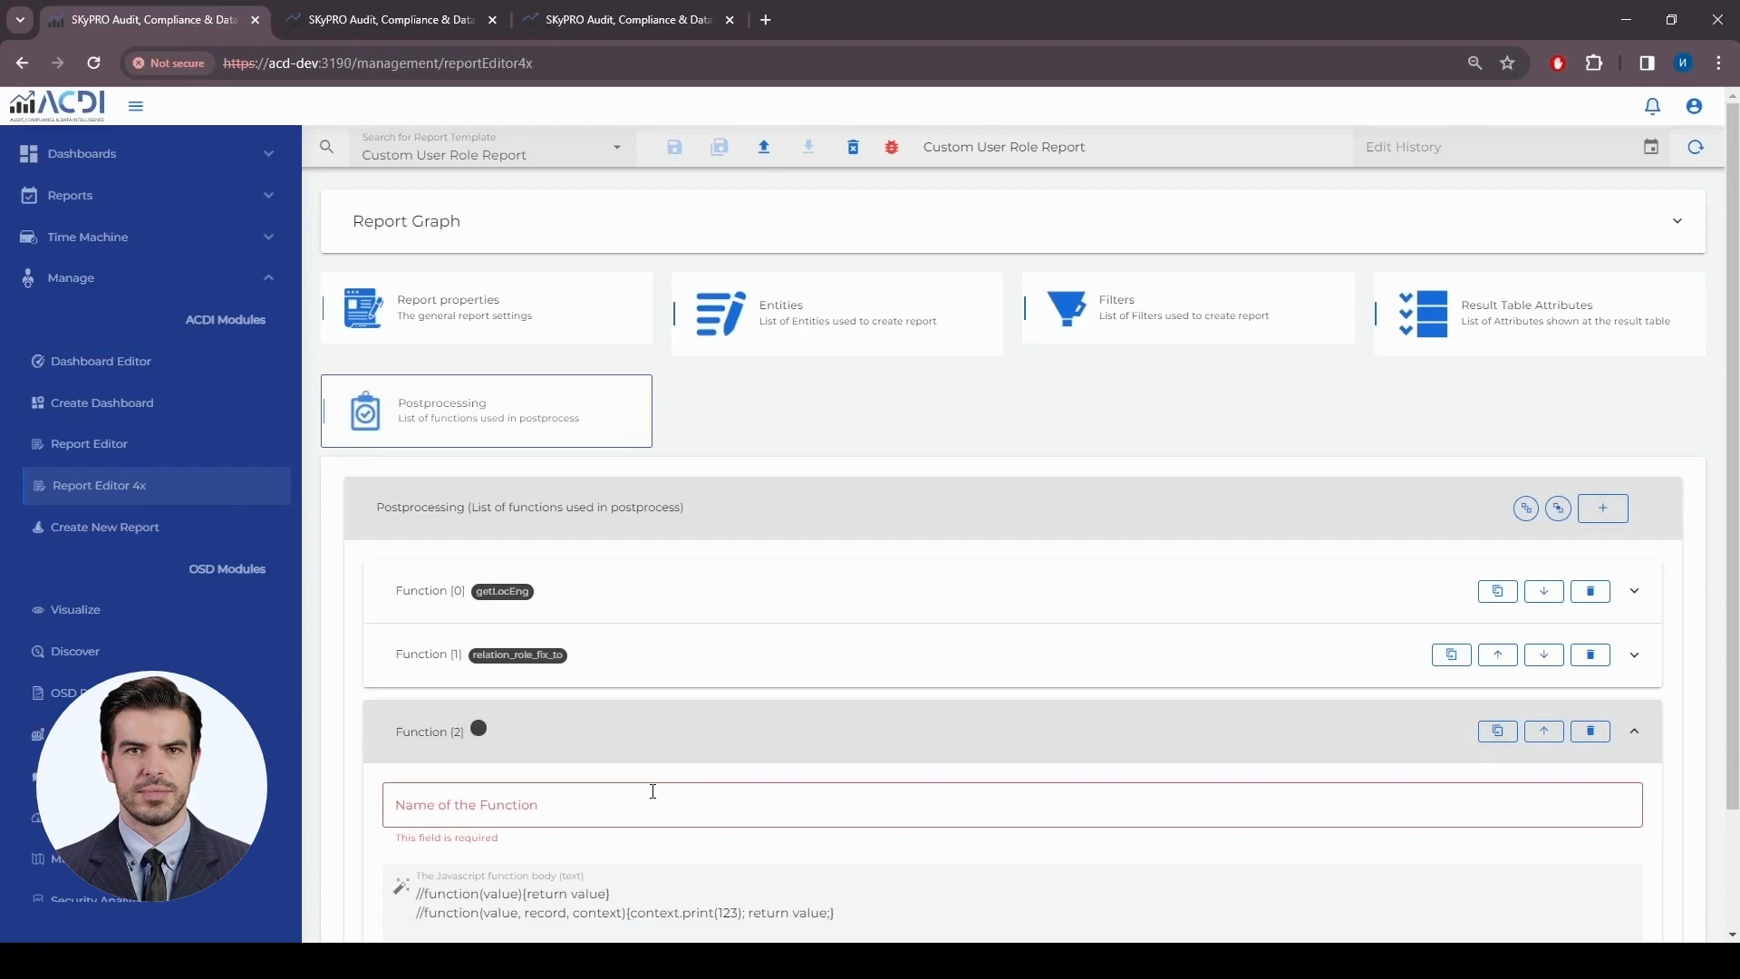
click(540, 805)
text(relation_role_fix_from)
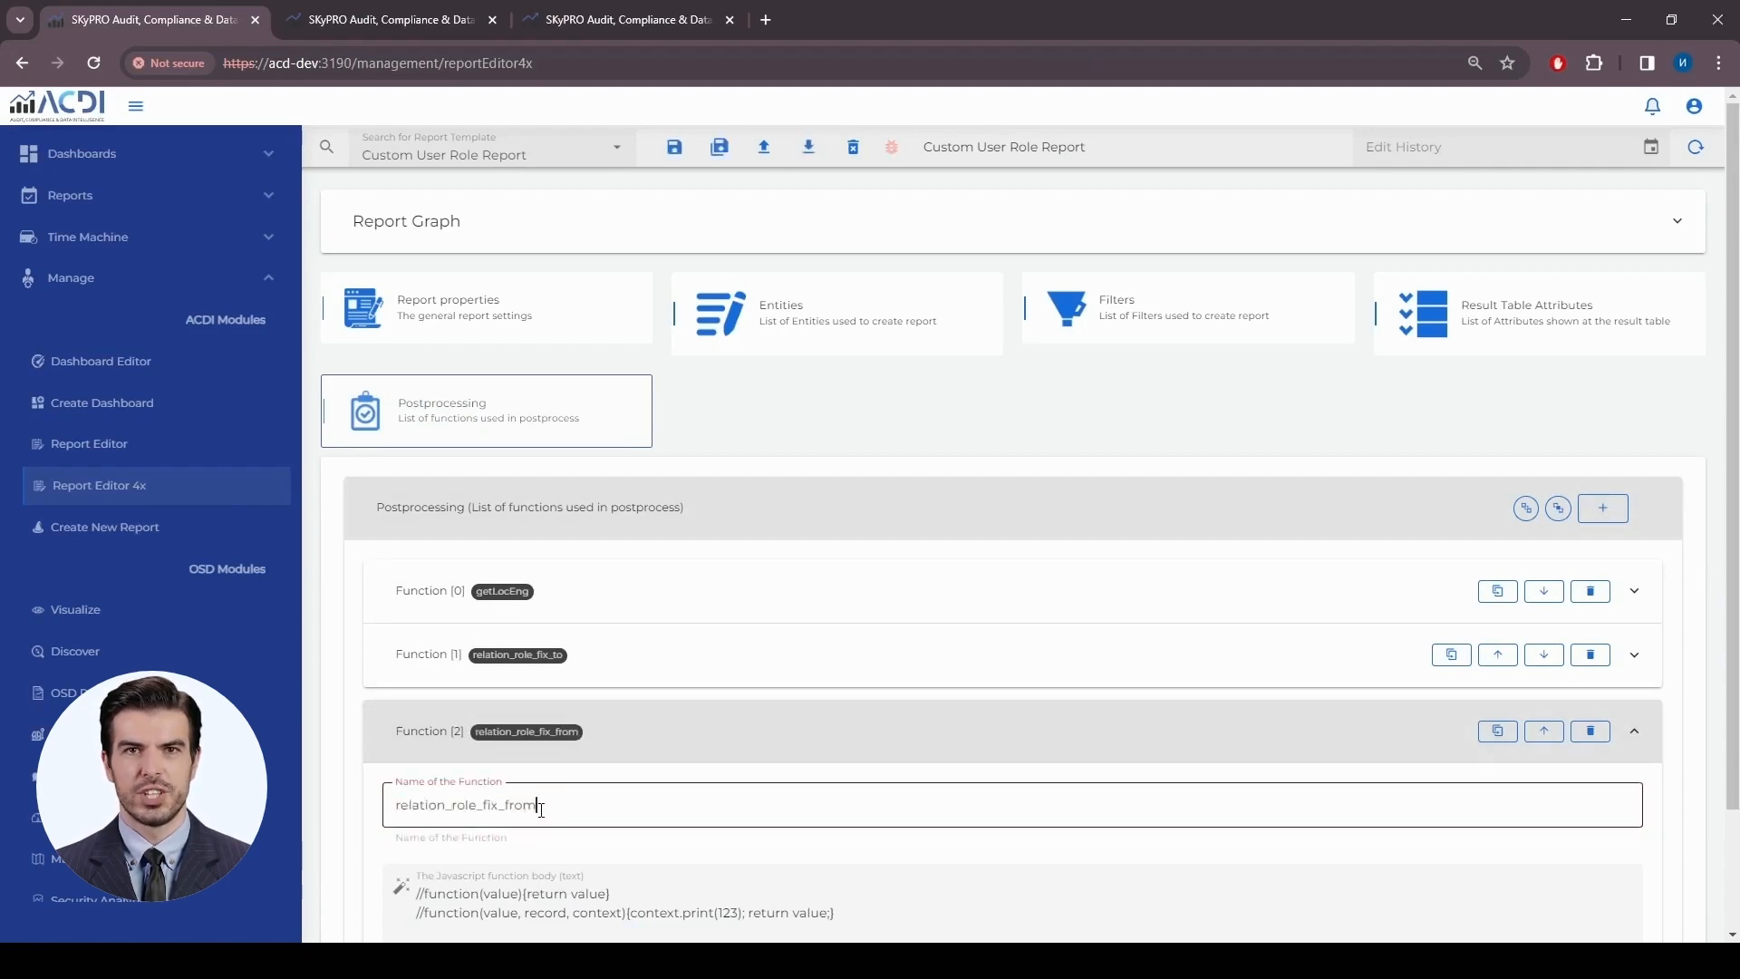
Set the relation_role_fix_from body to function(value){return `${value}.\\d\\d`;} and save the report
scroll(523, 811, down, 2)
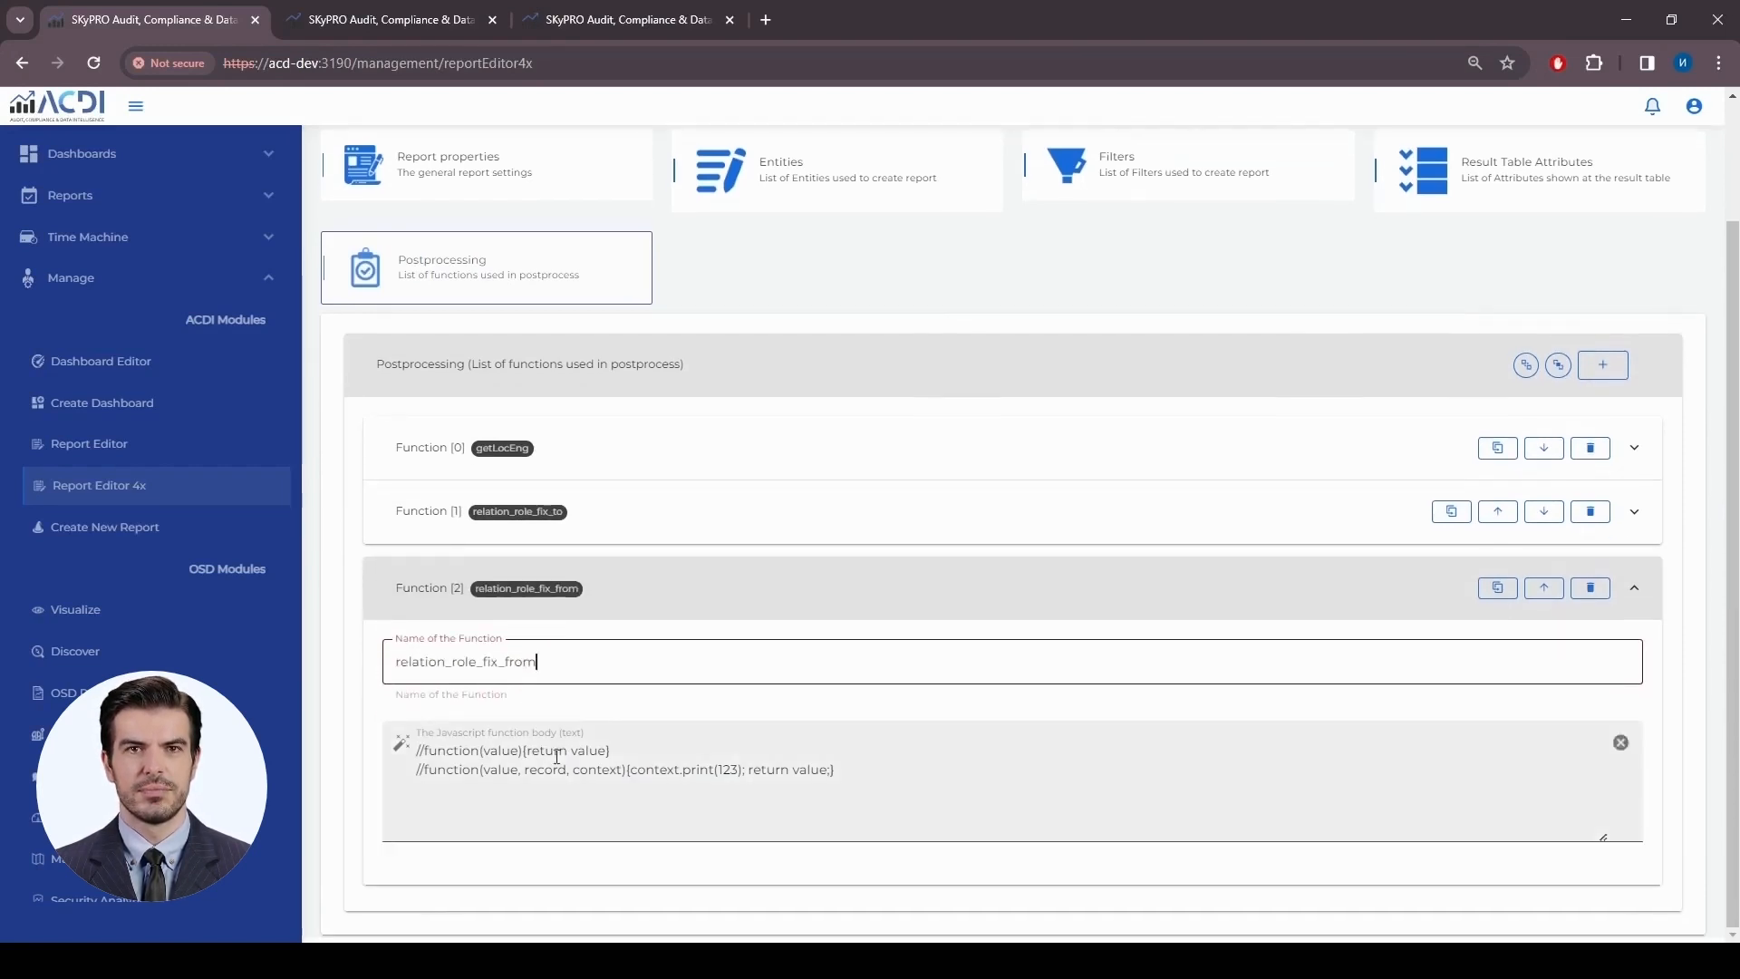
click(892, 772)
key(ctrl+a)
text(function(value){return `${value}.\\d\\d`;})
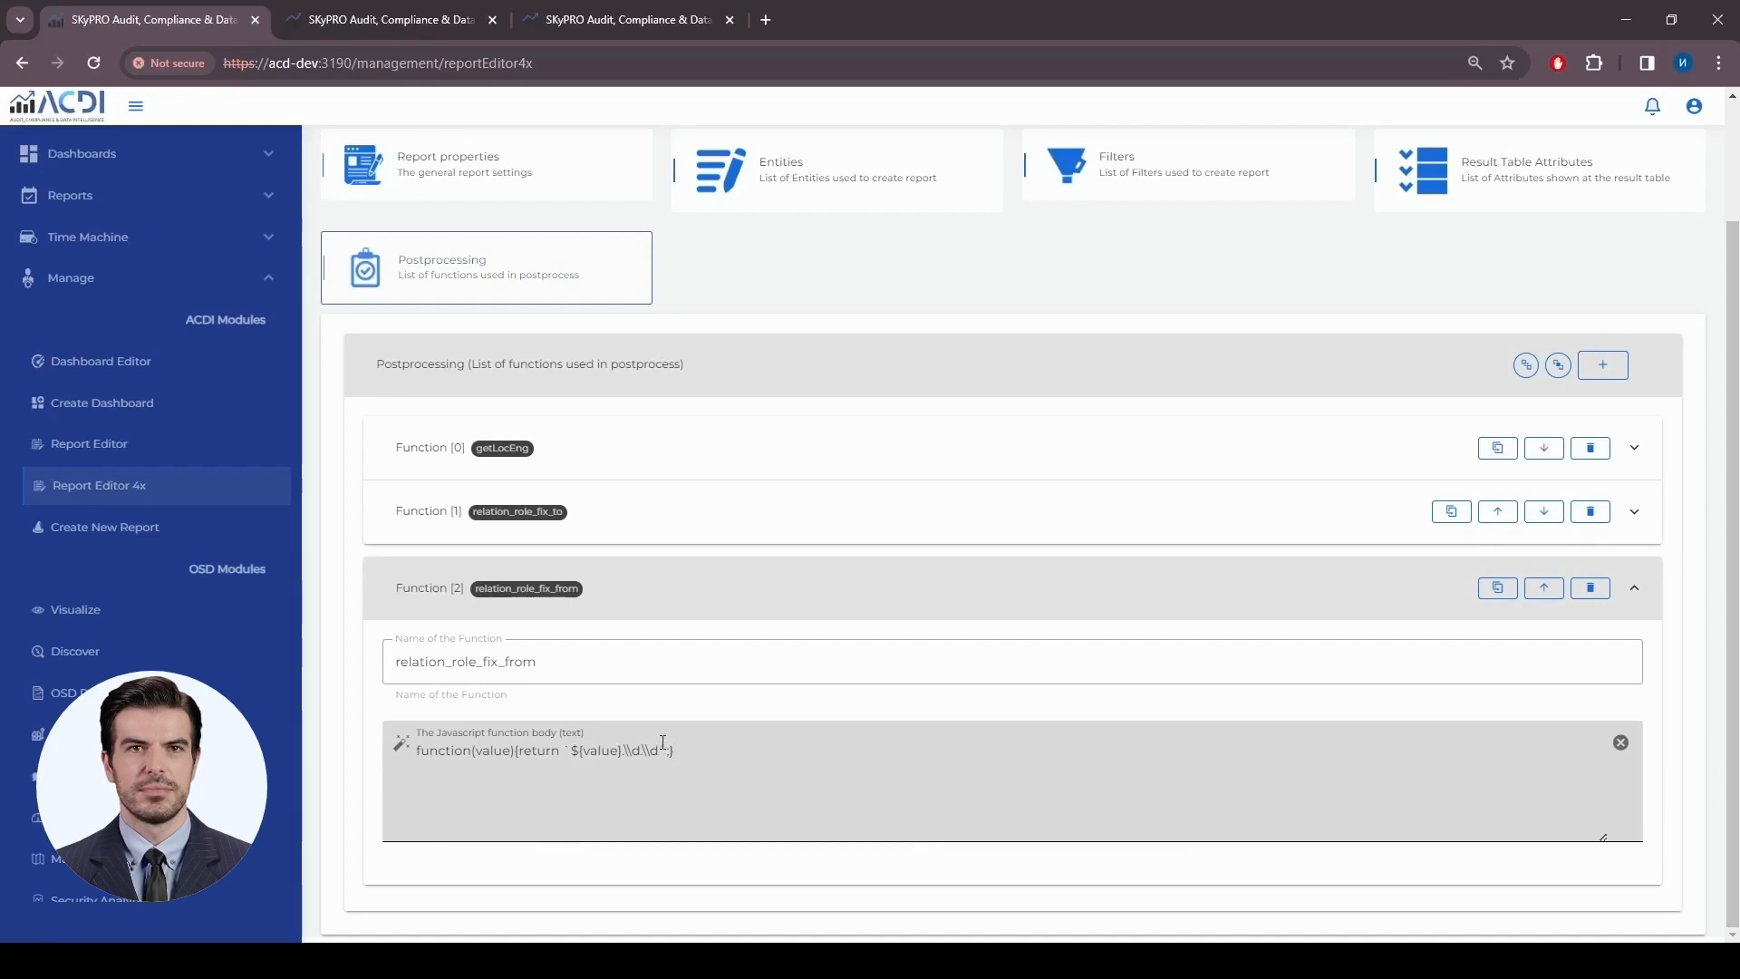
scroll(653, 272, up, 2)
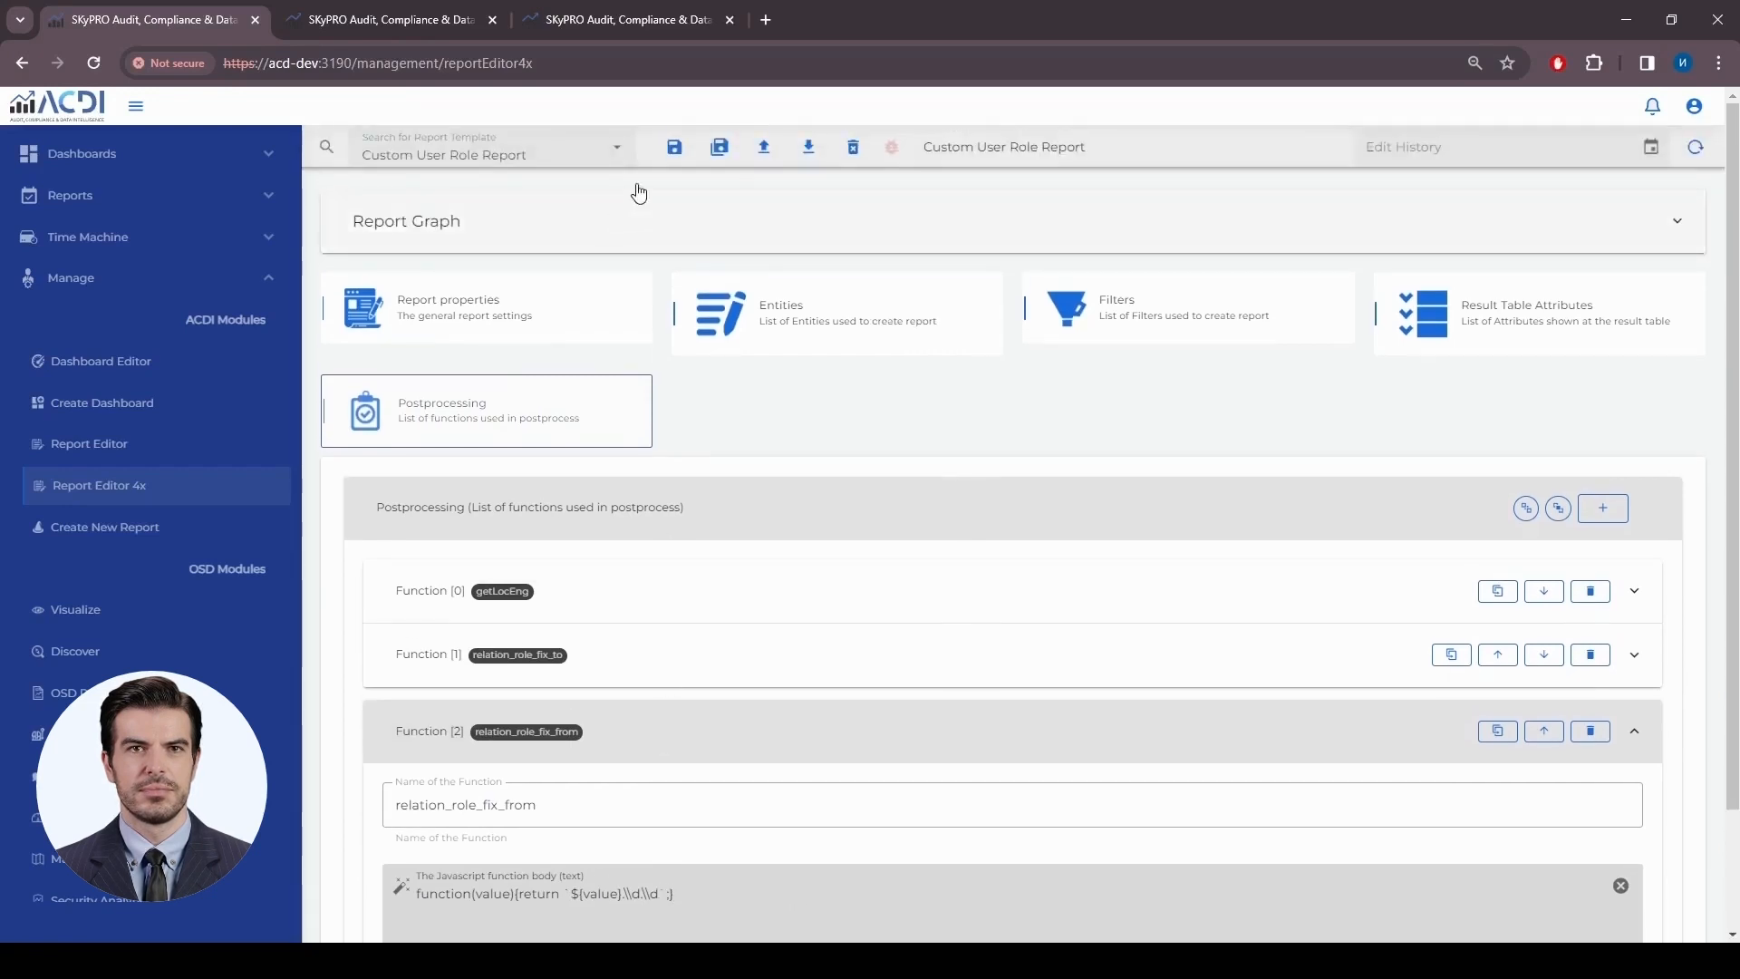
click(674, 150)
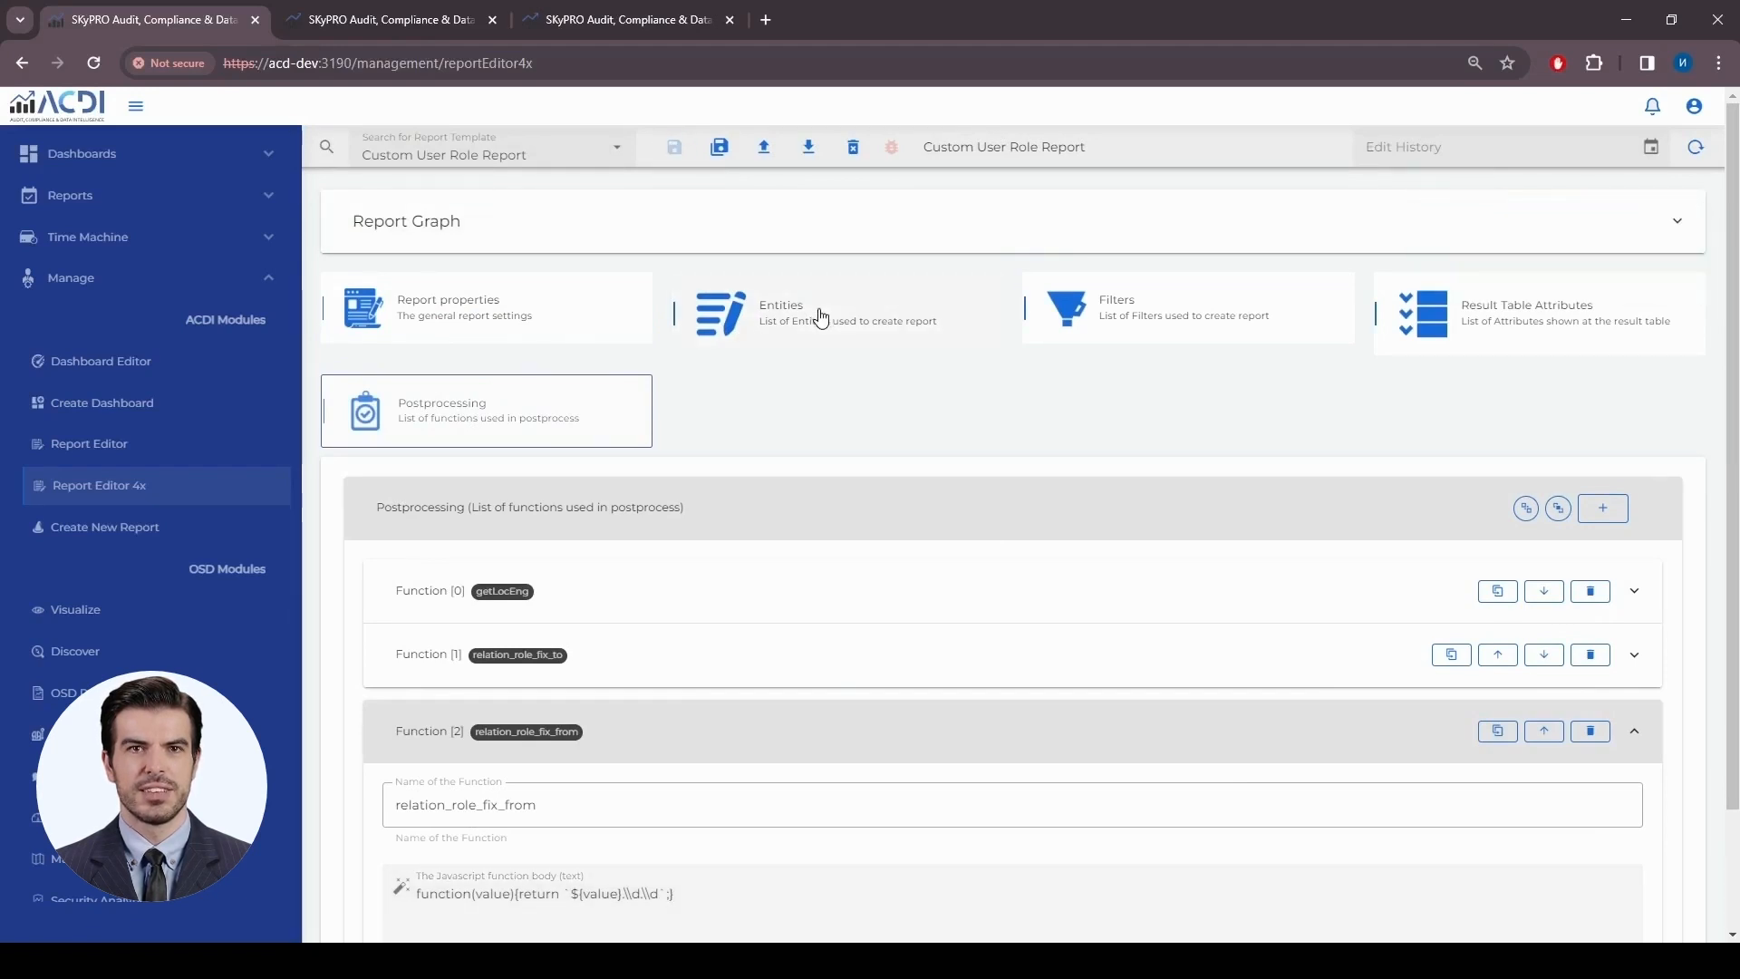
Select relation_role_fix_to as the source attribute transformation function in Relation [0] of the snapshot entity
click(820, 318)
click(716, 598)
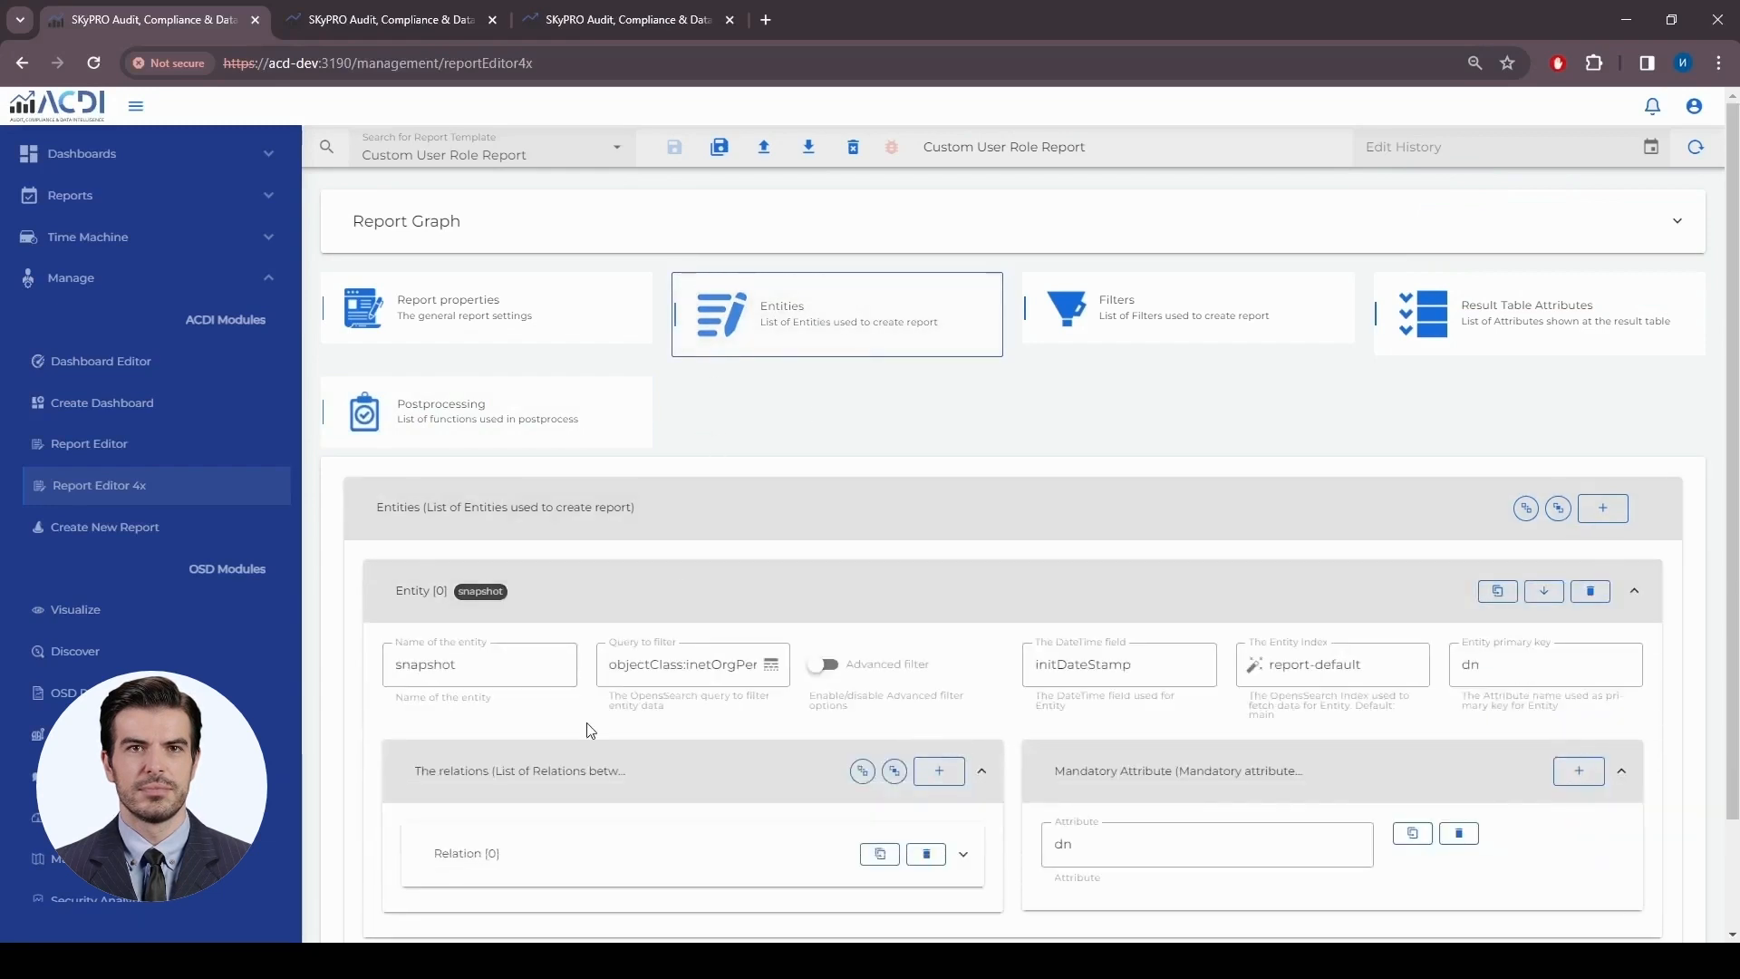
key(ctrl+minus)
click(610, 784)
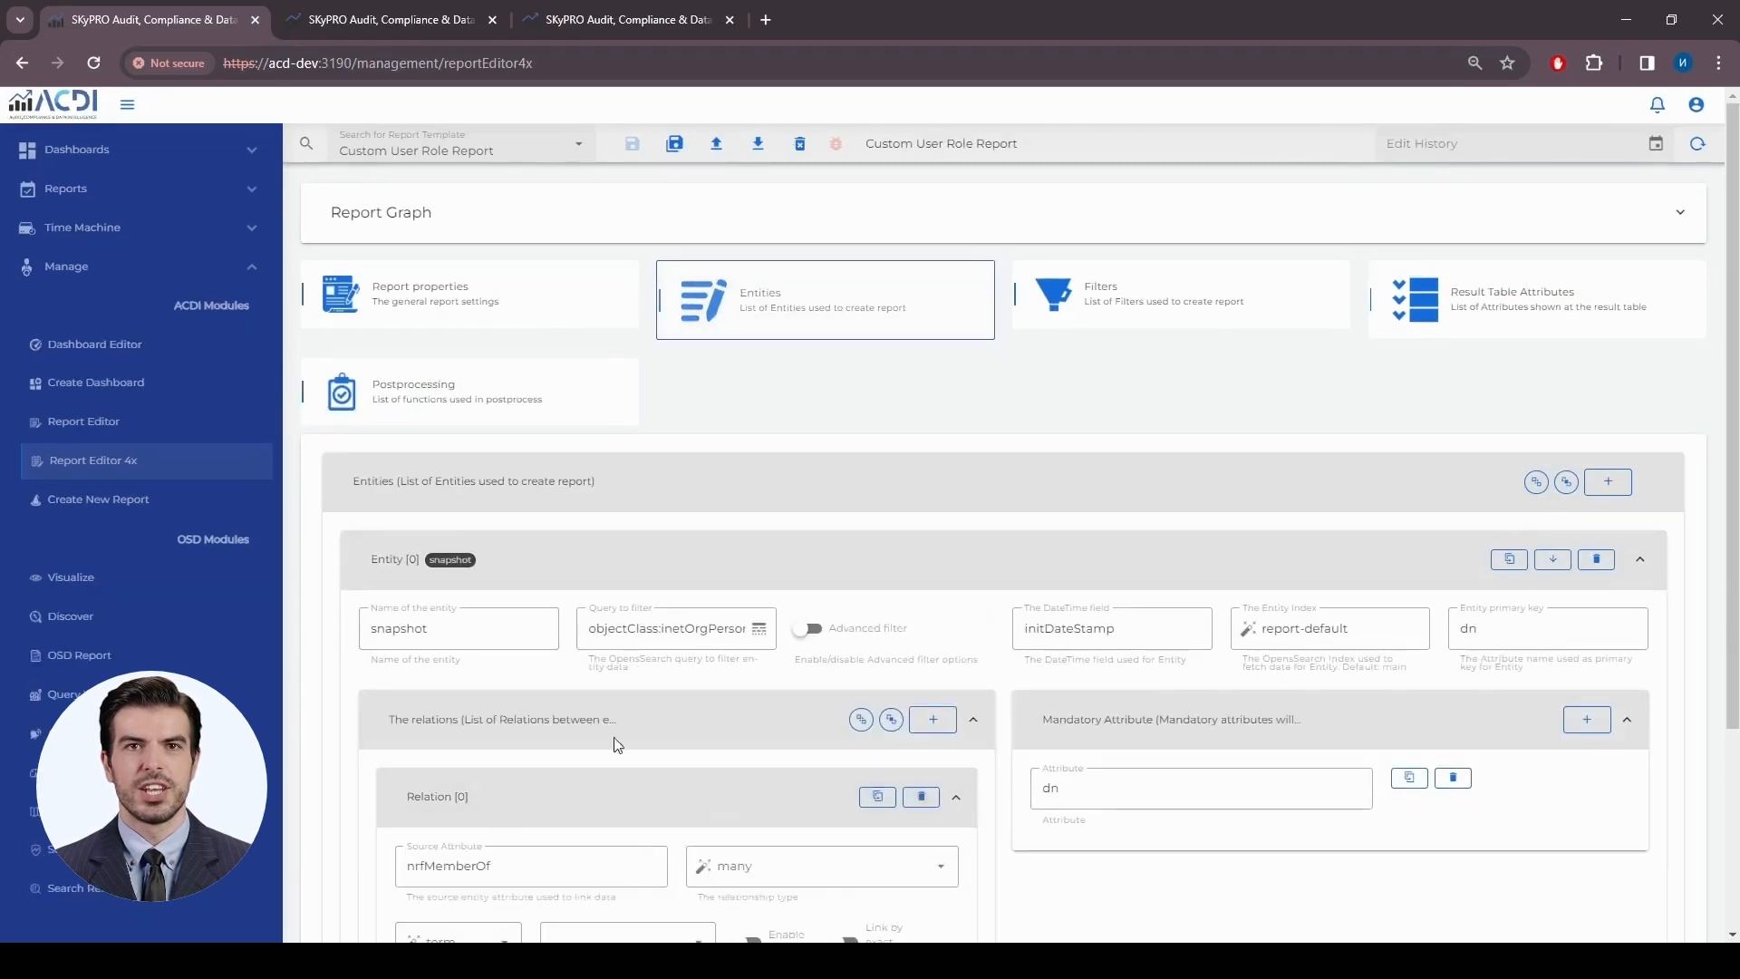
scroll(610, 725, down, 3)
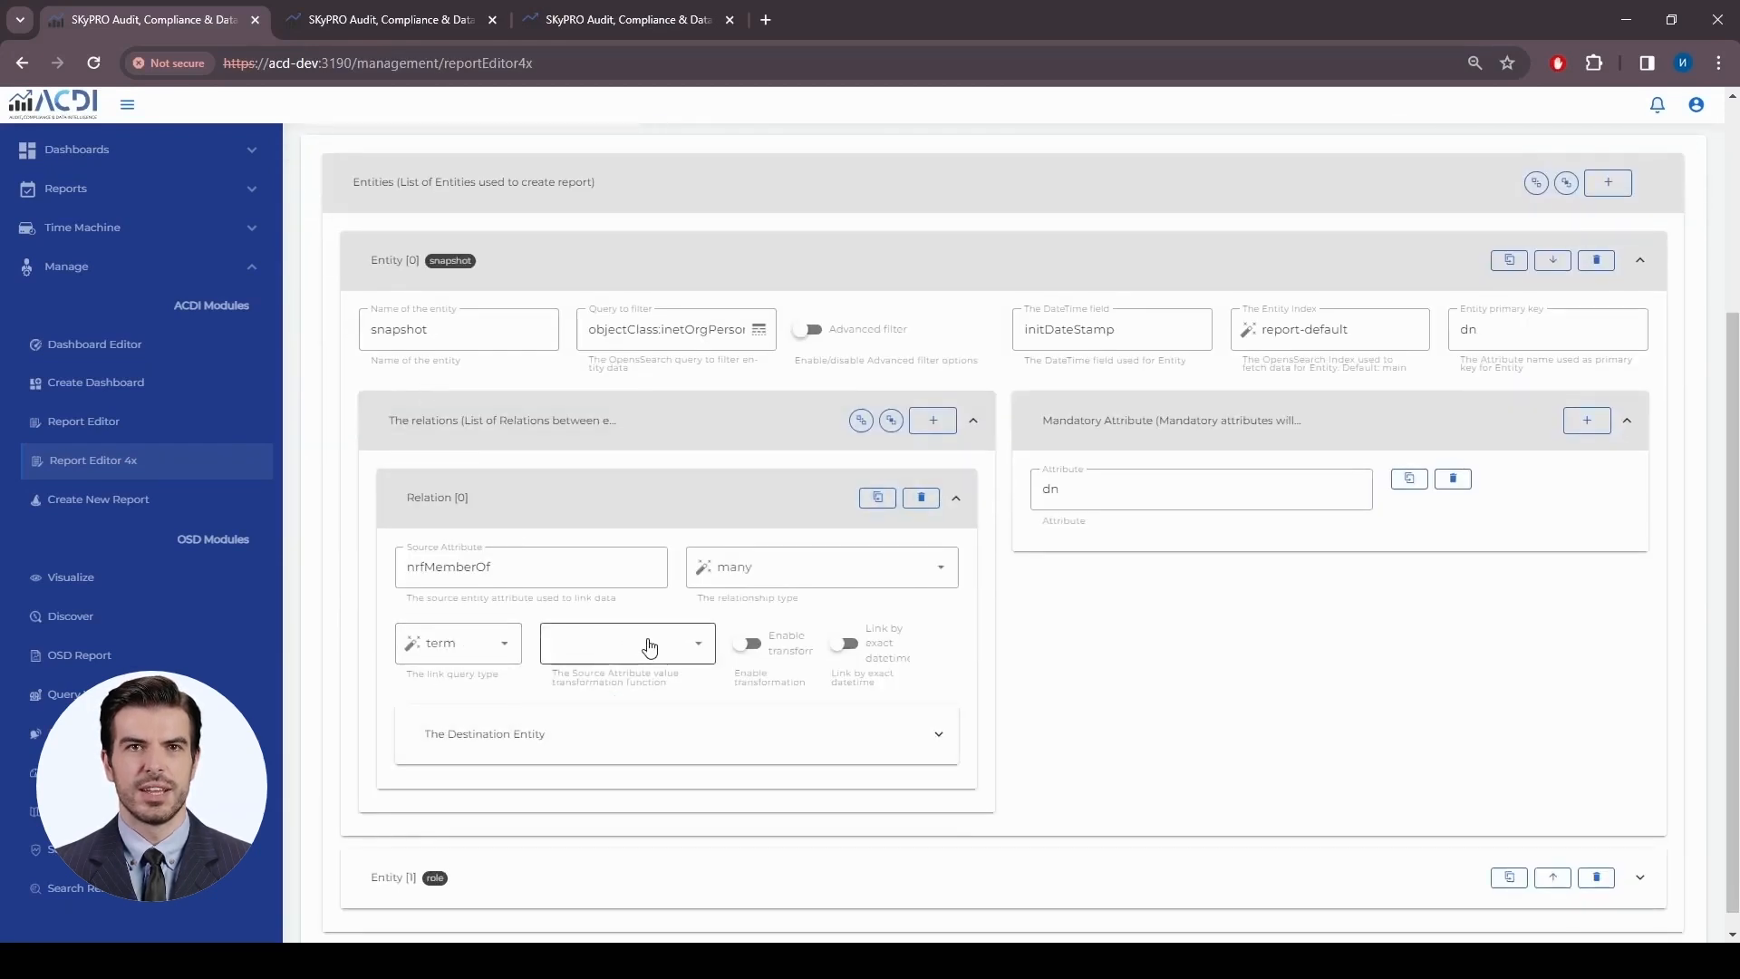
click(662, 653)
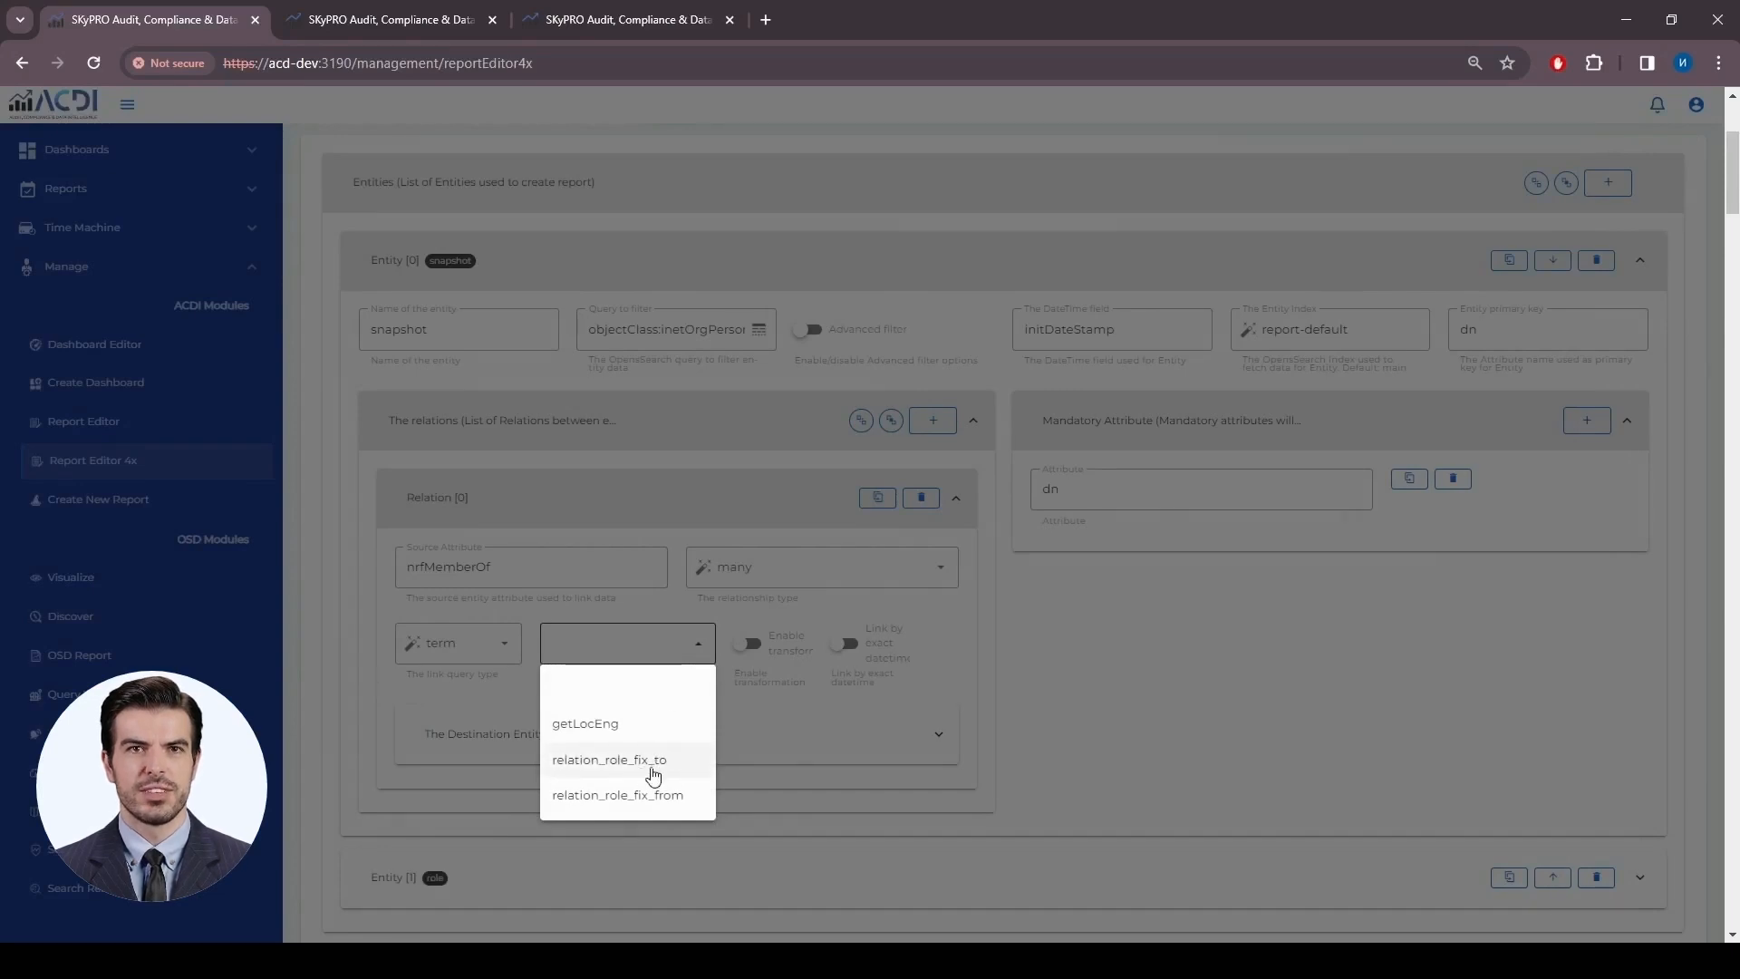
click(657, 766)
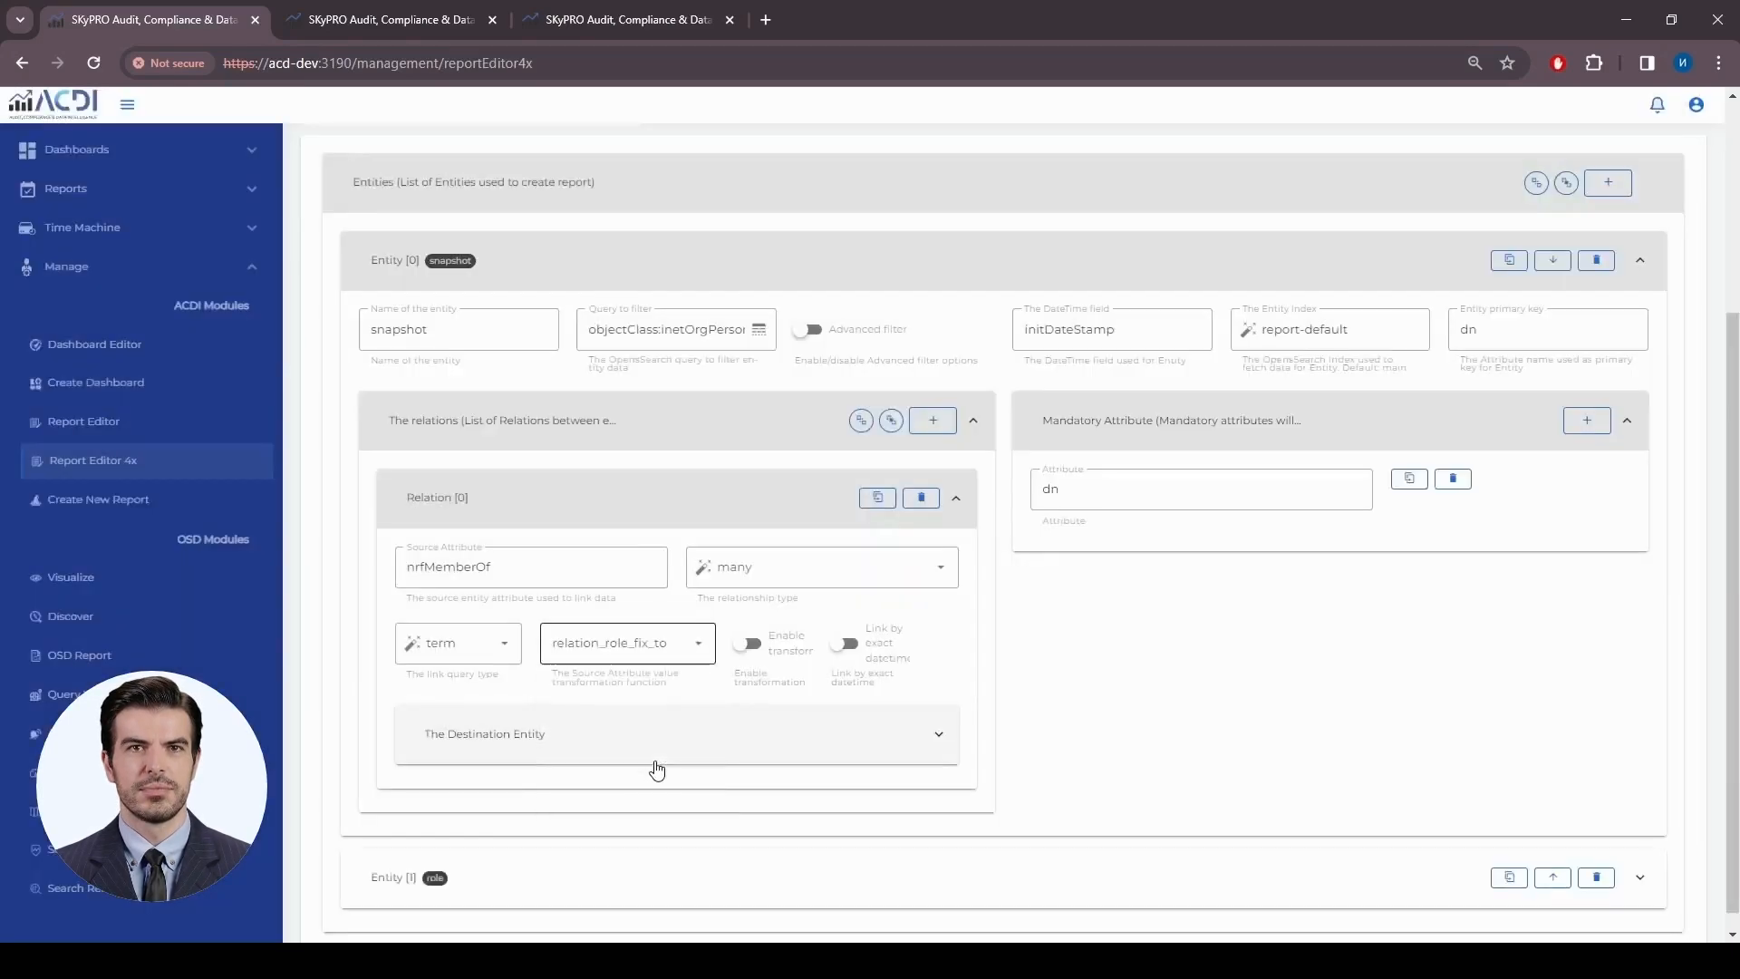
Enable transformation and linking by exact datetime for the snapshot entity's Relation [0], and collapse the relation
click(750, 647)
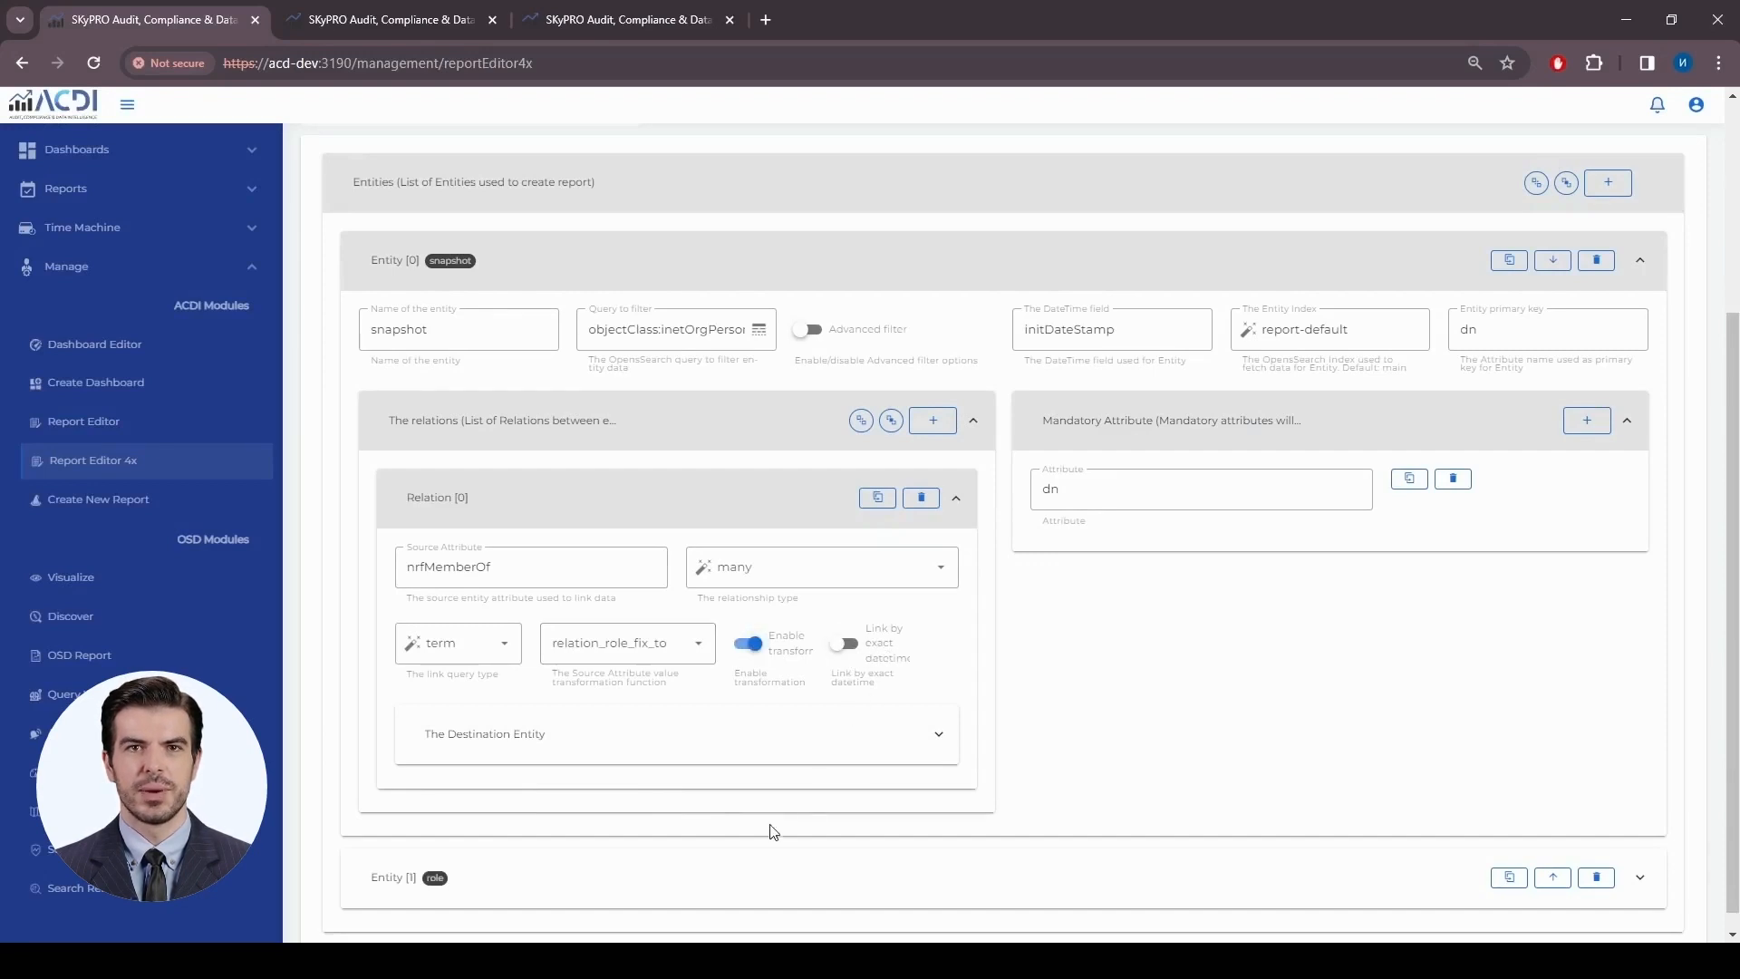
click(844, 651)
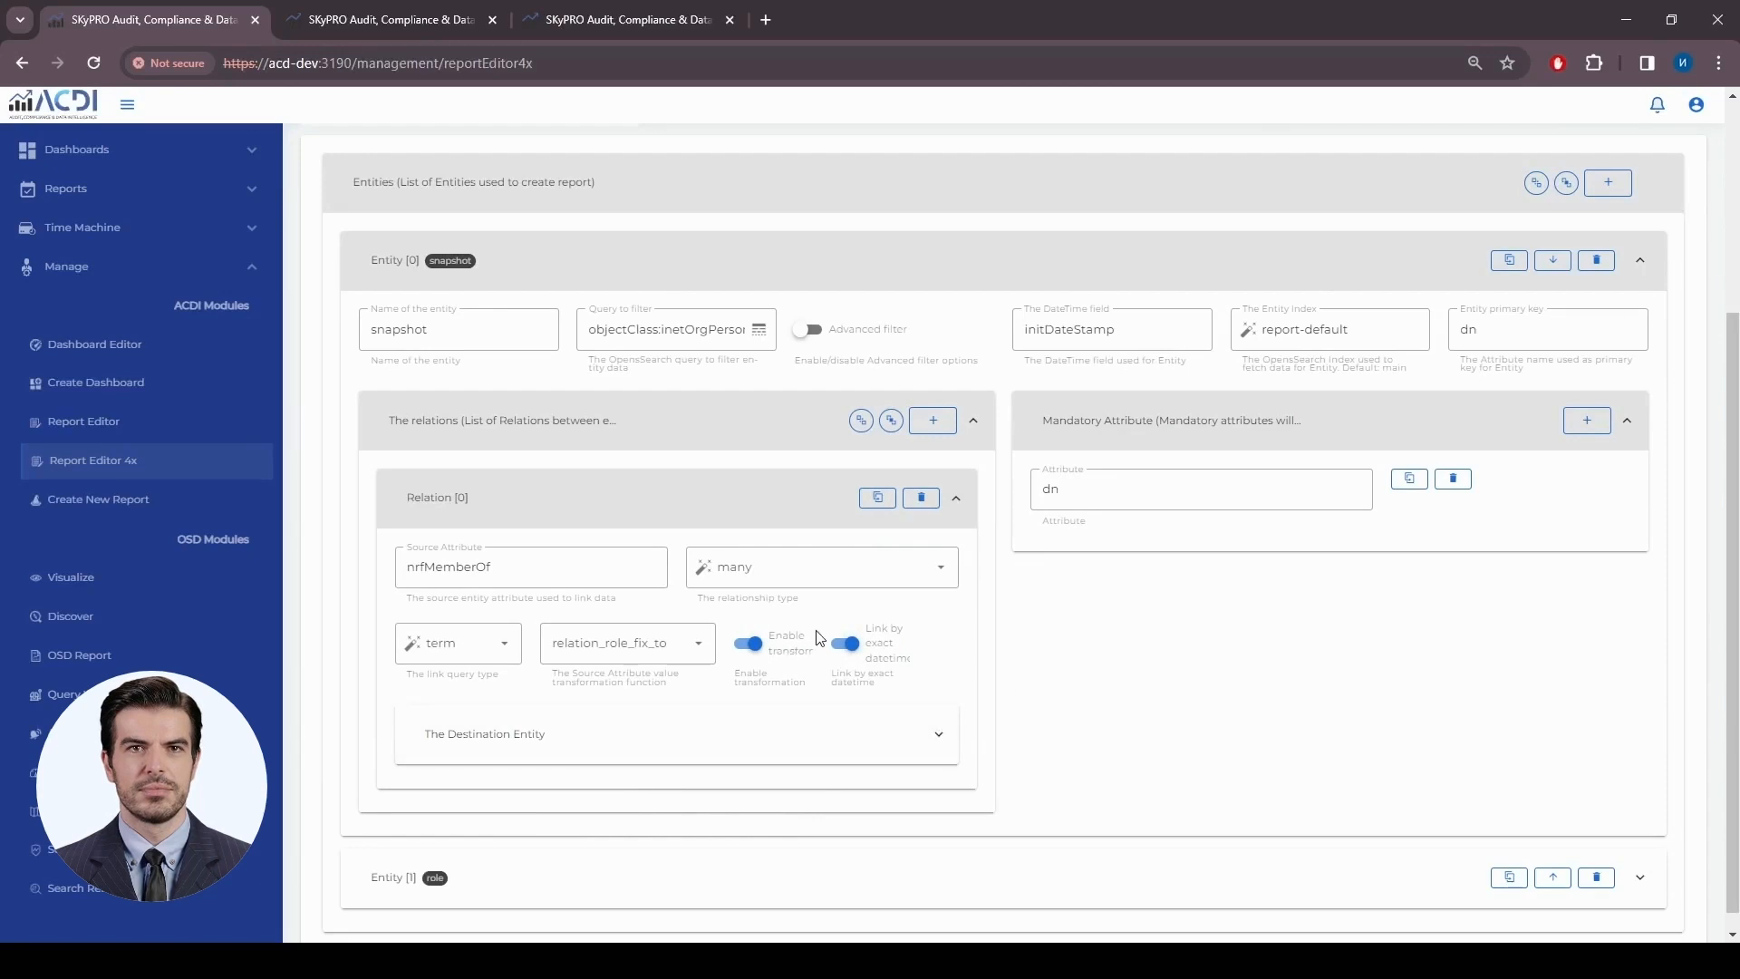
scroll(979, 622, down, 1)
click(711, 478)
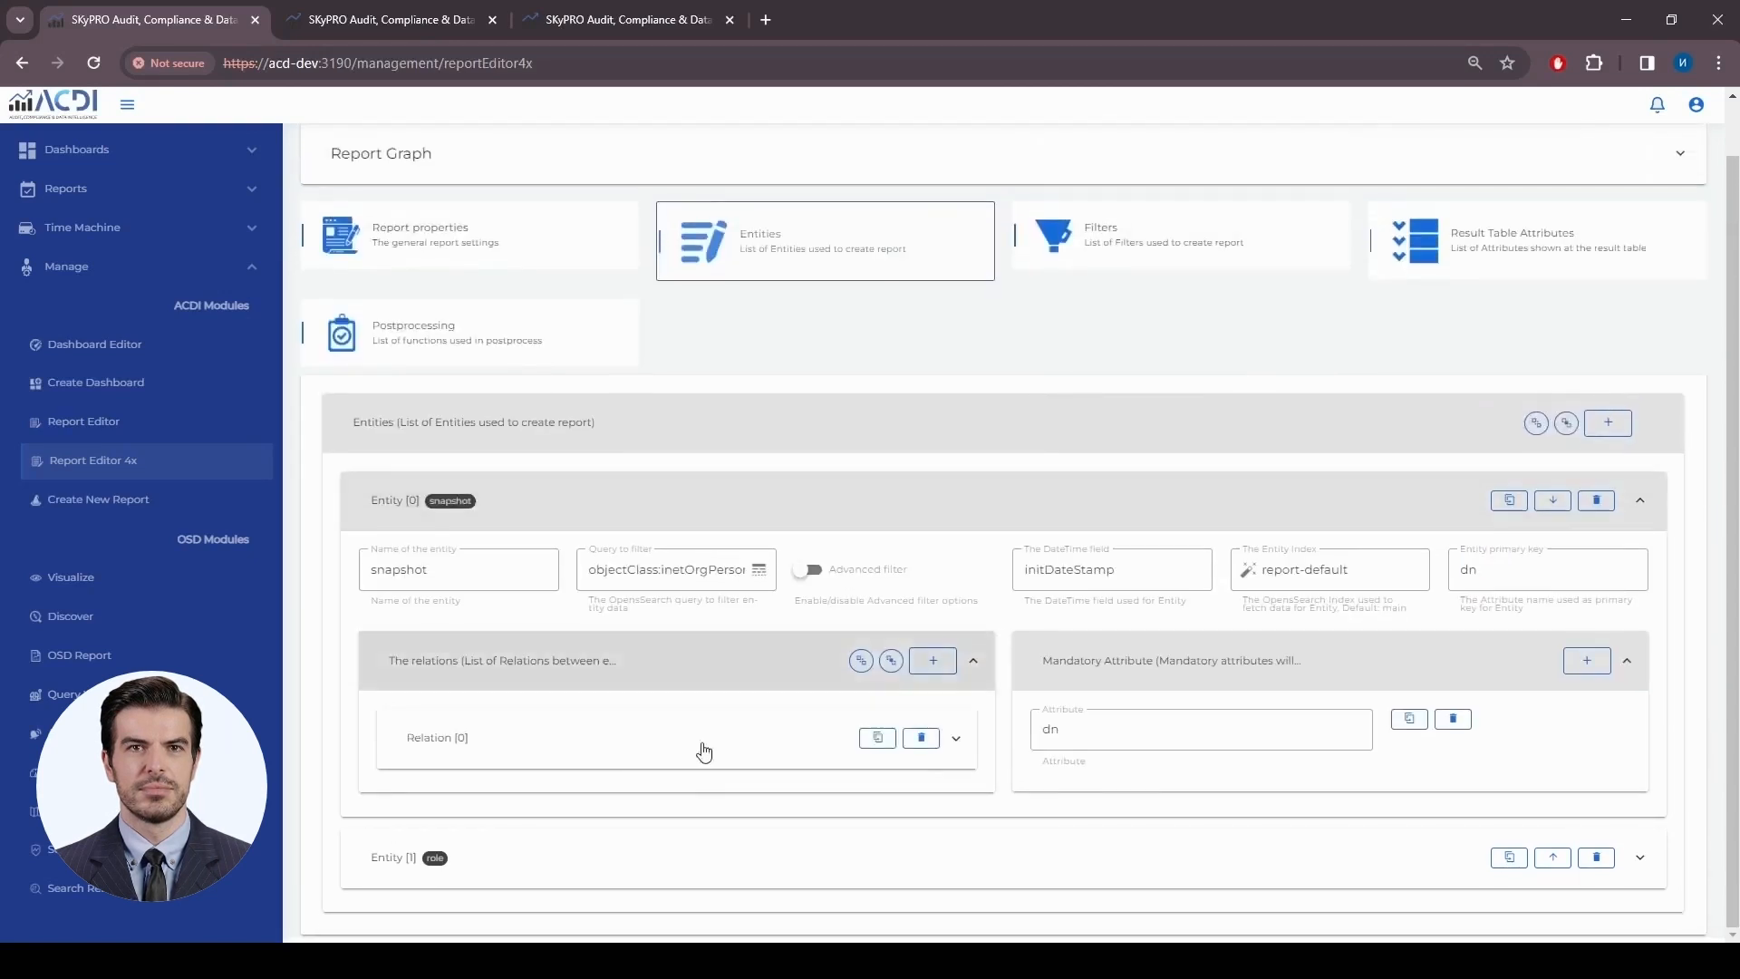
In the role entity's Relation [0], select relation_role_fix_from as the transformation function and enable transformation
click(641, 856)
scroll(644, 695, down, 3)
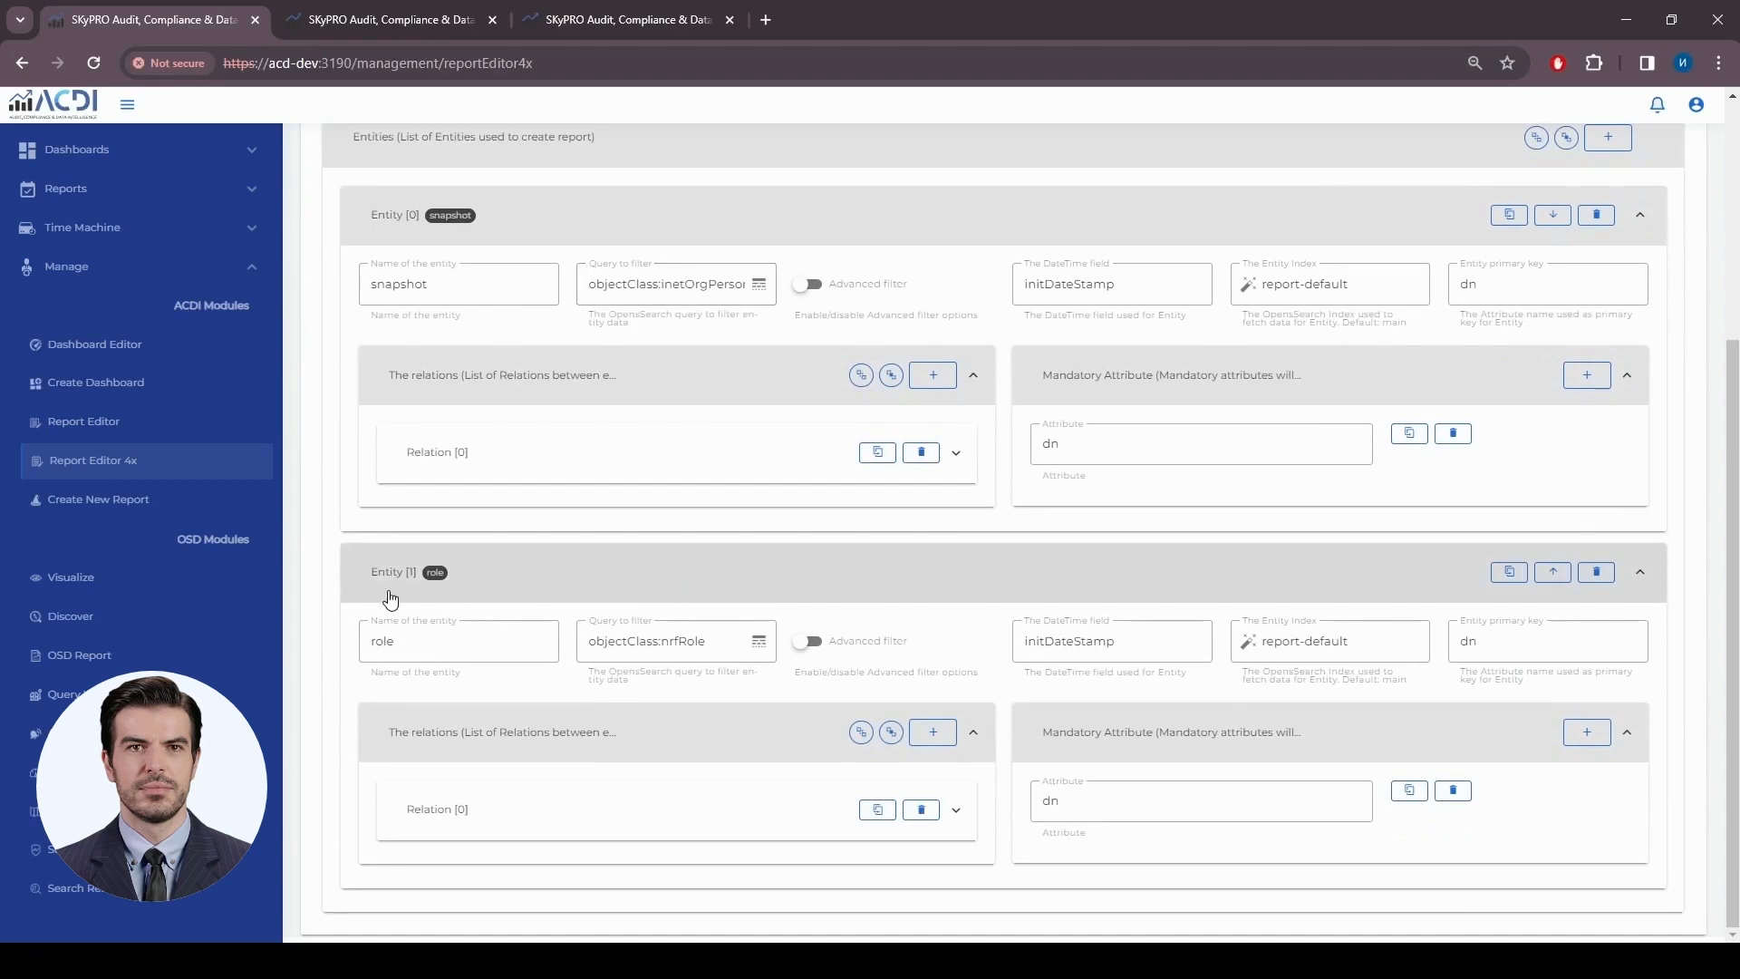
click(471, 810)
scroll(564, 641, down, 3)
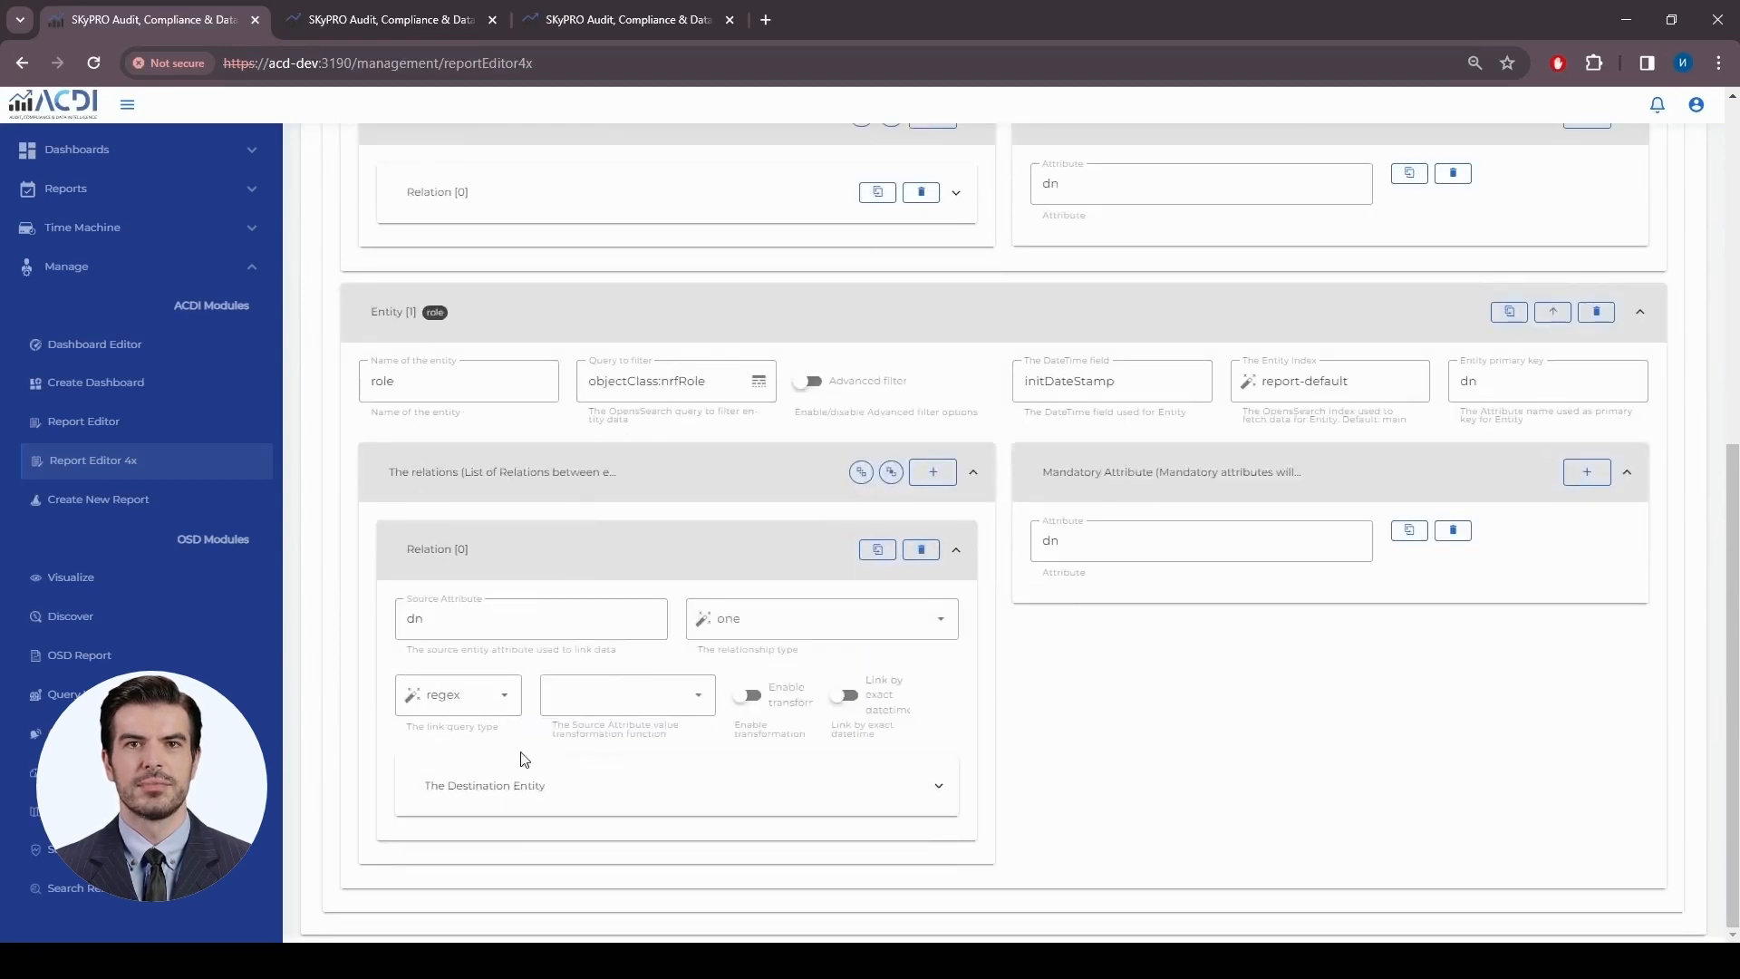
click(420, 705)
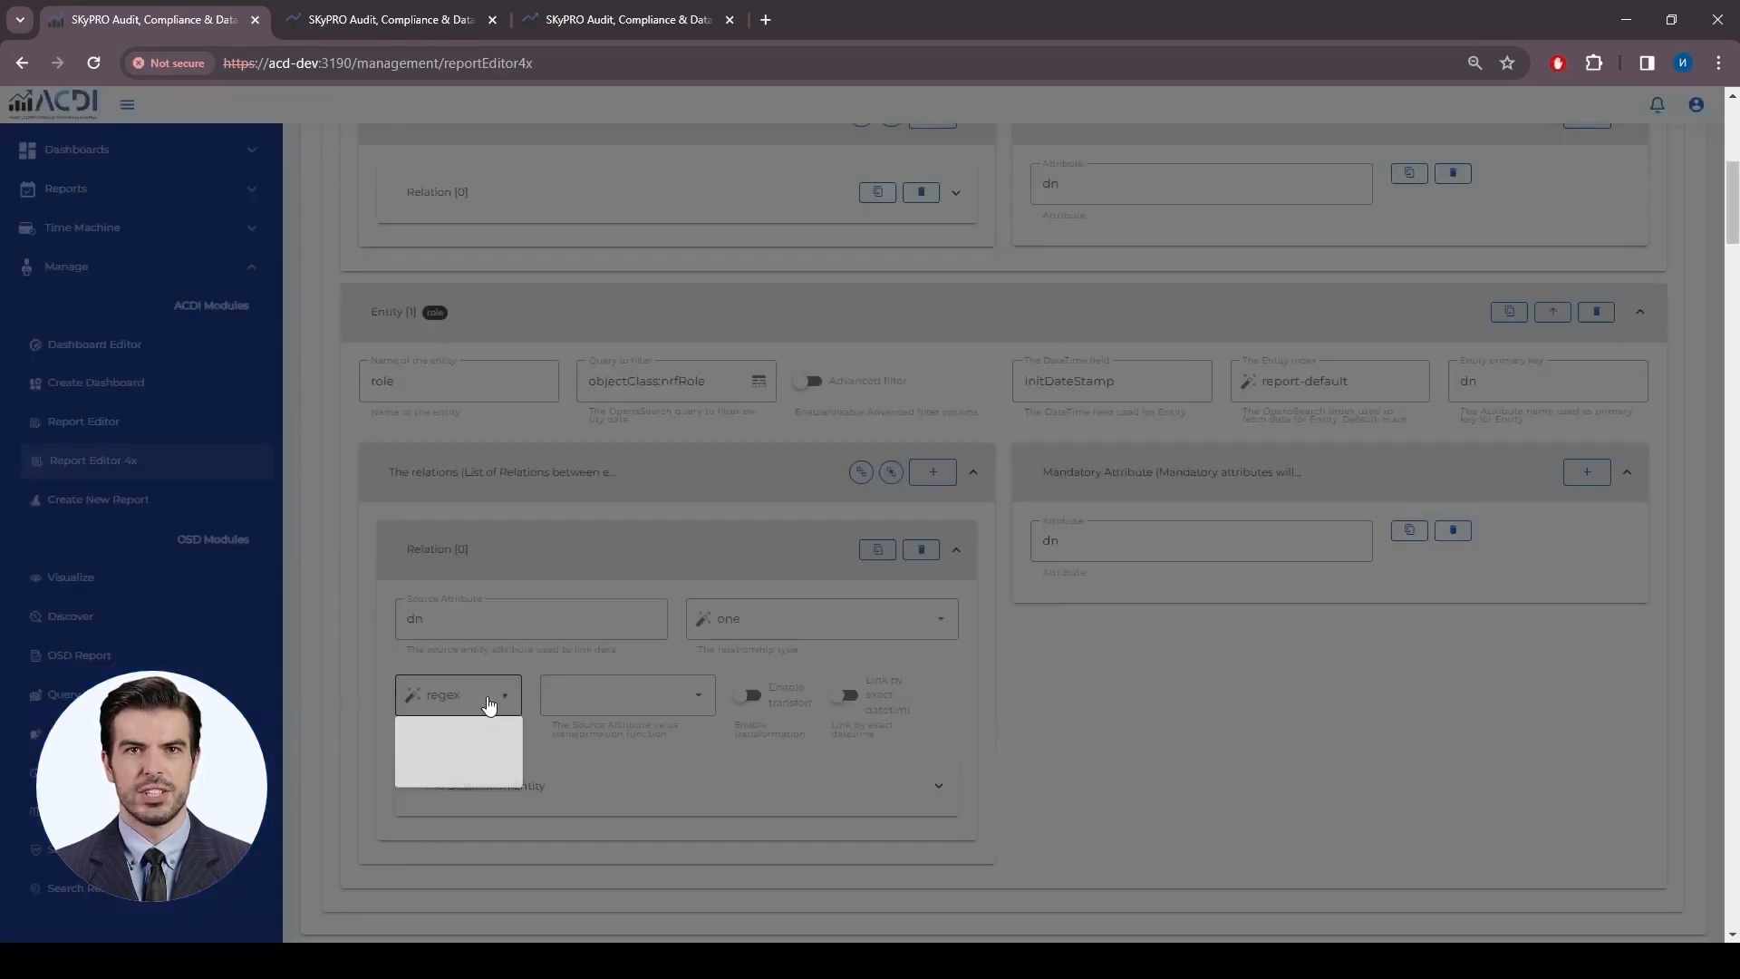
click(639, 699)
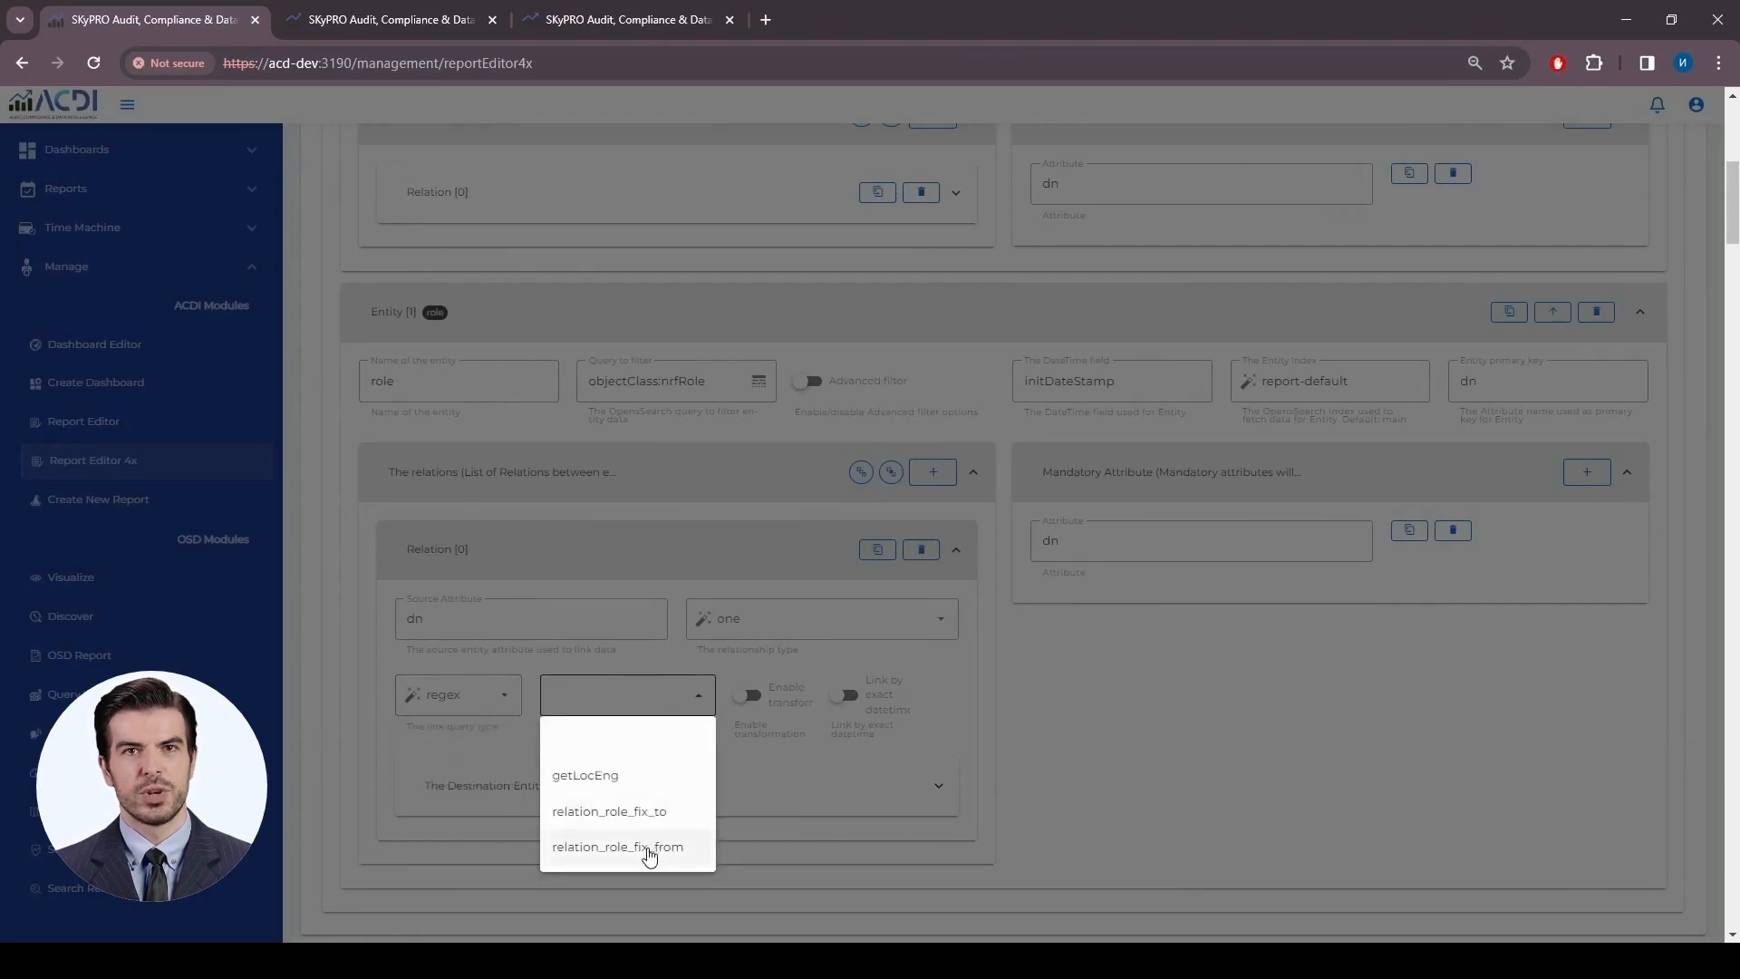
click(654, 850)
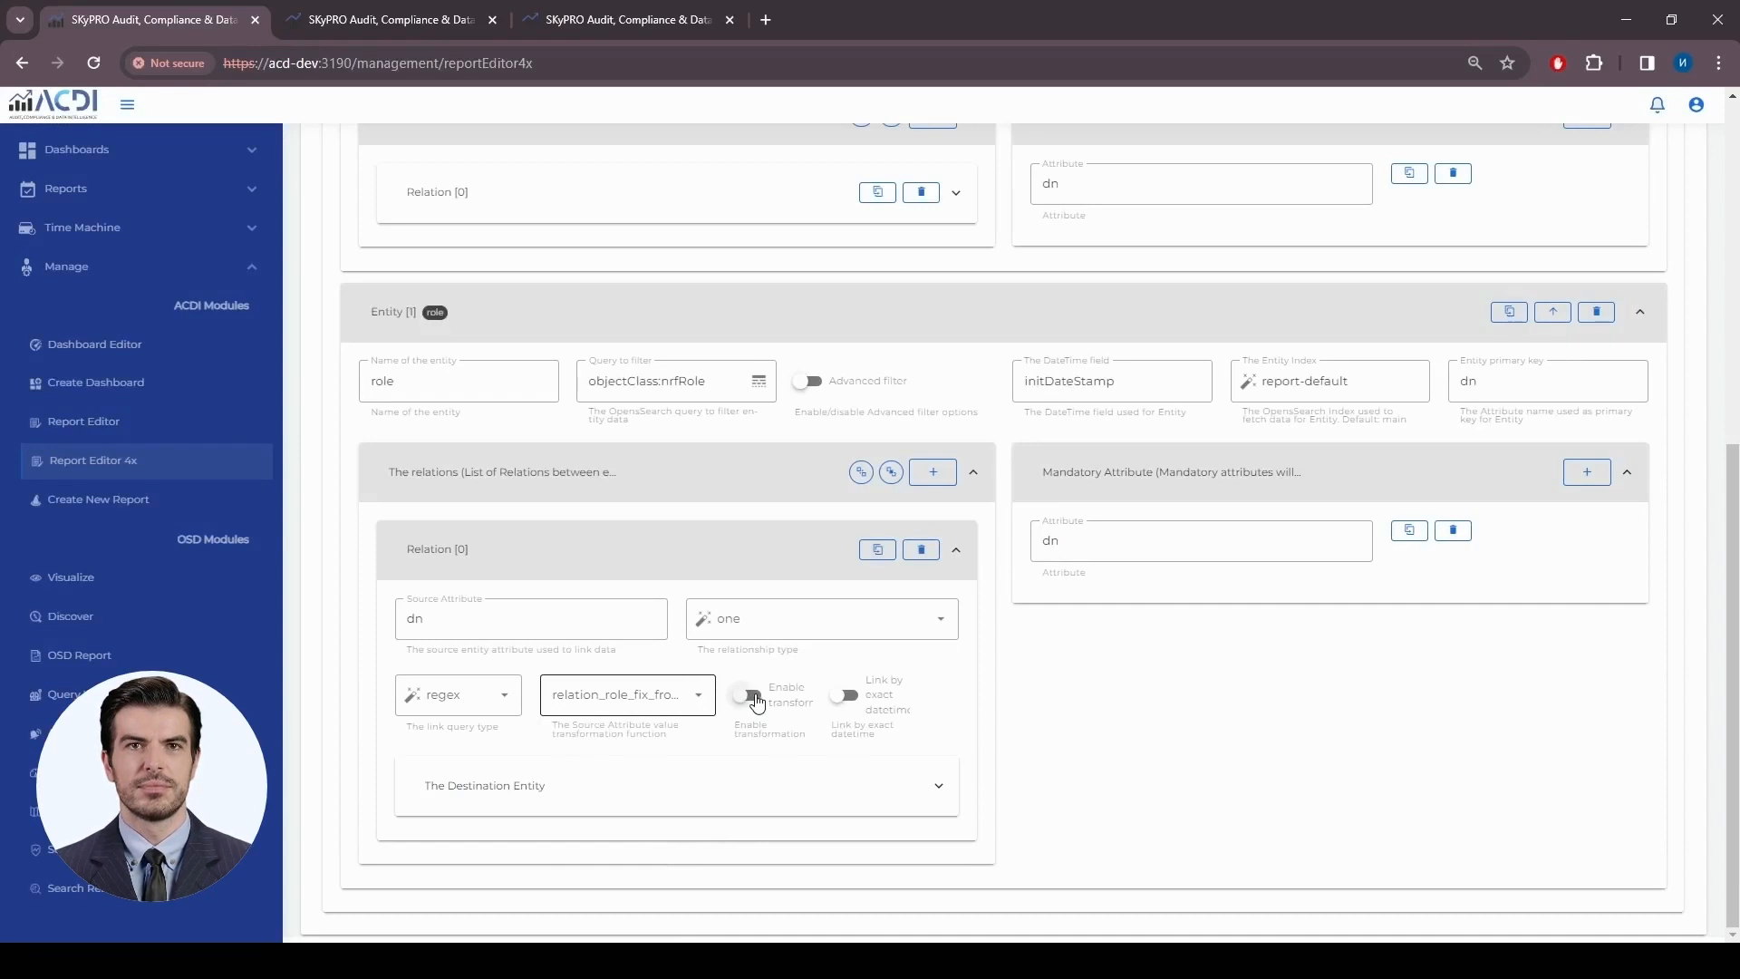
click(751, 696)
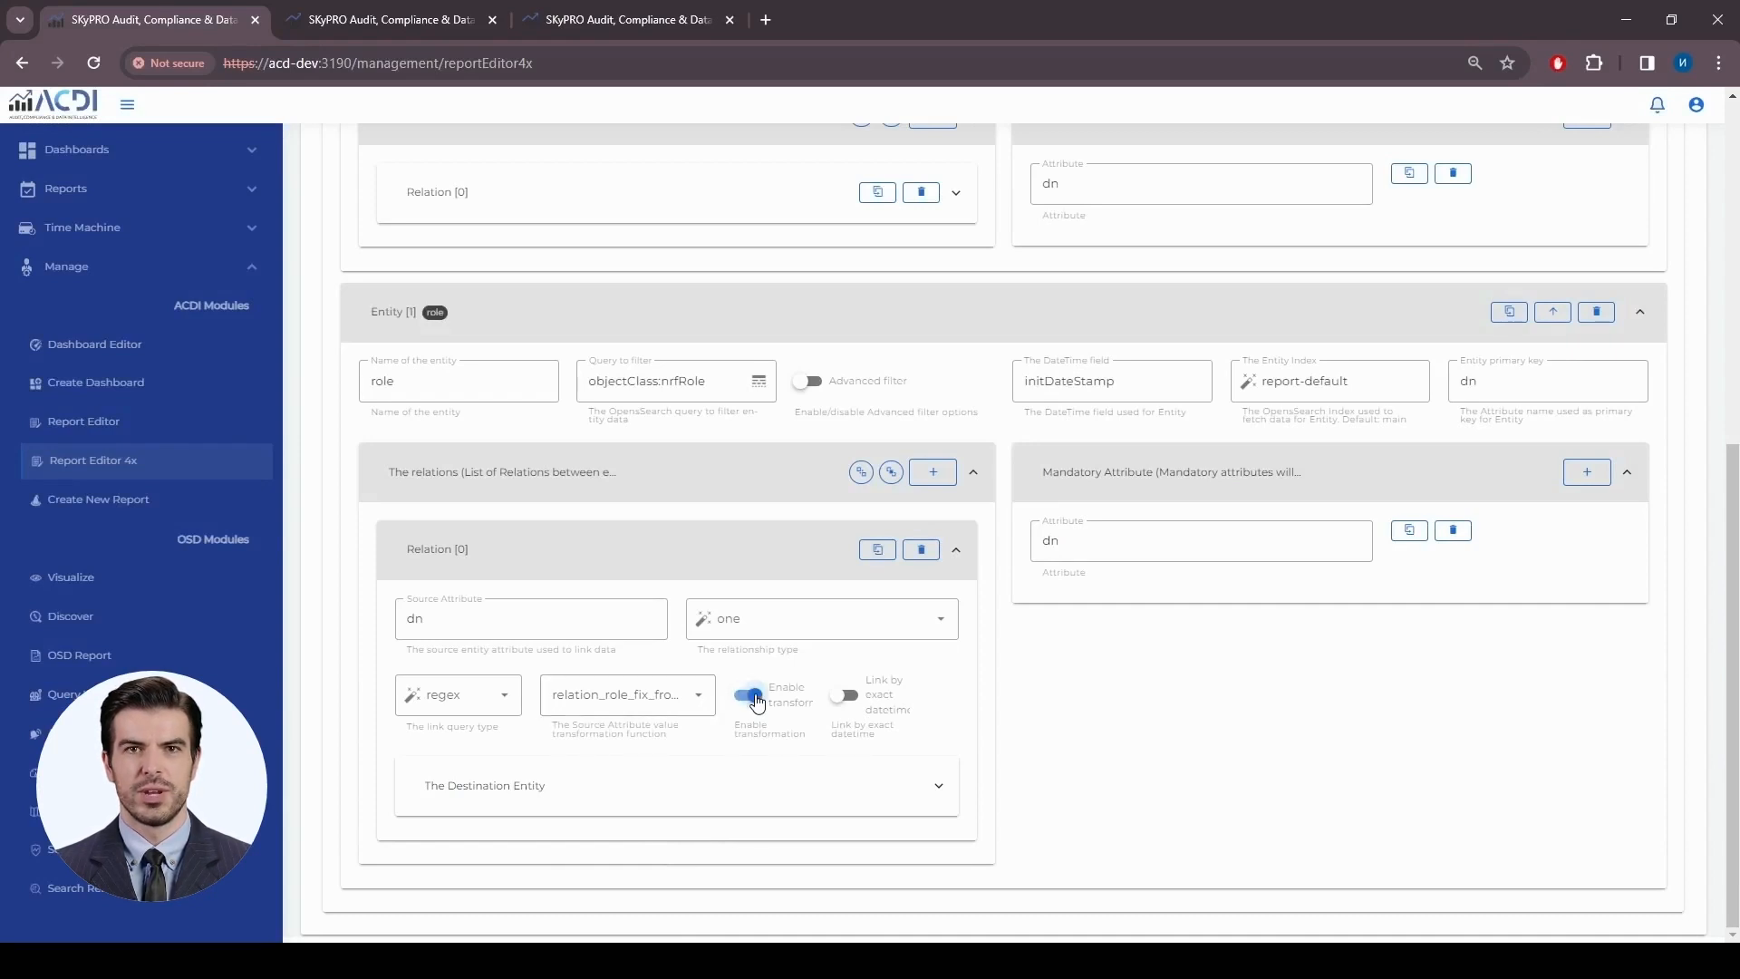
Check the role attribute names in the History Browser and set the role relation's destination attribute to nrfAssignedRoles
click(675, 785)
scroll(674, 691, down, 1)
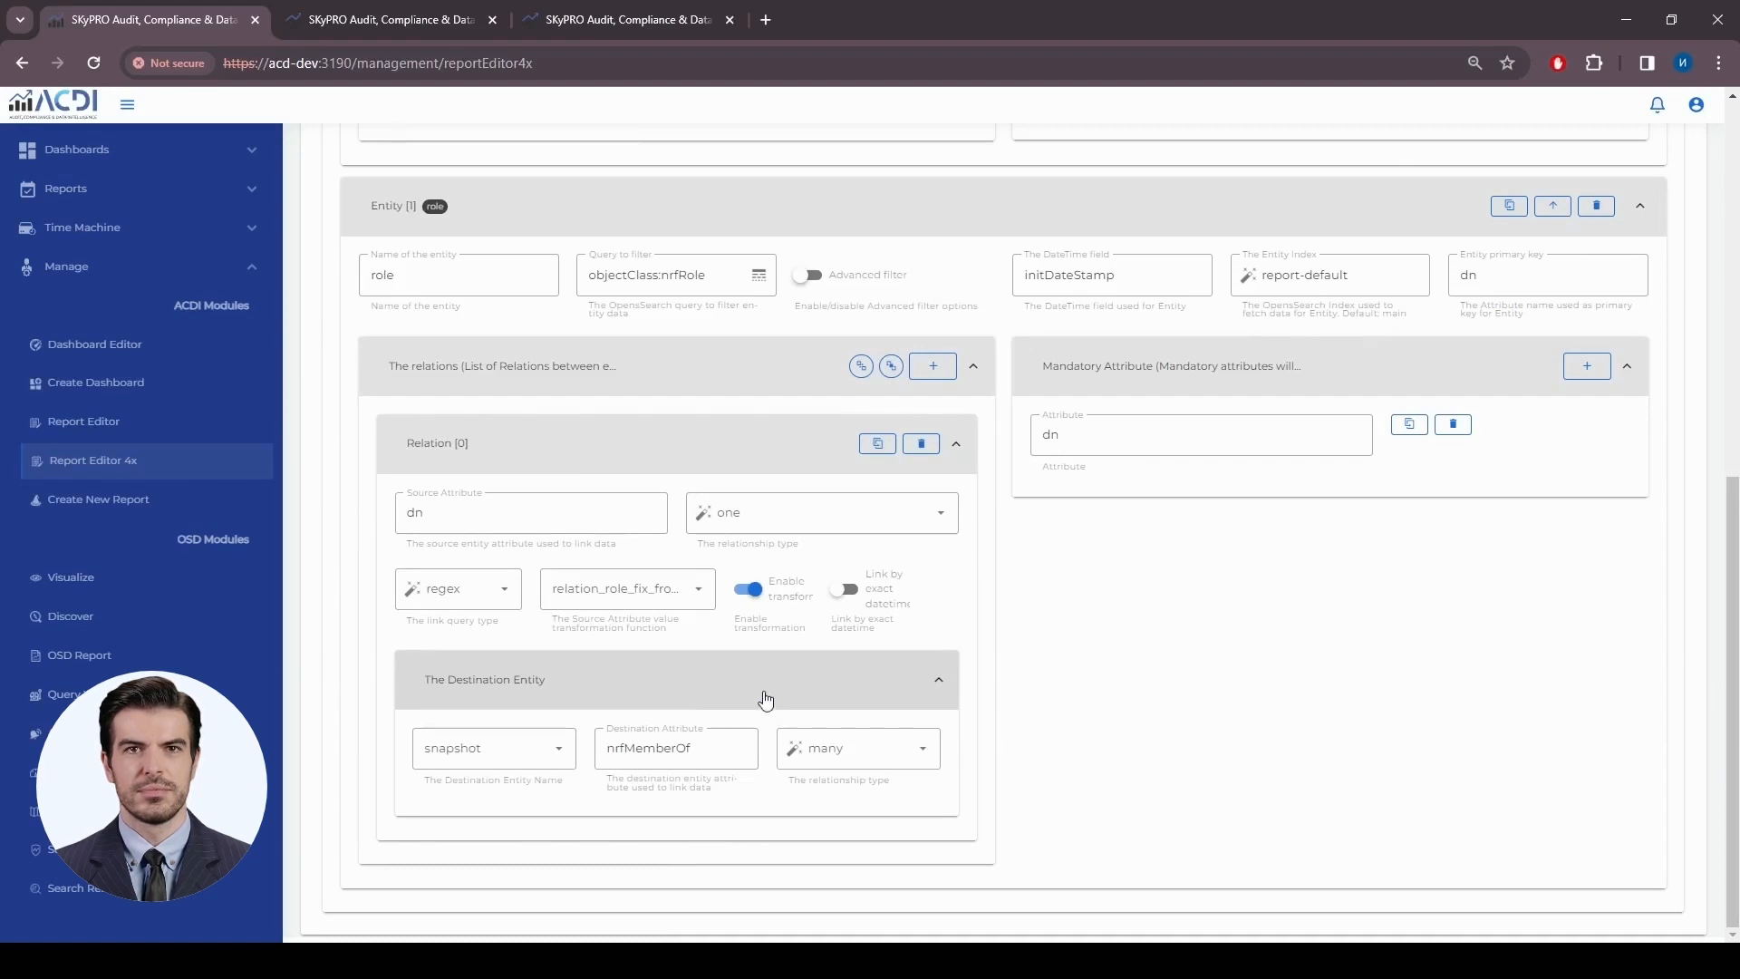
click(686, 747)
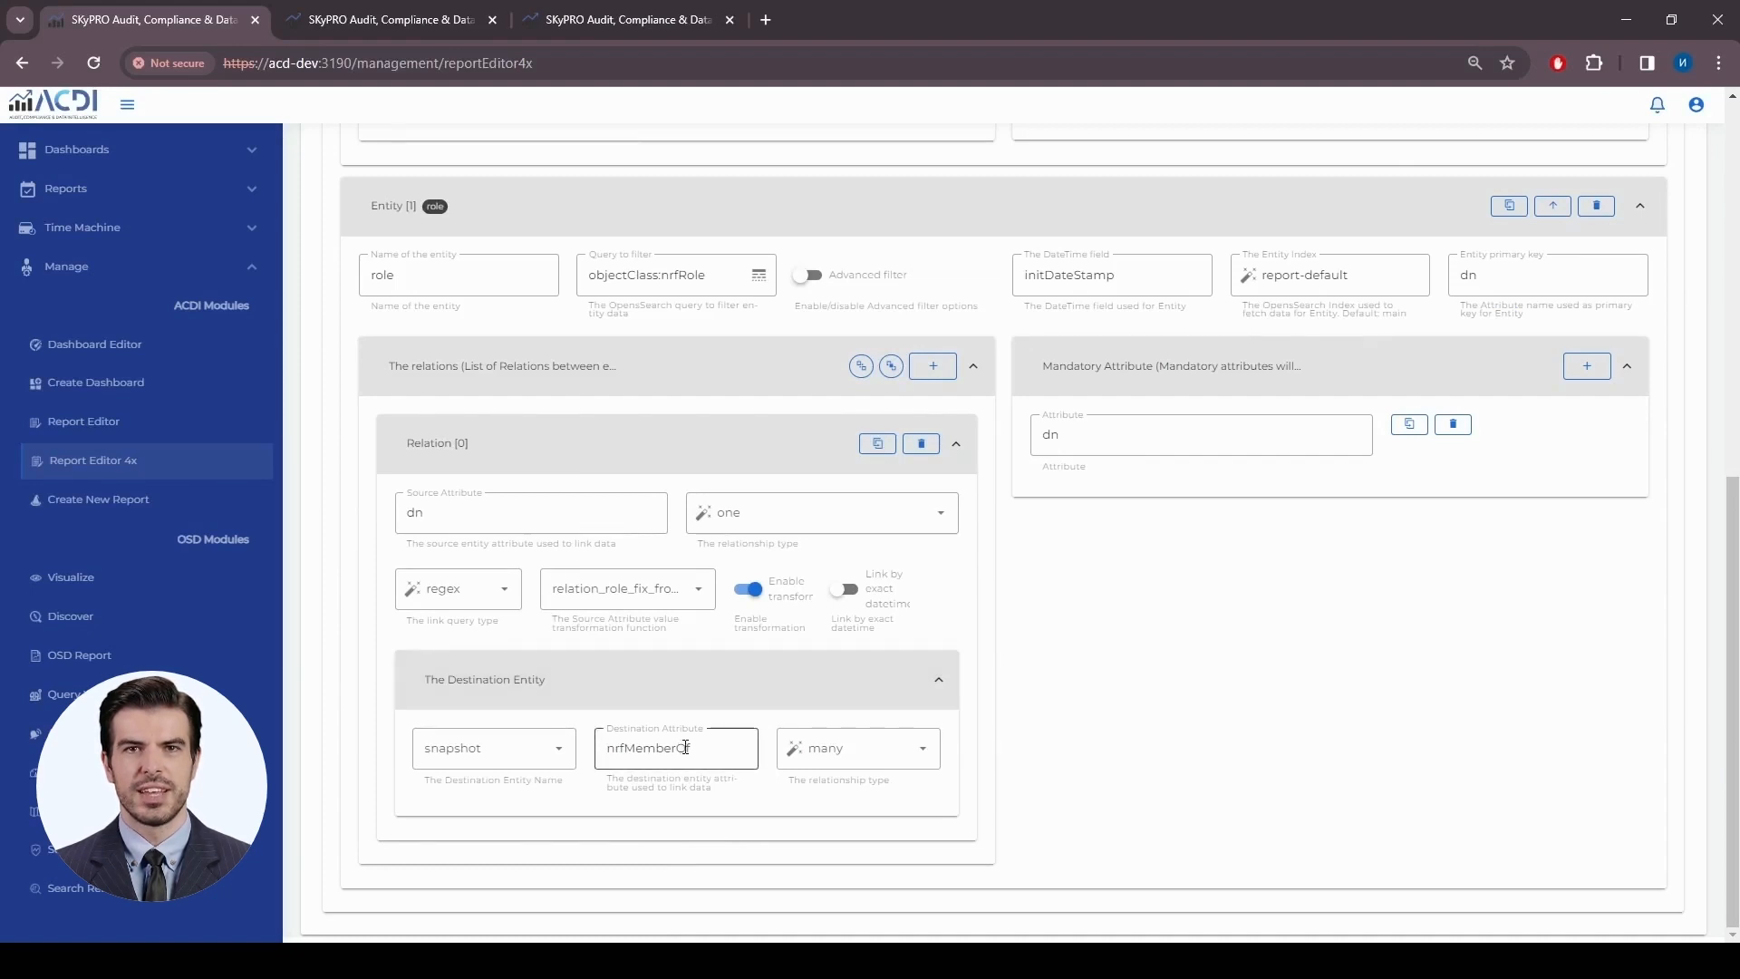
click(389, 19)
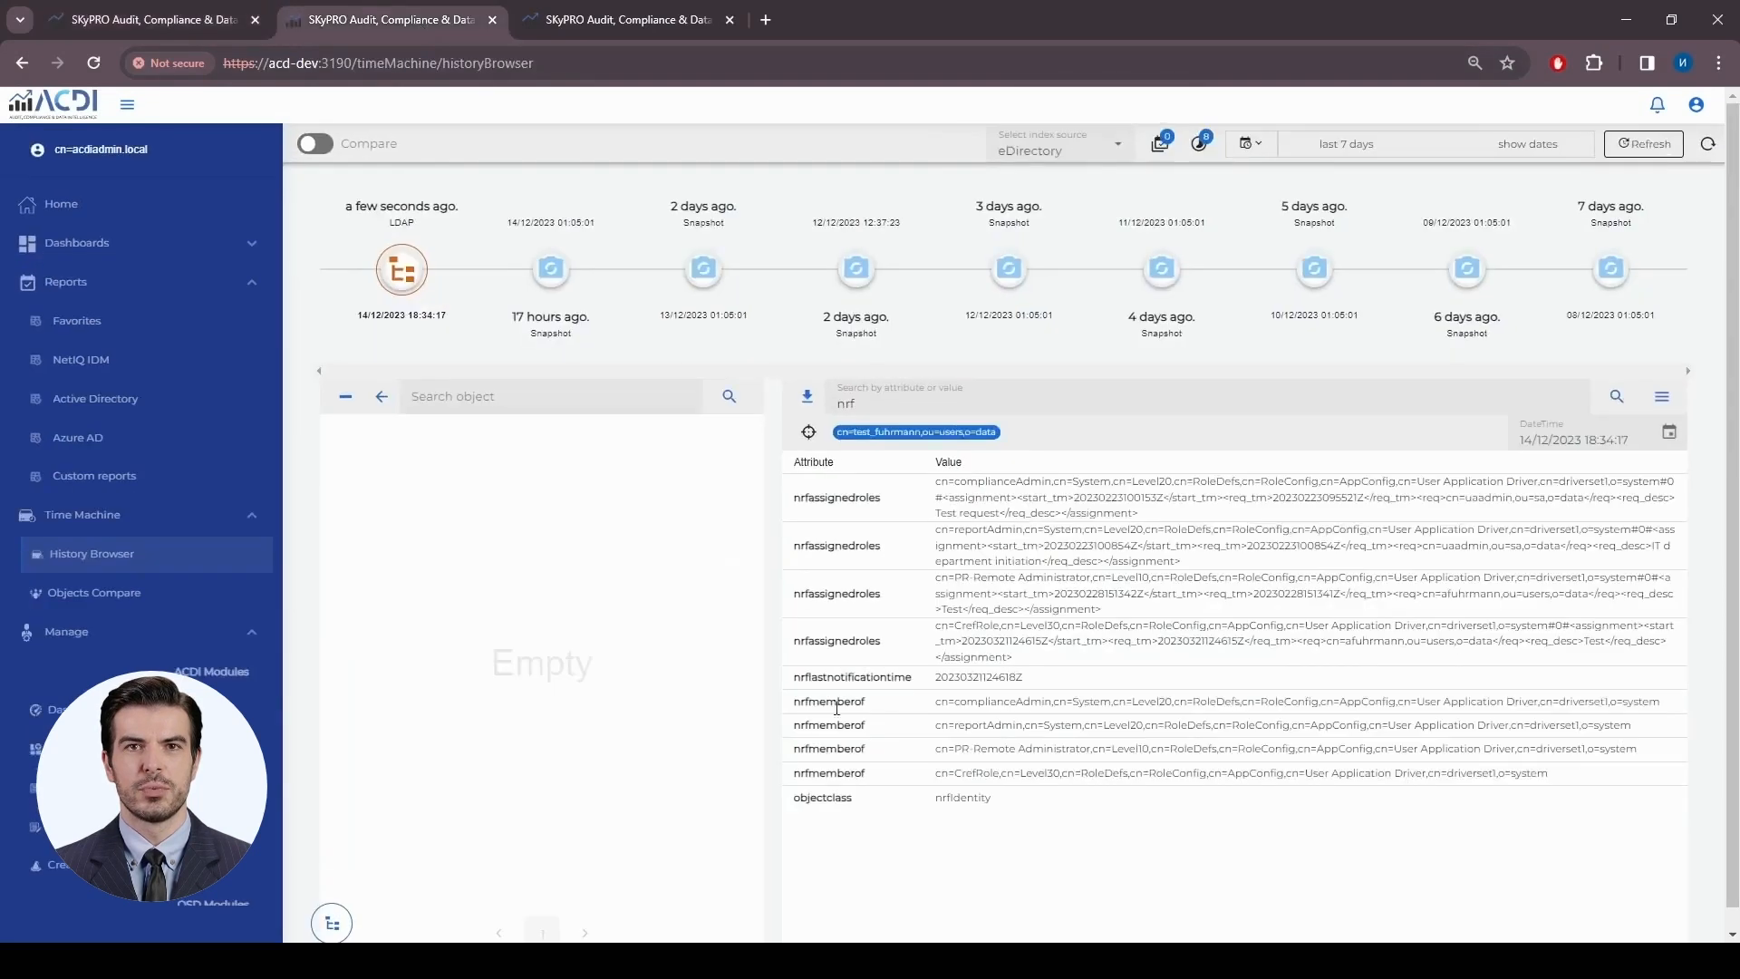
drag(796, 705, 870, 705)
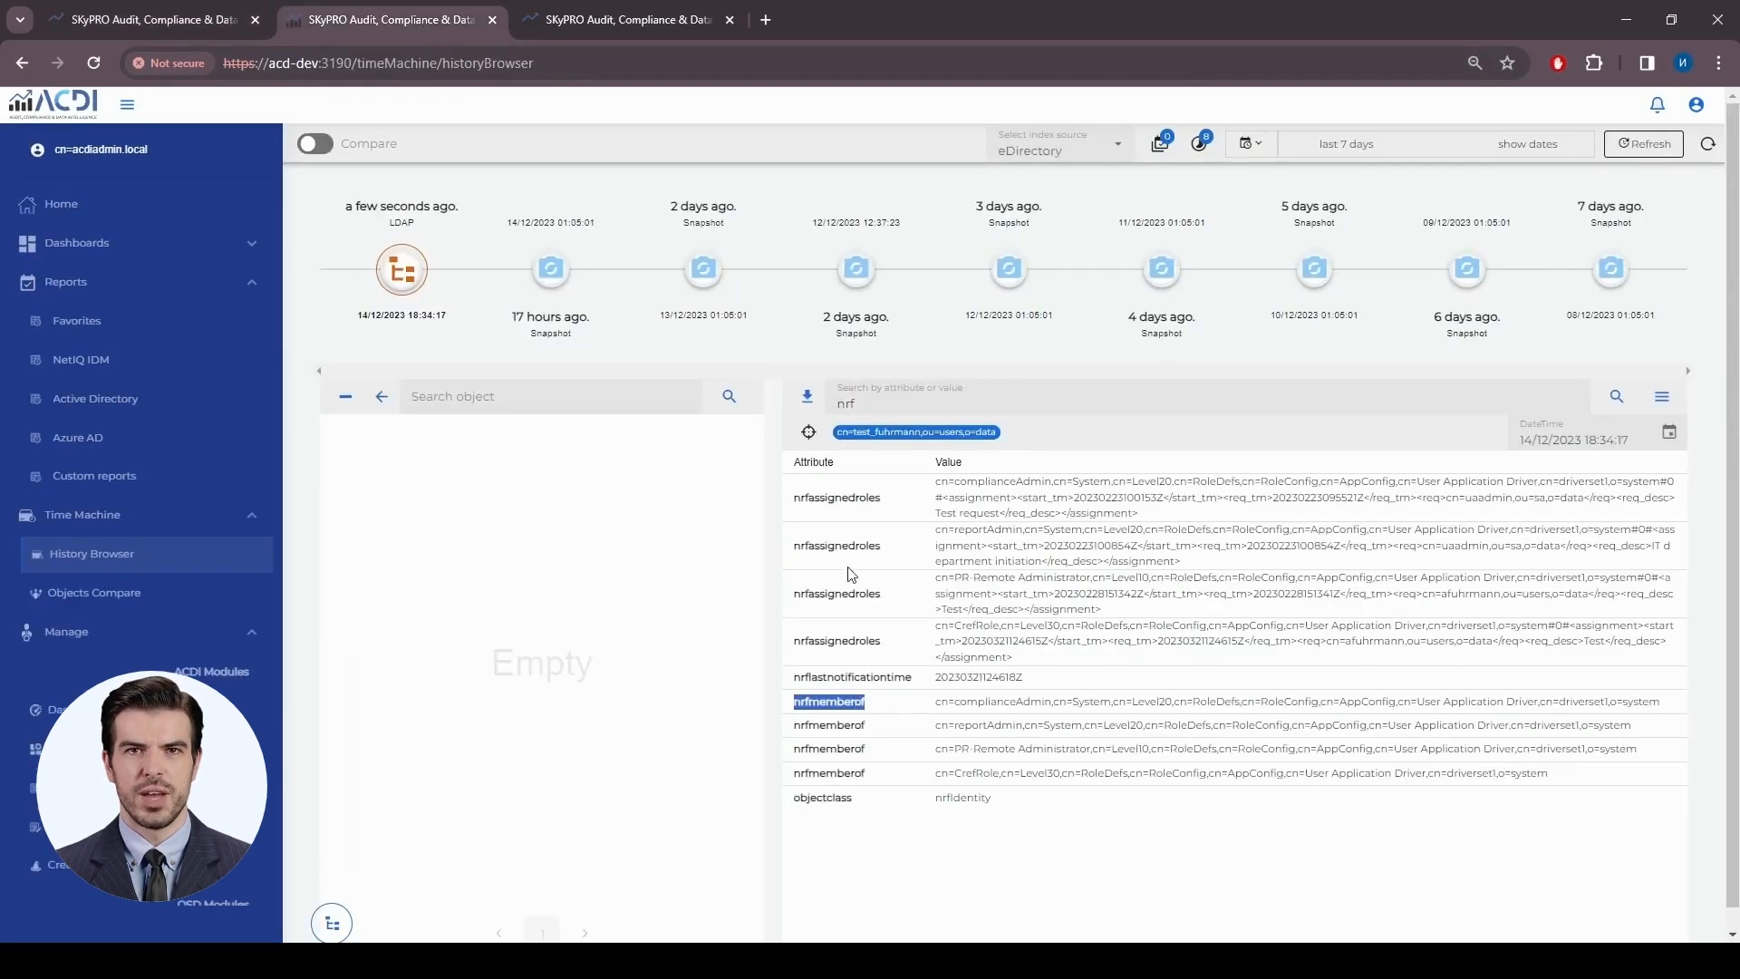
click(198, 25)
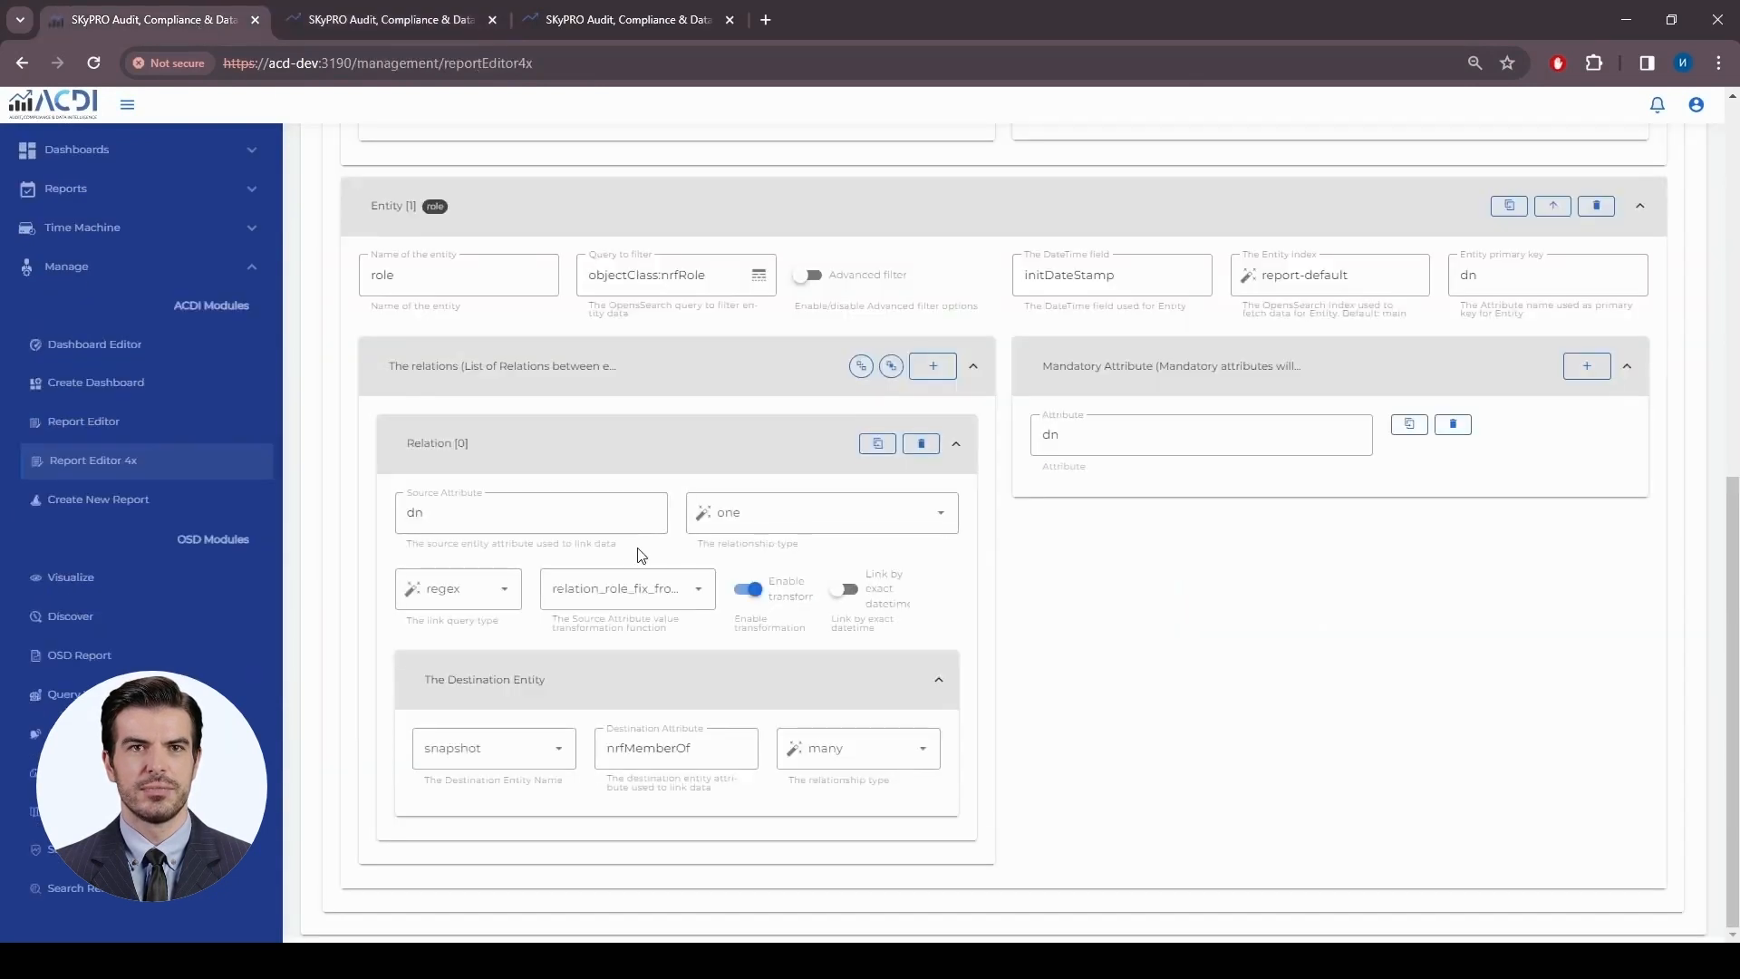
drag(707, 748, 606, 748)
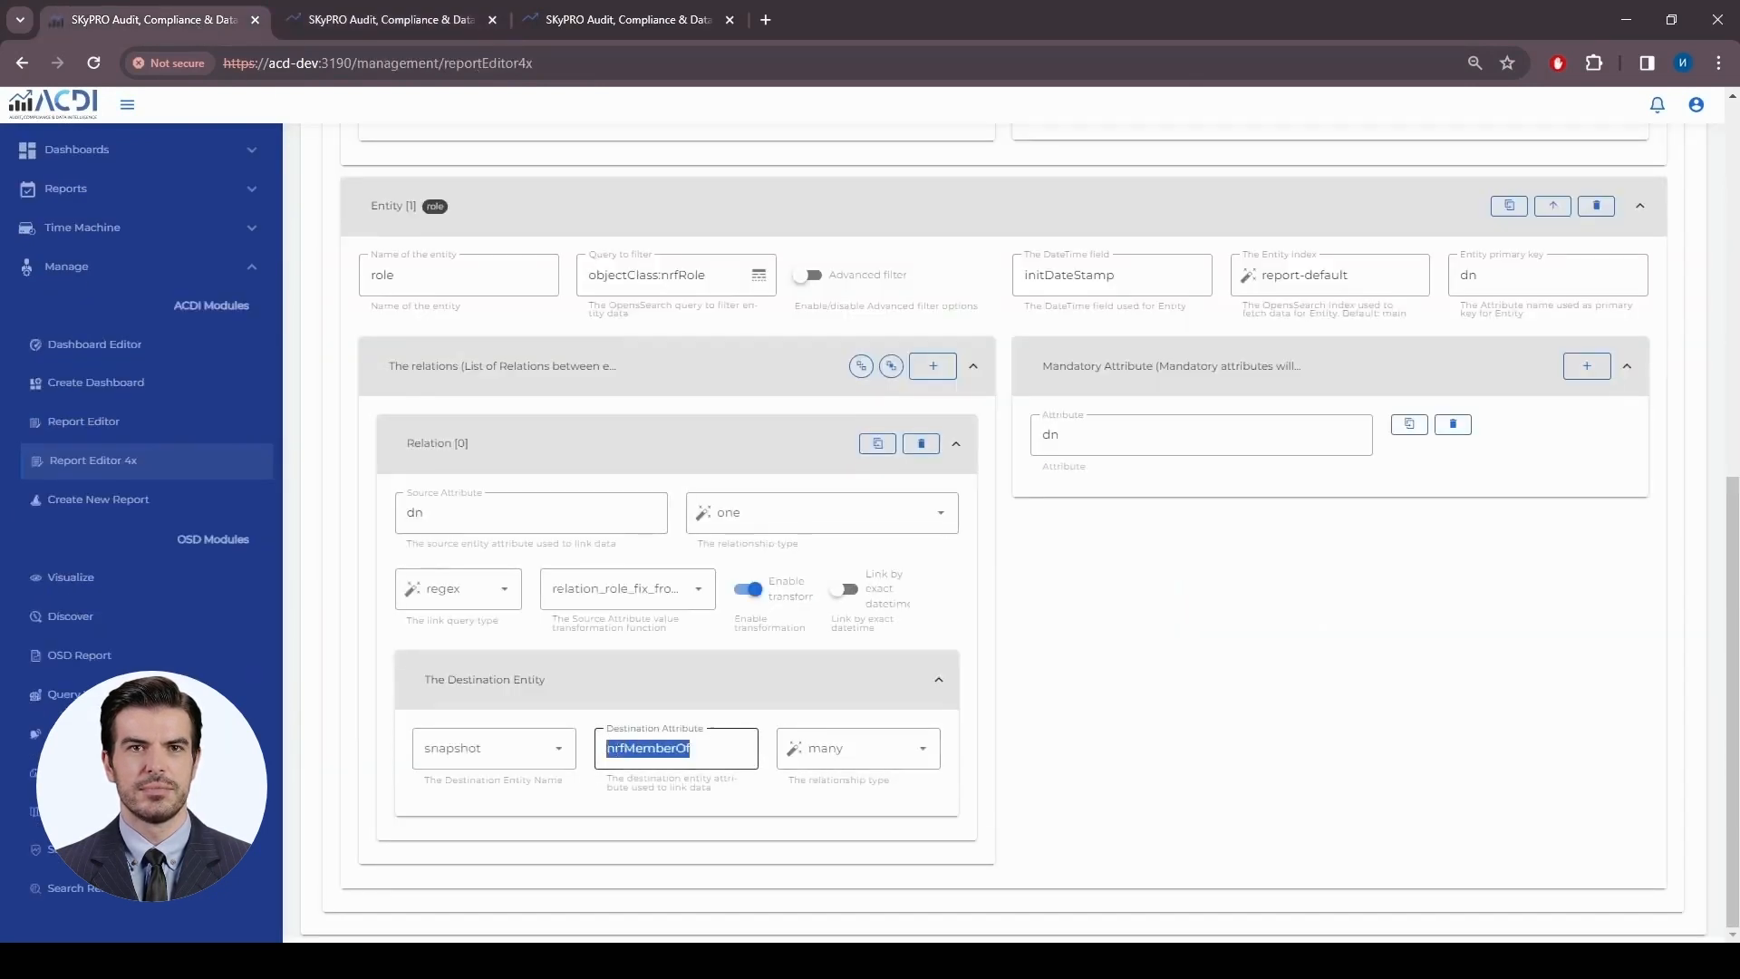
text(nrfAssignedRoles)
Expand the snapshot entity's Relation [0] with its destination entity and set the source attribute to nrfAssignedRoles
scroll(690, 763, up, 2)
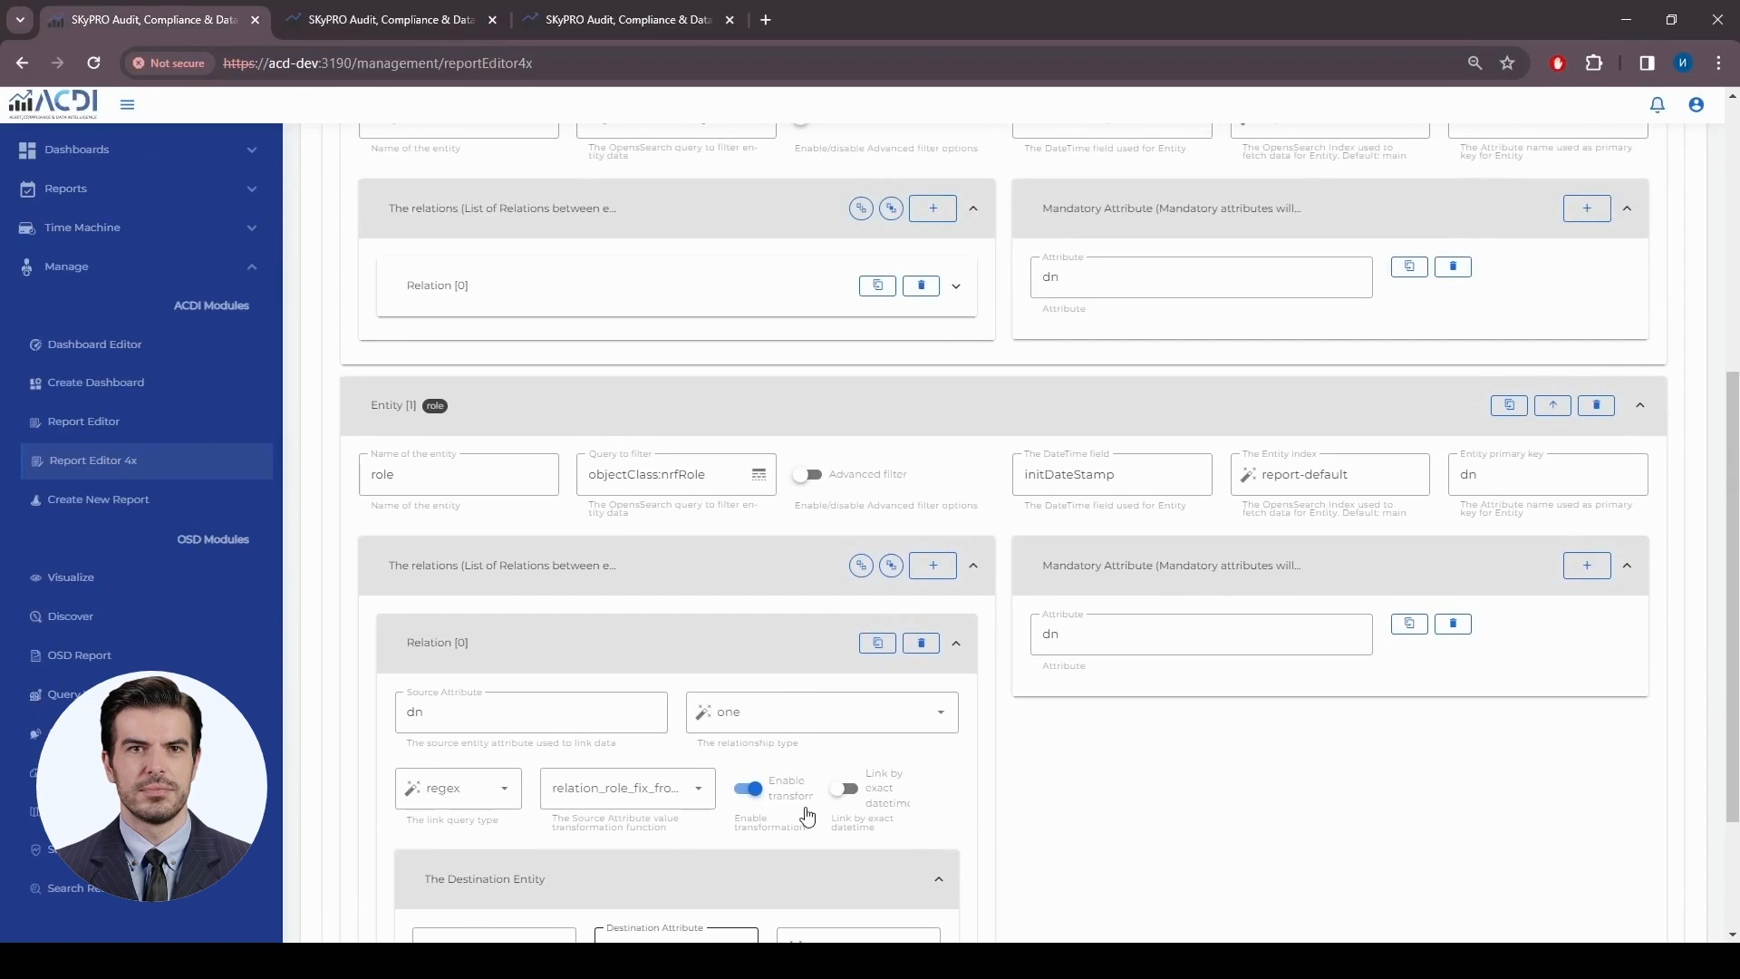
scroll(807, 816, up, 2)
click(664, 481)
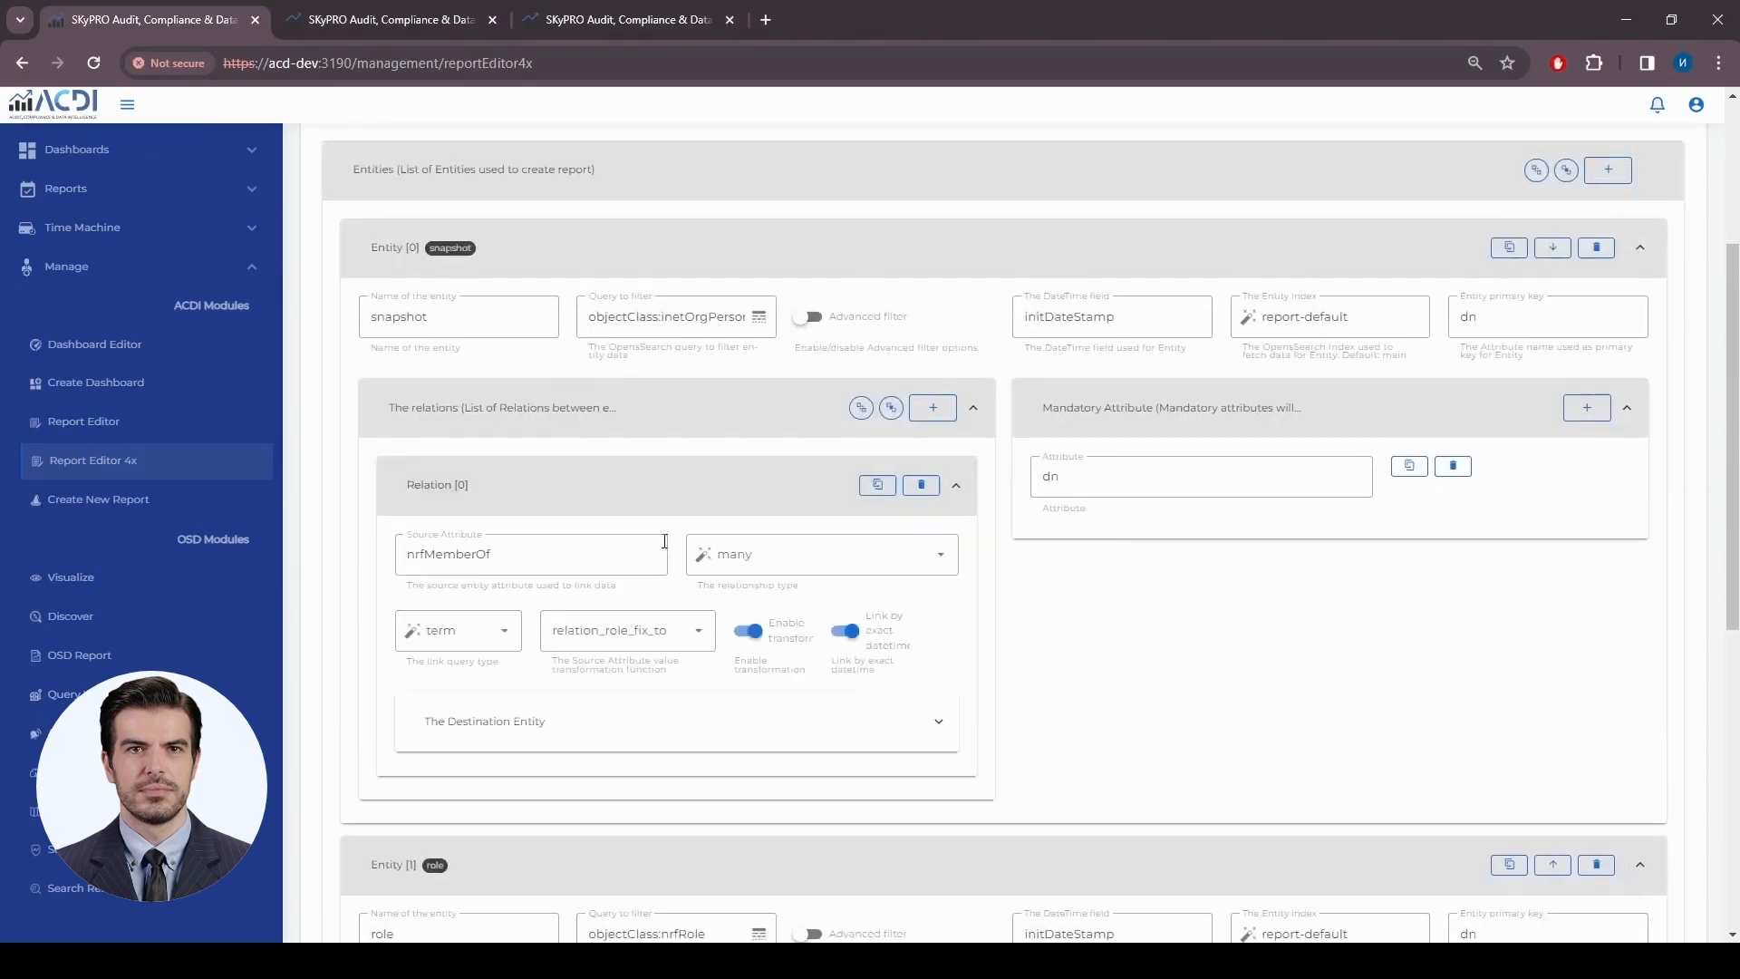
click(688, 721)
scroll(602, 719, down, 2)
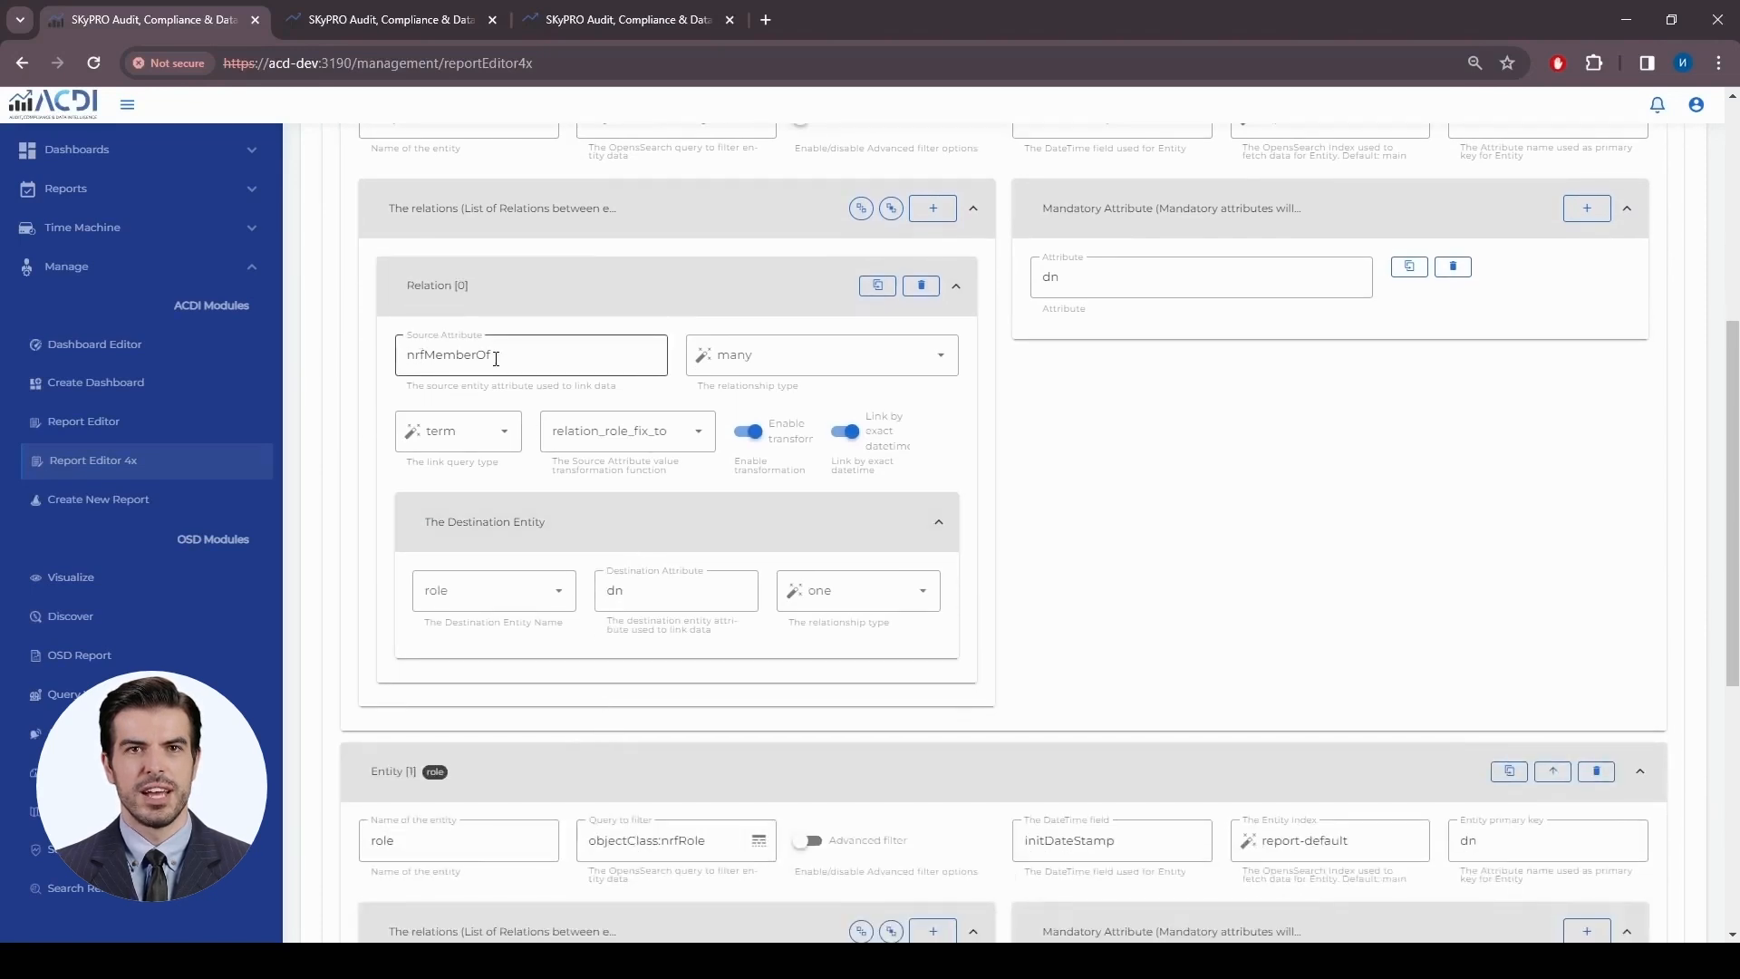
drag(490, 356, 408, 356)
text(nrfAssignedRoles)
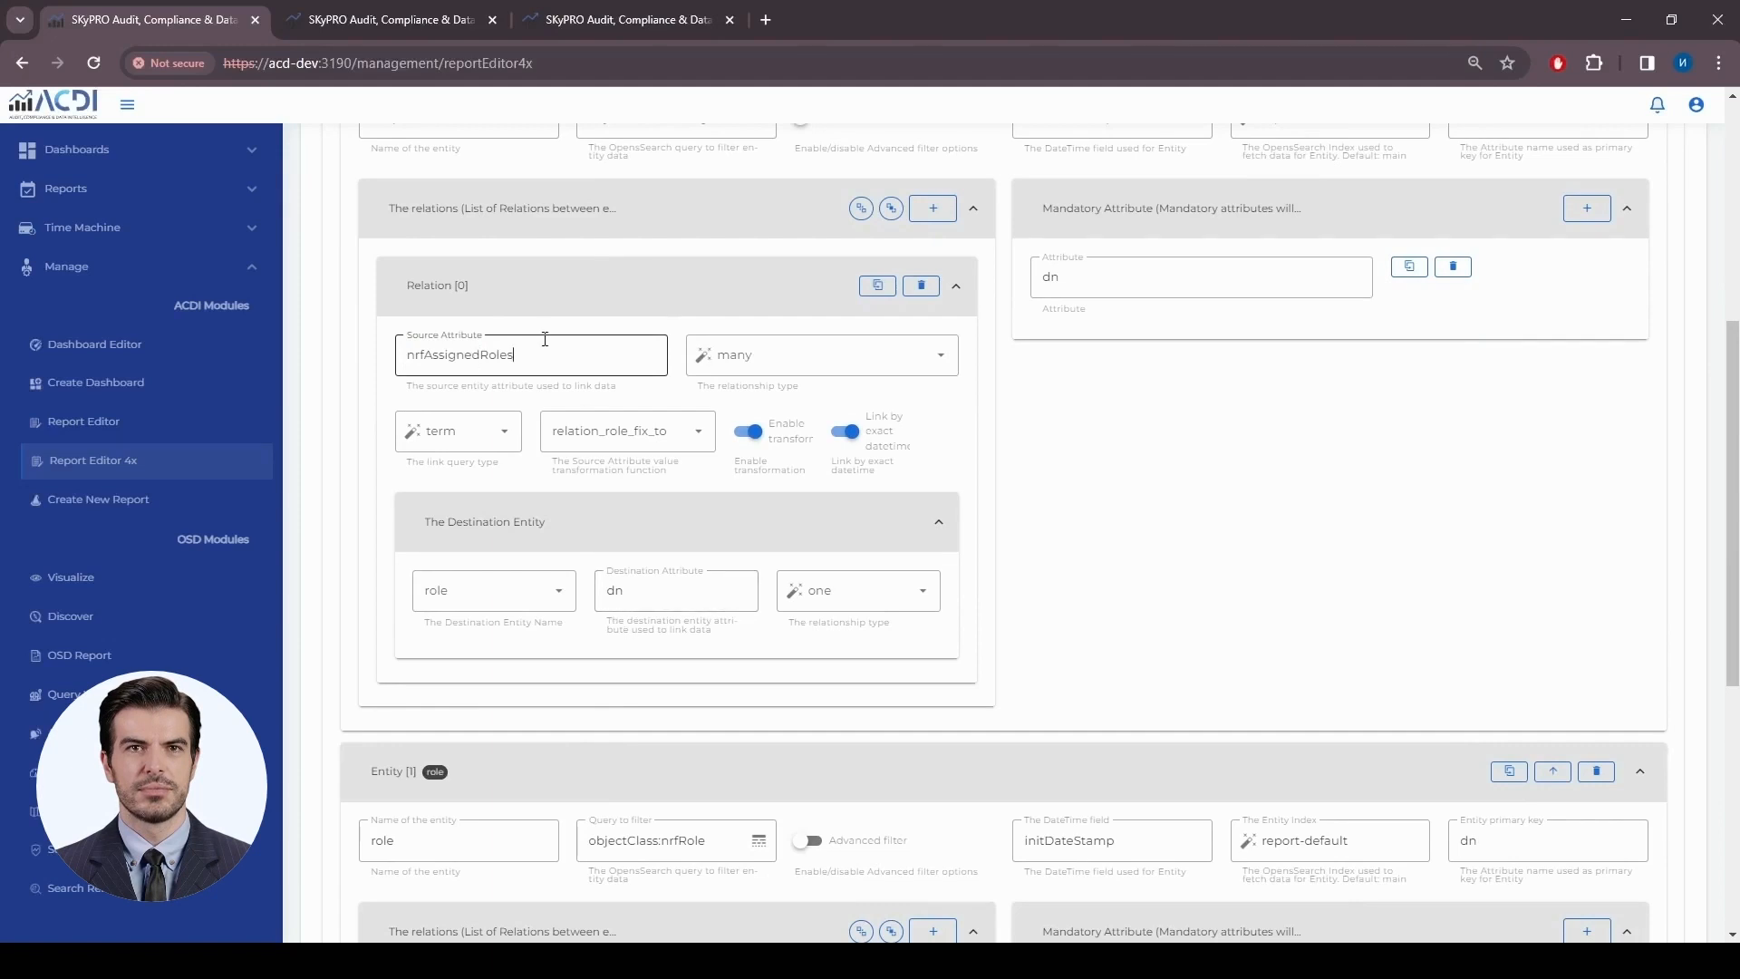
scroll(552, 360, up, 2)
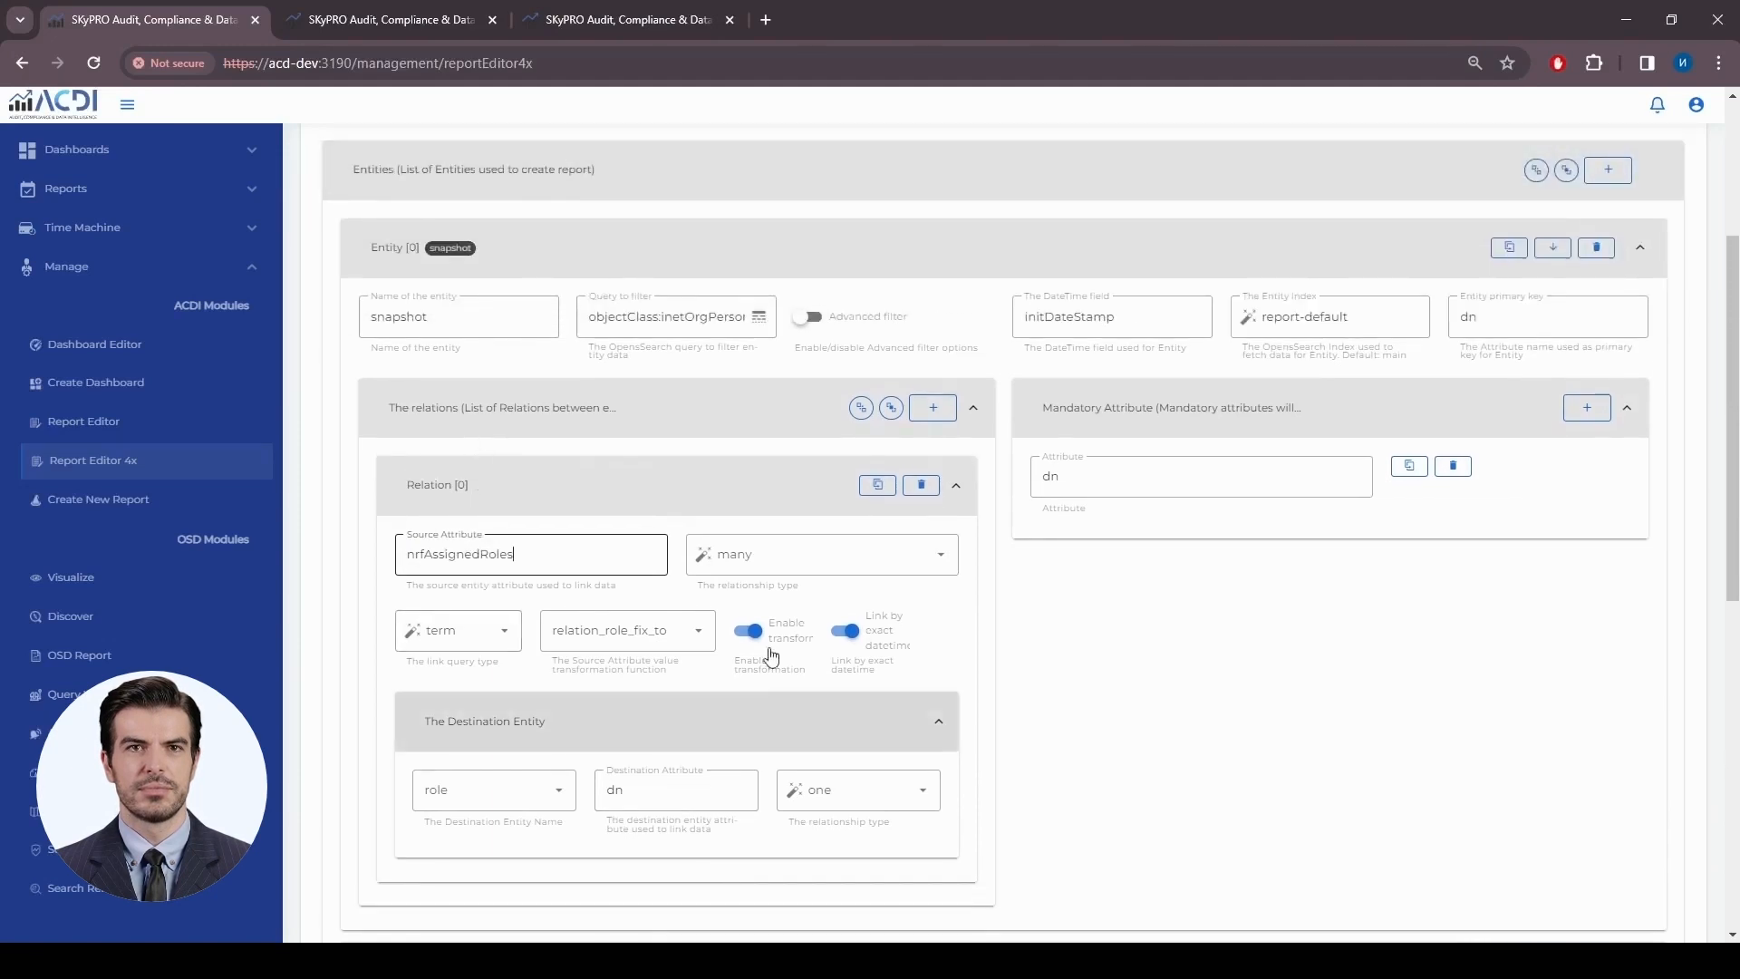
click(1167, 692)
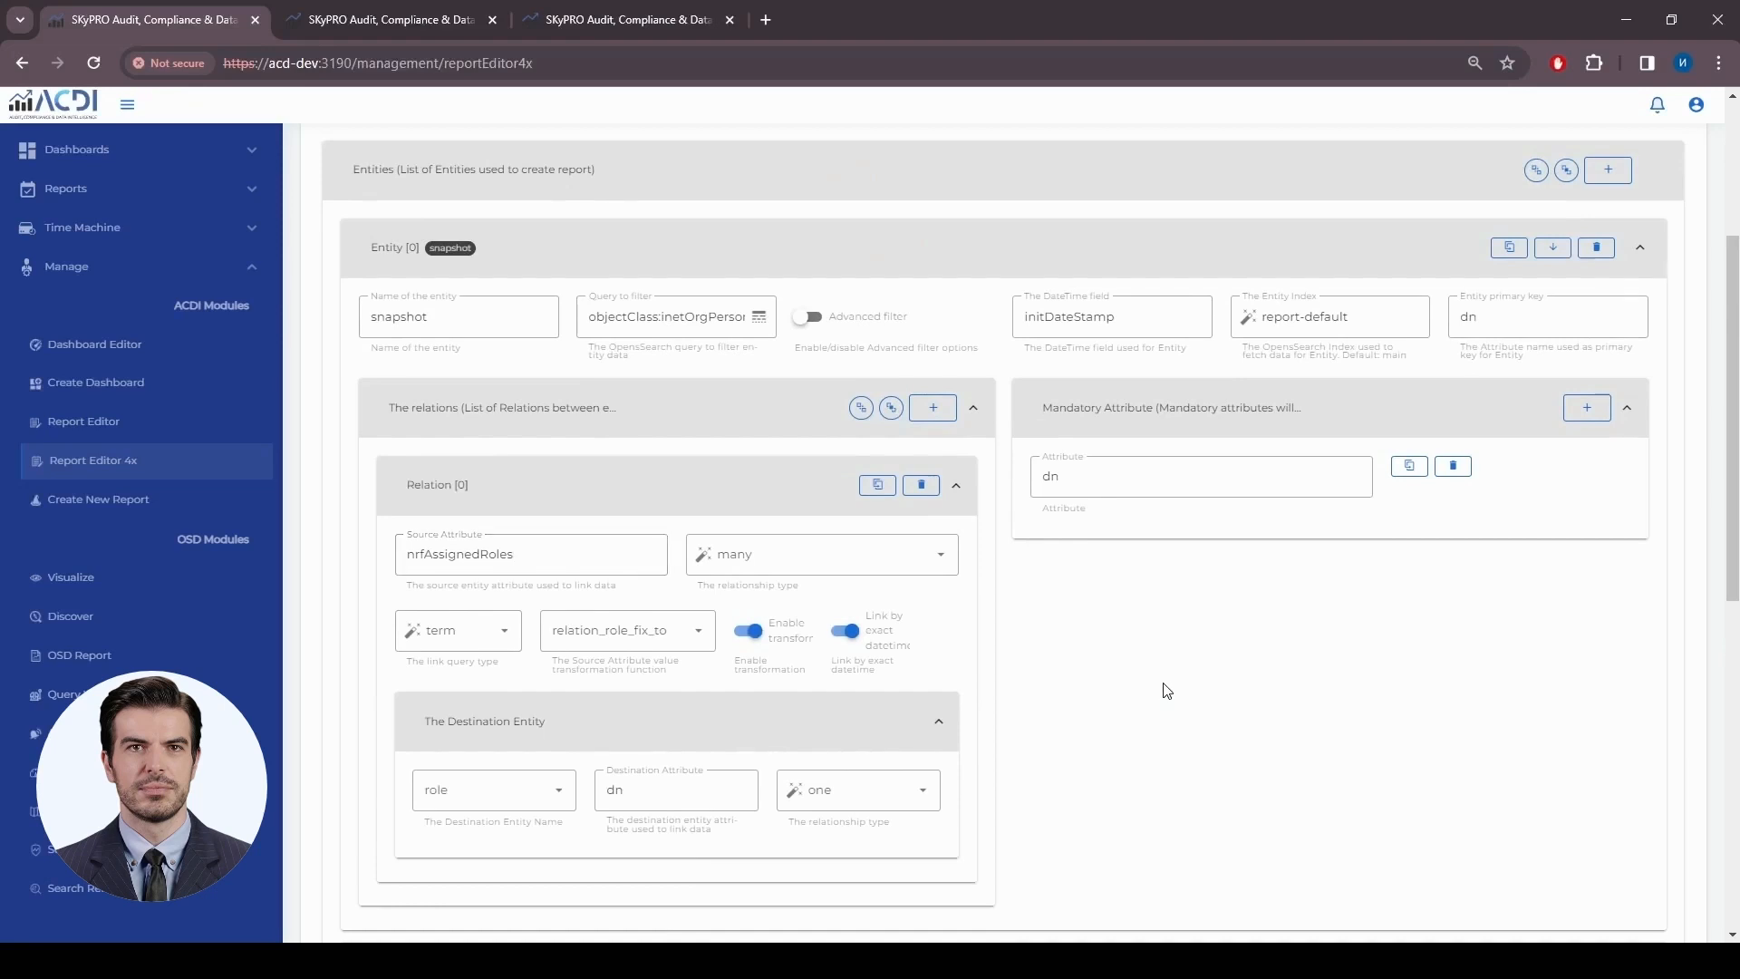
scroll(1166, 689, up, 4)
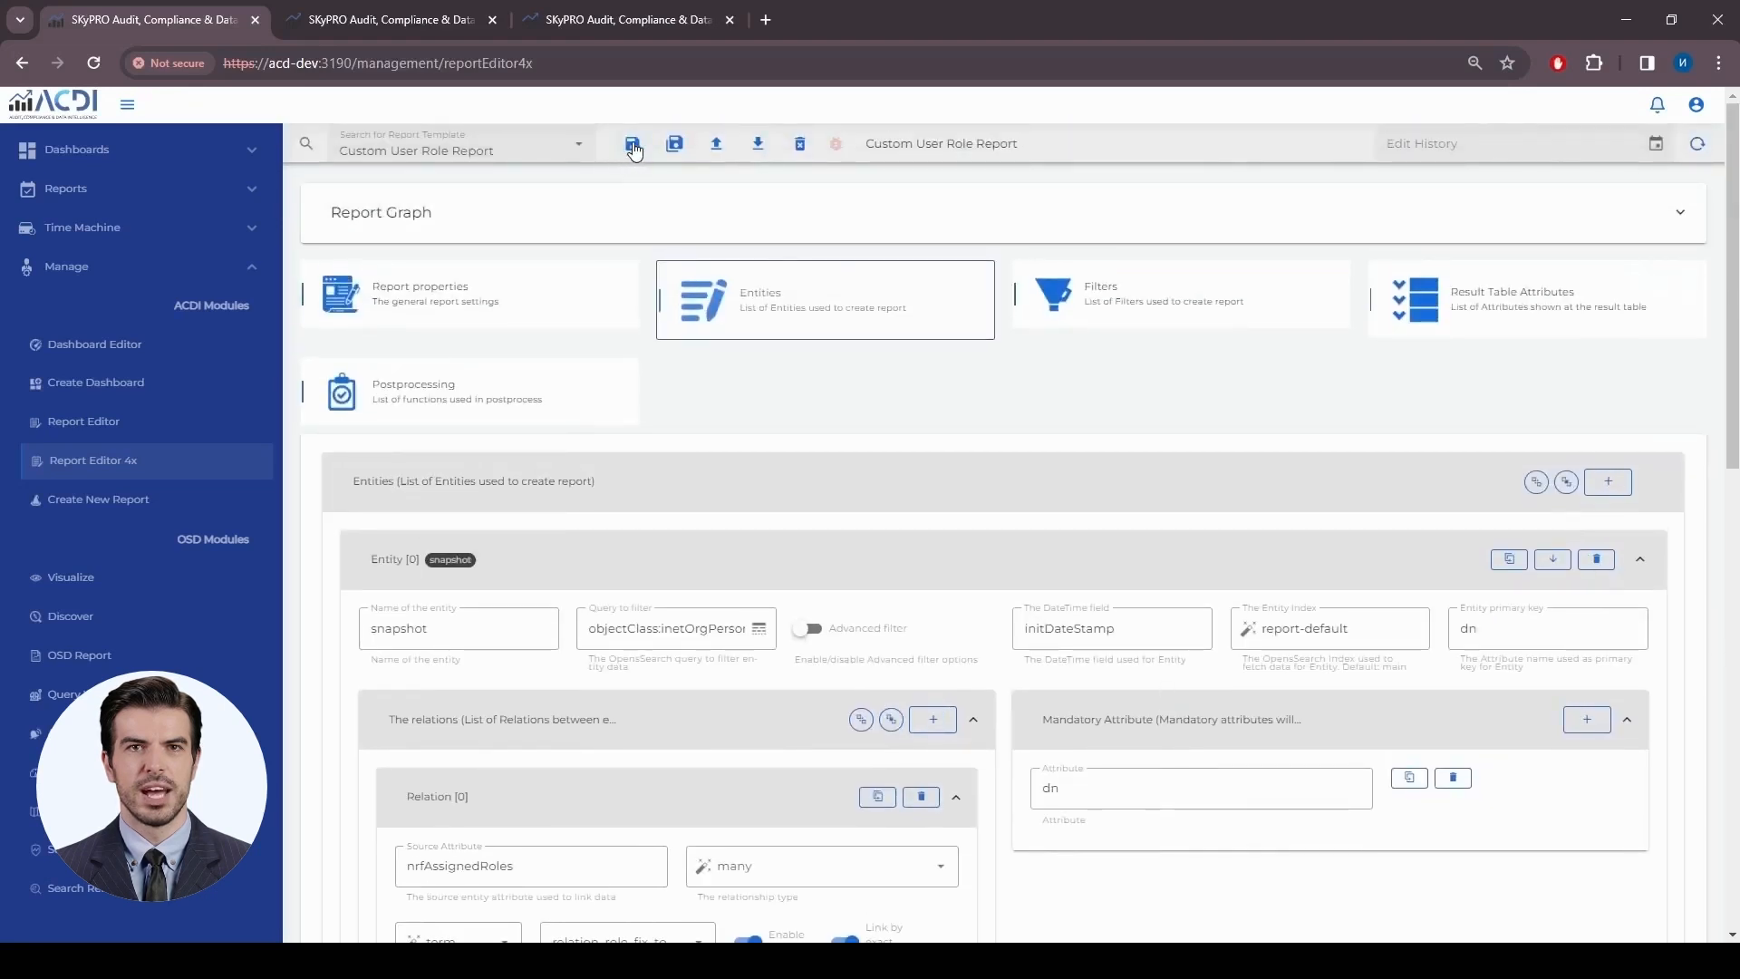
Save the Custom User Role Report and collapse Relation [0] in both the snapshot and role entities
click(633, 144)
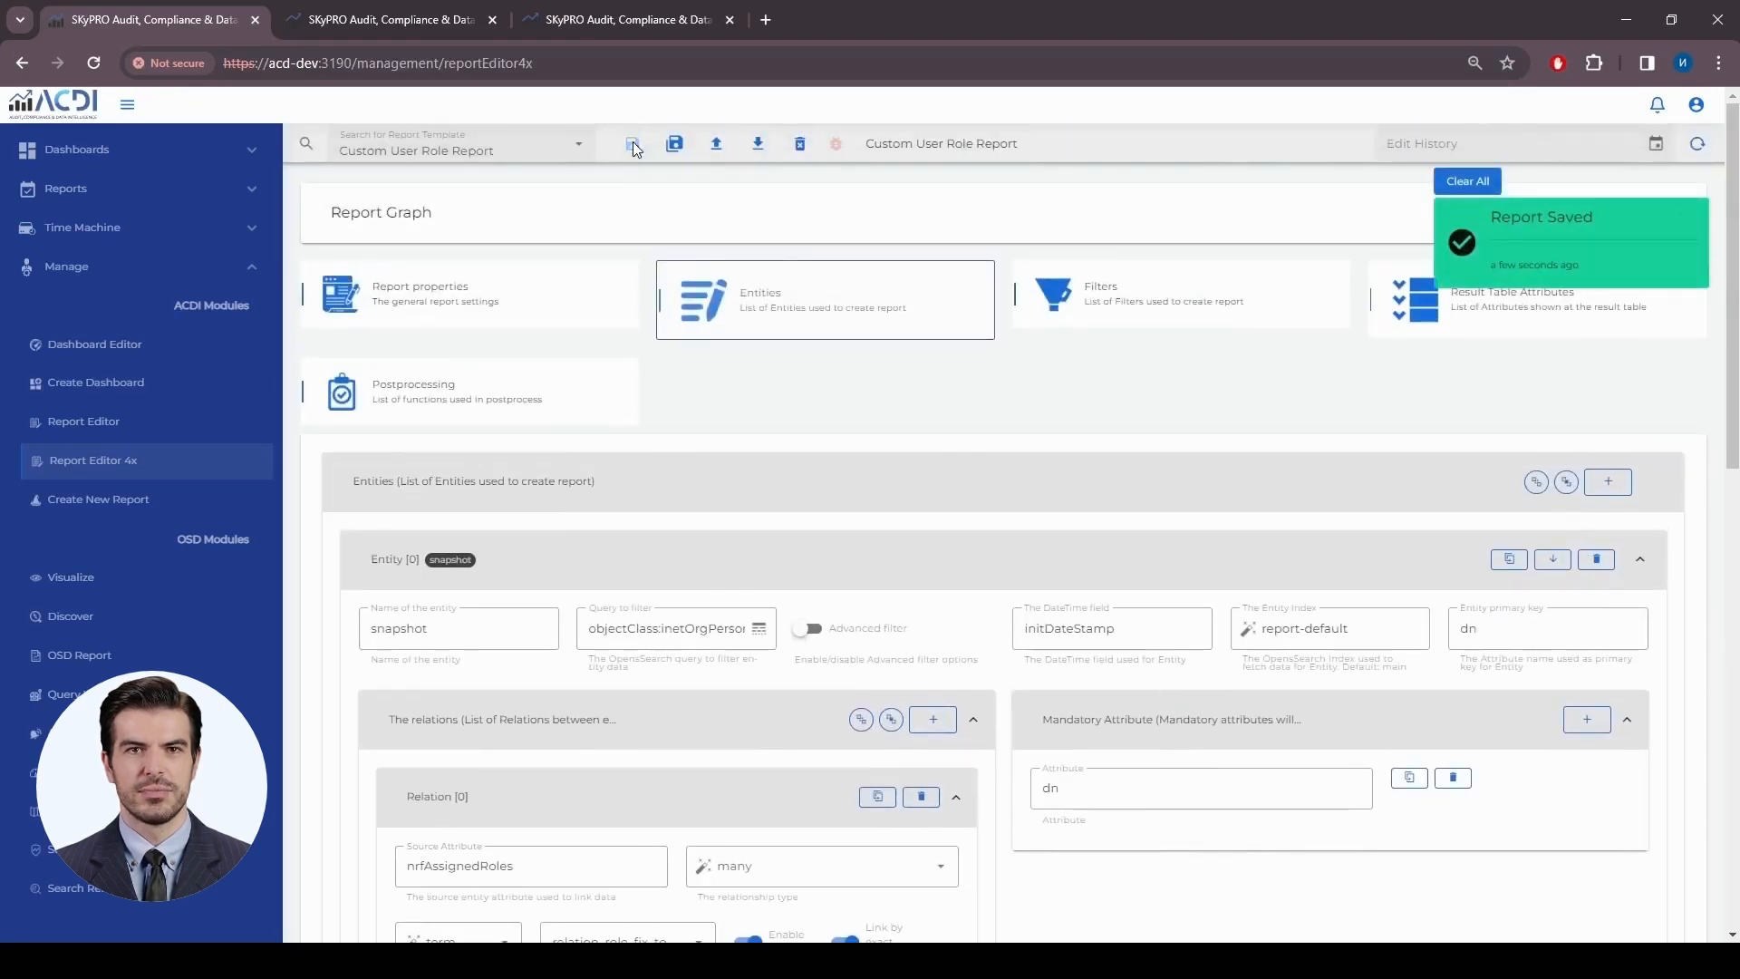
scroll(775, 632, down, 2)
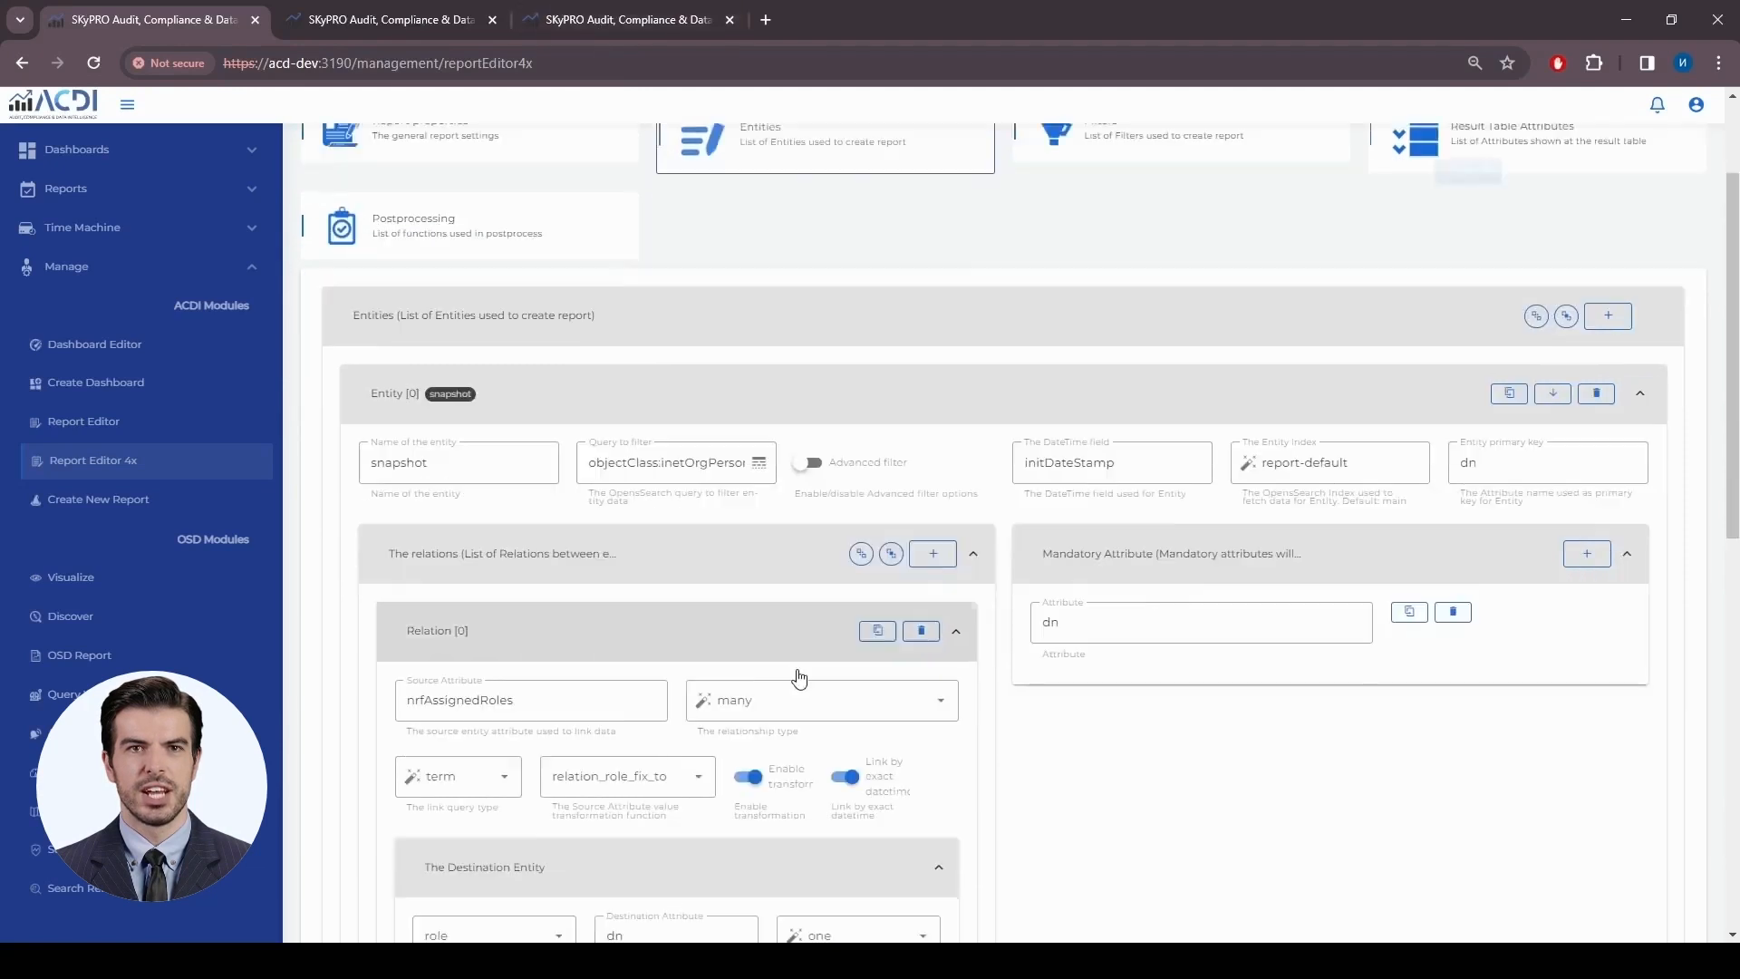
click(750, 598)
scroll(775, 760, down, 3)
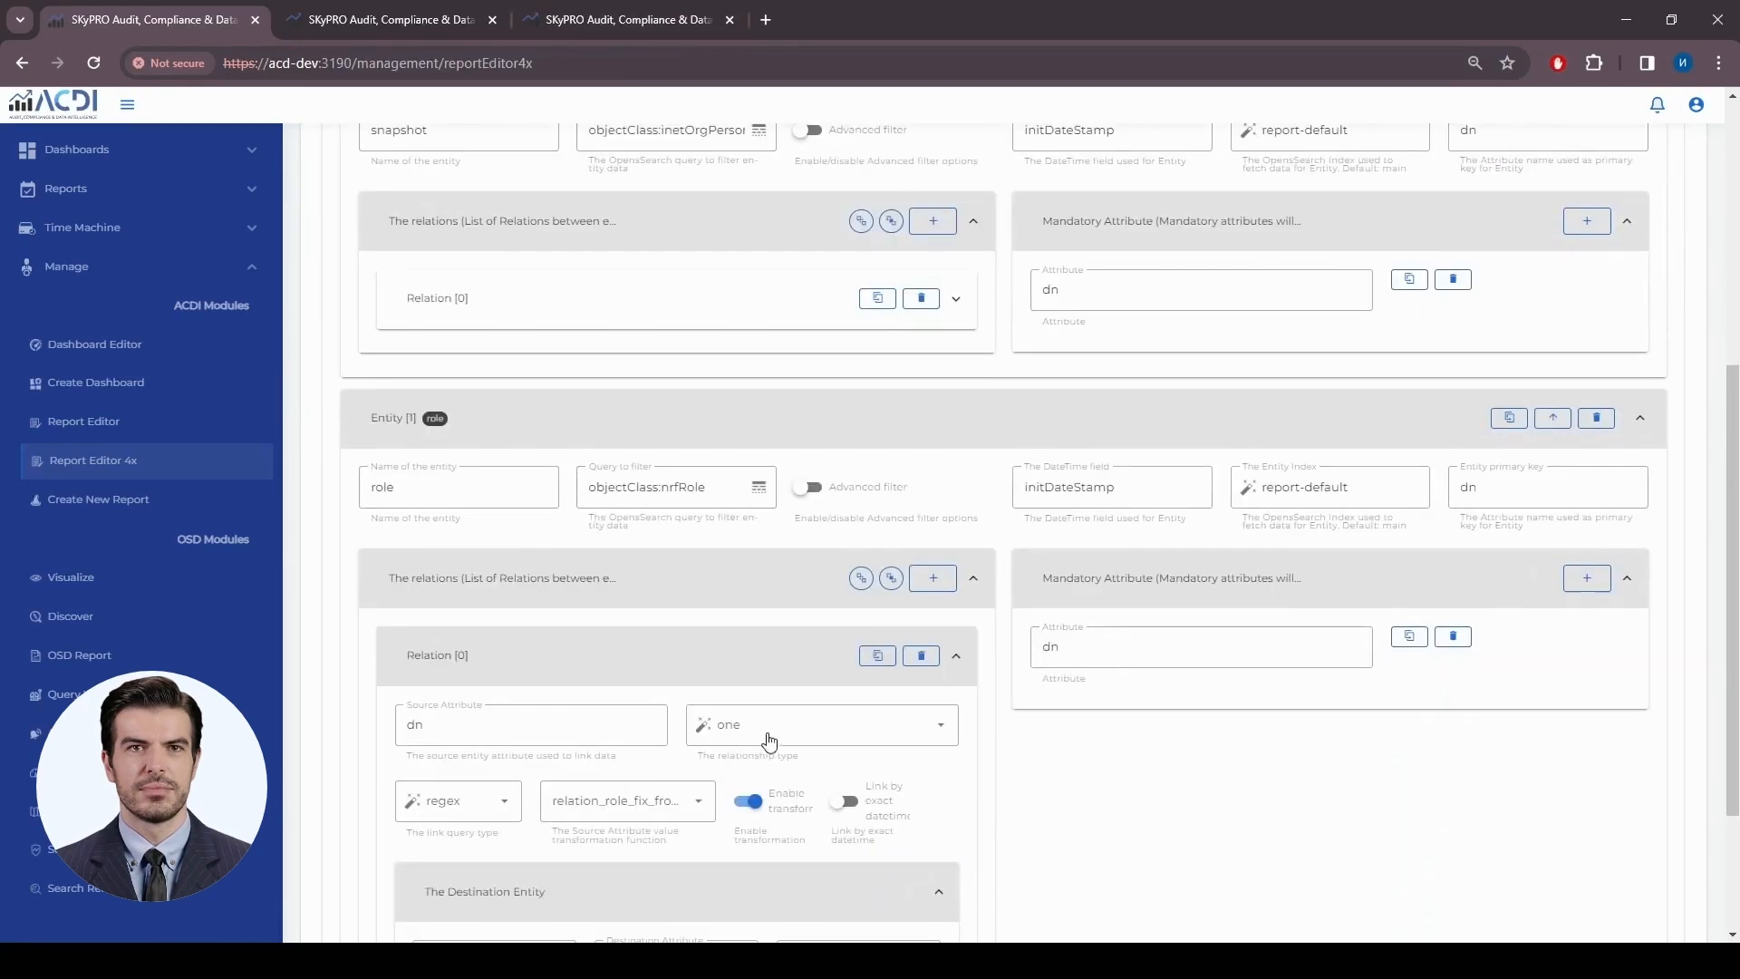
click(761, 661)
scroll(879, 637, up, 4)
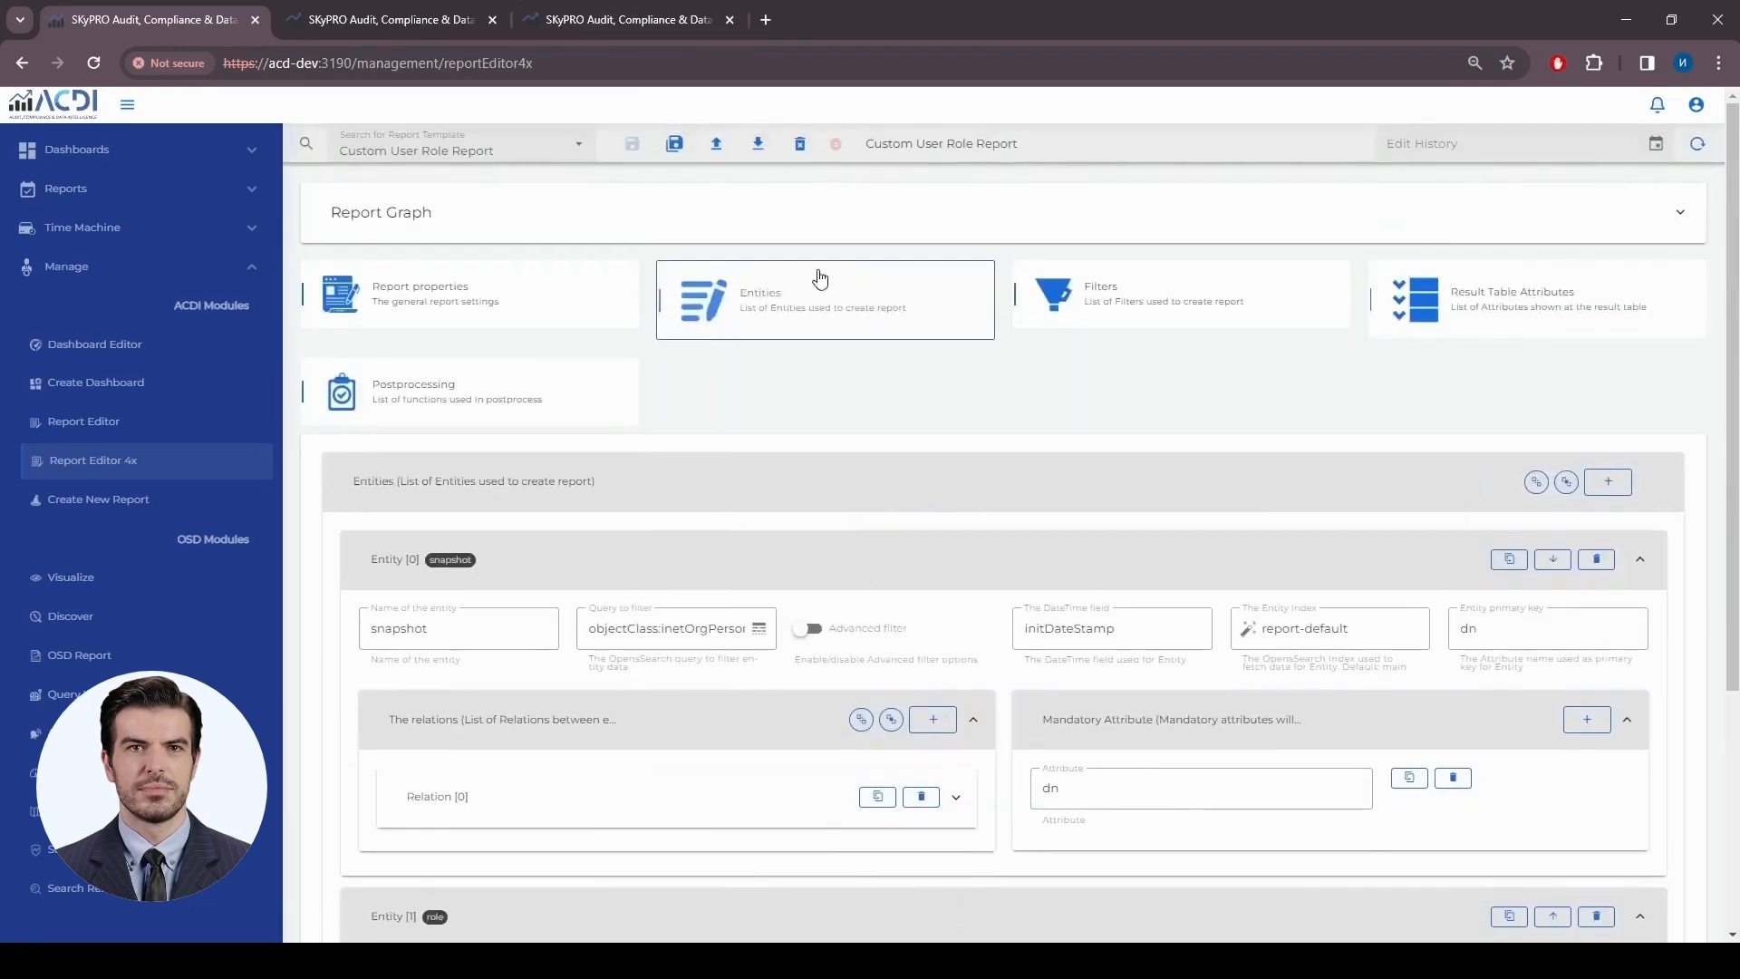
Reload the opened Custom User Role Report and filter Object Name (CN) to the test user's account, searching for "tes"
click(617, 21)
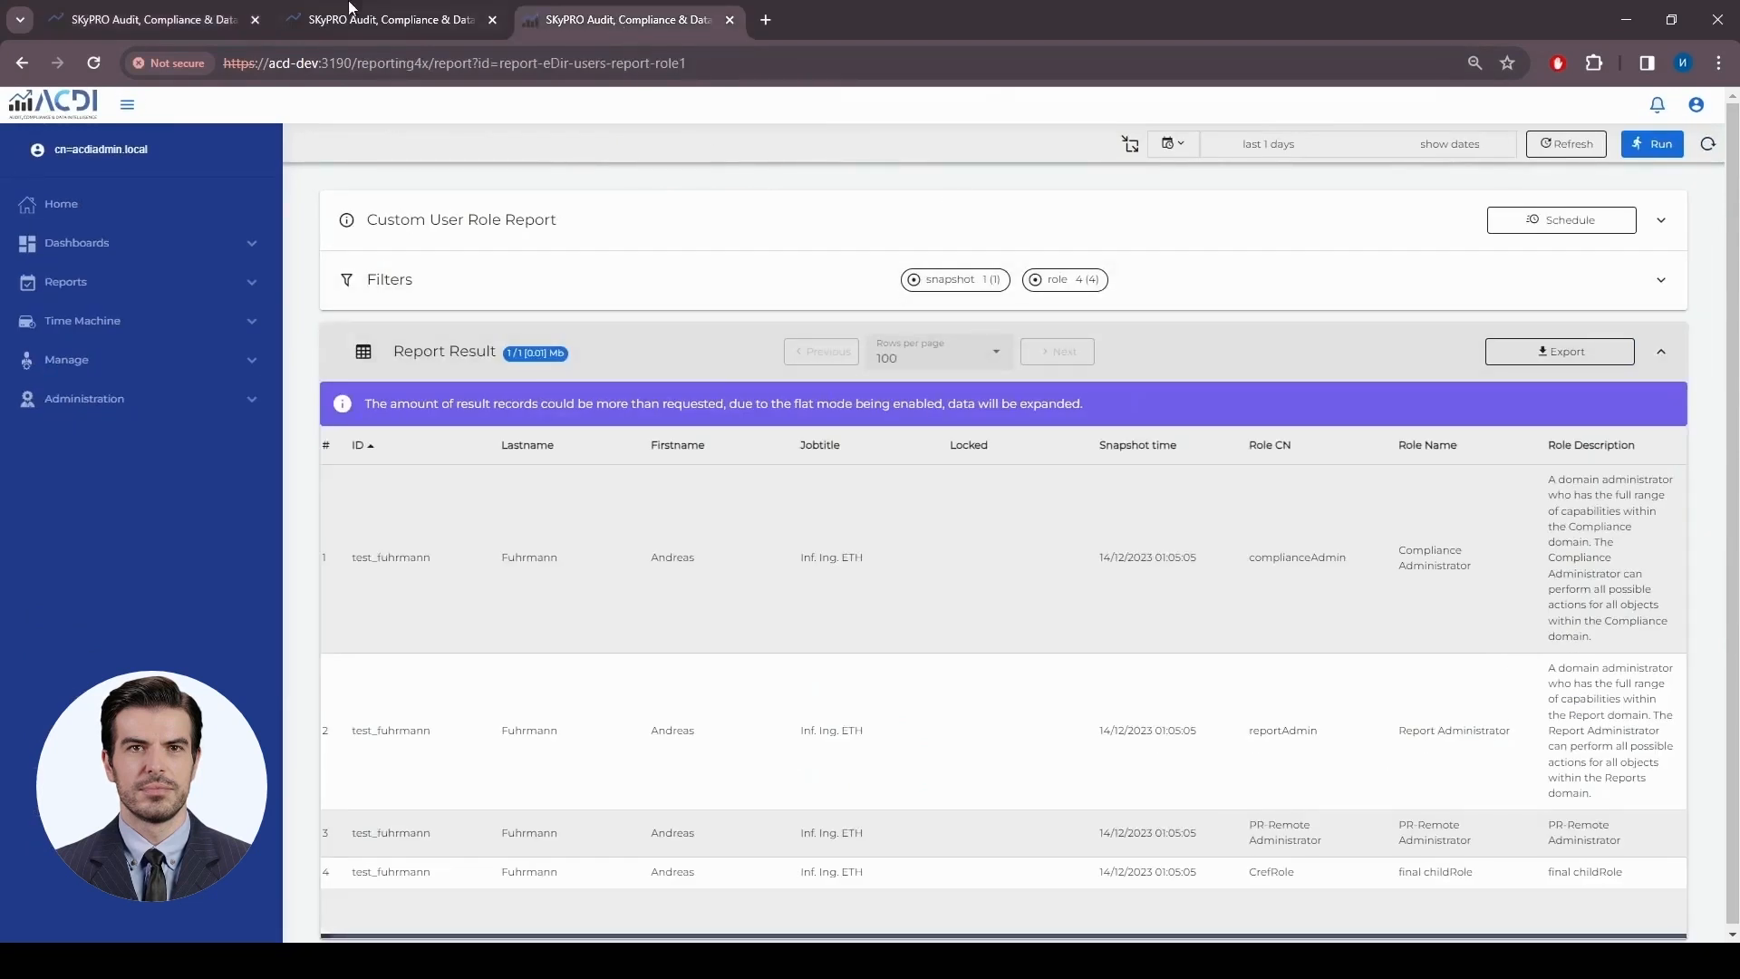
click(95, 64)
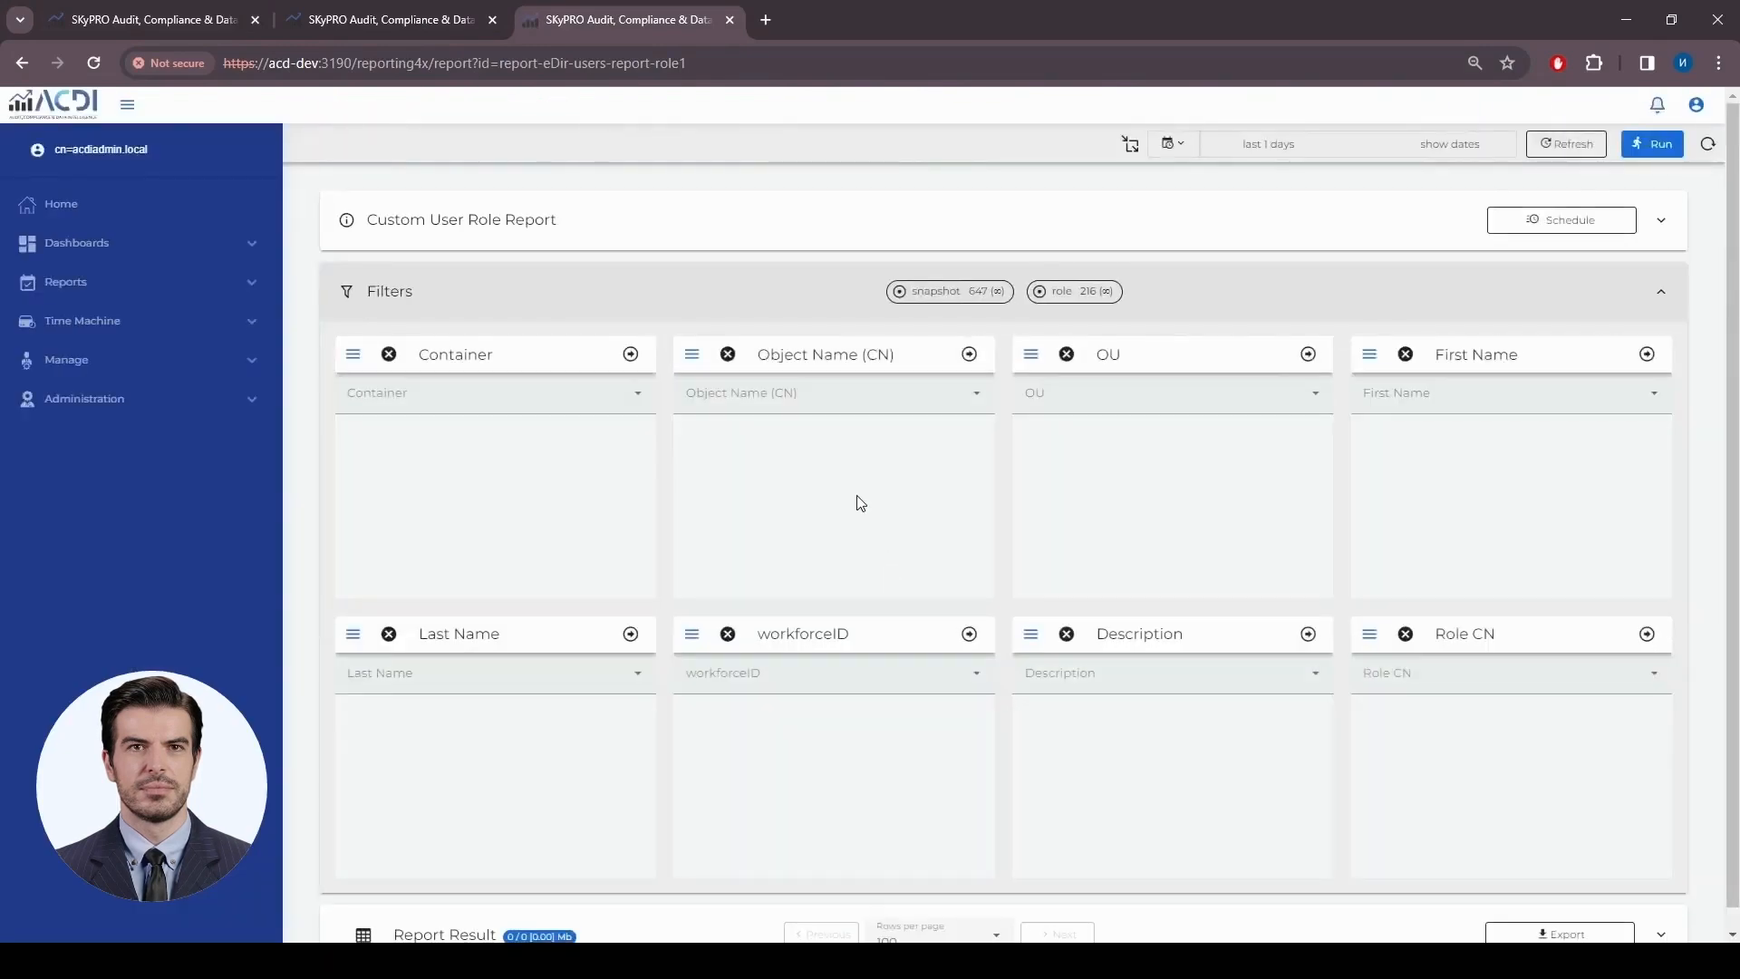
click(821, 392)
text(et)
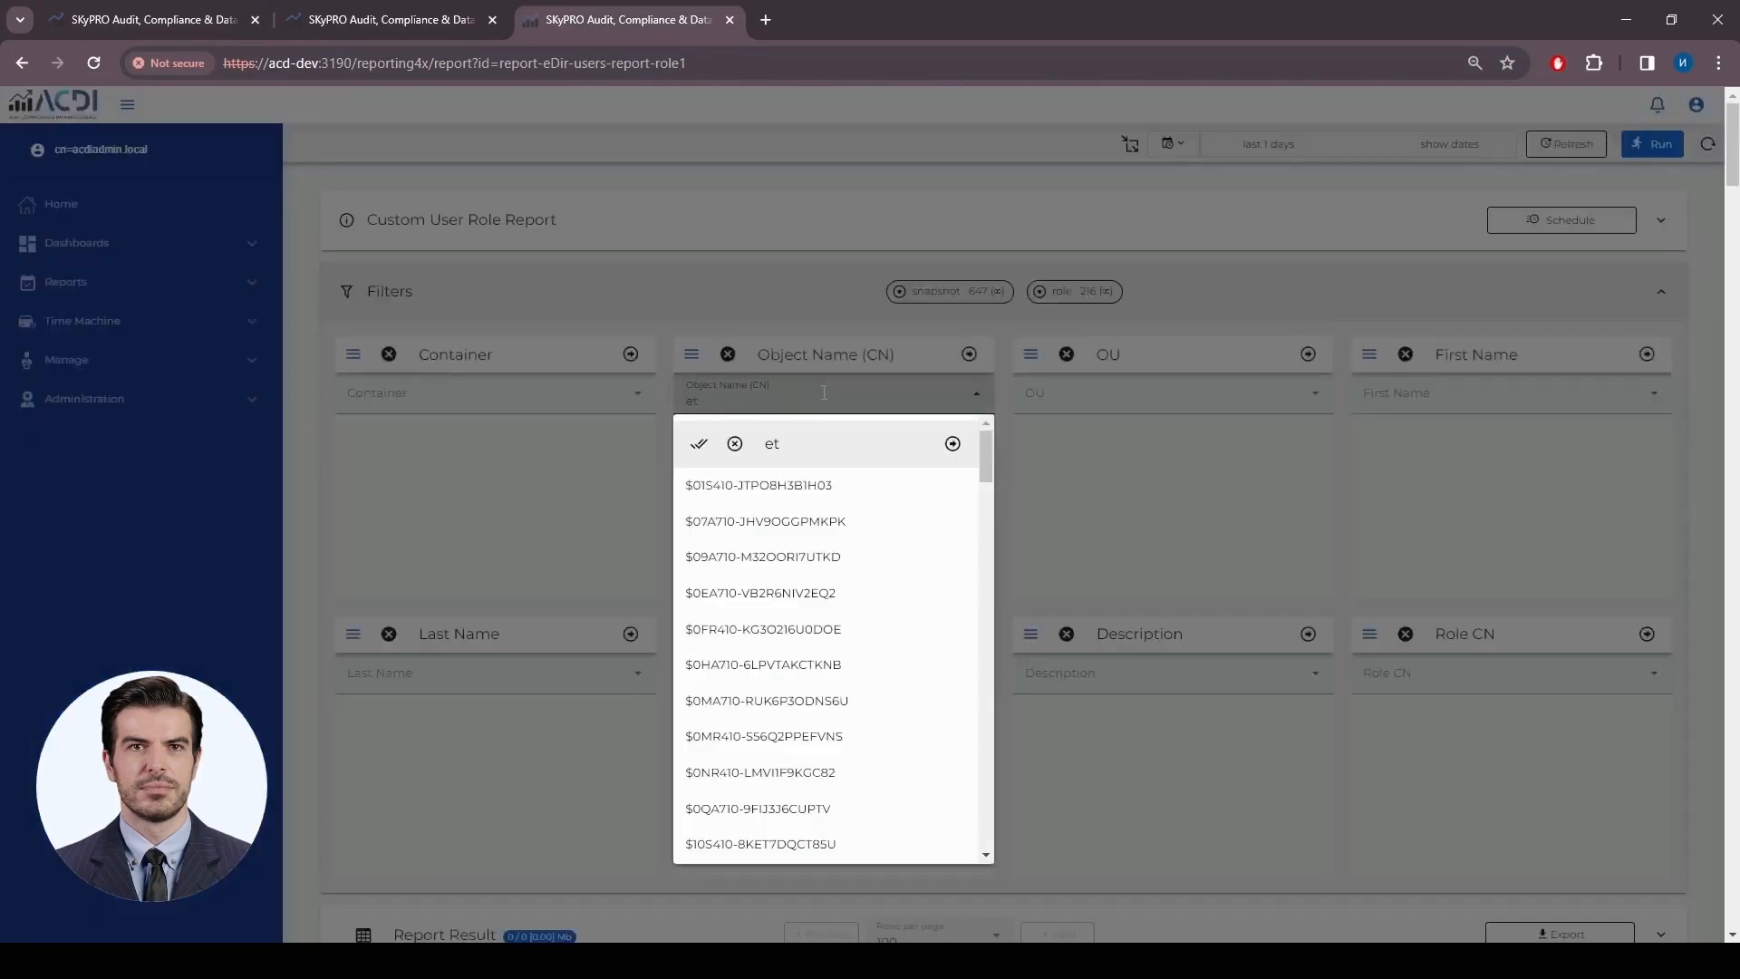
key(BackSpace)
key(BackSpace)
text(tes)
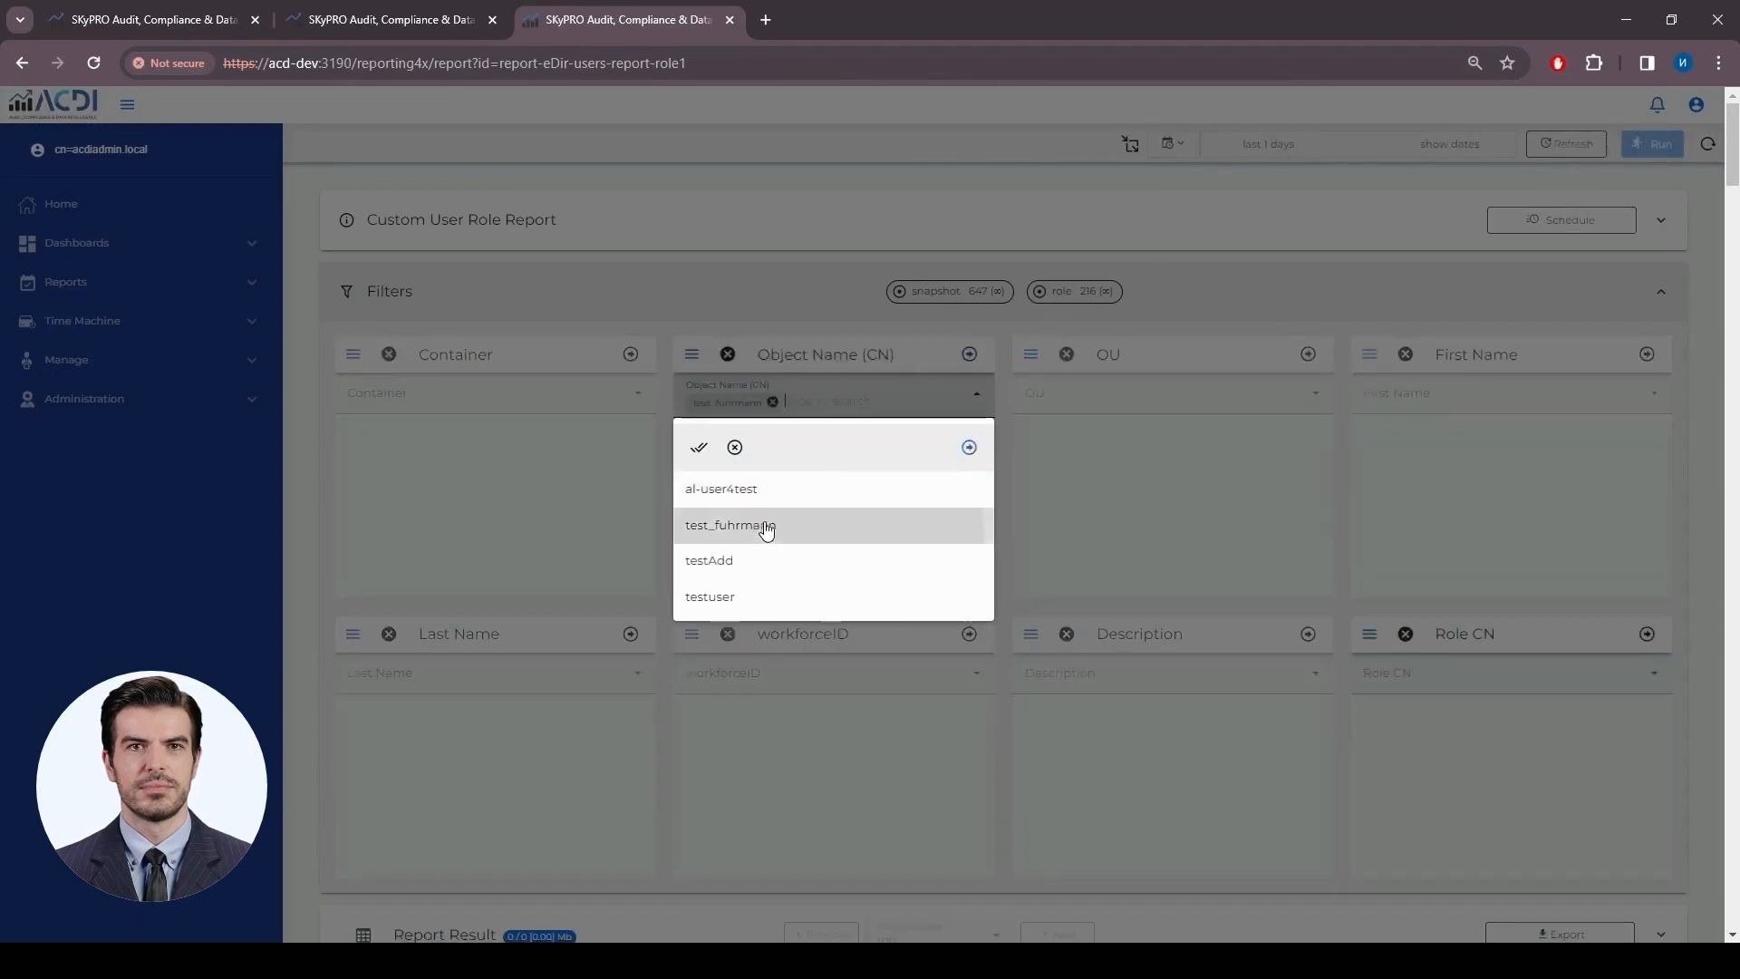
click(765, 526)
click(968, 448)
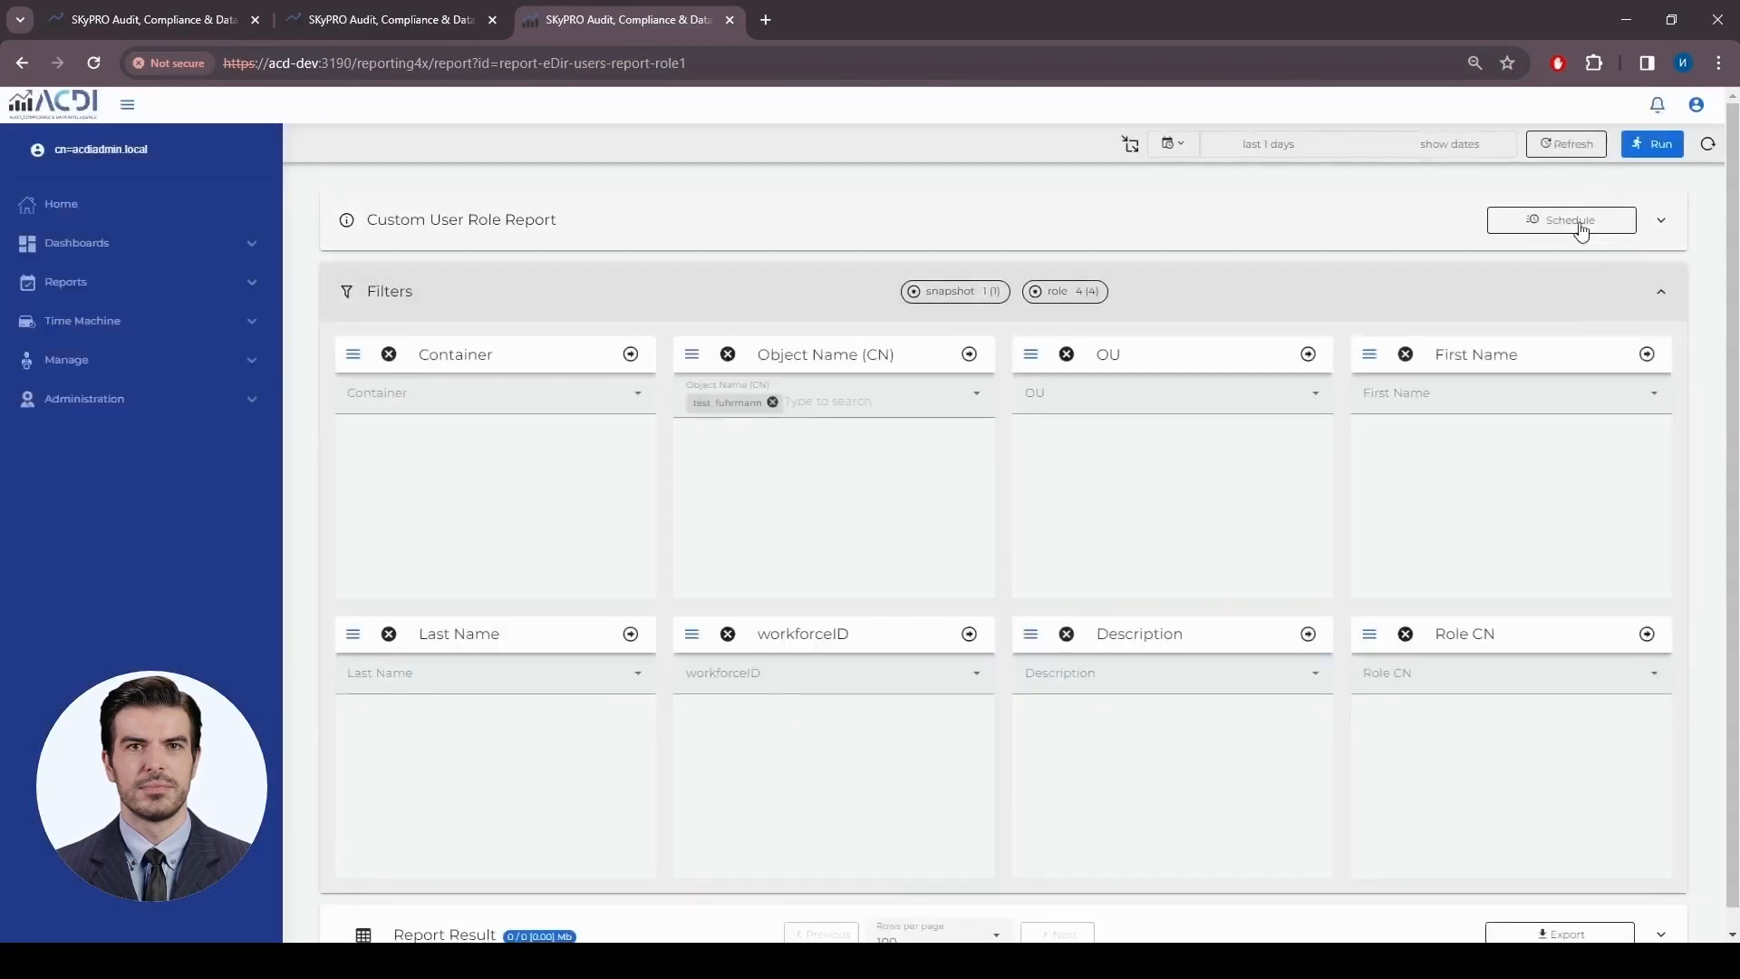
Run the filtered report and examine the expanded Role info entries for the test user
click(1654, 145)
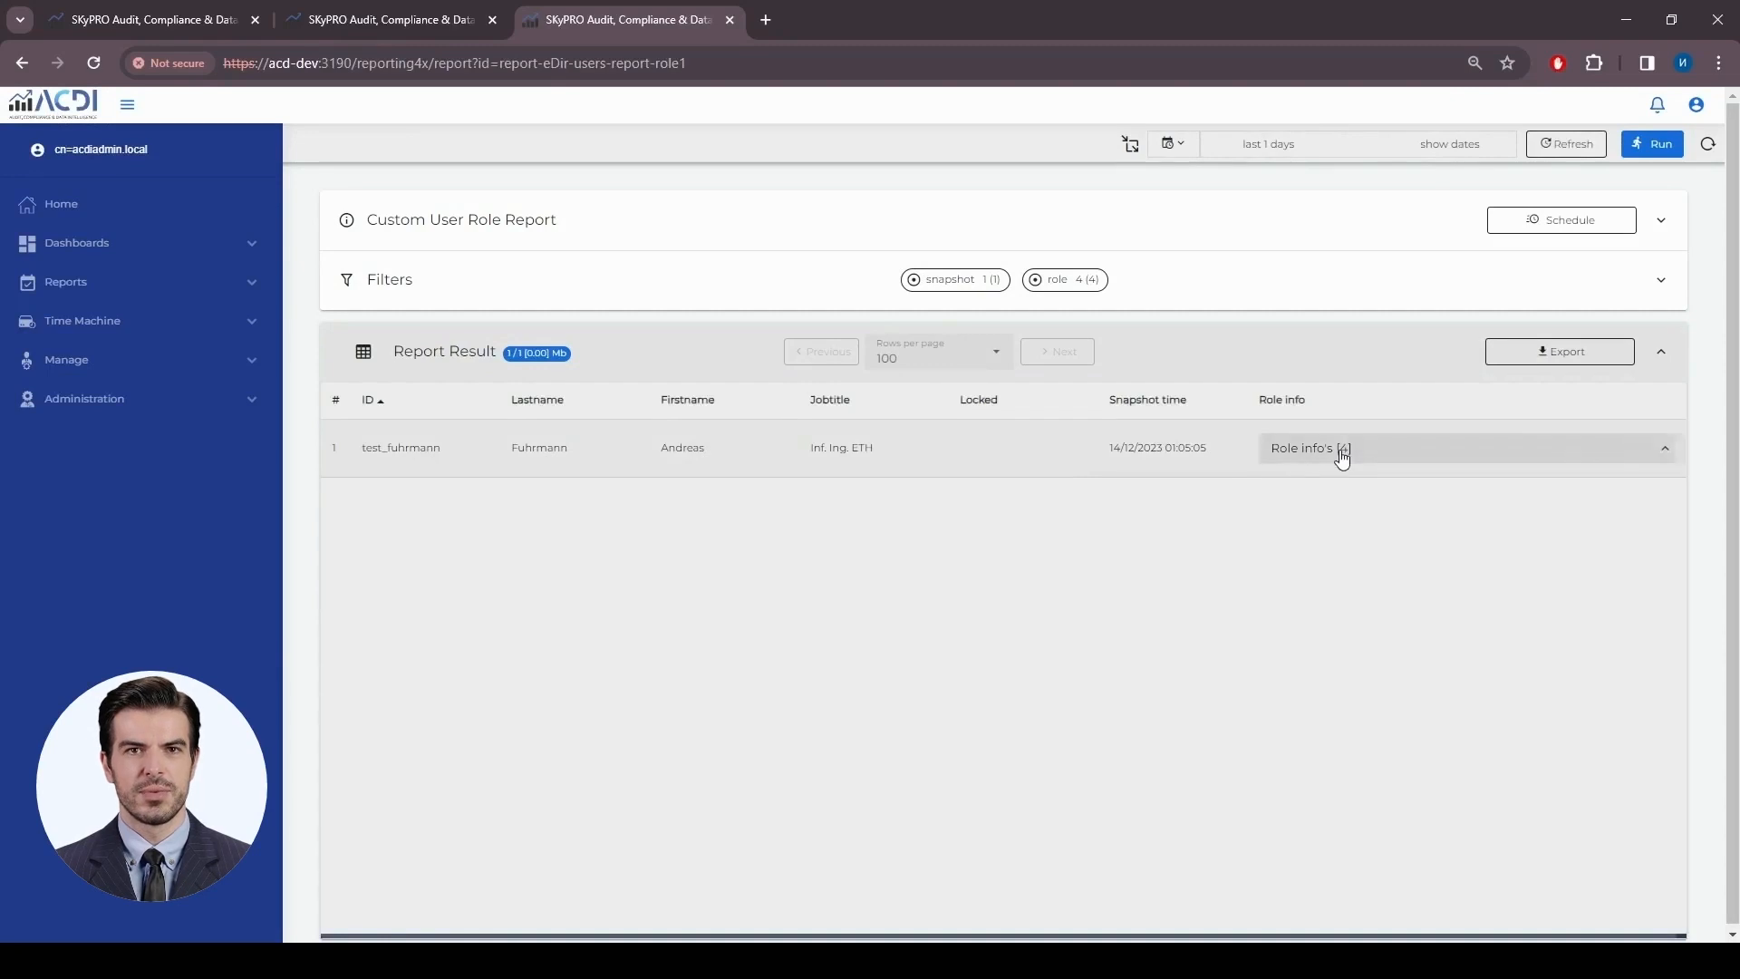
click(1341, 449)
scroll(1407, 559, down, 5)
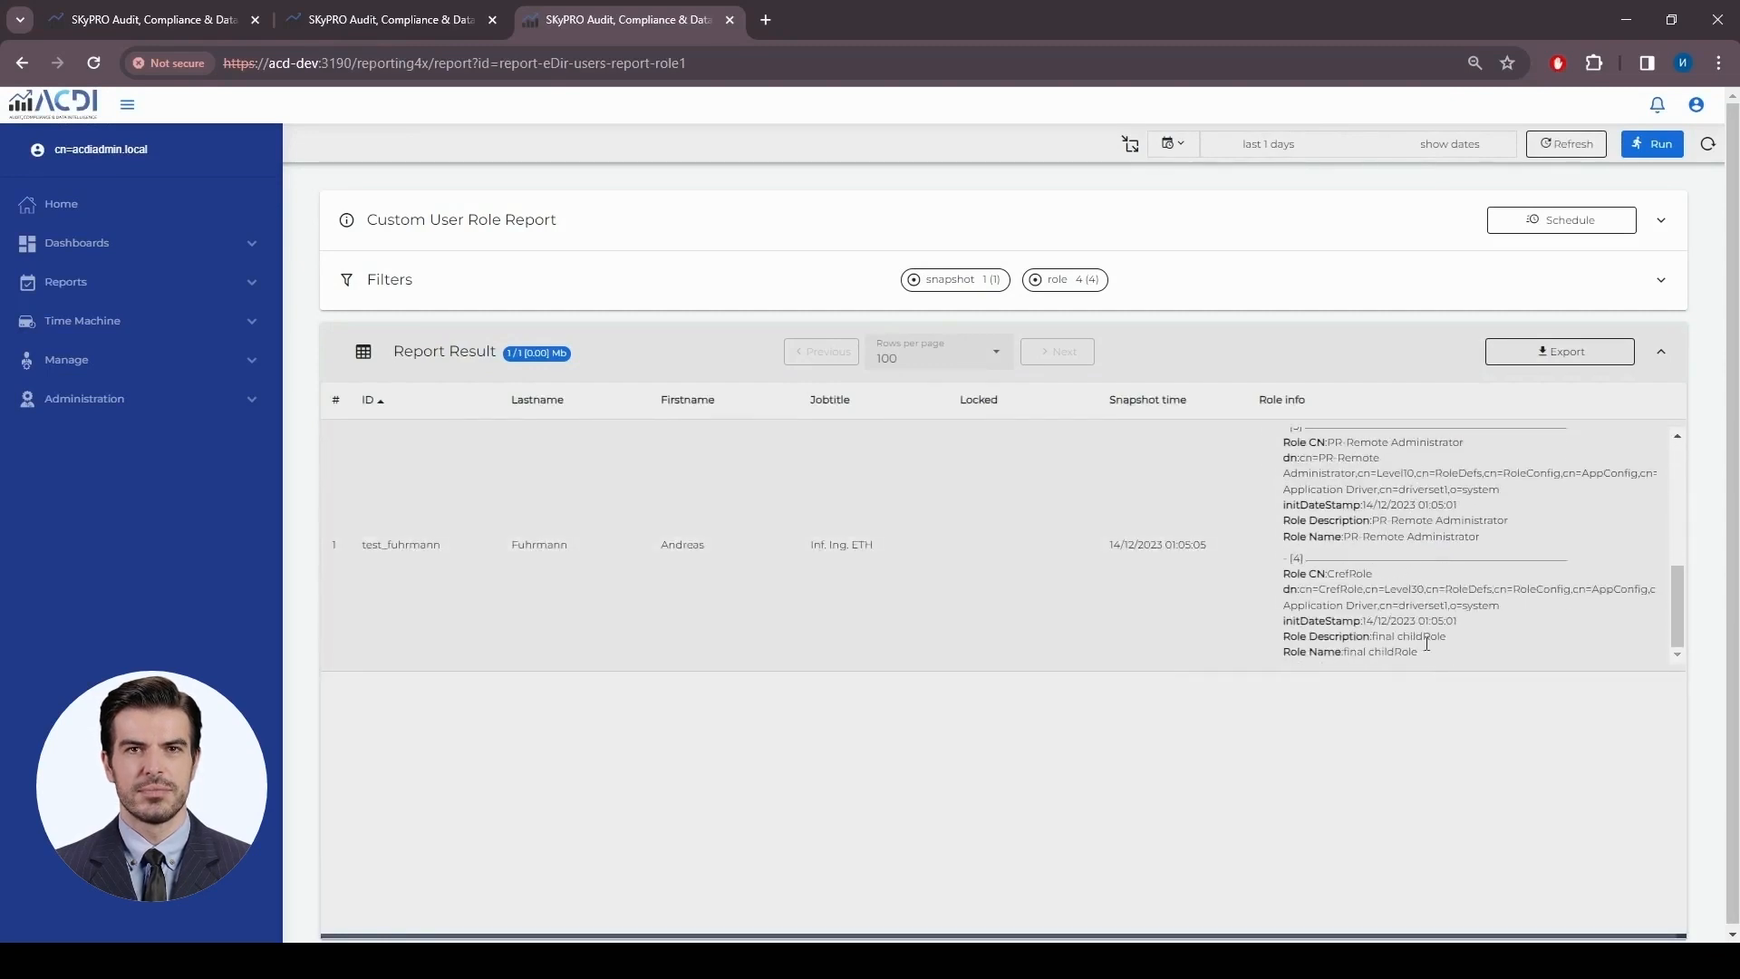
scroll(1449, 466, up, 5)
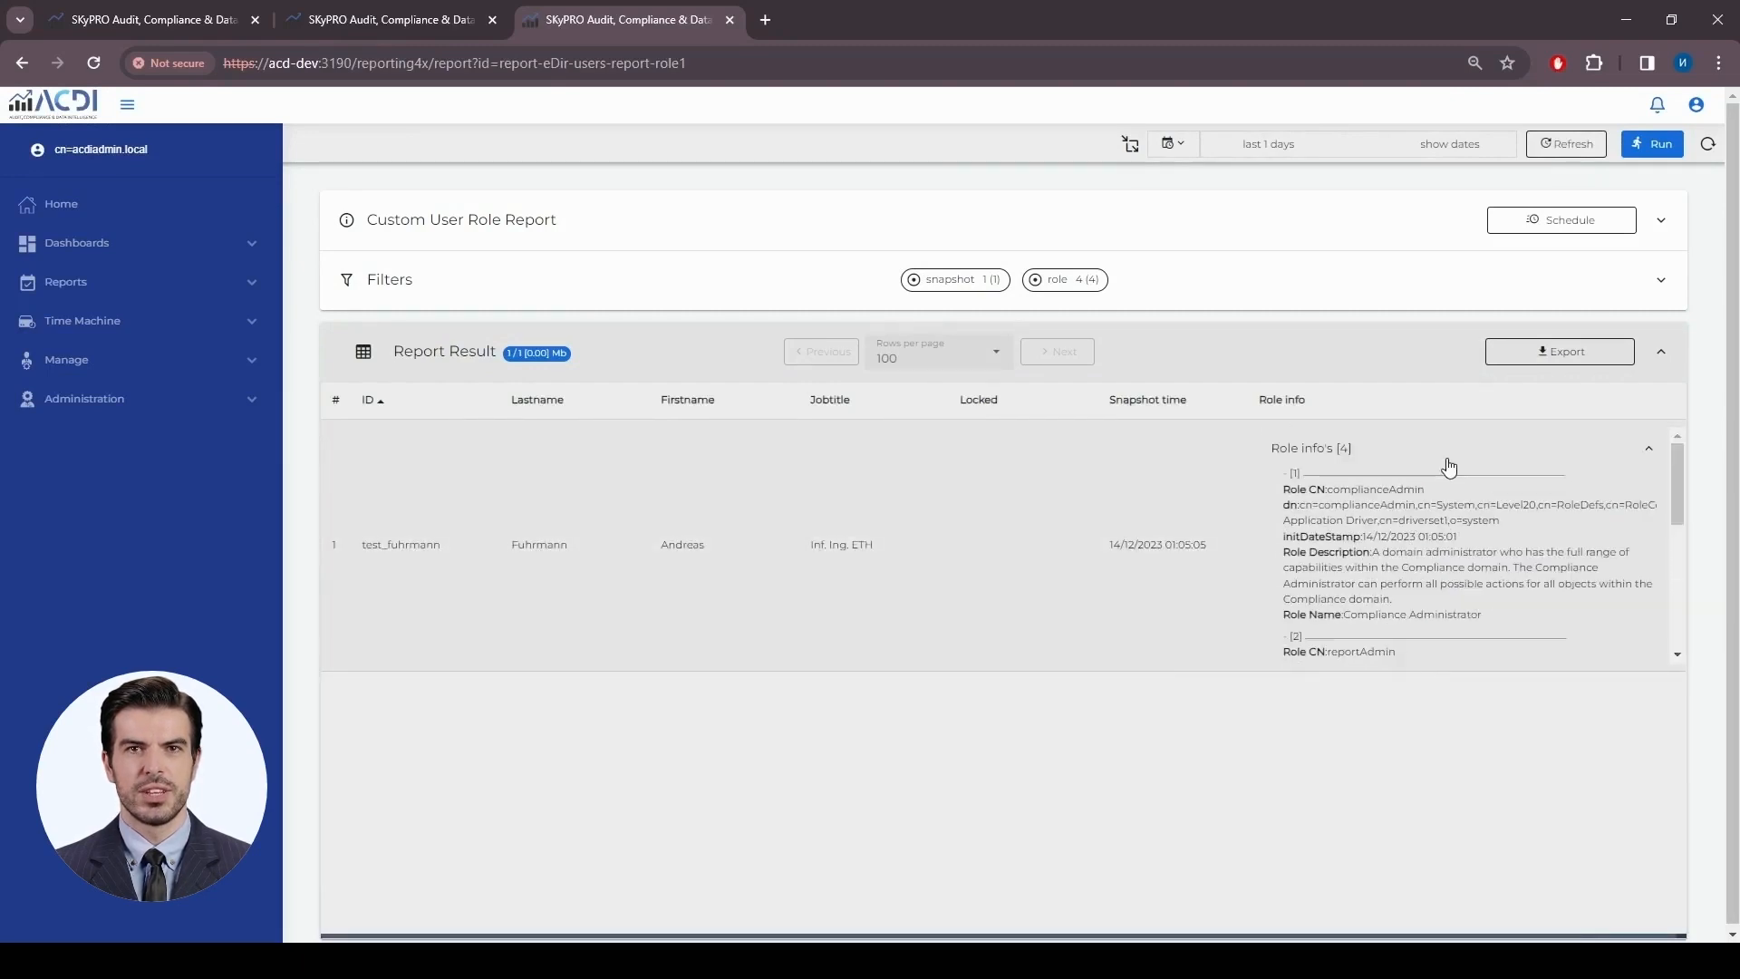
Return to the report template in the editor and collapse the snapshot and role entities
click(201, 27)
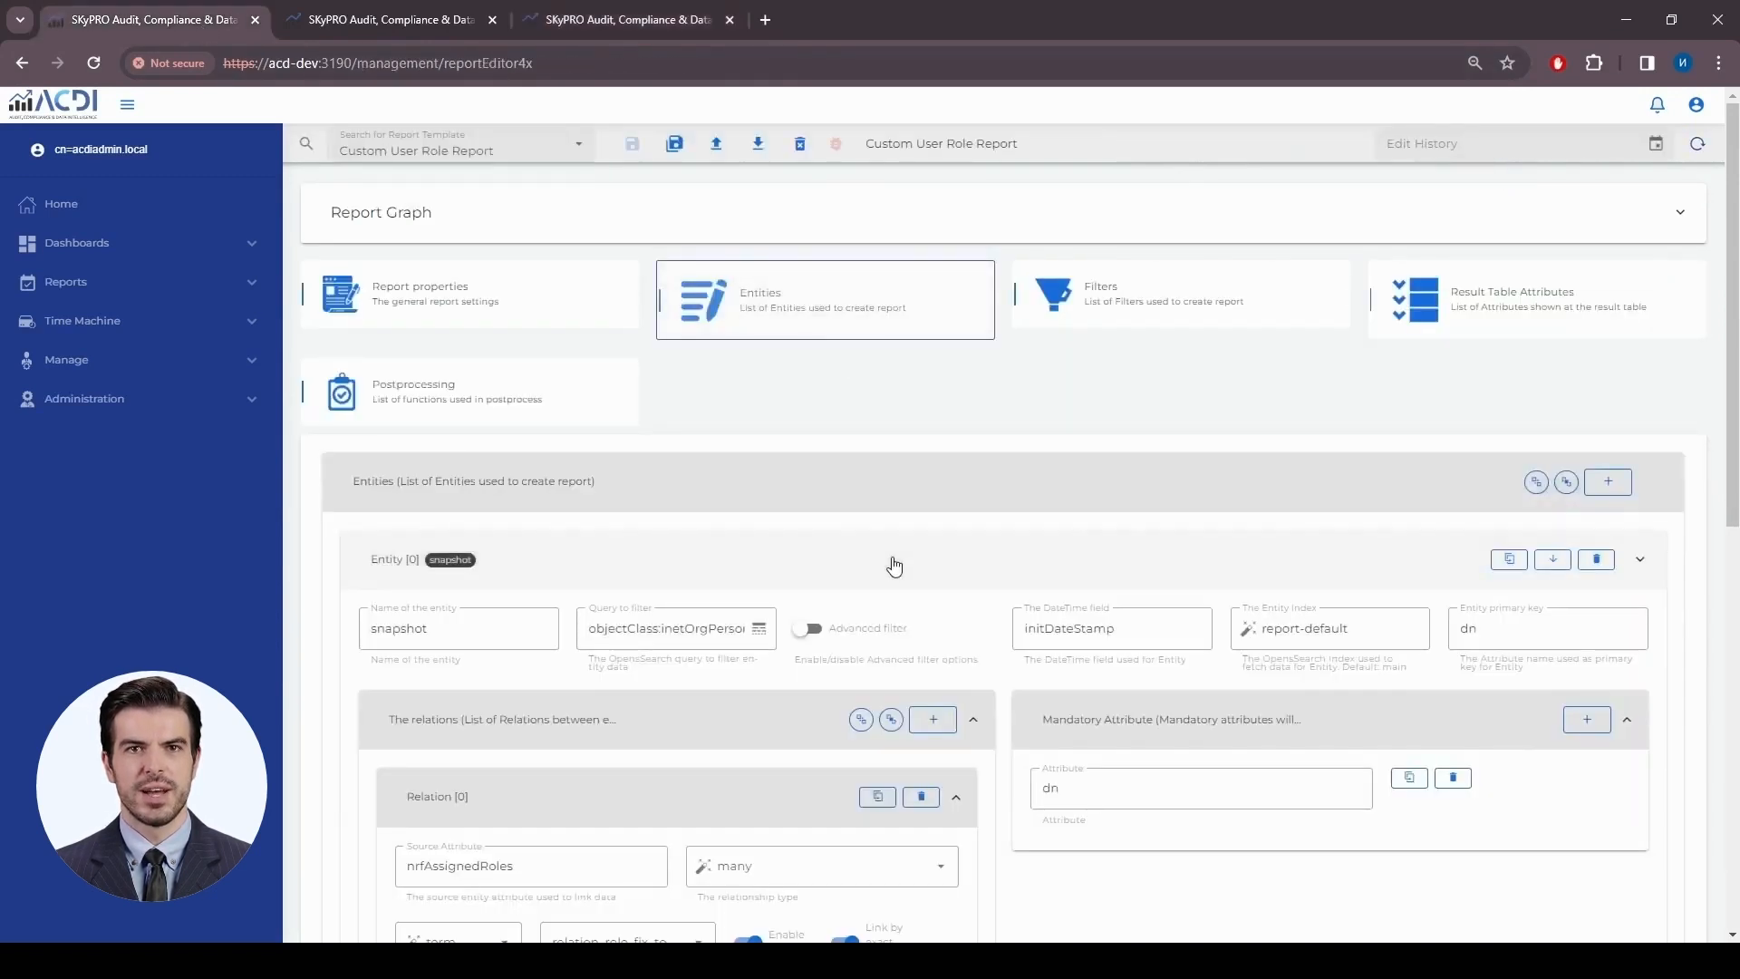
click(893, 566)
click(1080, 631)
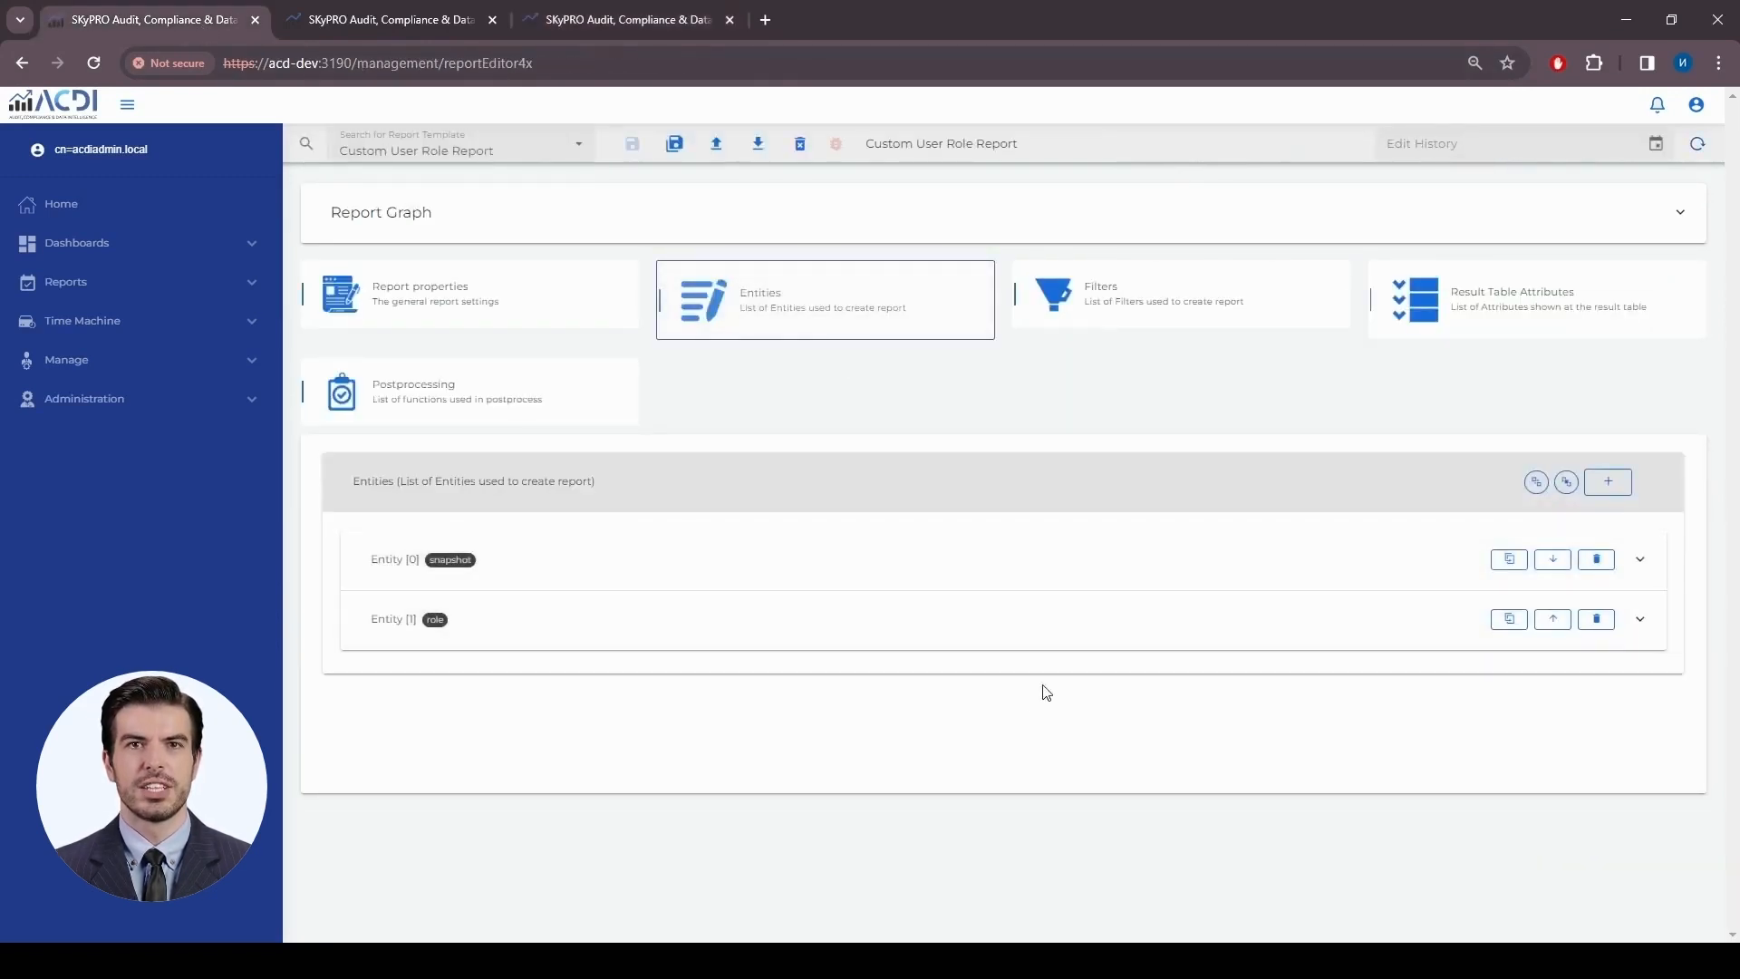